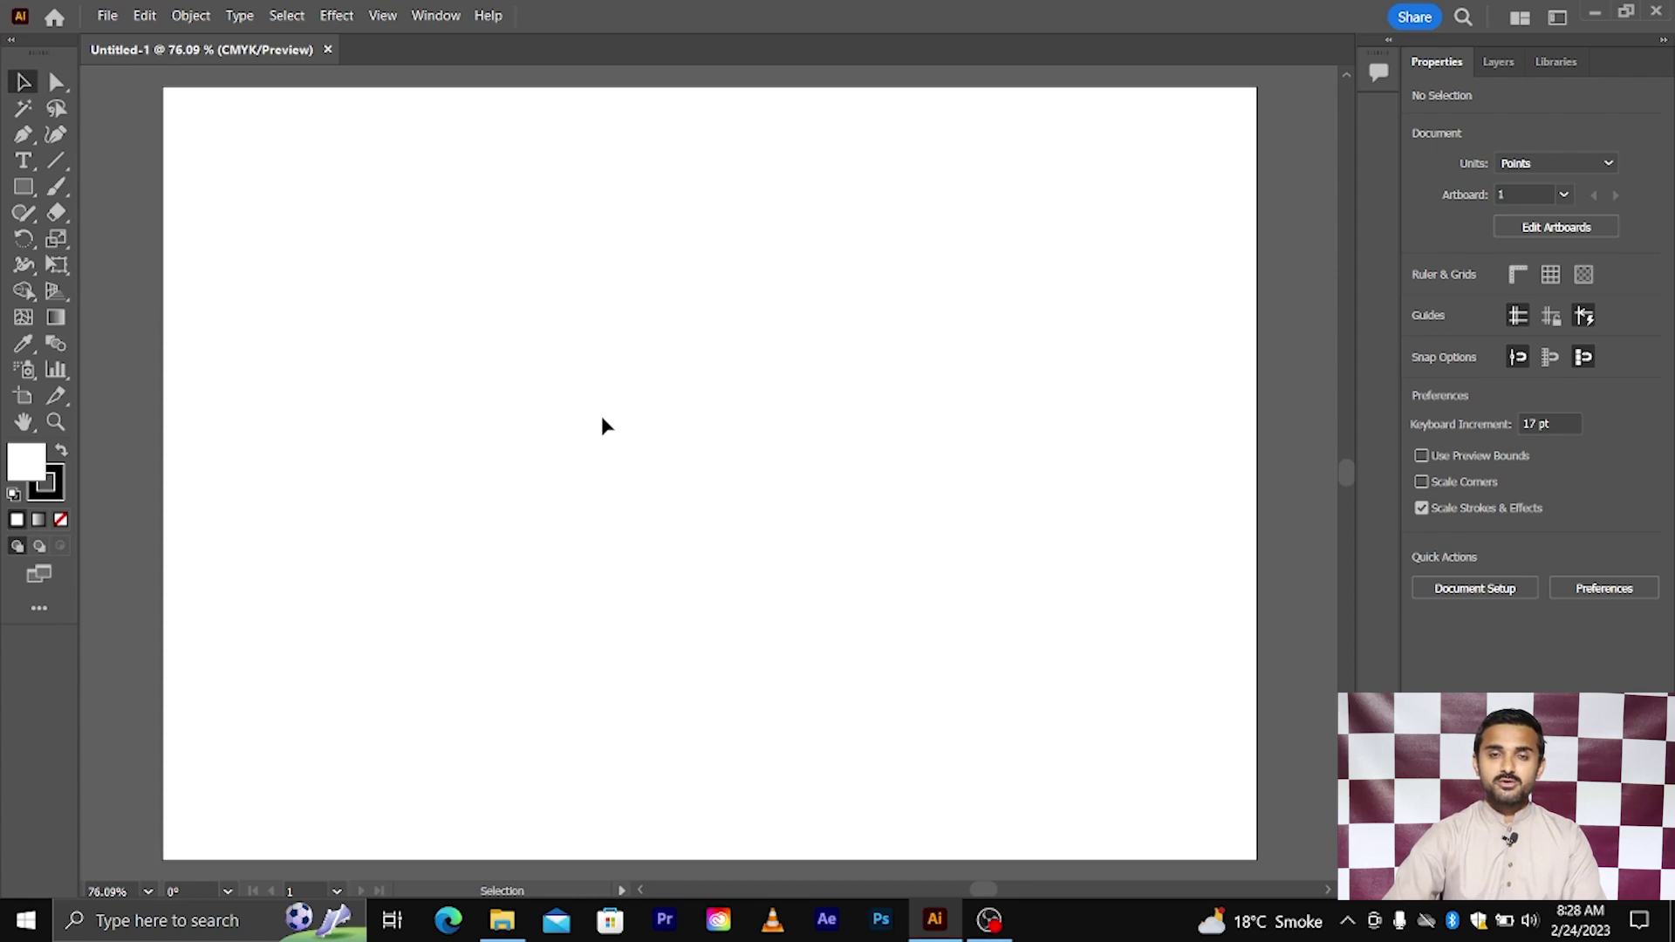
# - Draw a 280 × 280 pt square on the artboard from its centre
pyautogui.click(23, 186)
pyautogui.moveTo(598, 533); pyautogui.dragTo(782, 715)
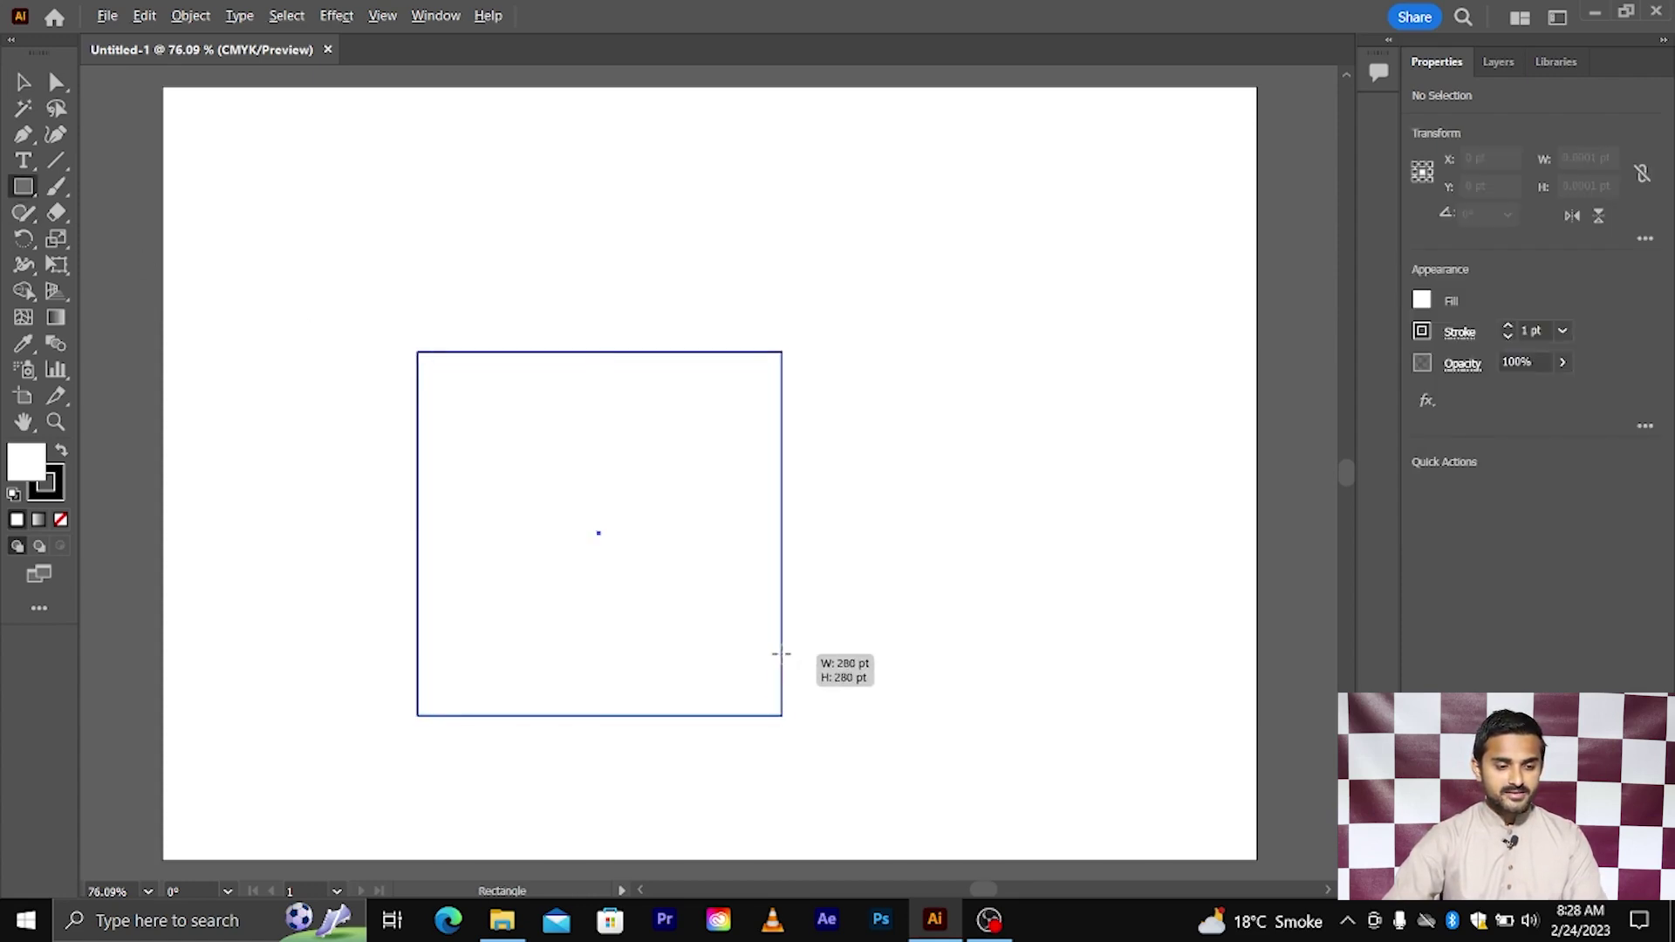
pyautogui.click(24, 81)
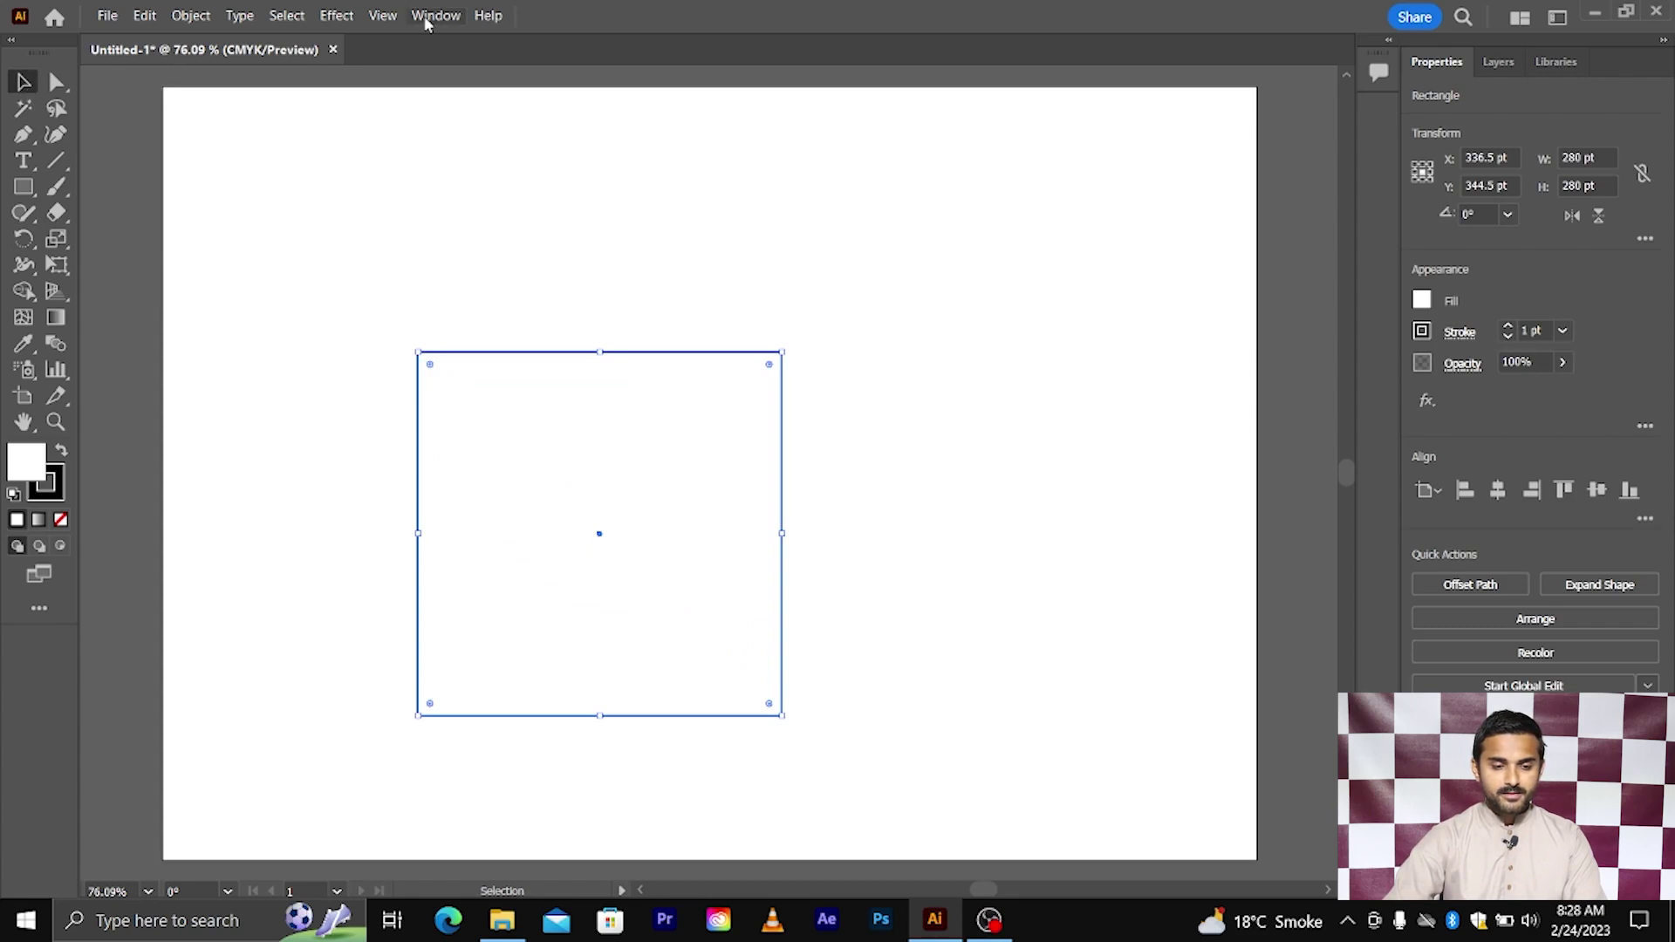
# - Fill the square with the yellow-orange-red gradient swatch
pyautogui.click(1422, 300)
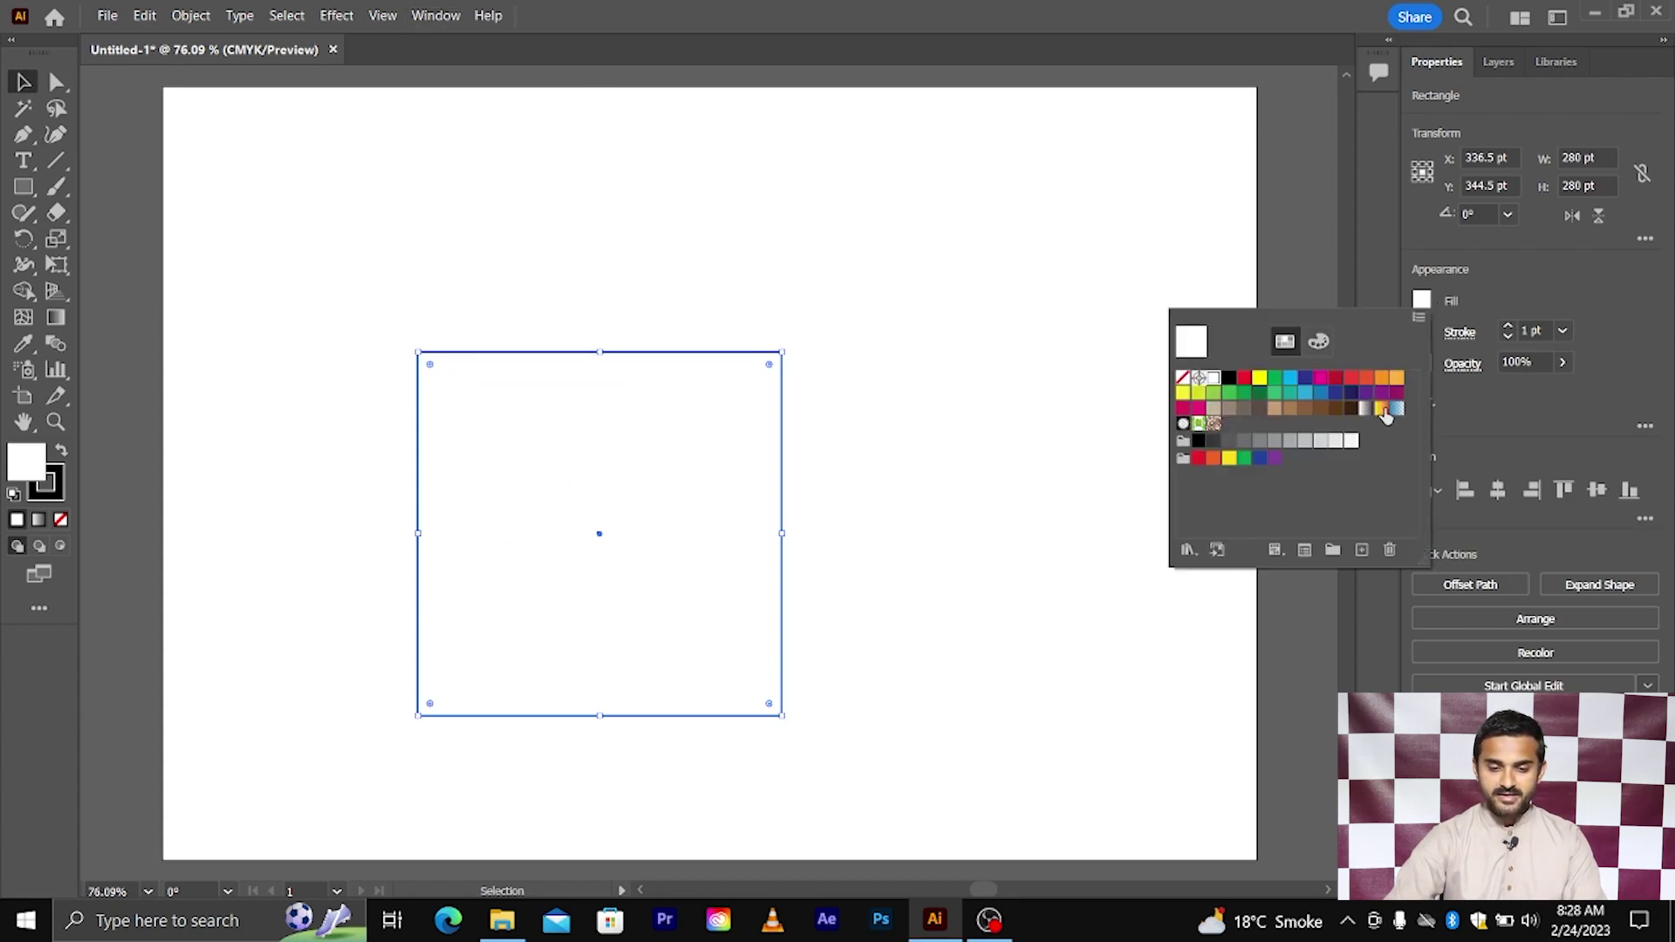
pyautogui.click(1383, 410)
pyautogui.click(1075, 406)
pyautogui.scroll(-2, 863, 389)
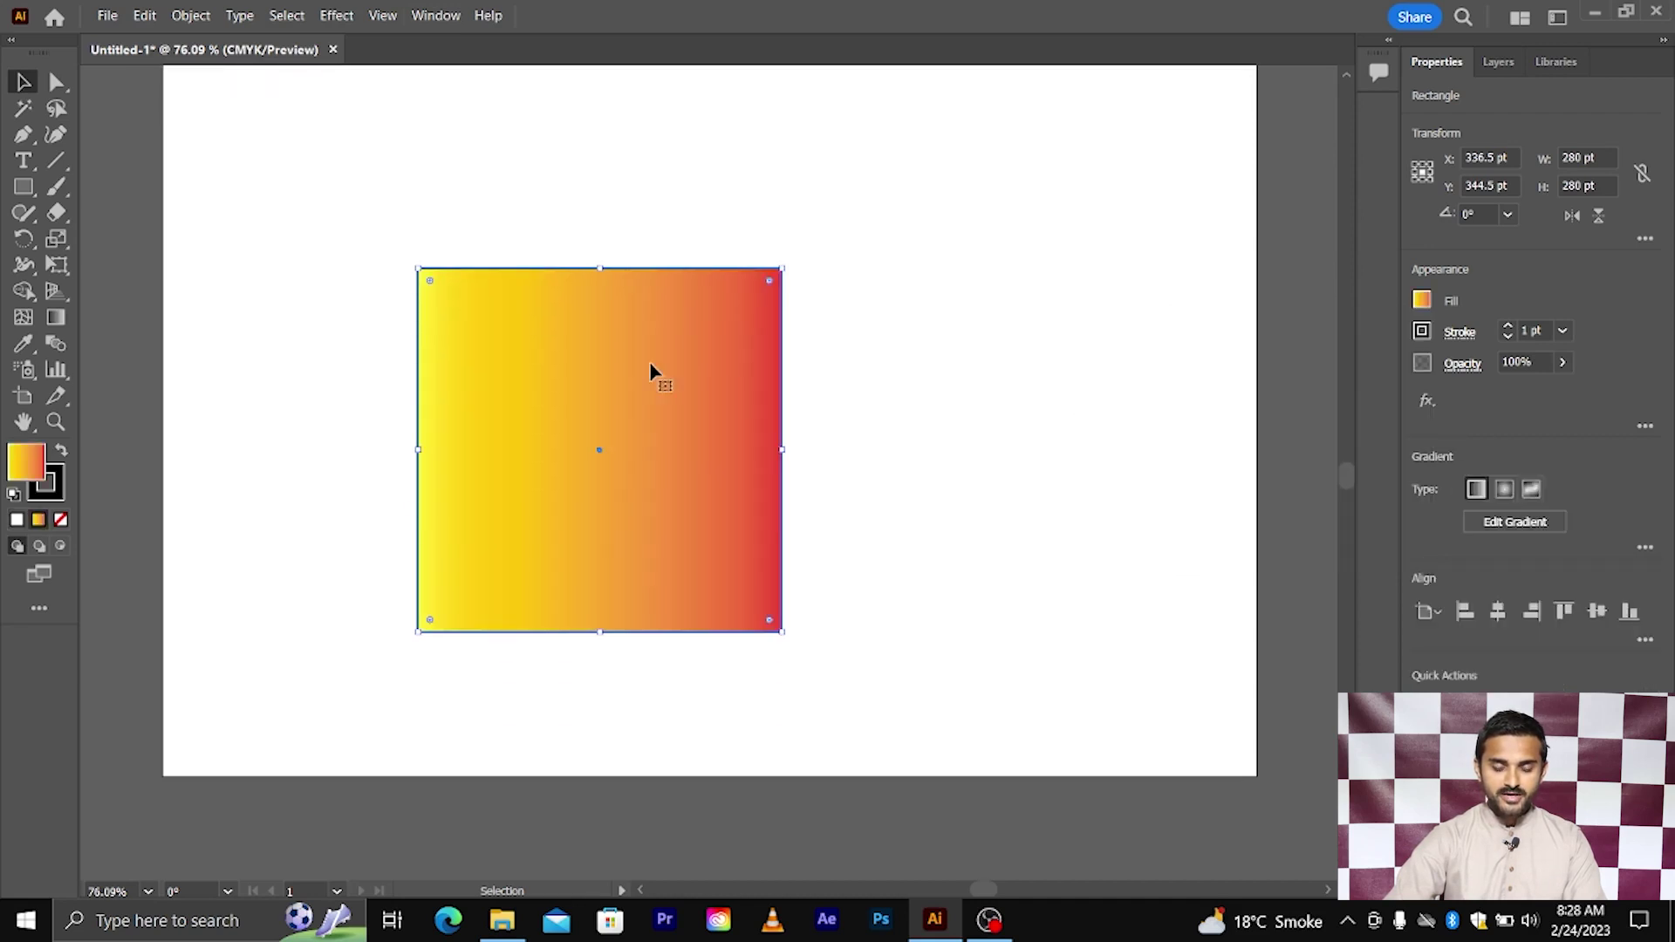
# - Show the Gradient panel from the Window menu and move it clear of the square
pyautogui.click(438, 17)
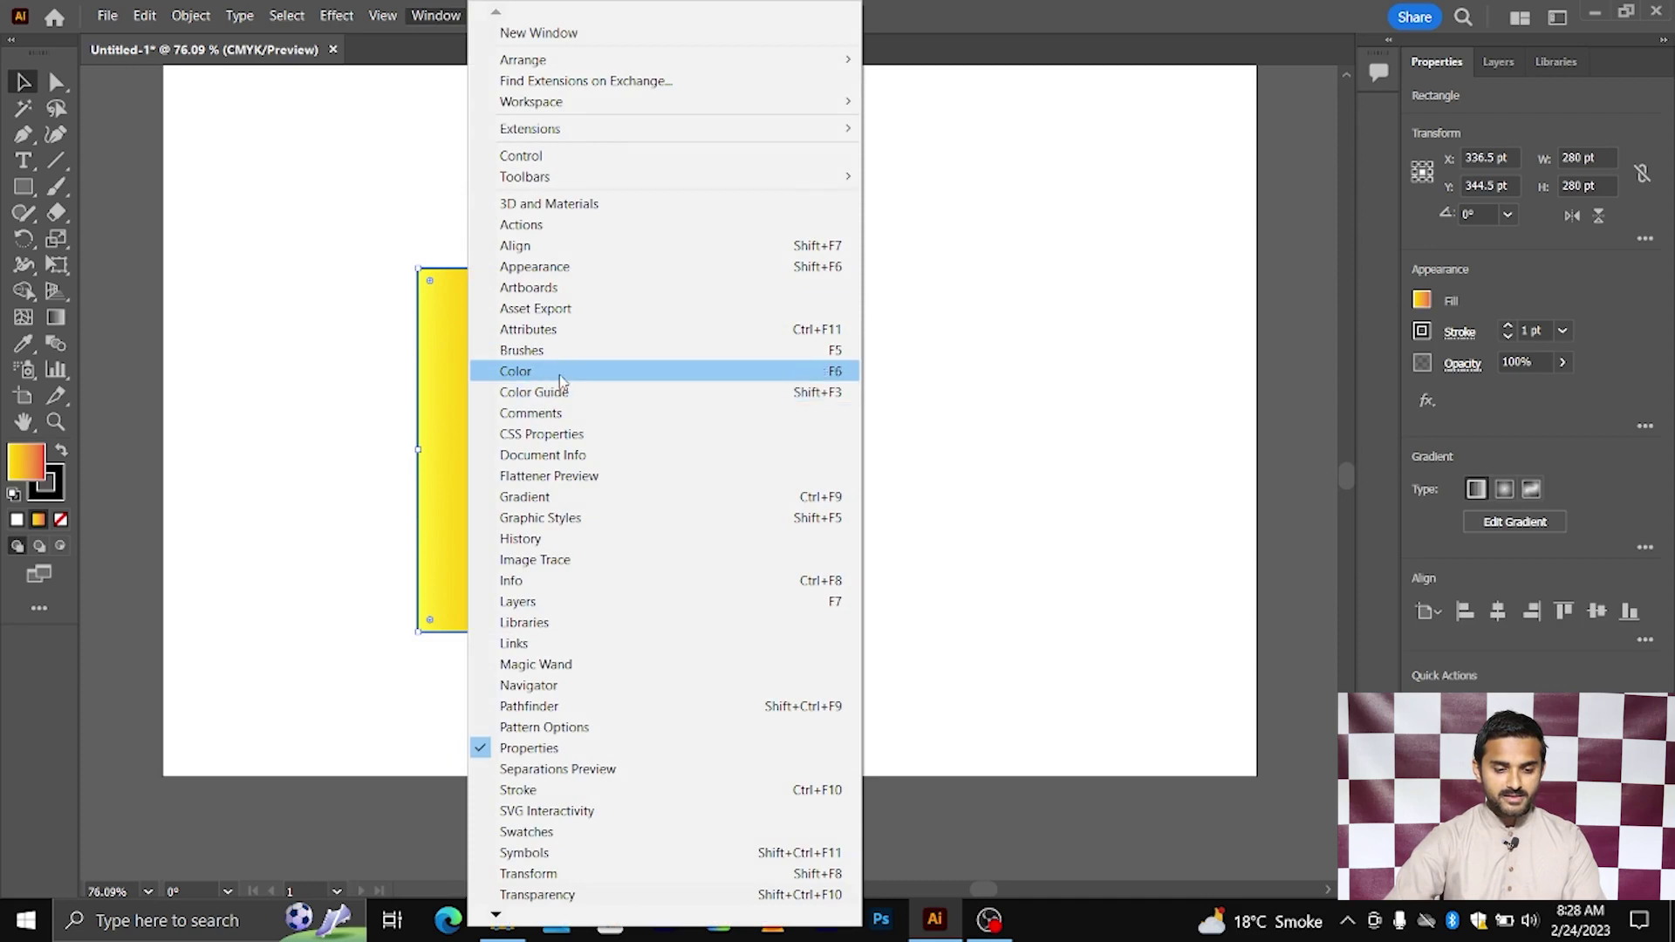
pyautogui.click(526, 496)
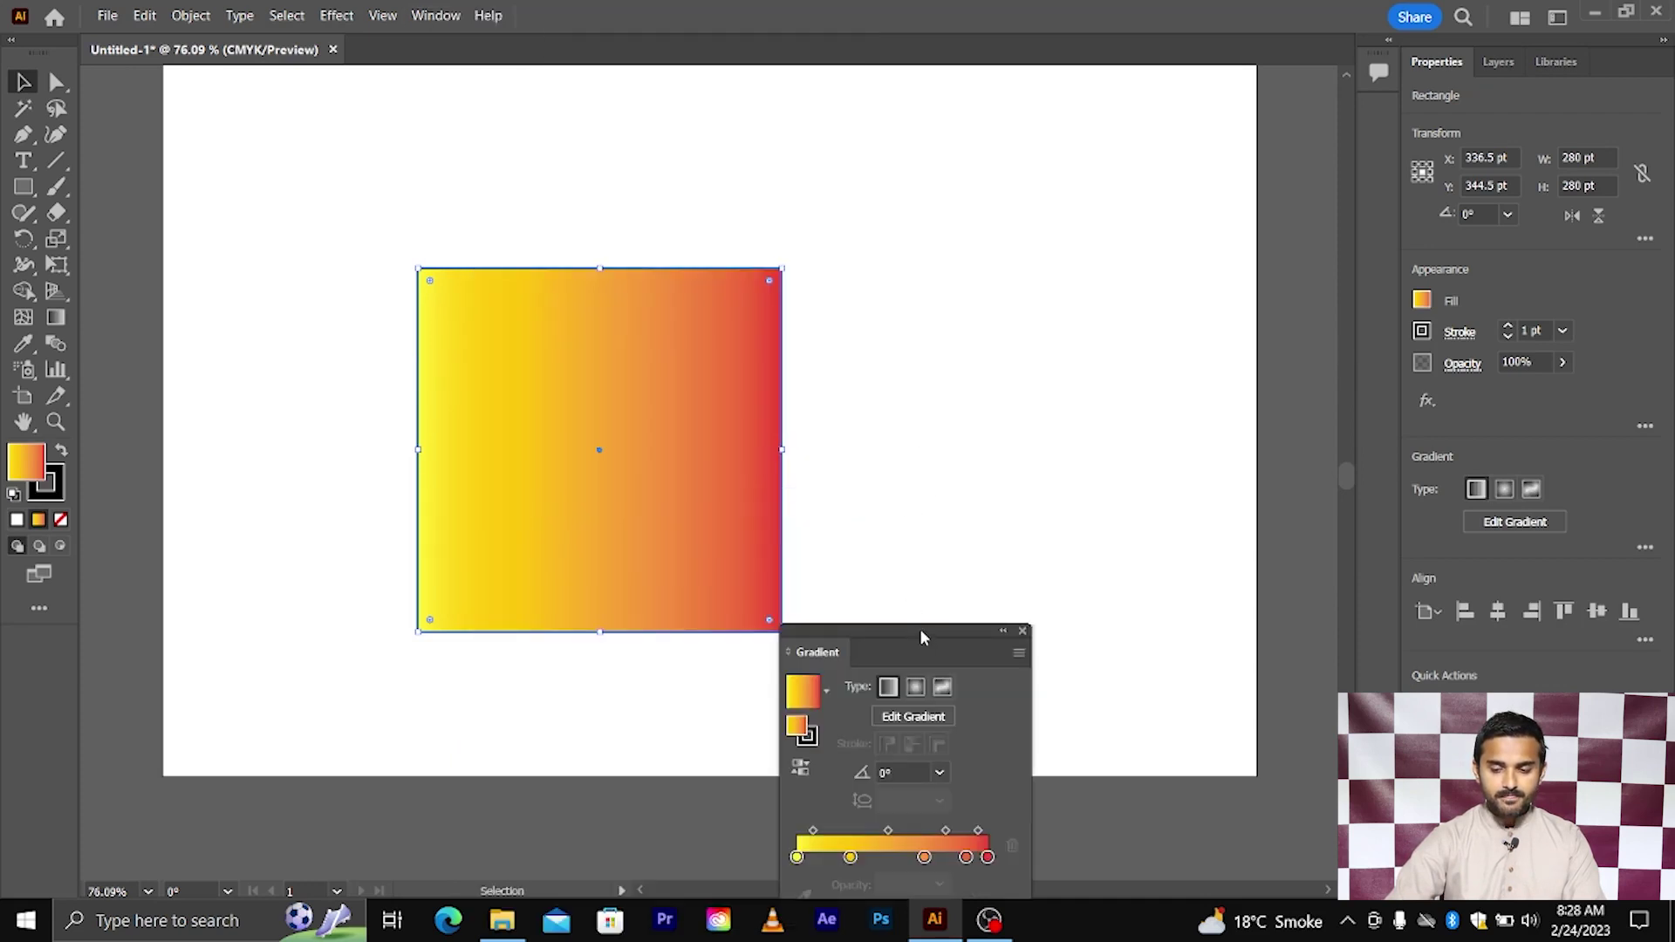
pyautogui.moveTo(921, 631); pyautogui.dragTo(1045, 285)
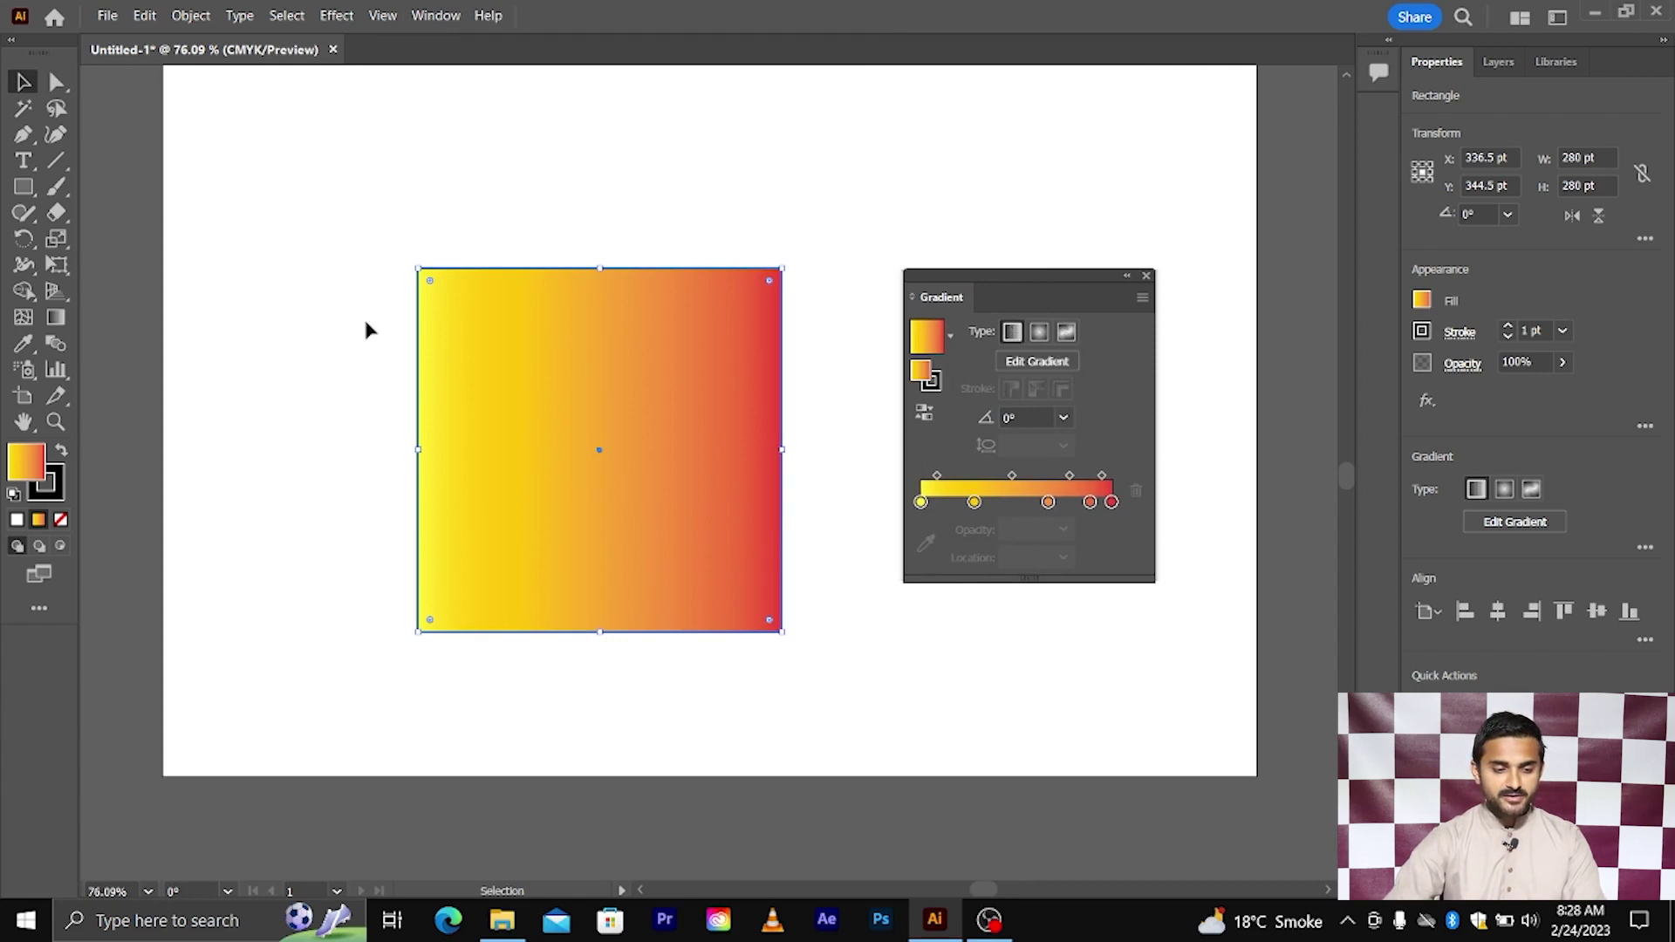
# - Redraw the gradient diagonally from the square's top-left to bottom-right corner, then deselect
pyautogui.click(56, 316)
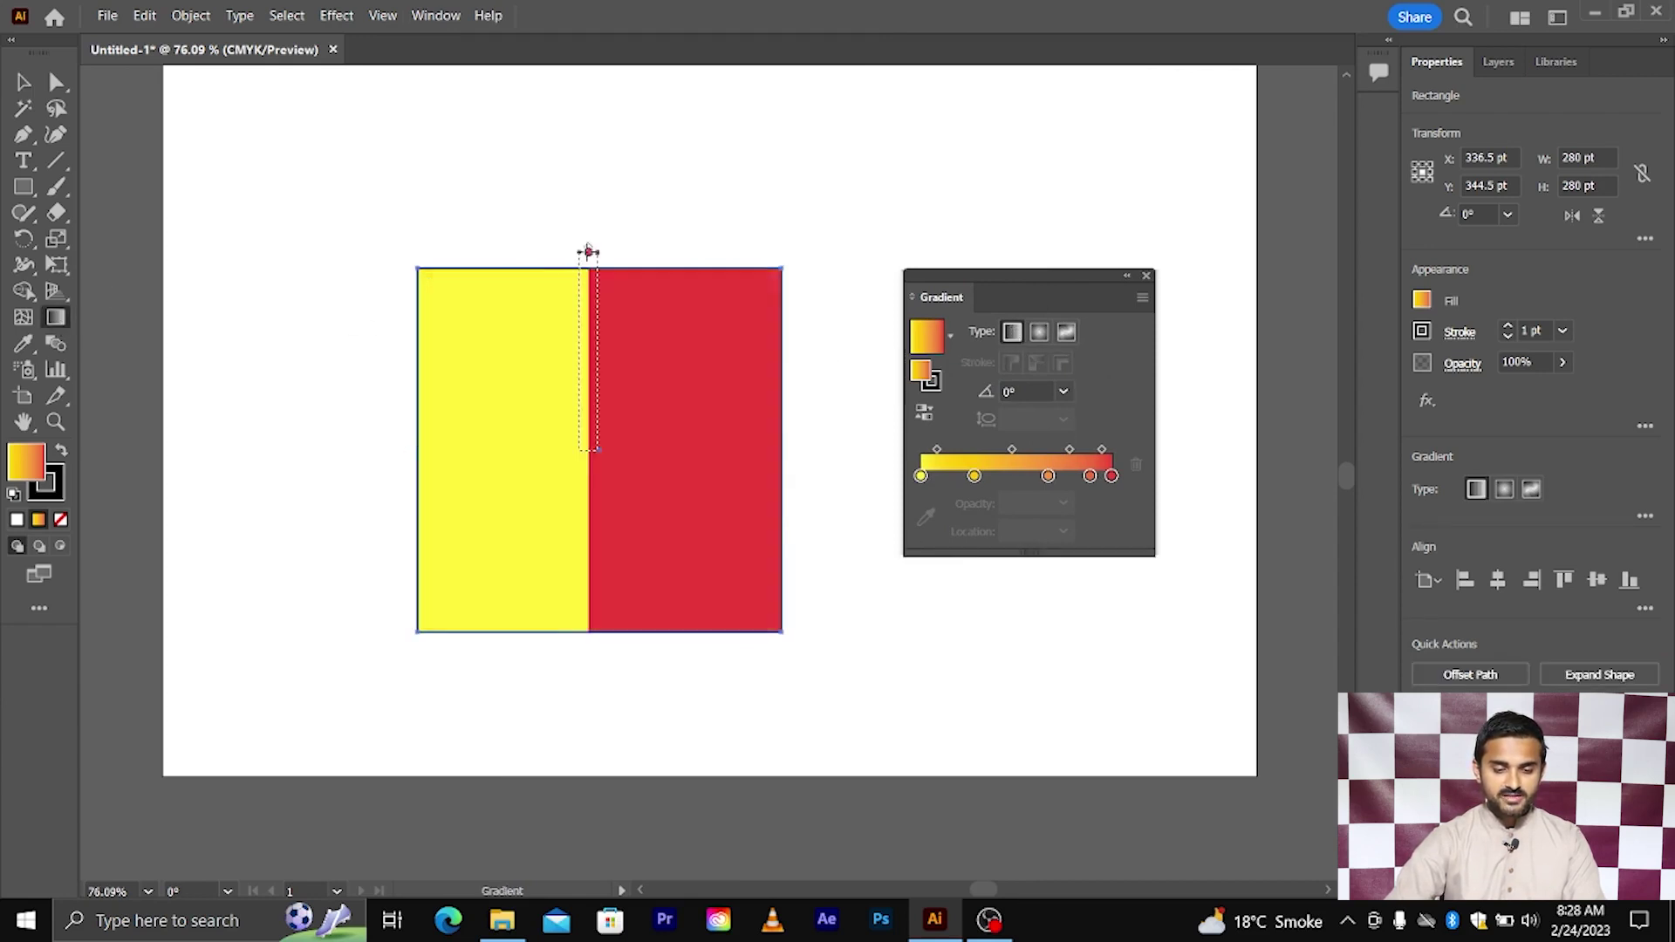
pyautogui.moveTo(588, 251); pyautogui.dragTo(601, 673)
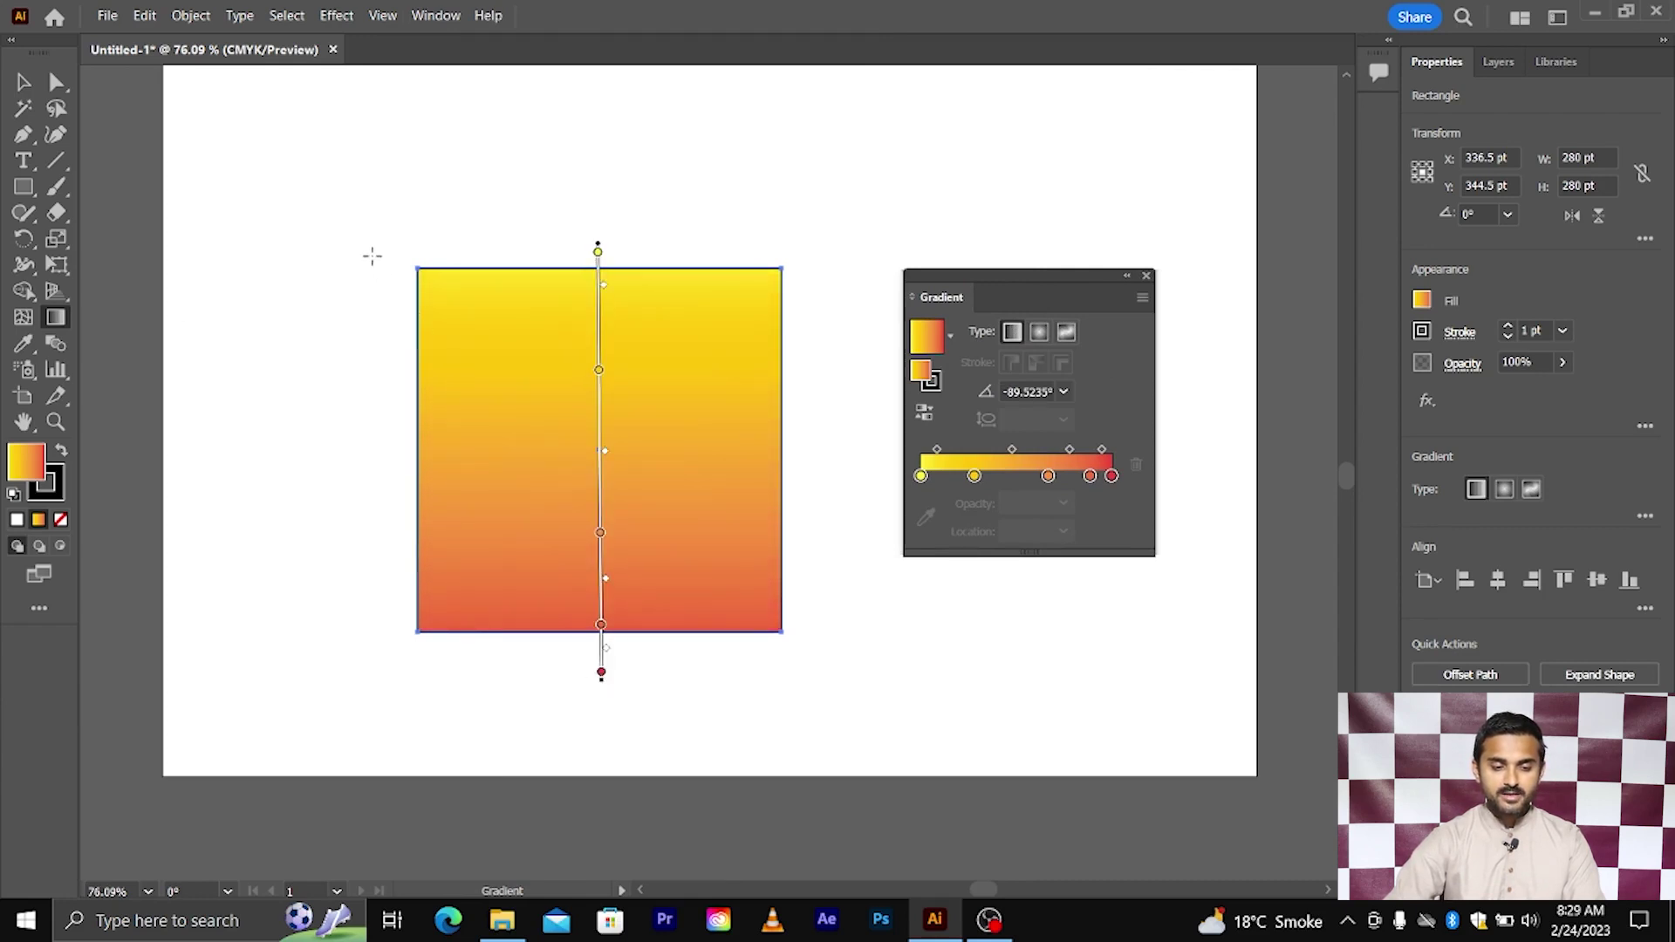
pyautogui.moveTo(373, 227); pyautogui.dragTo(820, 663)
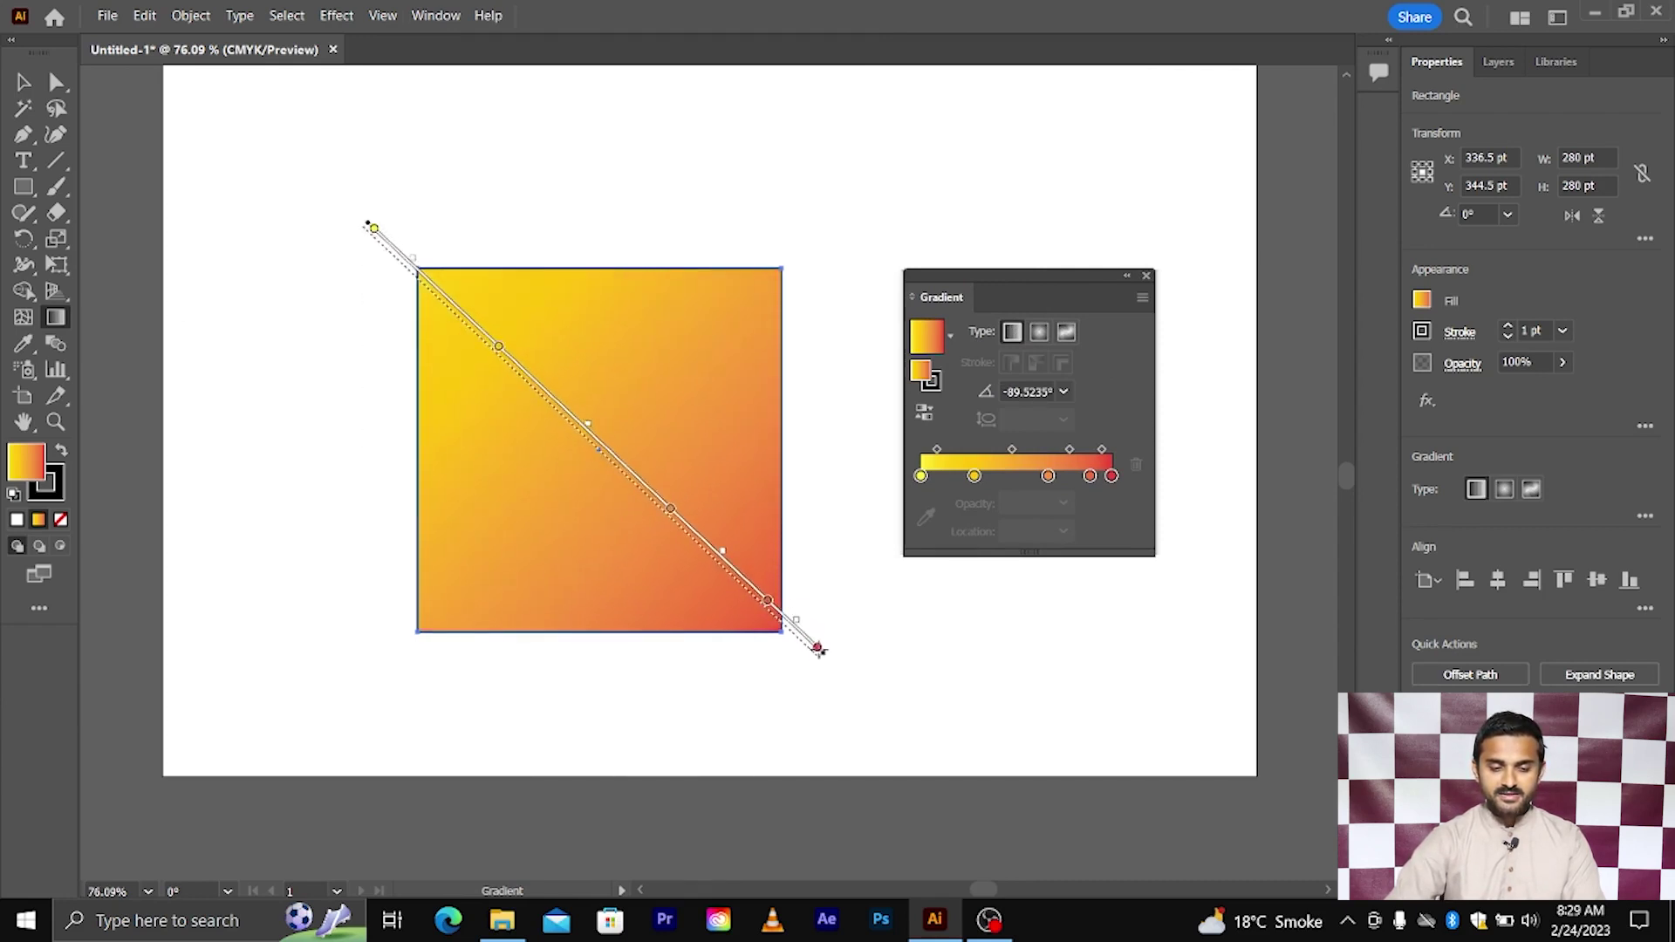
pyautogui.click(24, 81)
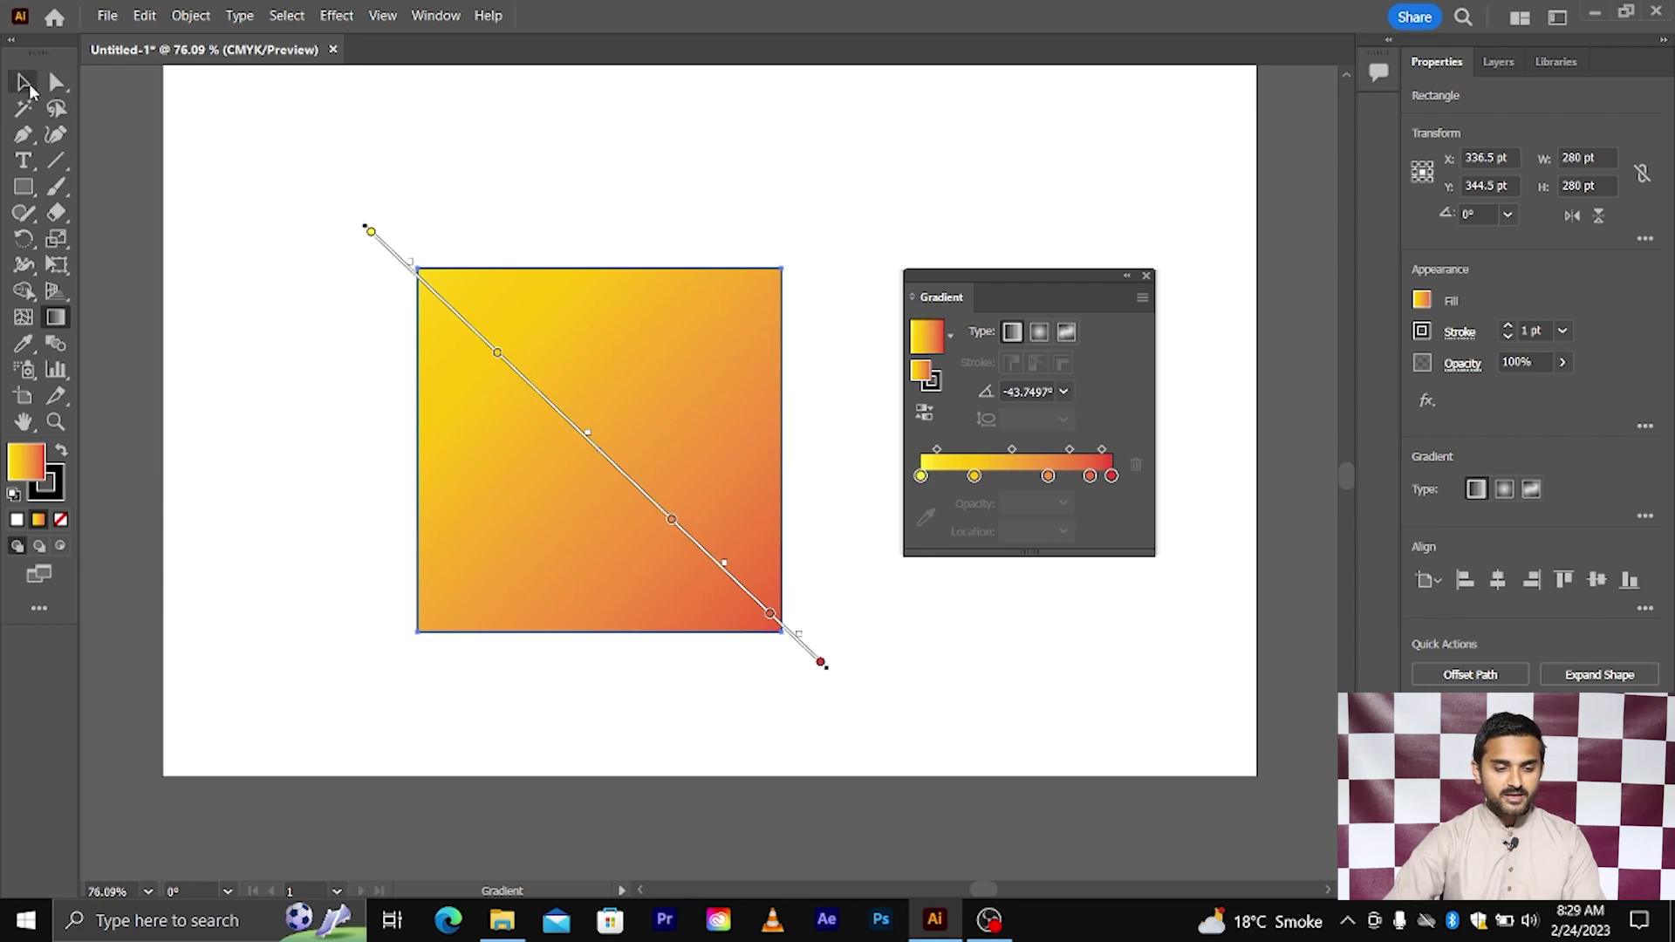
pyautogui.click(422, 213)
pyautogui.click(56, 187)
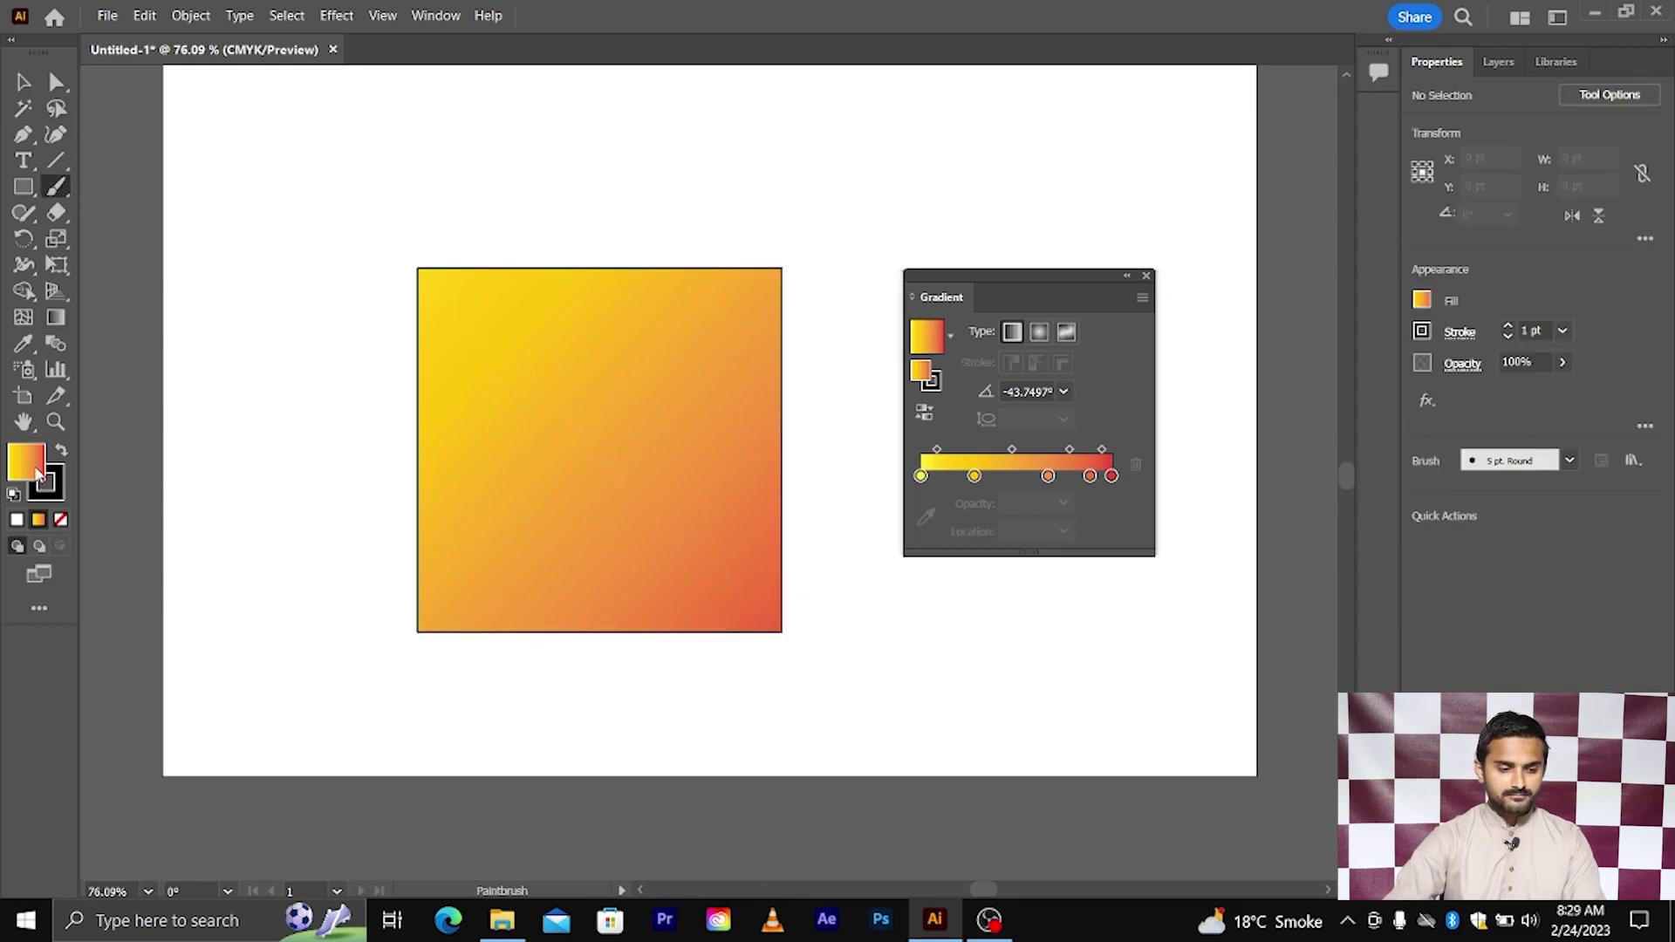
# - Give strokes the gradient and paint five freehand rings and teardrops over the square at 100% zoom
pyautogui.click(61, 451)
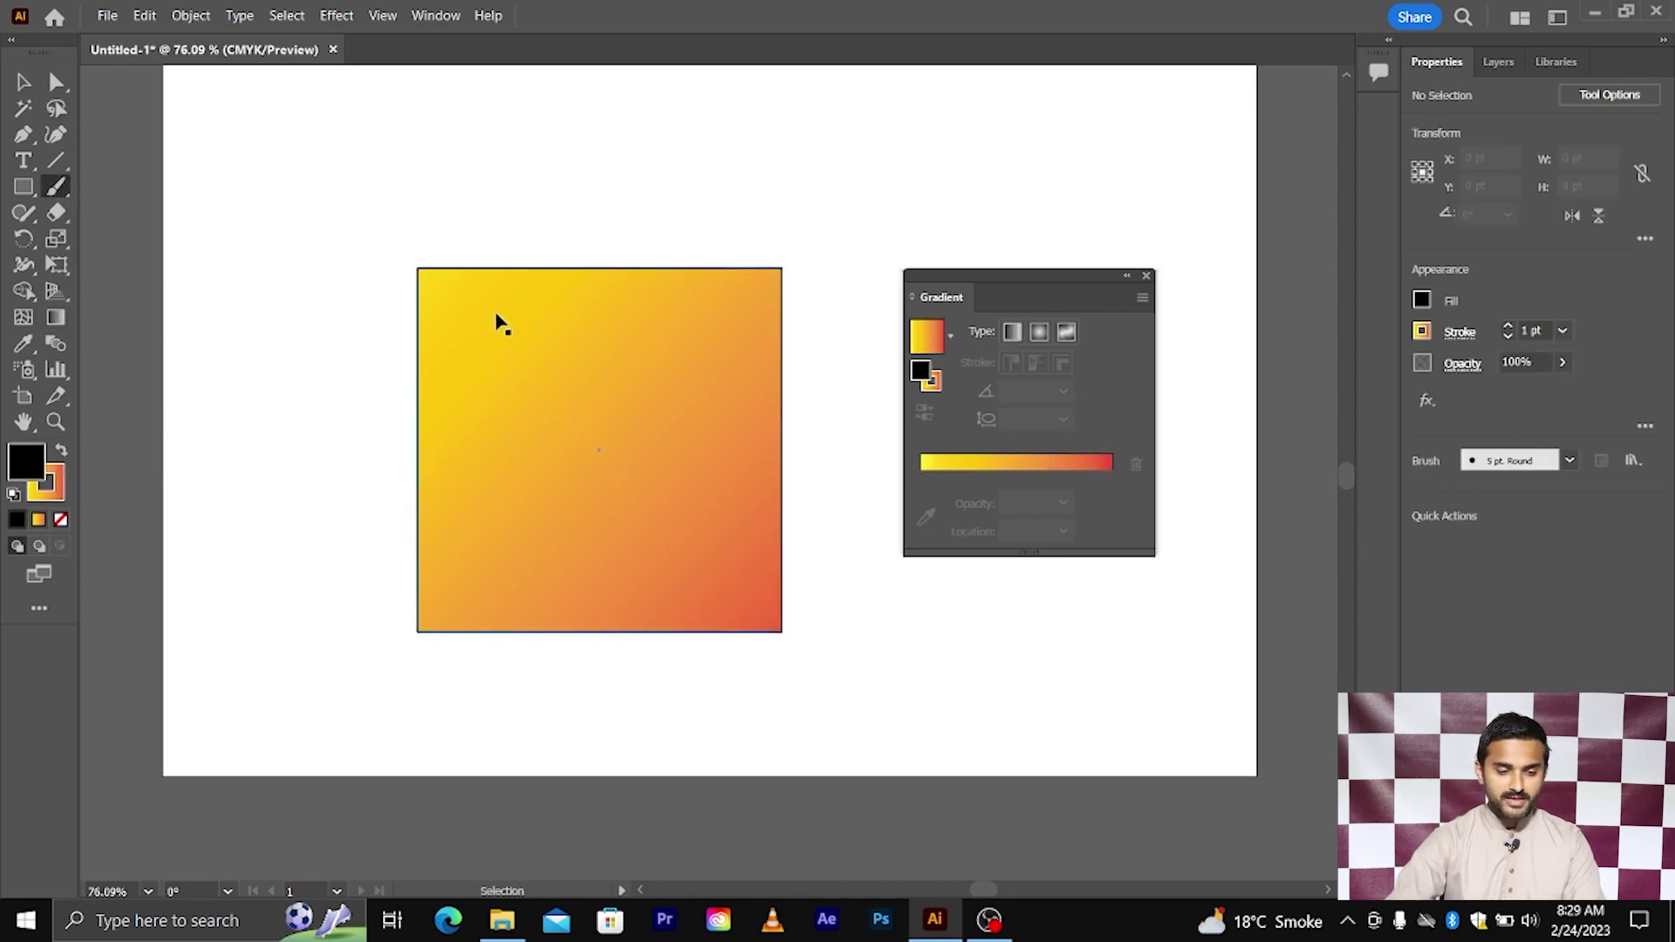
pyautogui.hotkey('ctrl', '1')
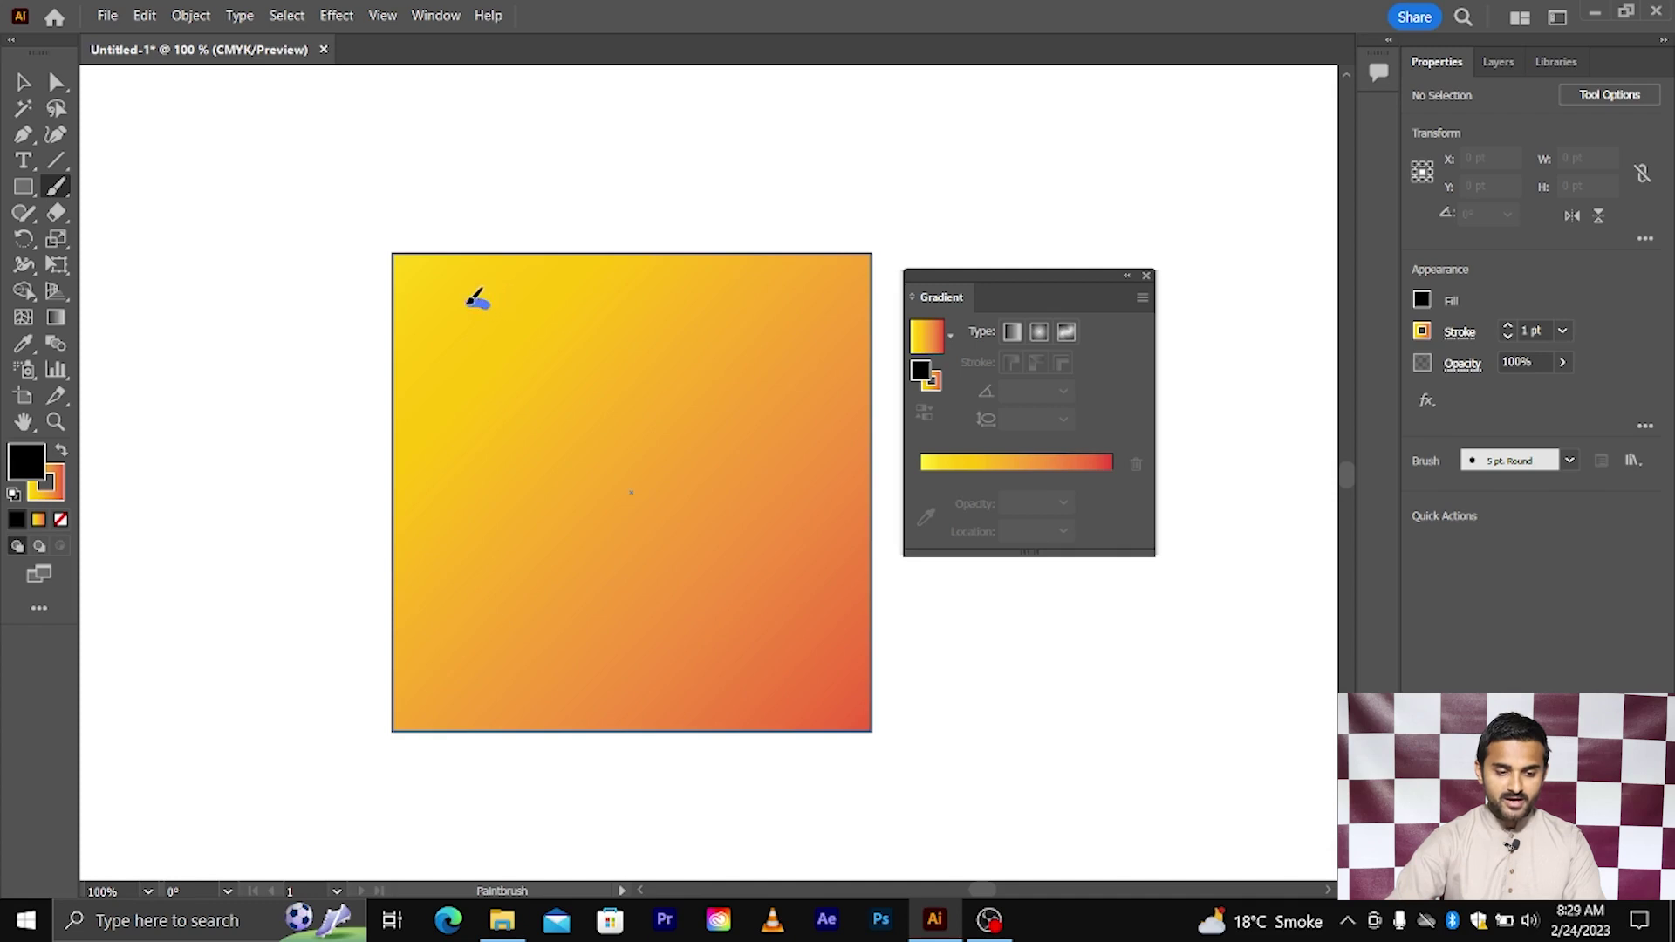
pyautogui.moveTo(475, 301)
pyautogui.mouseDown()
pyautogui.moveTo(441, 345)
pyautogui.moveTo(524, 314)
pyautogui.moveTo(490, 293)
pyautogui.mouseUp()
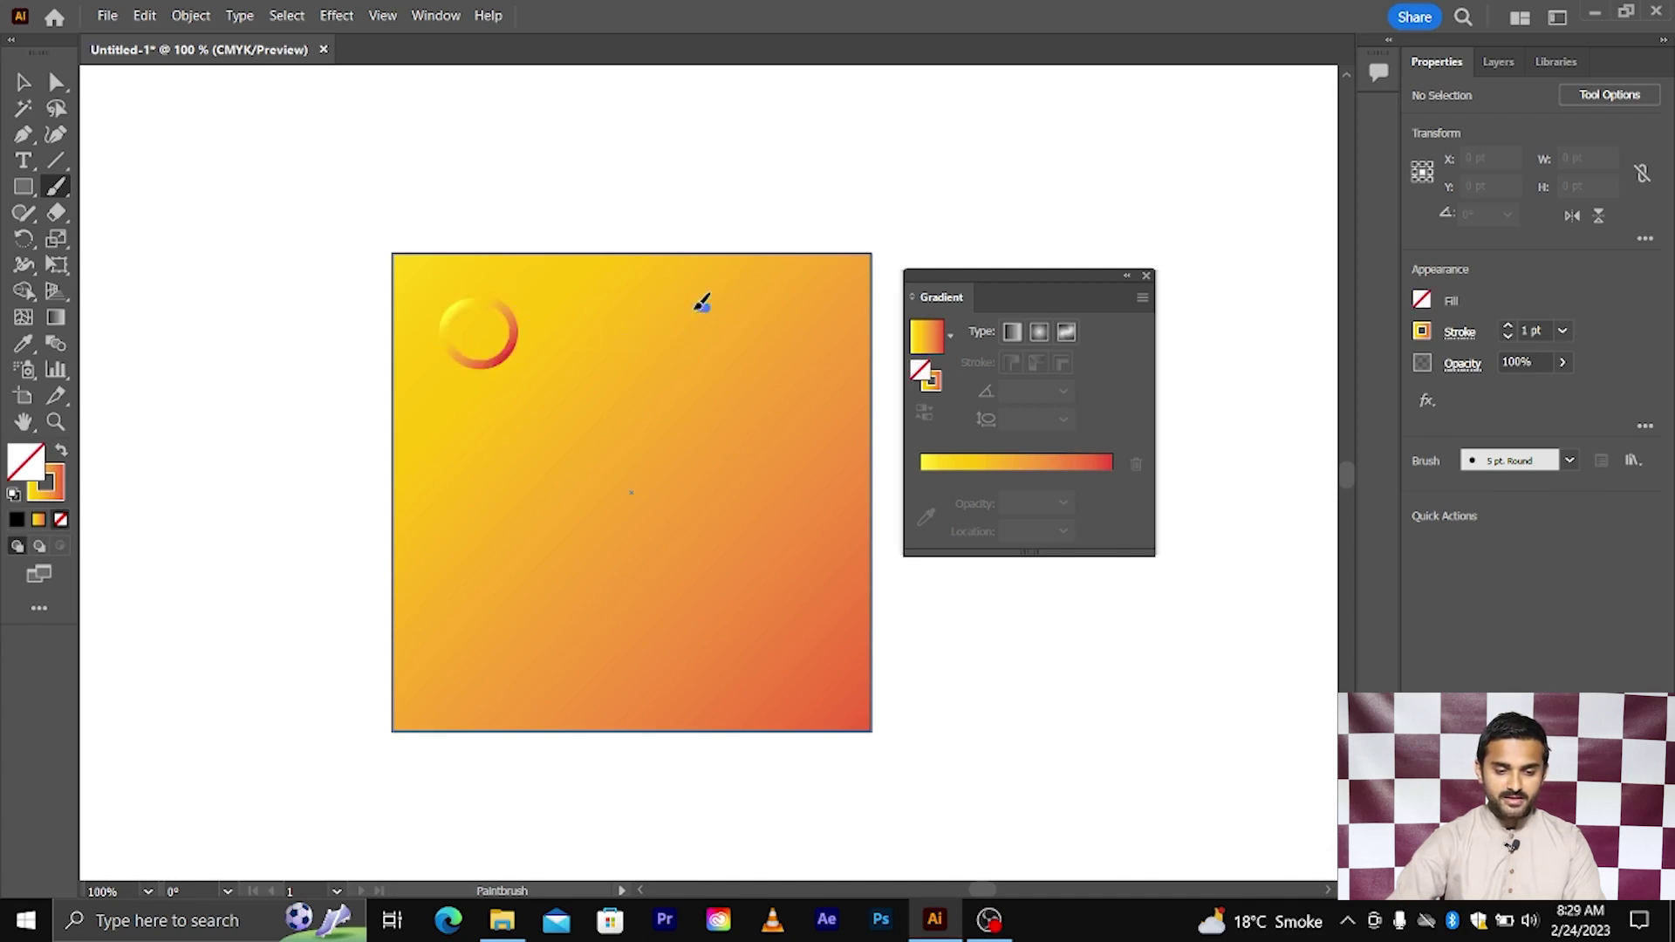
pyautogui.moveTo(702, 303)
pyautogui.mouseDown()
pyautogui.moveTo(733, 341)
pyautogui.moveTo(702, 311)
pyautogui.mouseUp()
pyautogui.moveTo(476, 494)
pyautogui.mouseDown()
pyautogui.moveTo(505, 550)
pyautogui.moveTo(489, 494)
pyautogui.mouseUp()
pyautogui.moveTo(658, 467)
pyautogui.mouseDown()
pyautogui.moveTo(628, 467)
pyautogui.moveTo(650, 481)
pyautogui.mouseUp()
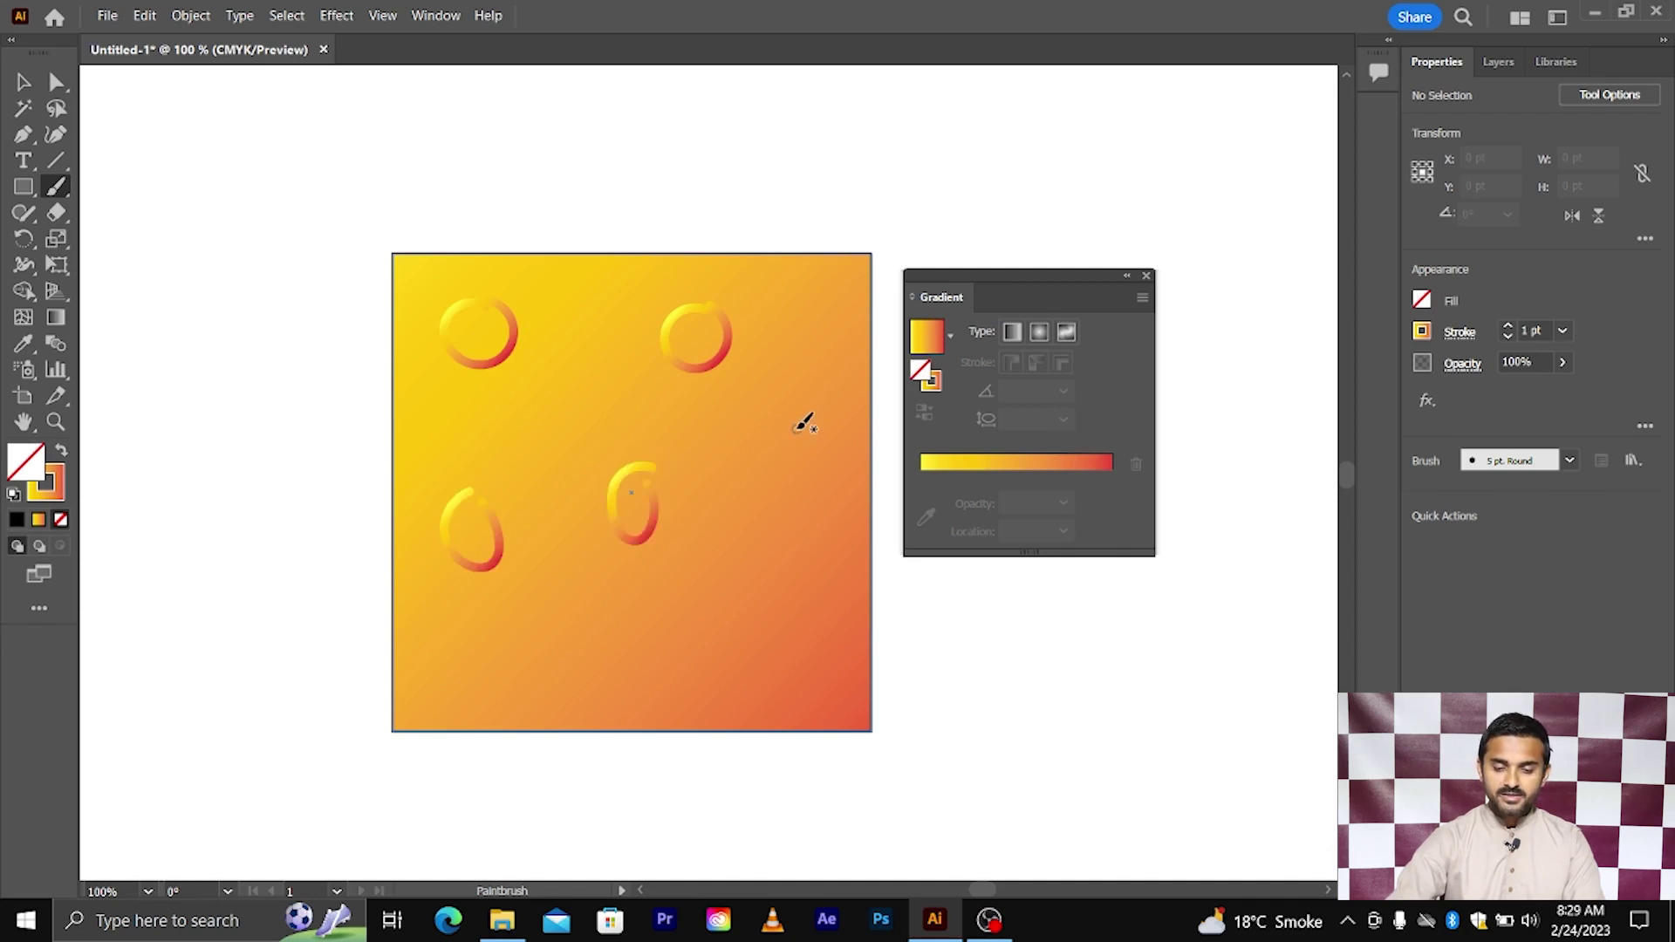
pyautogui.moveTo(804, 425)
pyautogui.mouseDown()
pyautogui.moveTo(830, 452)
pyautogui.moveTo(808, 428)
pyautogui.mouseUp()
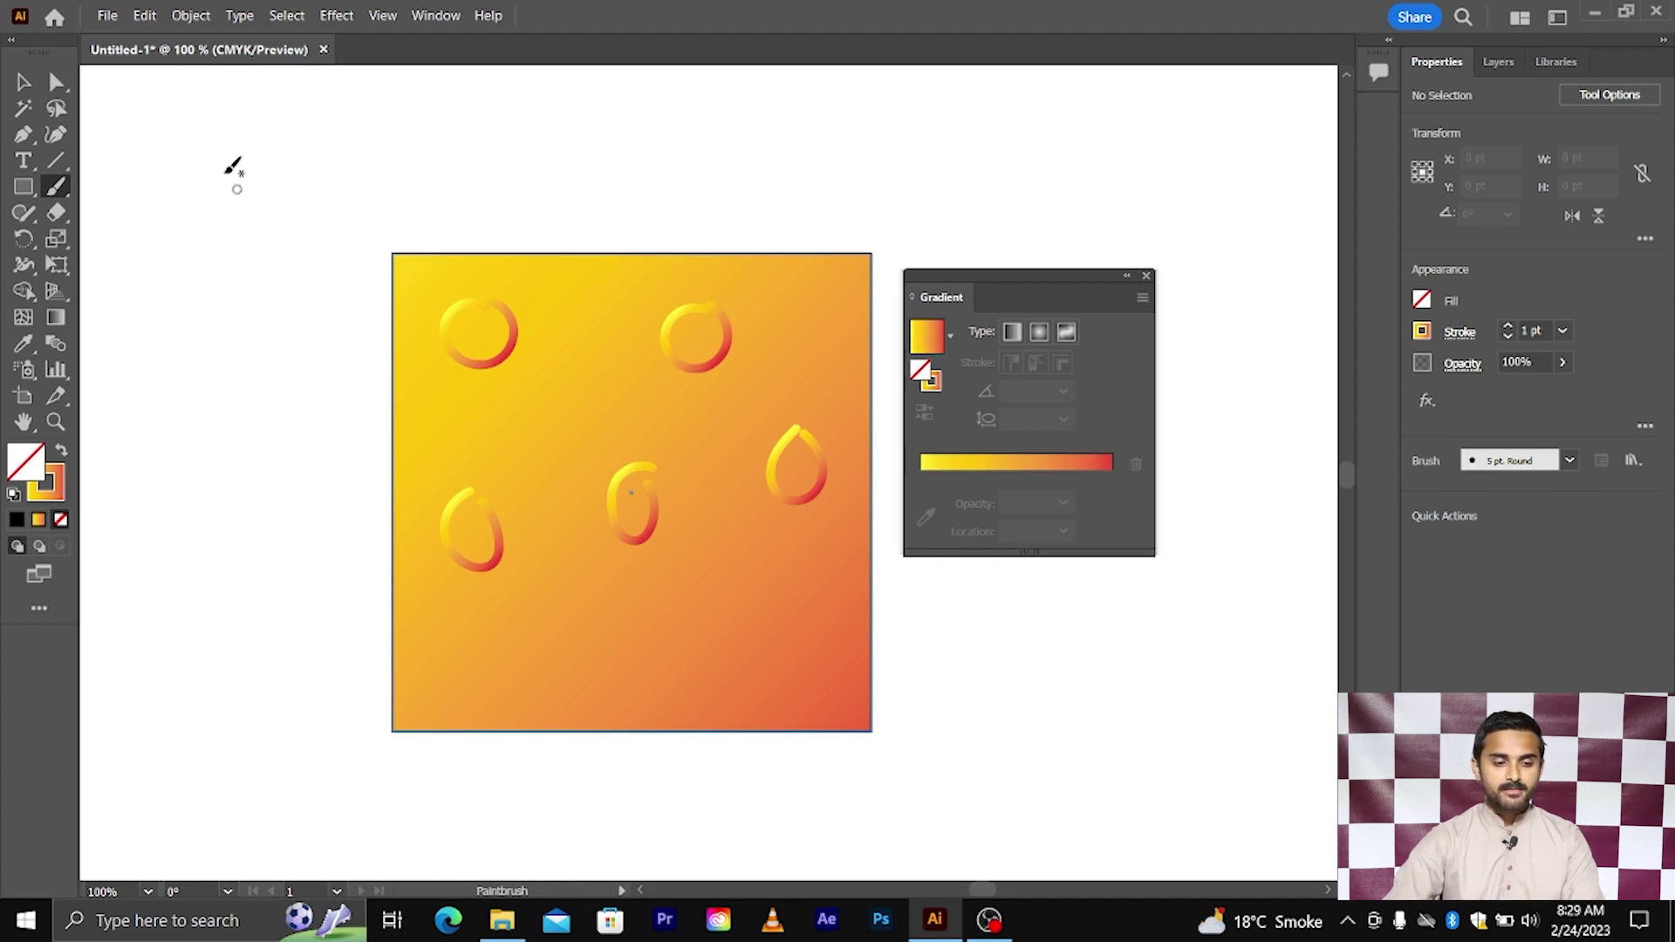
# - Select all artwork with Ctrl+A and delete it
pyautogui.click(24, 81)
pyautogui.hotkey('ctrl', 'a')
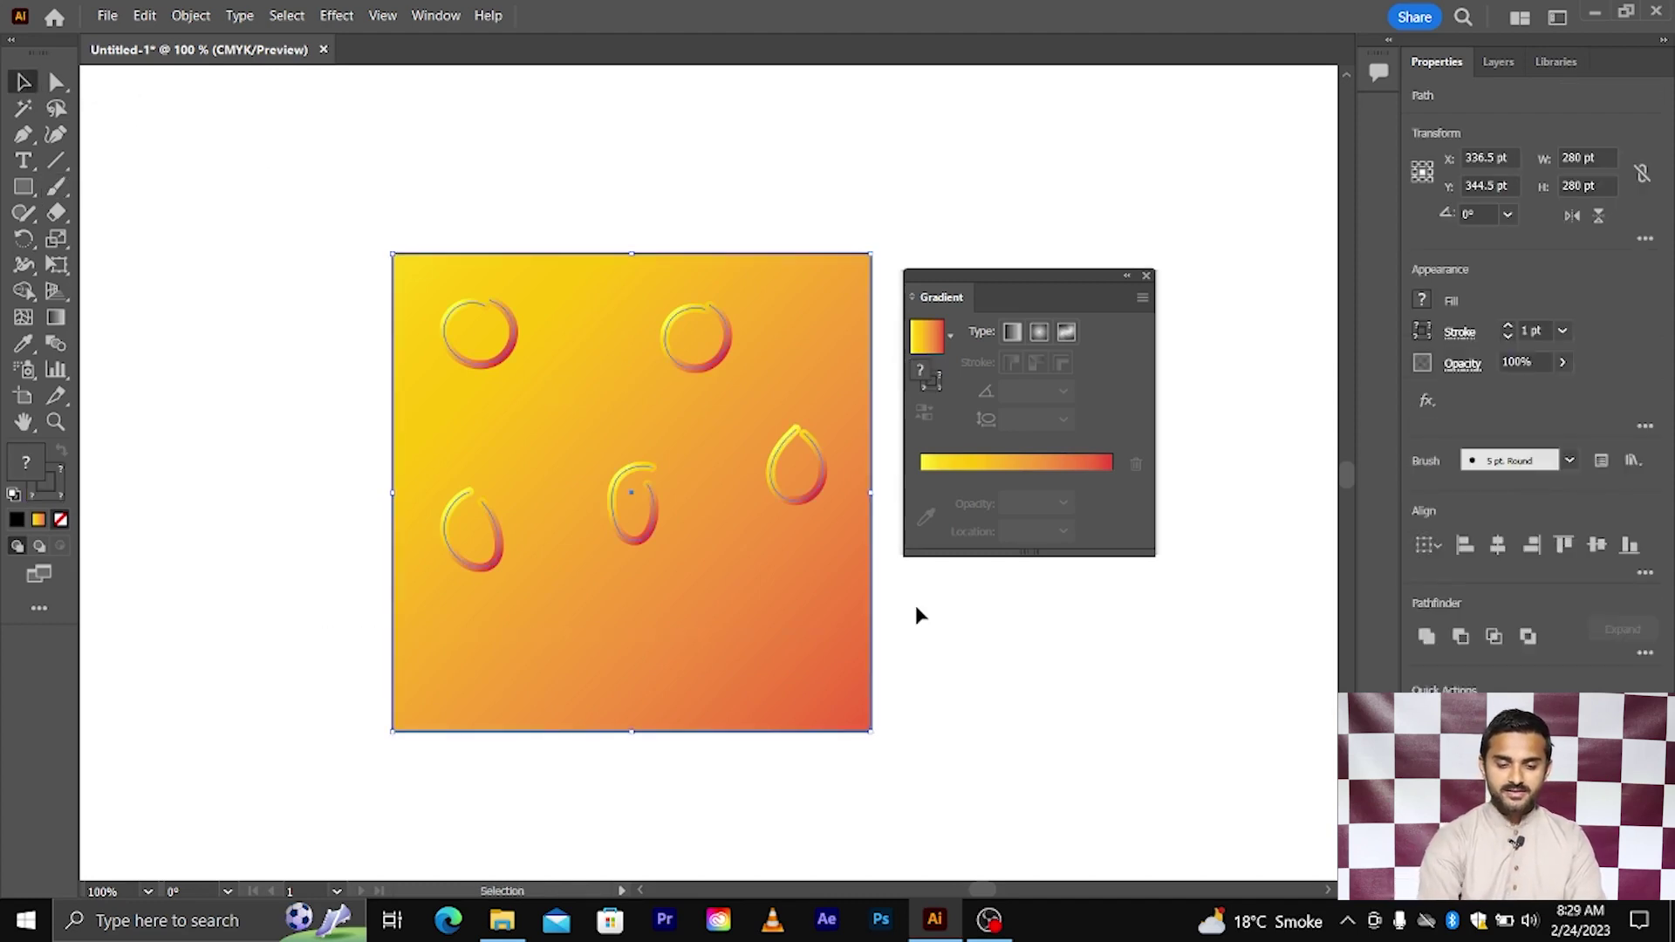
pyautogui.press('Delete')
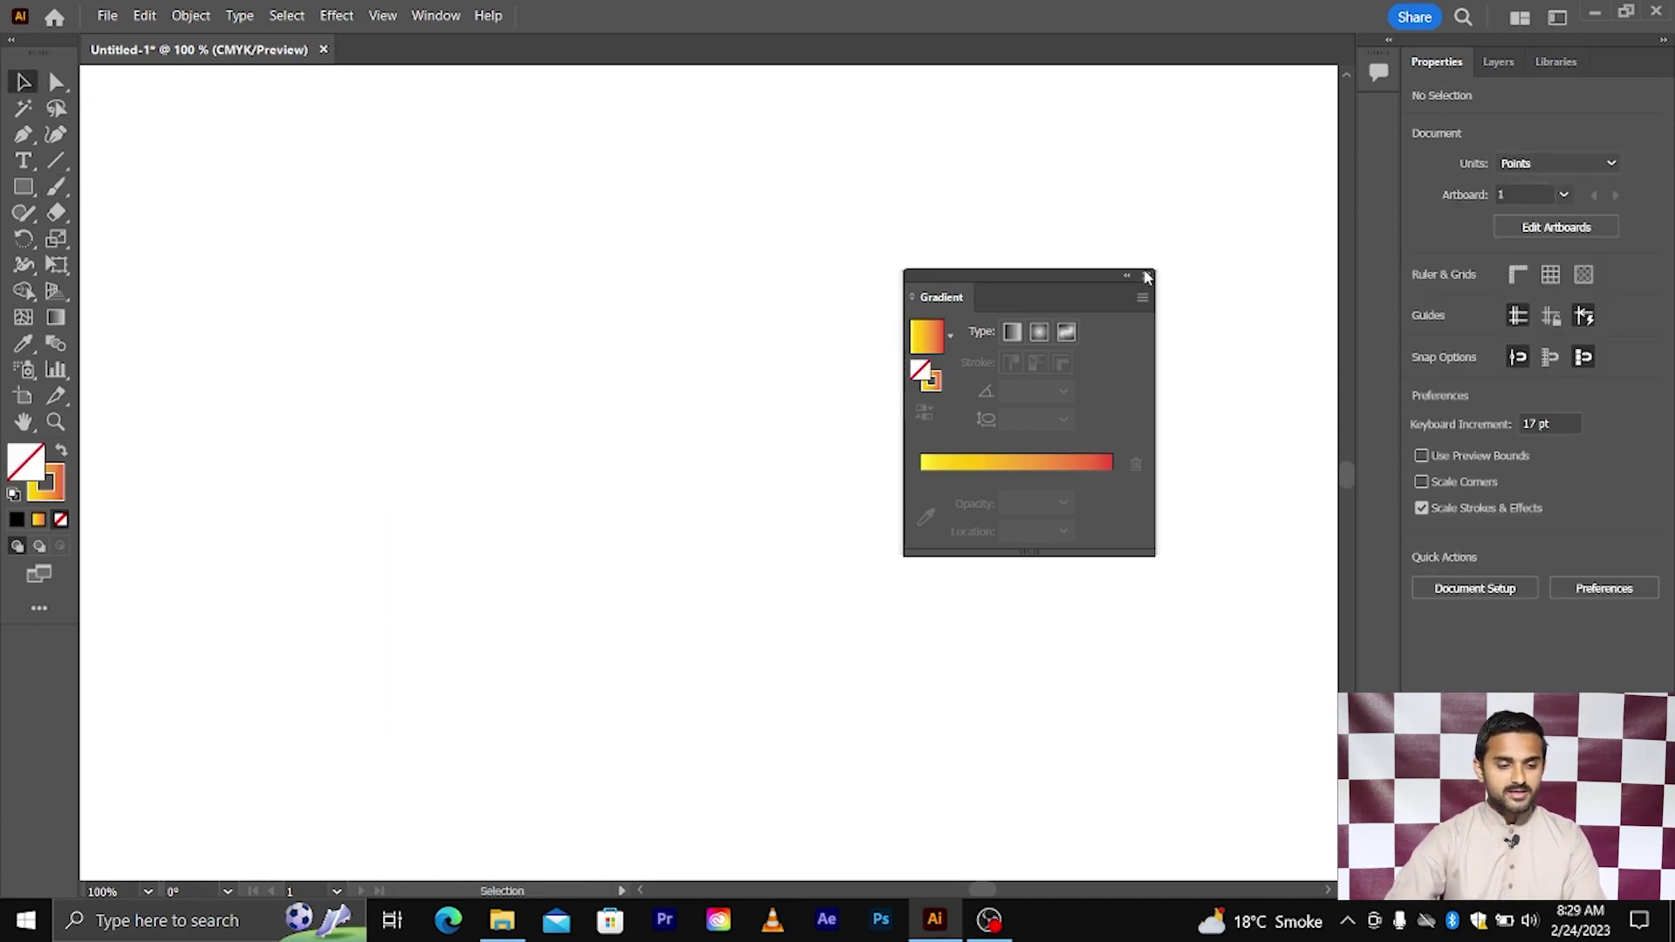
# - Close the Gradient panel and draw a 208 pt square from the centre
pyautogui.click(1146, 277)
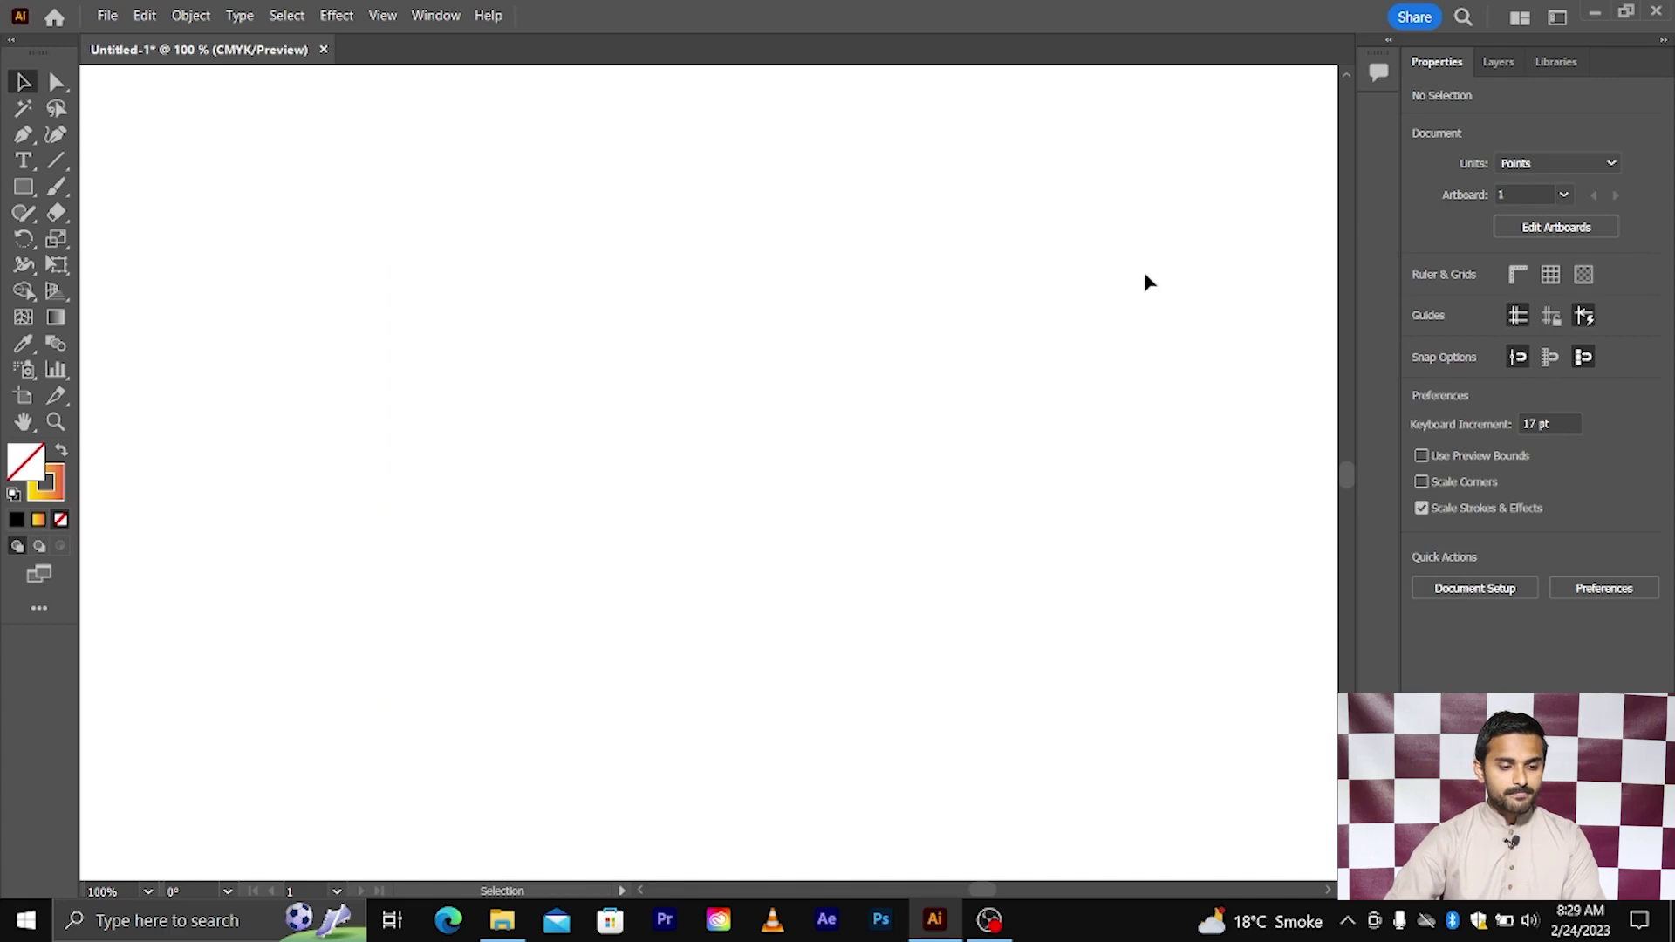
pyautogui.click(24, 186)
pyautogui.moveTo(666, 477); pyautogui.dragTo(844, 651)
pyautogui.click(23, 81)
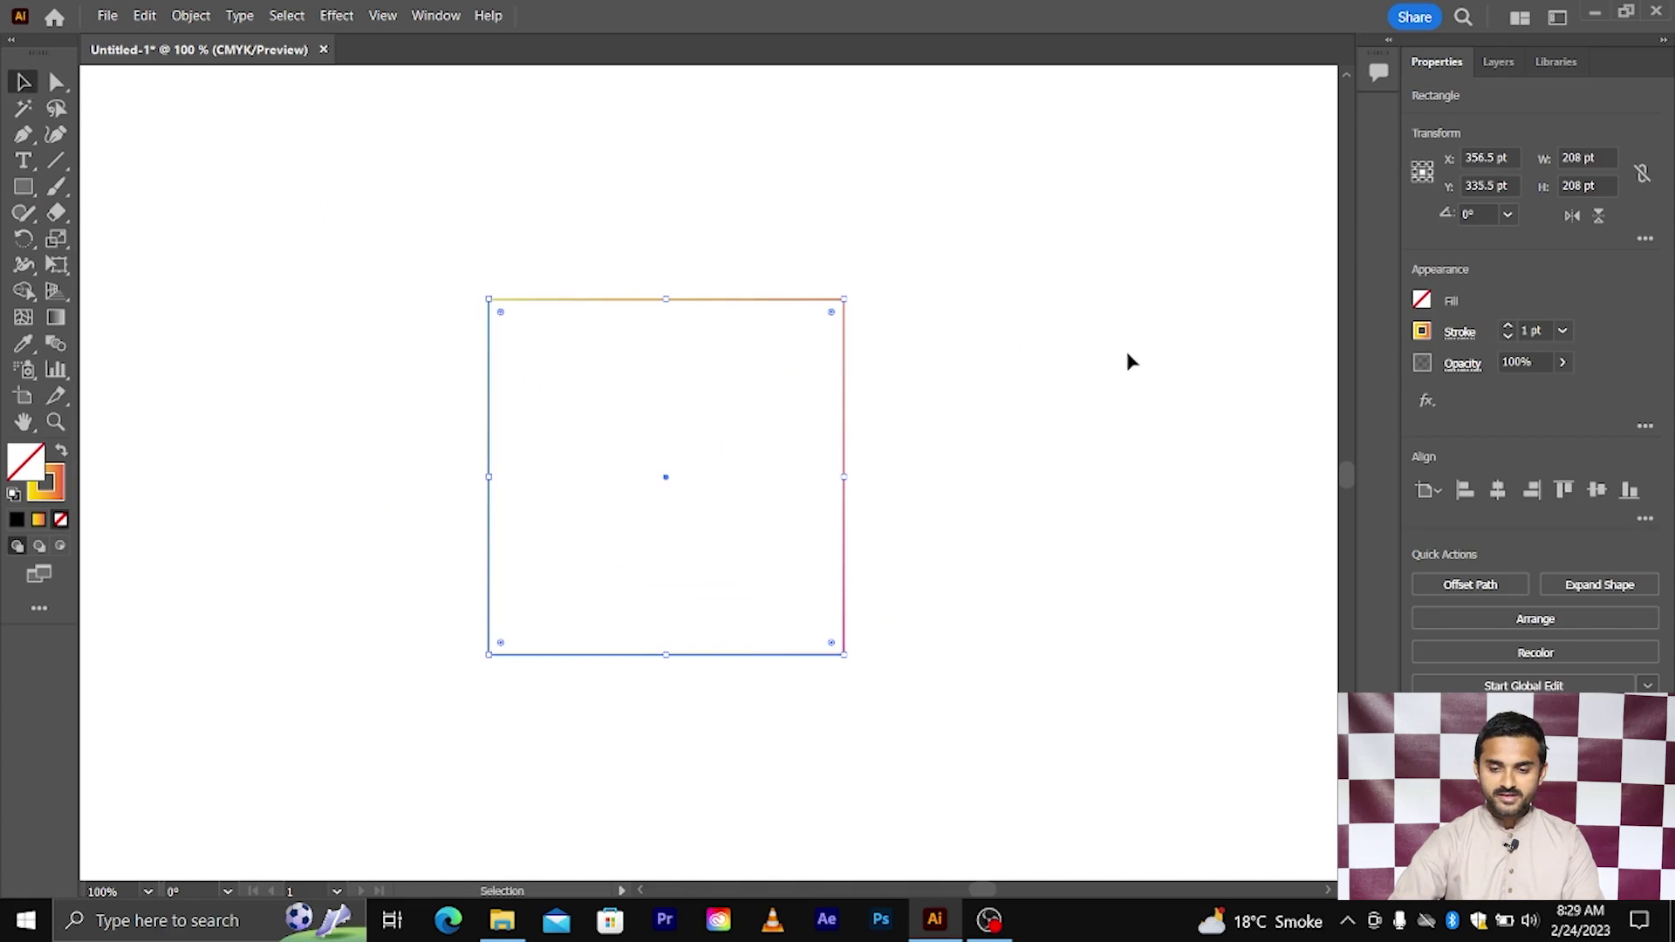
# - Fill the square with orange (C0 M35 Y85 K0), set its stroke to None, and deselect
pyautogui.click(1422, 301)
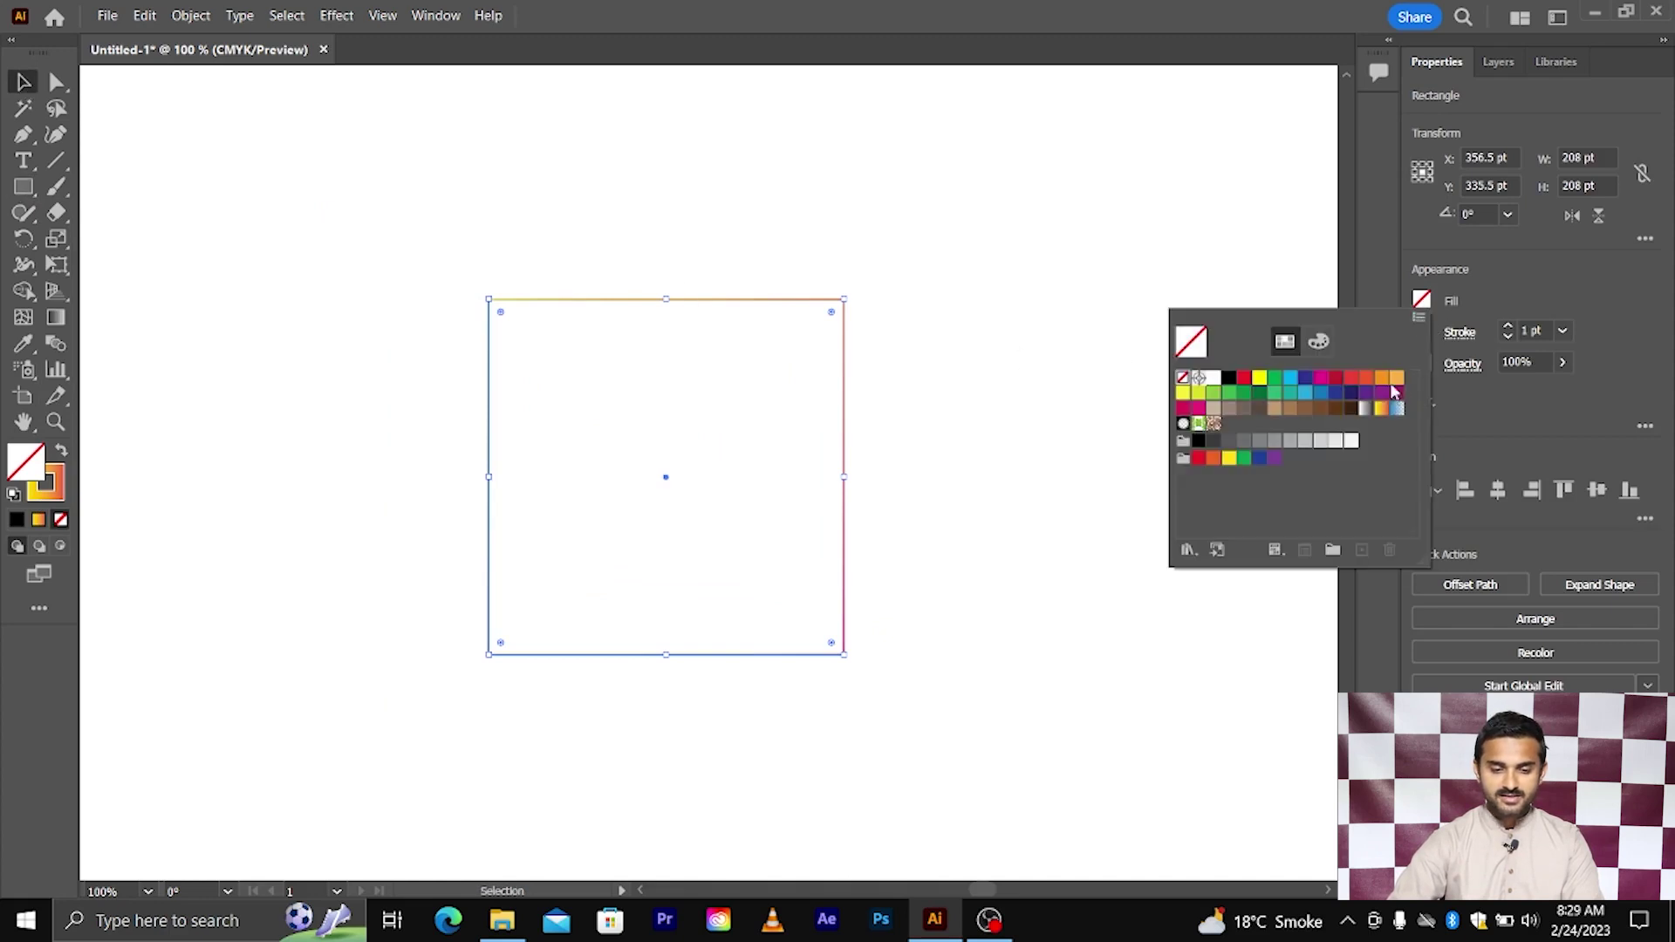
pyautogui.click(1396, 379)
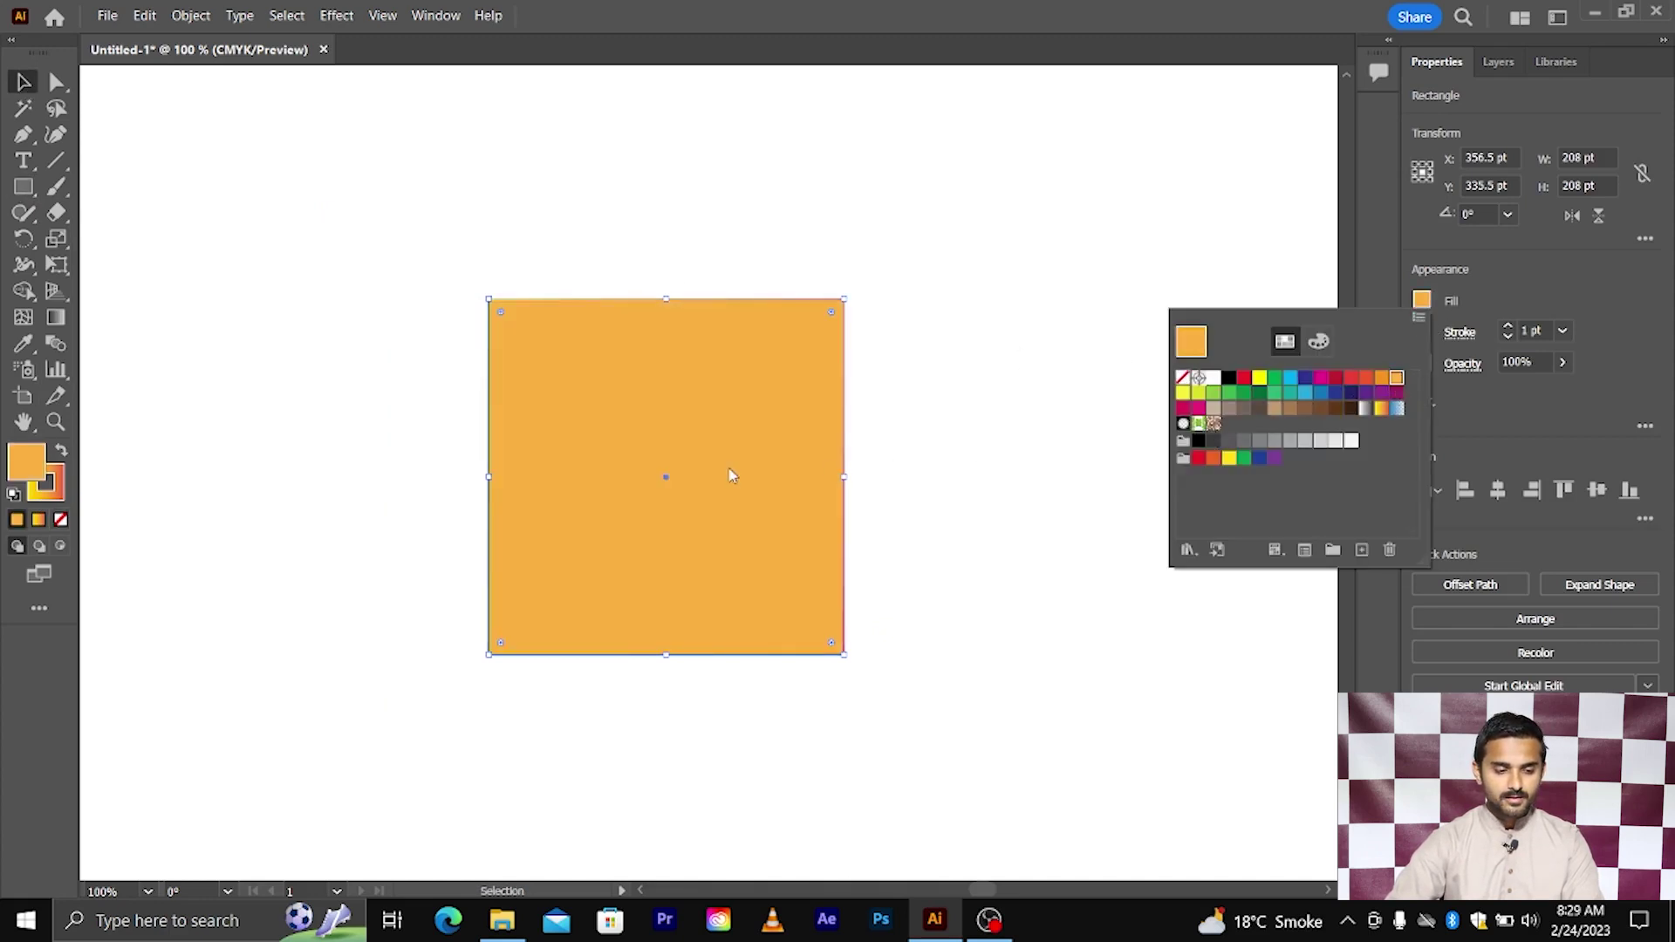
pyautogui.click(50, 485)
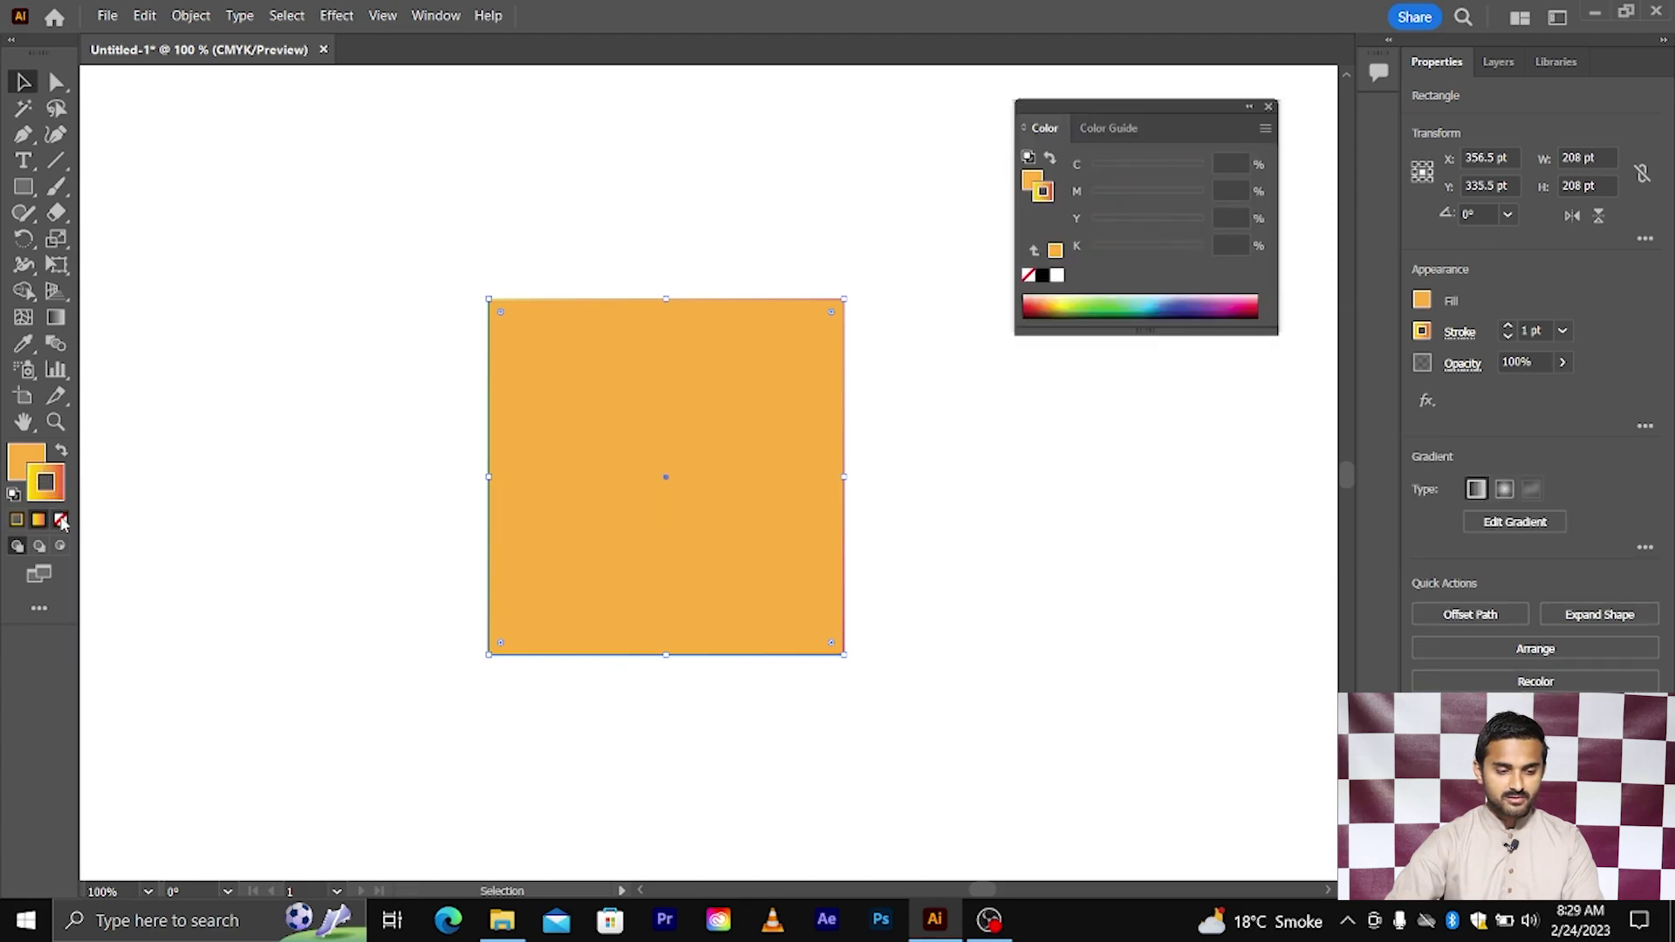
pyautogui.click(61, 519)
pyautogui.click(31, 458)
pyautogui.click(384, 445)
pyautogui.click(677, 448)
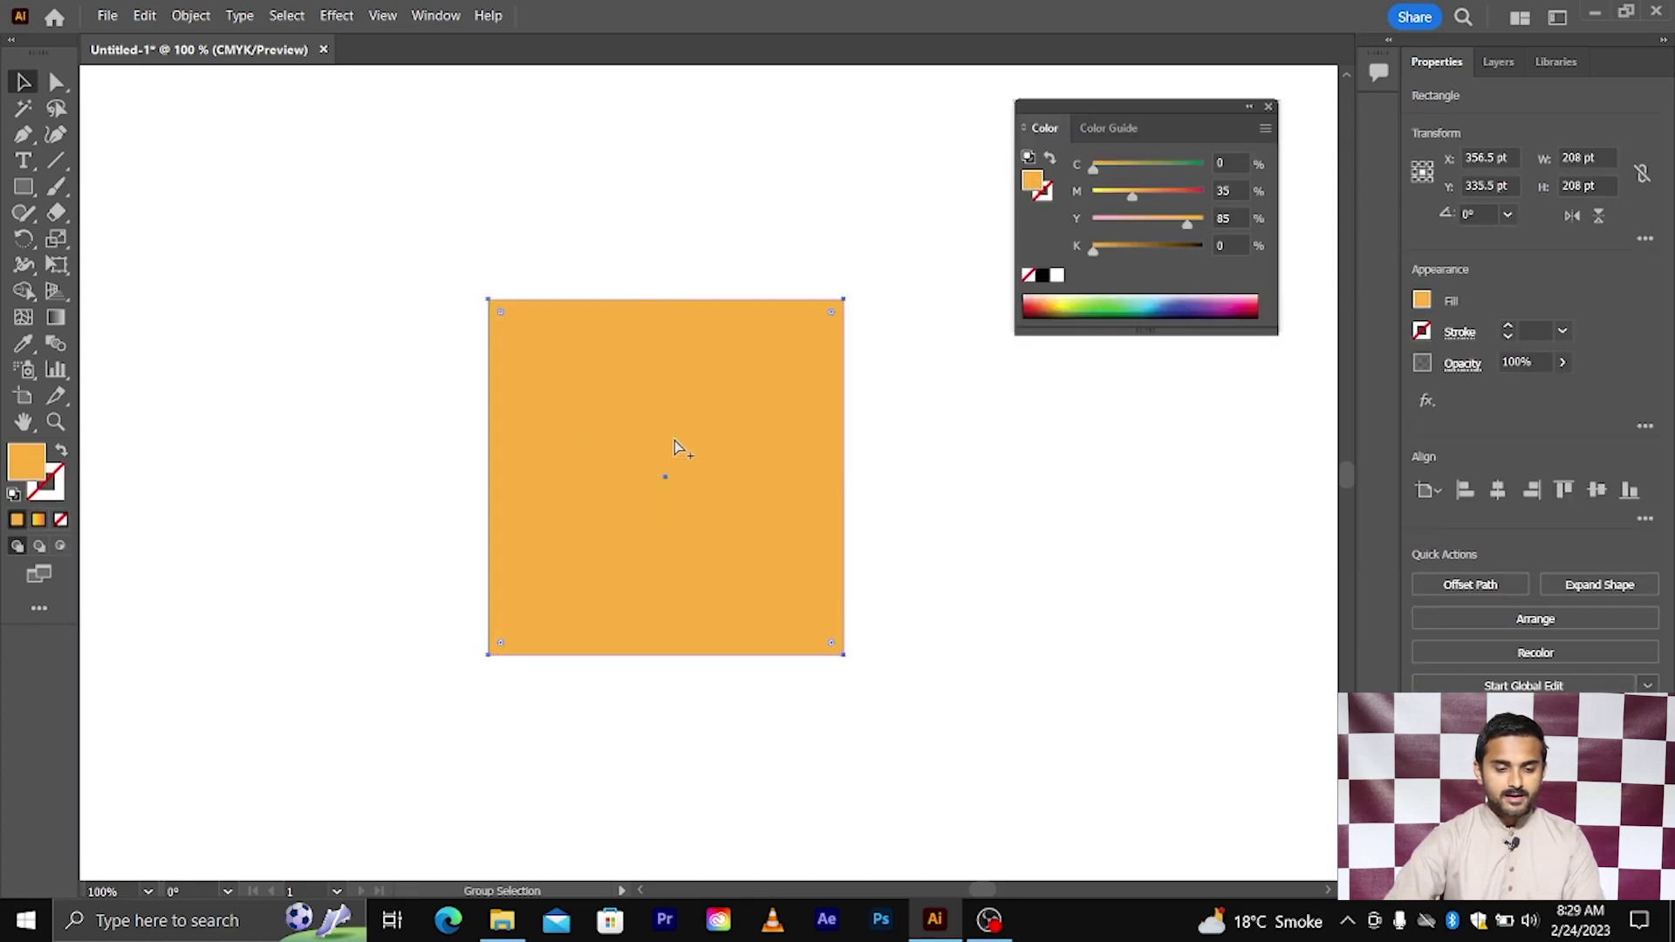
pyautogui.scroll(1, 673, 442)
pyautogui.click(149, 341)
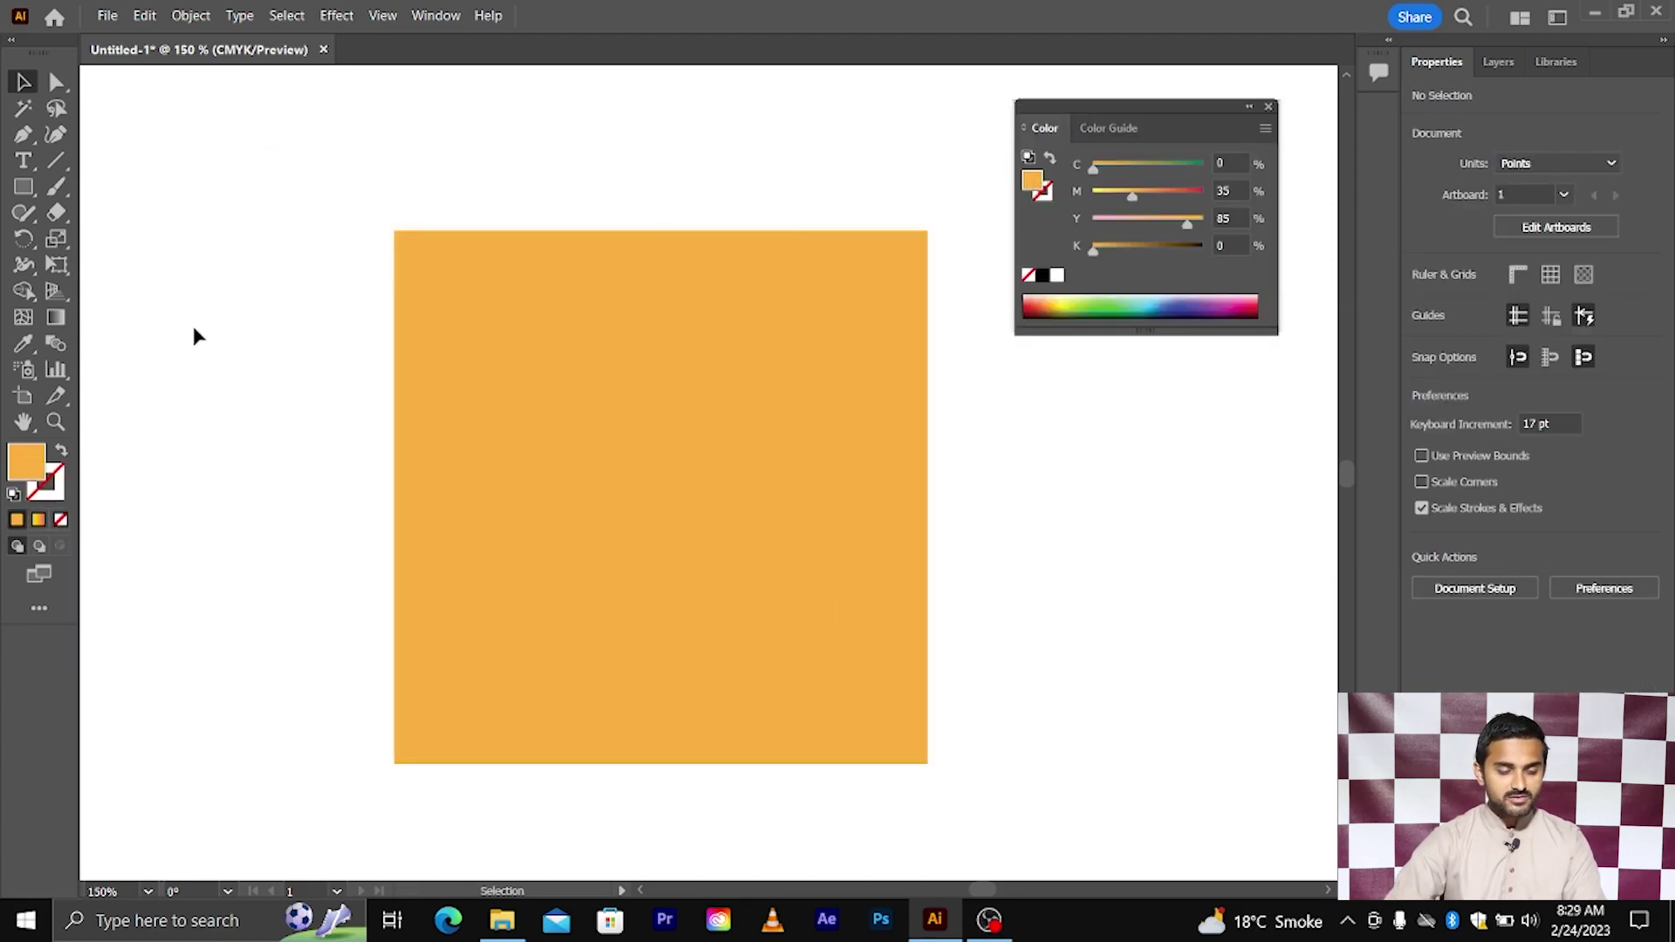
# - Use the Mesh tool to add one mesh point at the orange square's centre
pyautogui.click(23, 319)
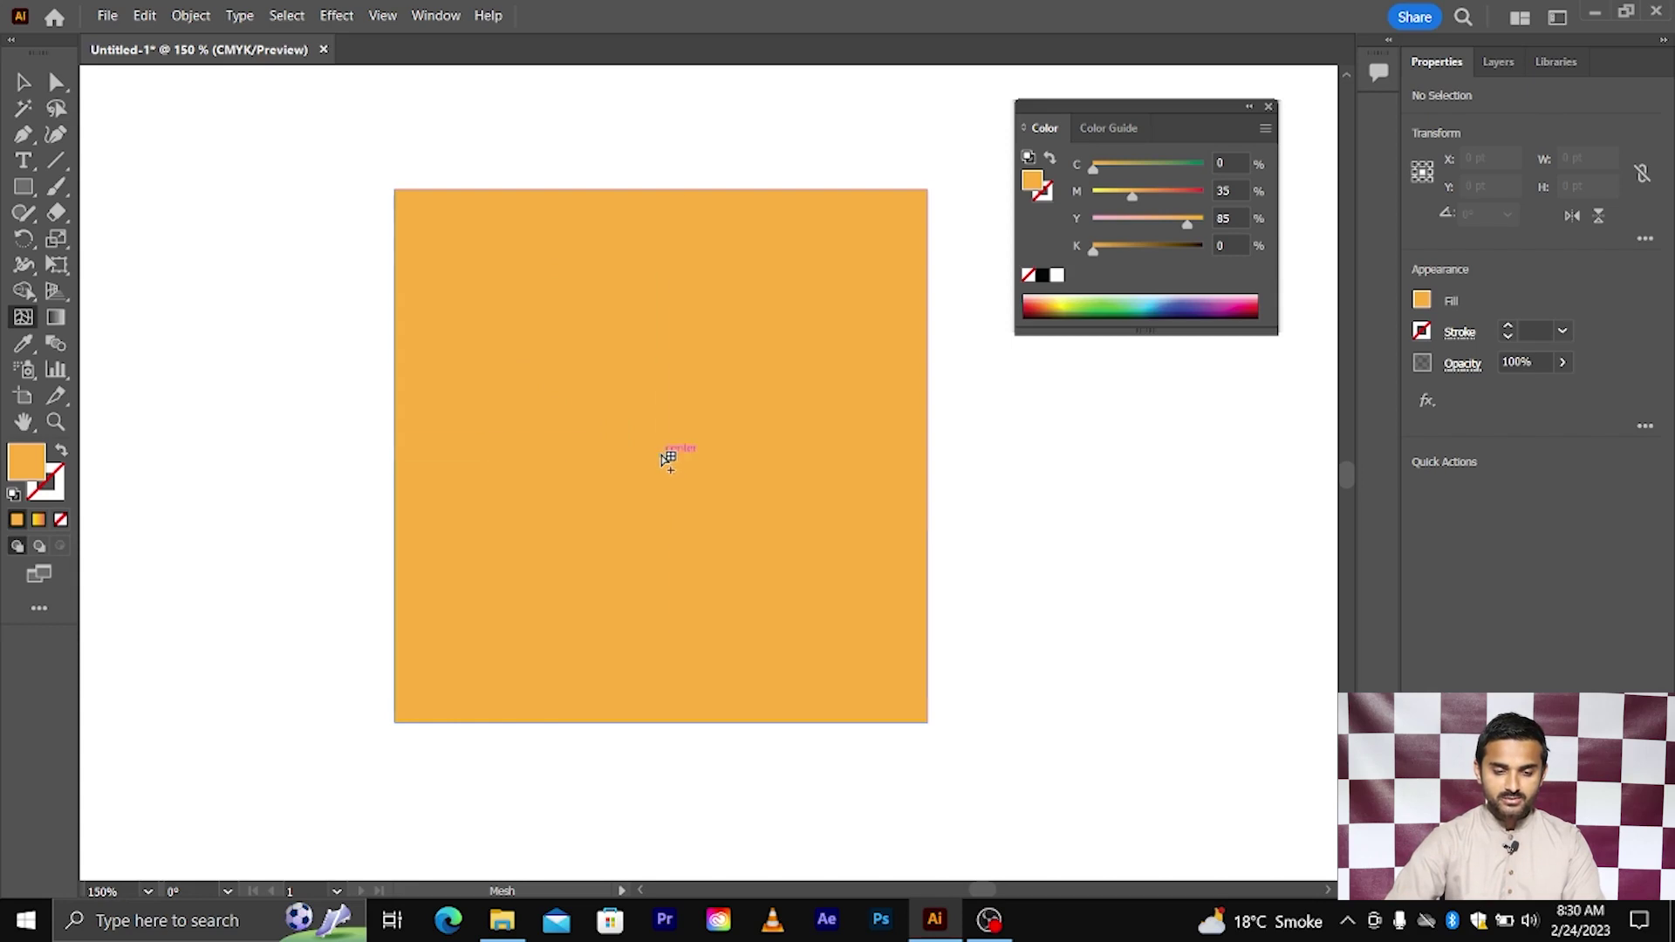
pyautogui.click(663, 455)
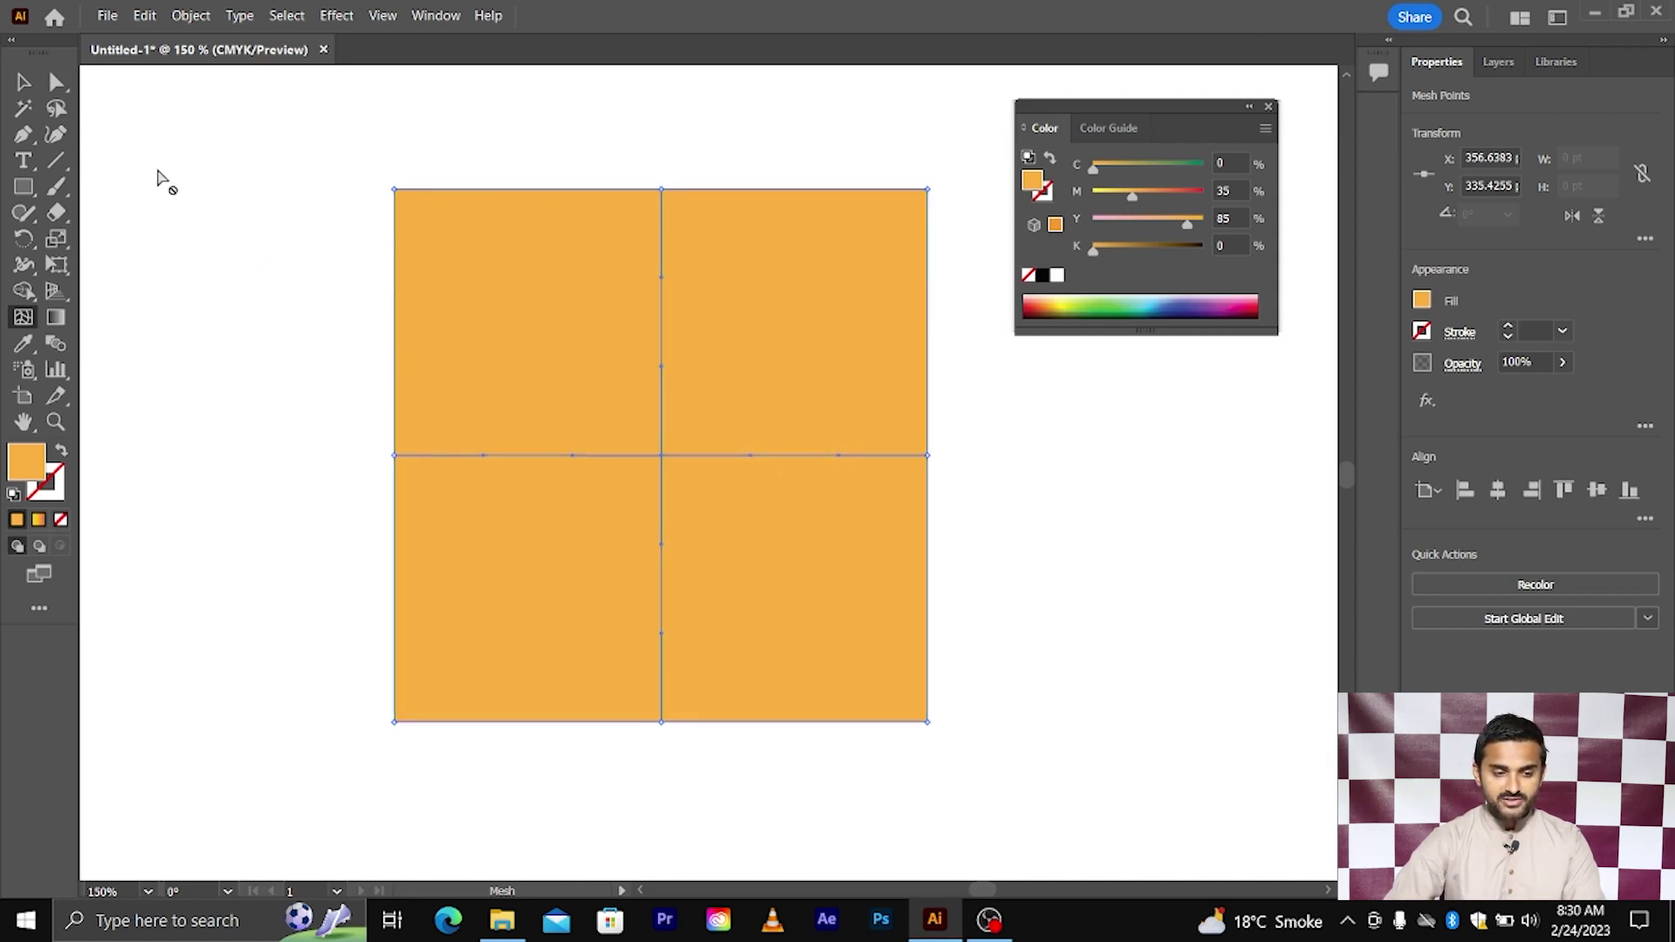
pyautogui.click(56, 82)
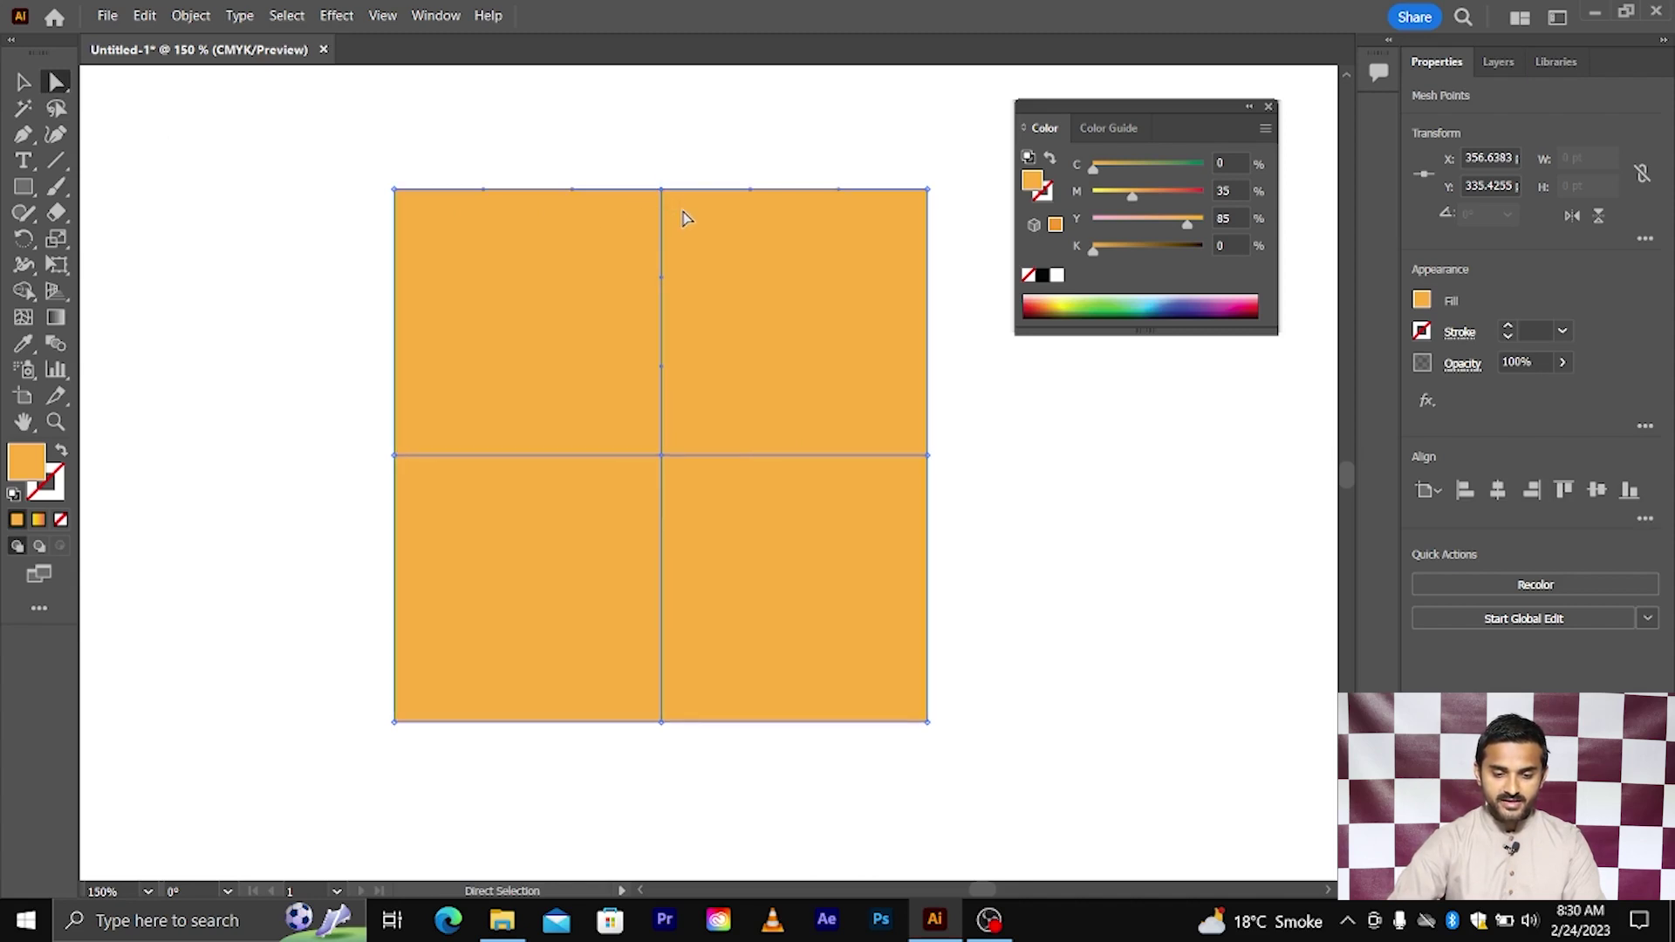
pyautogui.click(894, 362)
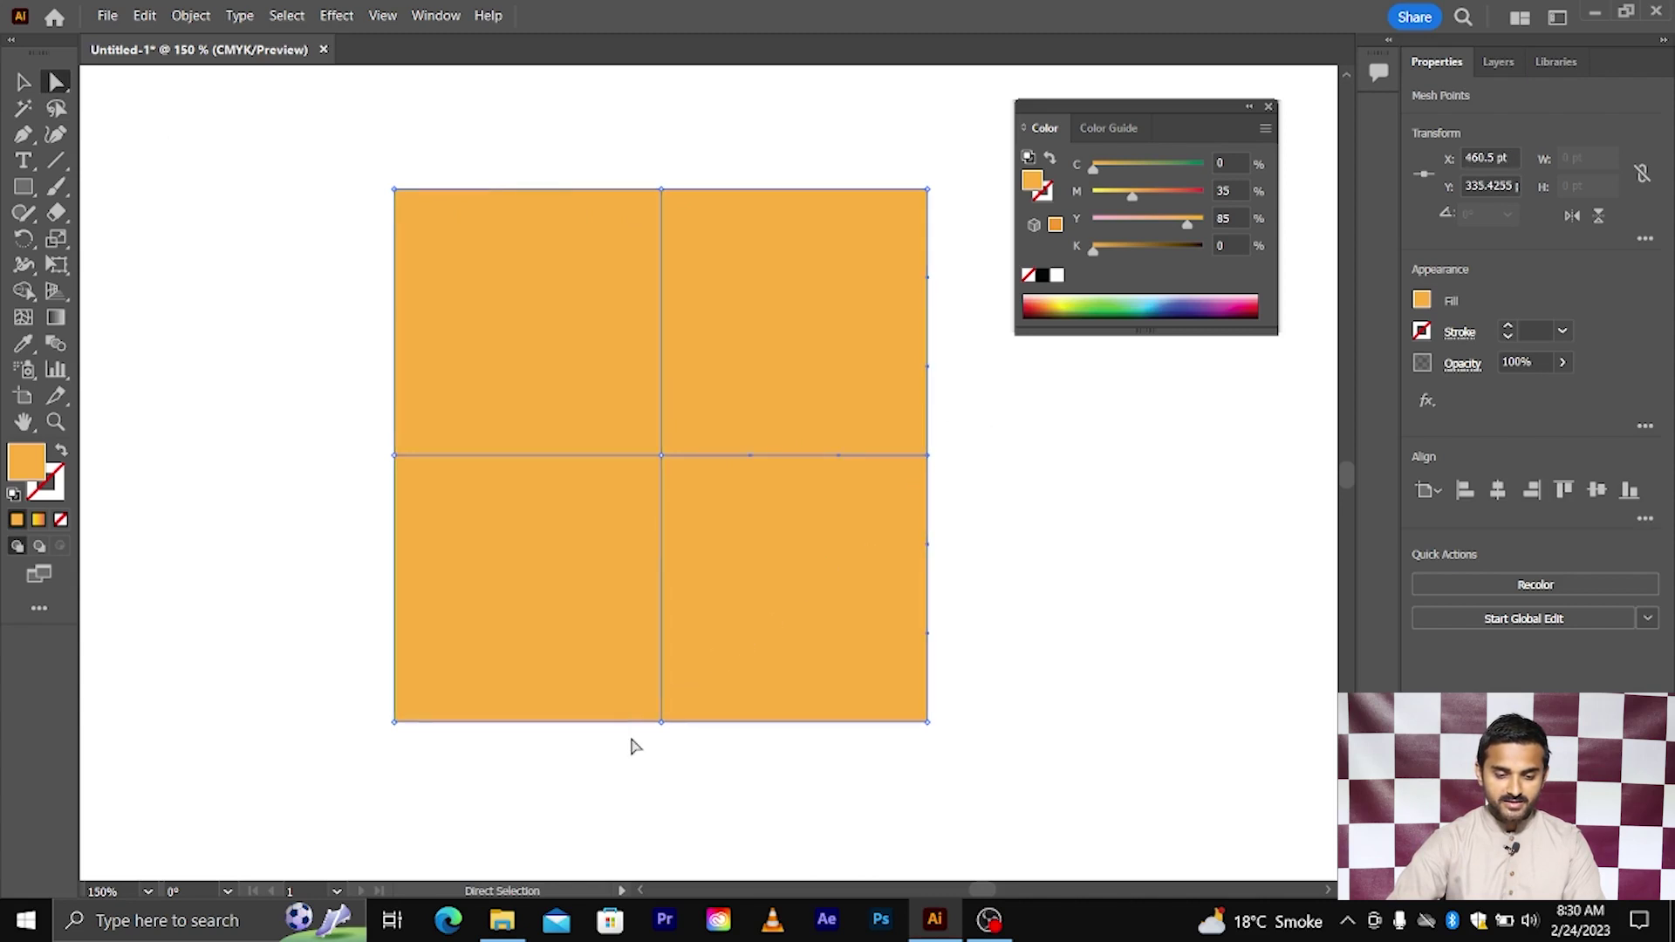
pyautogui.click(661, 722)
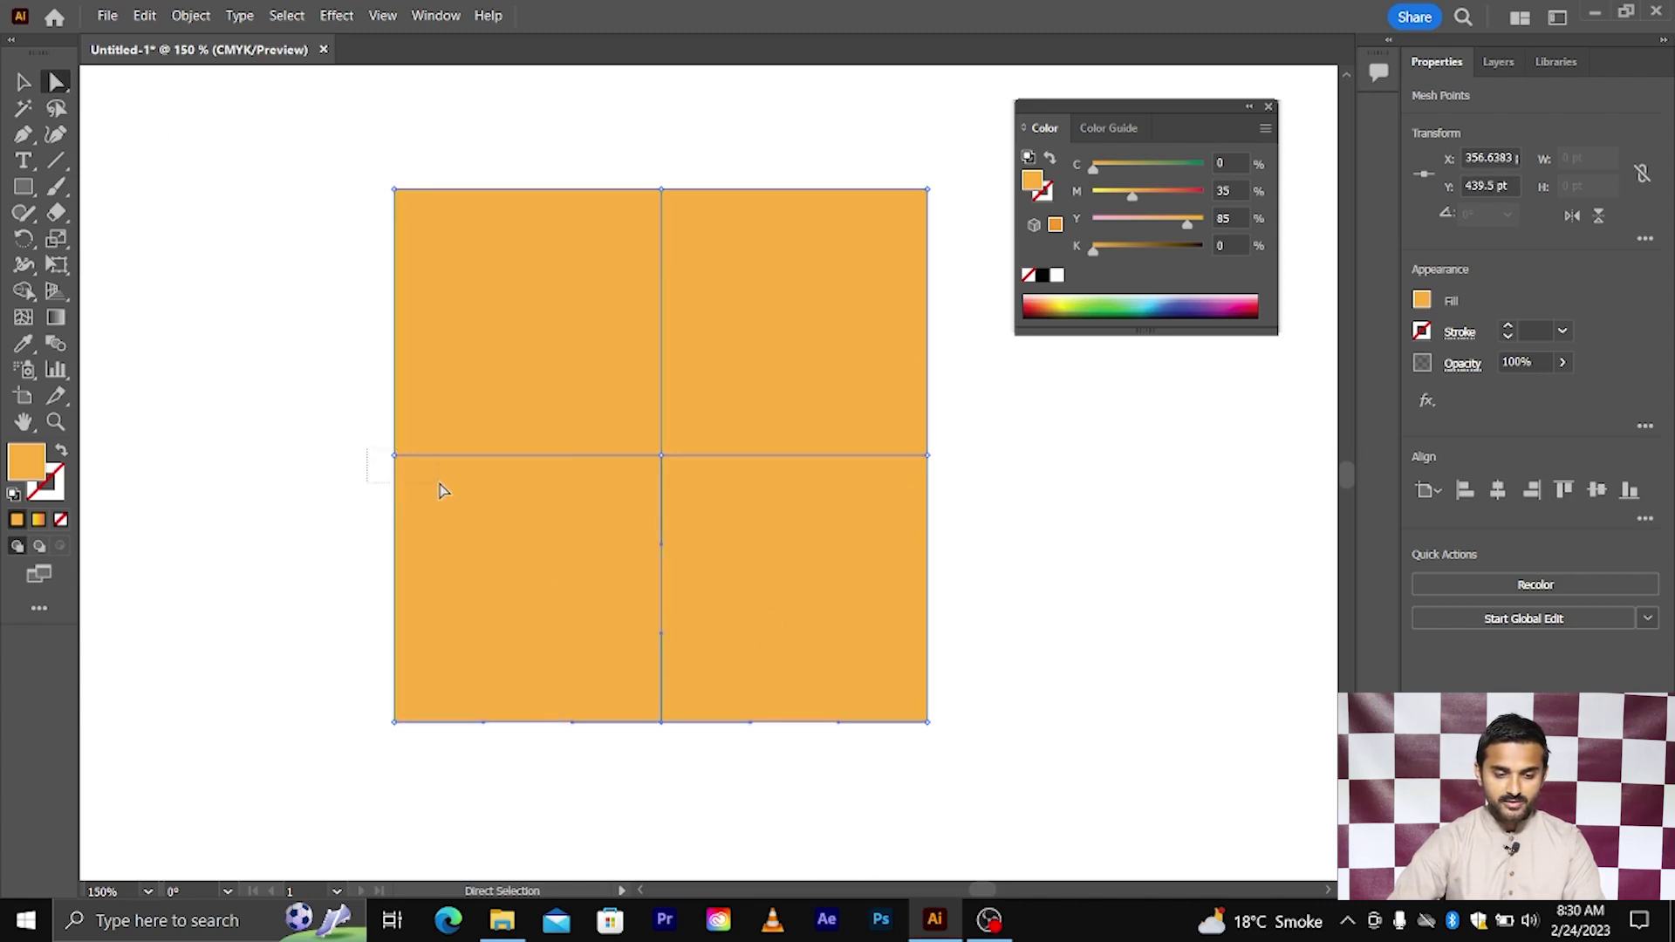
pyautogui.moveTo(441, 491); pyautogui.dragTo(605, 460)
pyautogui.click(666, 456)
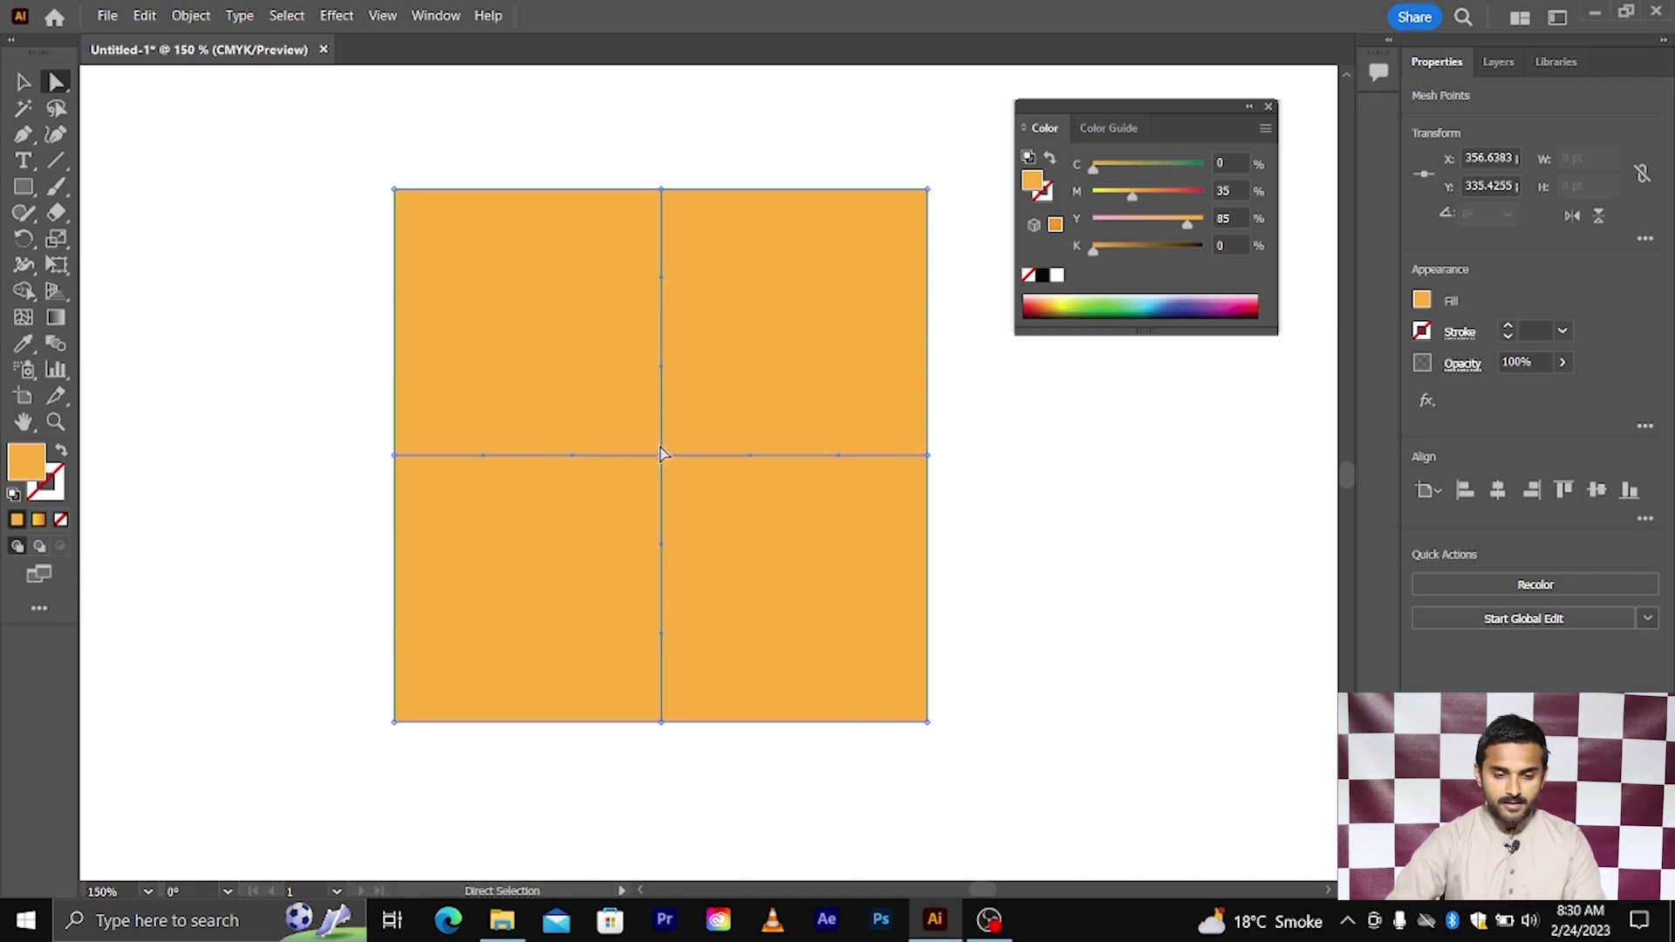
pyautogui.moveTo(643, 156); pyautogui.dragTo(684, 215)
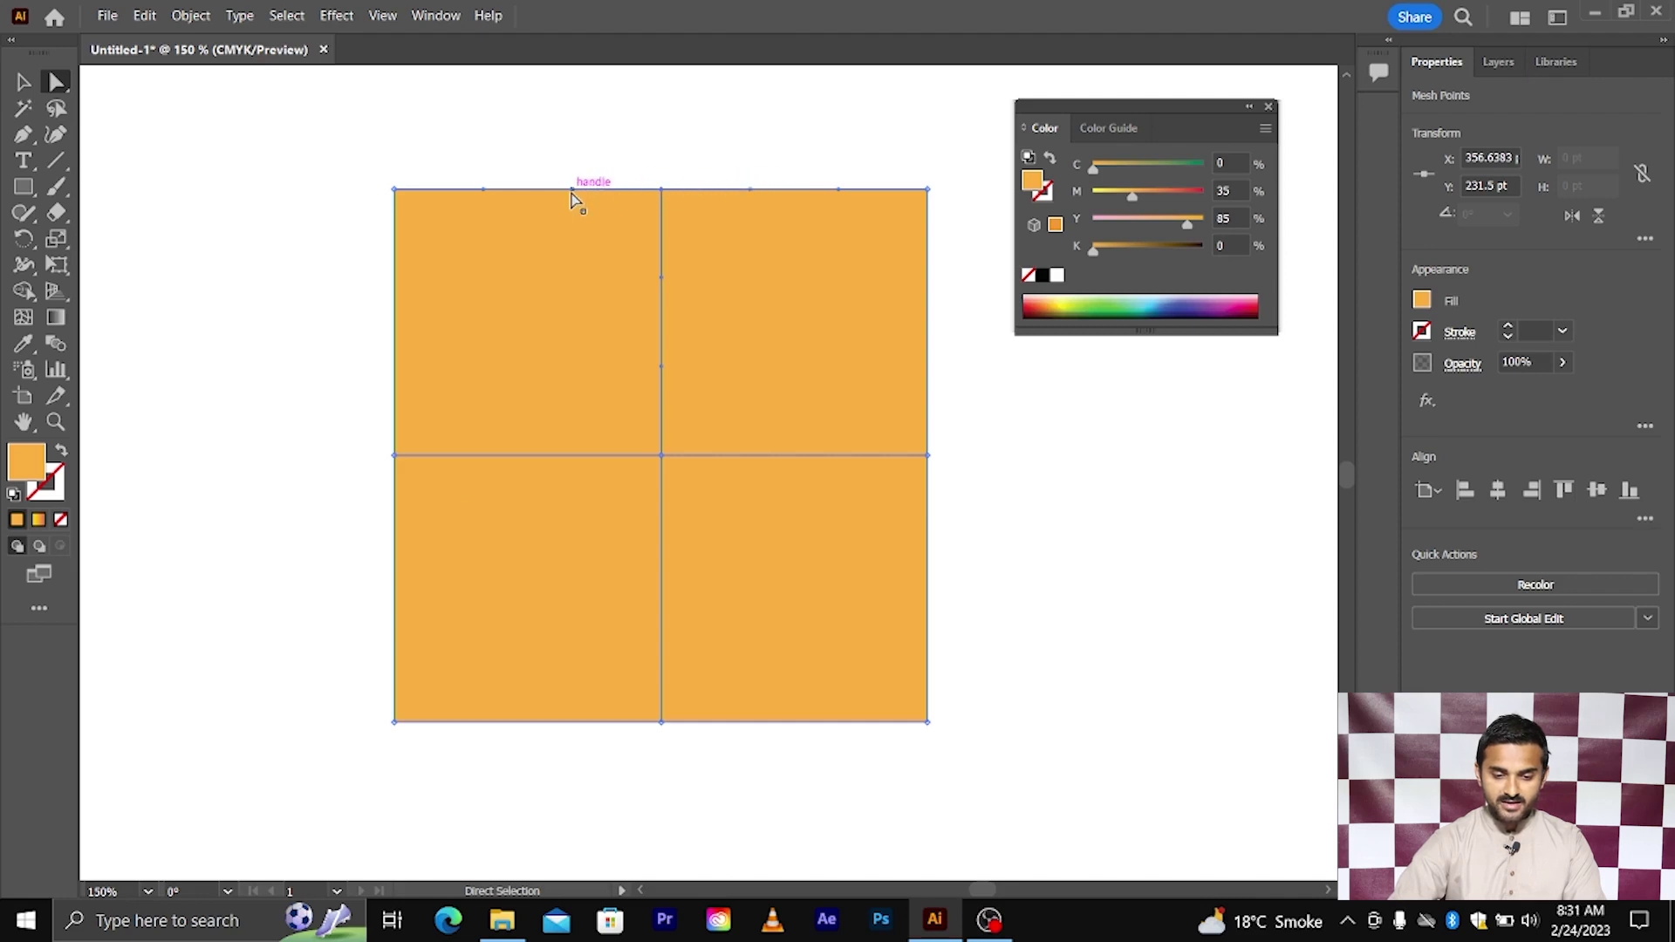
pyautogui.moveTo(965, 434); pyautogui.dragTo(905, 497)
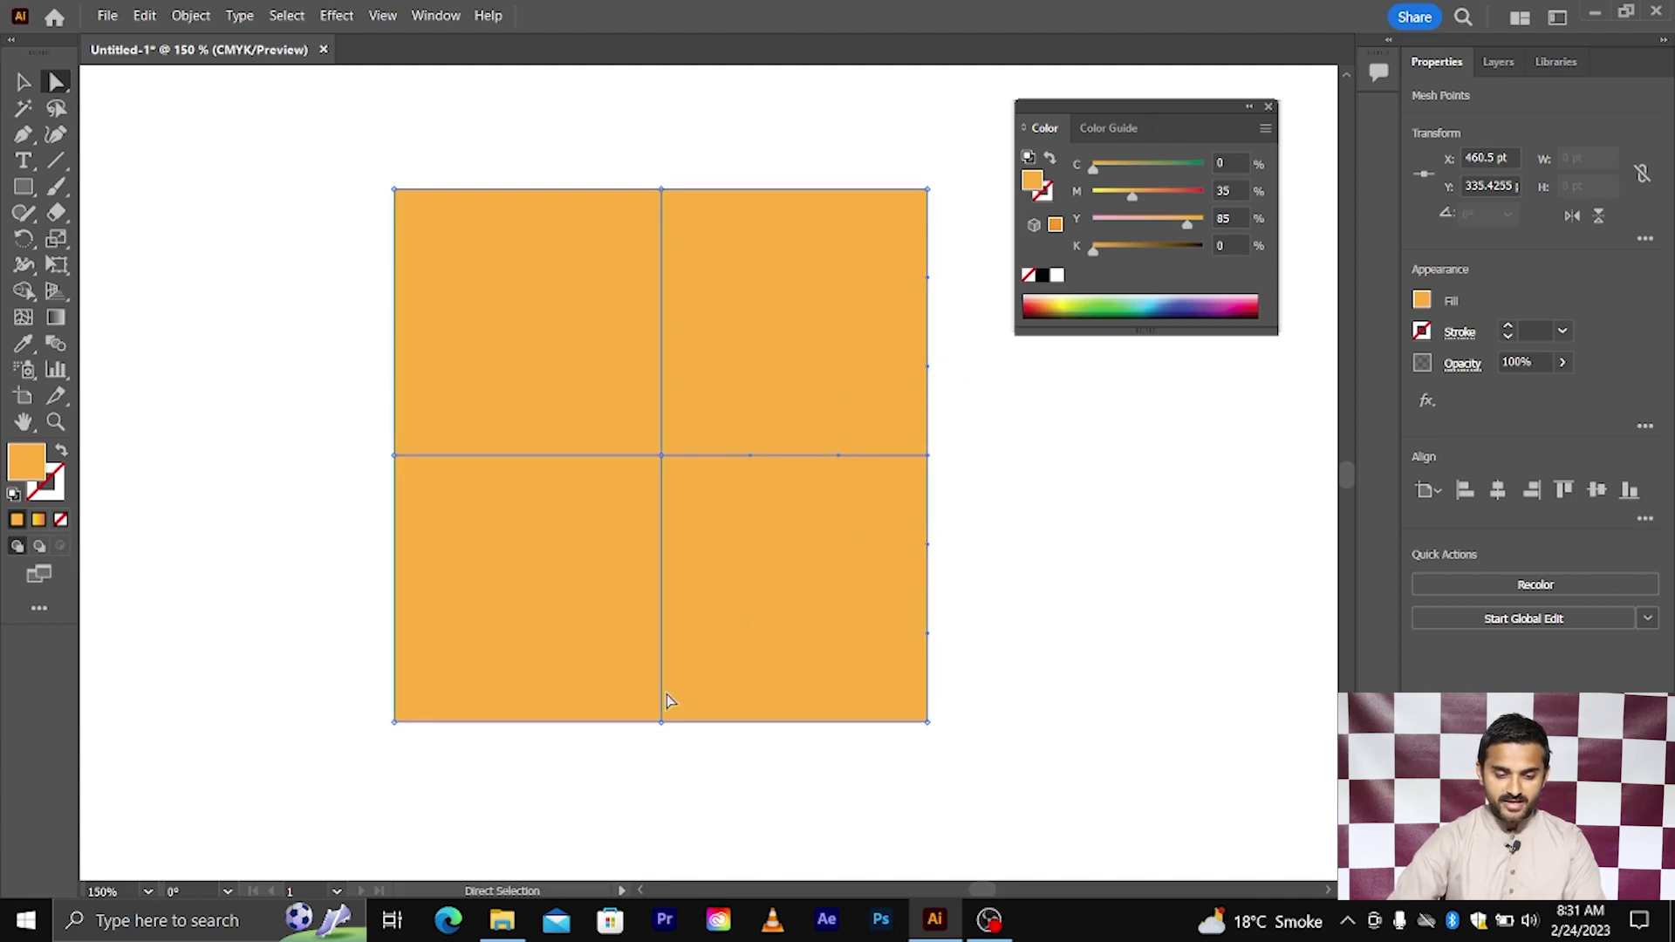
pyautogui.click(663, 722)
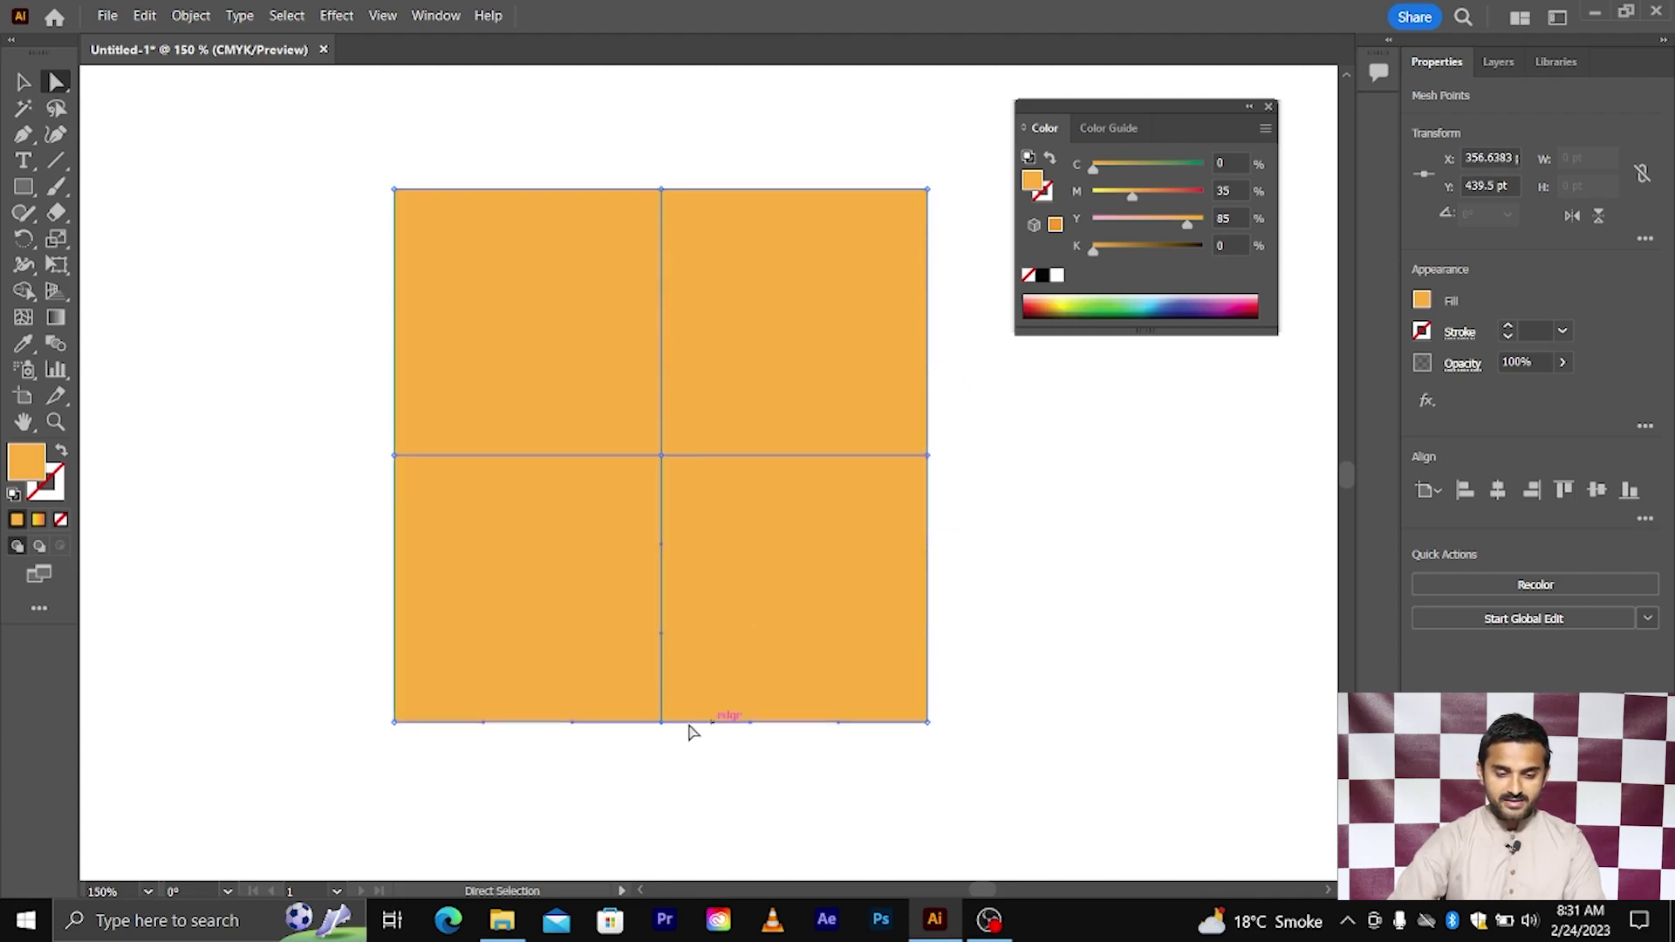
pyautogui.click(662, 455)
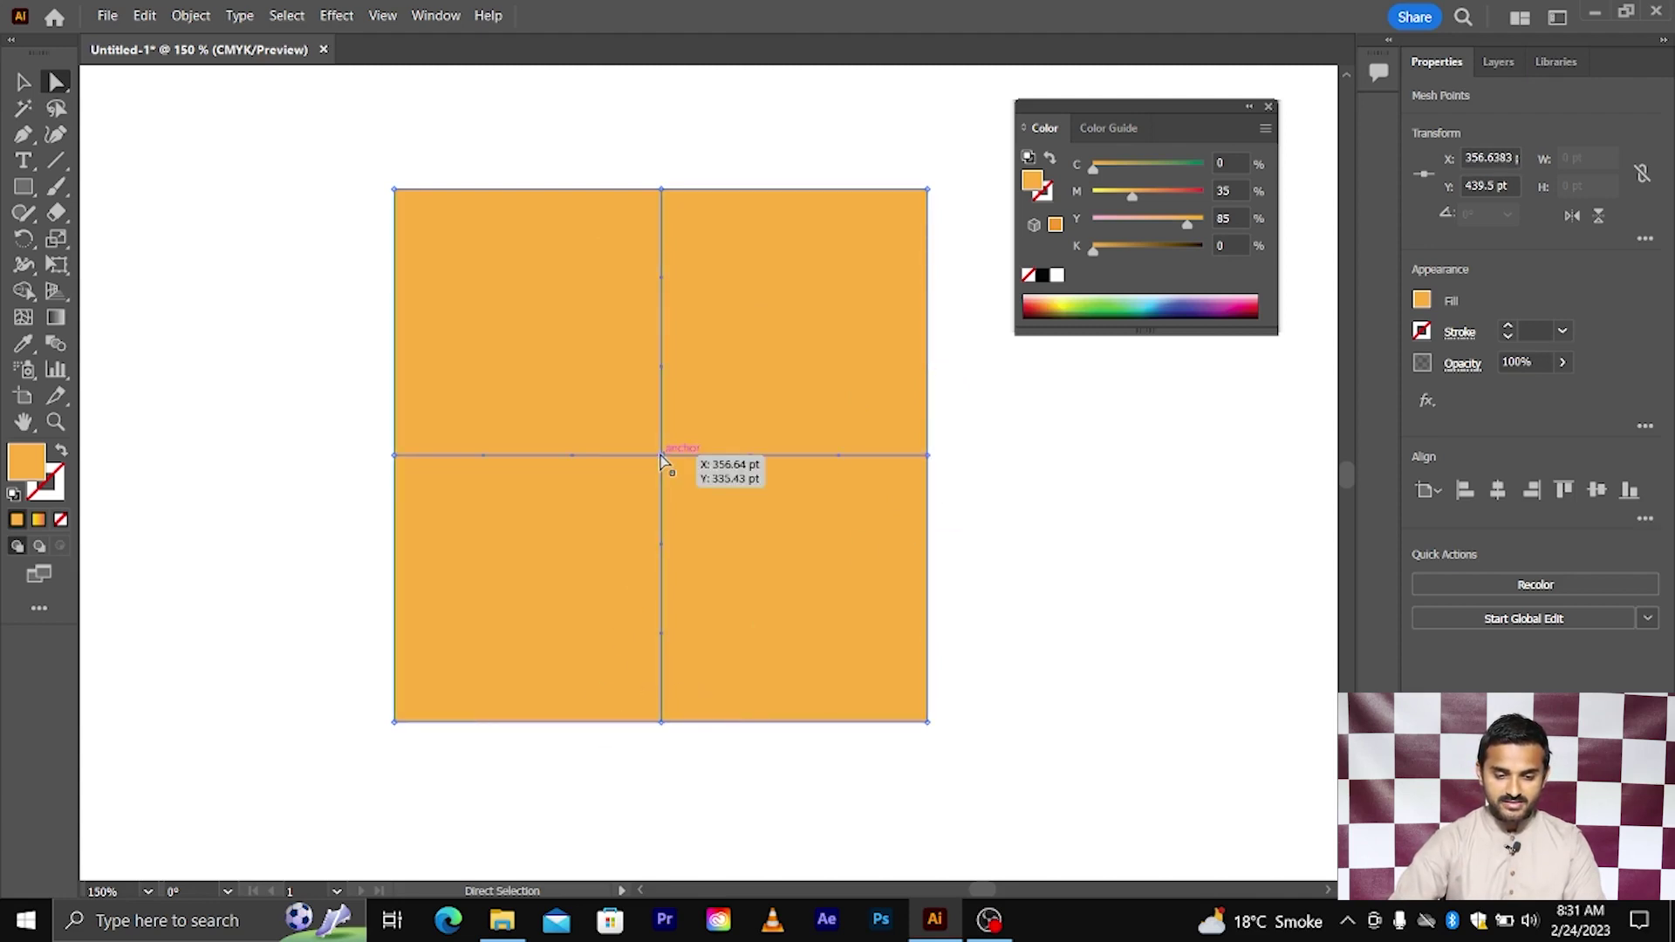
pyautogui.scroll(1, 662, 455)
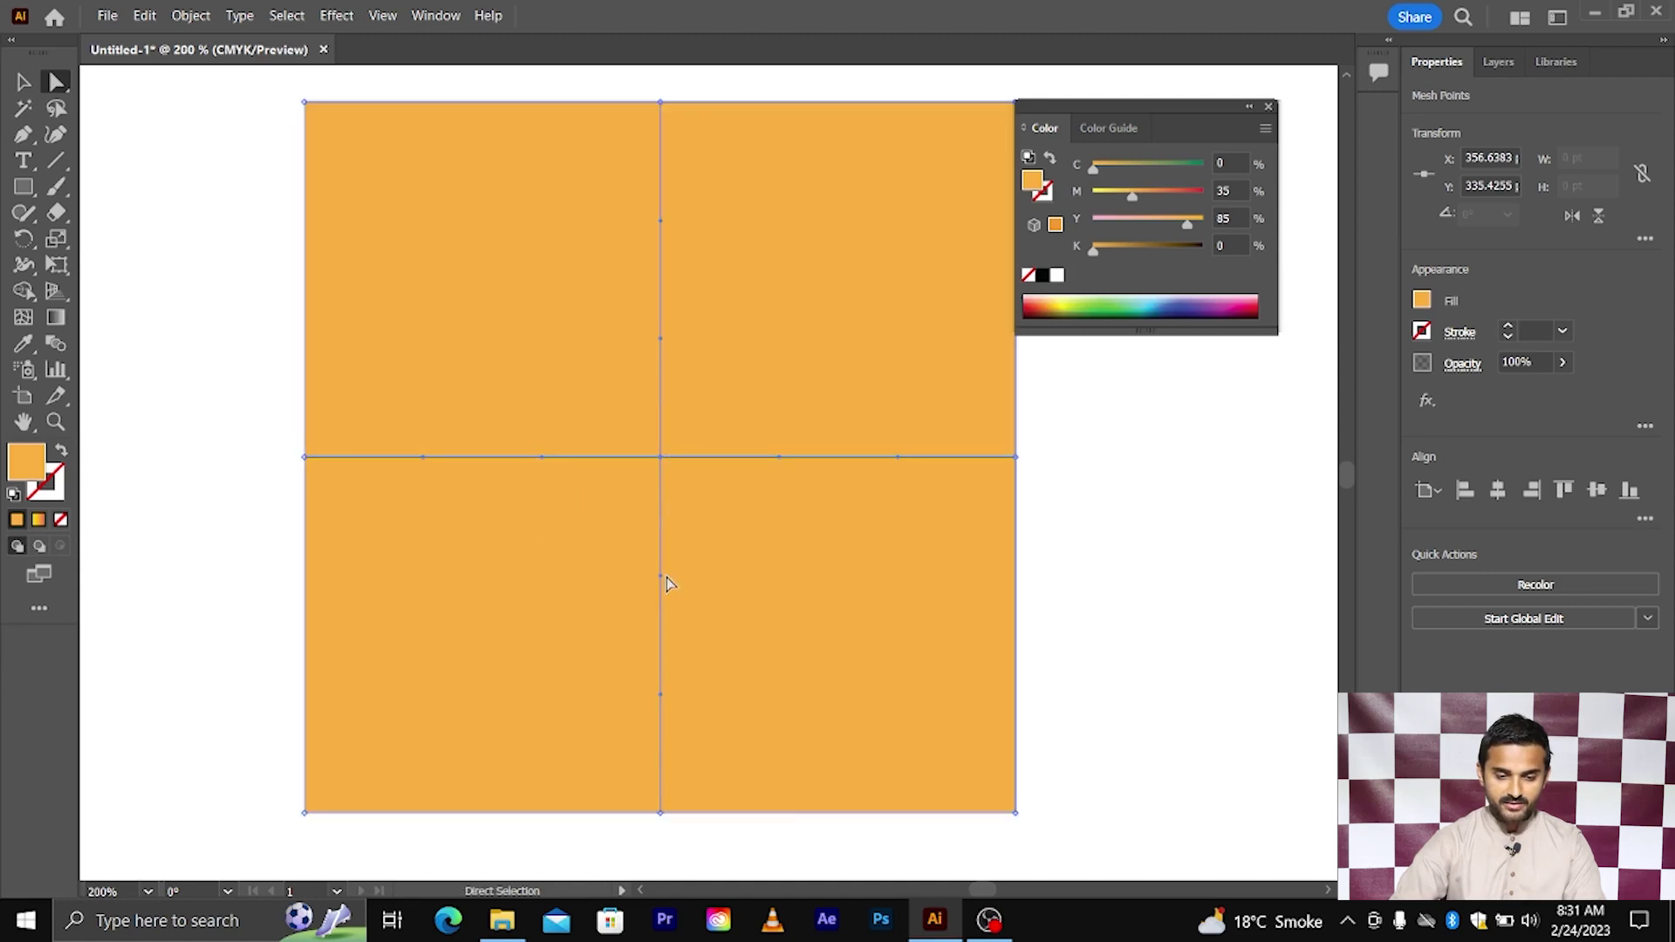
pyautogui.scroll(-1, 695, 458)
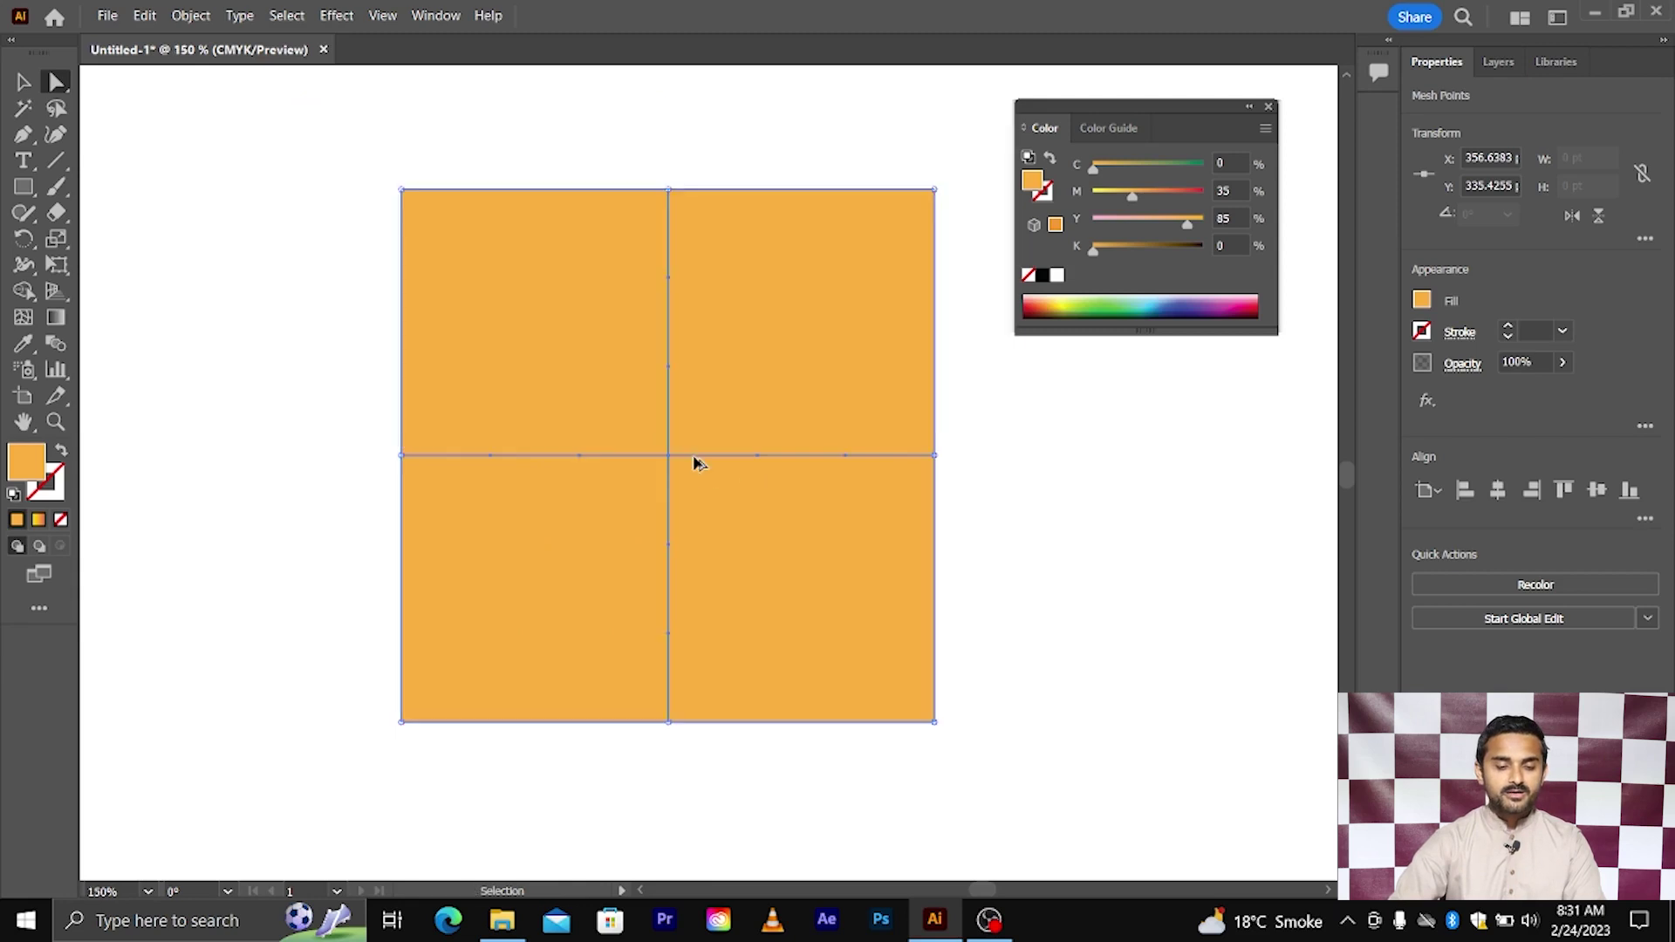
pyautogui.scroll(-1, 690, 461)
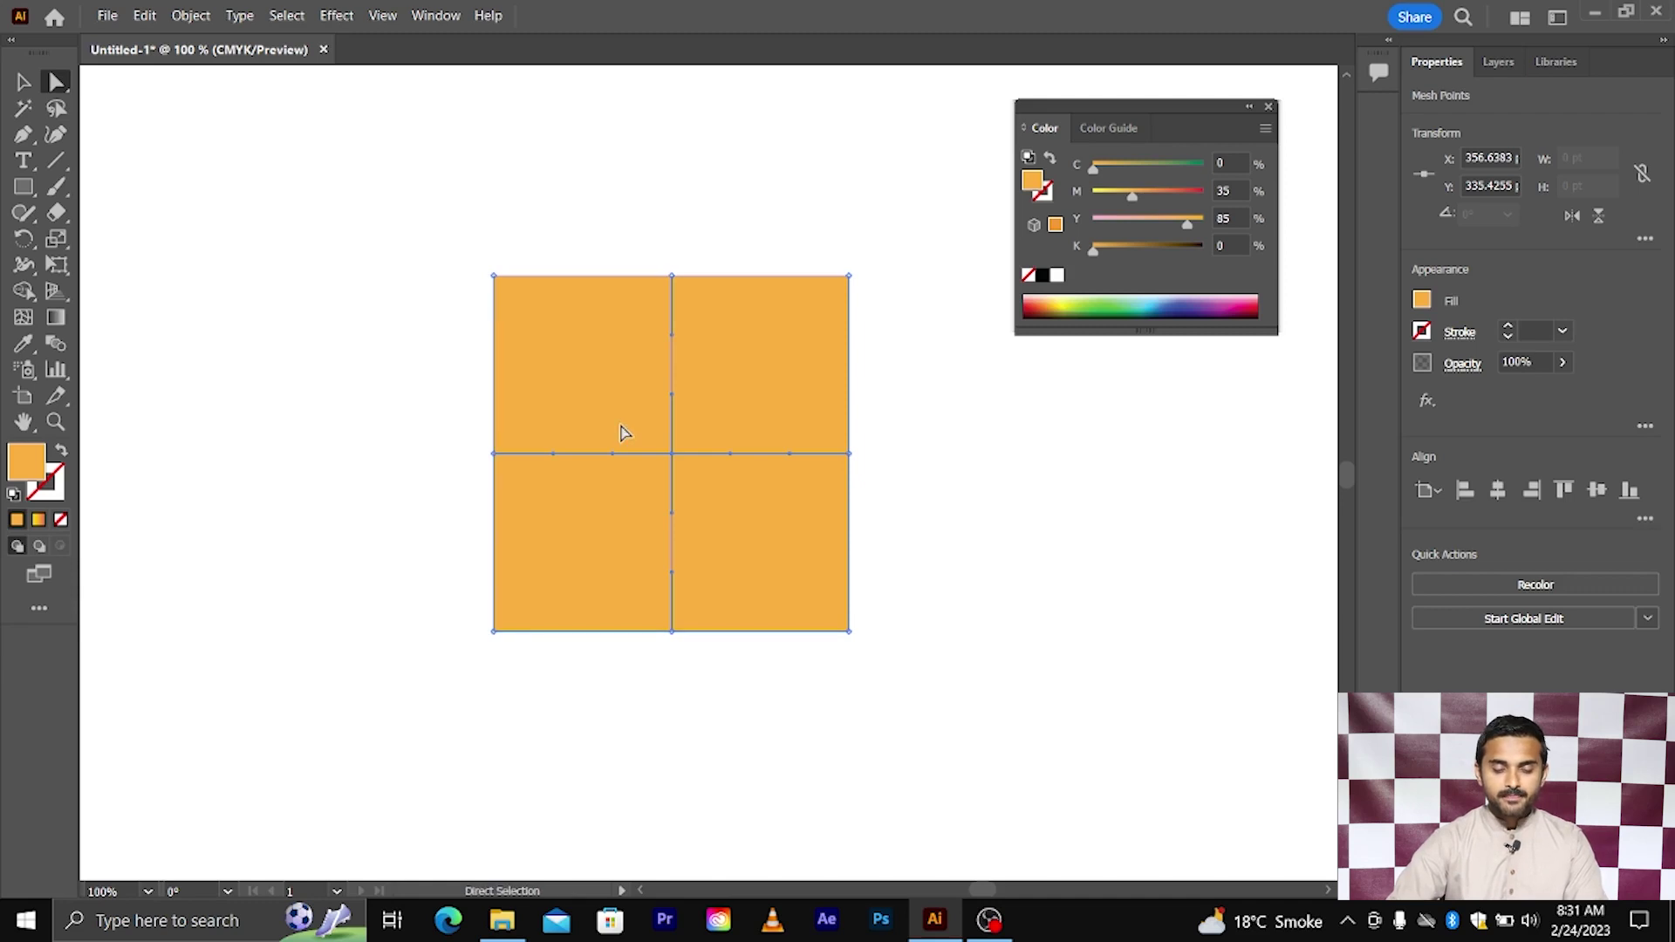
pyautogui.scroll(1, 624, 434)
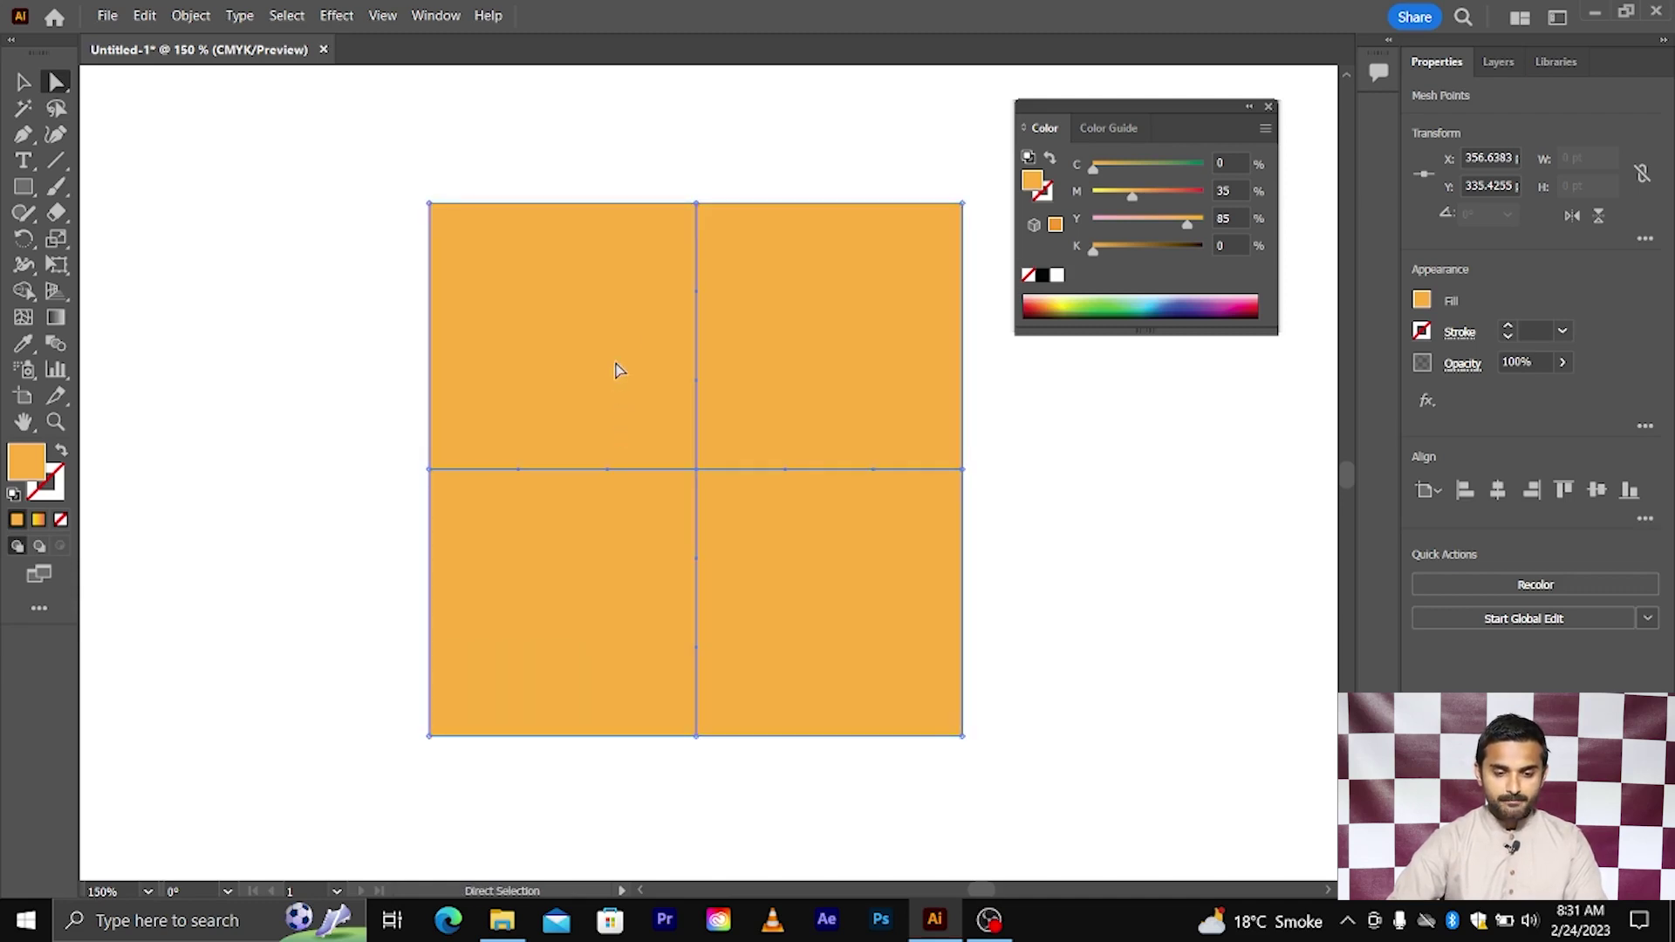
pyautogui.scroll(1, 635, 329)
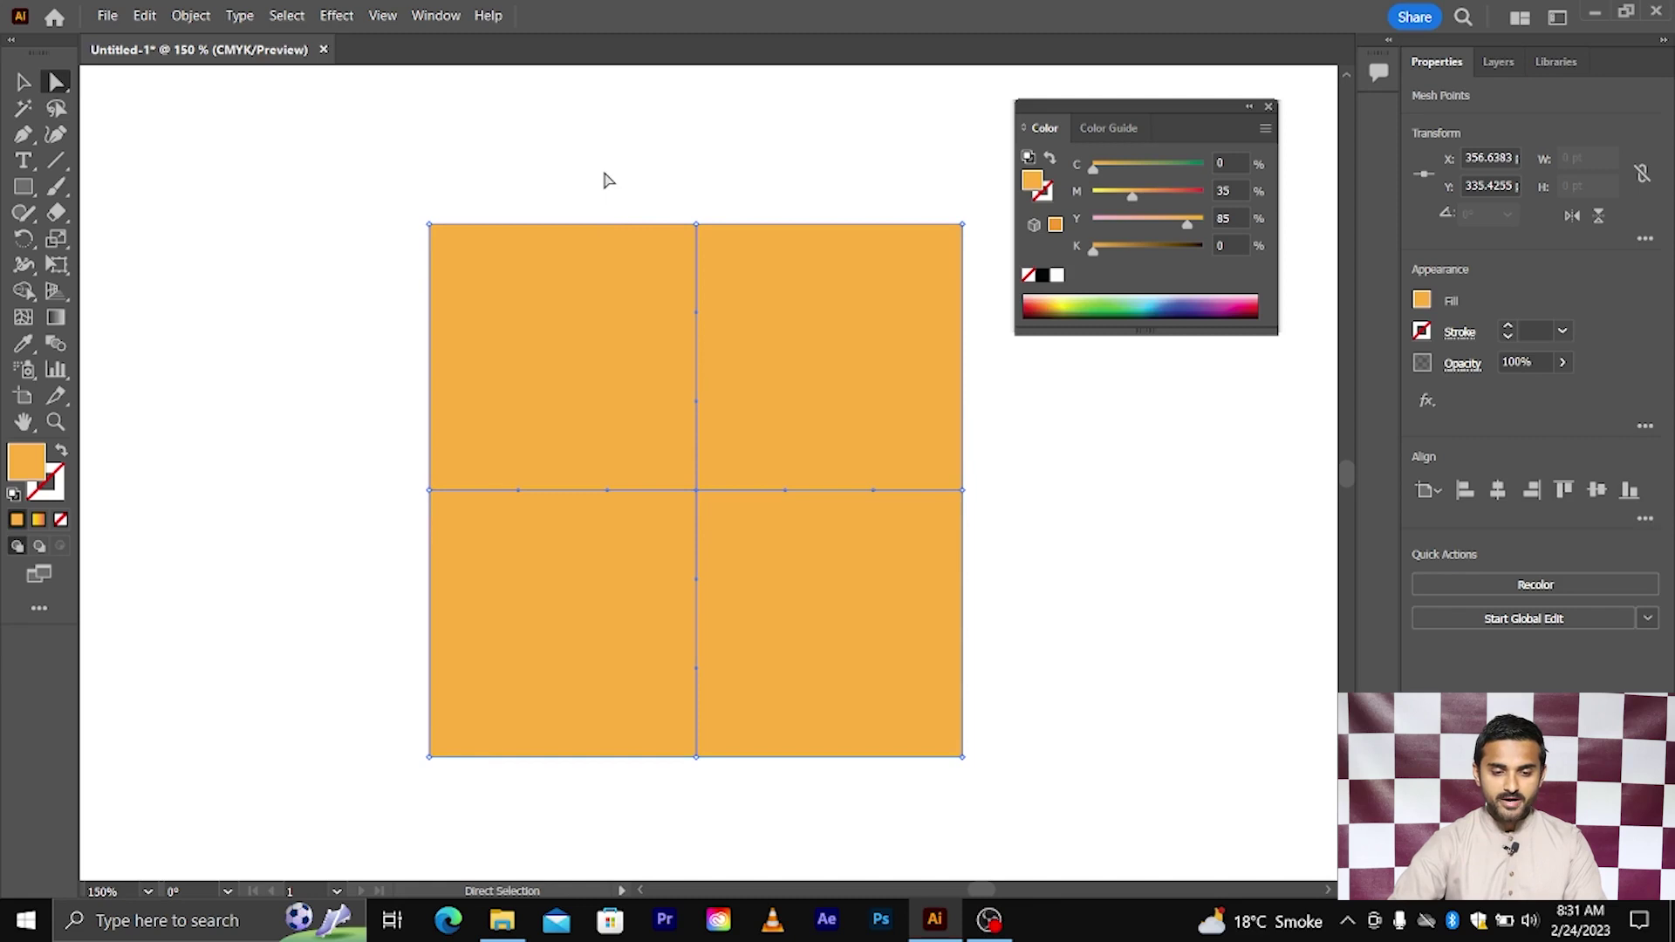
pyautogui.moveTo(604, 173); pyautogui.dragTo(766, 270)
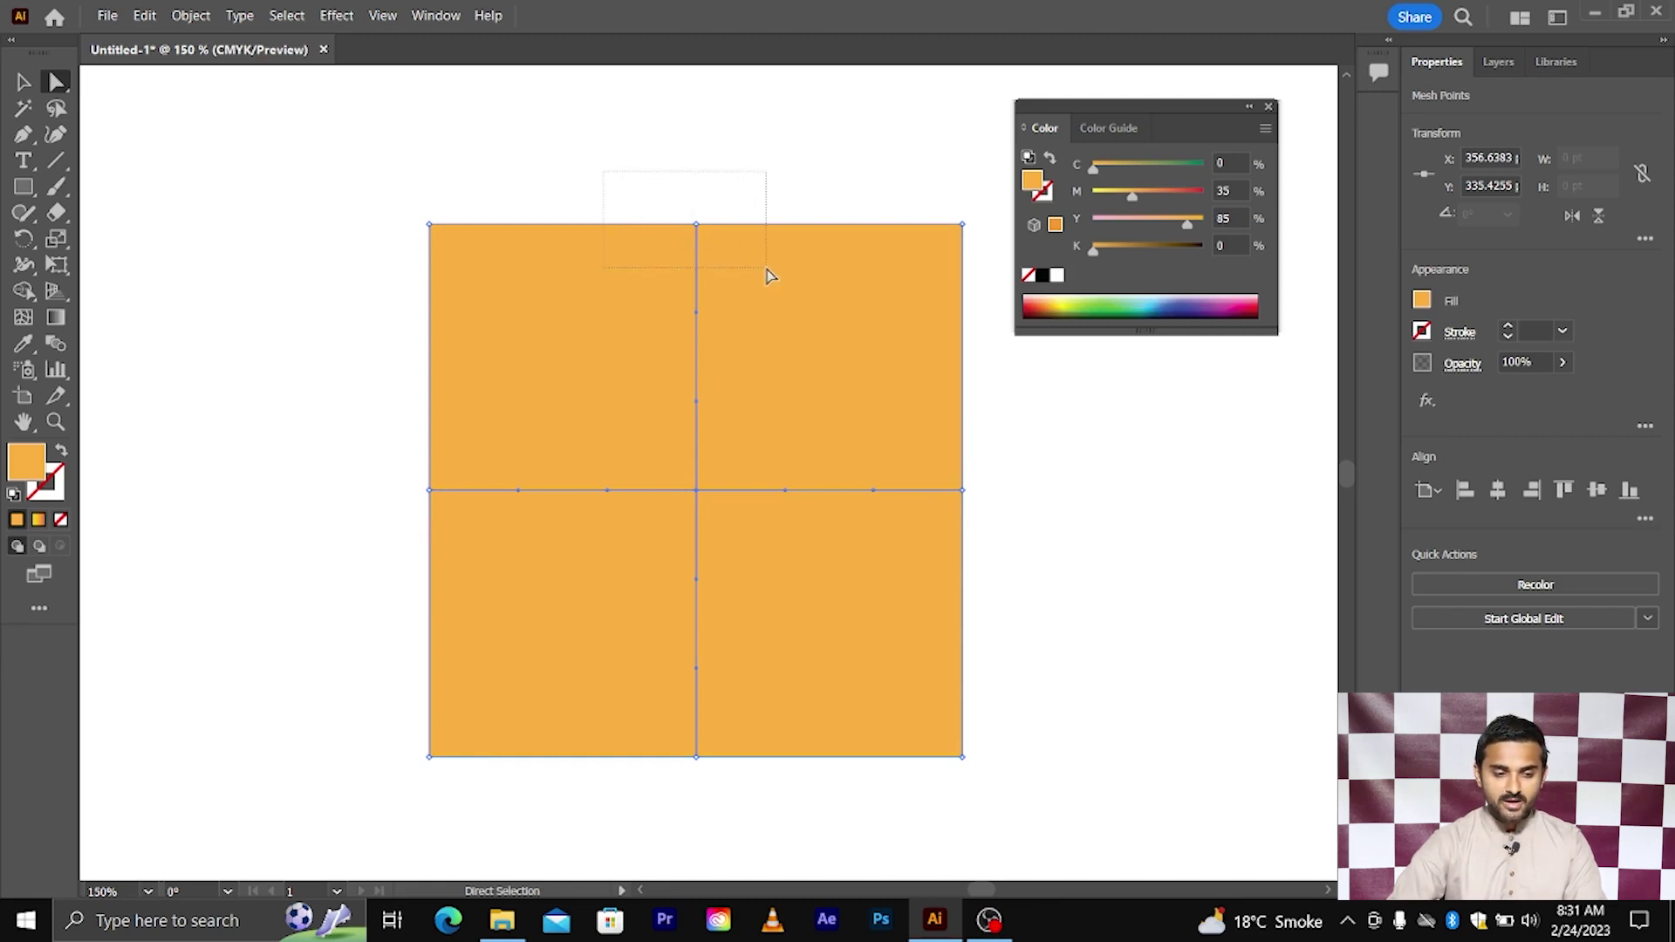
pyautogui.moveTo(767, 272); pyautogui.dragTo(767, 274)
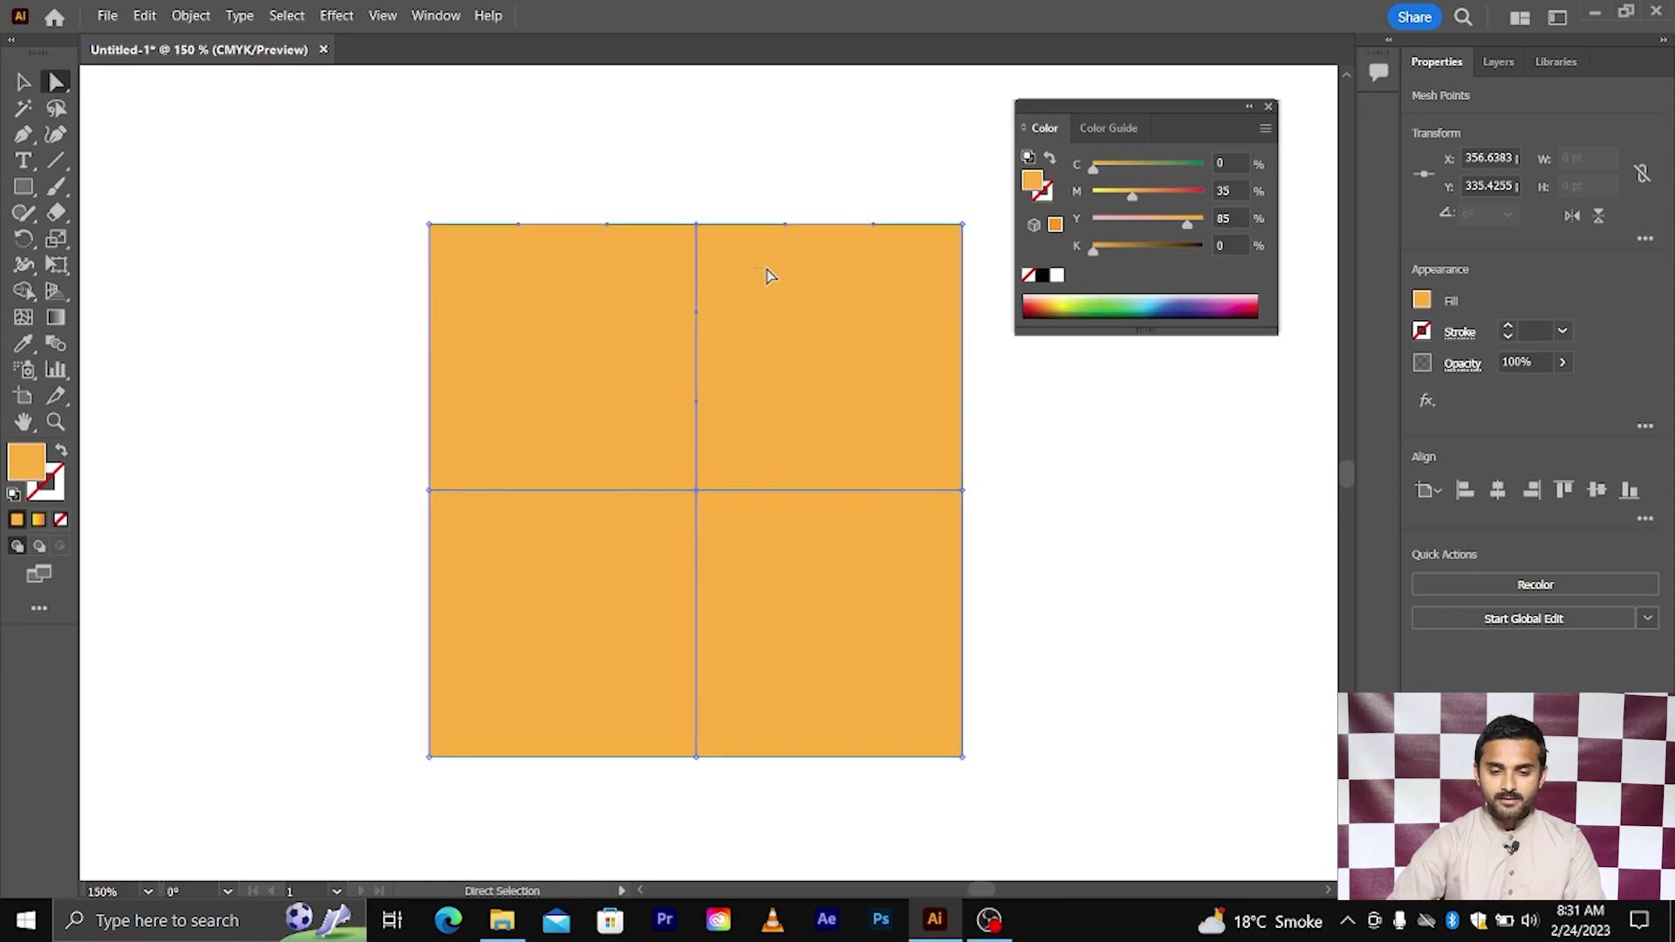
# - Colour the top mesh points green and the right-edge middle point cyan
pyautogui.click(1422, 300)
pyautogui.click(1227, 395)
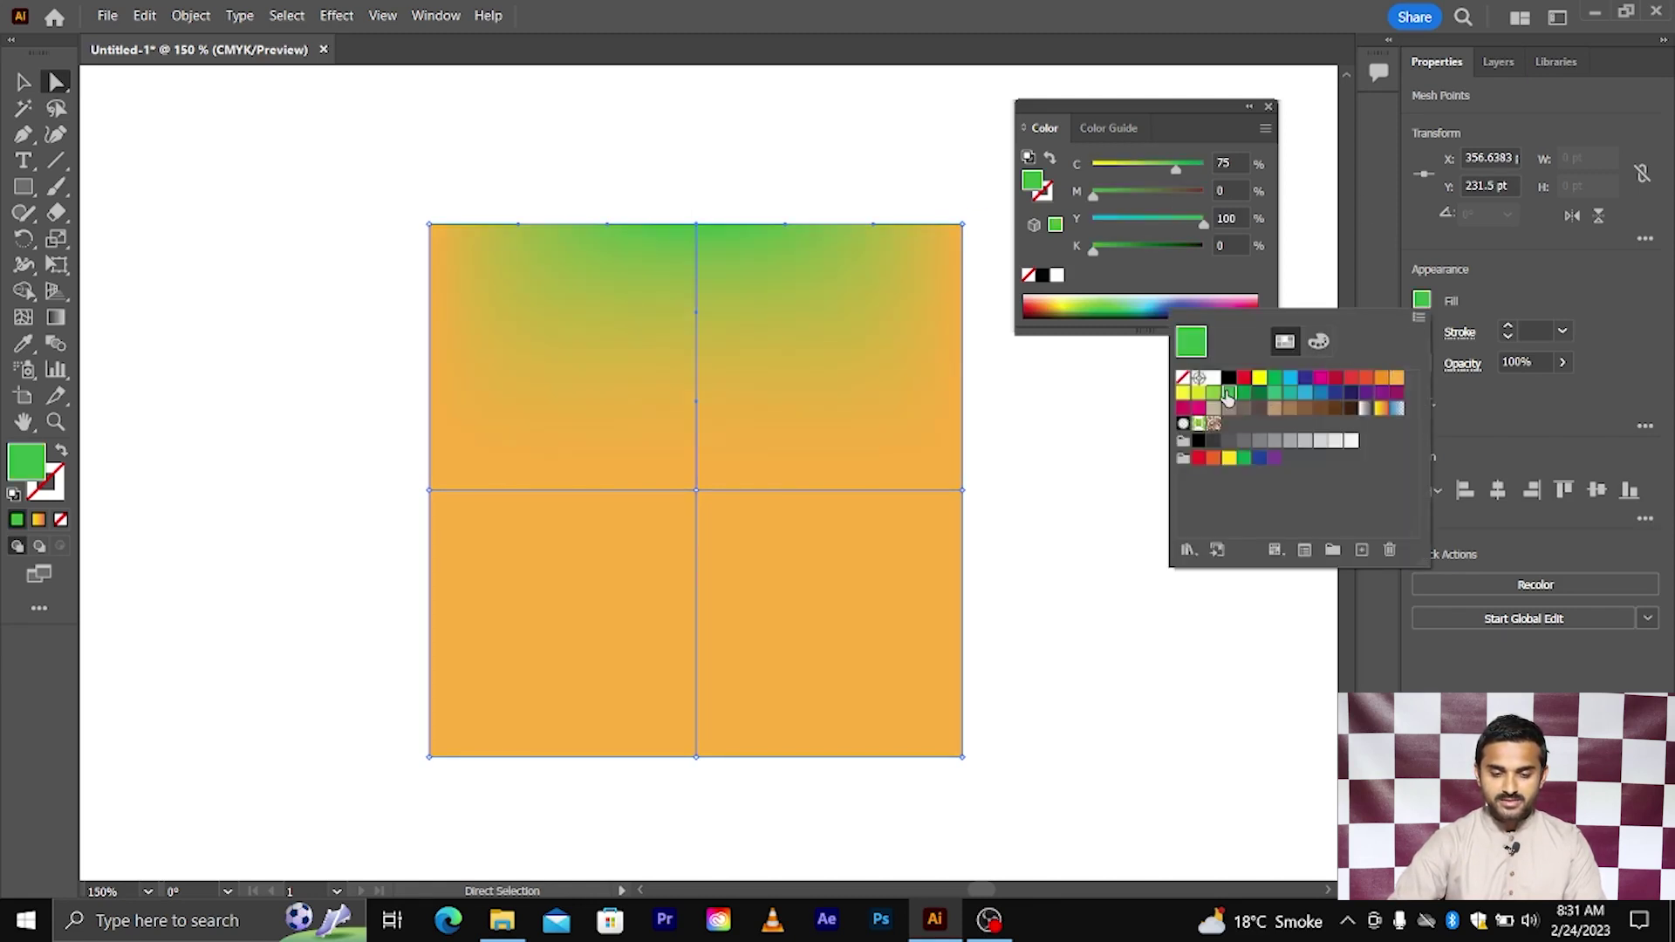
pyautogui.scroll(-2, 977, 397)
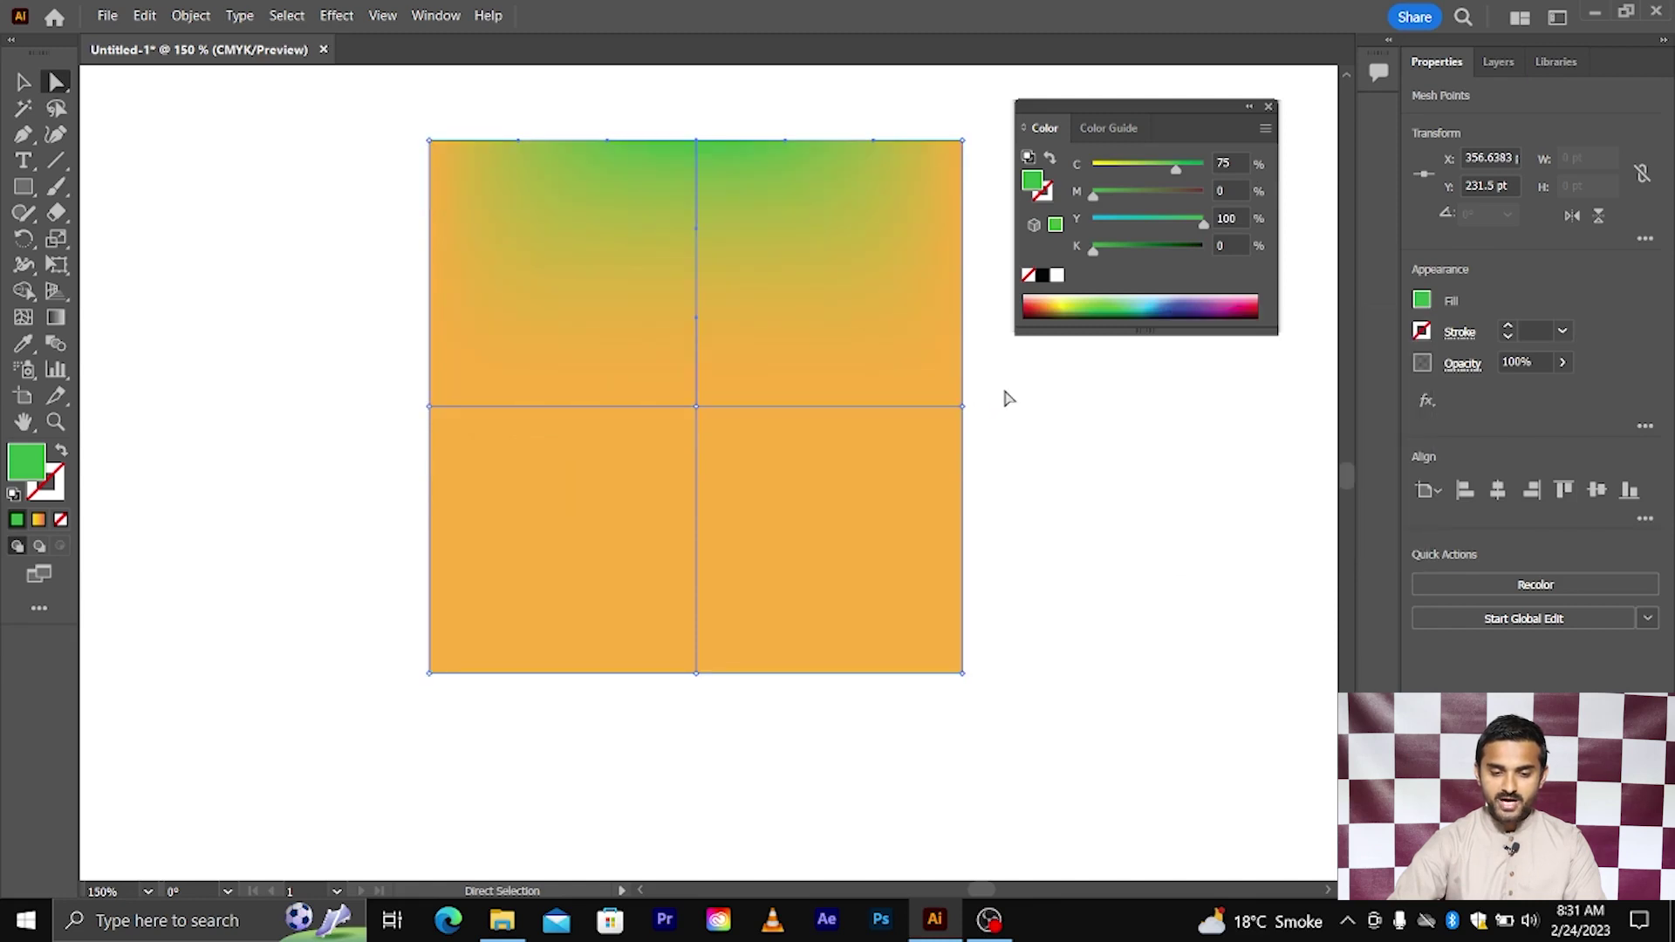
pyautogui.moveTo(1007, 398); pyautogui.dragTo(925, 458)
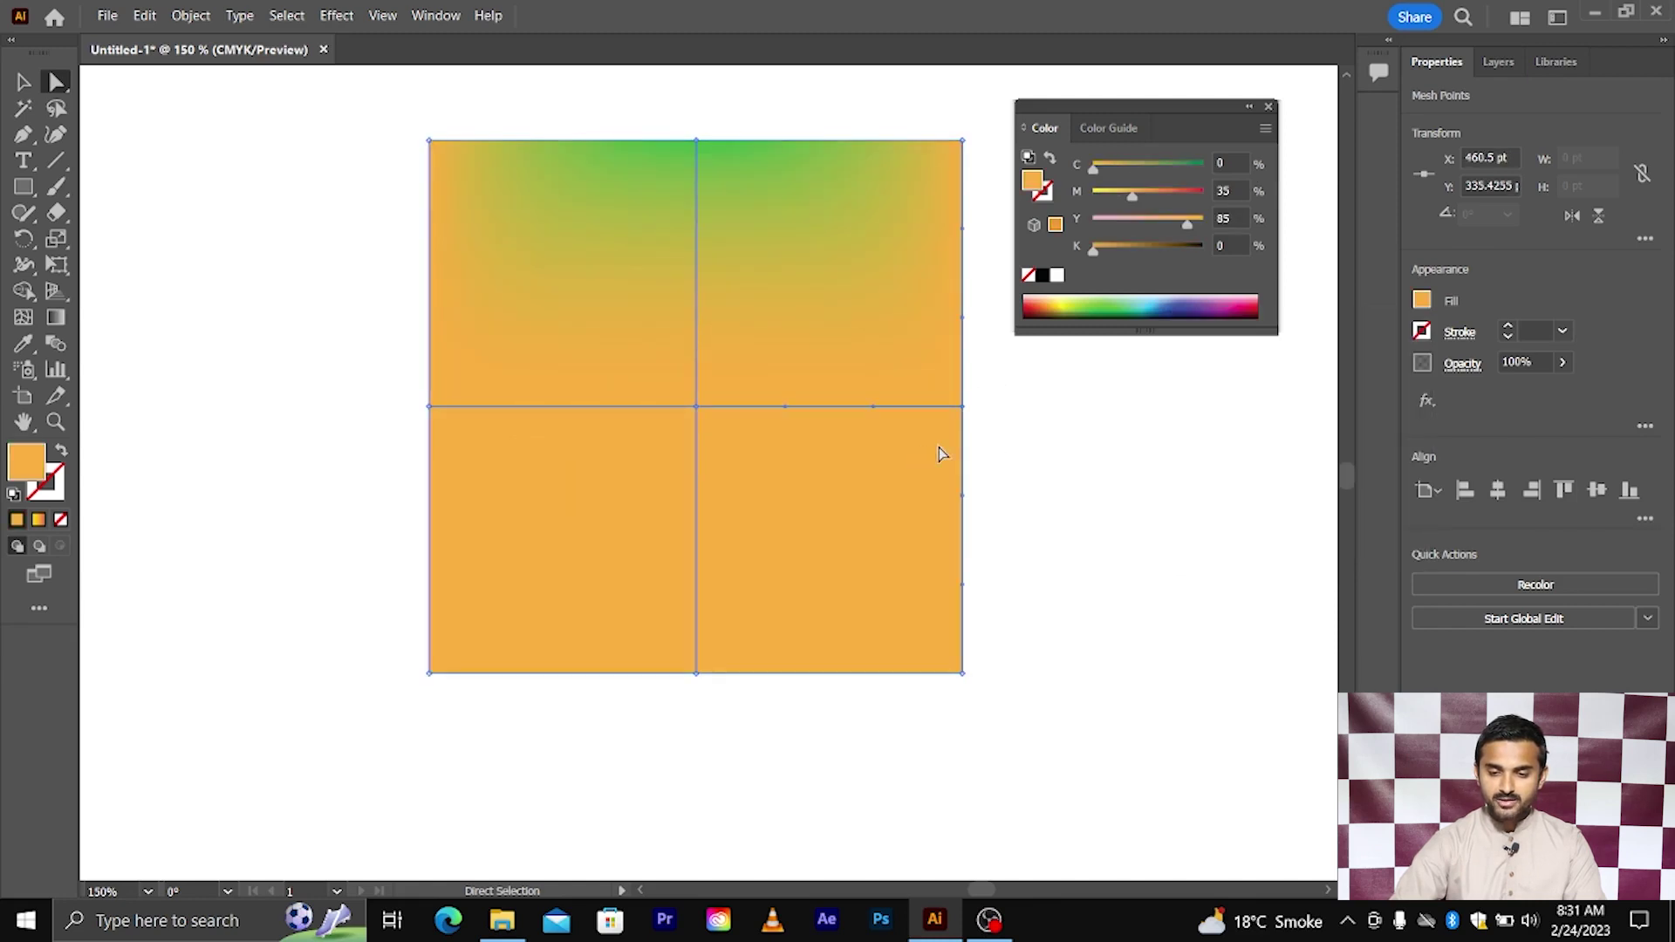
pyautogui.click(1420, 303)
pyautogui.click(1305, 392)
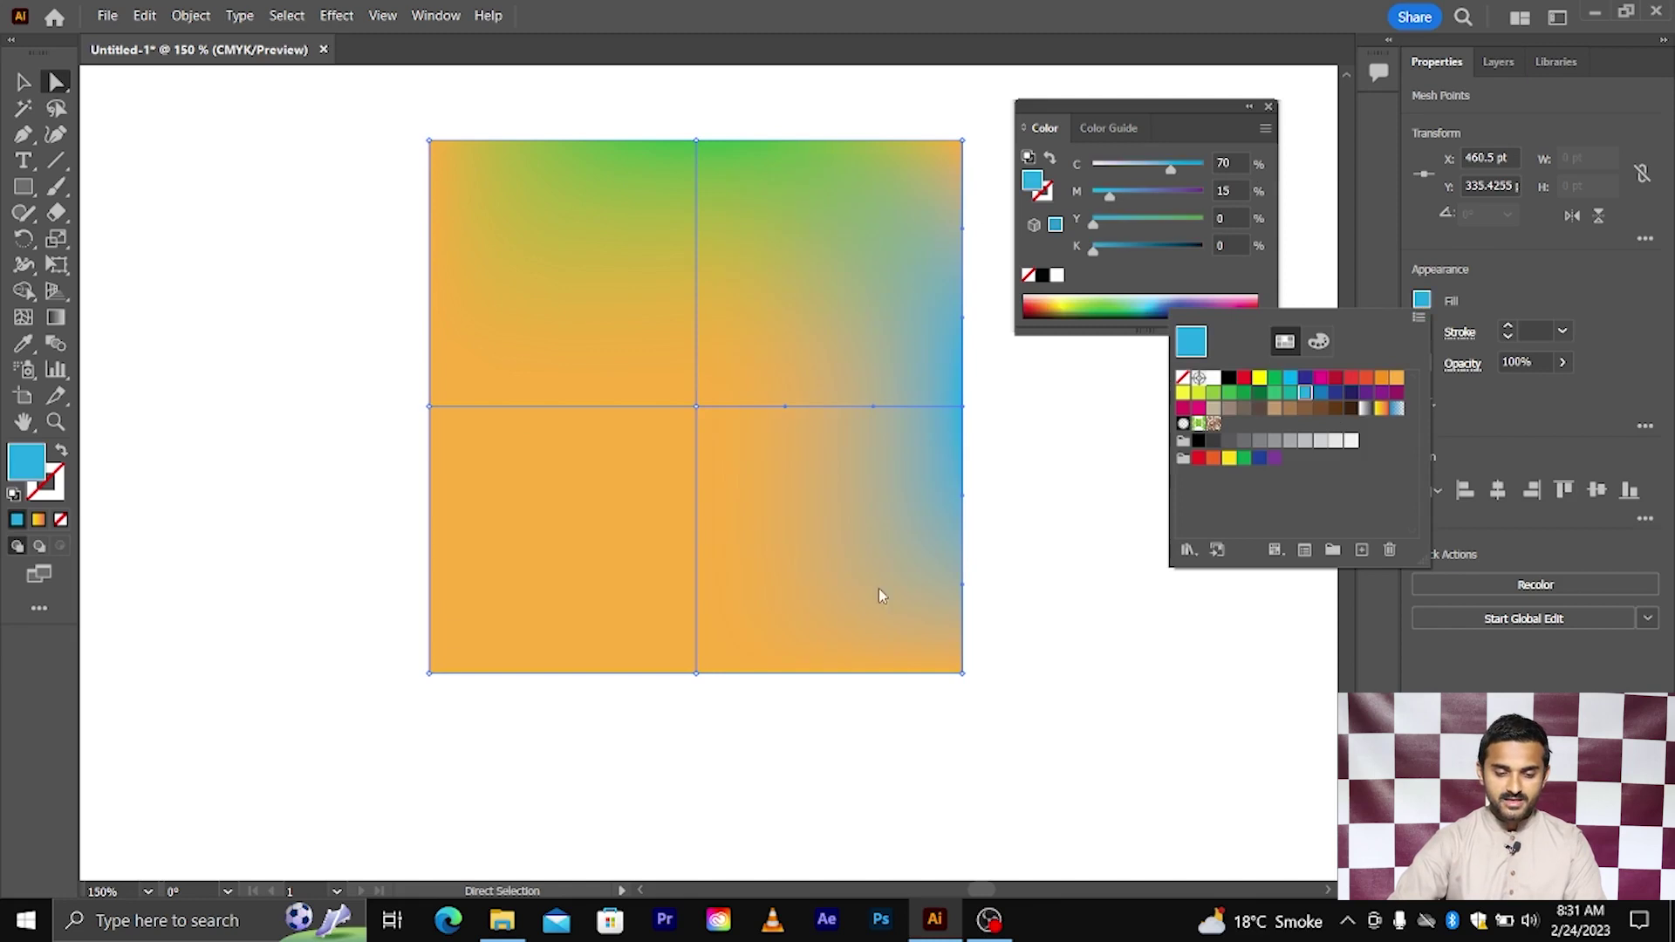
# - Colour the bottom-middle mesh point magenta and the left-edge middle point dark blue
pyautogui.click(685, 698)
pyautogui.moveTo(657, 724); pyautogui.dragTo(740, 657)
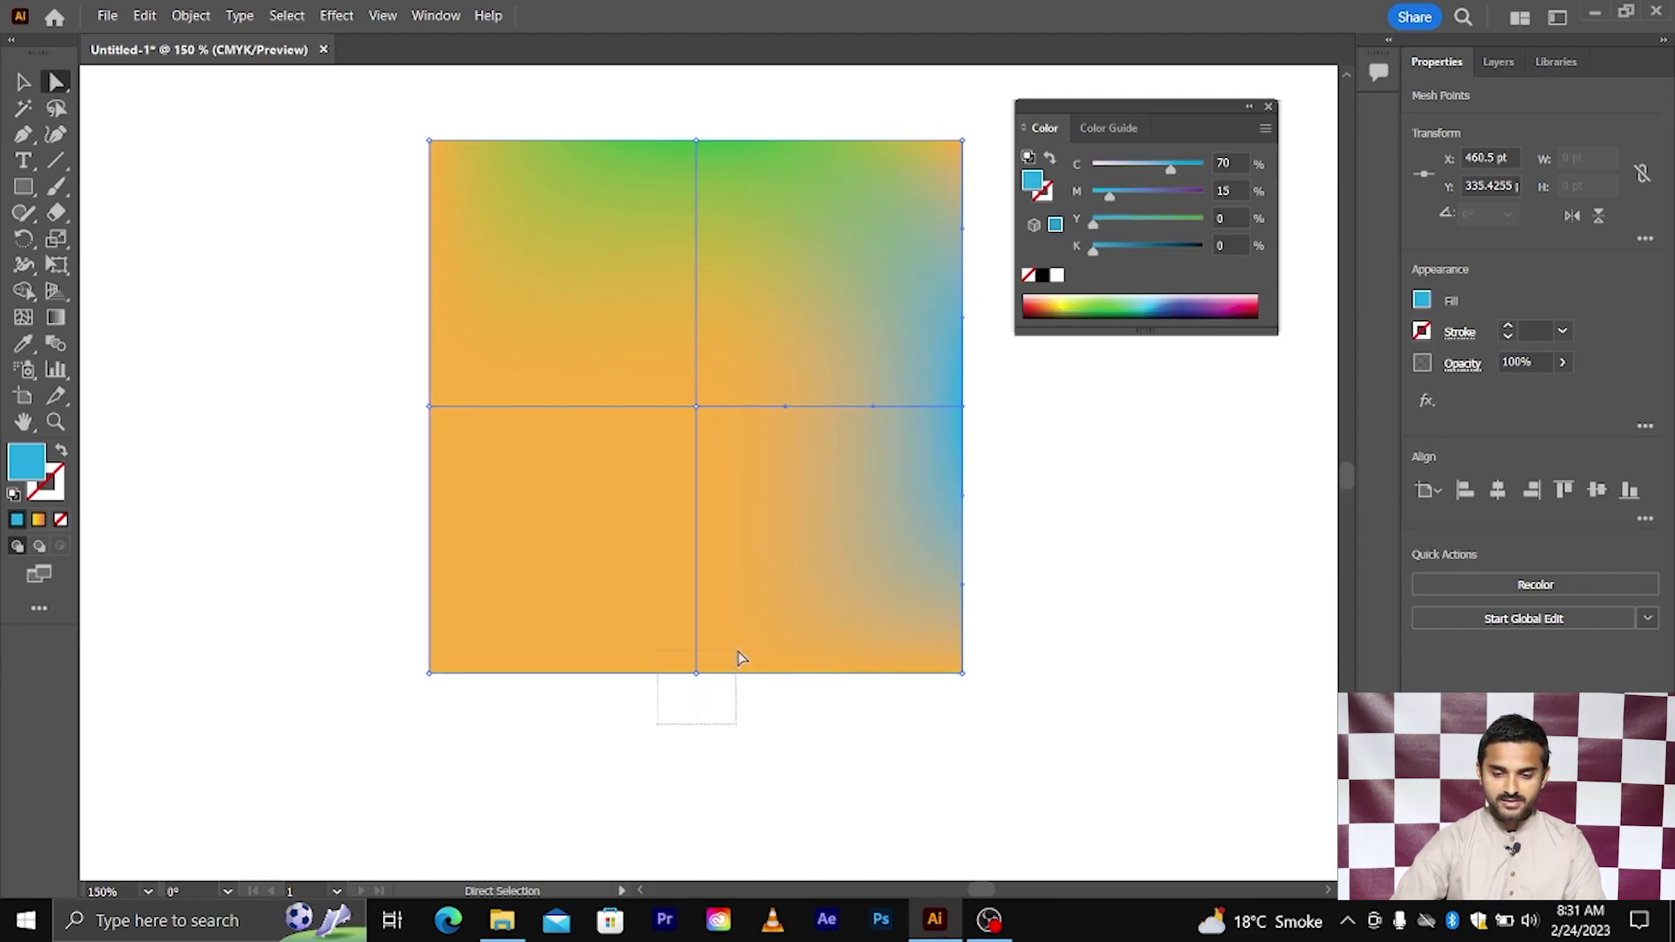
pyautogui.click(1422, 300)
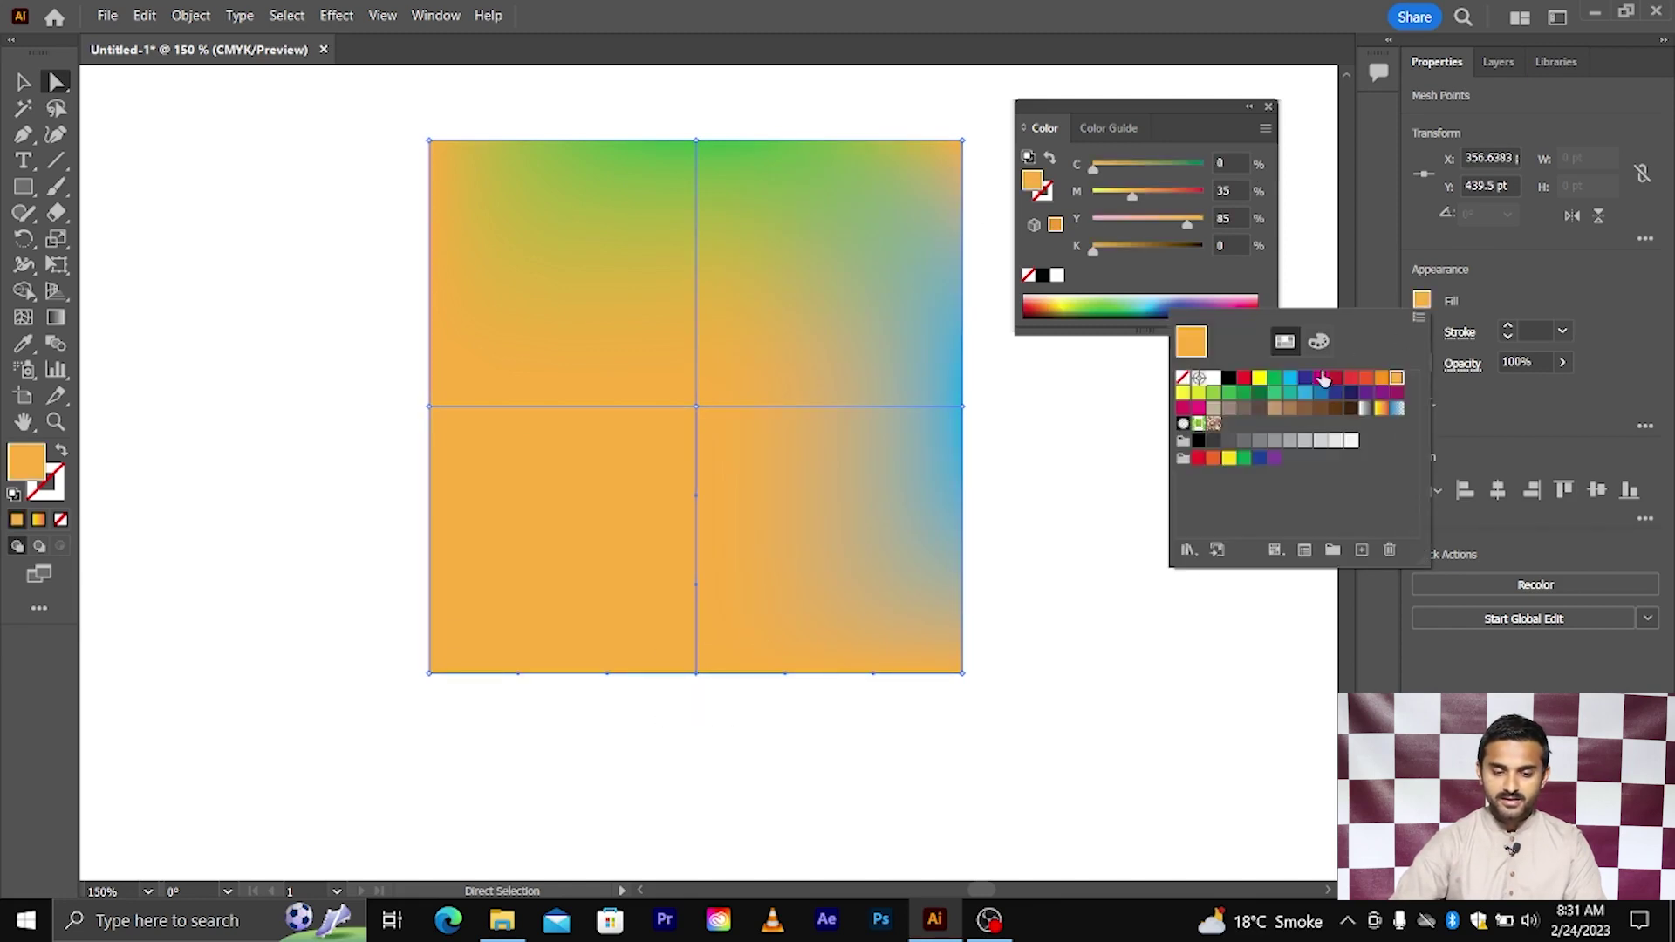
pyautogui.click(1322, 378)
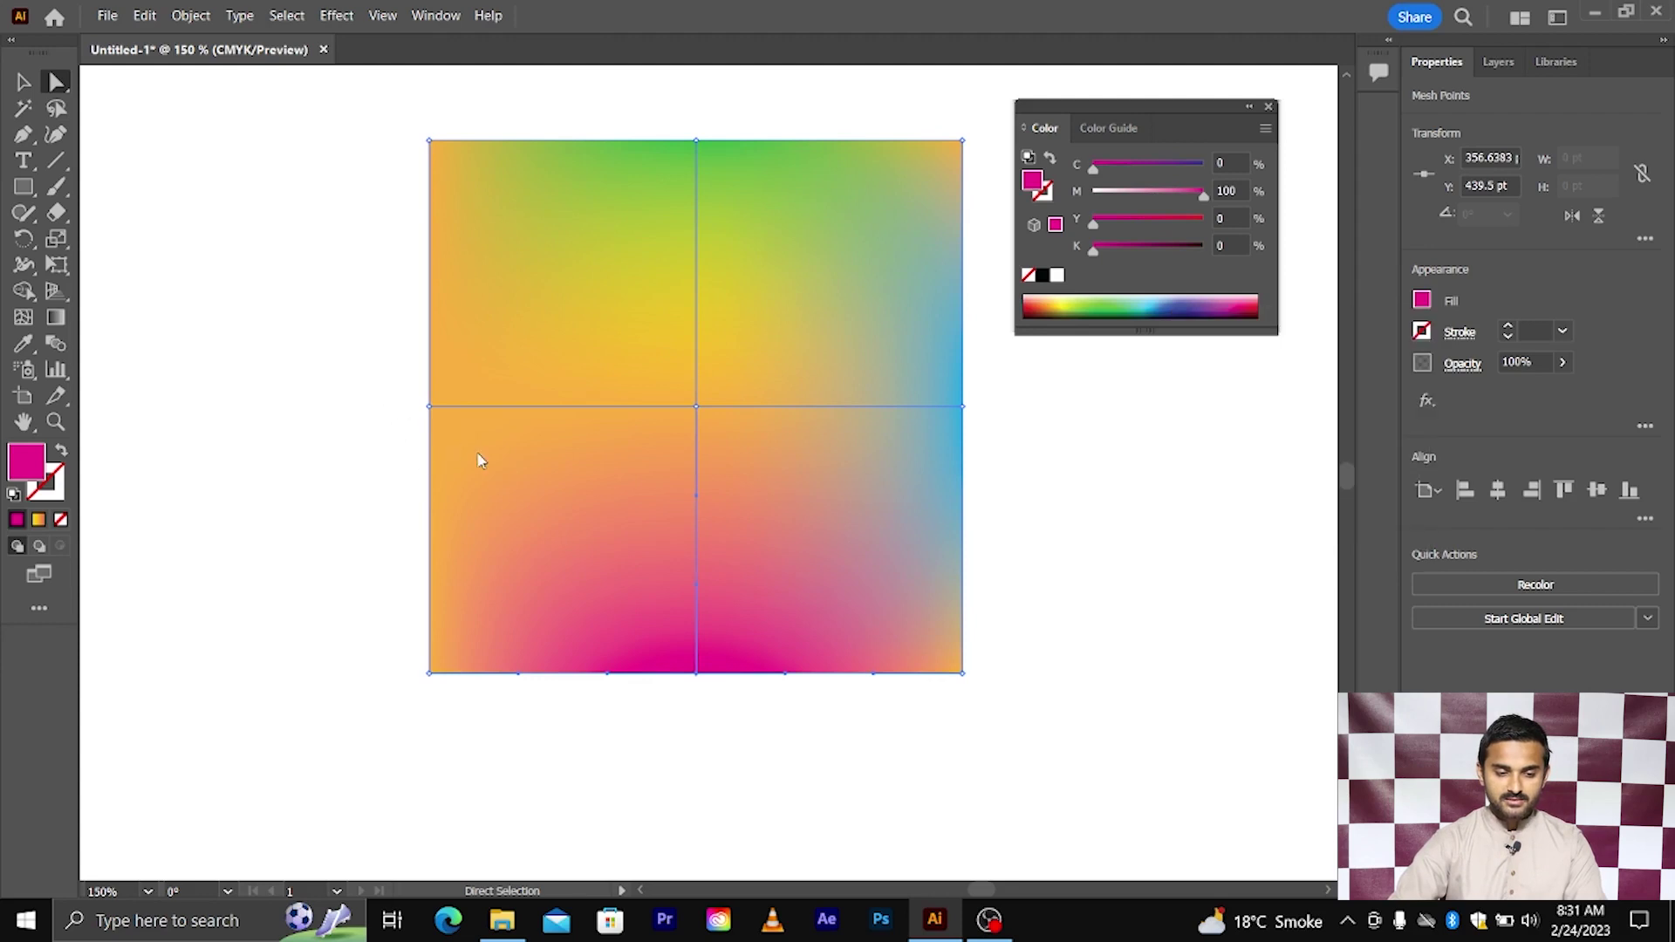
pyautogui.moveTo(359, 377); pyautogui.dragTo(448, 455)
pyautogui.click(1422, 300)
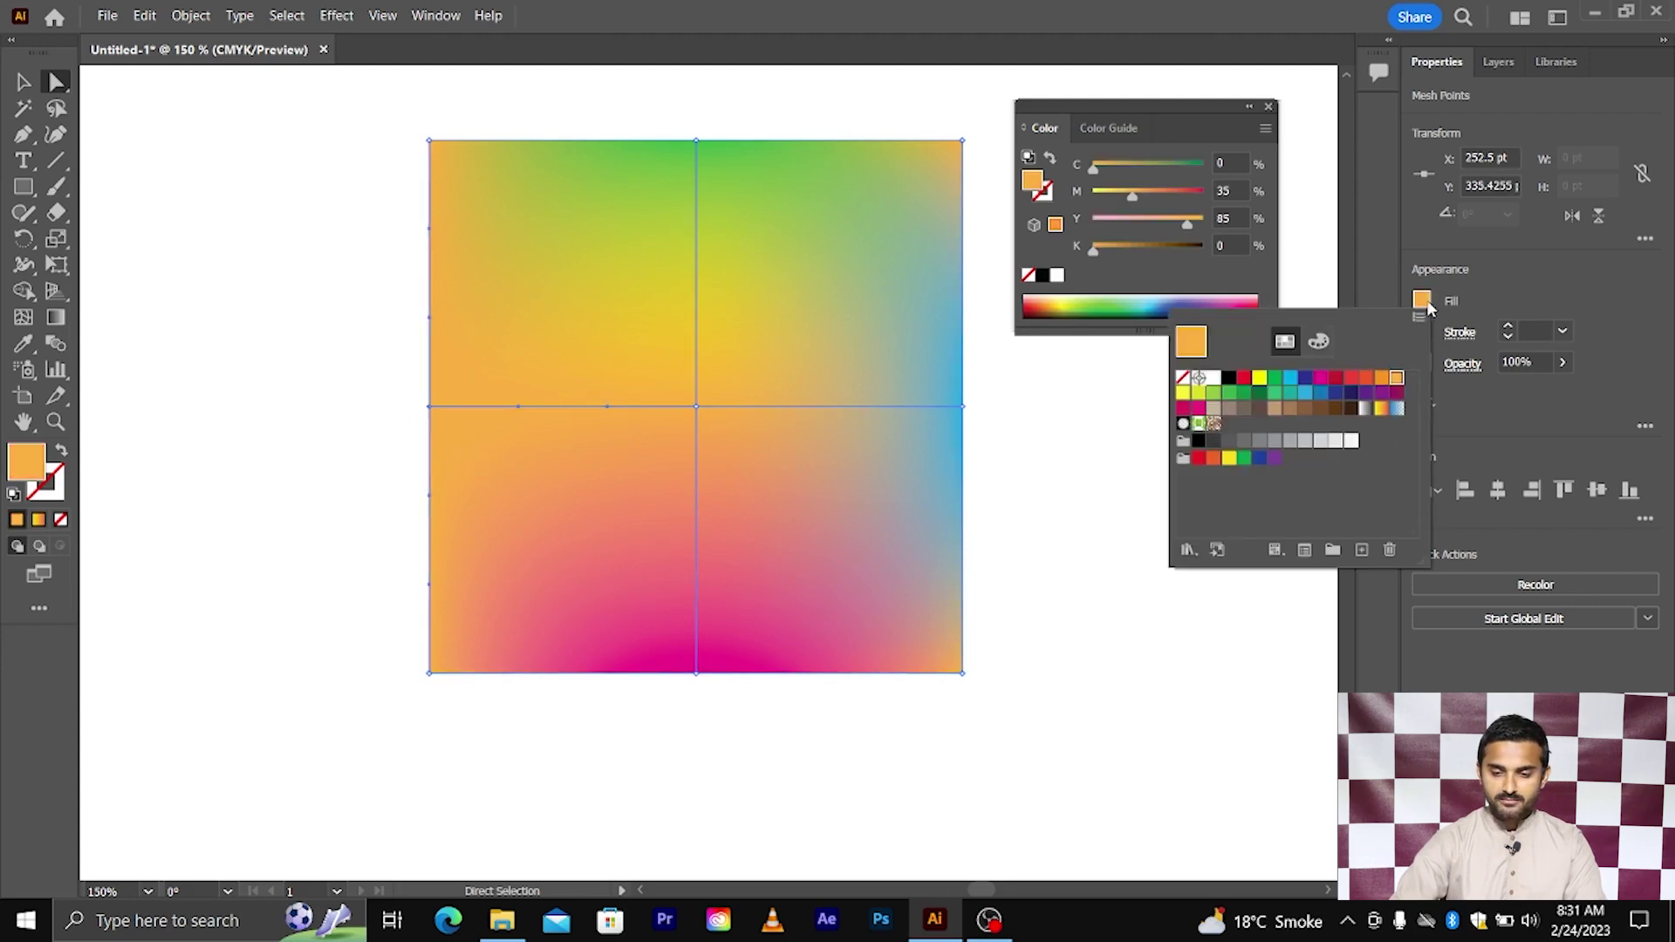
pyautogui.click(1348, 400)
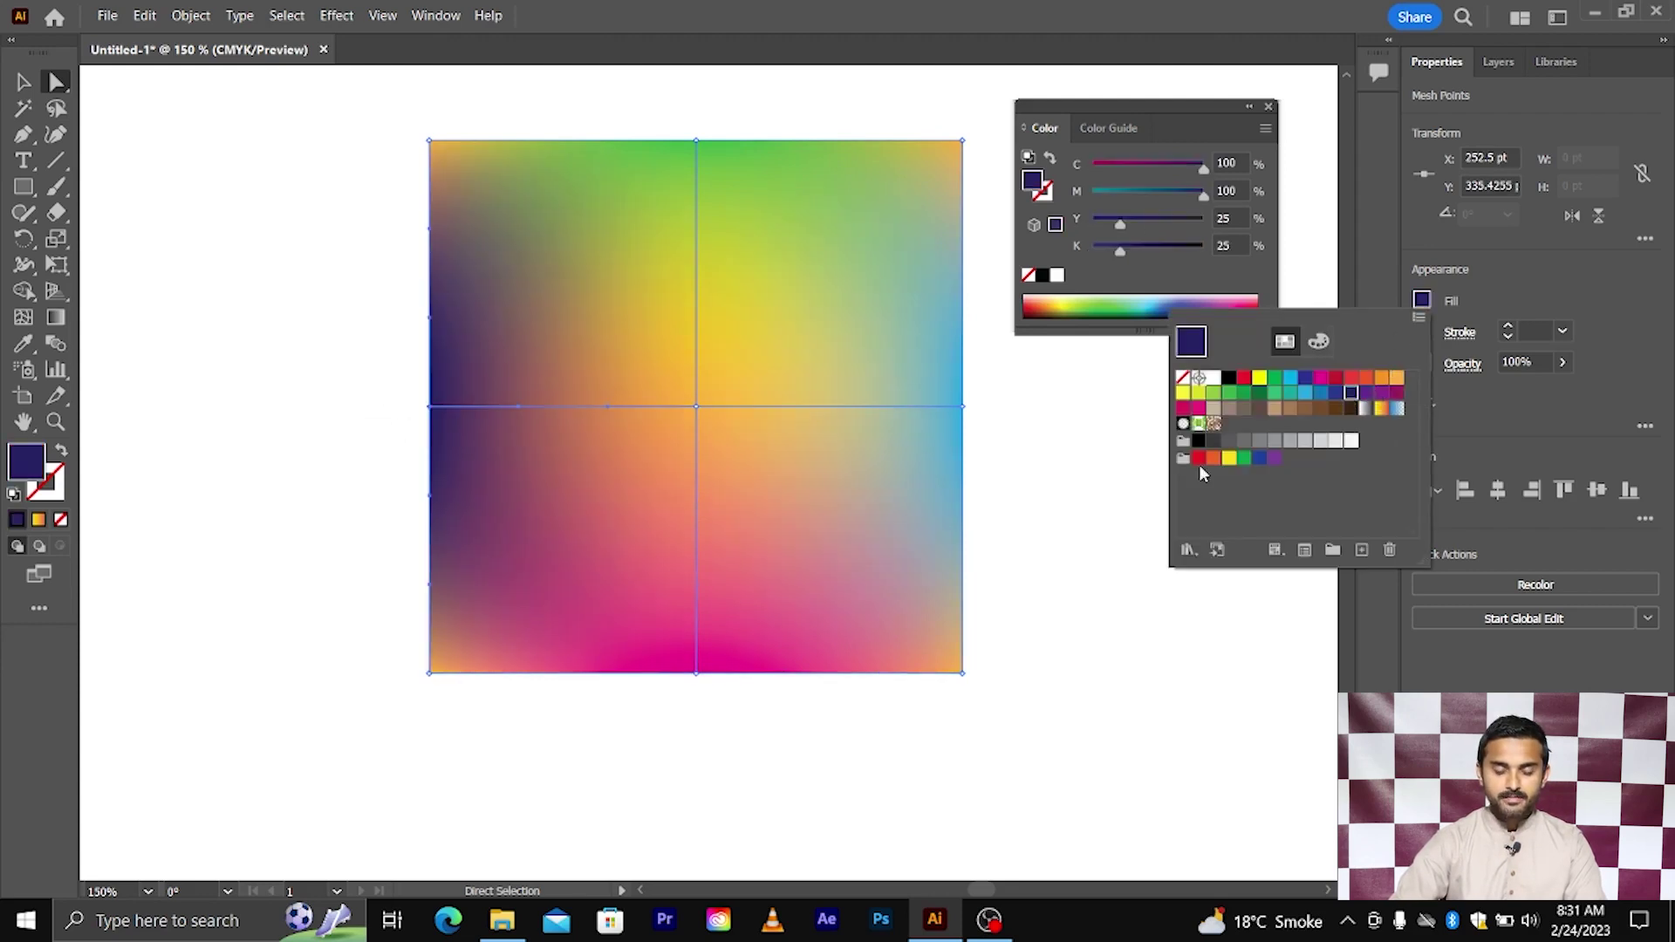
pyautogui.hscroll(2, 1047, 463)
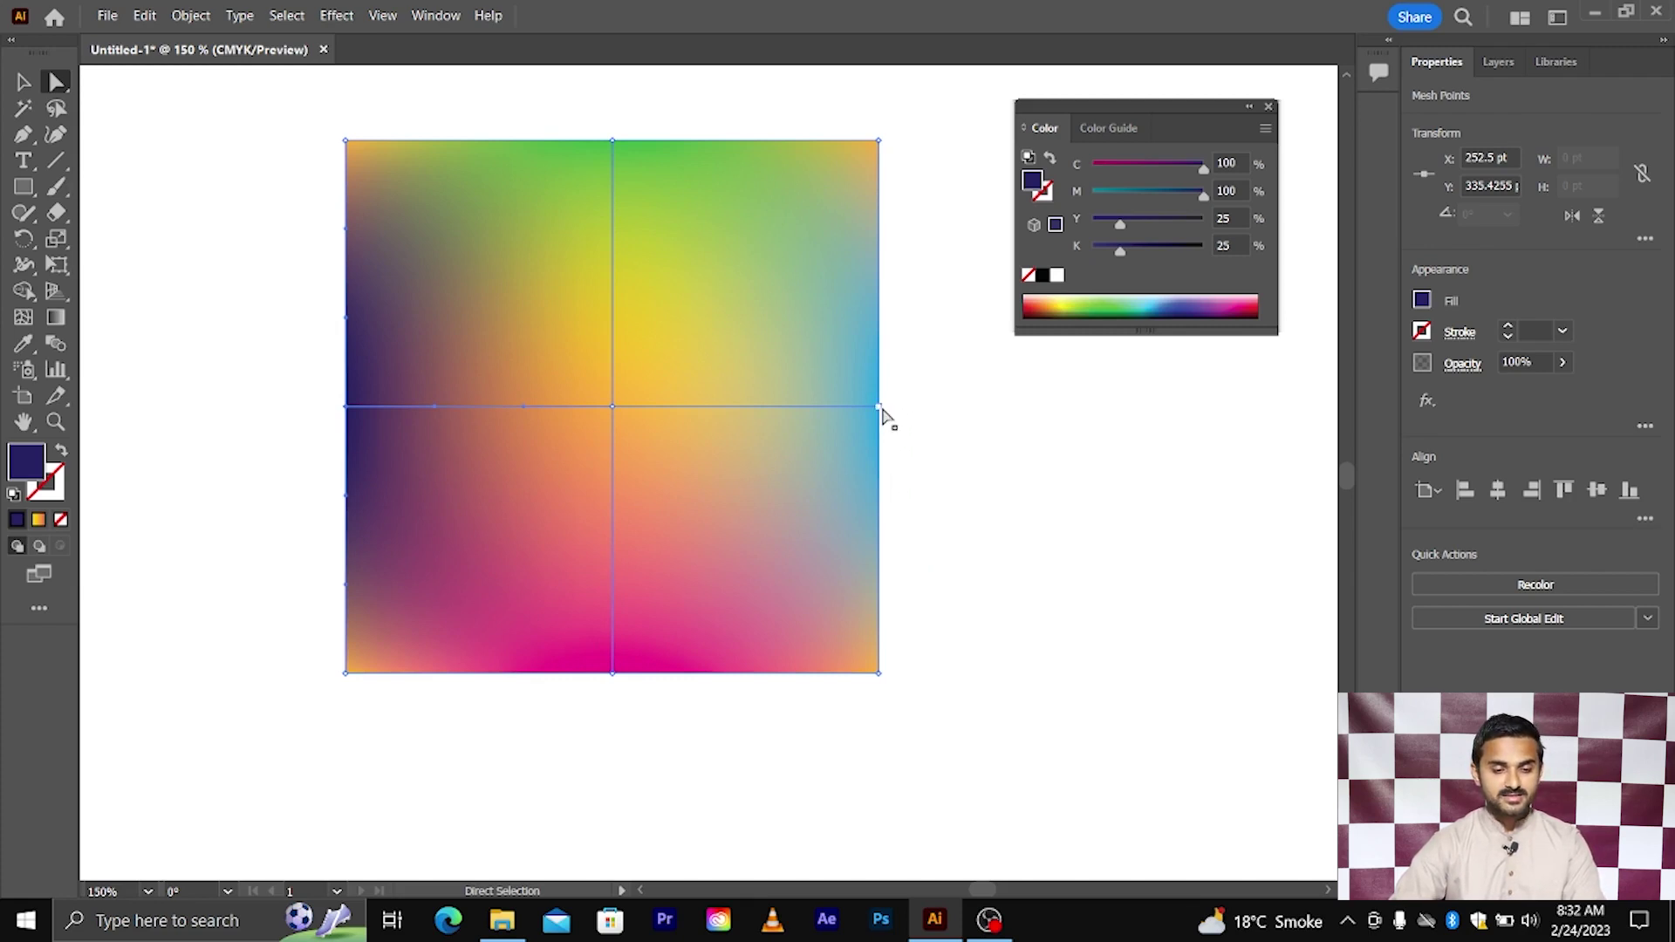
# - Delete the multicoloured mesh square and draw a new 186 pt square near the page centre
pyautogui.click(24, 81)
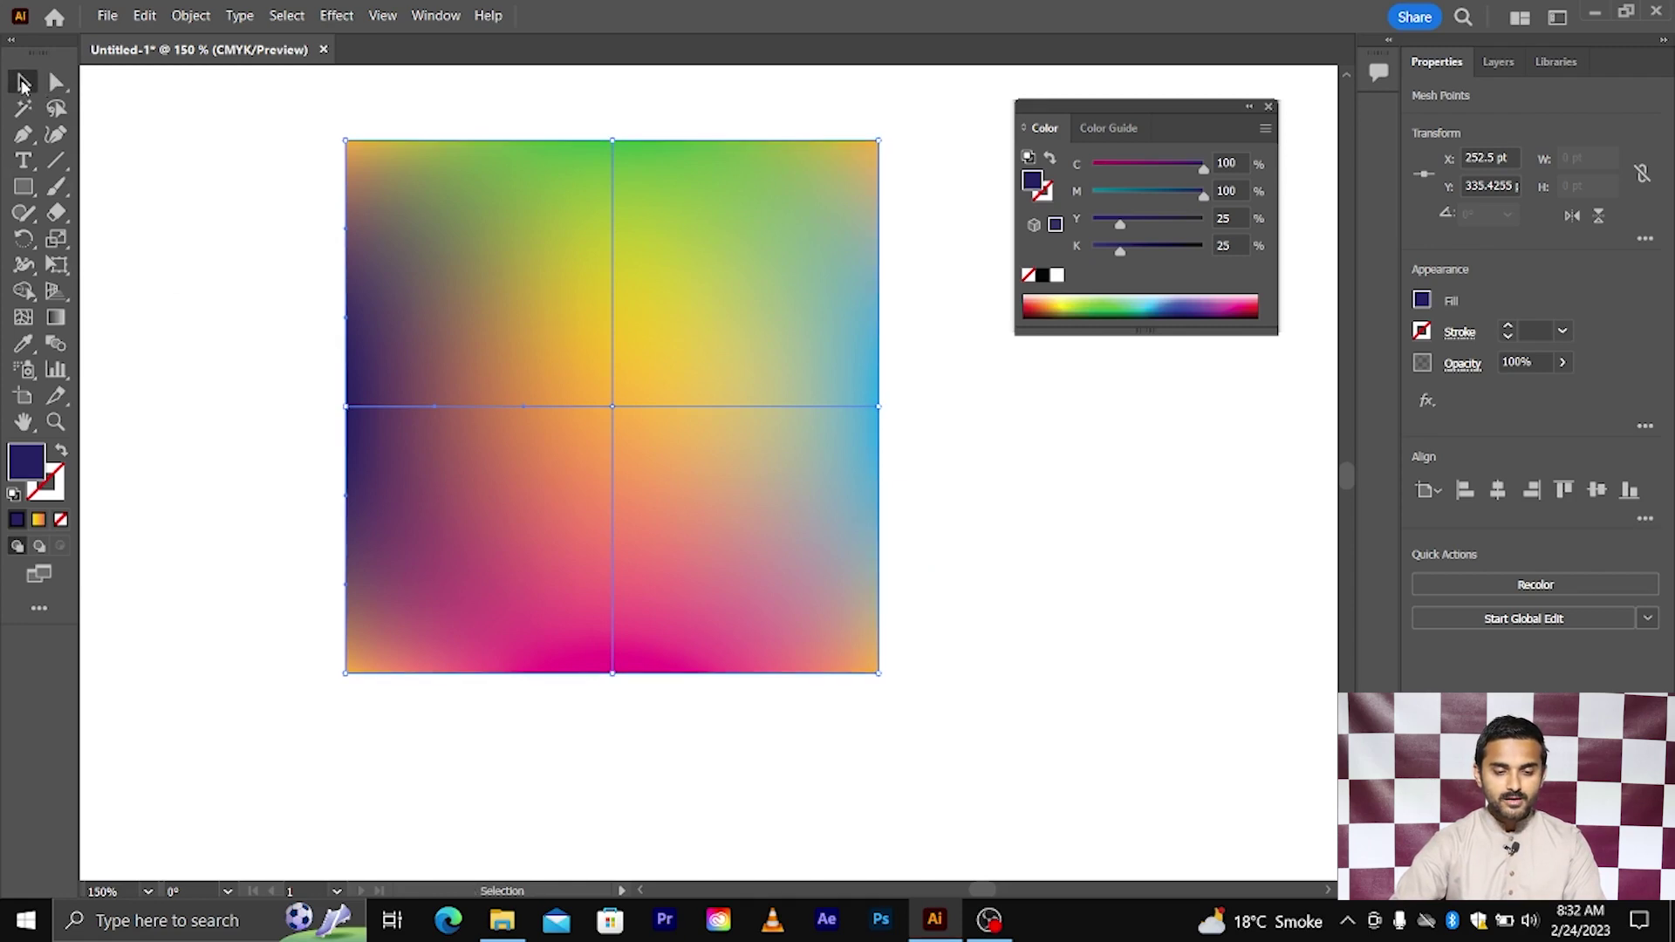
pyautogui.press('Delete')
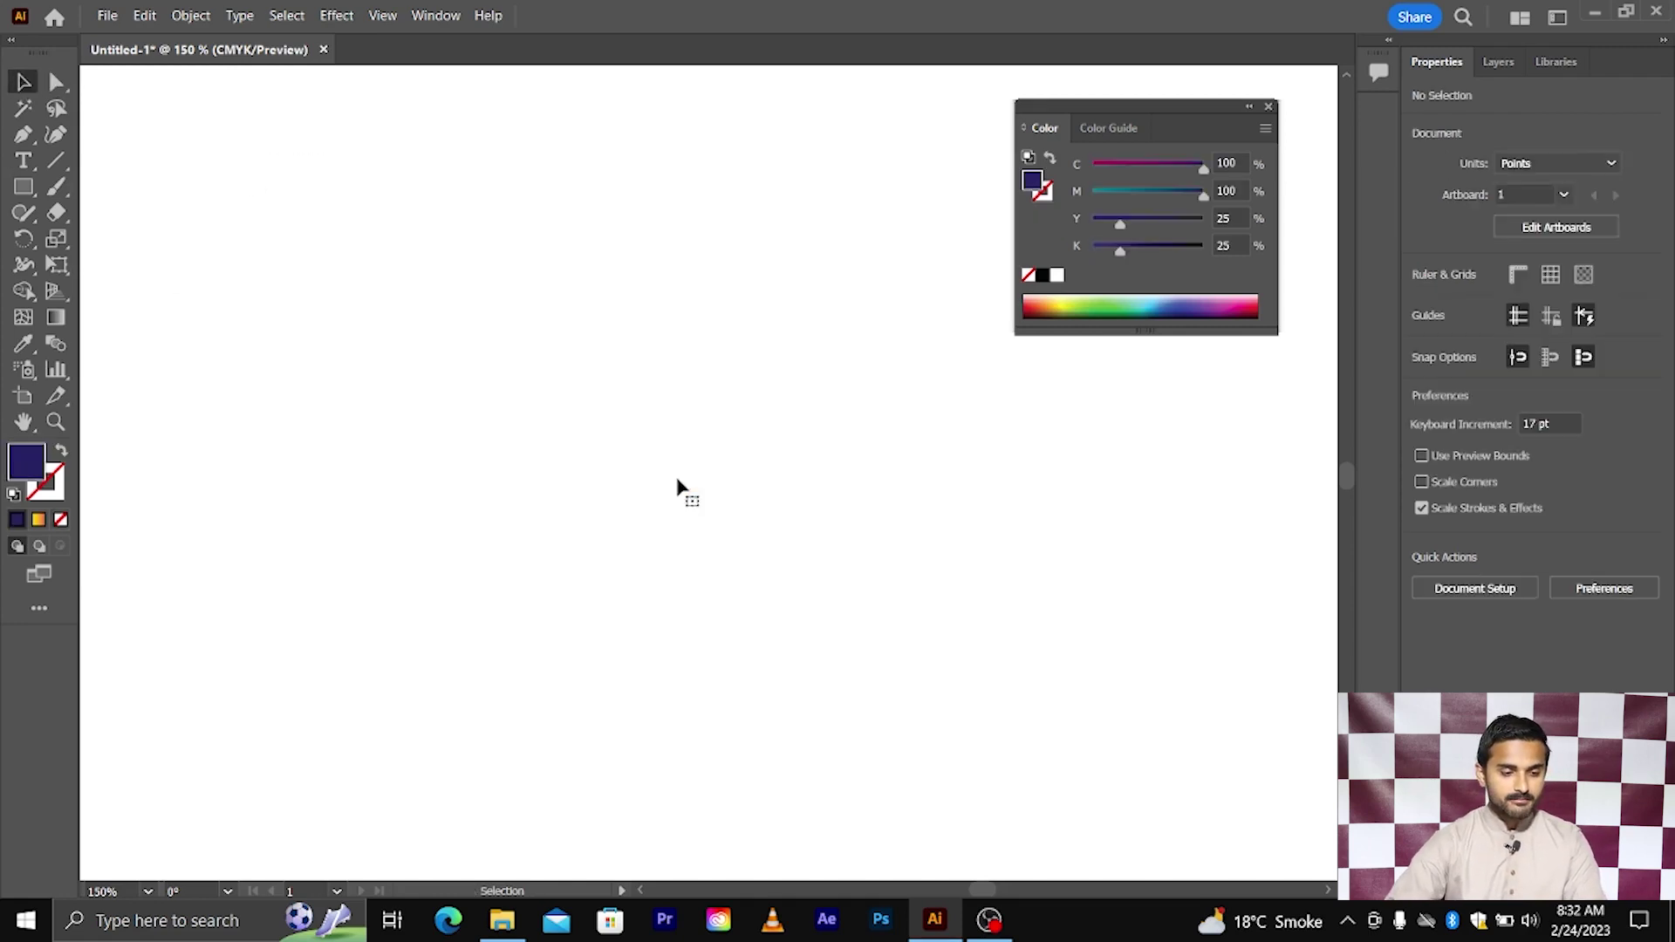
pyautogui.press('m')
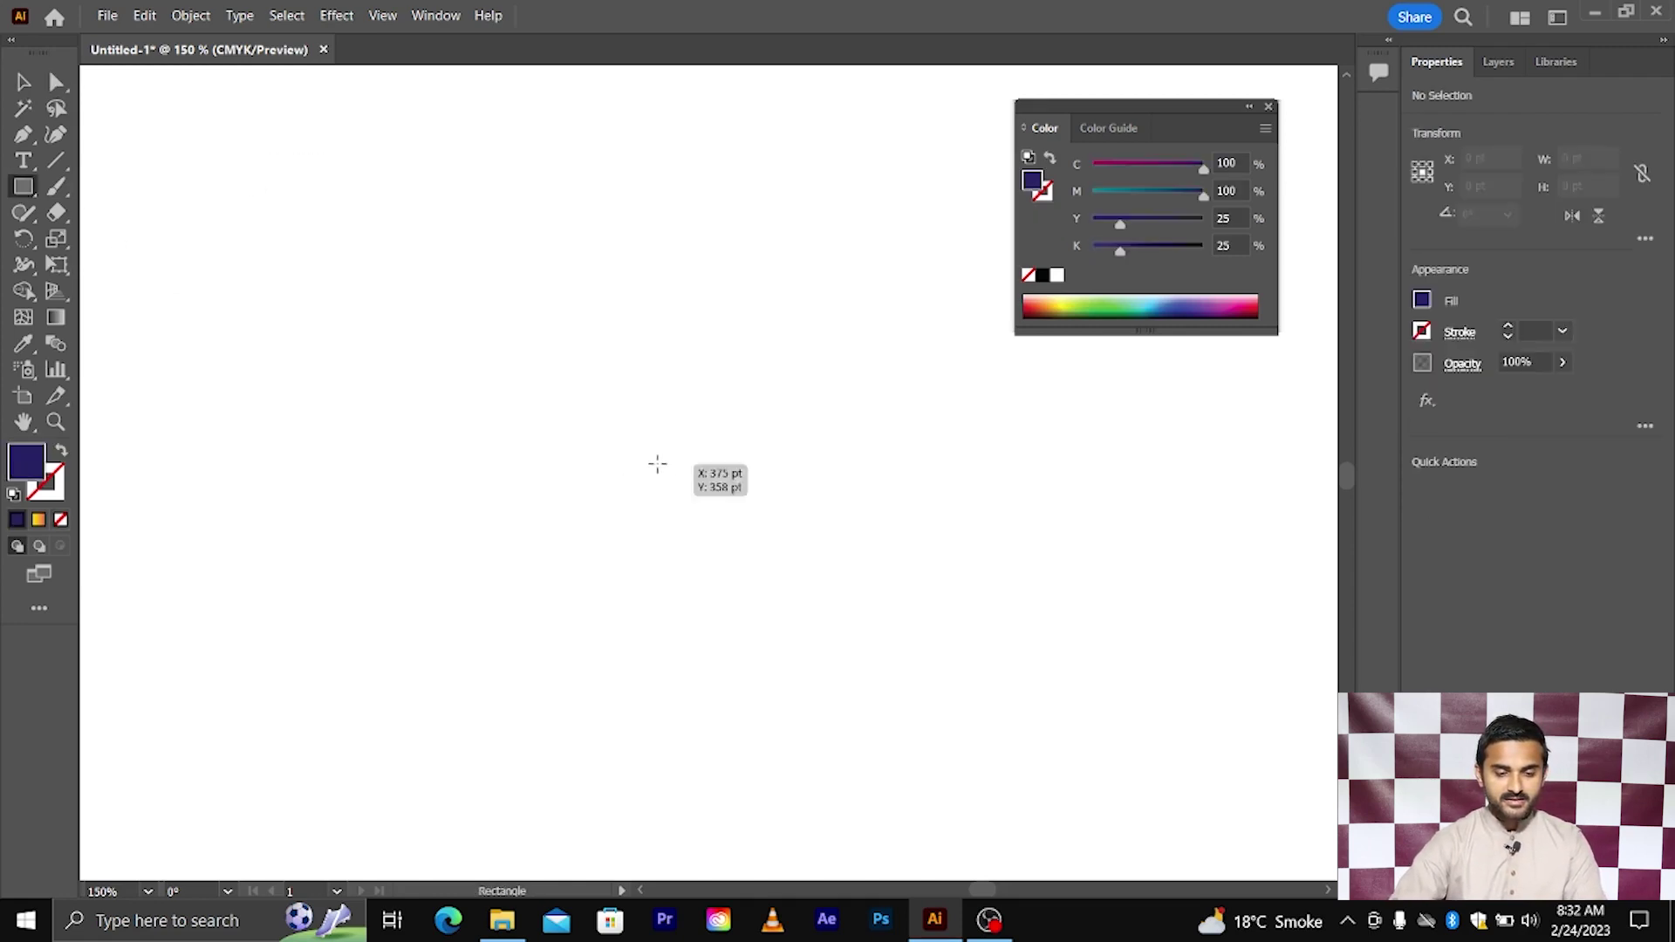
pyautogui.moveTo(659, 464)
pyautogui.mouseDown()
pyautogui.moveTo(879, 619)
pyautogui.moveTo(898, 702)
pyautogui.mouseUp()
pyautogui.press('v')
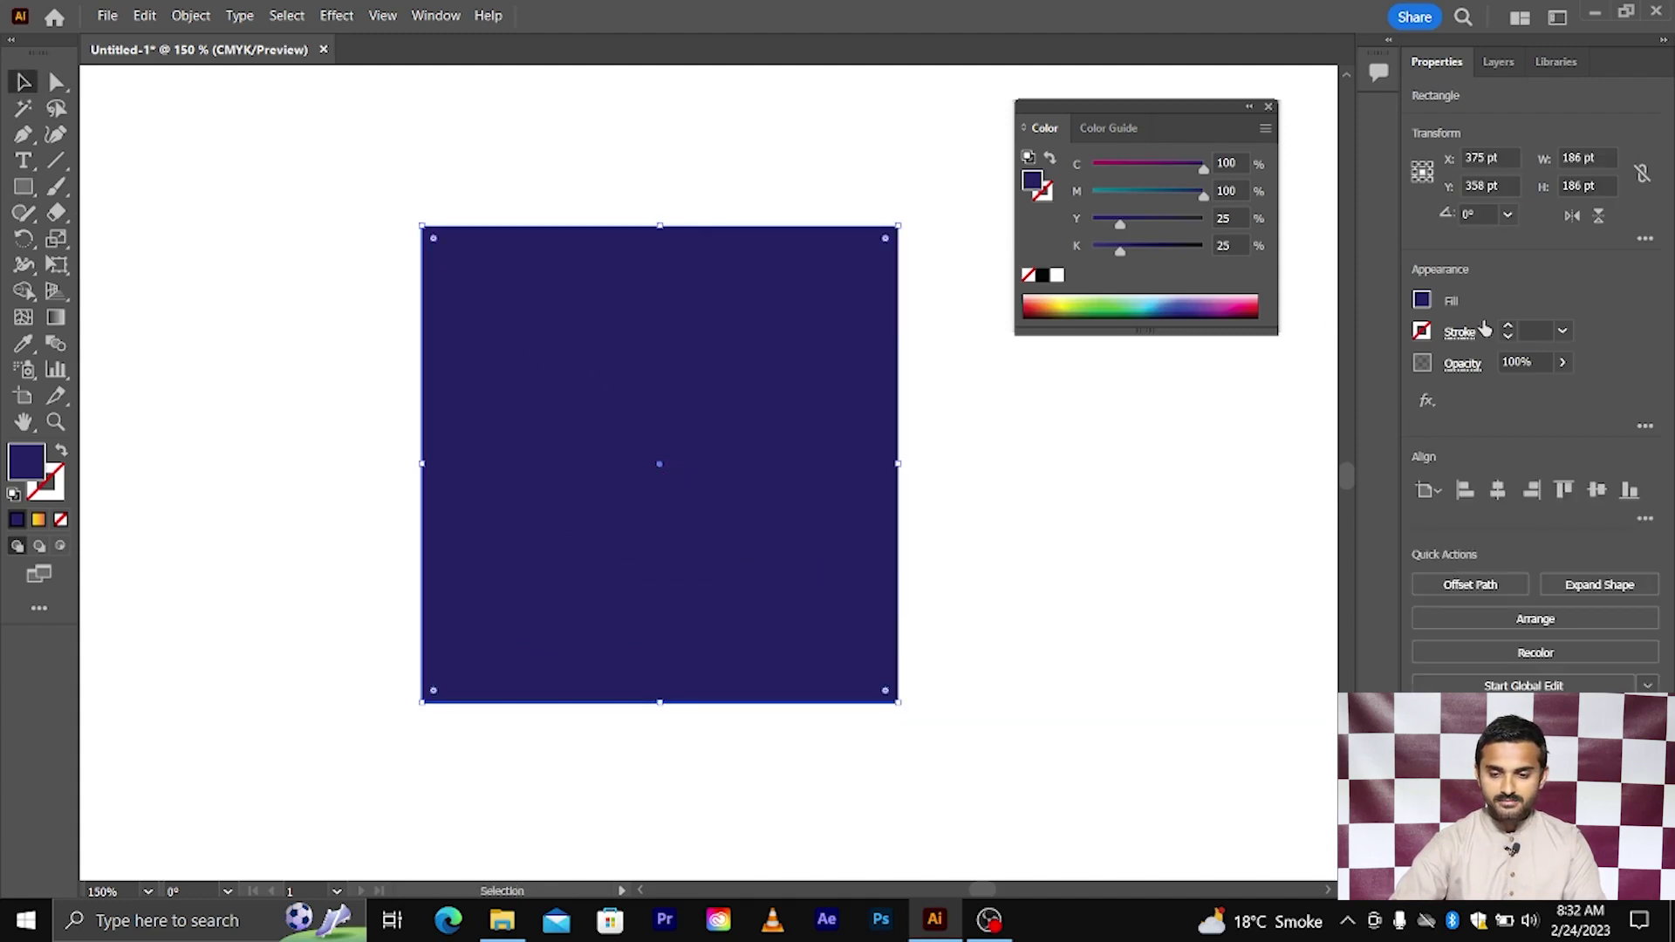
# - Fill the new square with orange (C0 M35 Y85 K0) and deselect it
pyautogui.click(1423, 301)
pyautogui.click(1396, 382)
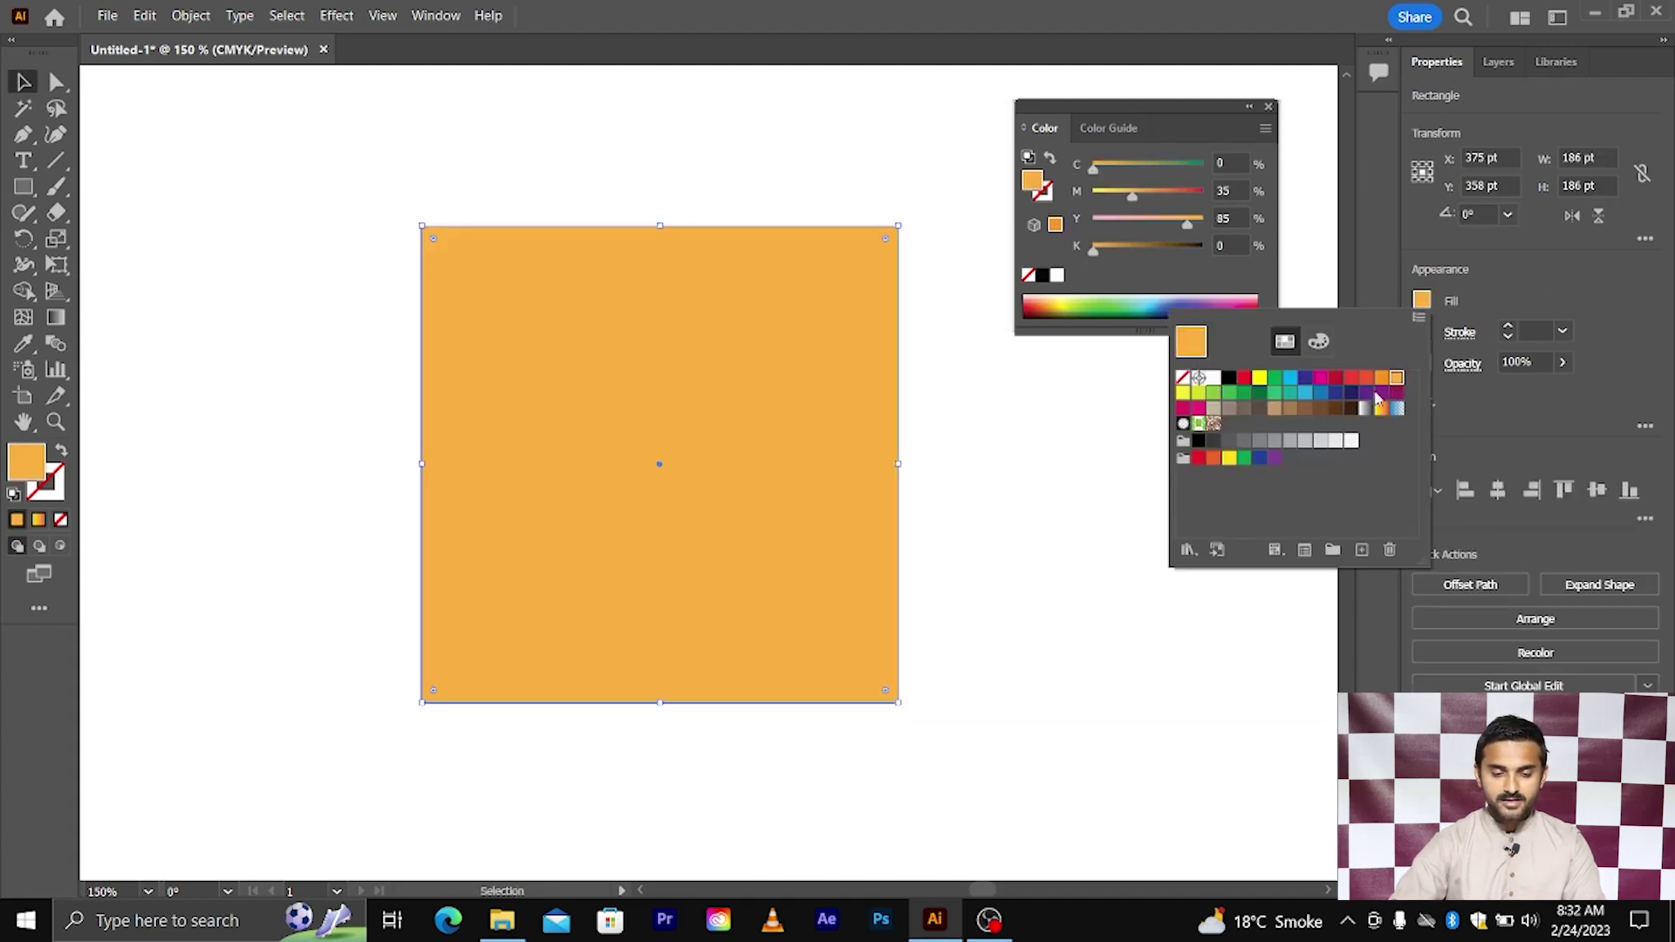
pyautogui.click(1065, 479)
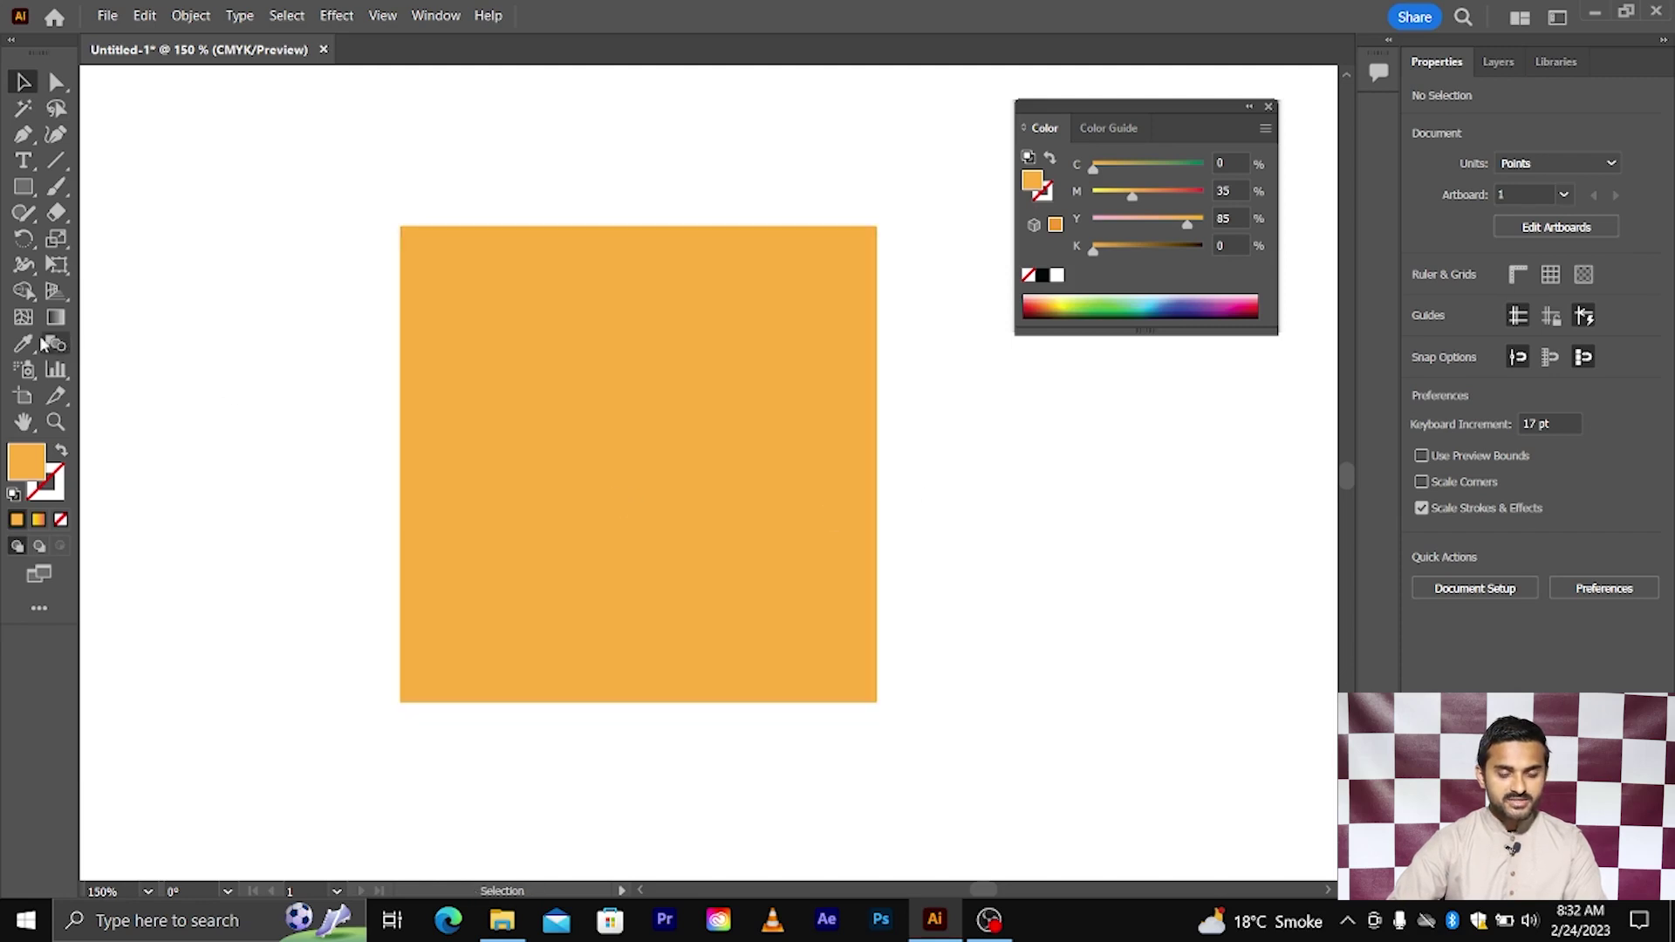
# - Add a mesh point near the orange square's top-left corner with the Mesh tool
pyautogui.click(24, 318)
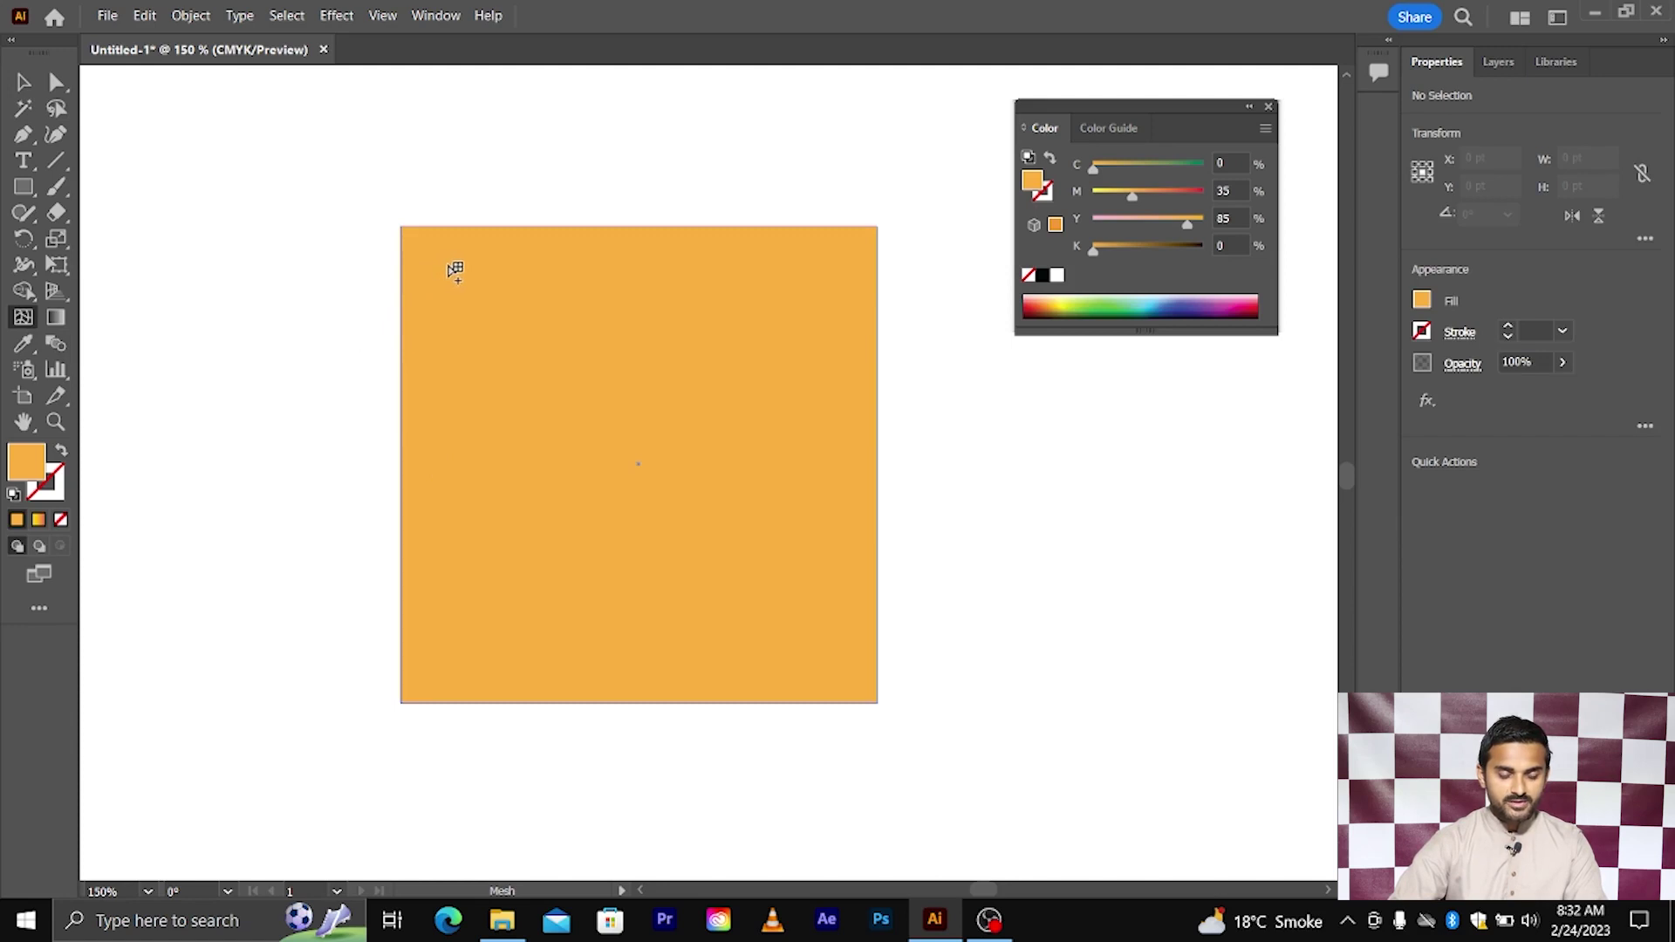
pyautogui.click(455, 272)
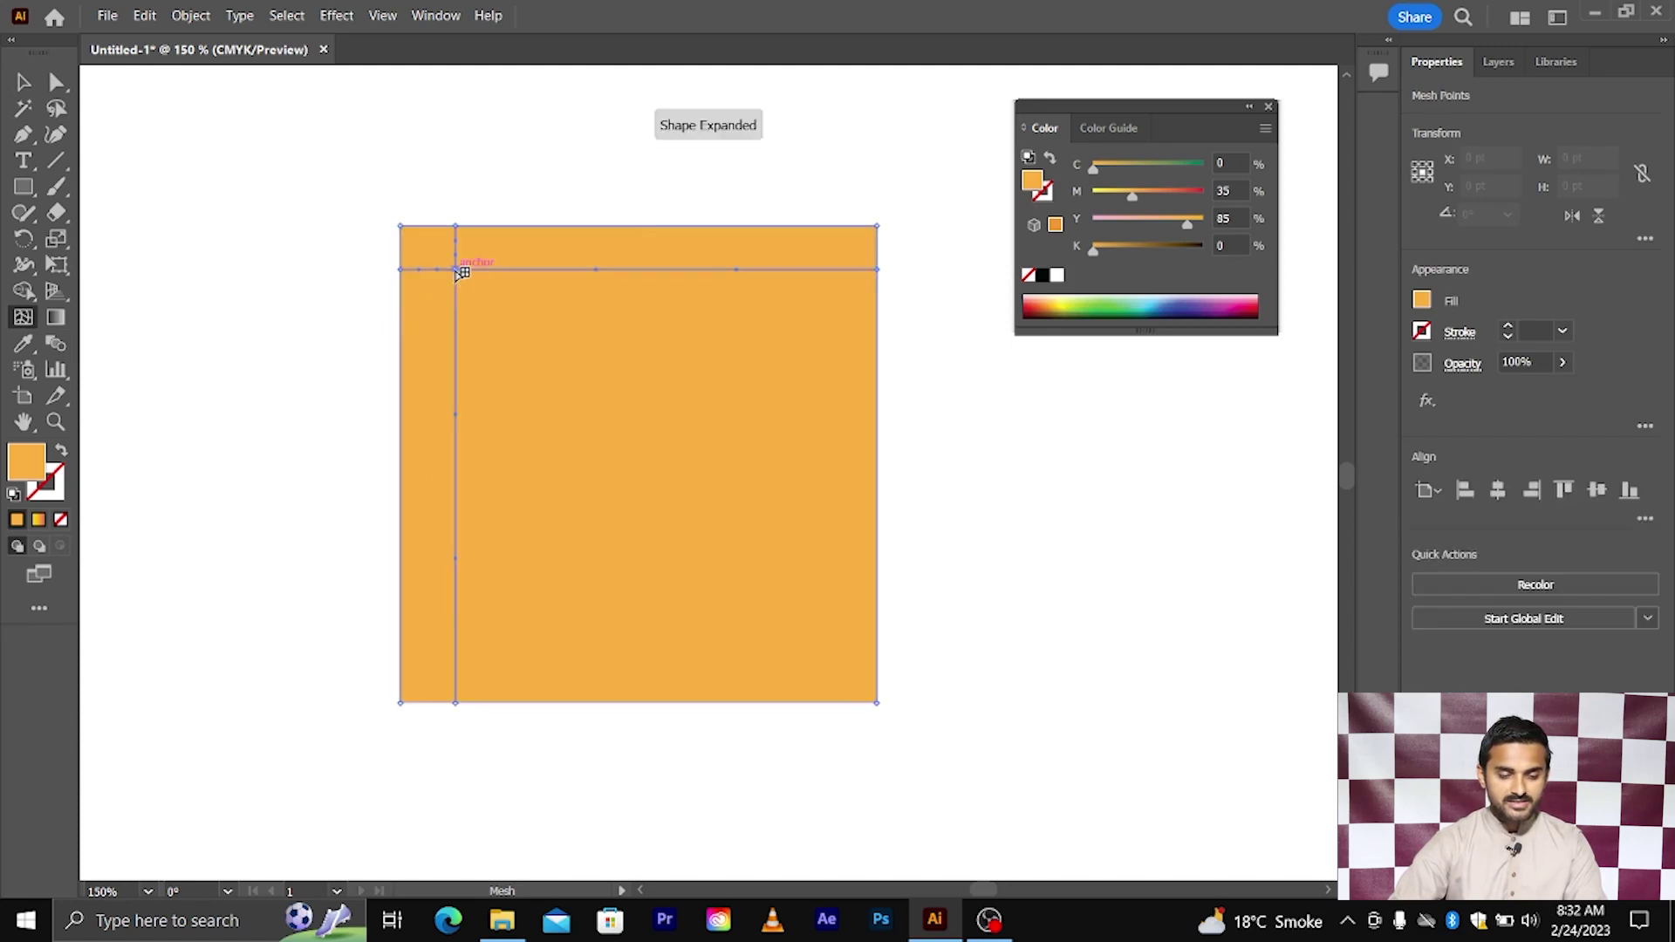
pyautogui.scroll(2, 456, 271)
pyautogui.scroll(-2, 457, 275)
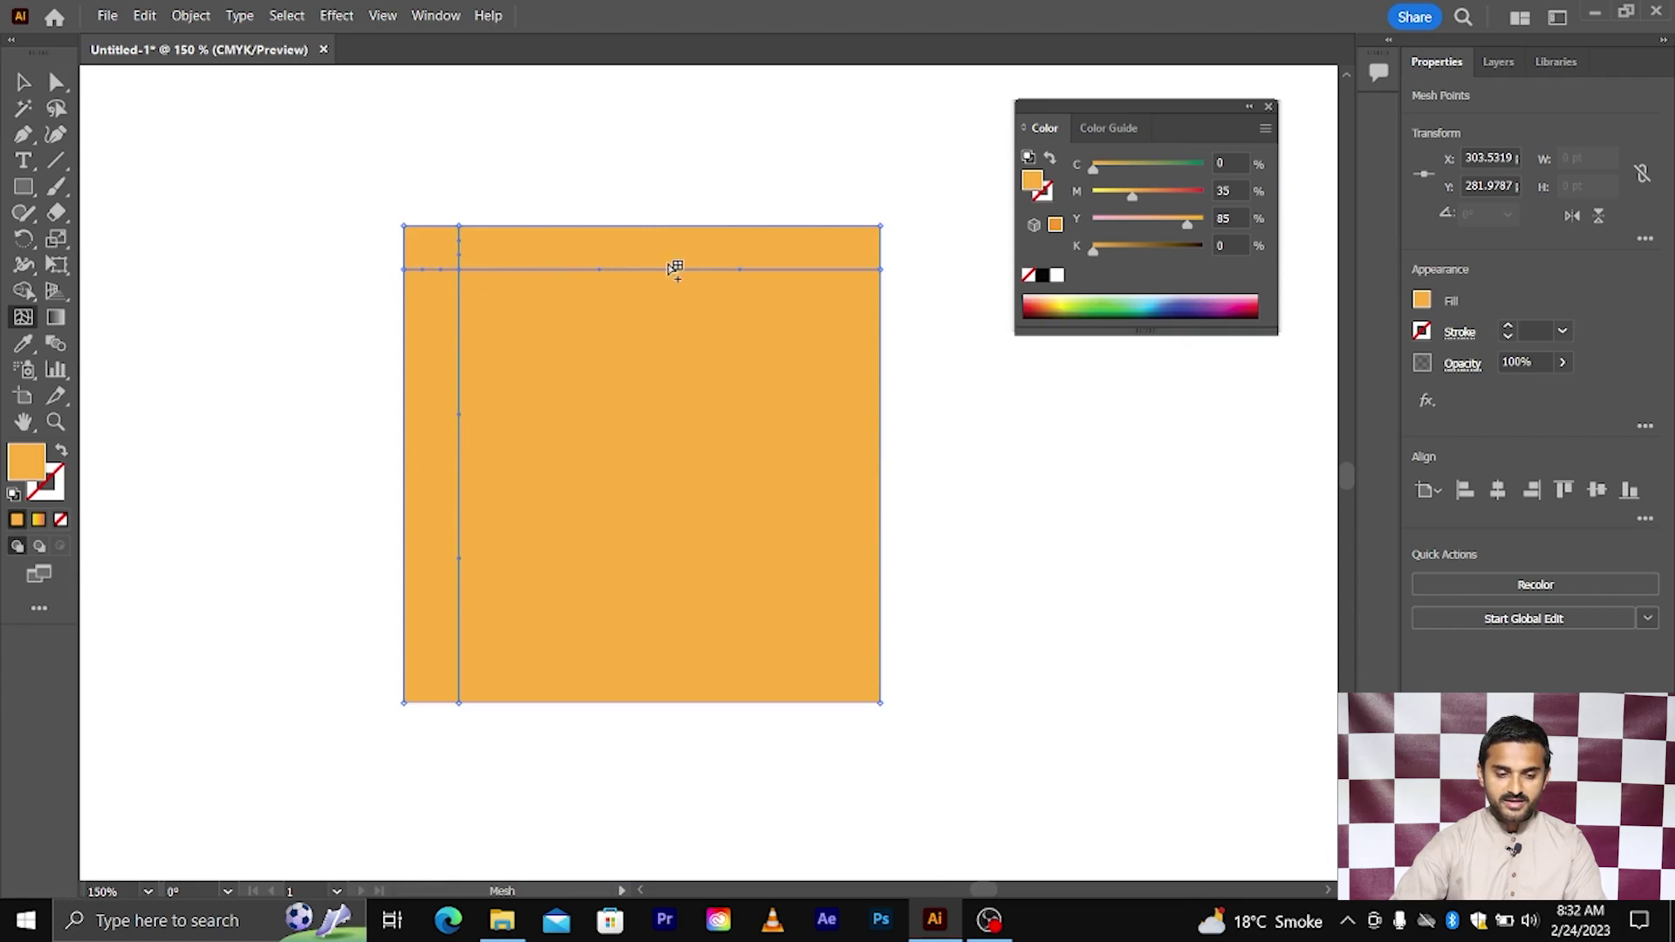
pyautogui.scroll(2, 485, 266)
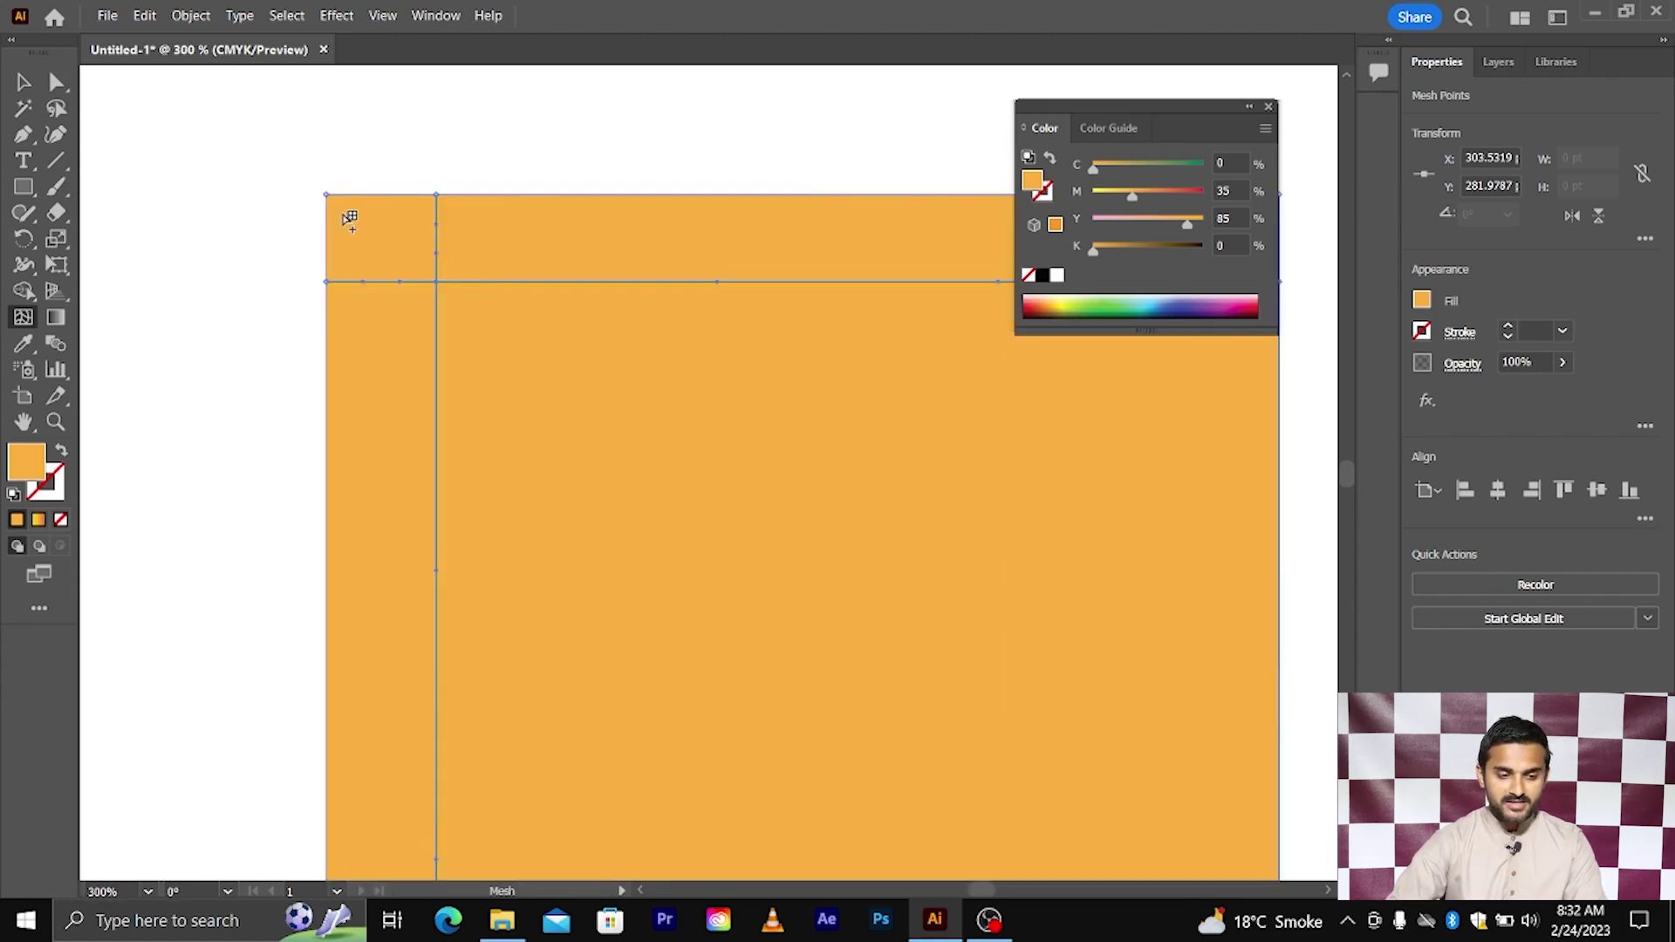
# - Select individual mesh points on the left, bottom-left and right edges, then clear the selection
pyautogui.click(58, 82)
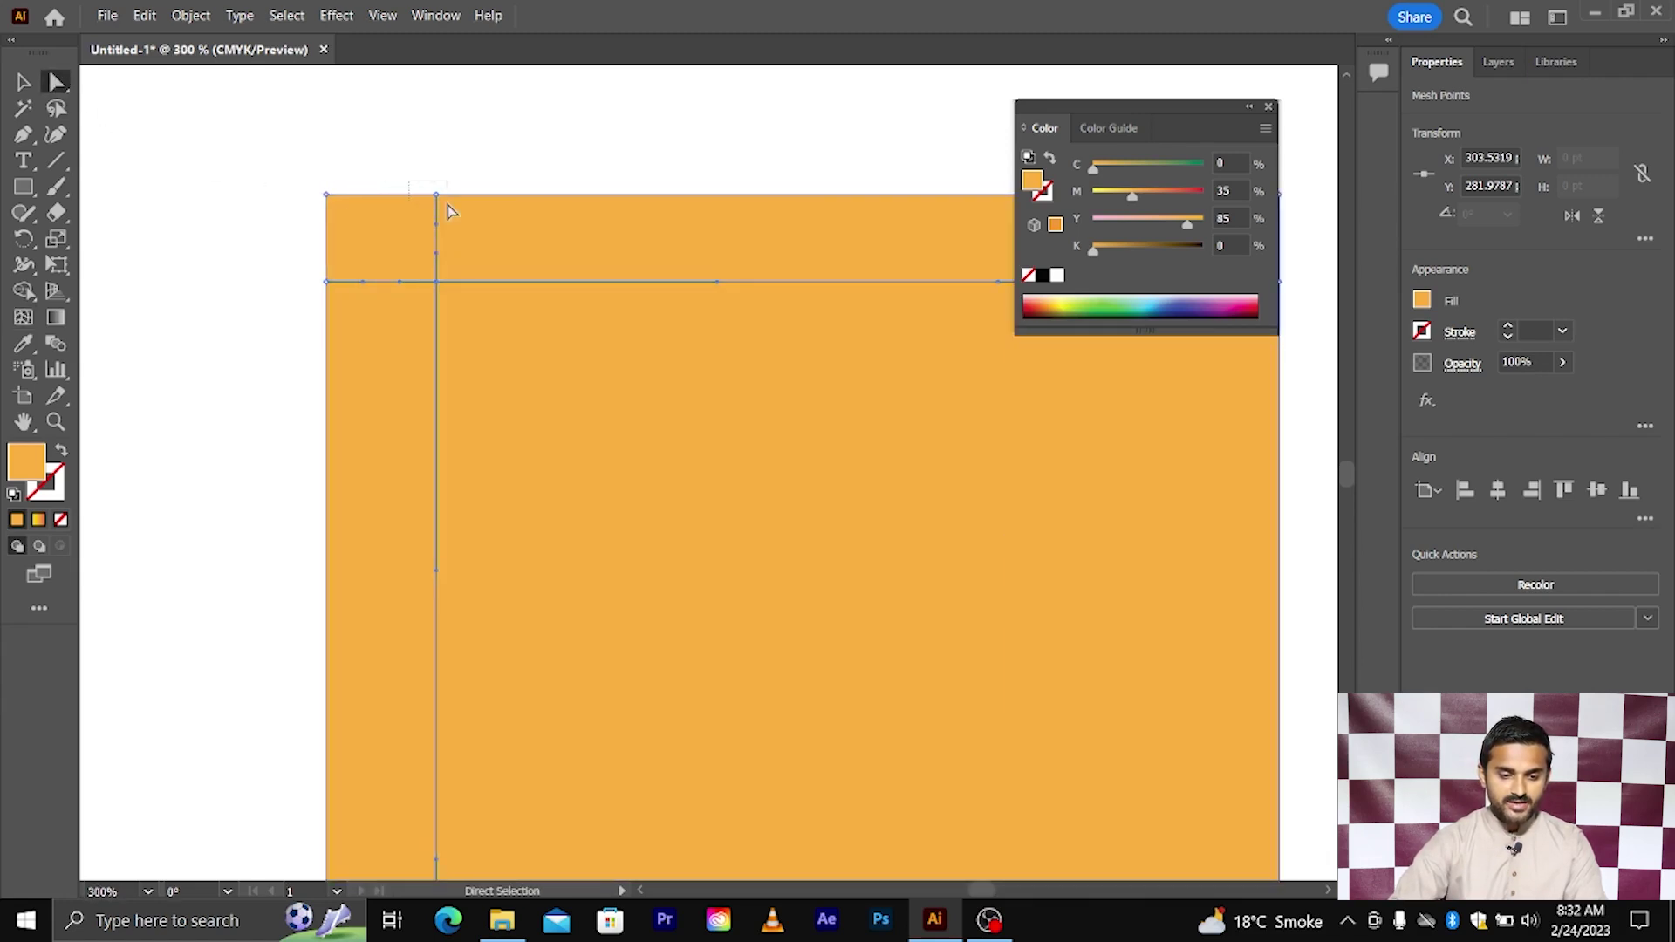
pyautogui.moveTo(447, 209); pyautogui.dragTo(448, 211)
pyautogui.click(316, 280)
pyautogui.scroll(-5, 346, 303)
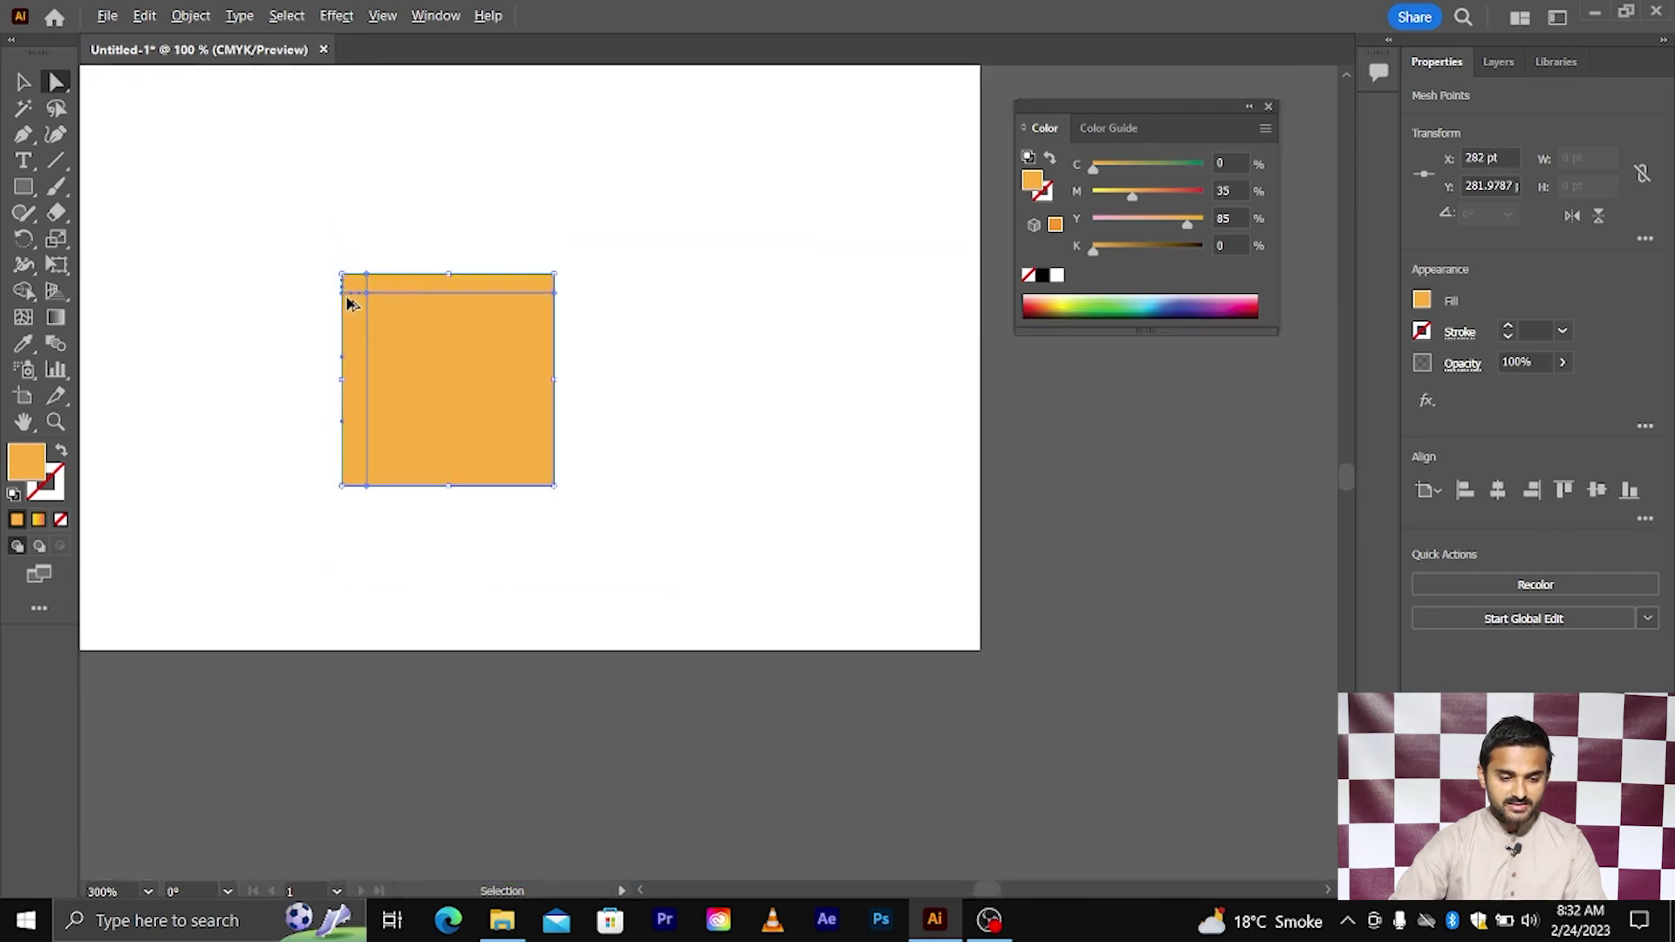
pyautogui.scroll(3, 364, 497)
pyautogui.moveTo(361, 491); pyautogui.dragTo(392, 469)
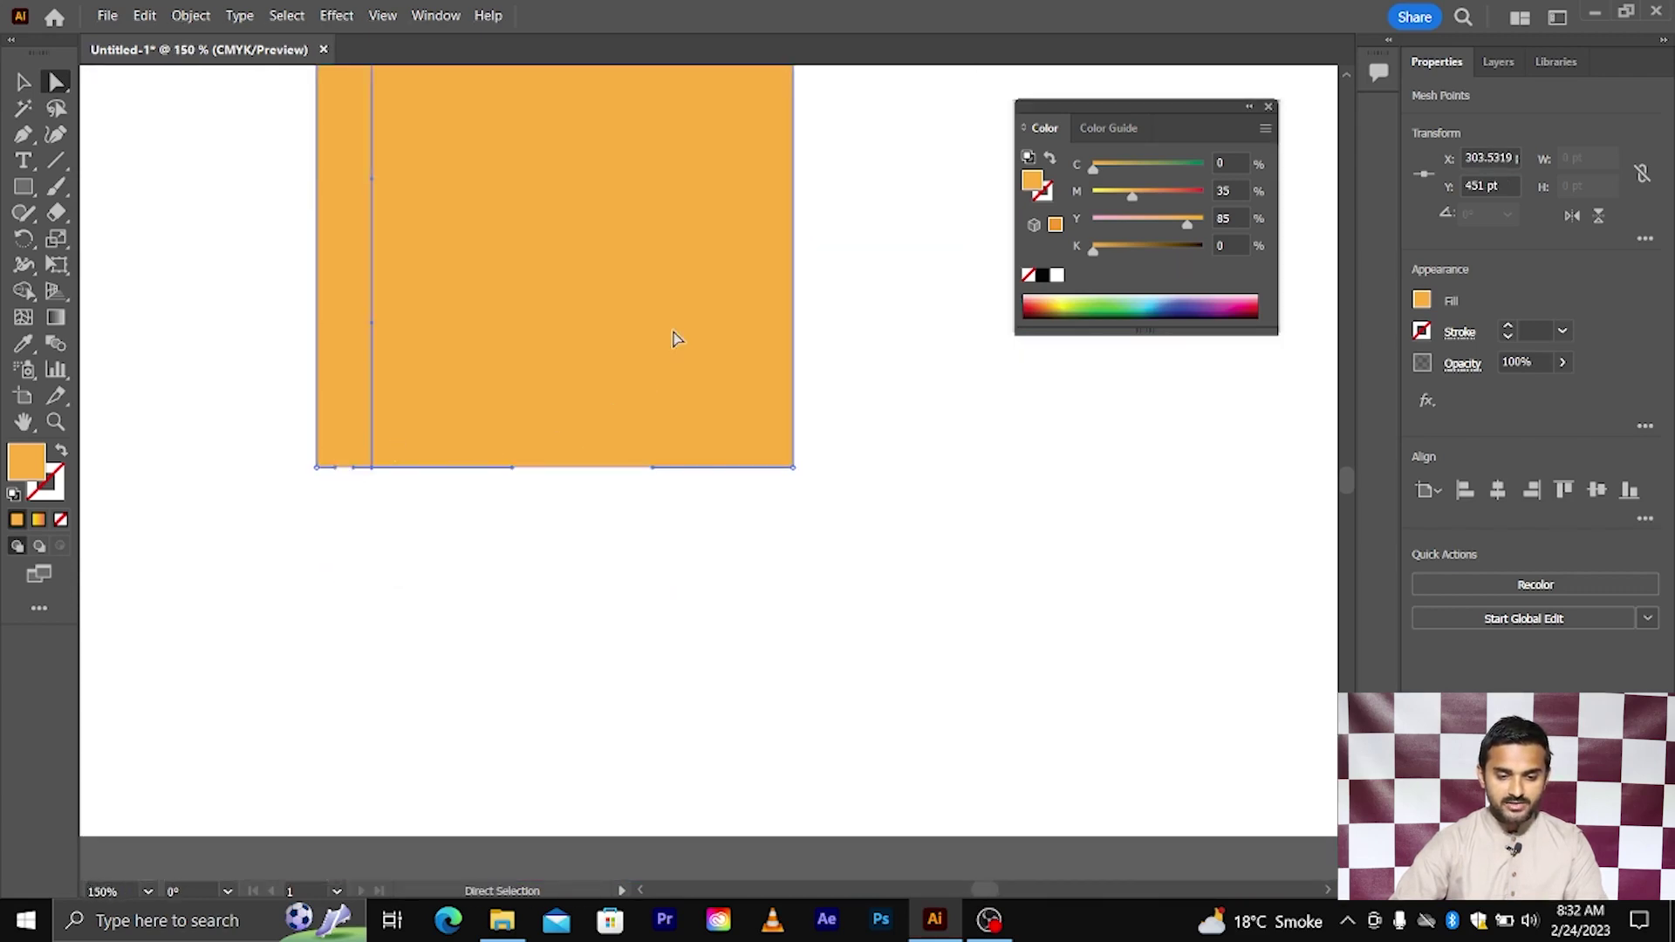
pyautogui.scroll(3, 672, 340)
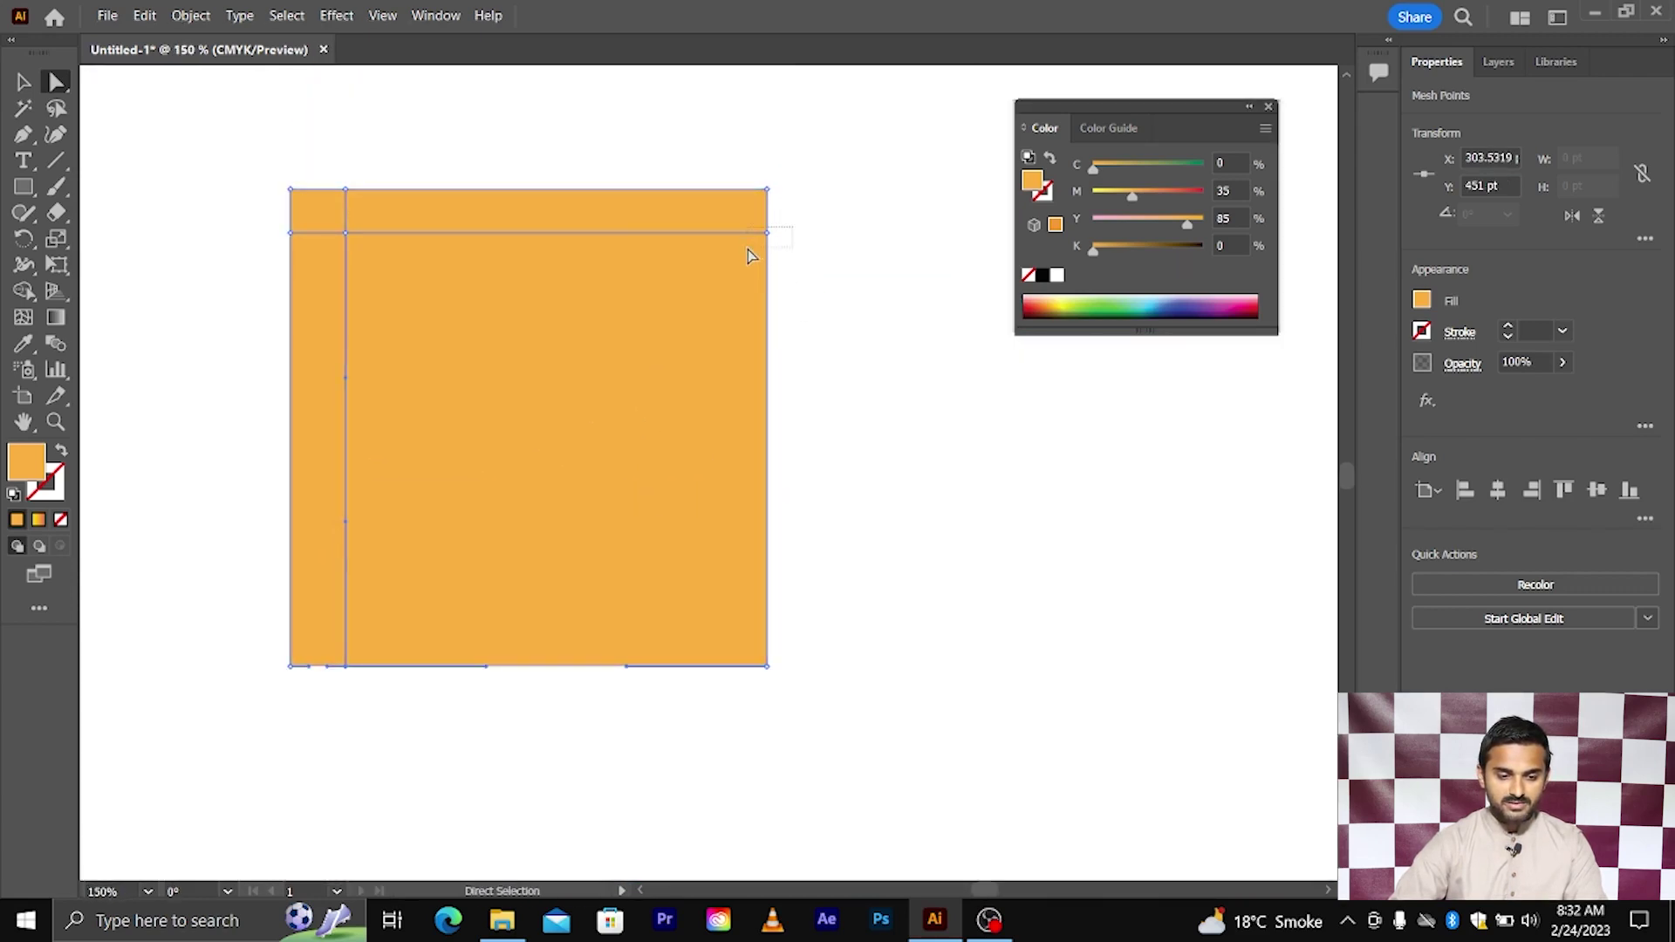
pyautogui.moveTo(759, 249); pyautogui.dragTo(747, 249)
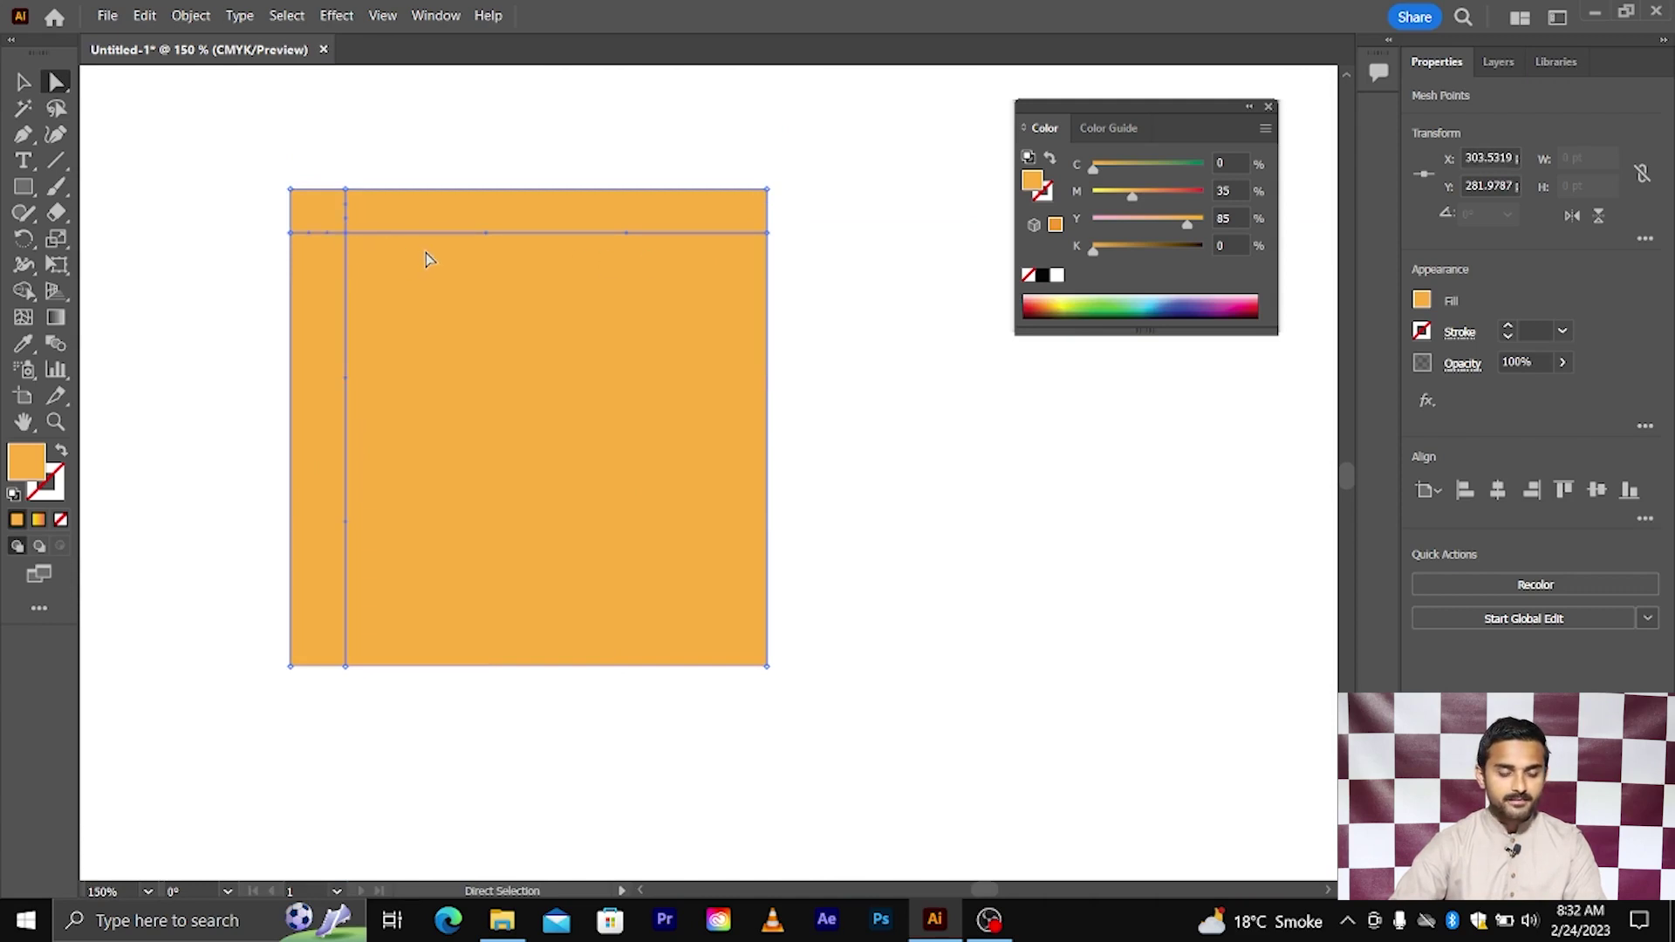
pyautogui.click(362, 138)
# - Add mesh lines near the bottom-right corner and marquee-select the top-edge mesh points
pyautogui.click(26, 318)
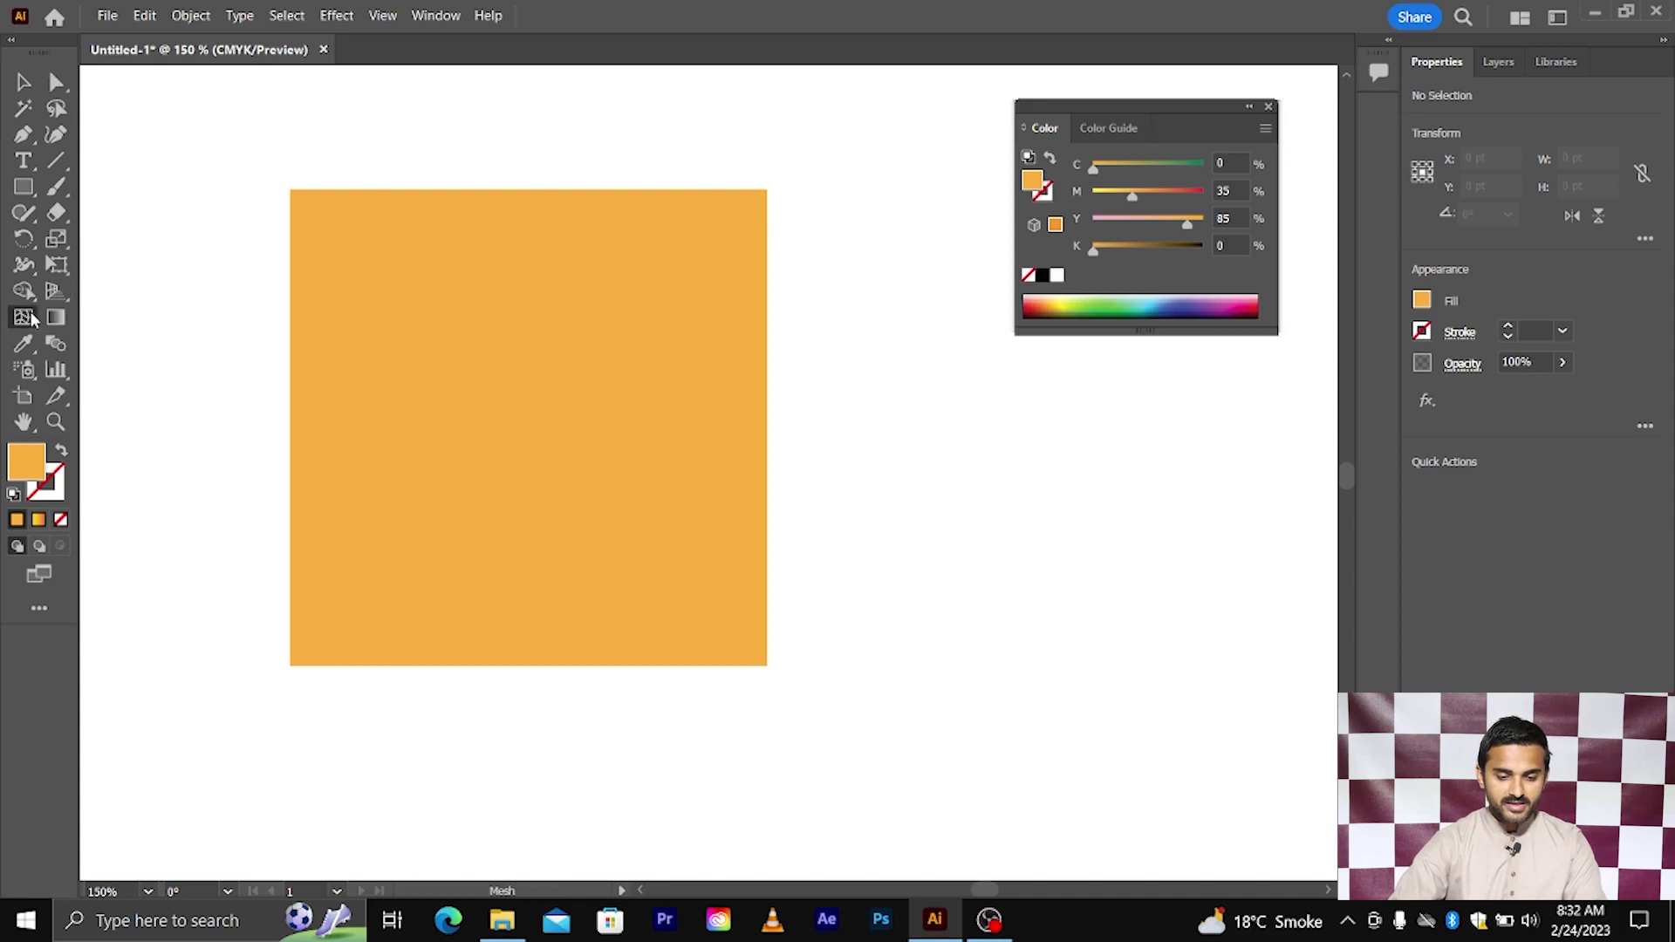
pyautogui.click(710, 618)
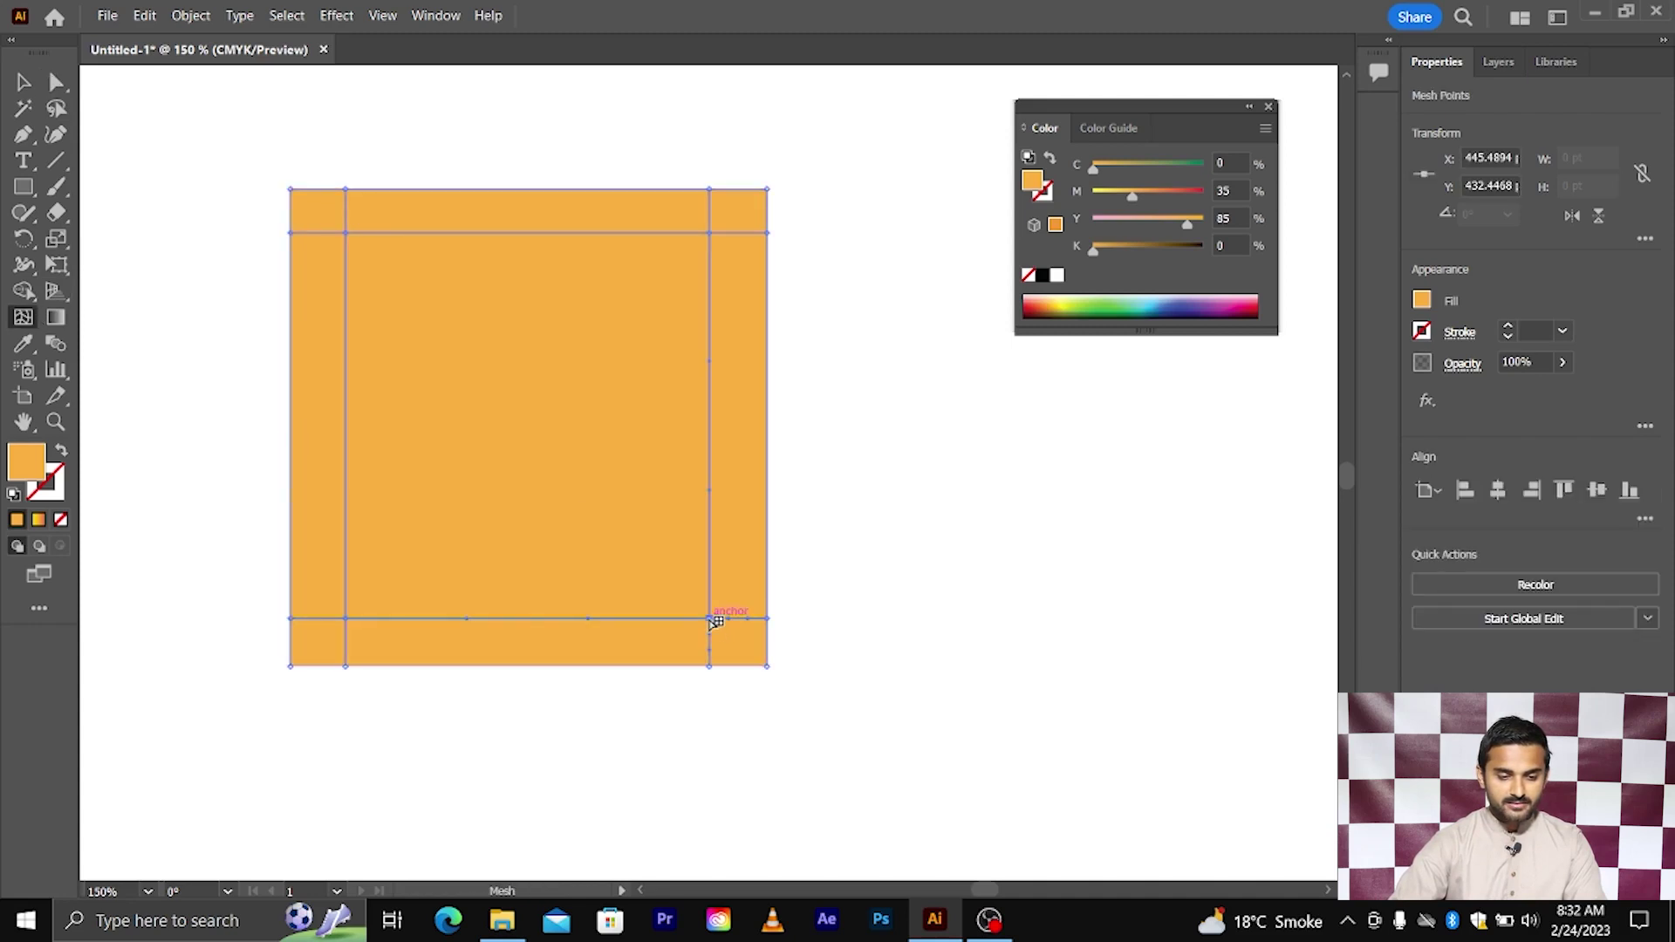
pyautogui.click(62, 83)
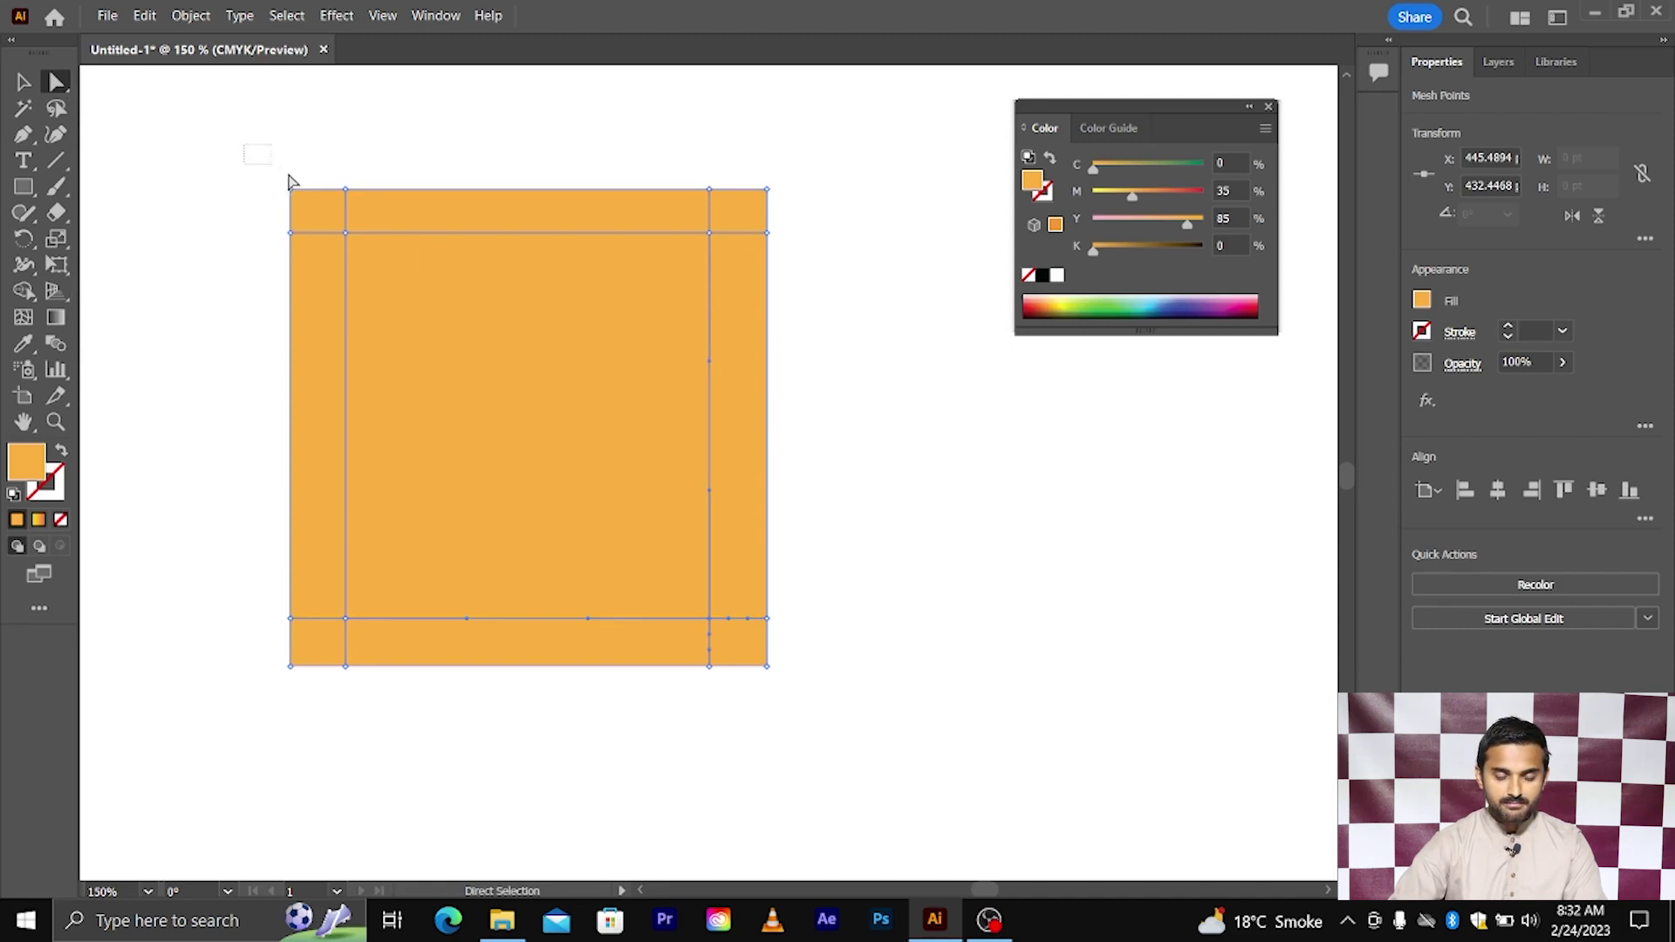
pyautogui.moveTo(291, 181)
pyautogui.mouseDown()
pyautogui.moveTo(343, 199)
pyautogui.moveTo(334, 183)
pyautogui.mouseUp()
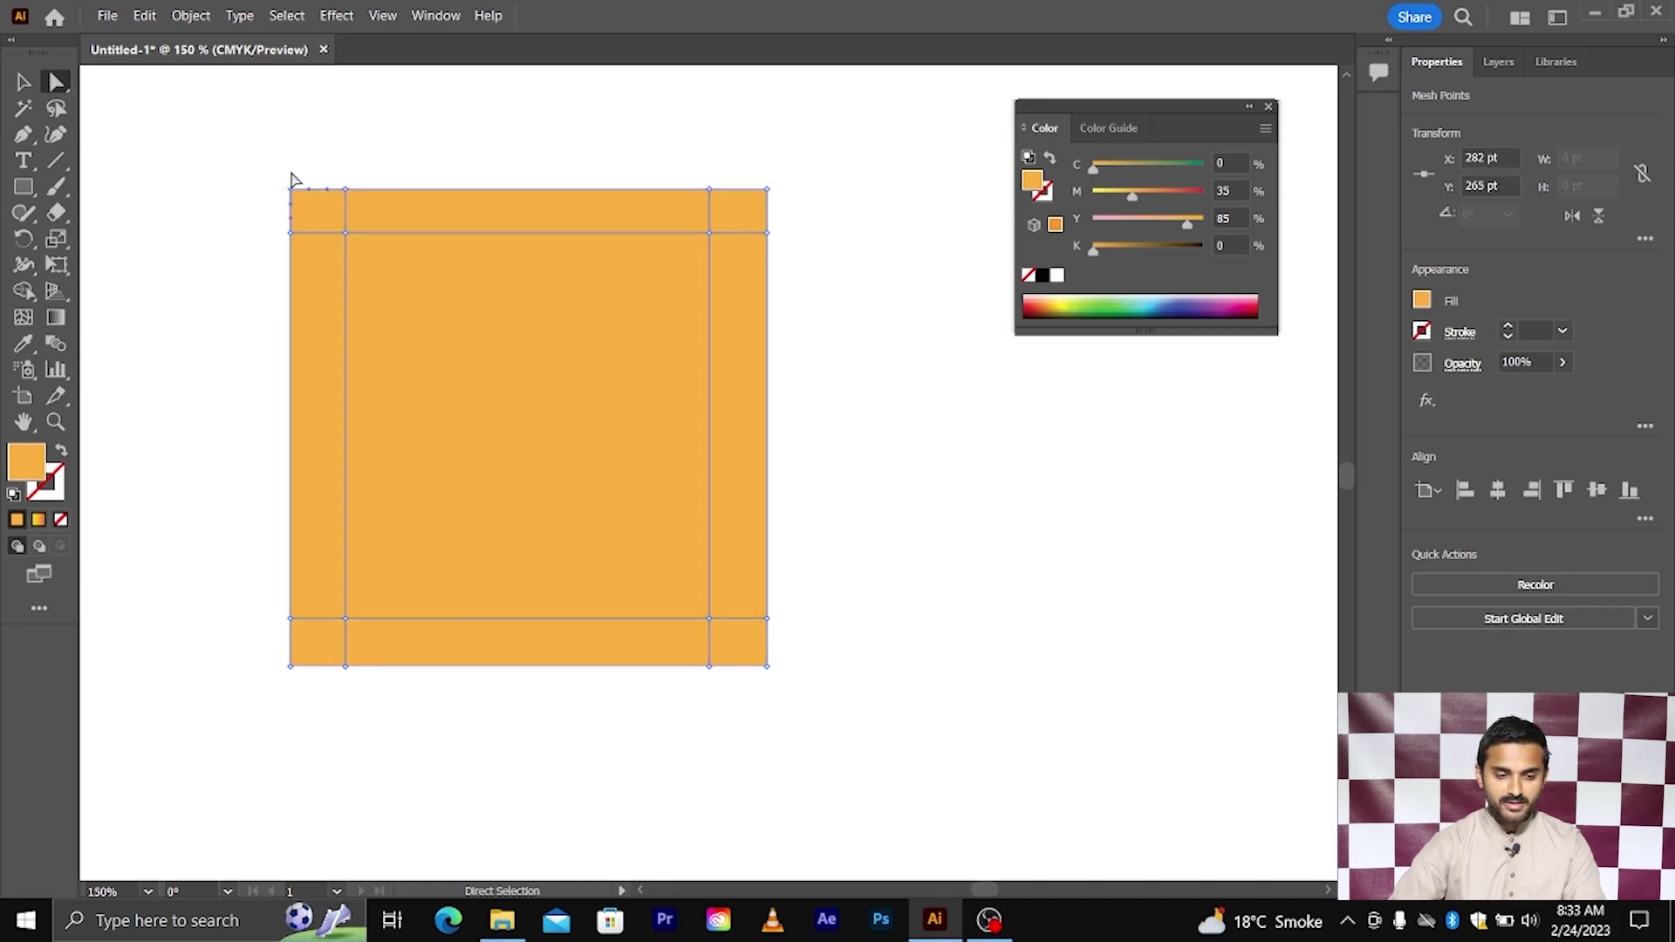
pyautogui.moveTo(271, 172)
pyautogui.mouseDown()
pyautogui.moveTo(886, 214)
pyautogui.moveTo(756, 723)
pyautogui.mouseUp()
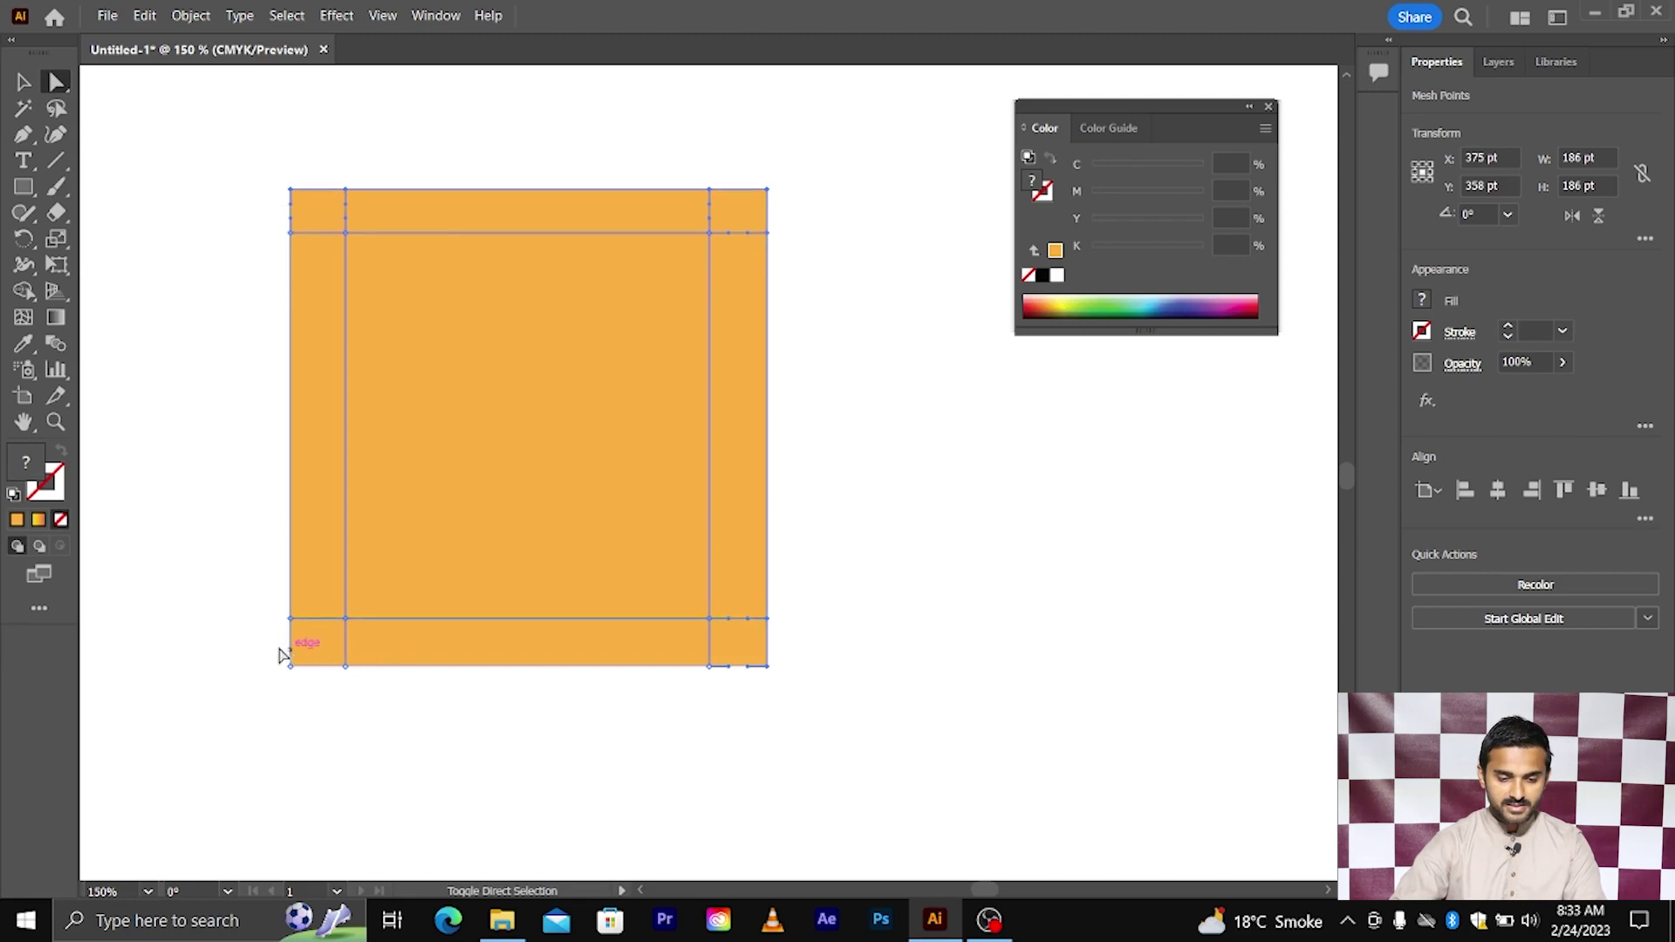
# - Add the right and left edge mesh points to the selection and colour them red-orange (C0 M80 Y95 K0)
pyautogui.moveTo(266, 641)
pyautogui.mouseDown()
pyautogui.moveTo(390, 690)
pyautogui.moveTo(728, 747)
pyautogui.mouseUp()
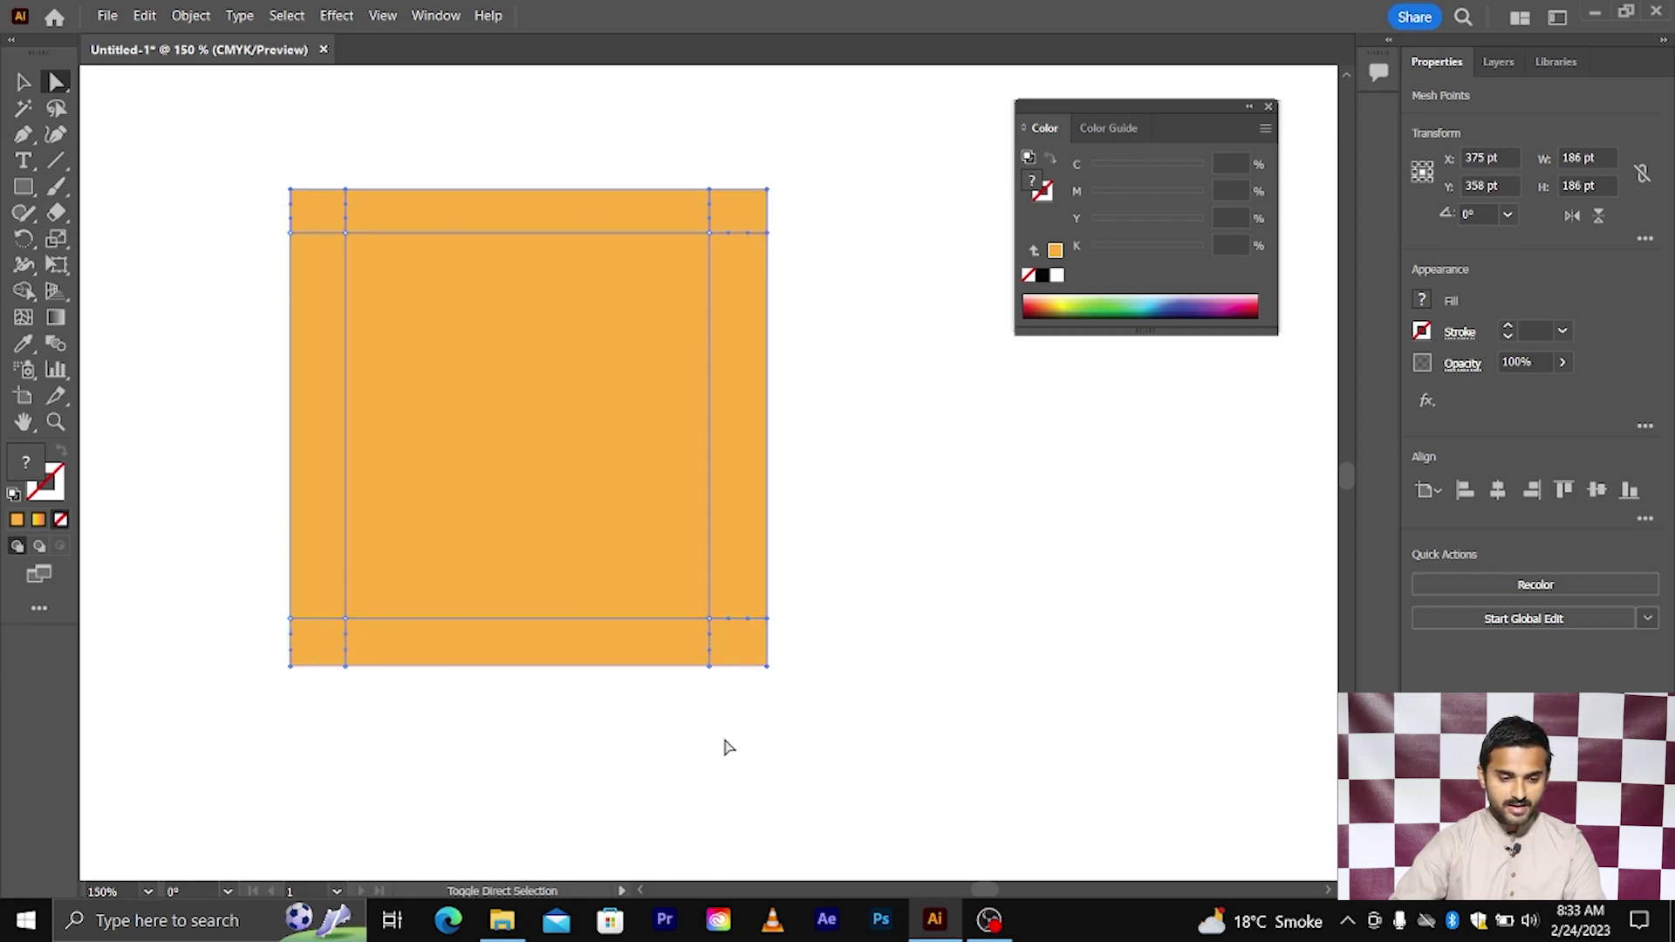
pyautogui.moveTo(281, 247)
pyautogui.mouseDown()
pyautogui.moveTo(317, 456)
pyautogui.moveTo(318, 632)
pyautogui.mouseUp()
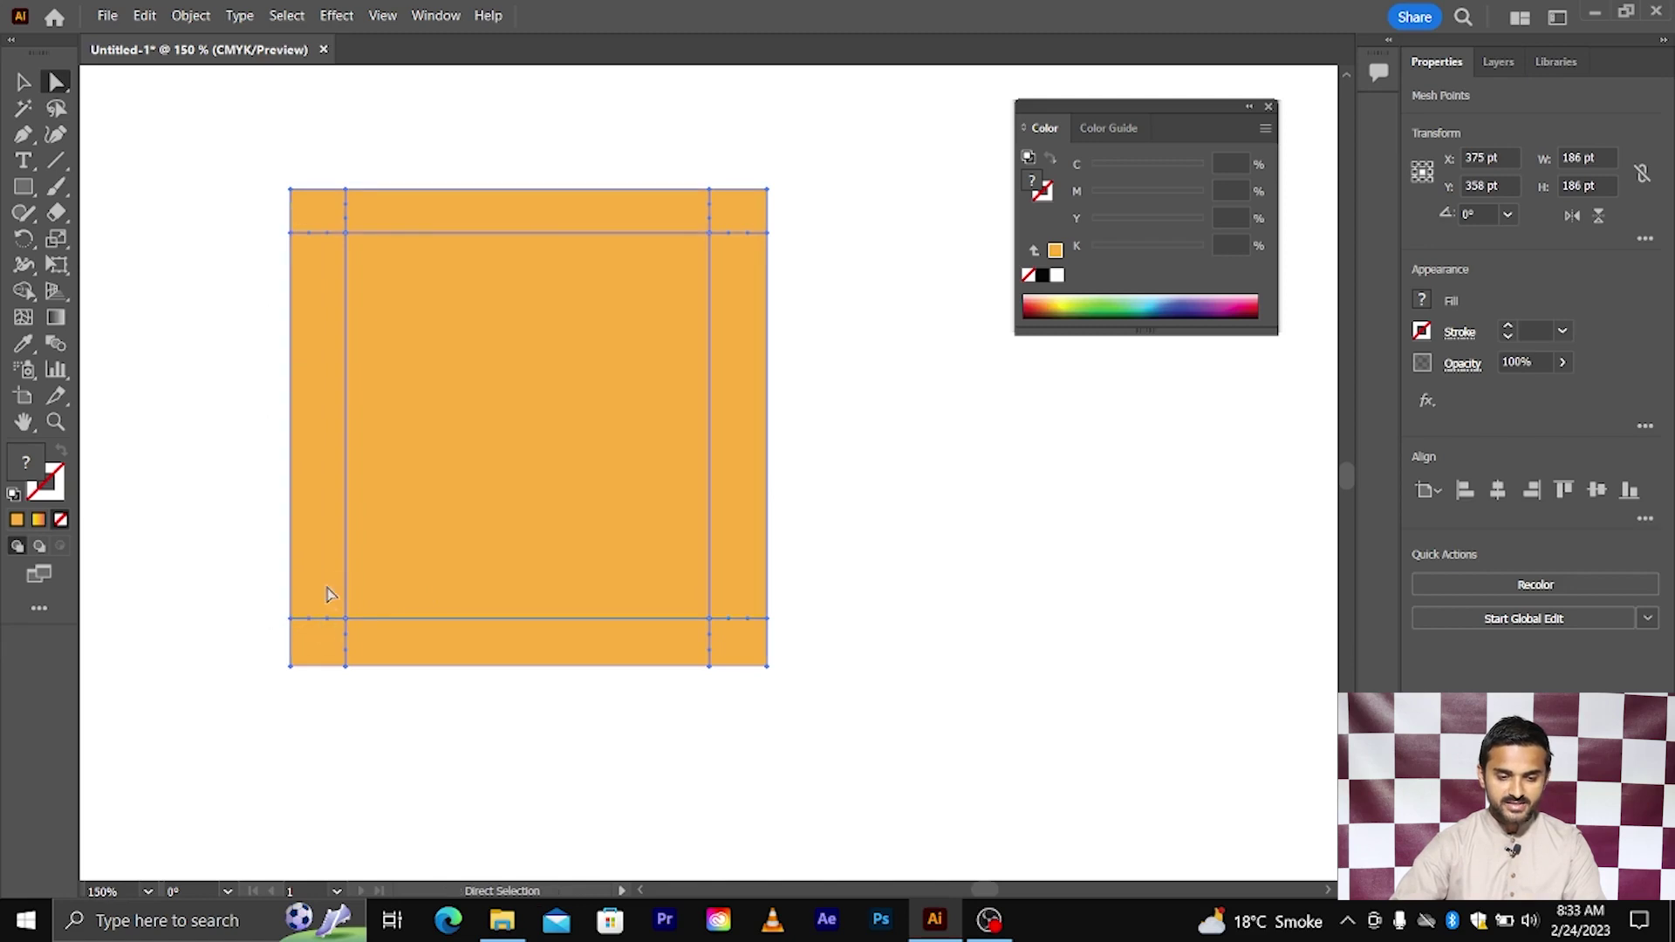
pyautogui.click(1422, 302)
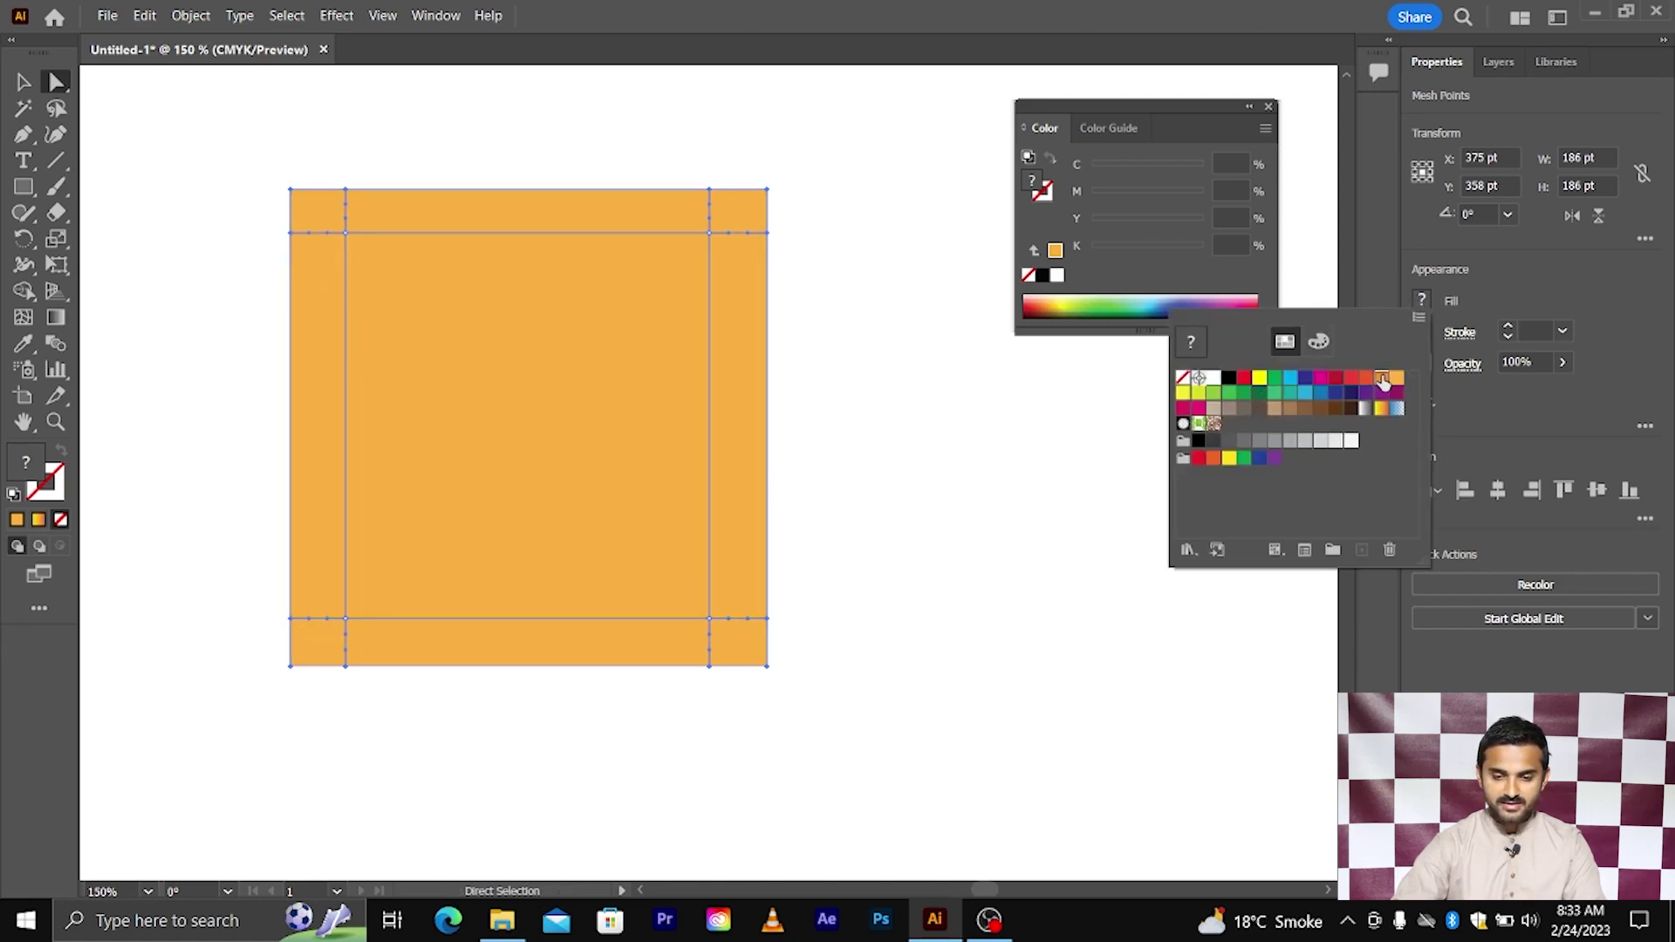
pyautogui.click(1382, 378)
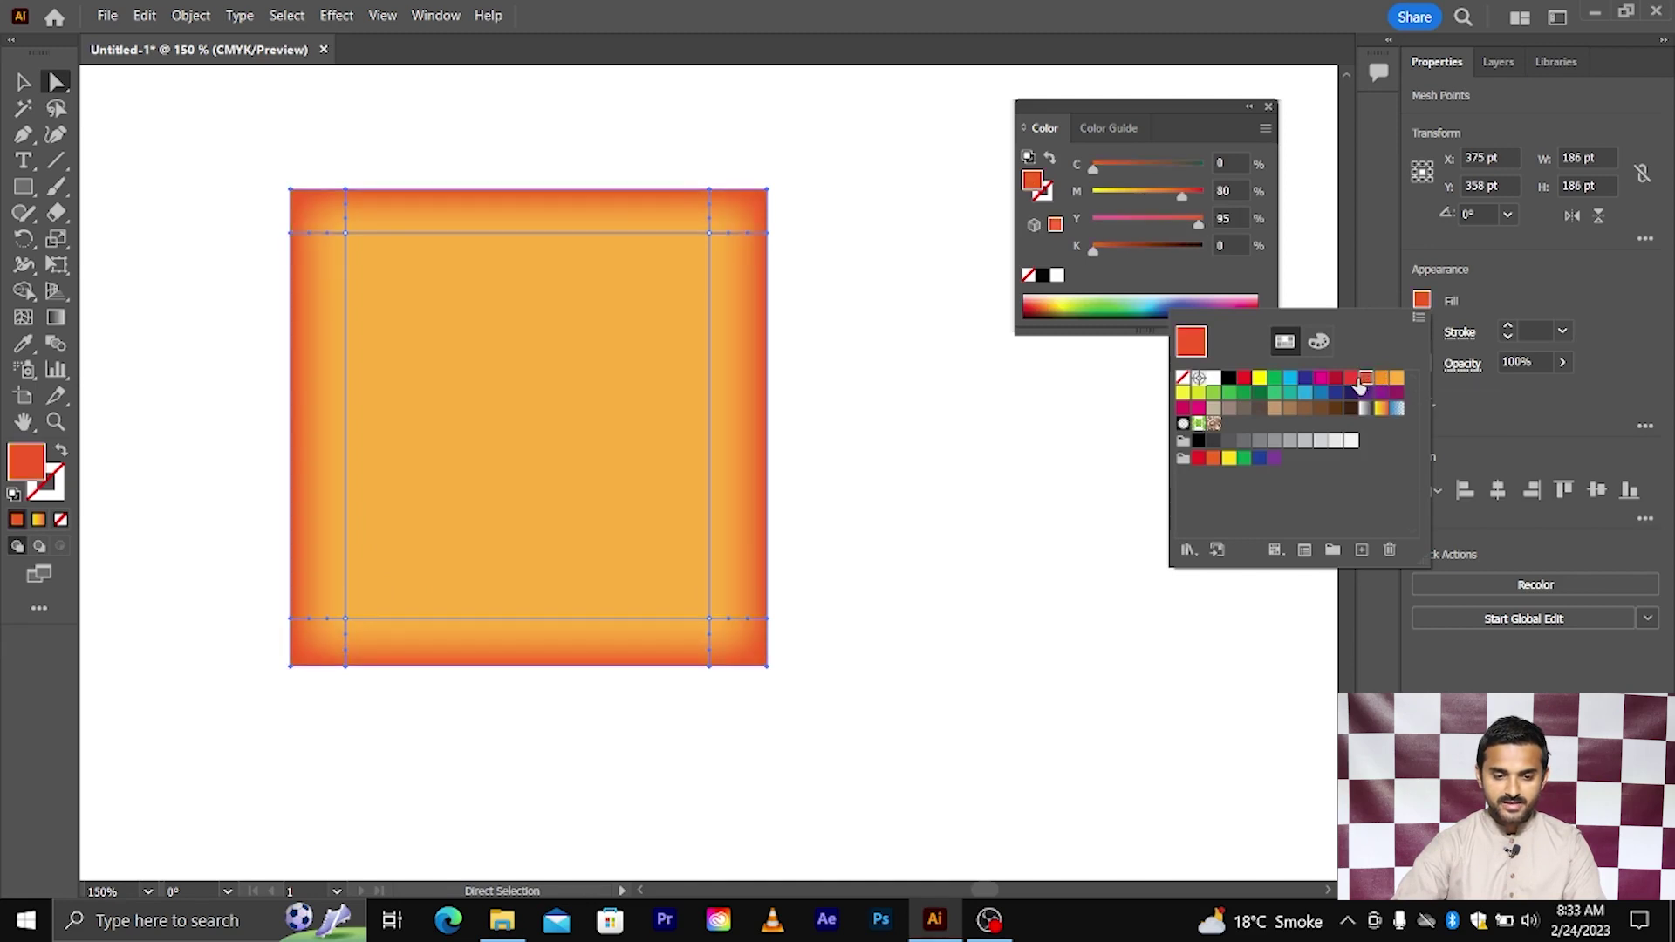
pyautogui.click(1353, 378)
pyautogui.click(1366, 379)
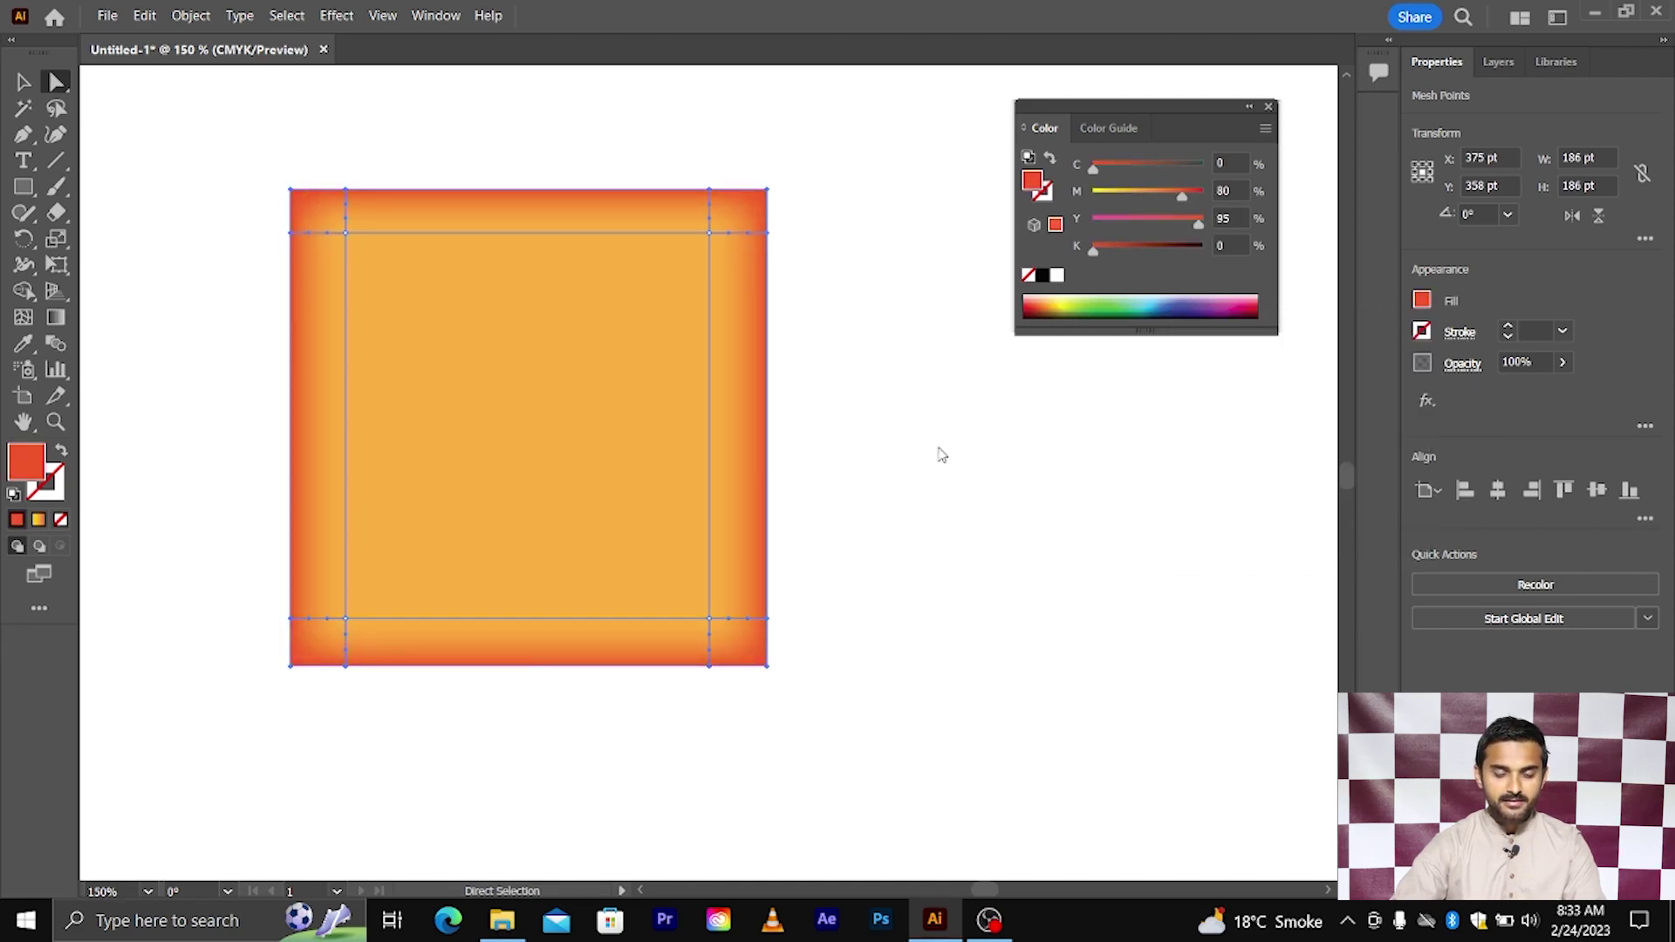
pyautogui.press('v')
pyautogui.hotkey('ctrl', '1')
pyautogui.press('a')
pyautogui.scroll(1, 850, 453)
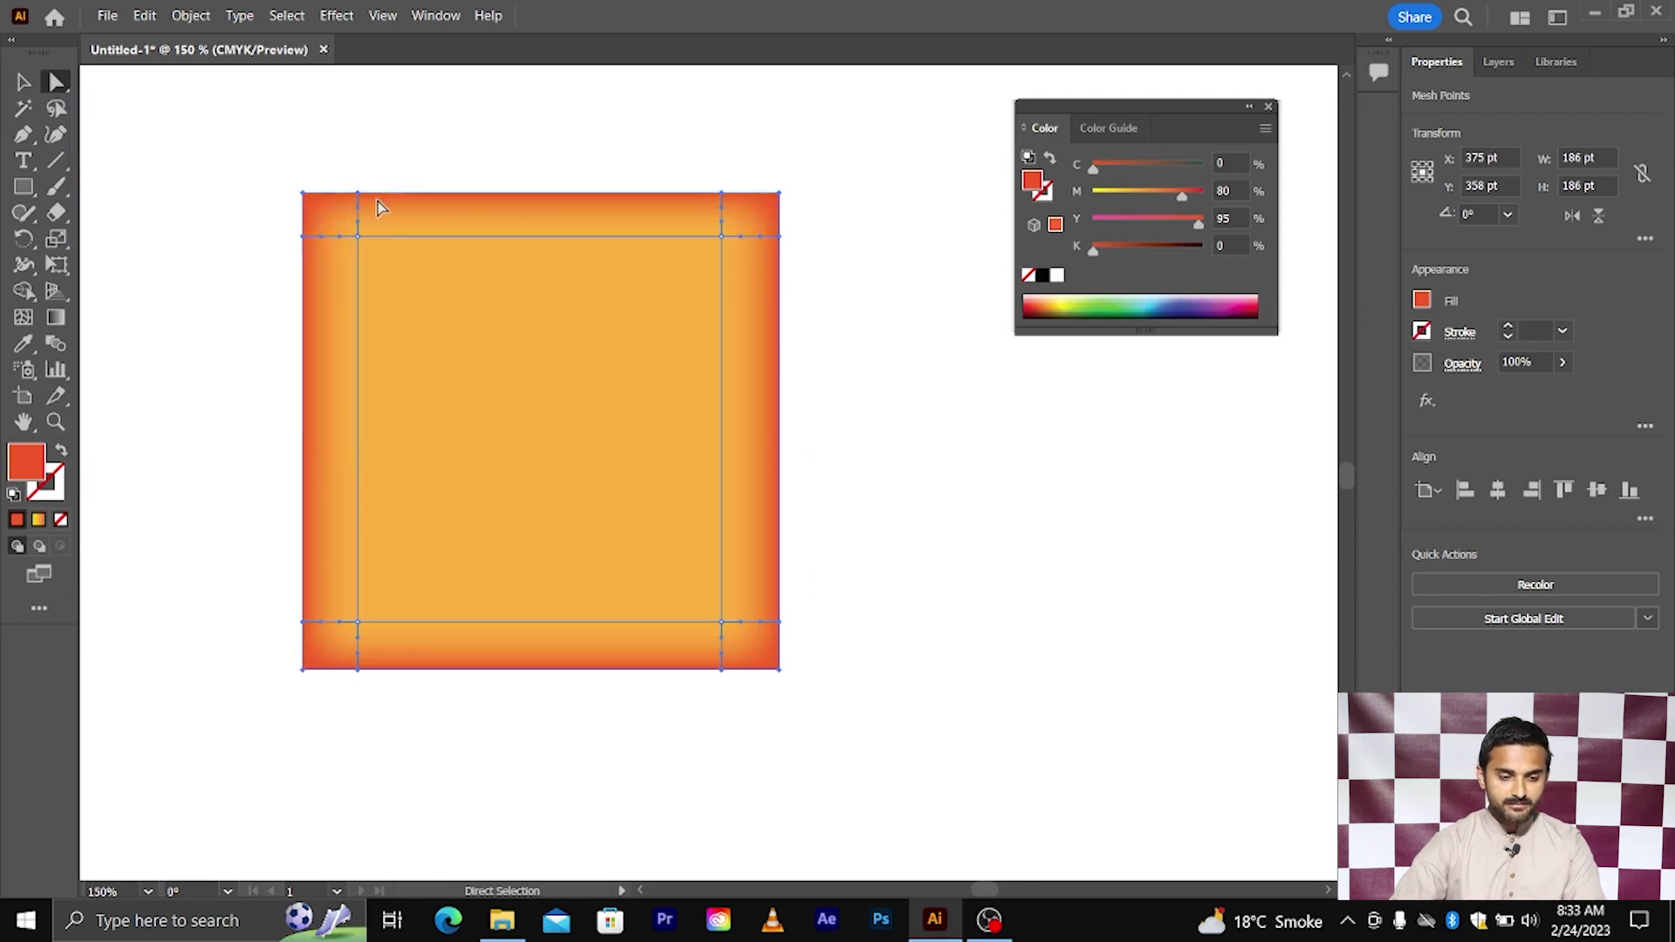
# - Drag the top-left, bottom-right and top-right inner mesh points inward to warp the mesh
pyautogui.scroll(1, 353, 247)
pyautogui.scroll(1, 353, 247)
pyautogui.scroll(-1, 366, 240)
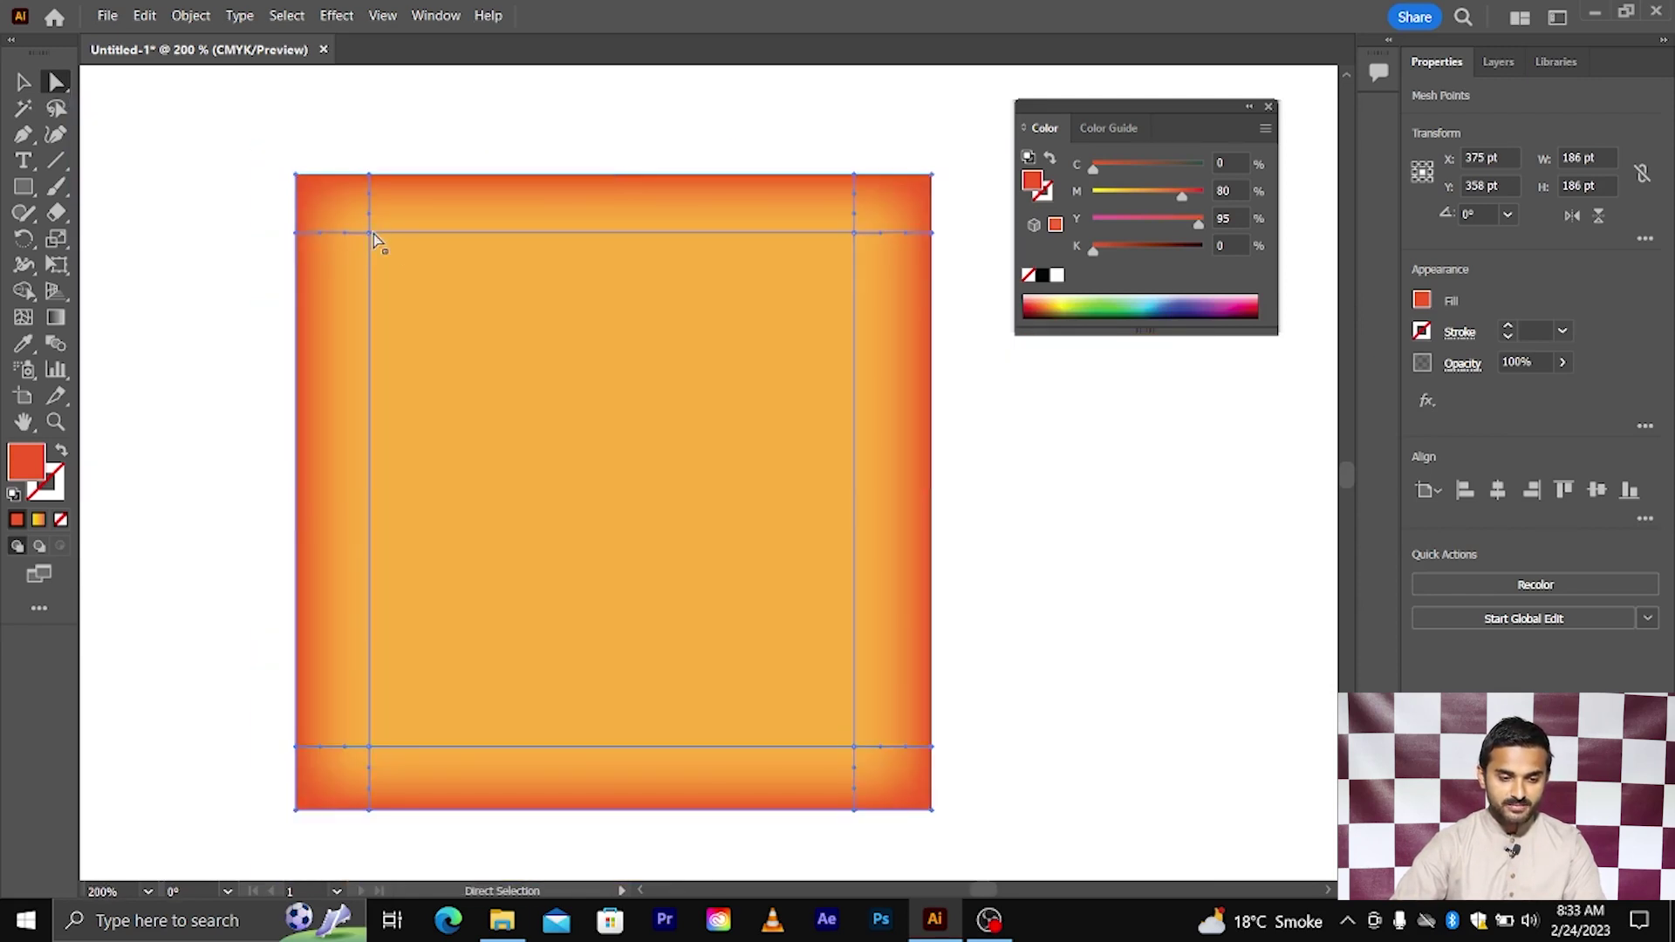
pyautogui.click(369, 234)
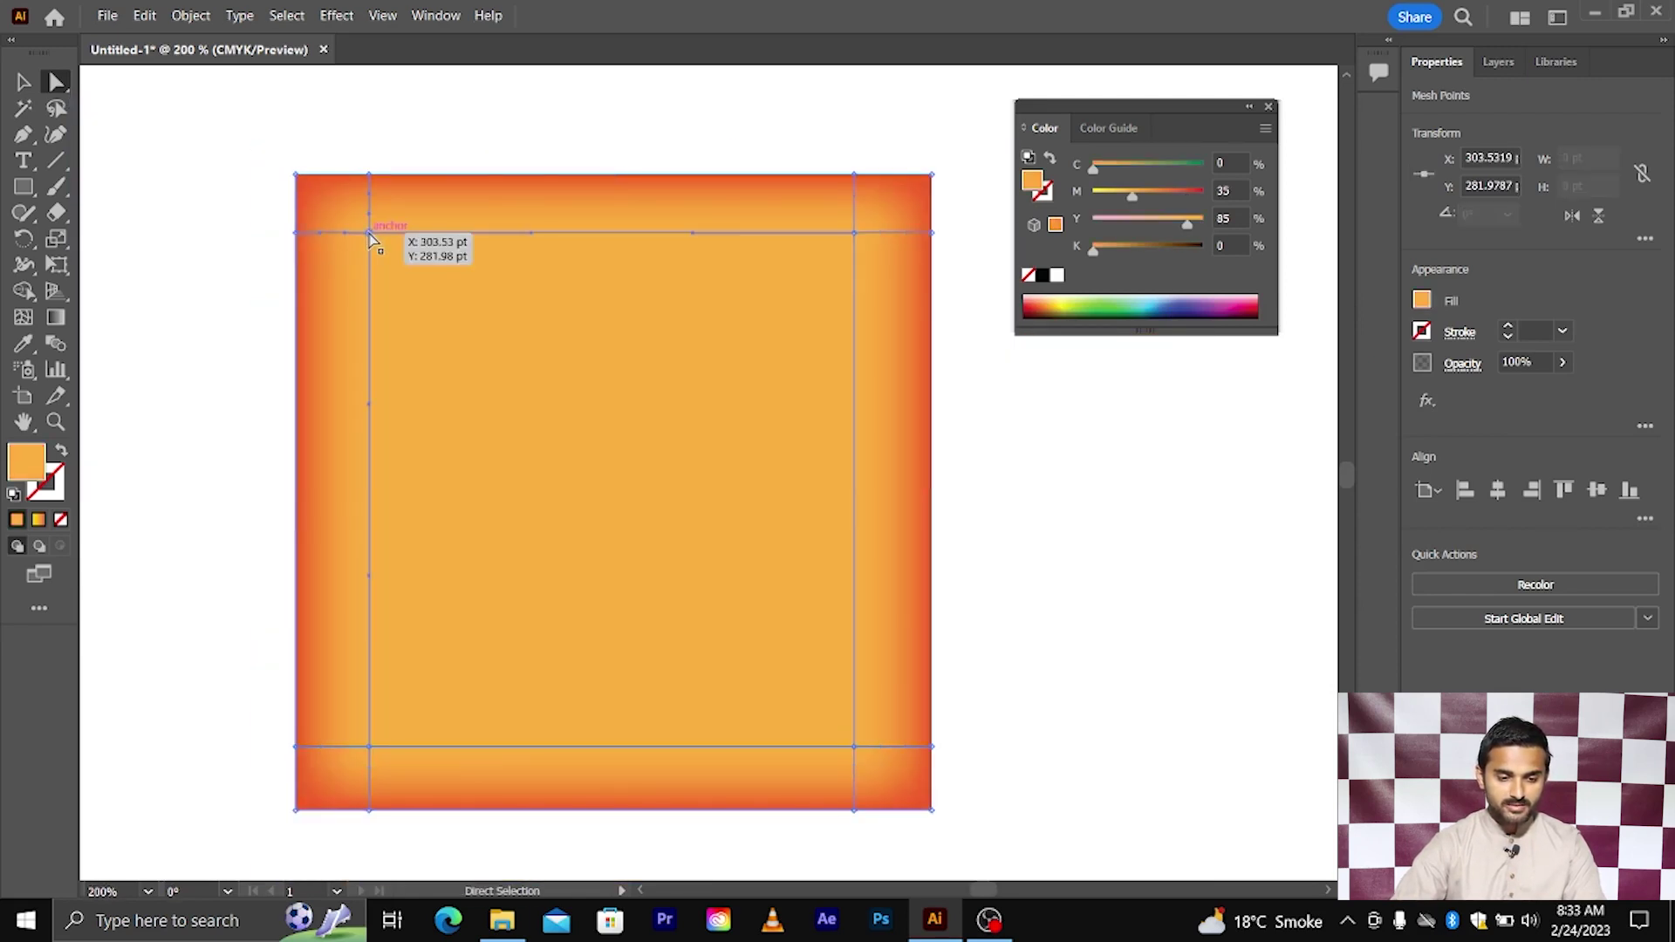
pyautogui.moveTo(369, 234); pyautogui.dragTo(568, 448)
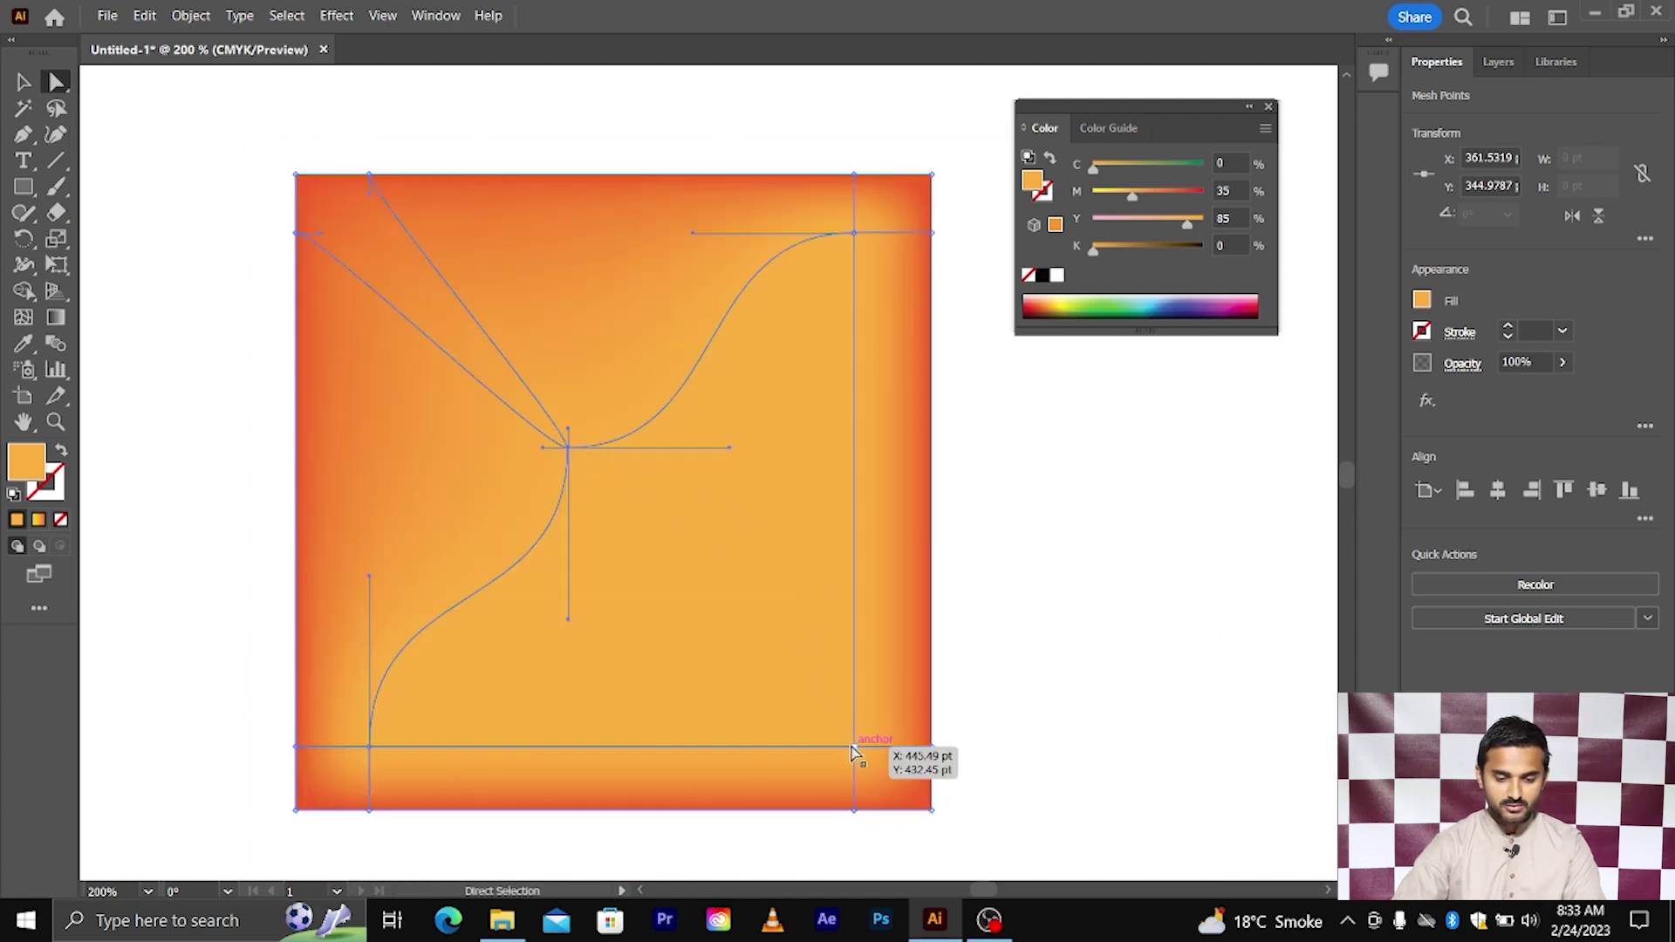
pyautogui.moveTo(854, 747); pyautogui.dragTo(733, 602)
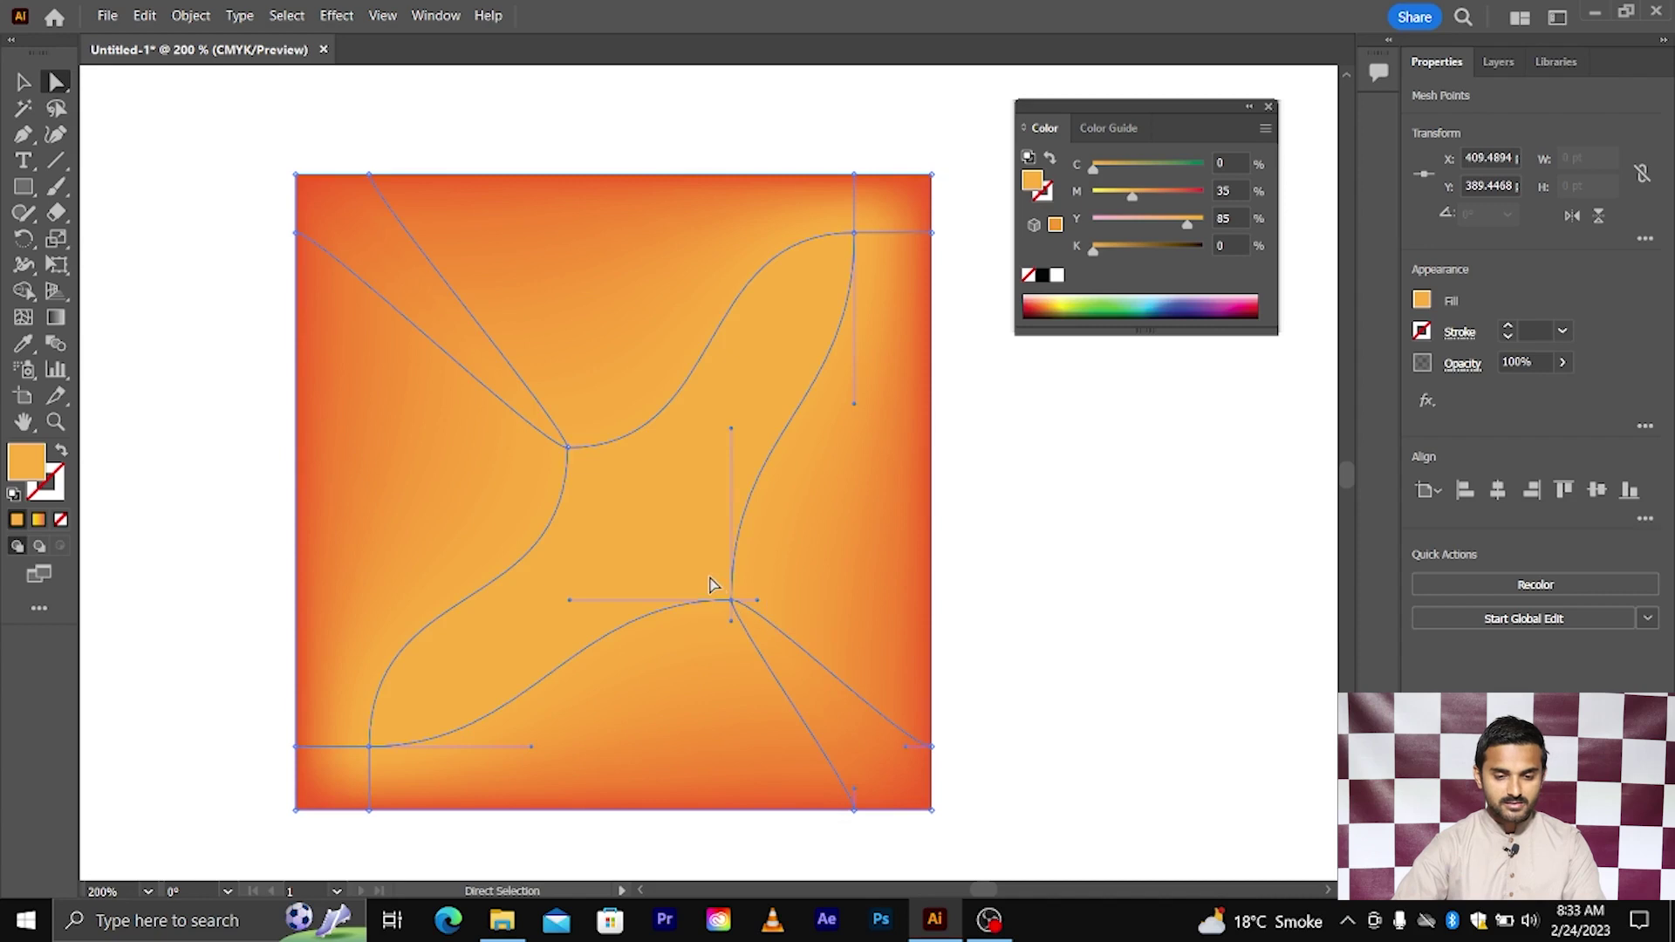
pyautogui.scroll(-1, 851, 283)
pyautogui.moveTo(854, 192); pyautogui.dragTo(752, 331)
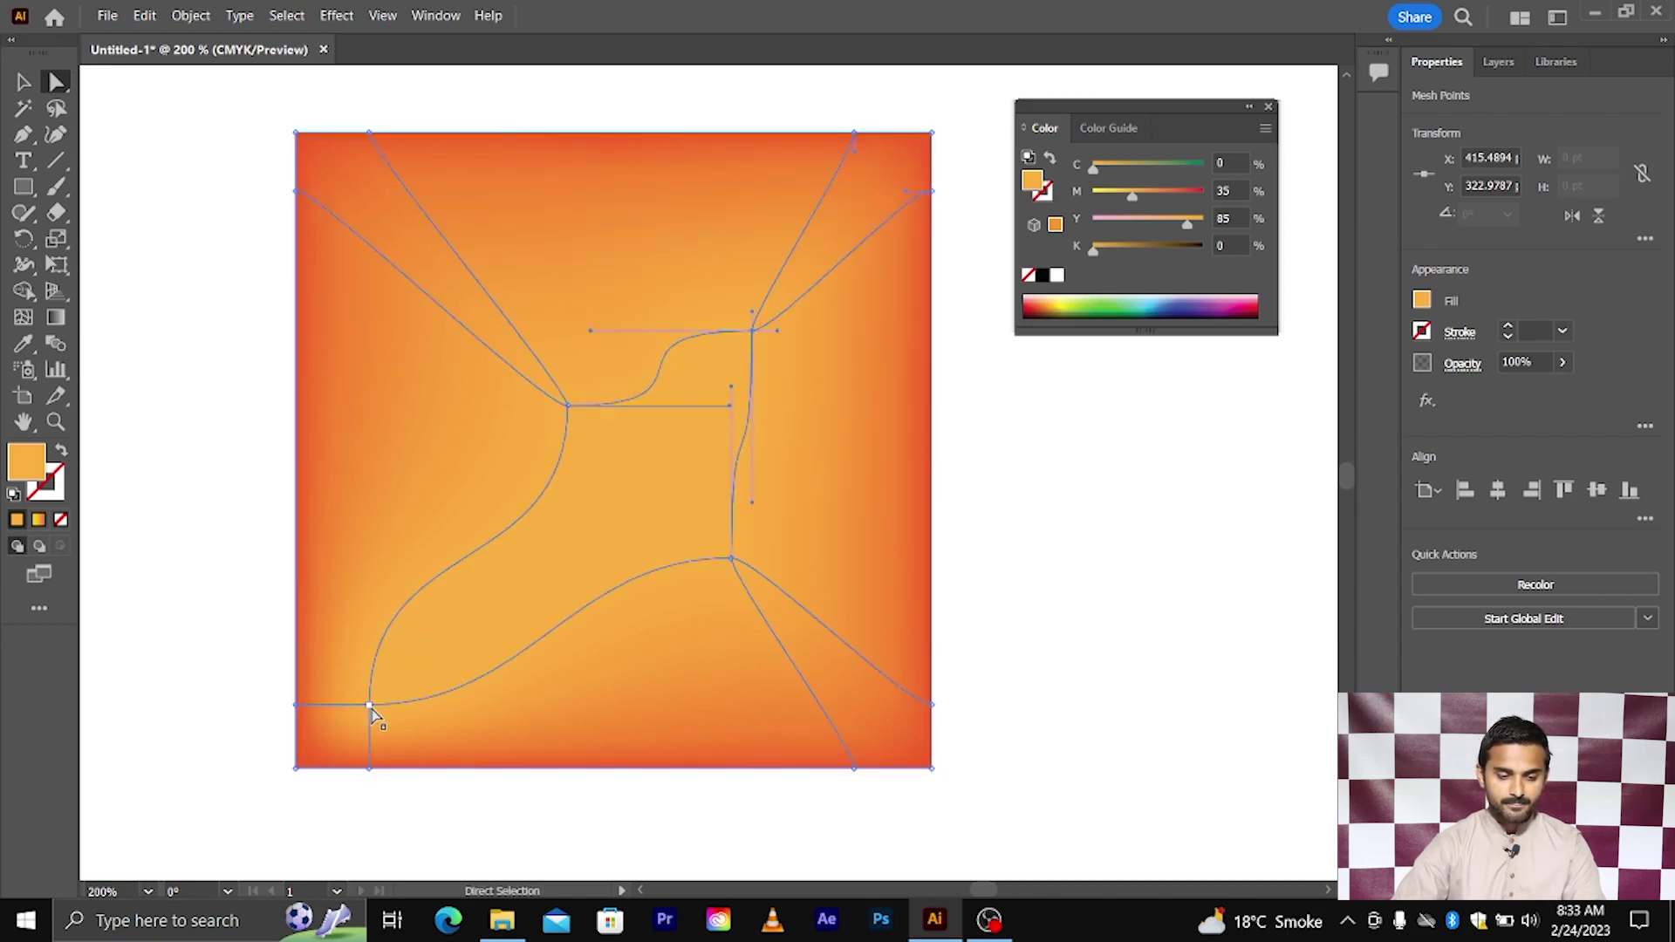
pyautogui.click(371, 706)
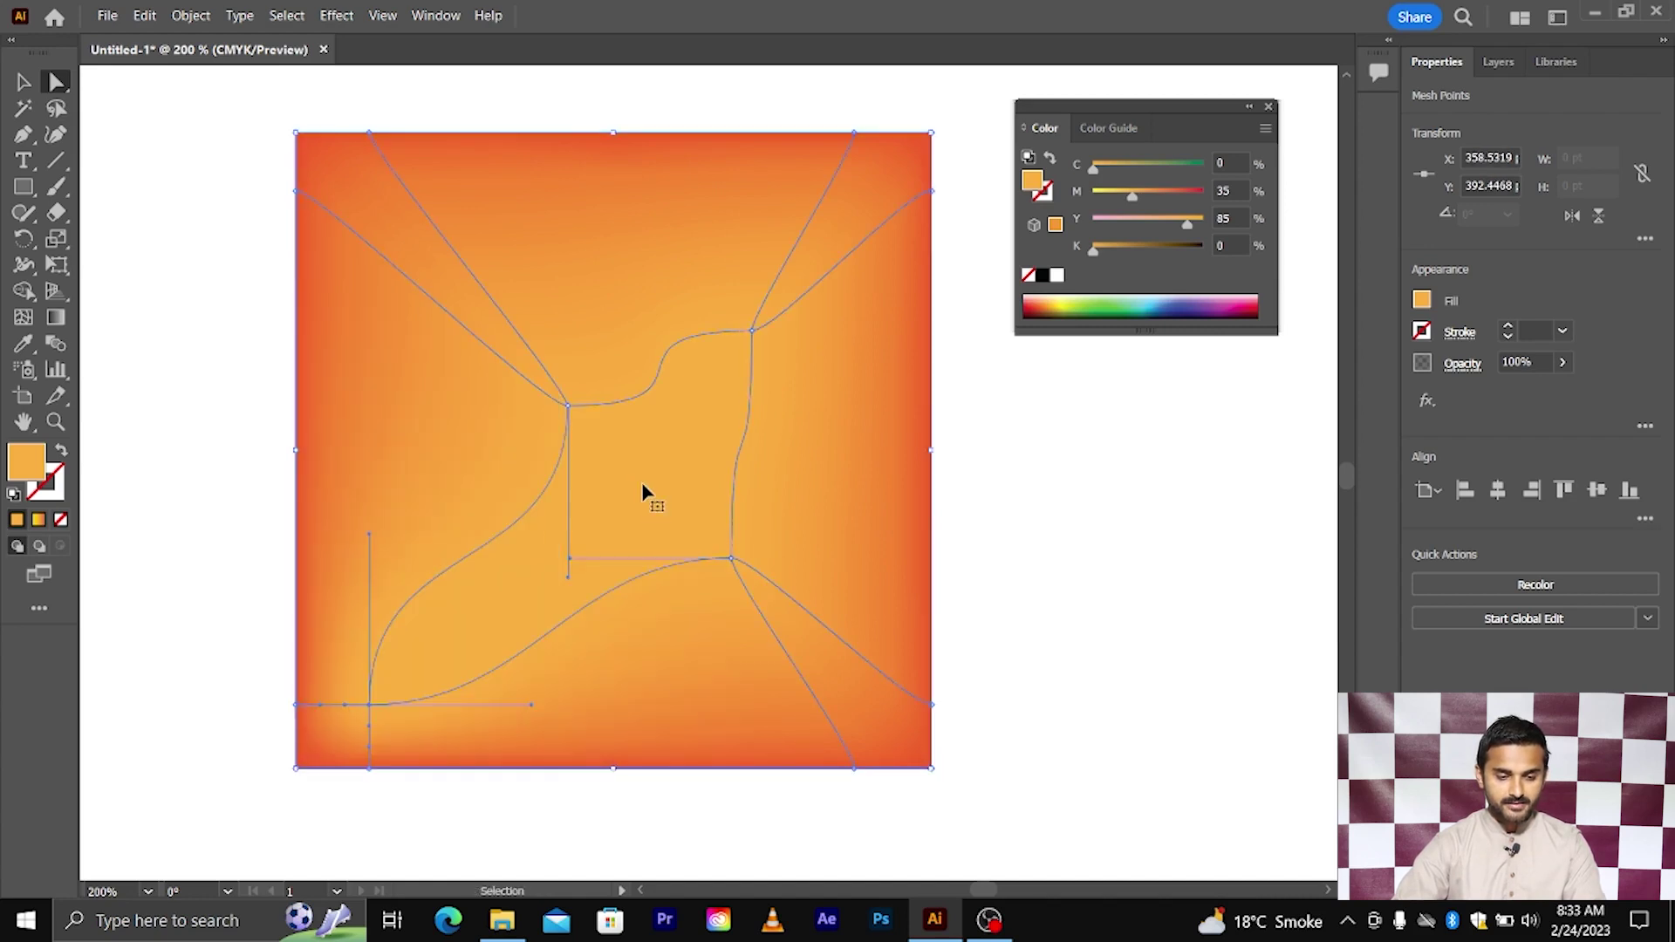
# - Undo the three mesh point moves with Ctrl+Z to restore the straight mesh
pyautogui.hotkey('ctrl', 'z')
pyautogui.hotkey('ctrl', 'z')
pyautogui.hotkey('ctrl', 'z')
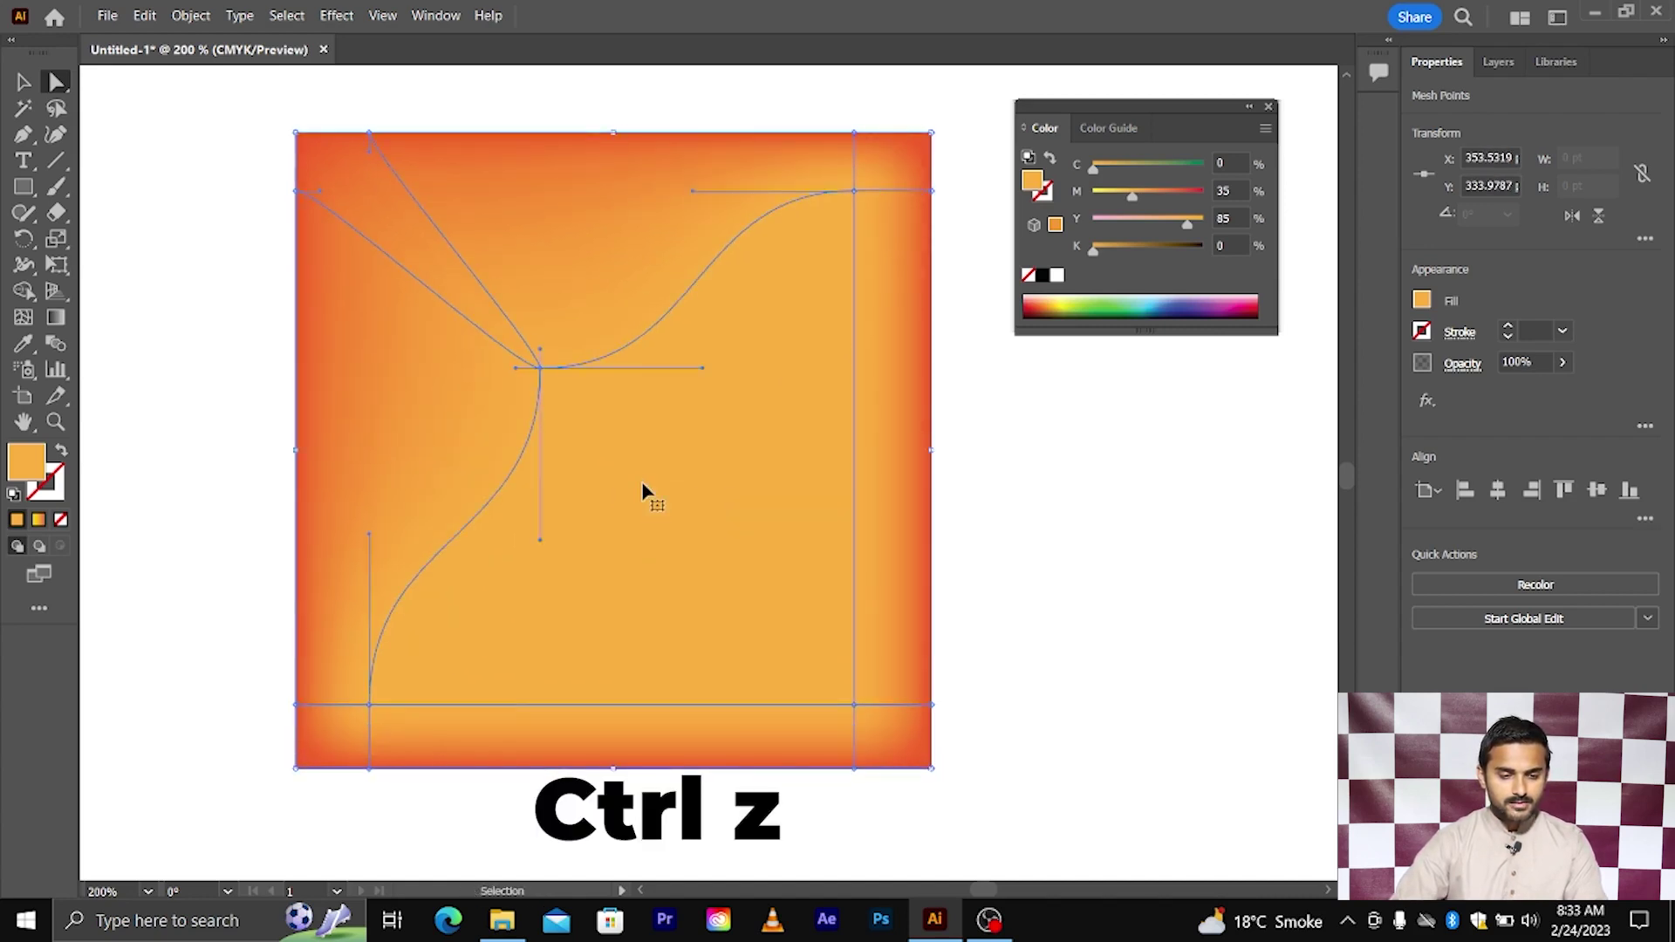
pyautogui.hotkey('ctrl', 'z')
pyautogui.hotkey('ctrl', 'z')
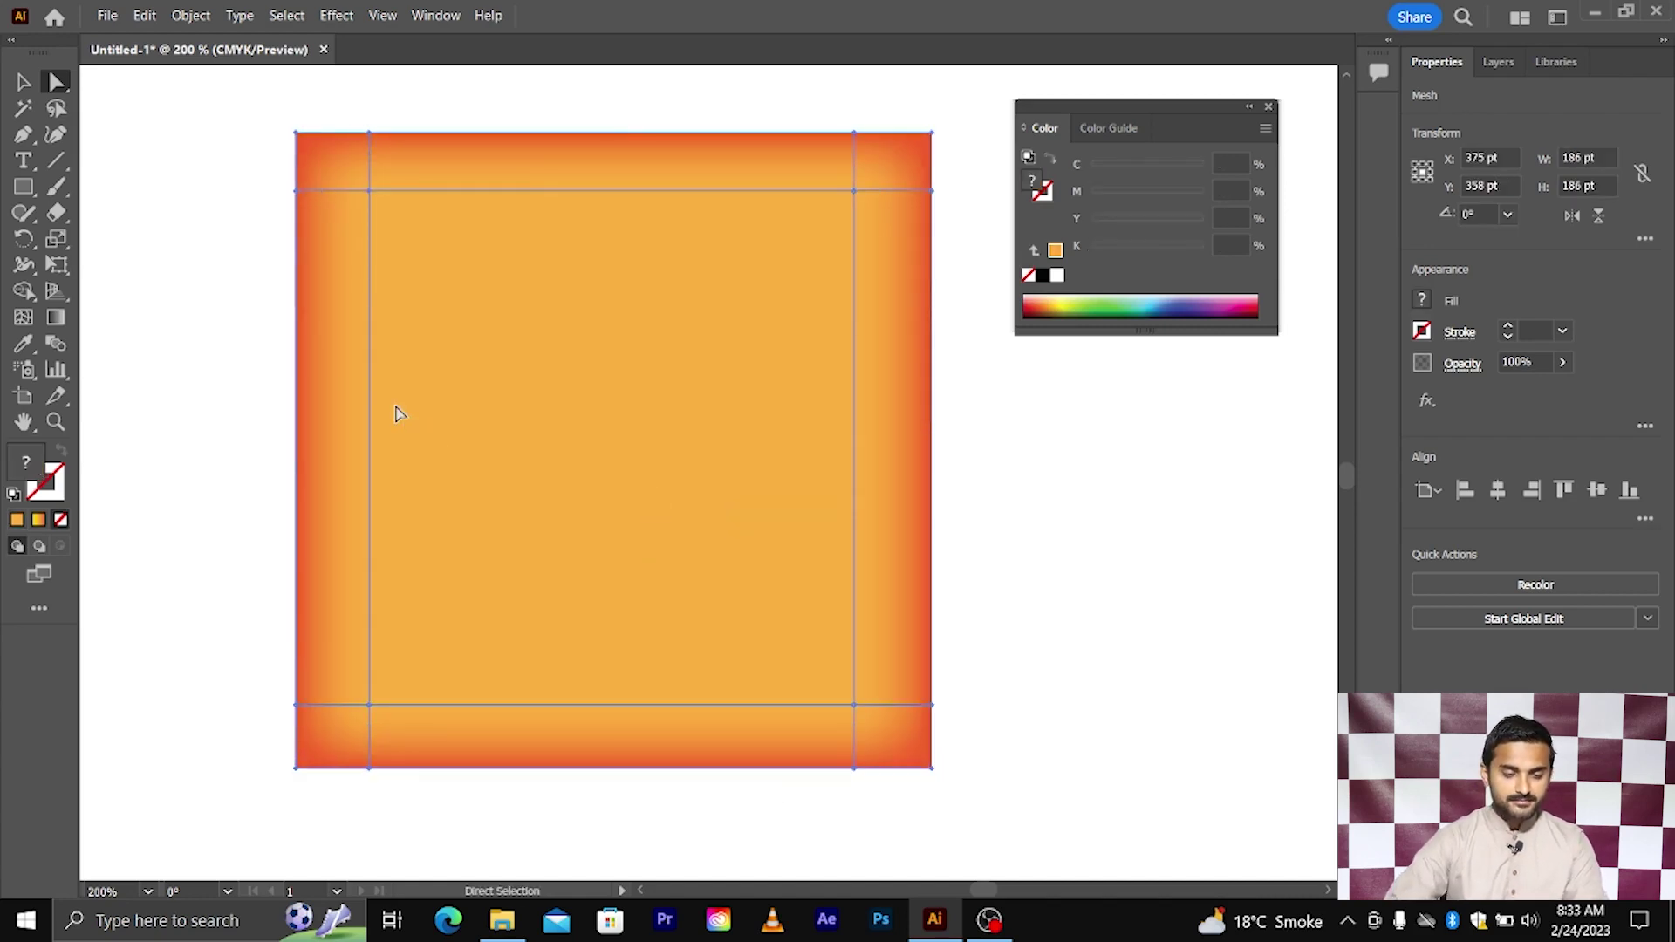
pyautogui.hotkey('ctrl', 'z')
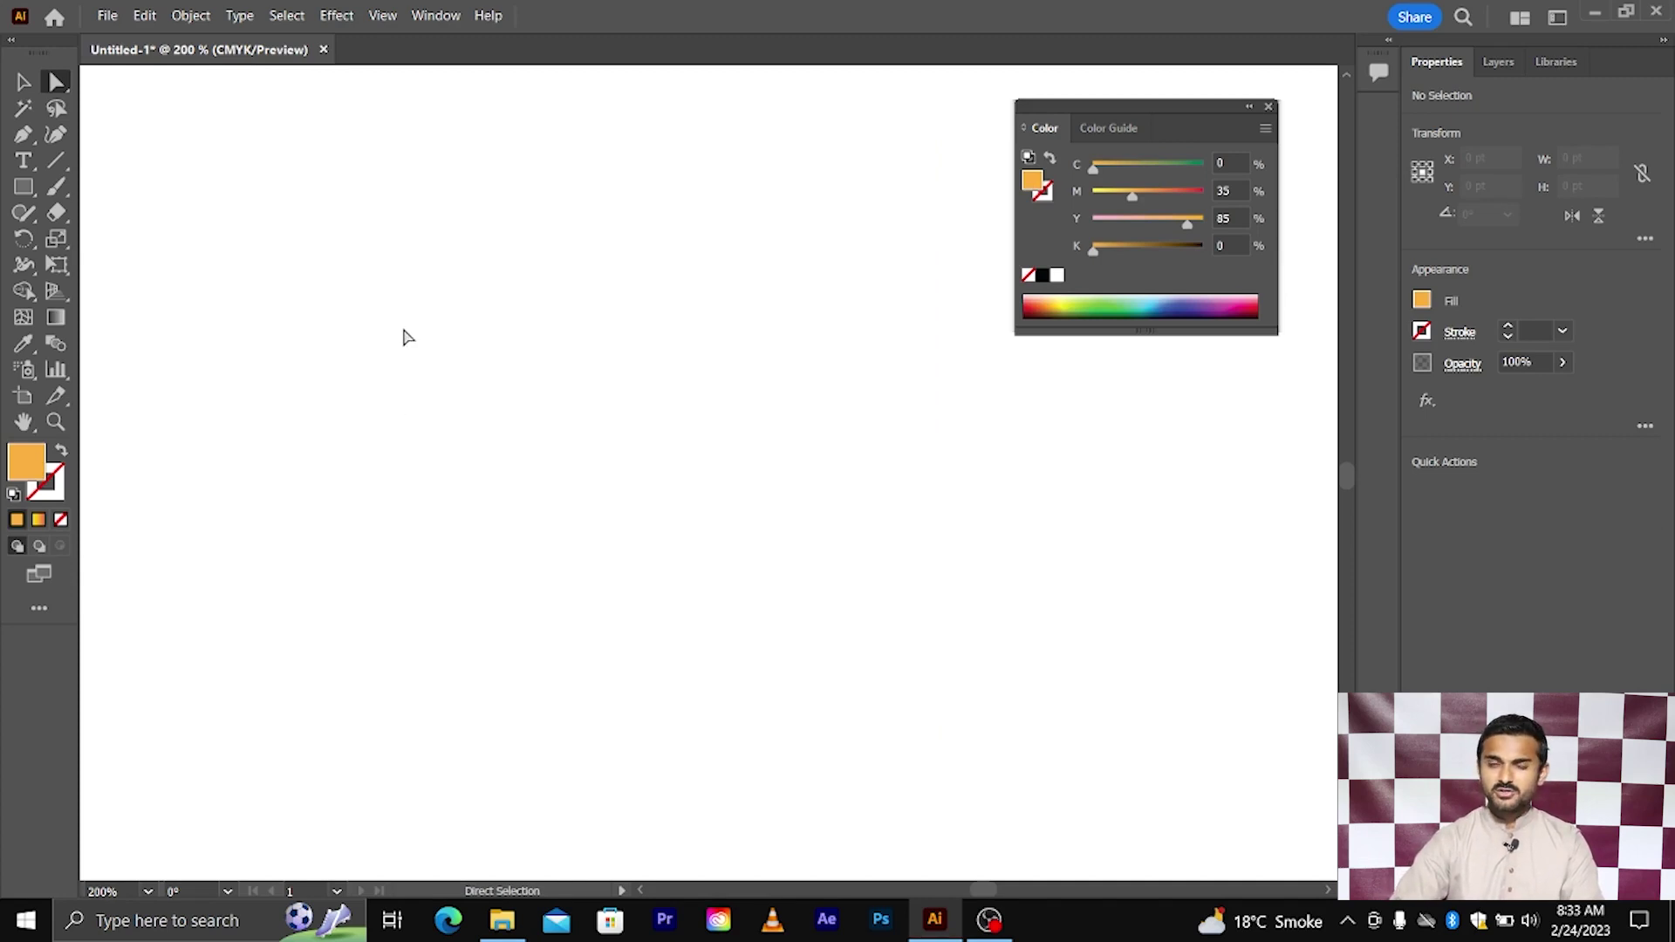
# - Draw a new orange square on the artboard and deselect it
pyautogui.press('m')
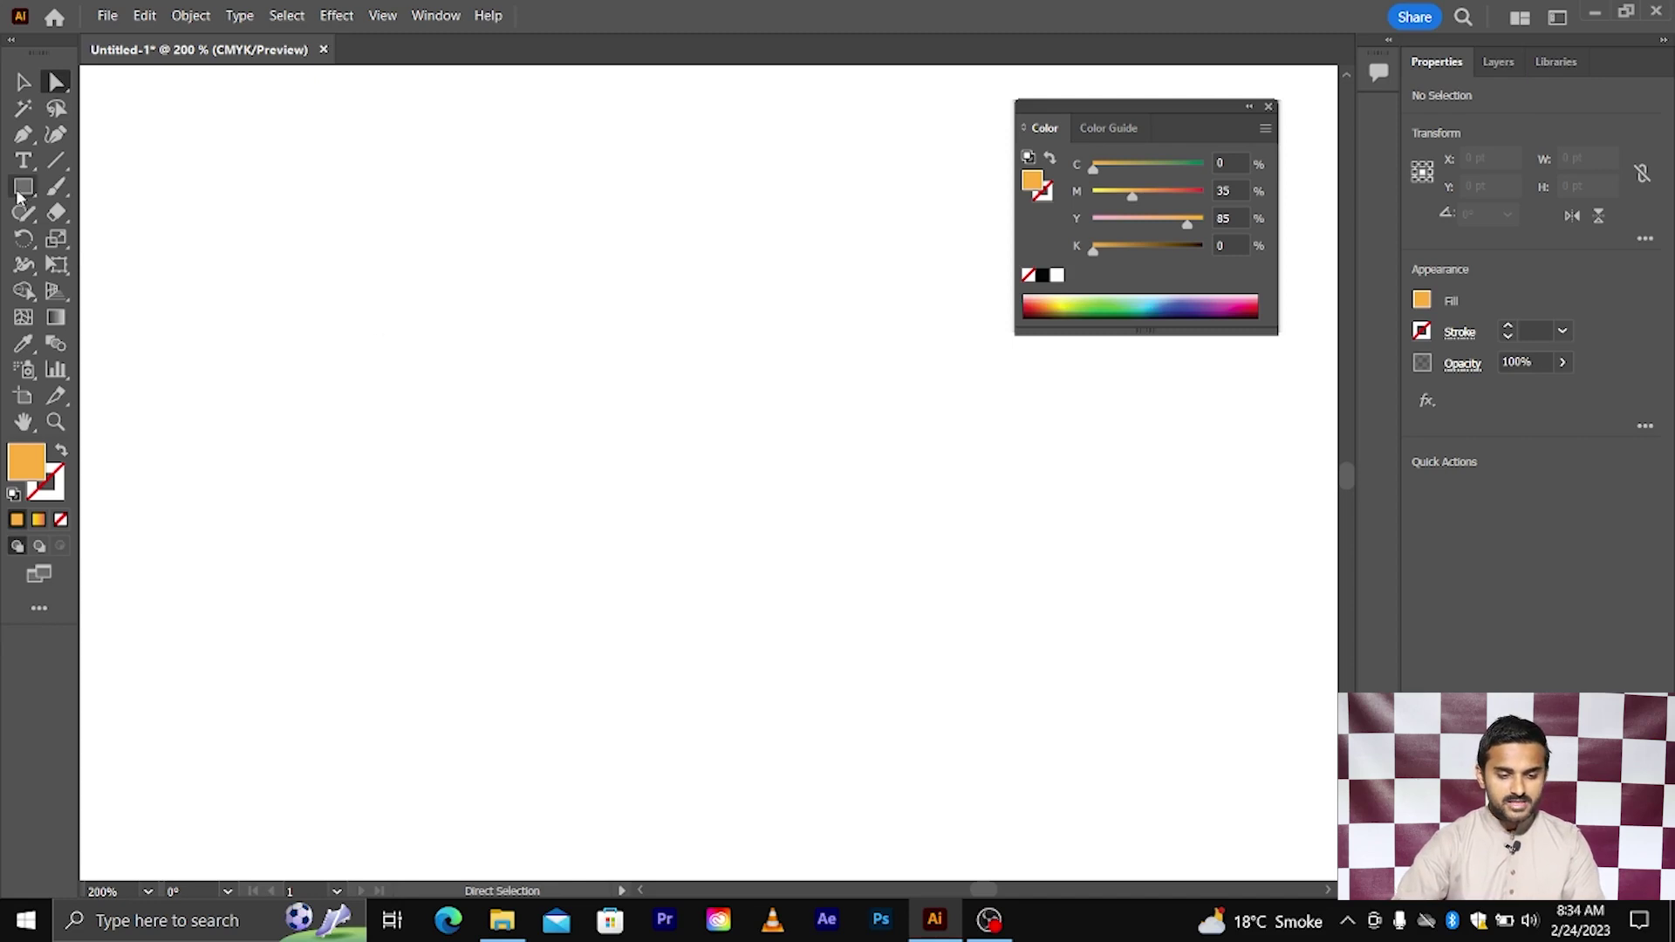
pyautogui.moveTo(619, 518)
pyautogui.mouseDown()
pyautogui.moveTo(831, 698)
pyautogui.moveTo(856, 752)
pyautogui.mouseUp()
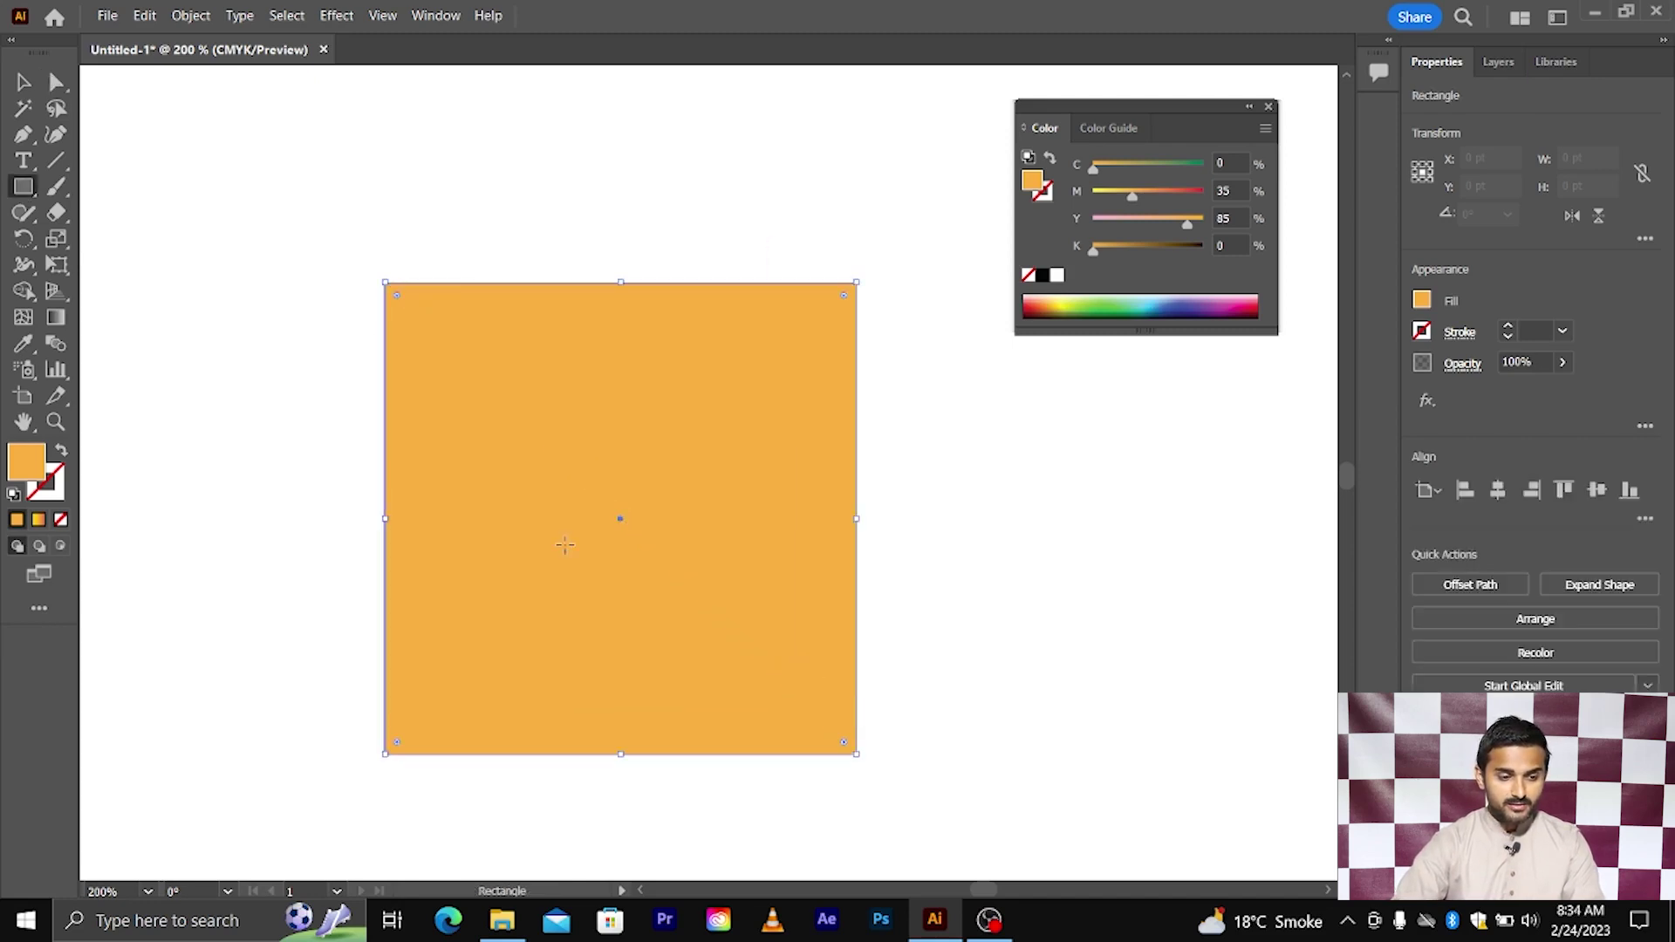
pyautogui.press('v')
pyautogui.scroll(-1, 393, 319)
pyautogui.click(303, 319)
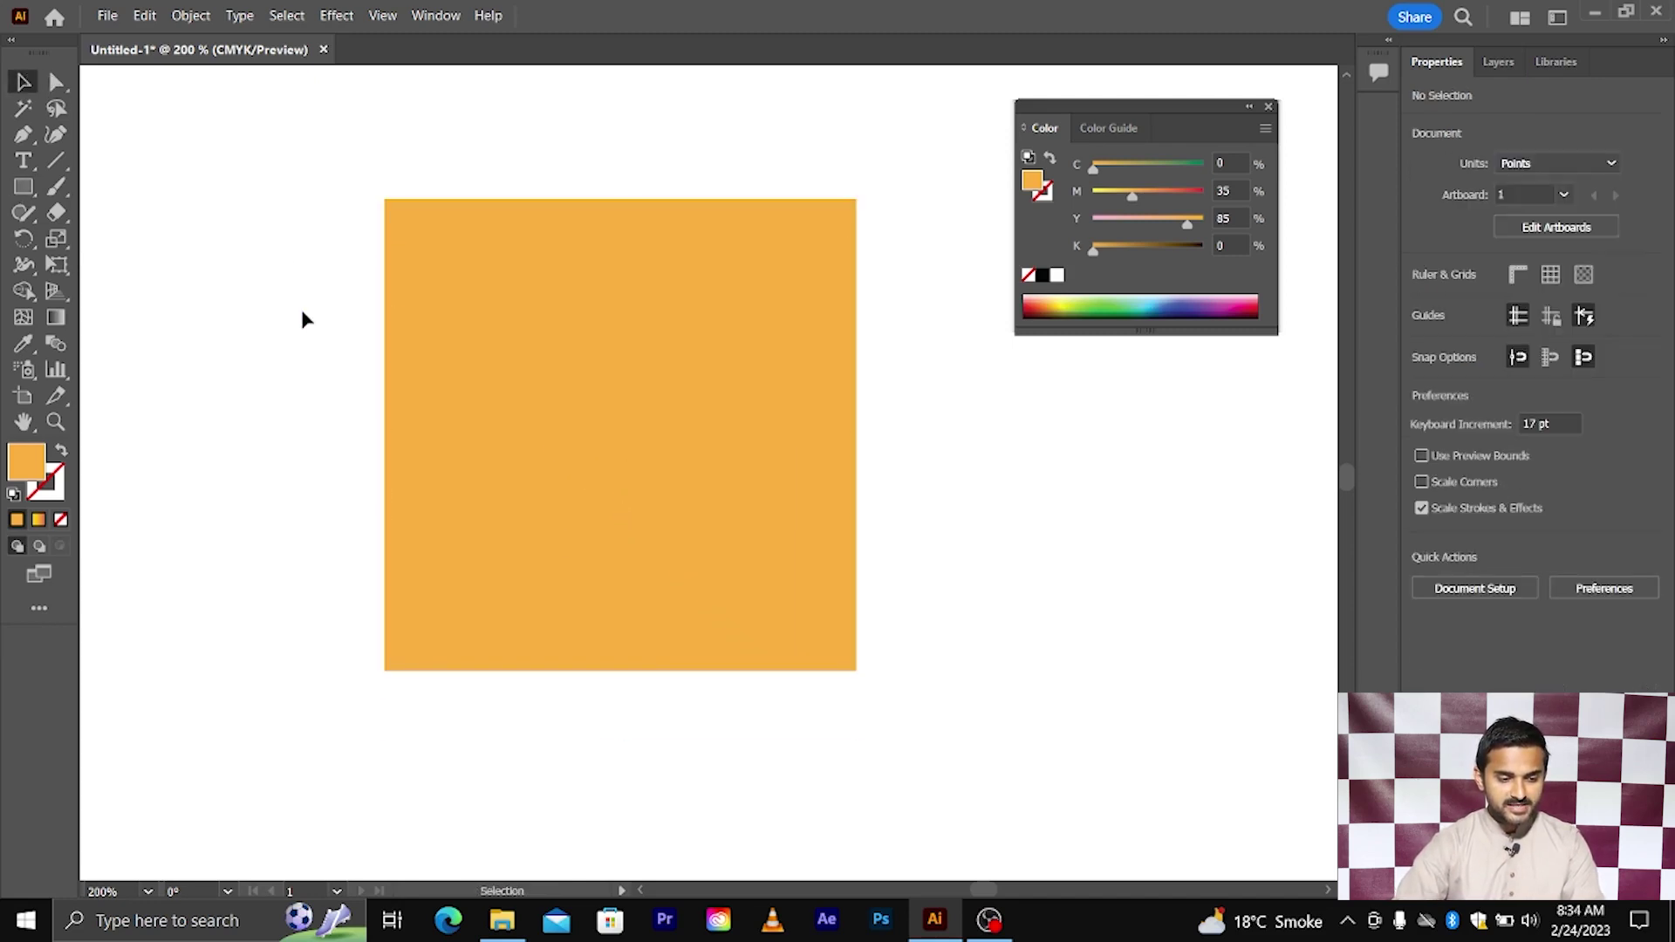
# - Add a mesh point at the square's centre and colour it red (C0 M100 Y100 K0)
pyautogui.click(25, 317)
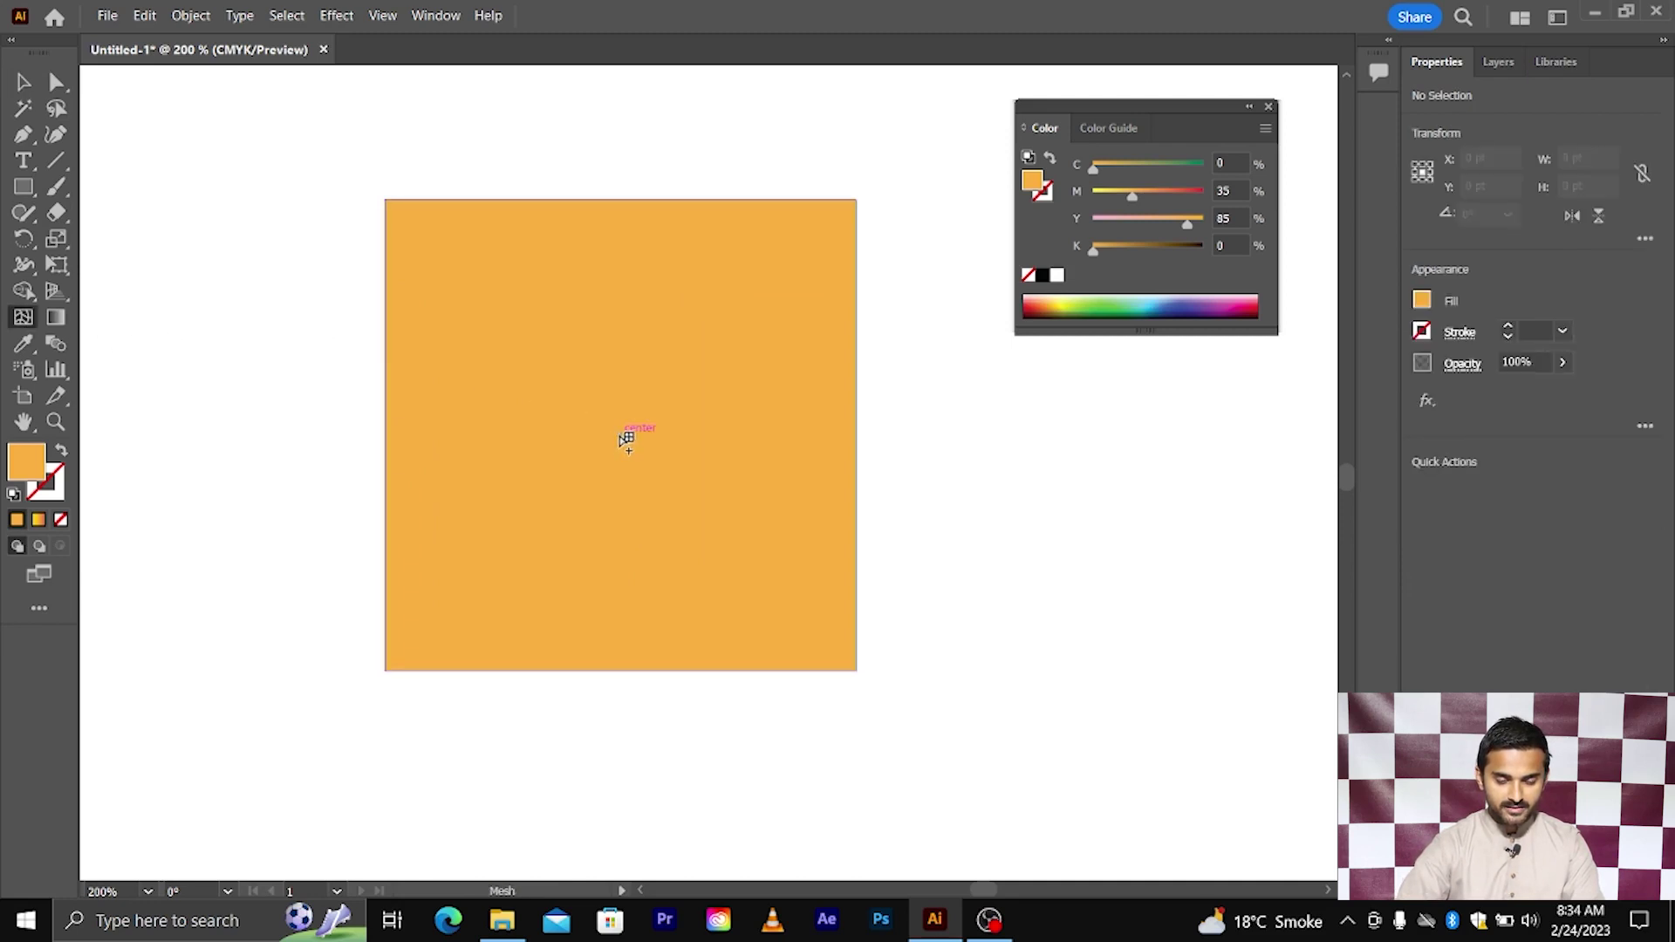
pyautogui.click(625, 437)
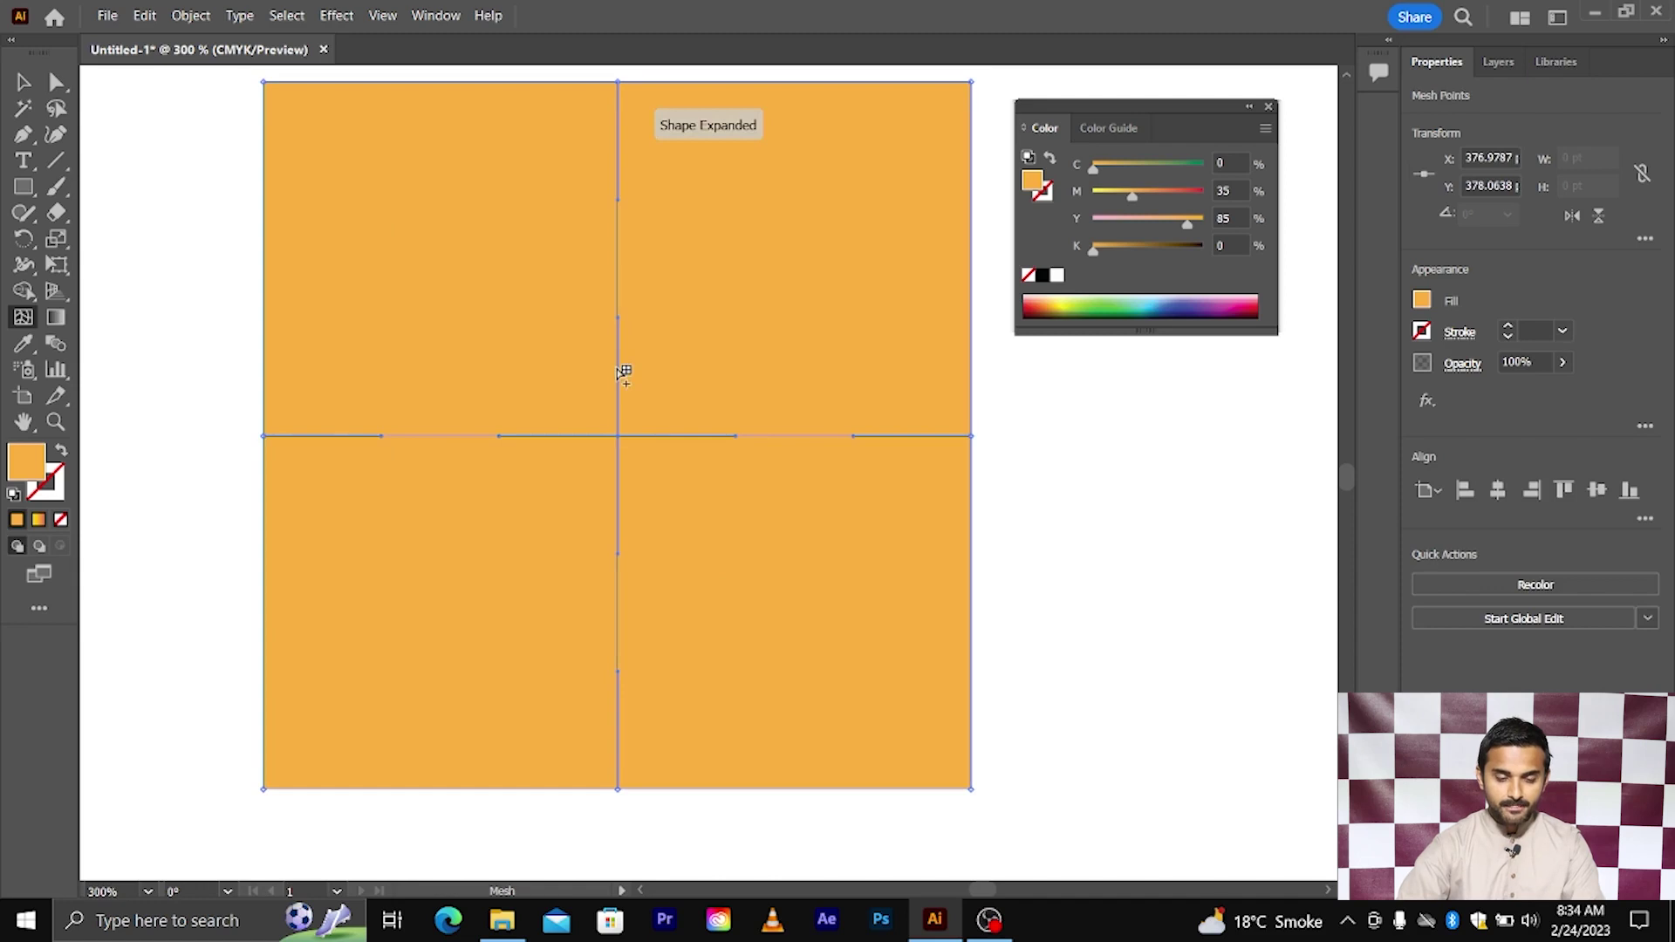
pyautogui.press('a')
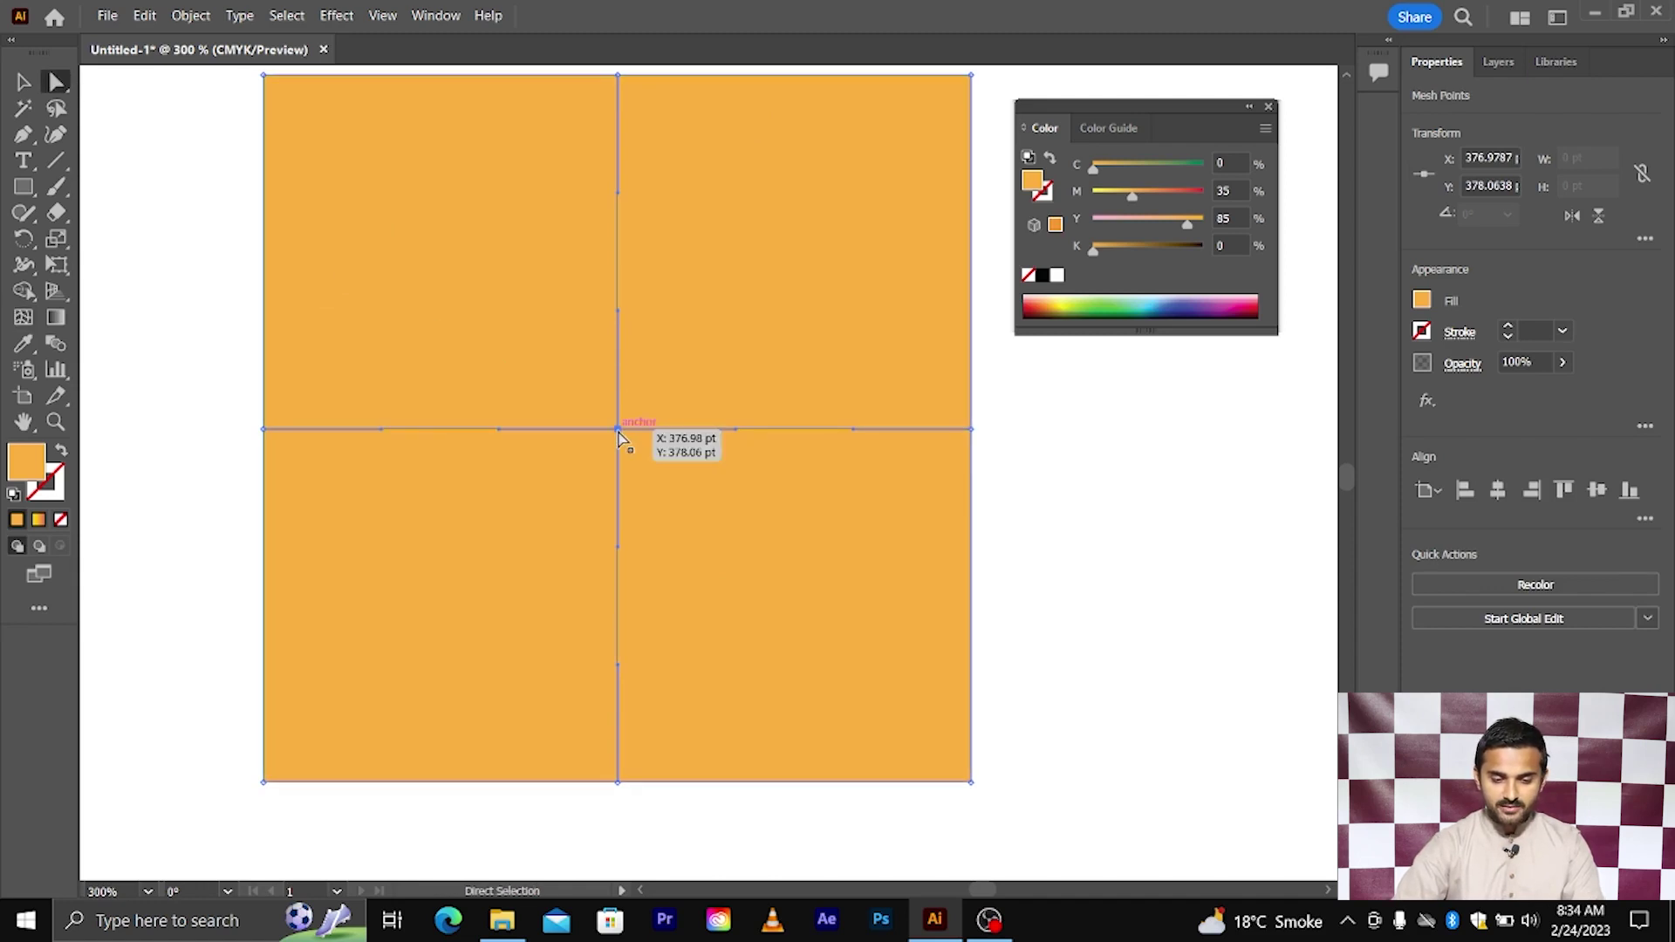
pyautogui.click(1422, 301)
pyautogui.click(1243, 378)
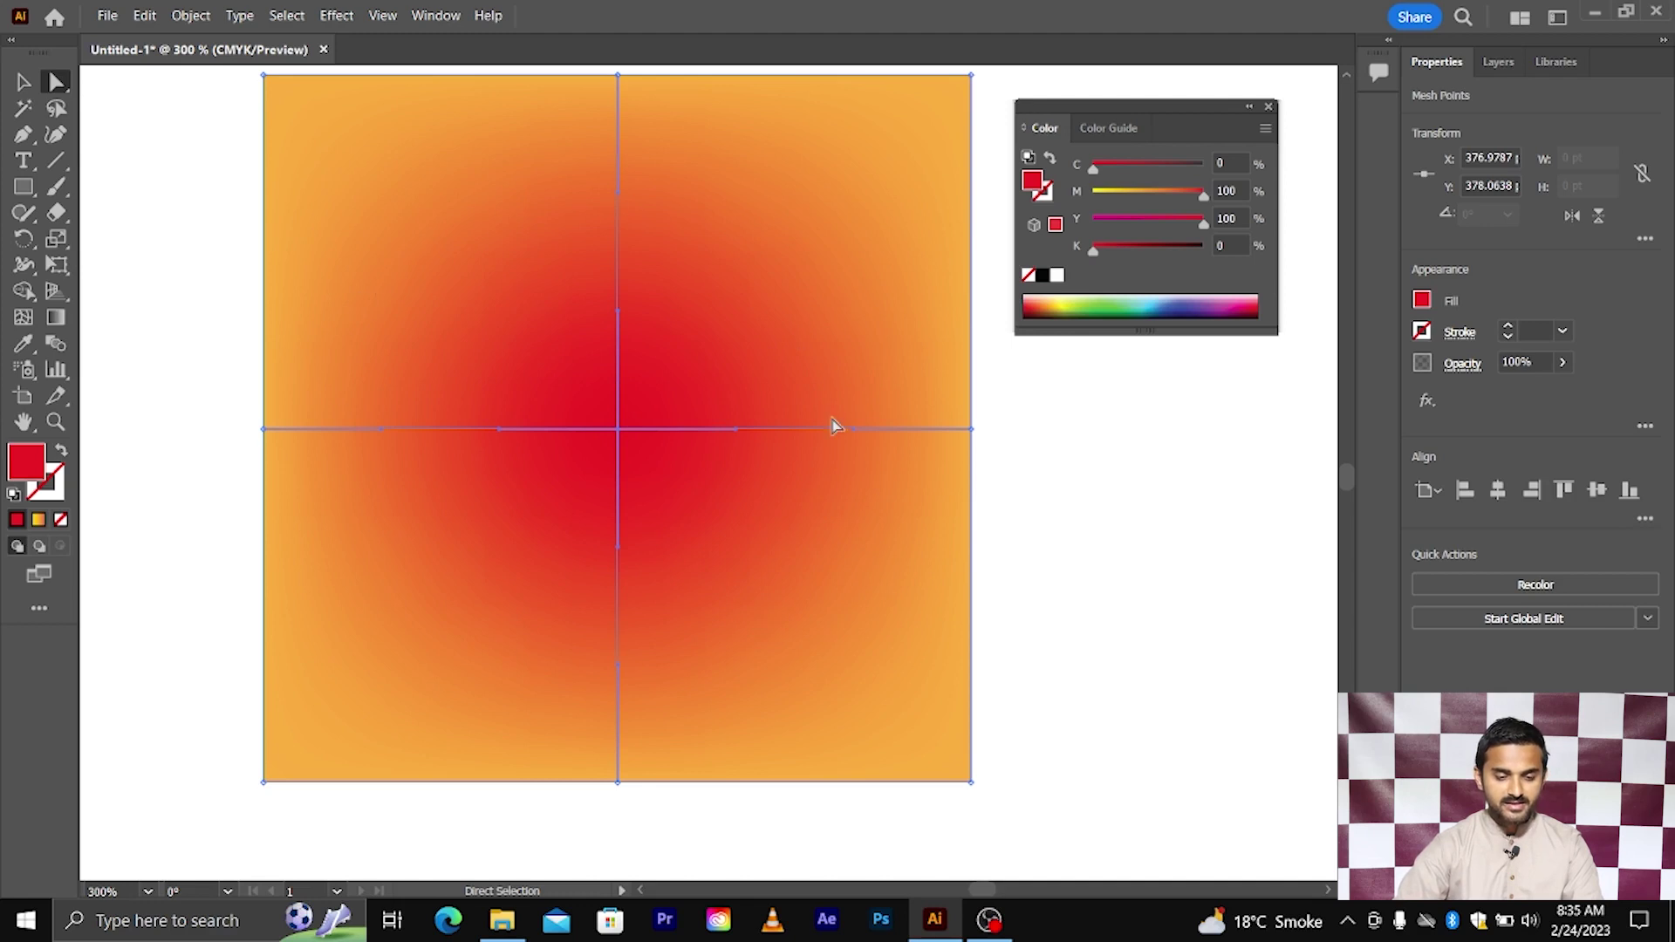
# - Undo the red centre colour, returning the mesh square to flat orange
pyautogui.hotkey('ctrl', 'z')
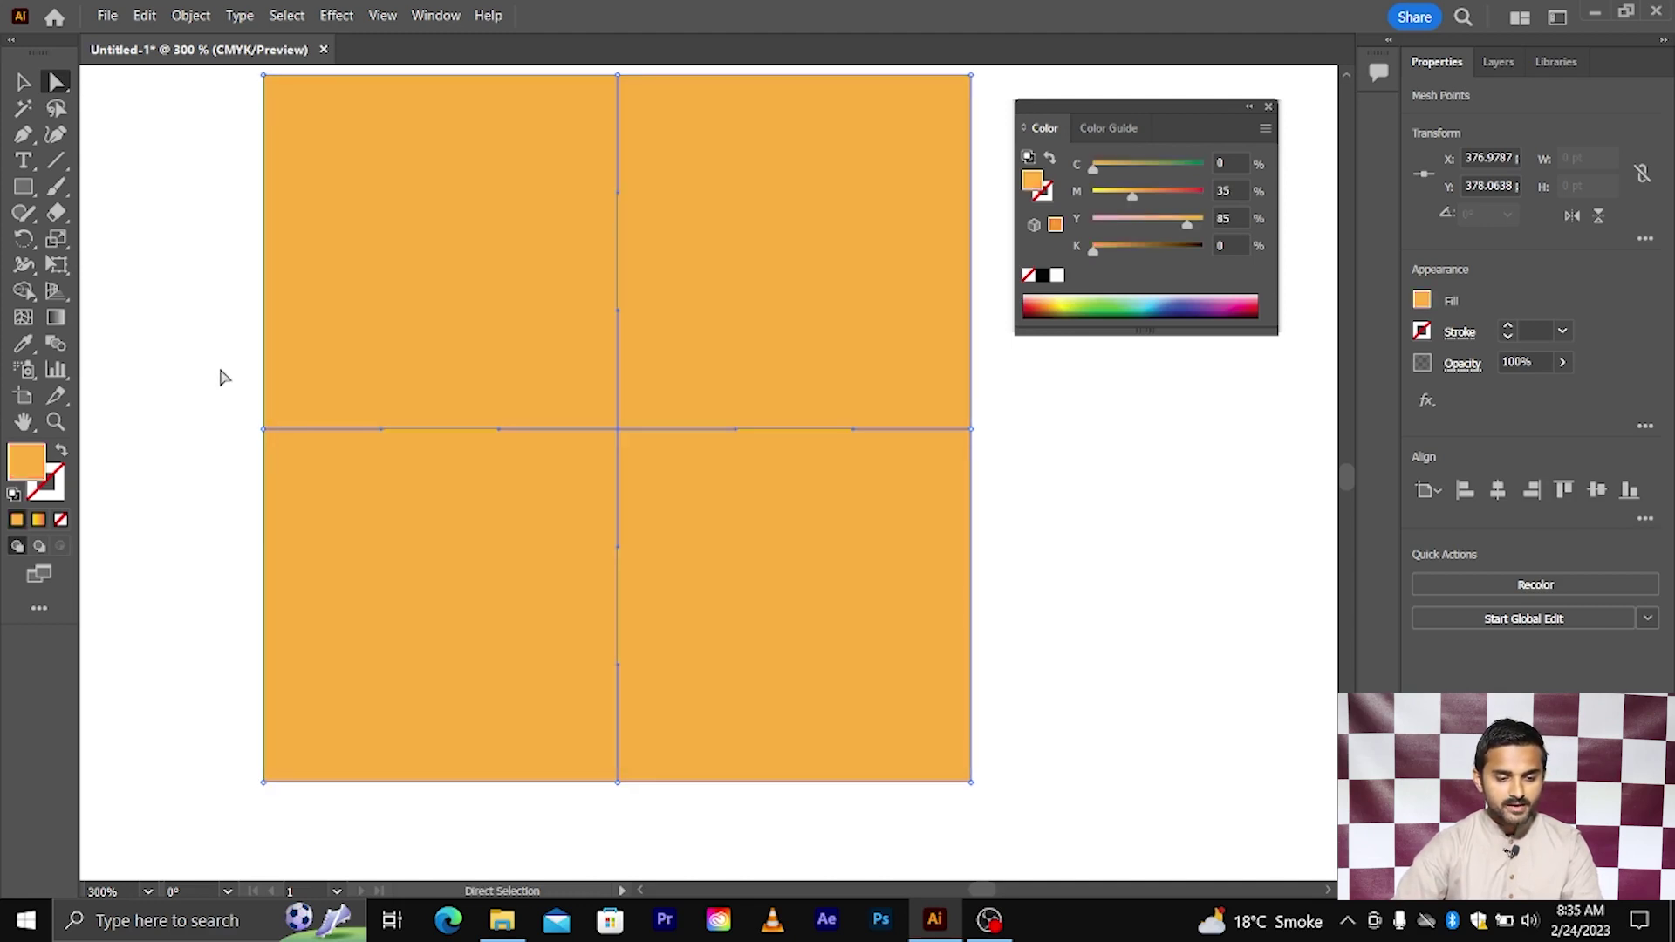
pyautogui.click(175, 349)
pyautogui.click(23, 317)
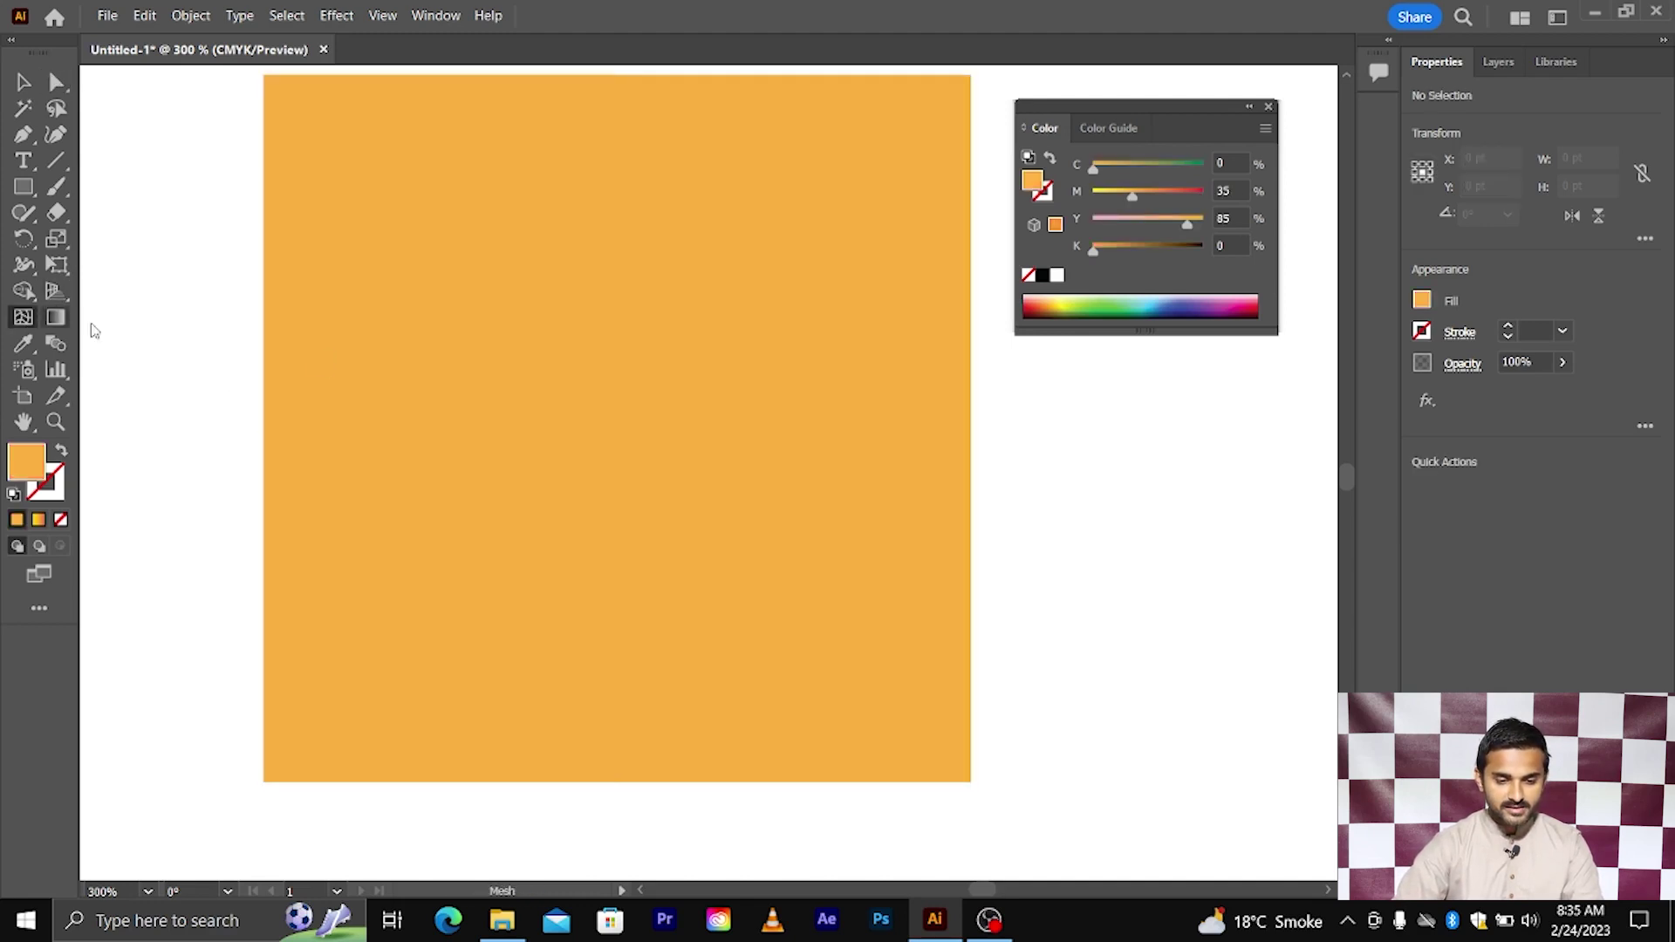
pyautogui.click(616, 422)
pyautogui.scroll(2, 651, 425)
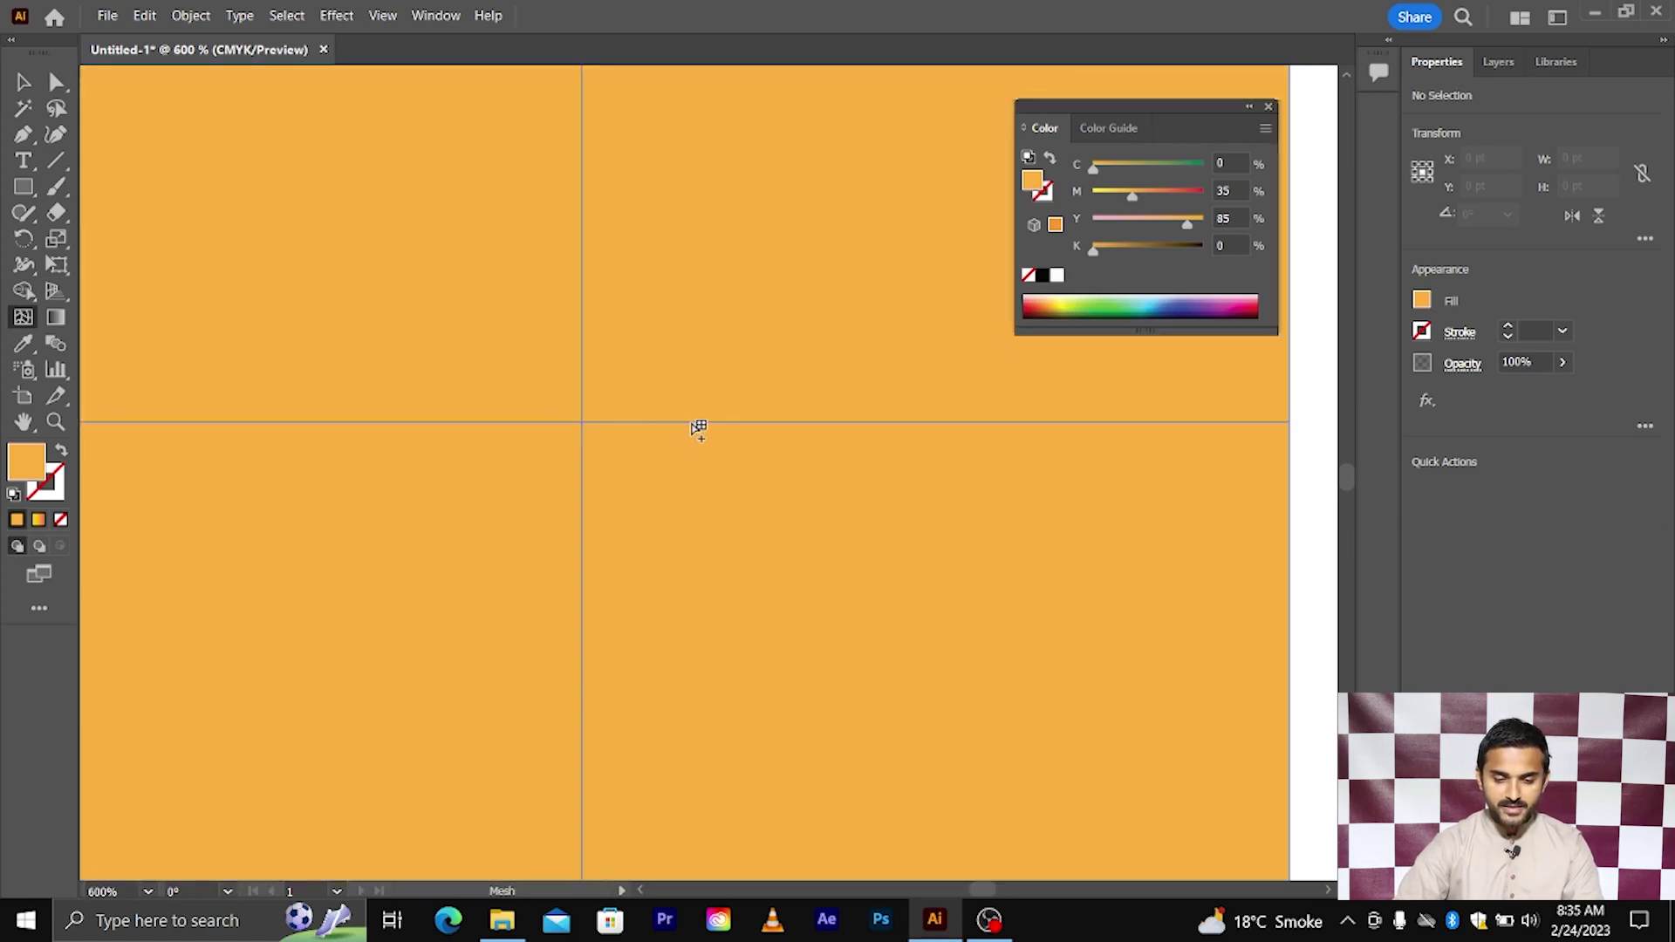
# - Add vertical mesh lines just right and just left of the centre line
pyautogui.click(703, 423)
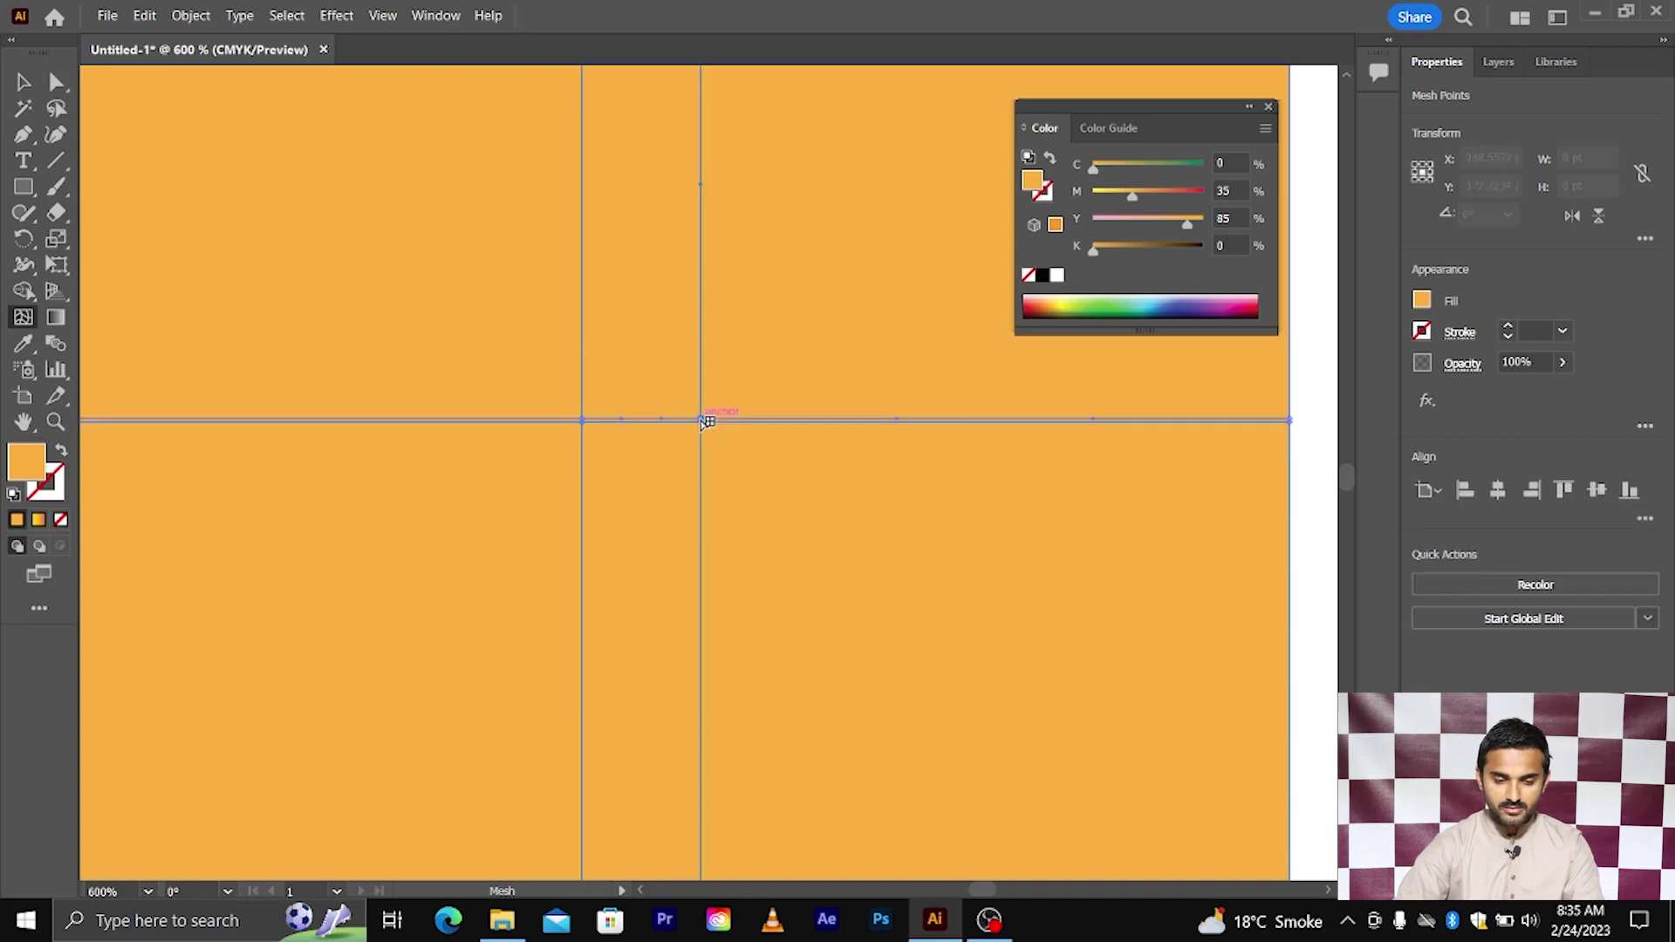
pyautogui.scroll(-1, 707, 425)
pyautogui.hotkey('ctrl', 'z')
pyautogui.scroll(2, 707, 425)
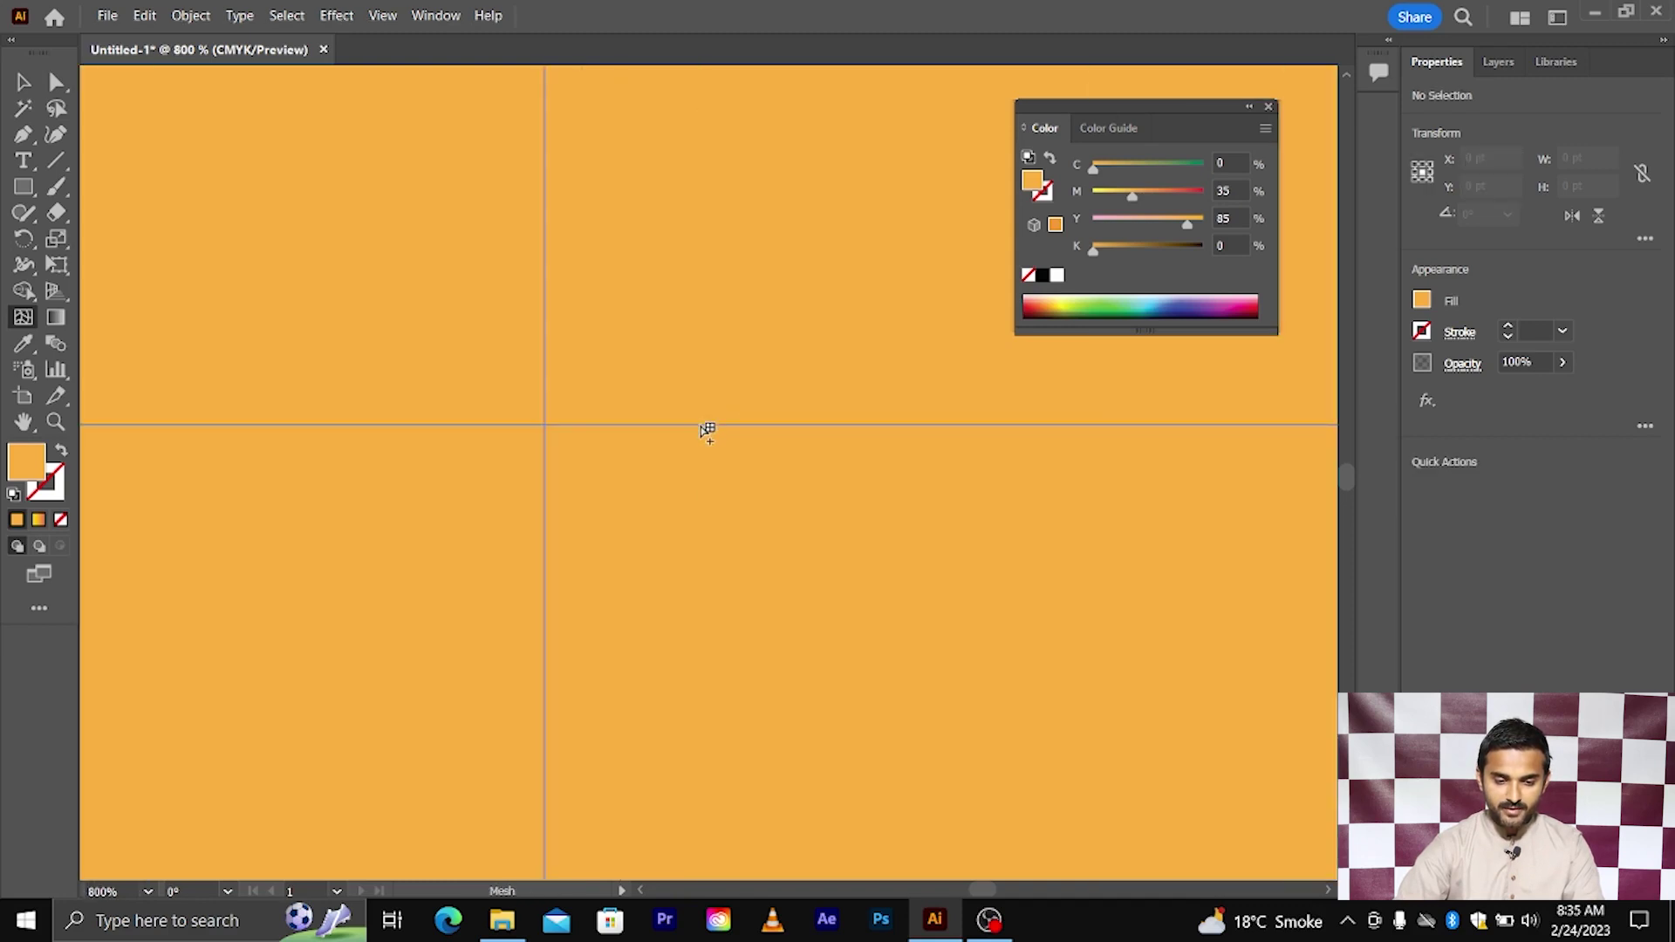
pyautogui.click(703, 424)
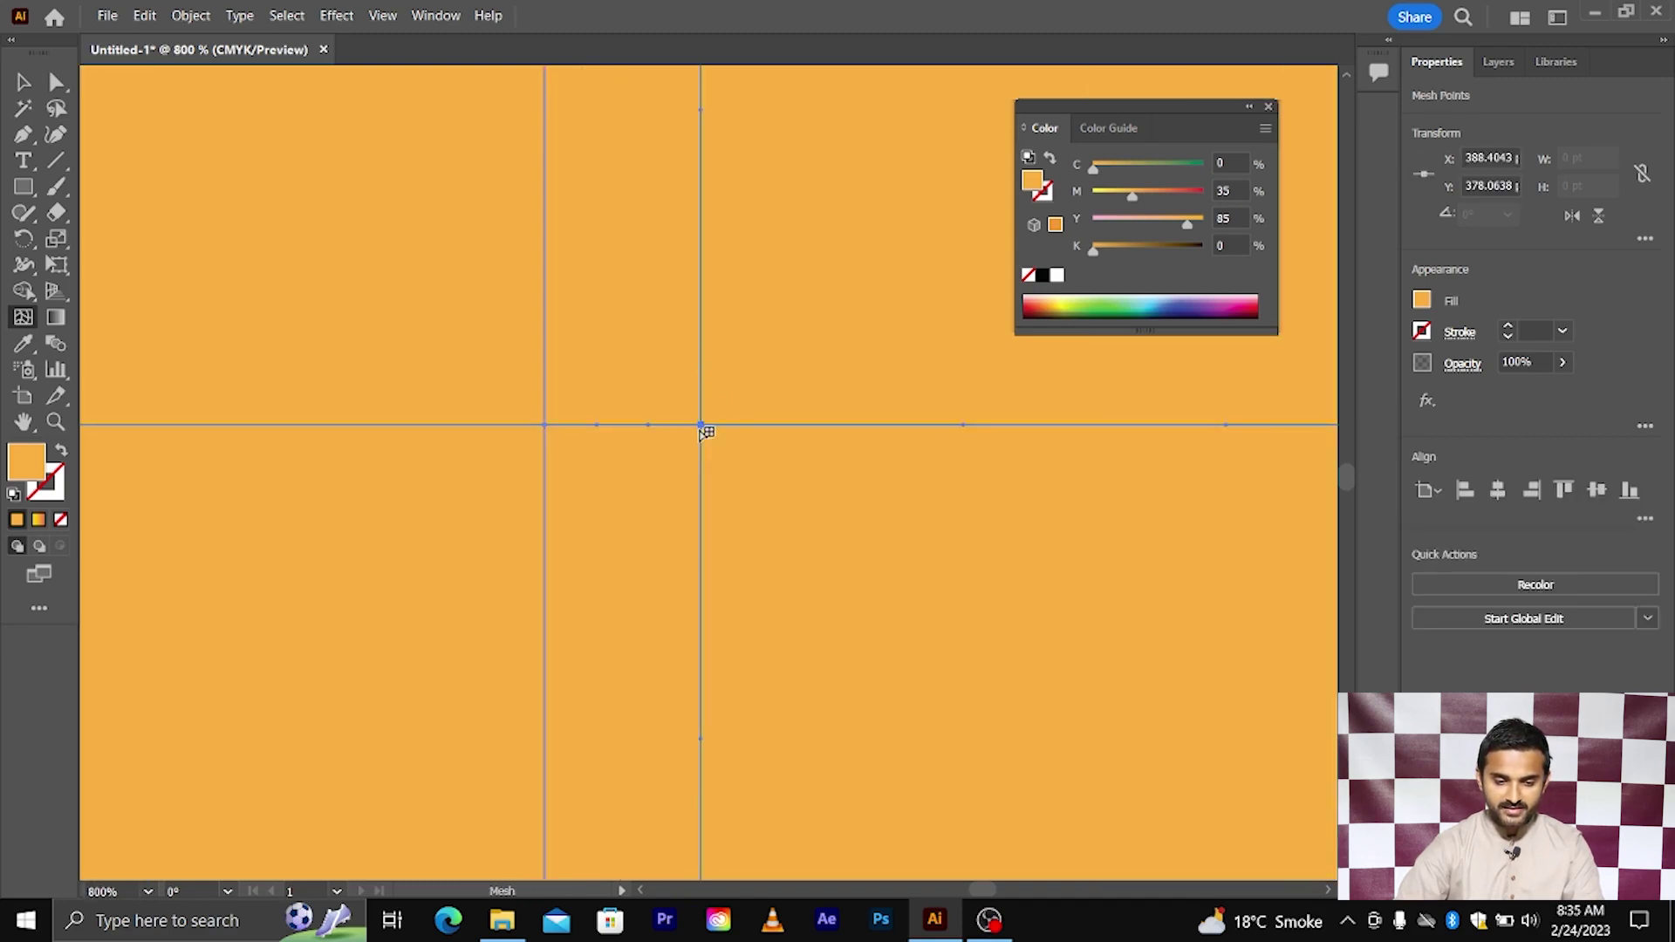
pyautogui.scroll(-1, 703, 427)
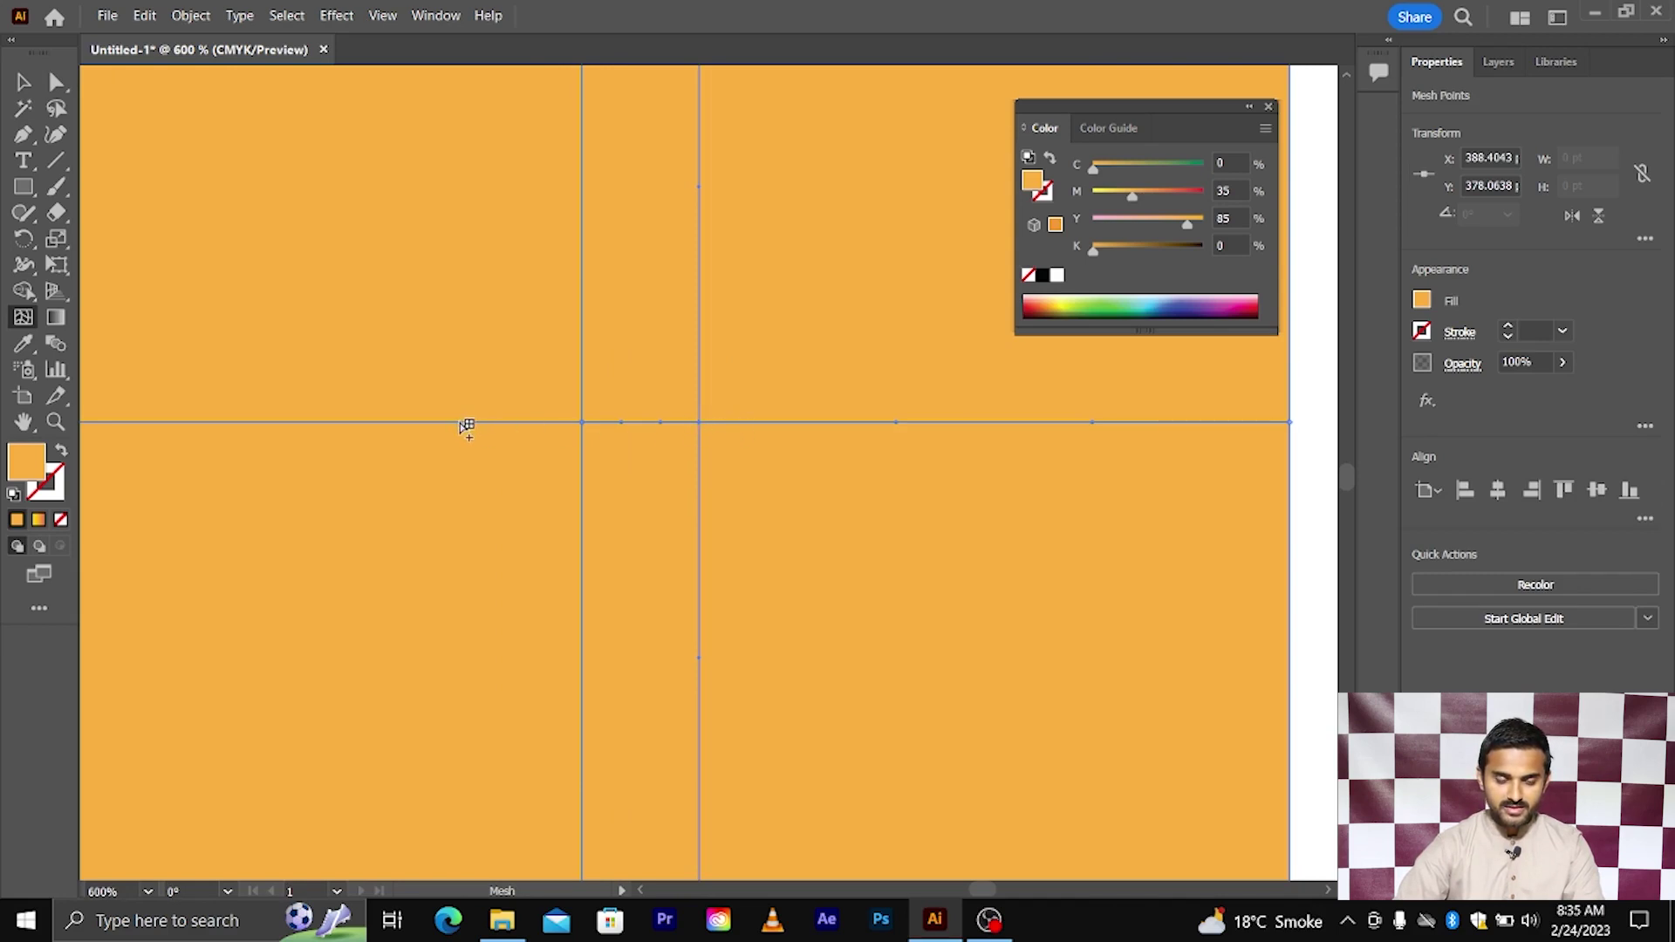
pyautogui.click(461, 423)
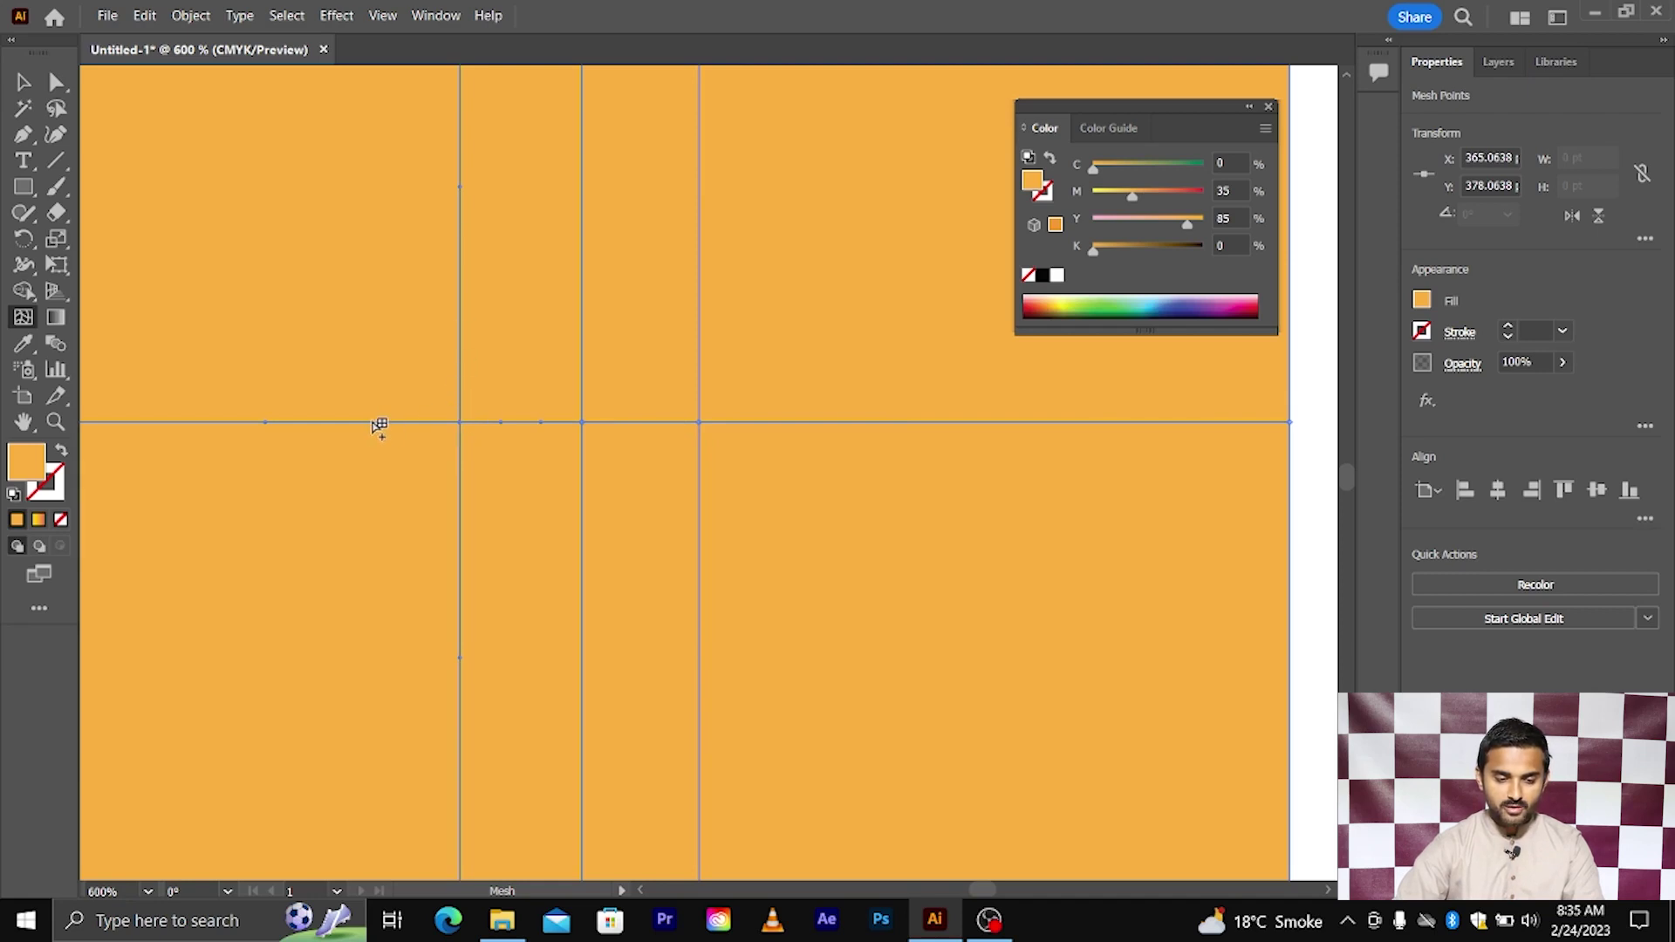
pyautogui.scroll(-3, 384, 424)
# - Drag the middle mesh point so its line sits between the new neighbouring lines
pyautogui.click(58, 84)
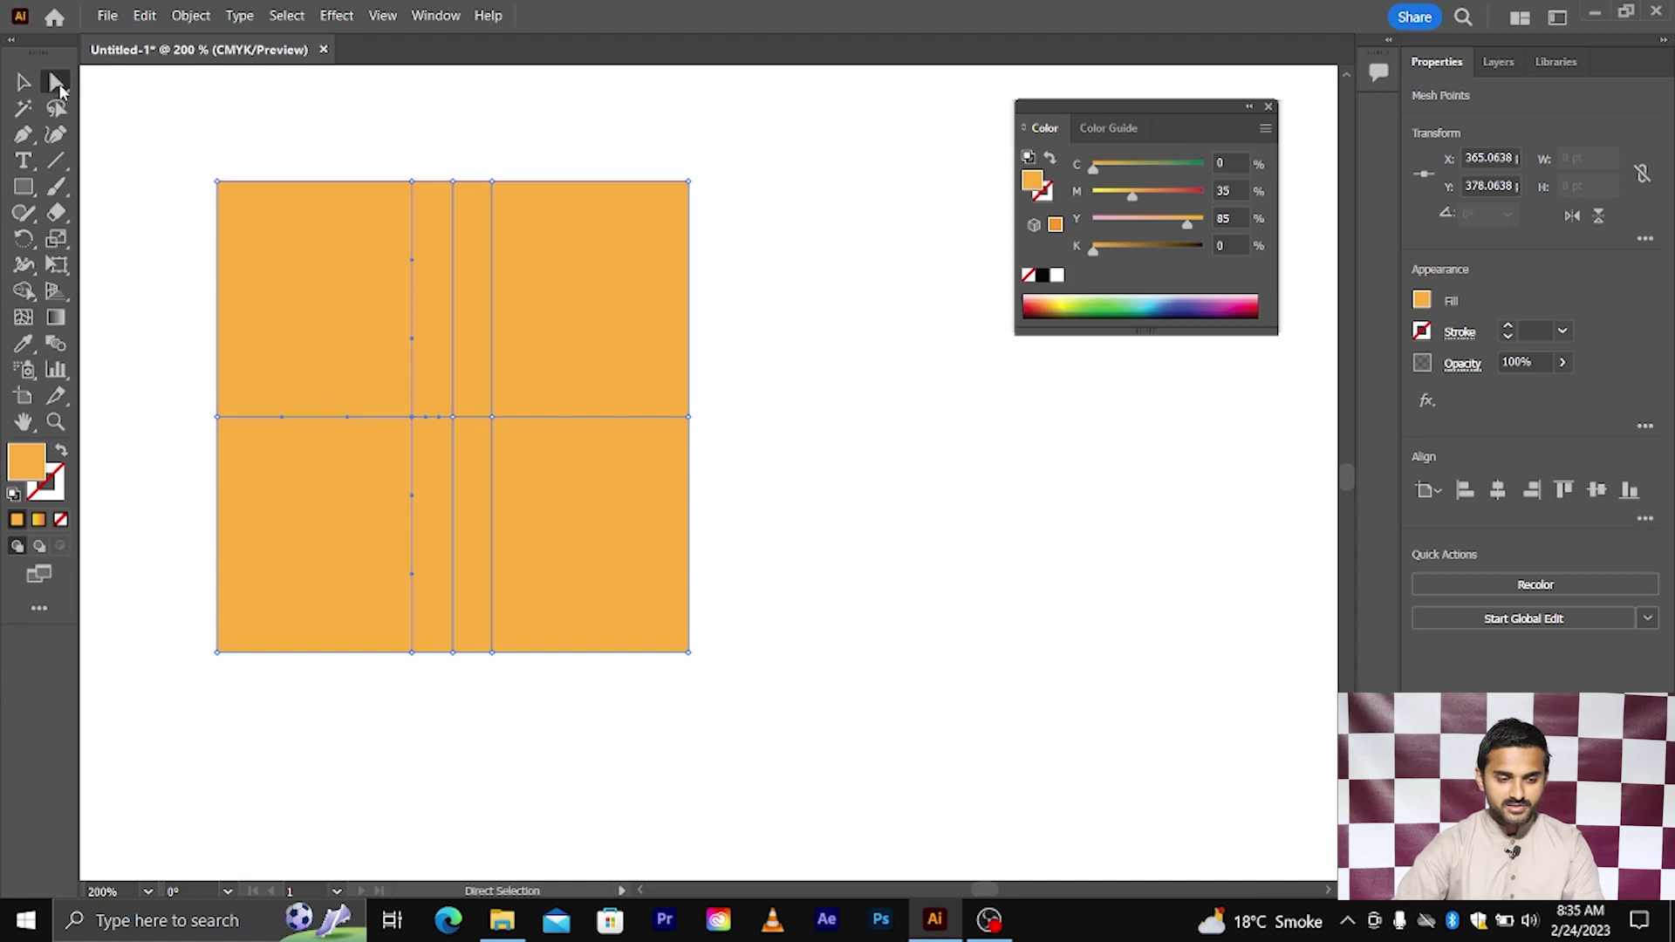
pyautogui.scroll(1, 471, 423)
pyautogui.click(443, 416)
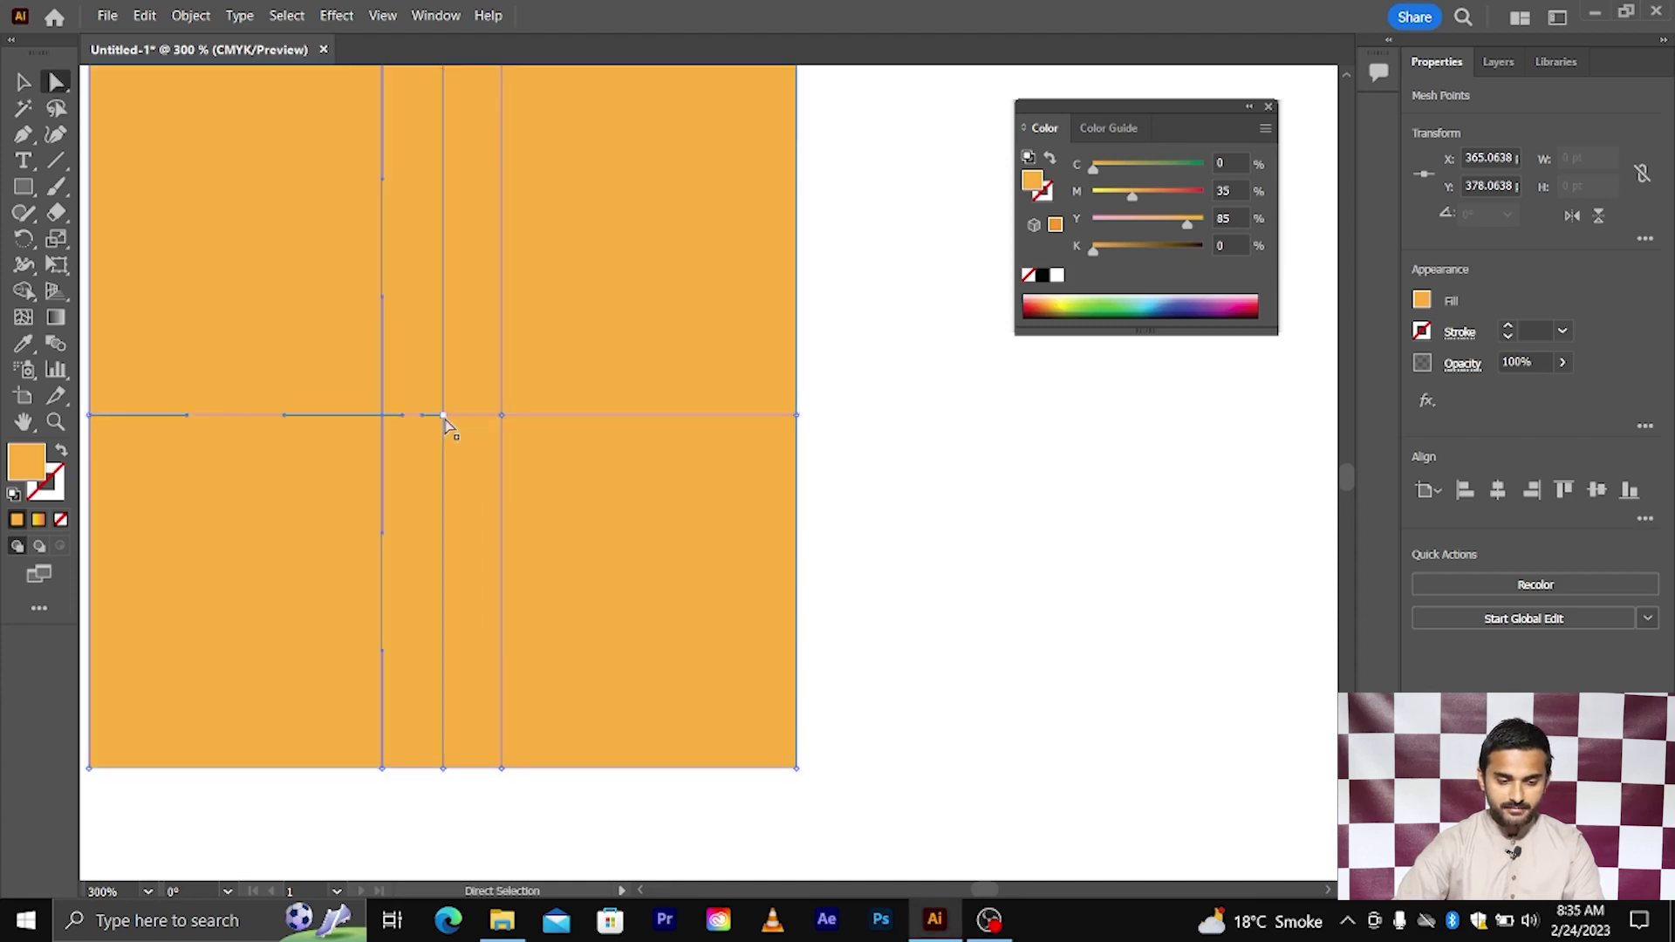
pyautogui.moveTo(443, 417); pyautogui.dragTo(442, 421)
# - Colour the centre mesh point red and zoom in on the resulting red streak
pyautogui.click(1421, 301)
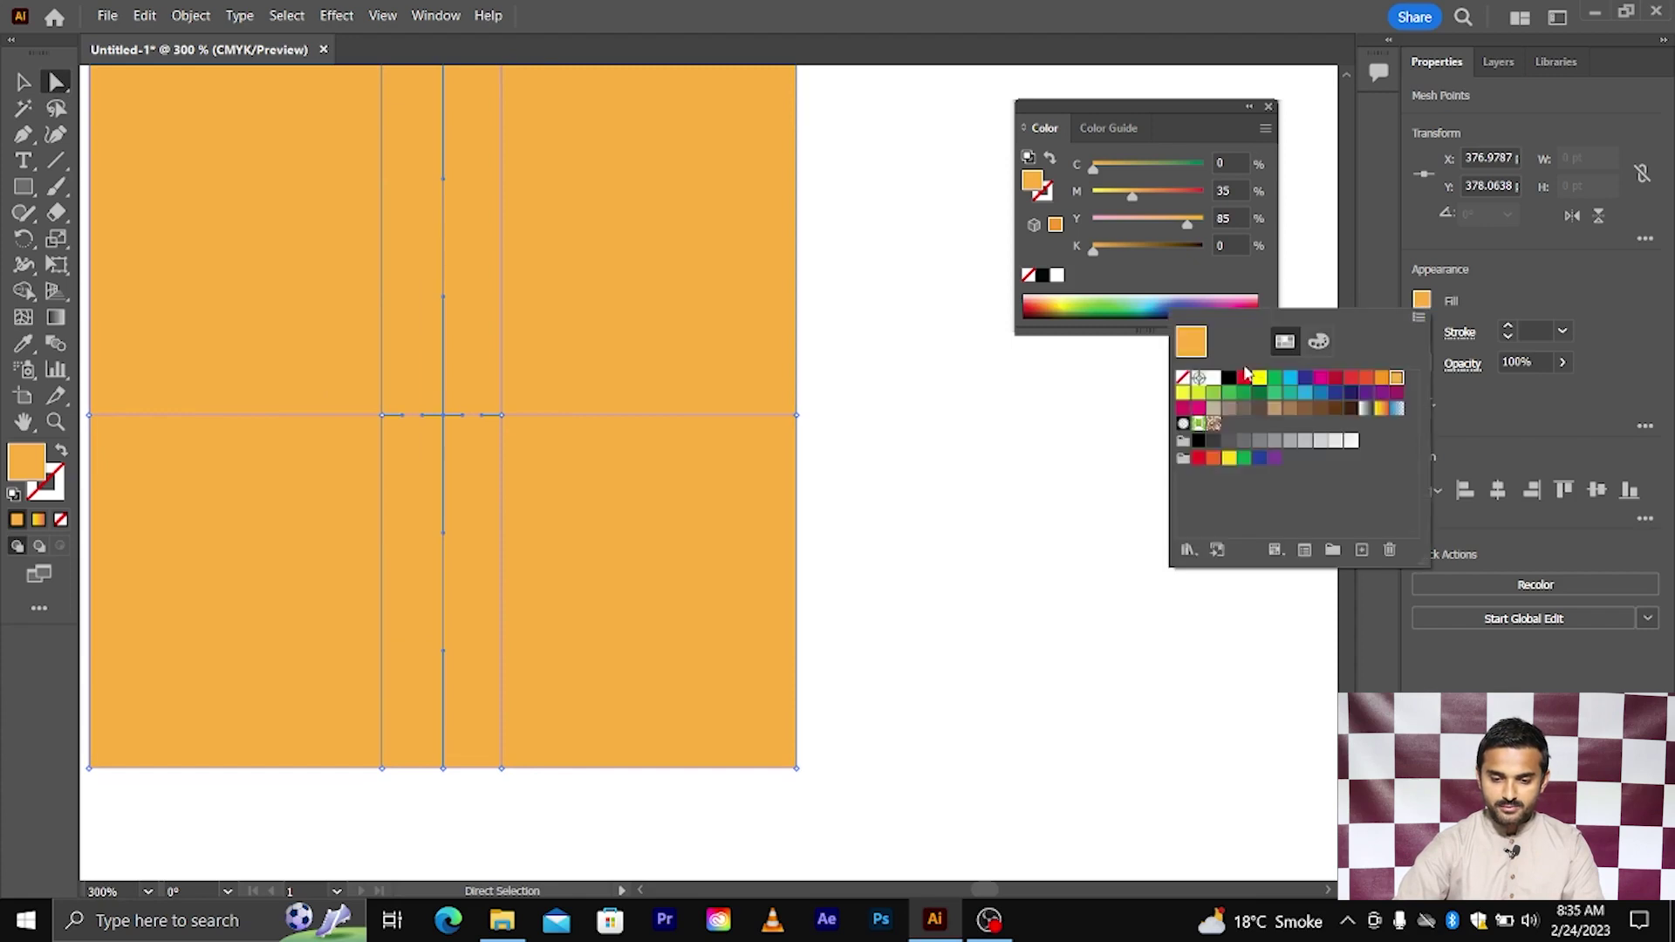
pyautogui.click(1244, 379)
pyautogui.press('Escape')
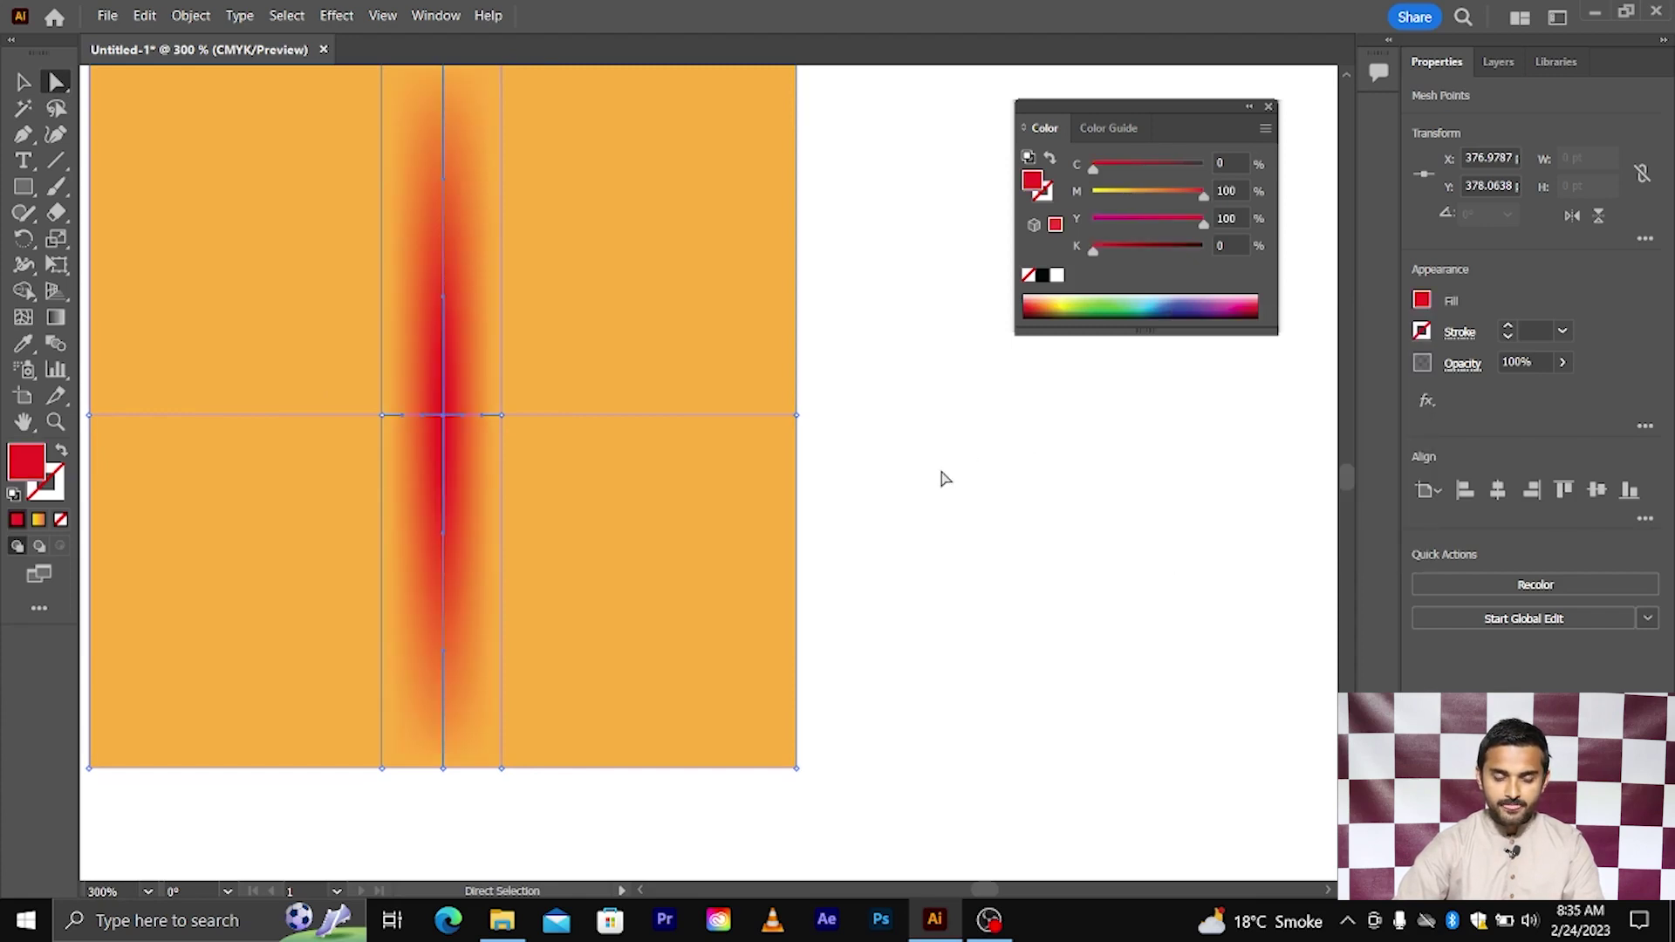
pyautogui.hscroll(-2, 893, 500)
pyautogui.hotkey('ctrl', '+')
pyautogui.click(502, 411)
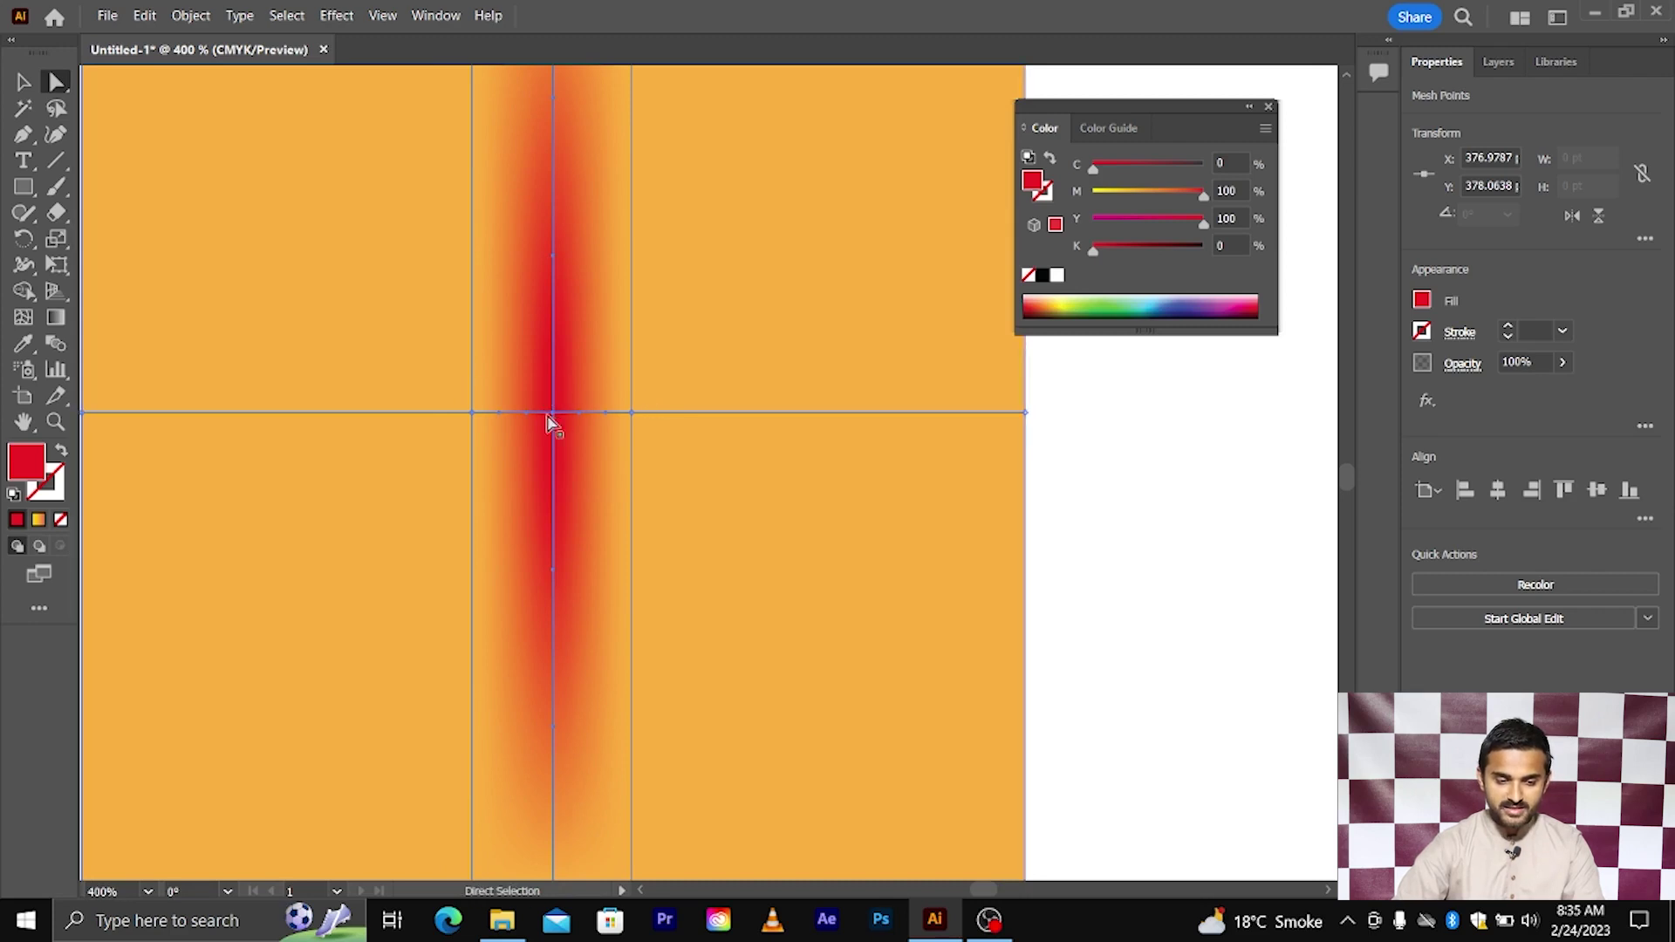
pyautogui.hotkey('ctrl', '+')
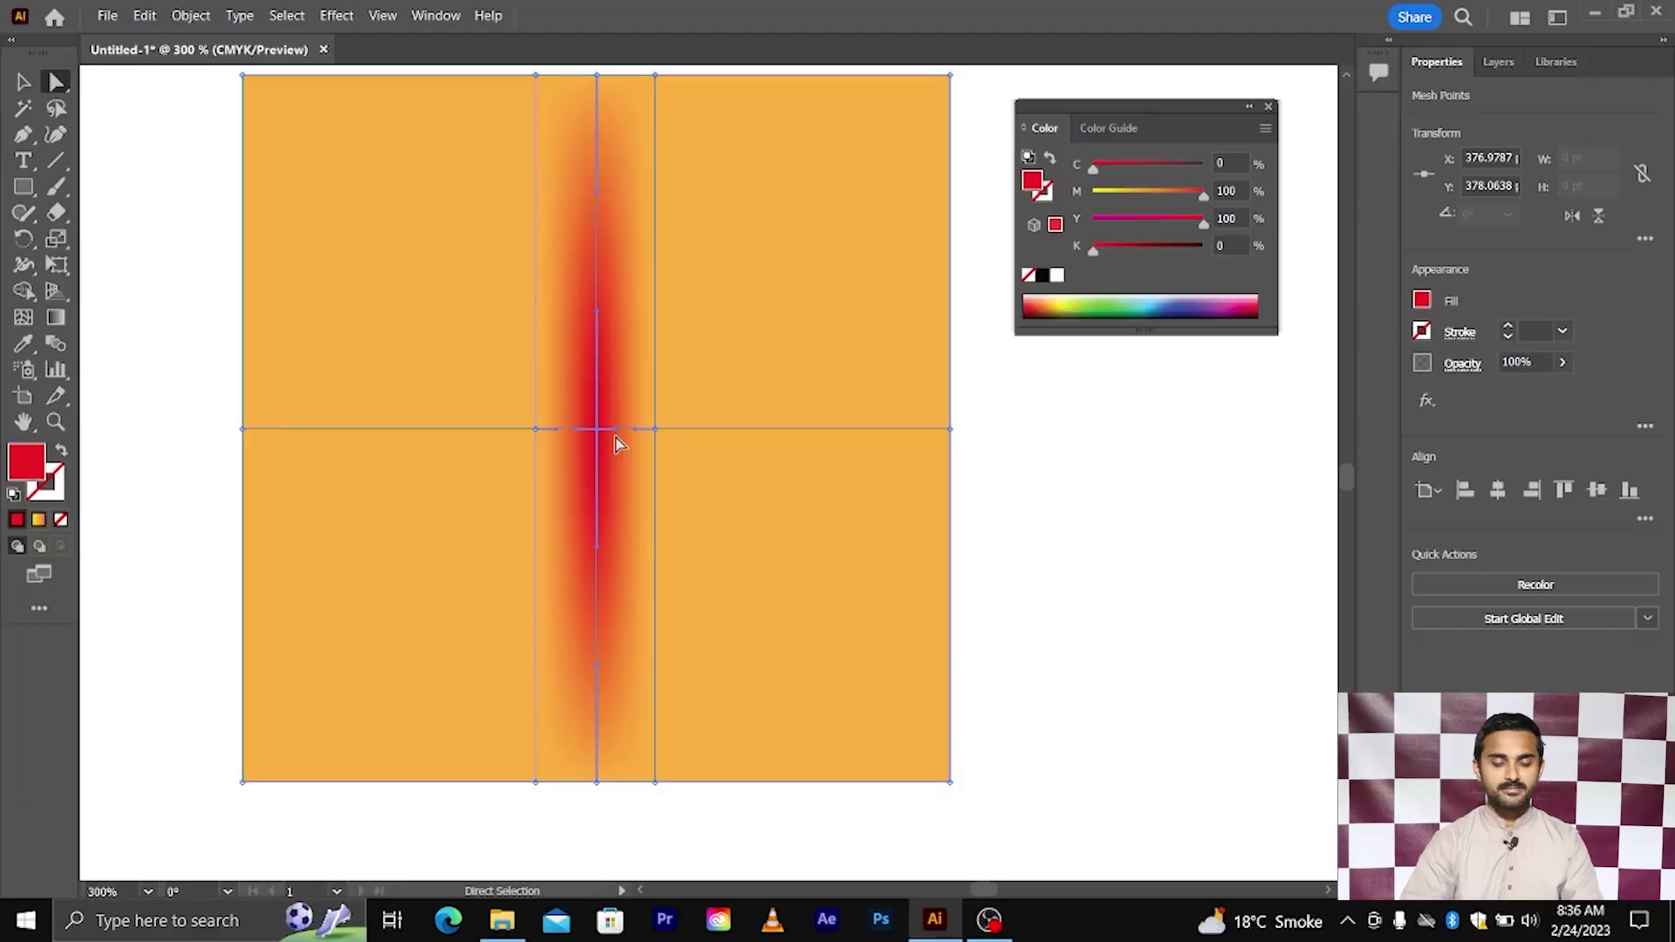
pyautogui.scroll(2, 624, 443)
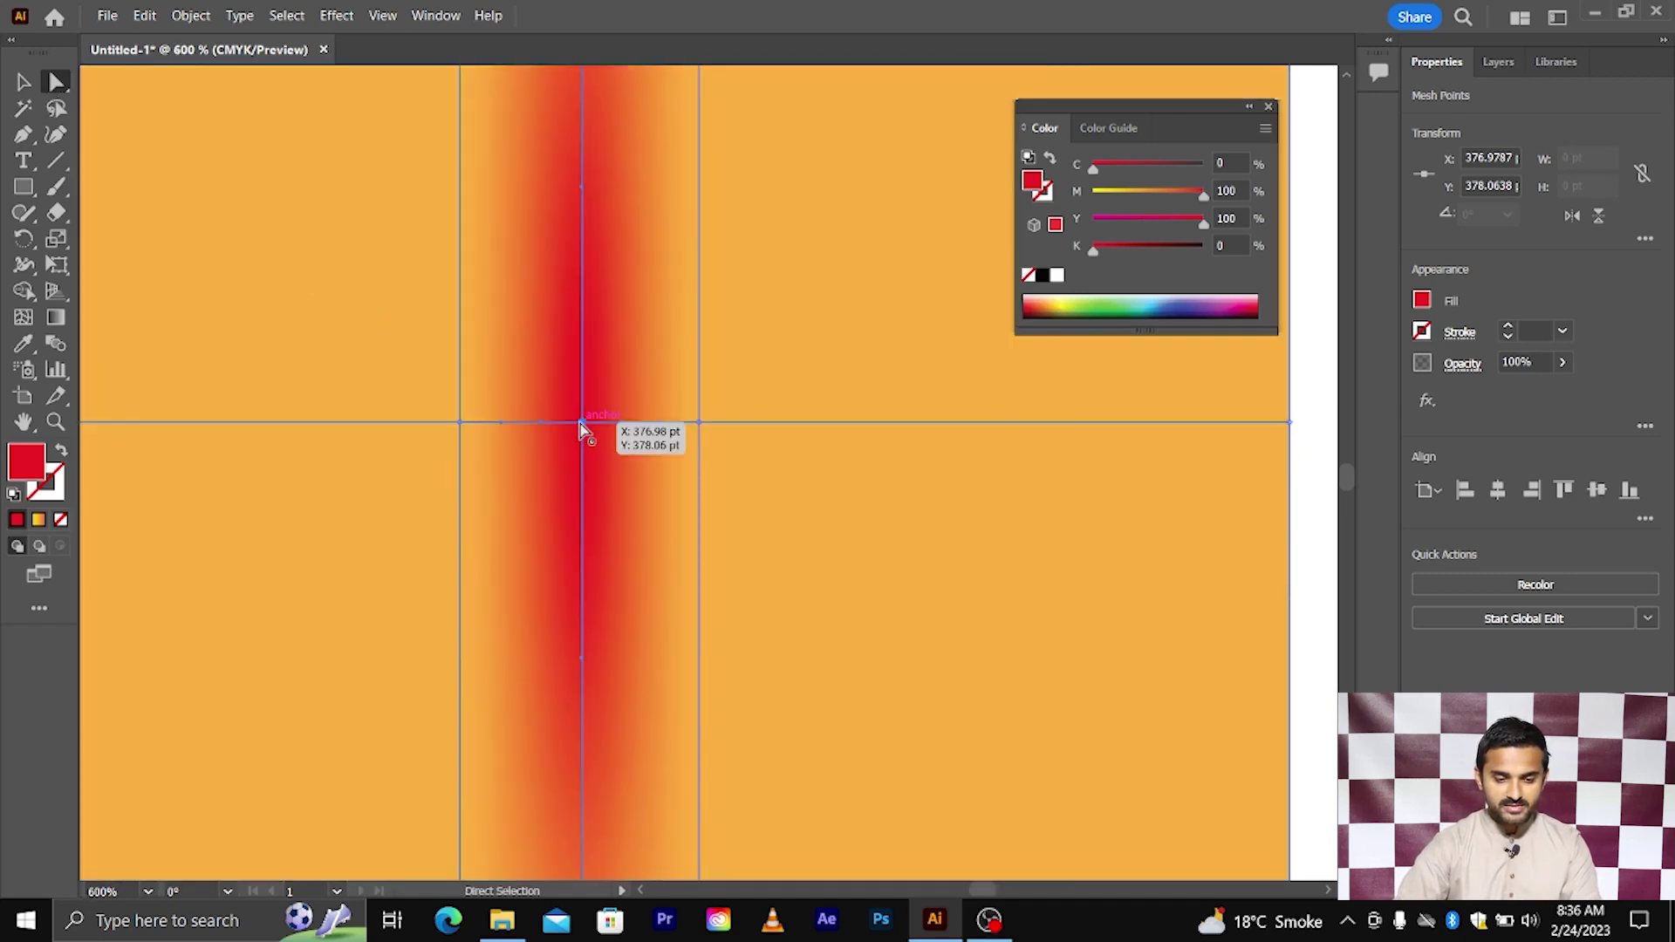
pyautogui.scroll(1, 583, 428)
pyautogui.moveTo(583, 428); pyautogui.dragTo(698, 430)
pyautogui.scroll(1, 702, 430)
pyautogui.scroll(1, 712, 430)
pyautogui.scroll(1, 712, 430)
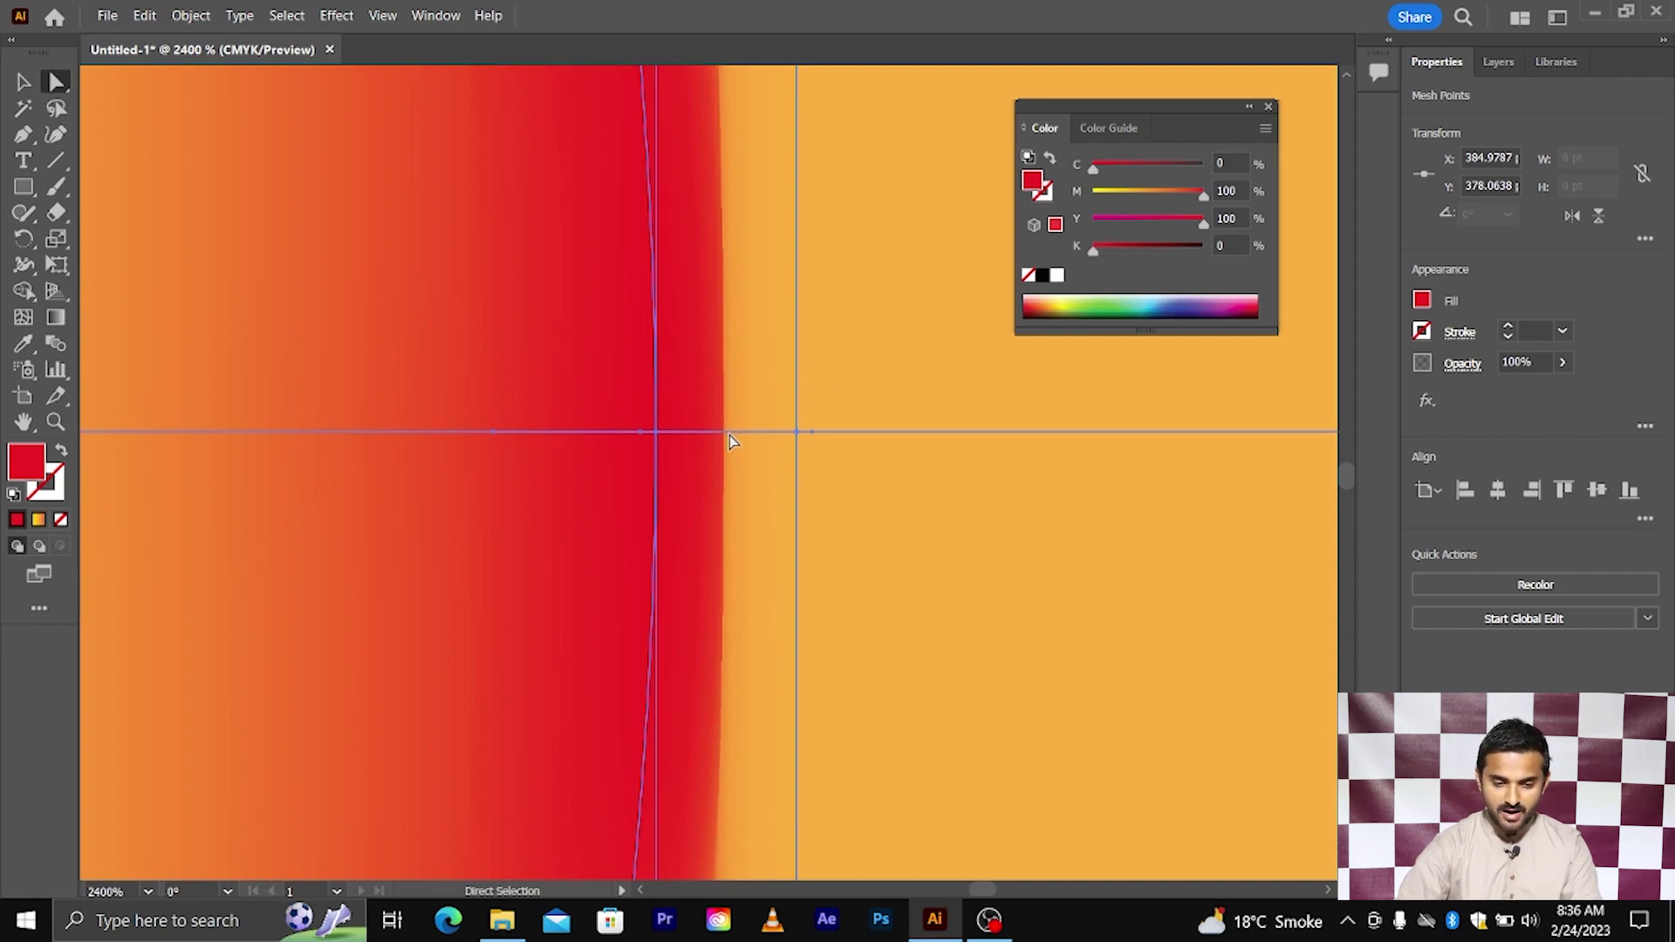
pyautogui.scroll(1, 728, 432)
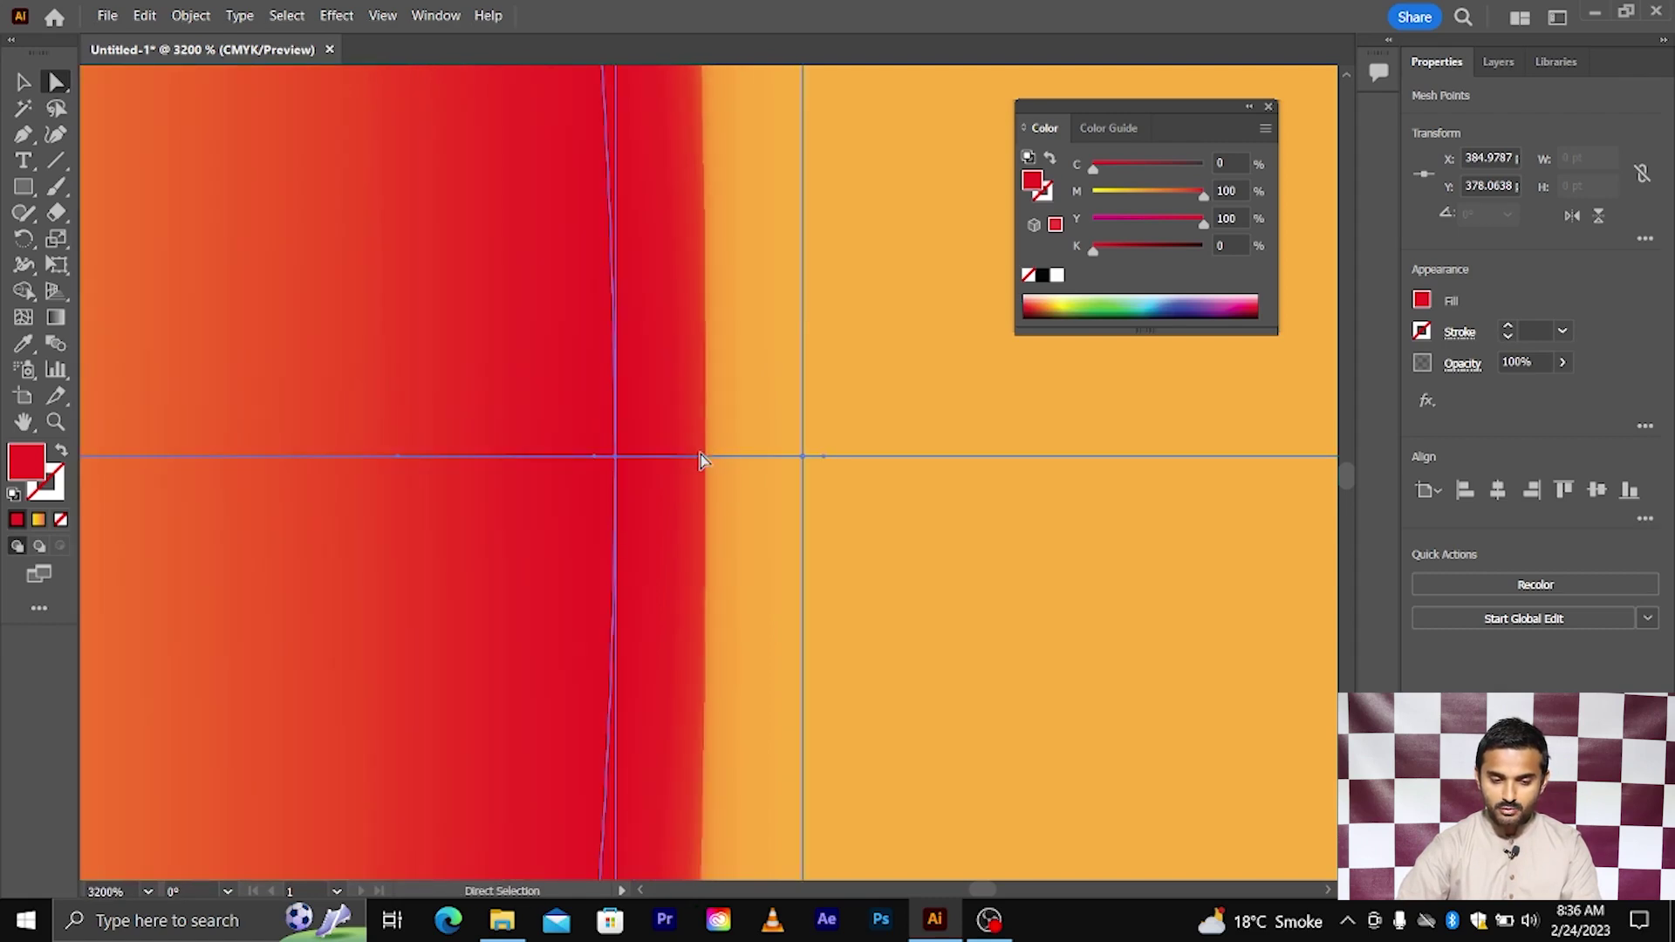
pyautogui.scroll(-1, 709, 462)
pyautogui.scroll(-1, 767, 486)
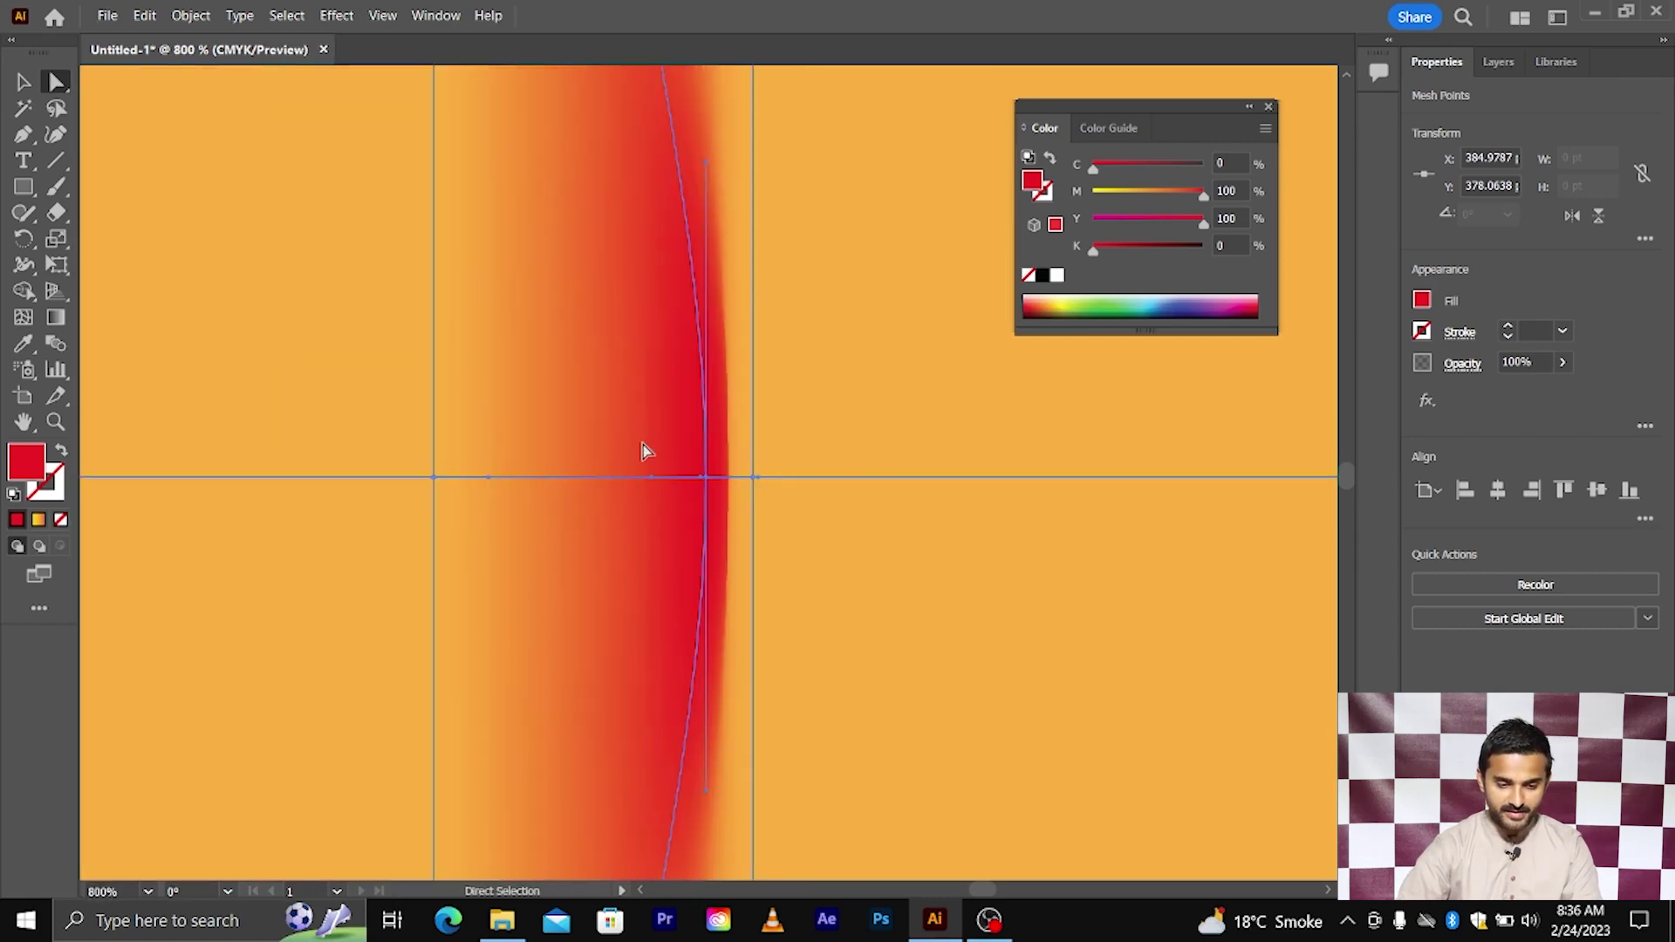
pyautogui.scroll(1, 643, 453)
pyautogui.scroll(1, 572, 434)
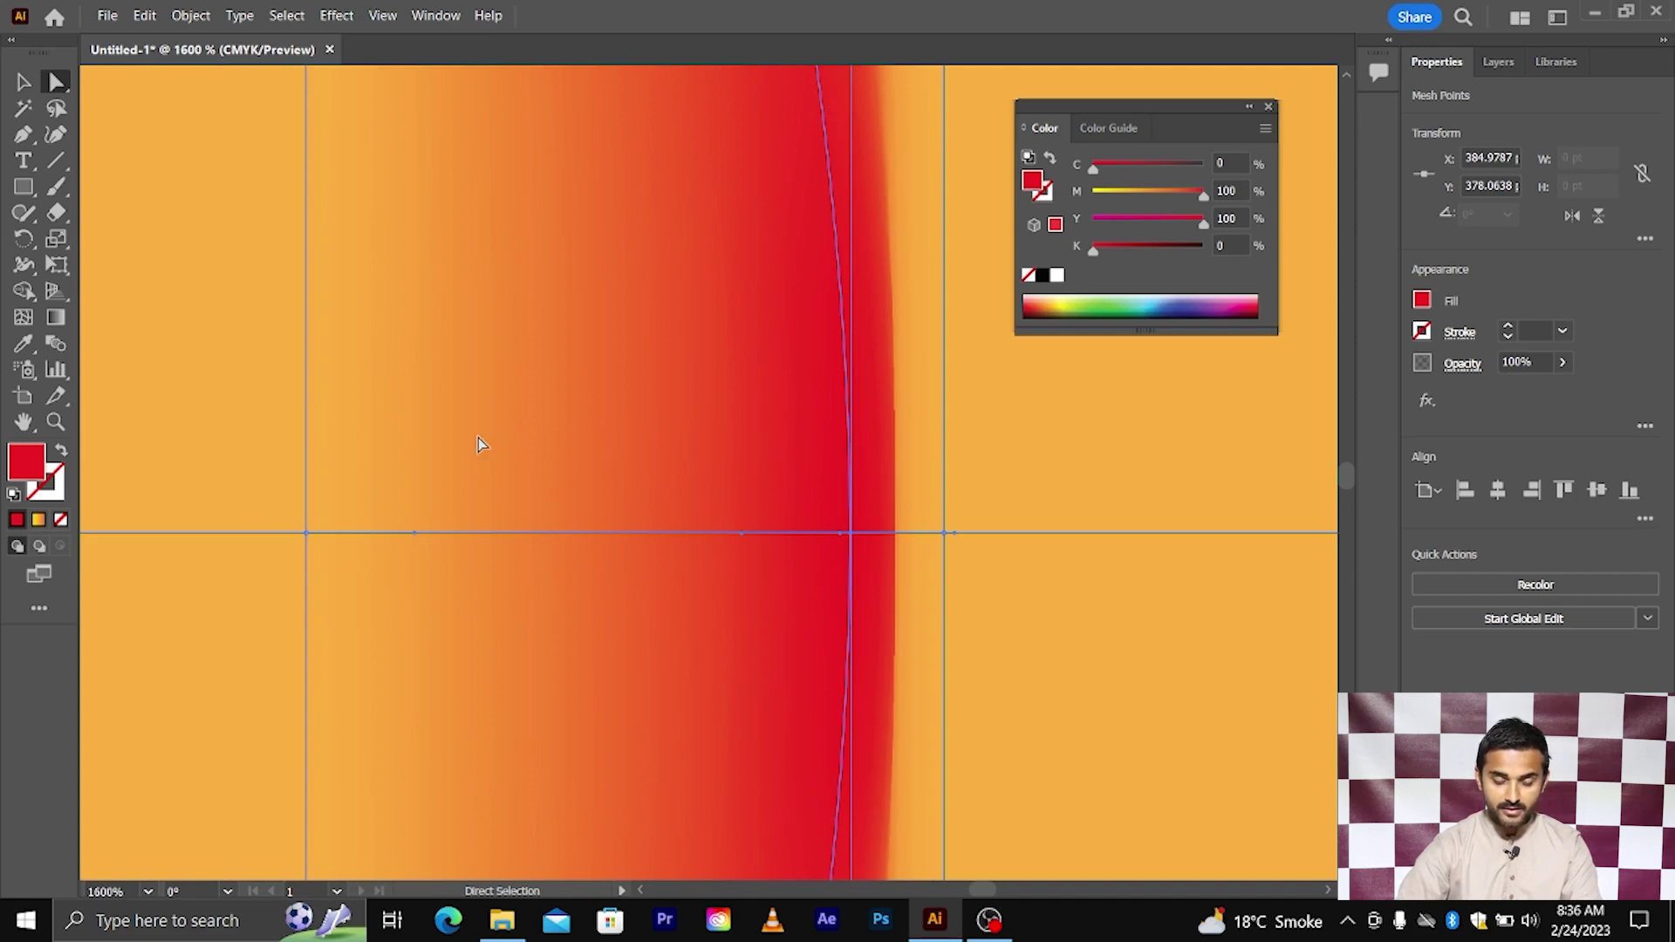
pyautogui.scroll(-1, 478, 439)
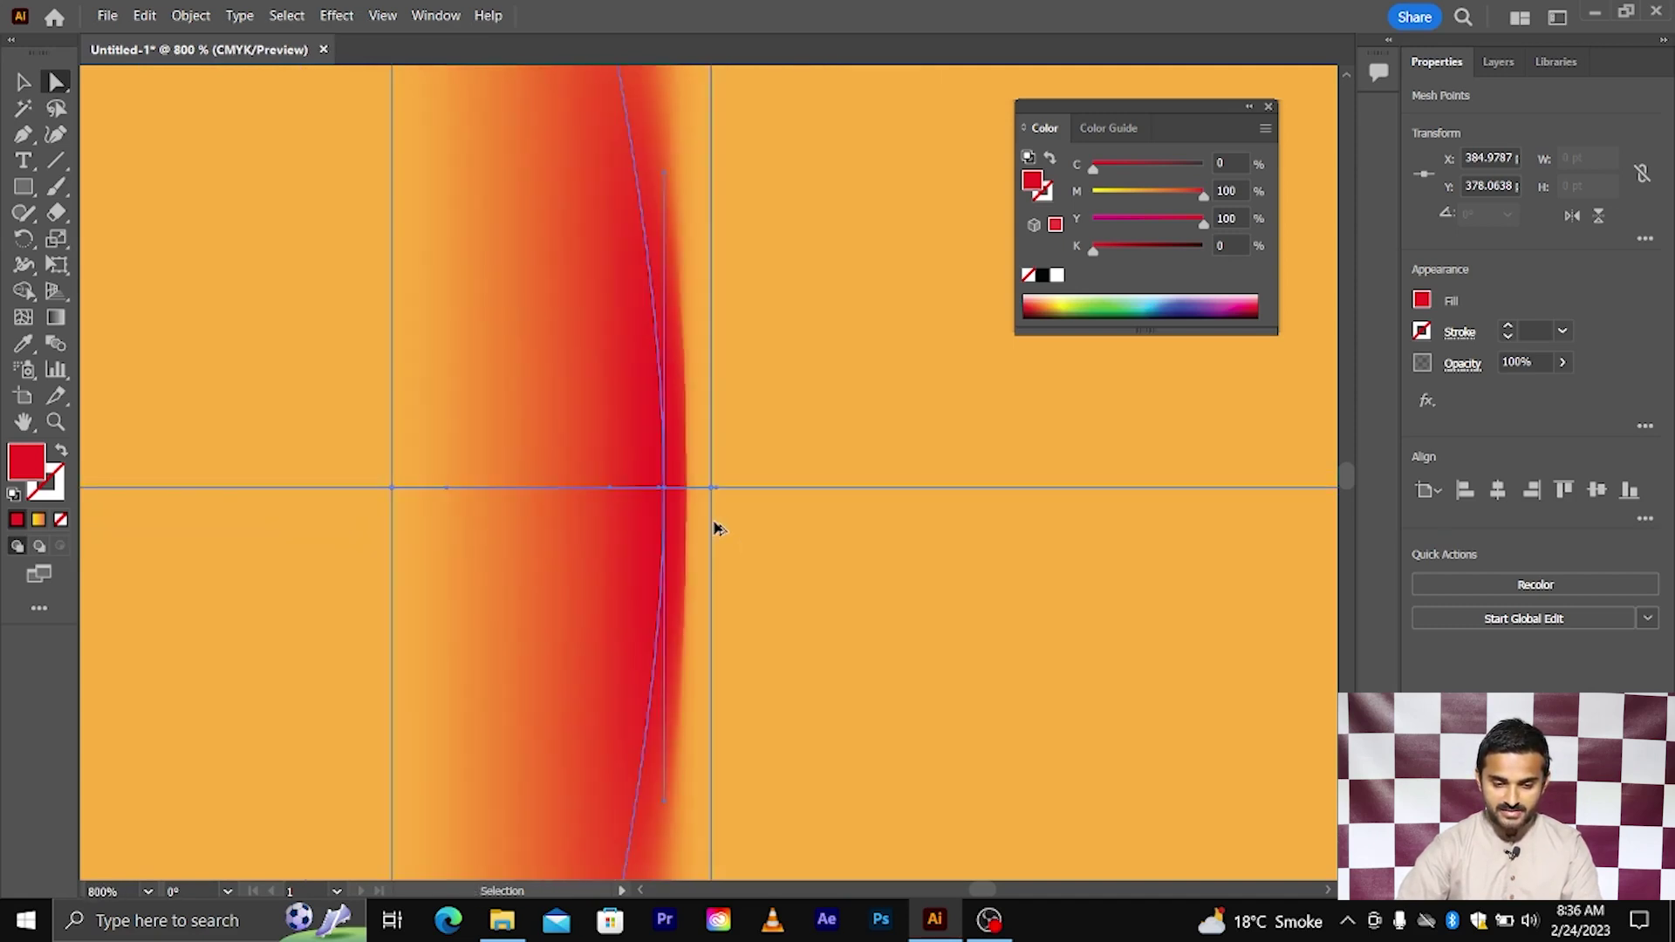
pyautogui.scroll(1, 720, 523)
pyautogui.scroll(-3, 646, 455)
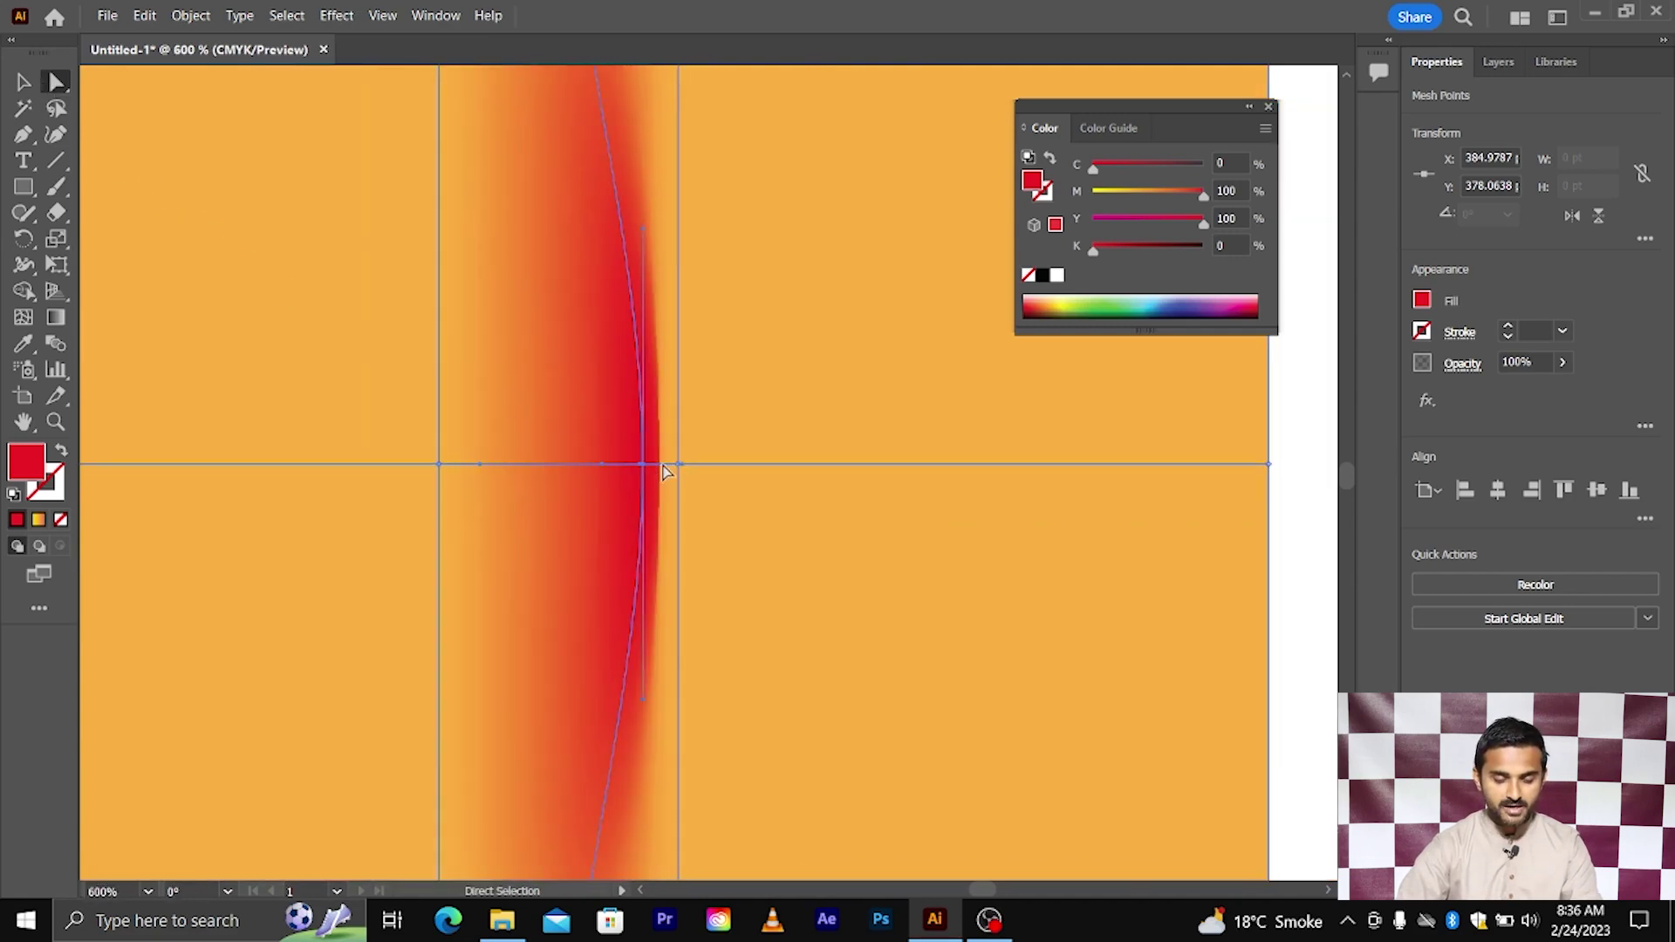
pyautogui.press('Left')
pyautogui.press('Left')
pyautogui.press('Left')
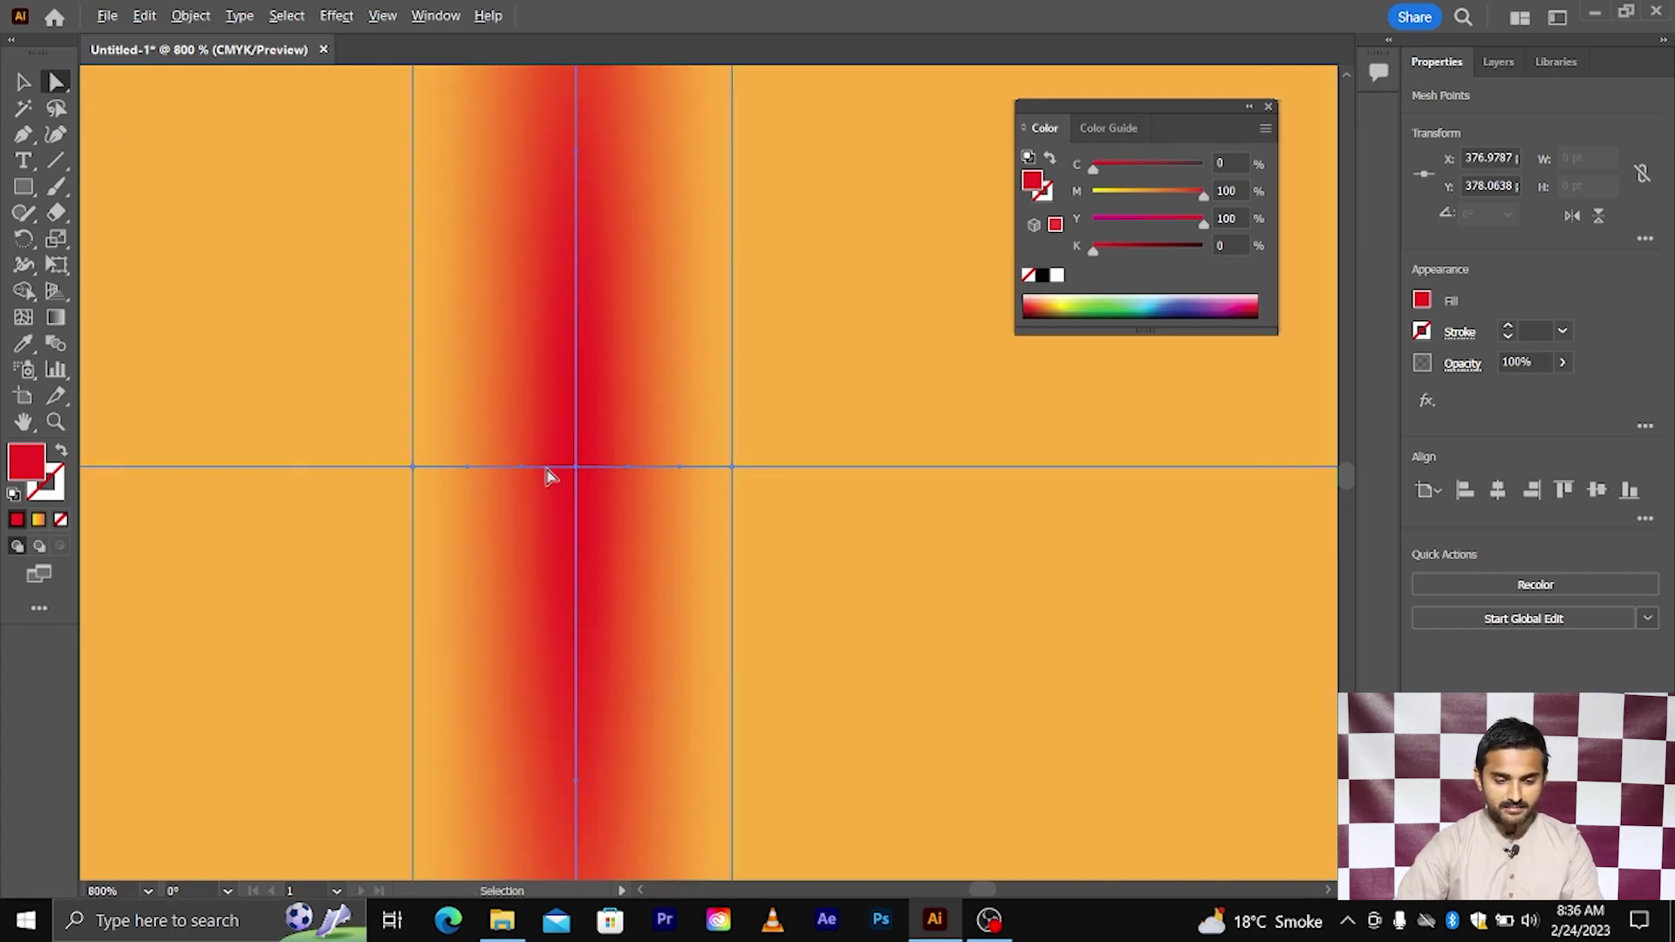
pyautogui.scroll(1, 549, 474)
pyautogui.hscroll(1, 550, 475)
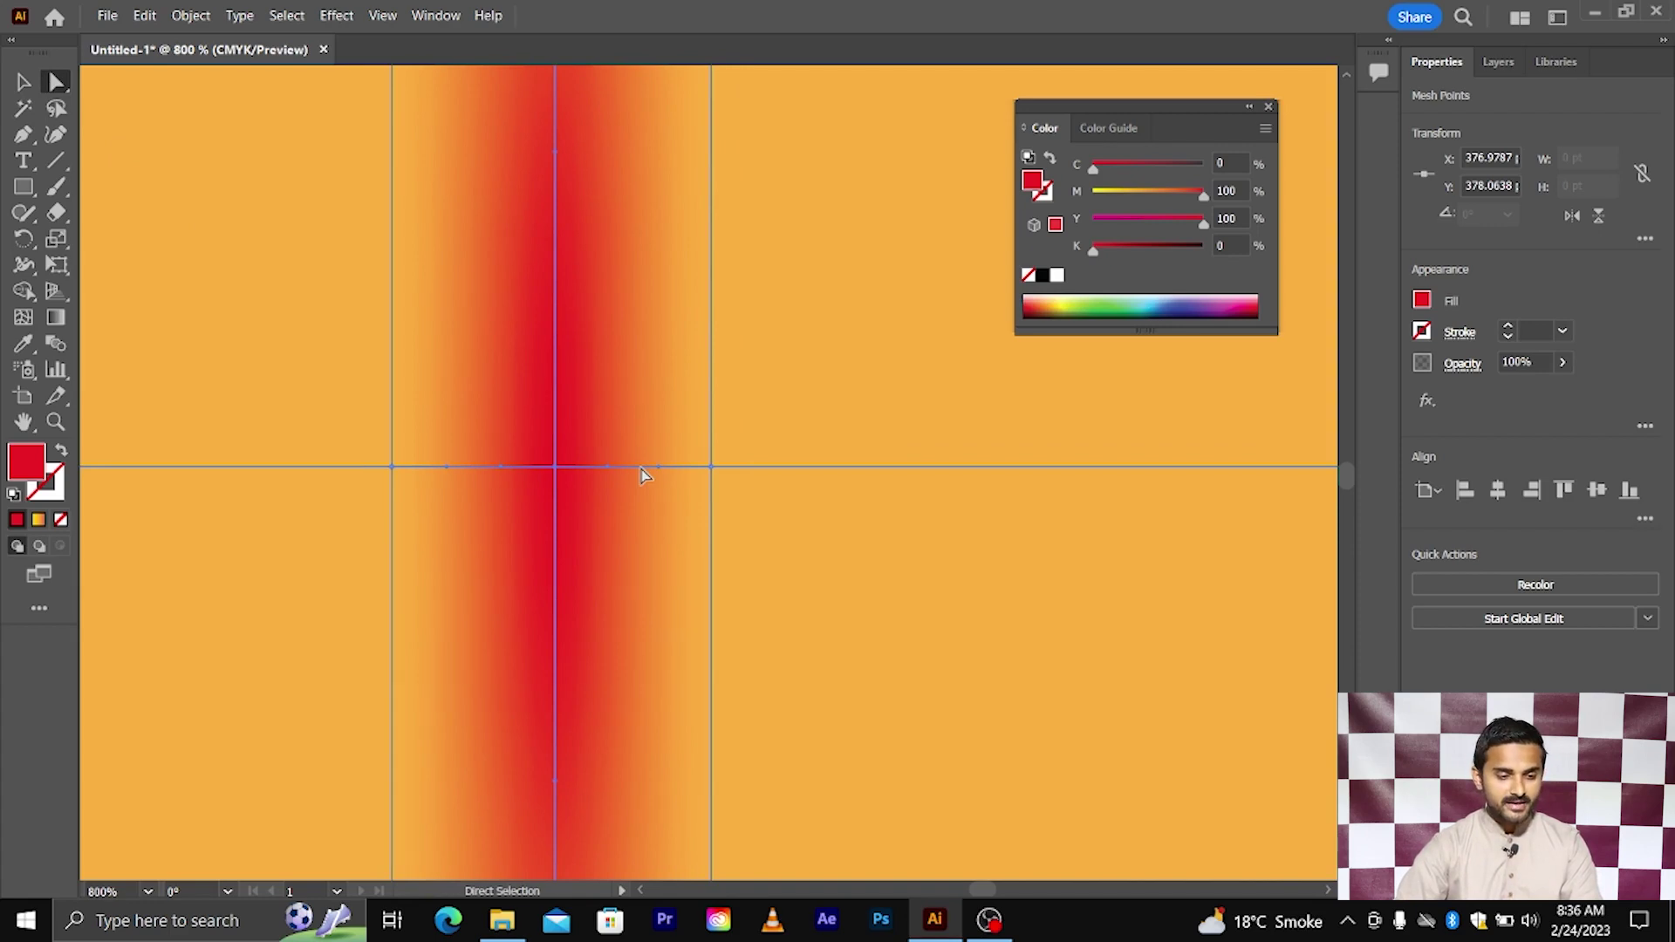
pyautogui.click(28, 321)
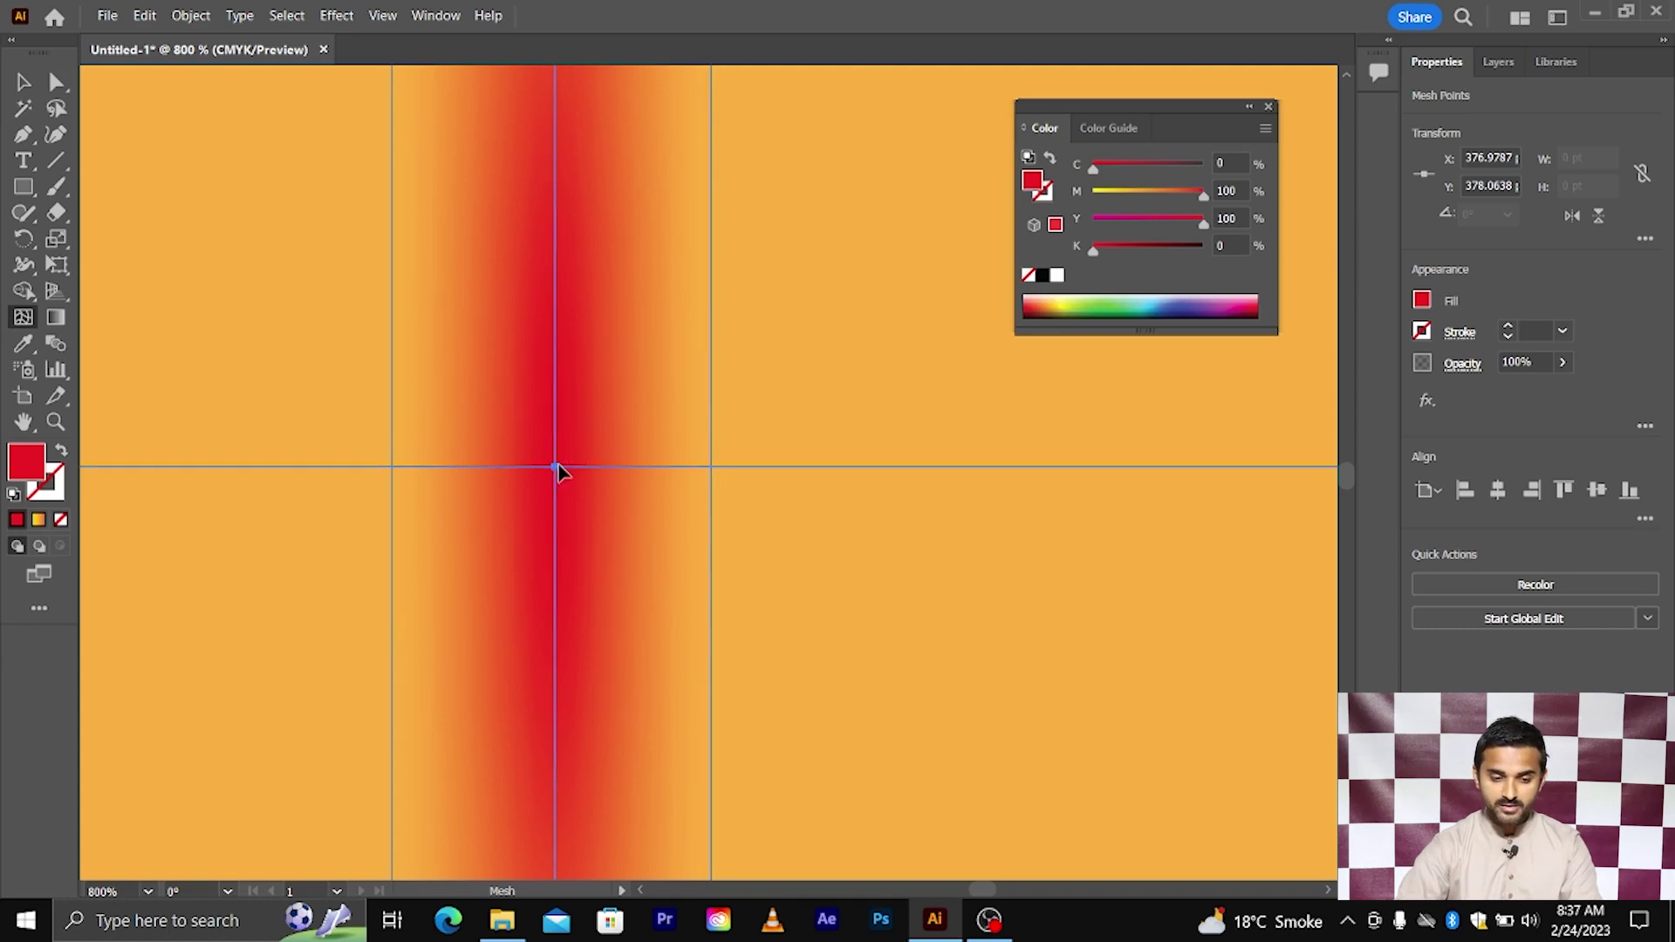
pyautogui.moveTo(558, 471); pyautogui.dragTo(643, 471)
pyautogui.scroll(2, 654, 469)
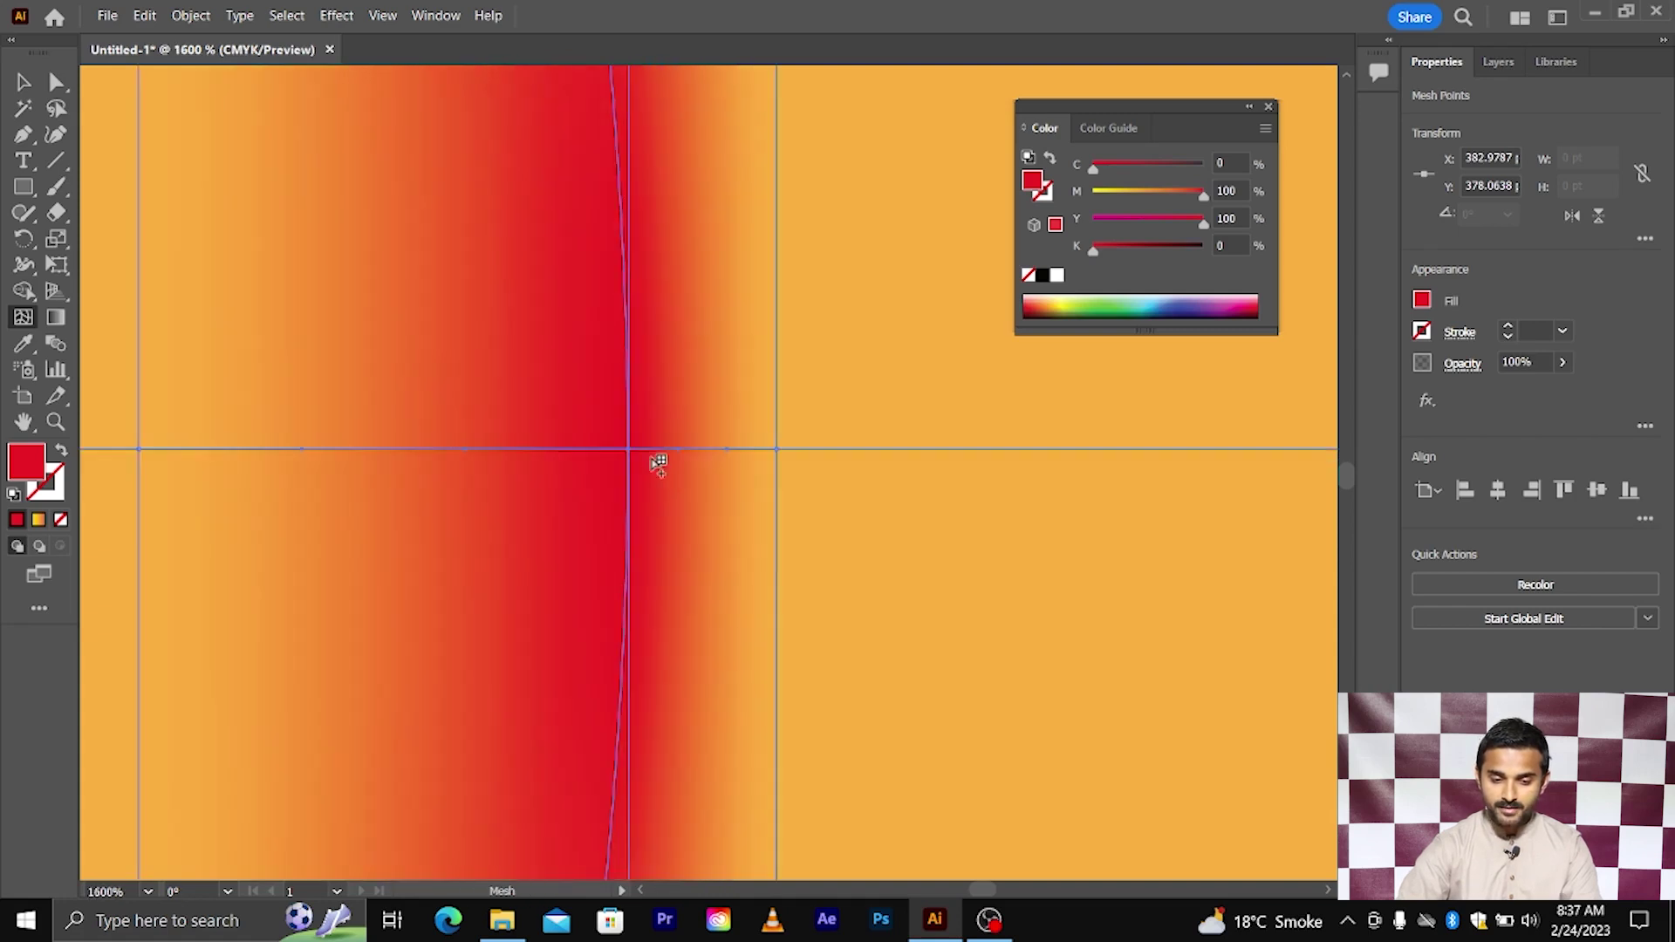
pyautogui.scroll(1, 681, 454)
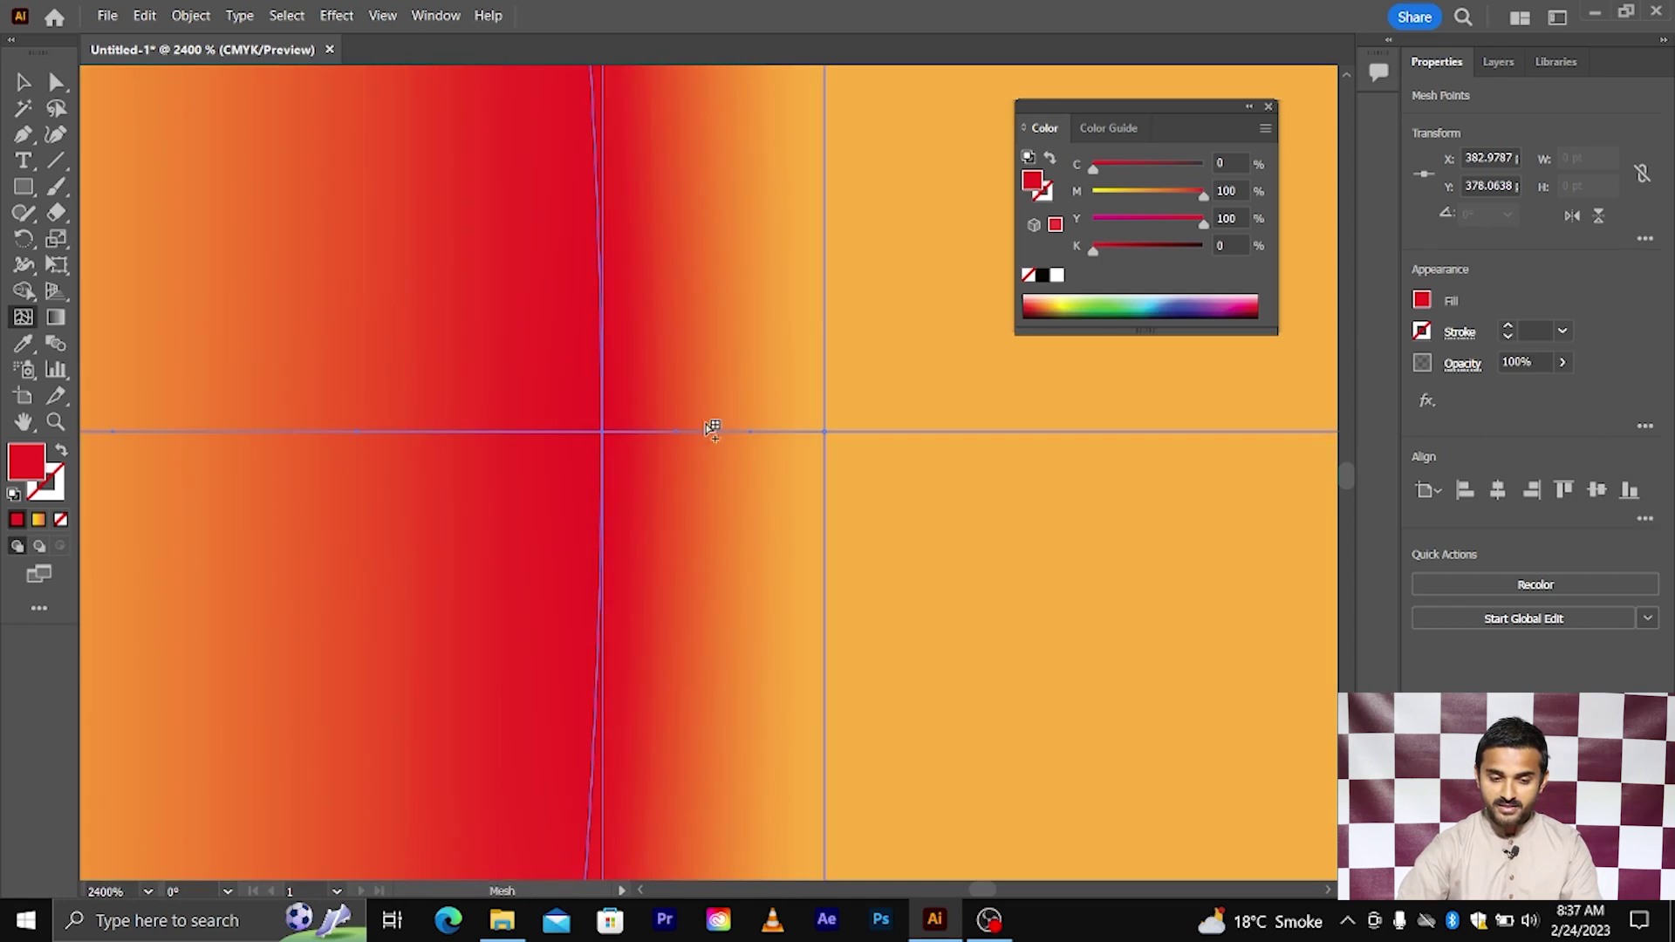
pyautogui.scroll(-2, 655, 480)
pyautogui.scroll(-1, 655, 480)
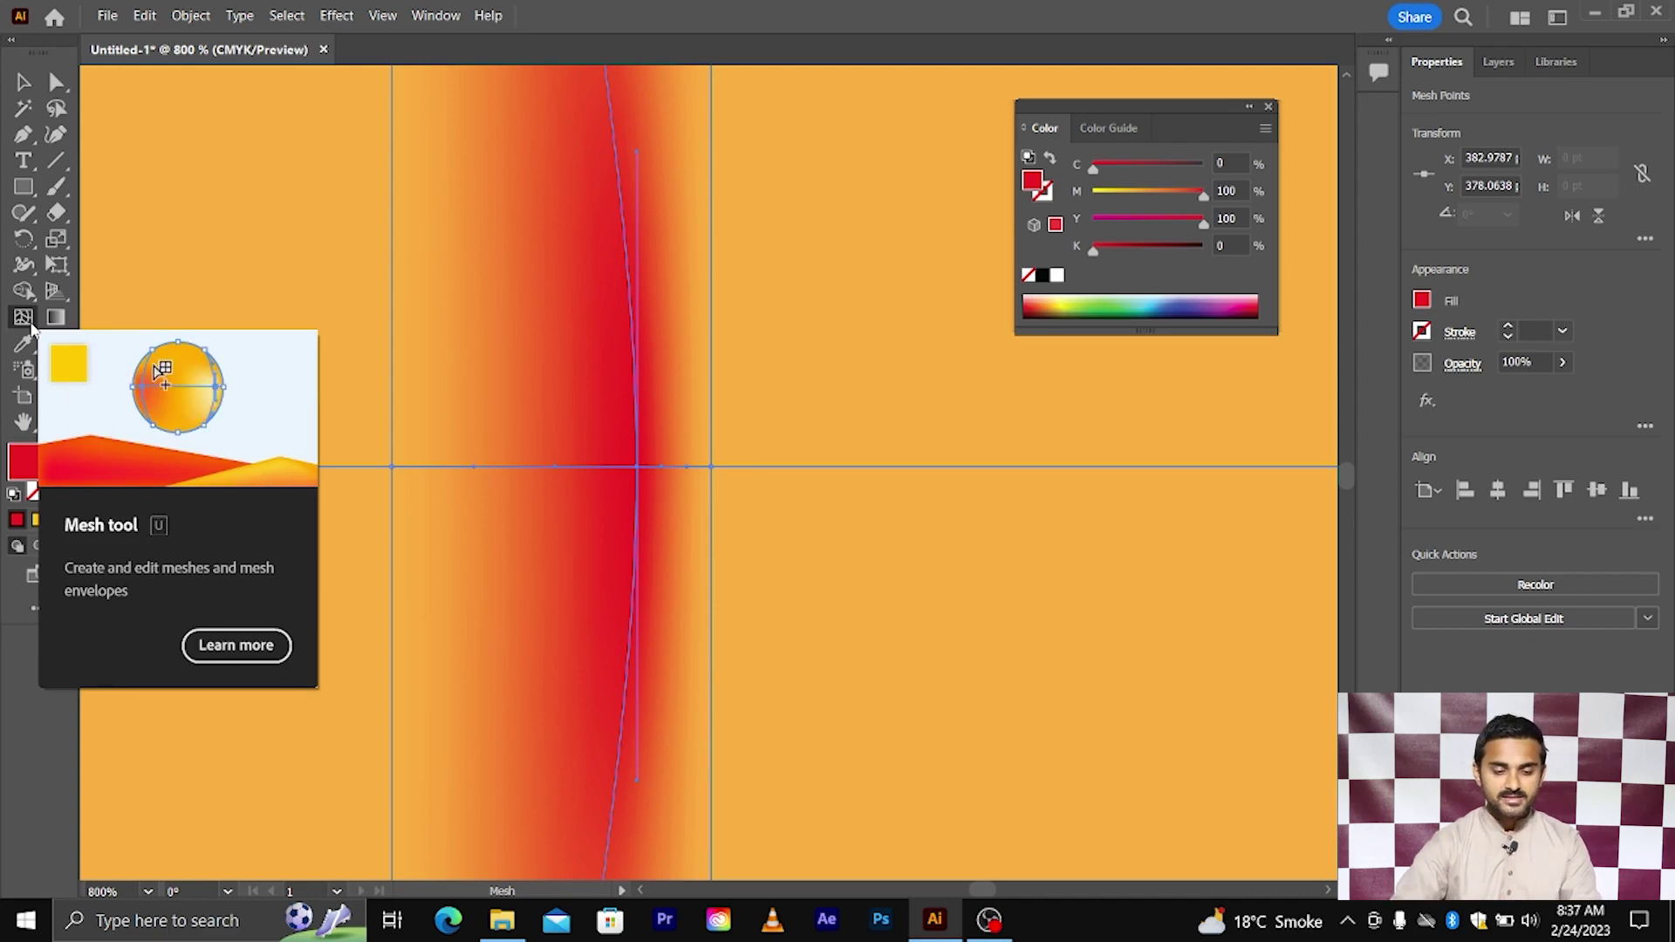
pyautogui.hotkey('ctrl', 'z')
pyautogui.hotkey('ctrl', '-')
pyautogui.hotkey('ctrl', '-')
pyautogui.hotkey('ctrl', '-')
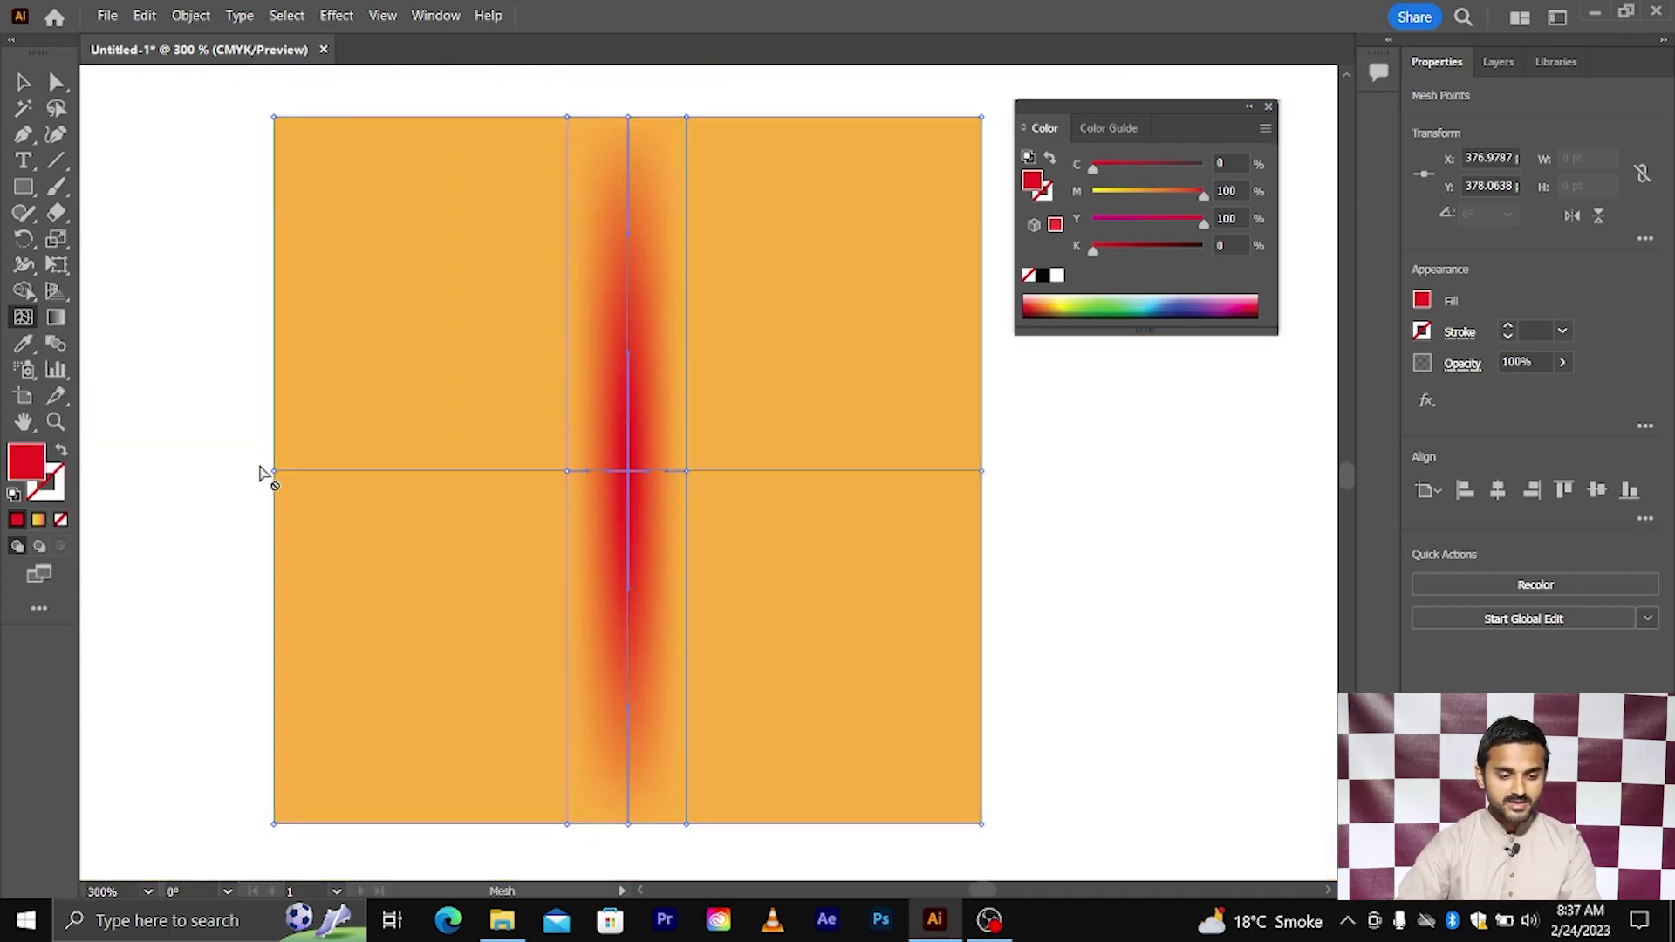
# - Bow the mesh's left and right edges outward and pull the bottom middle point down
pyautogui.moveTo(276, 472); pyautogui.dragTo(211, 410)
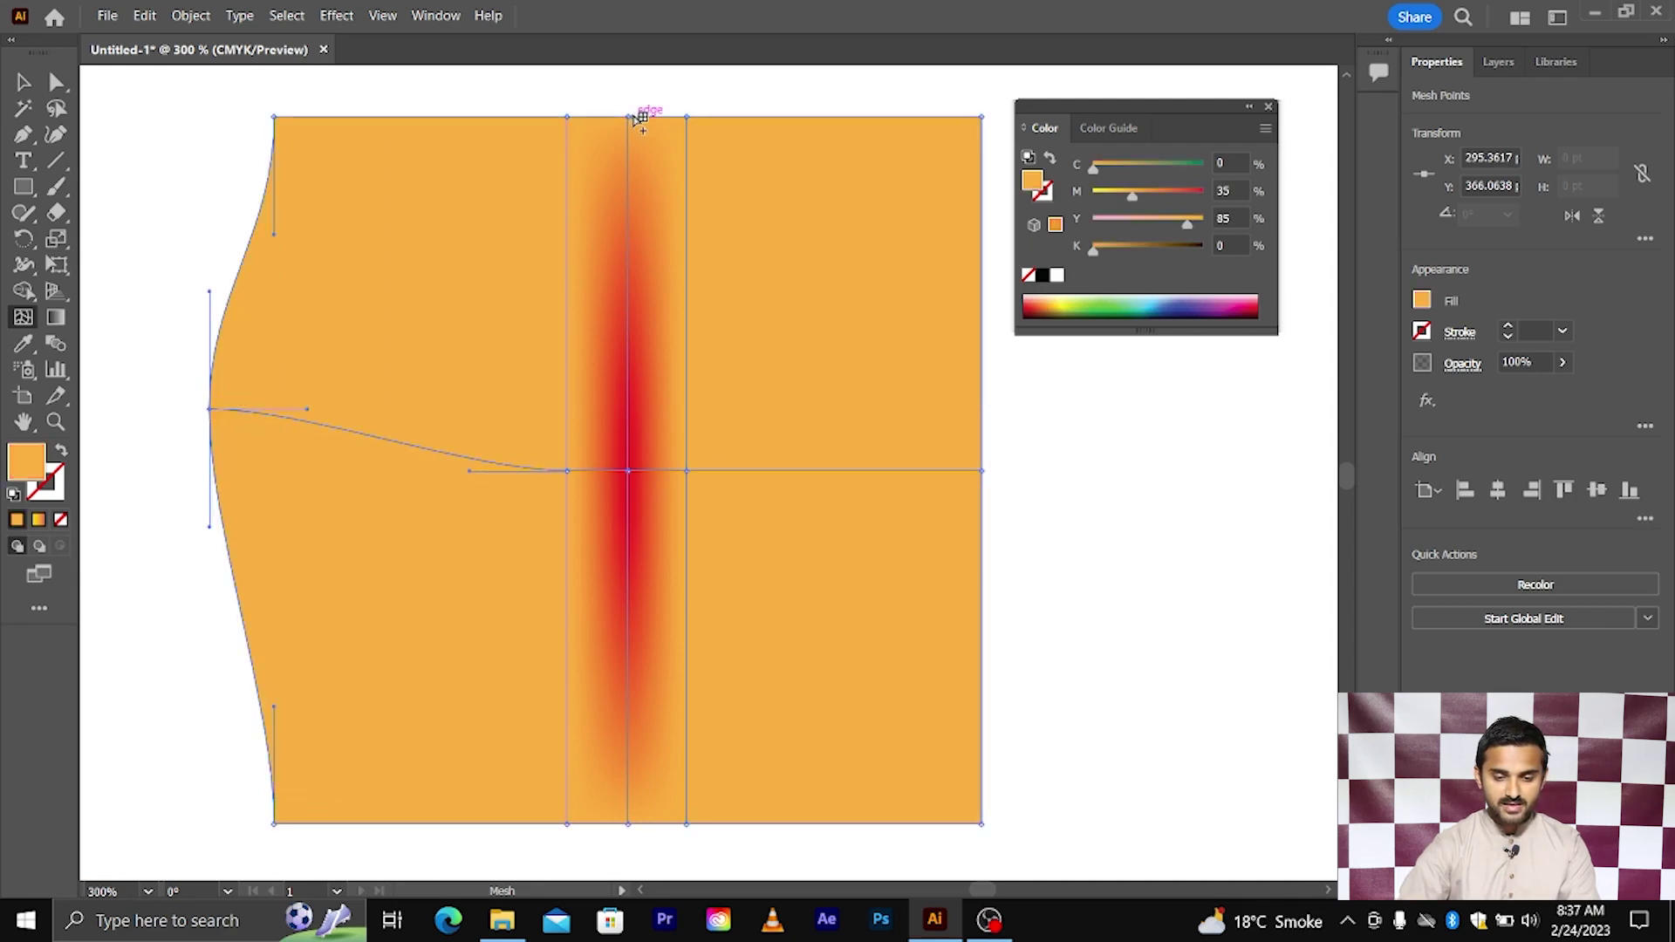
pyautogui.click(983, 471)
pyautogui.moveTo(984, 472); pyautogui.dragTo(1073, 473)
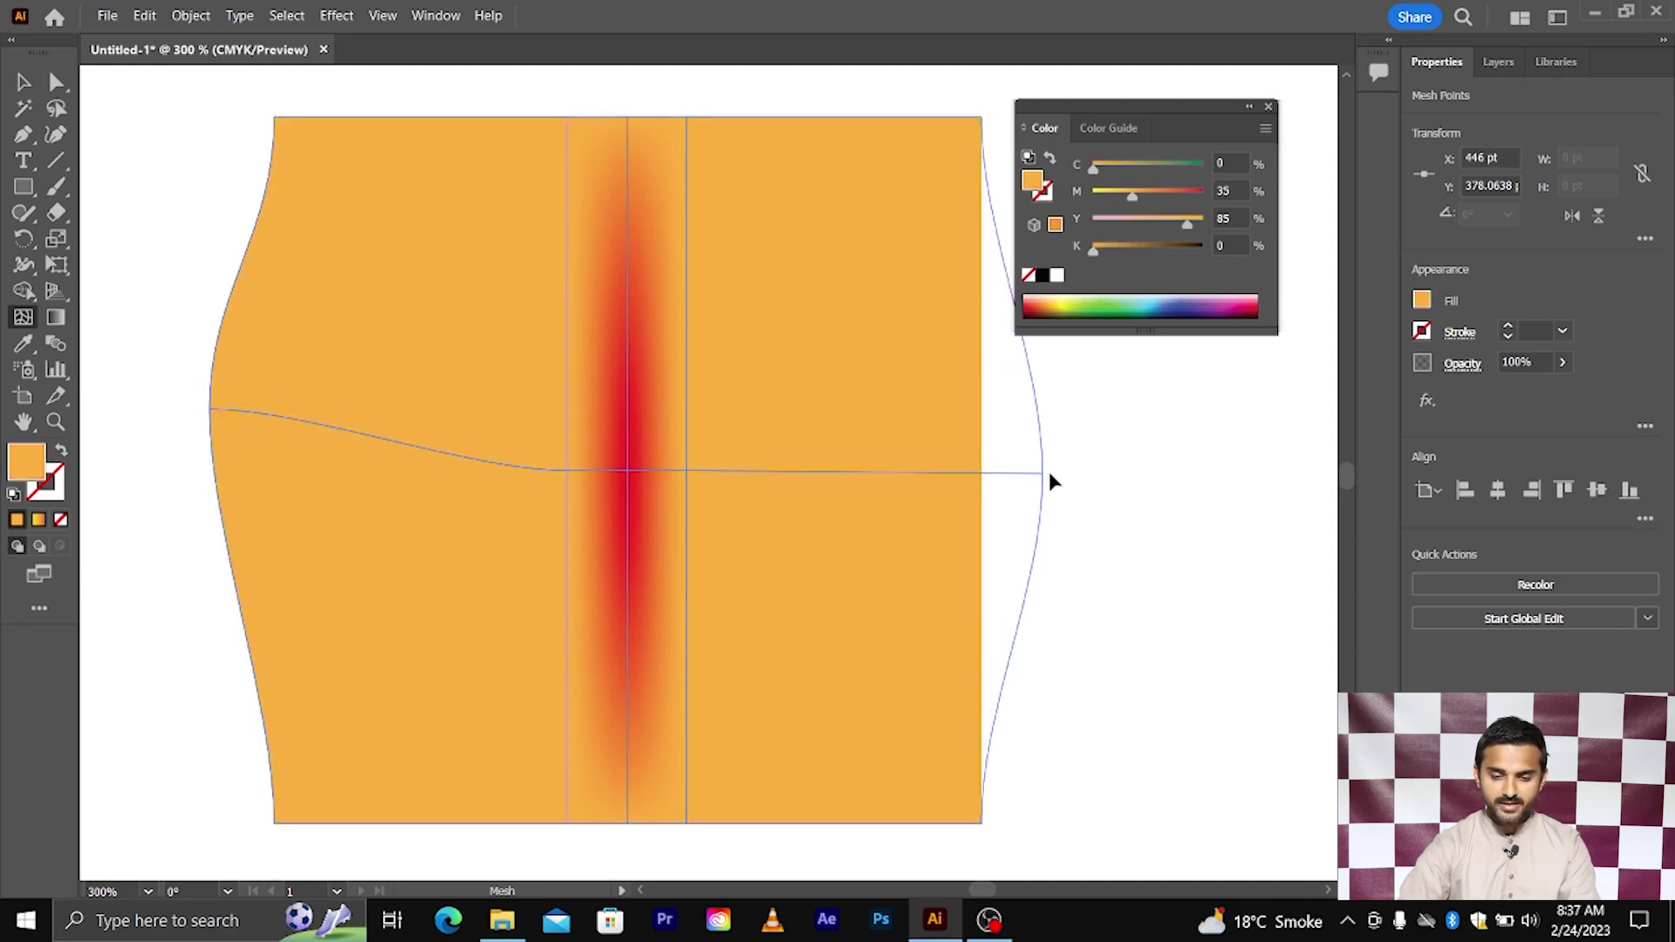
pyautogui.scroll(-2, 1081, 476)
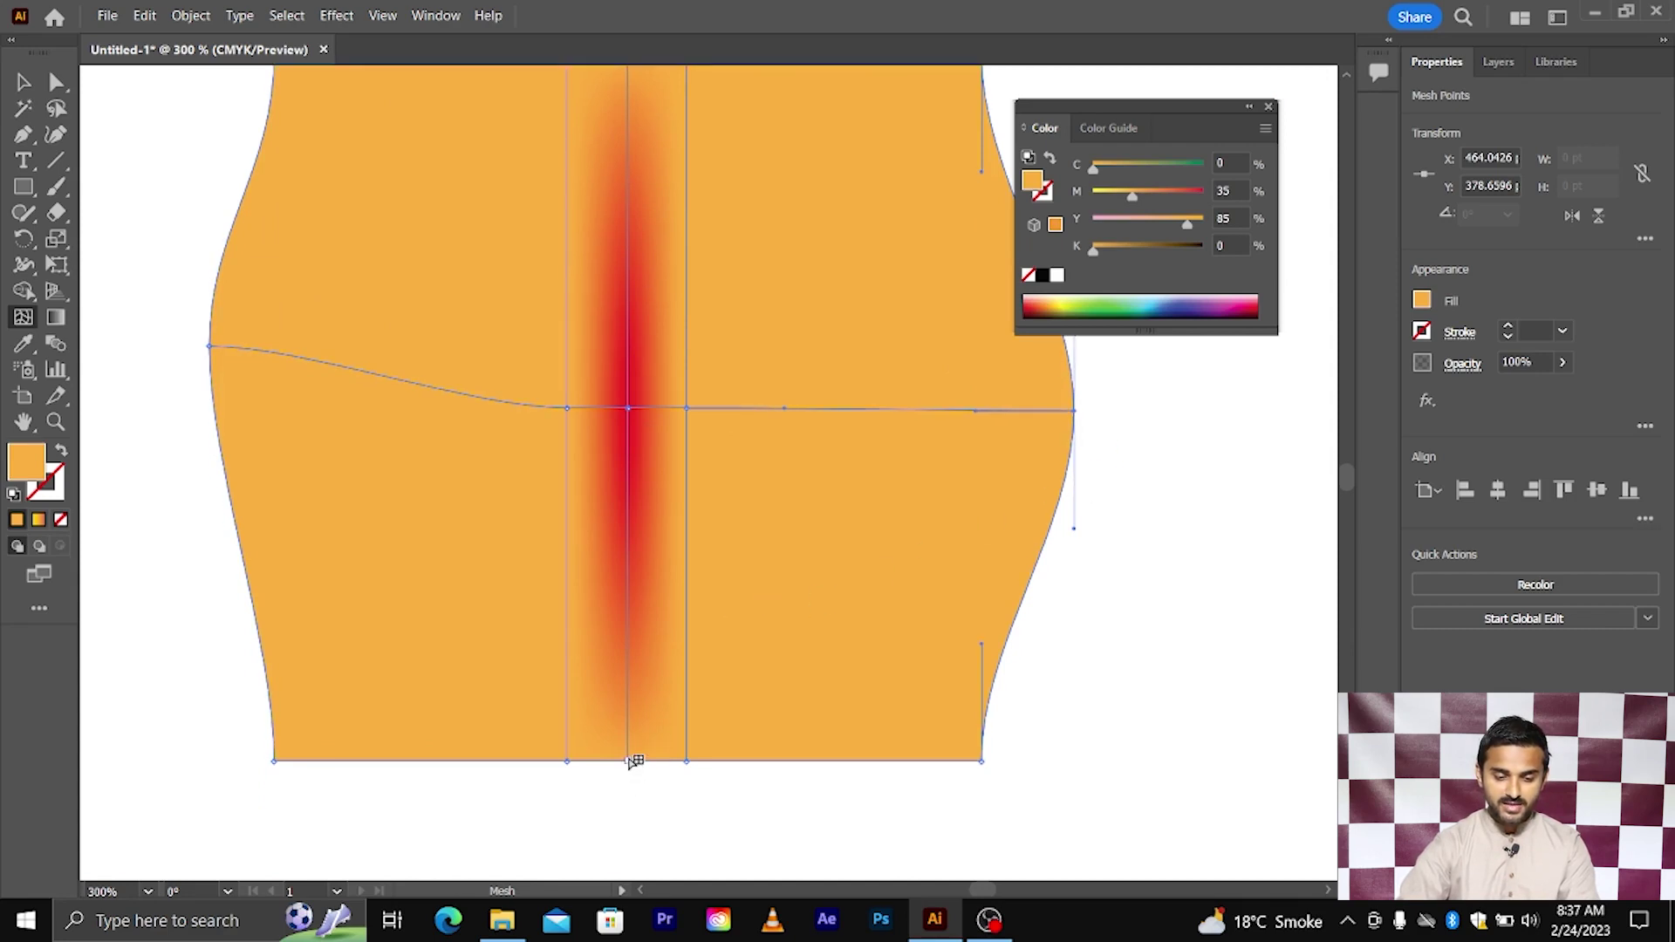
pyautogui.moveTo(628, 761); pyautogui.dragTo(624, 816)
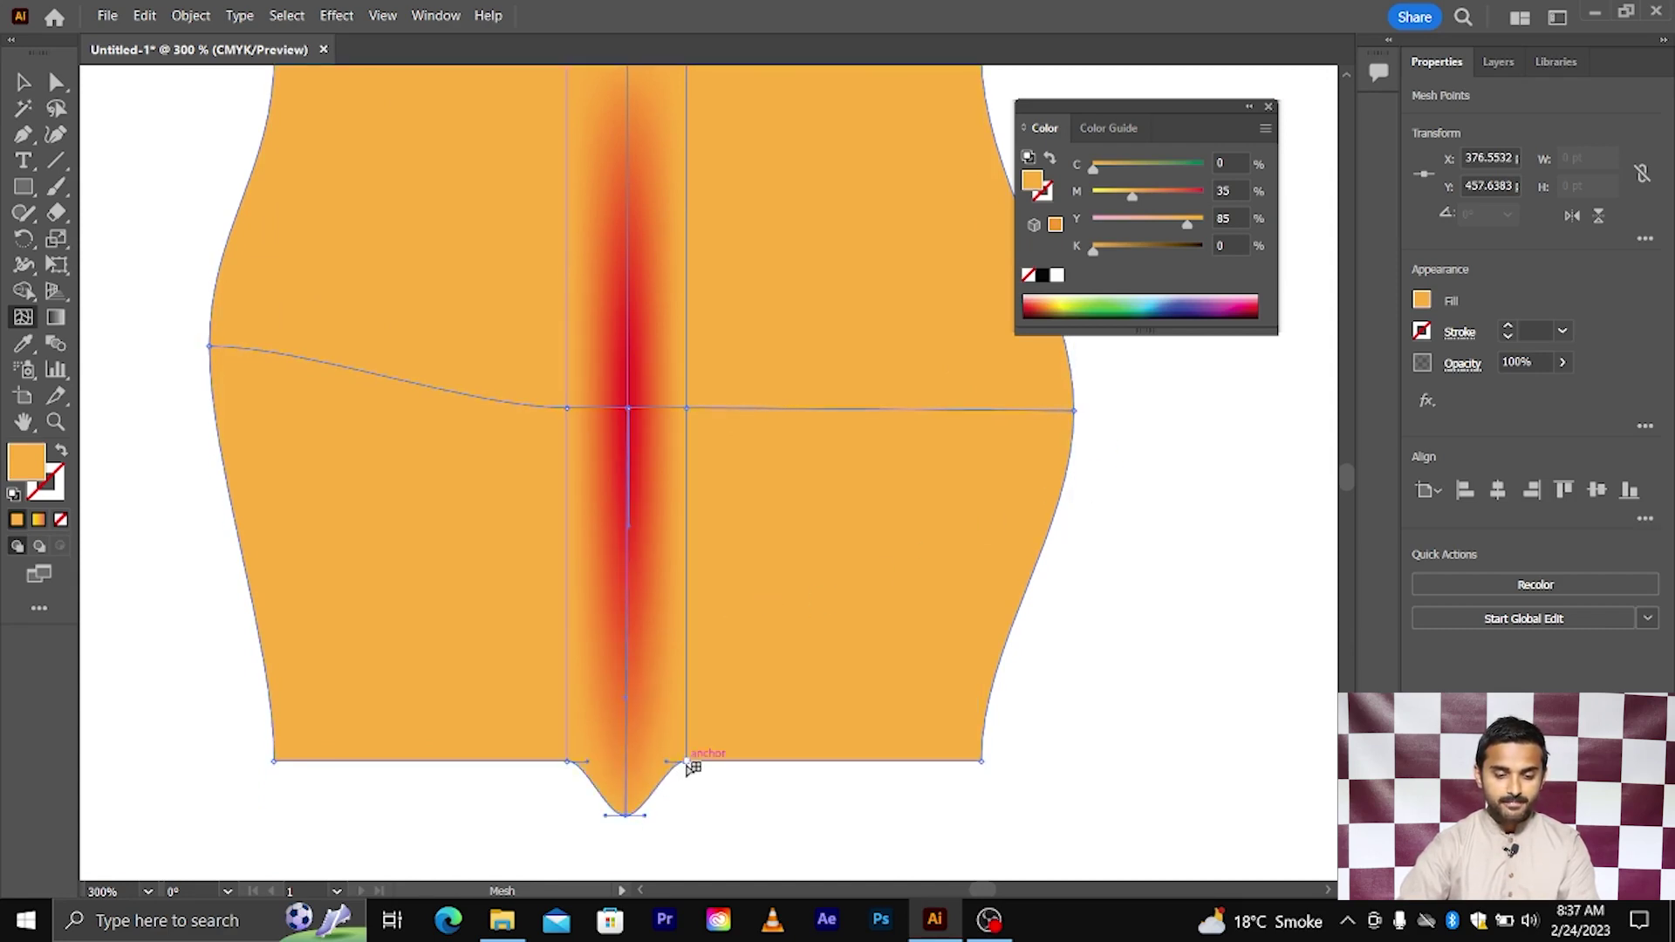
pyautogui.moveTo(687, 761); pyautogui.dragTo(703, 797)
pyautogui.hotkey('ctrl', 'z')
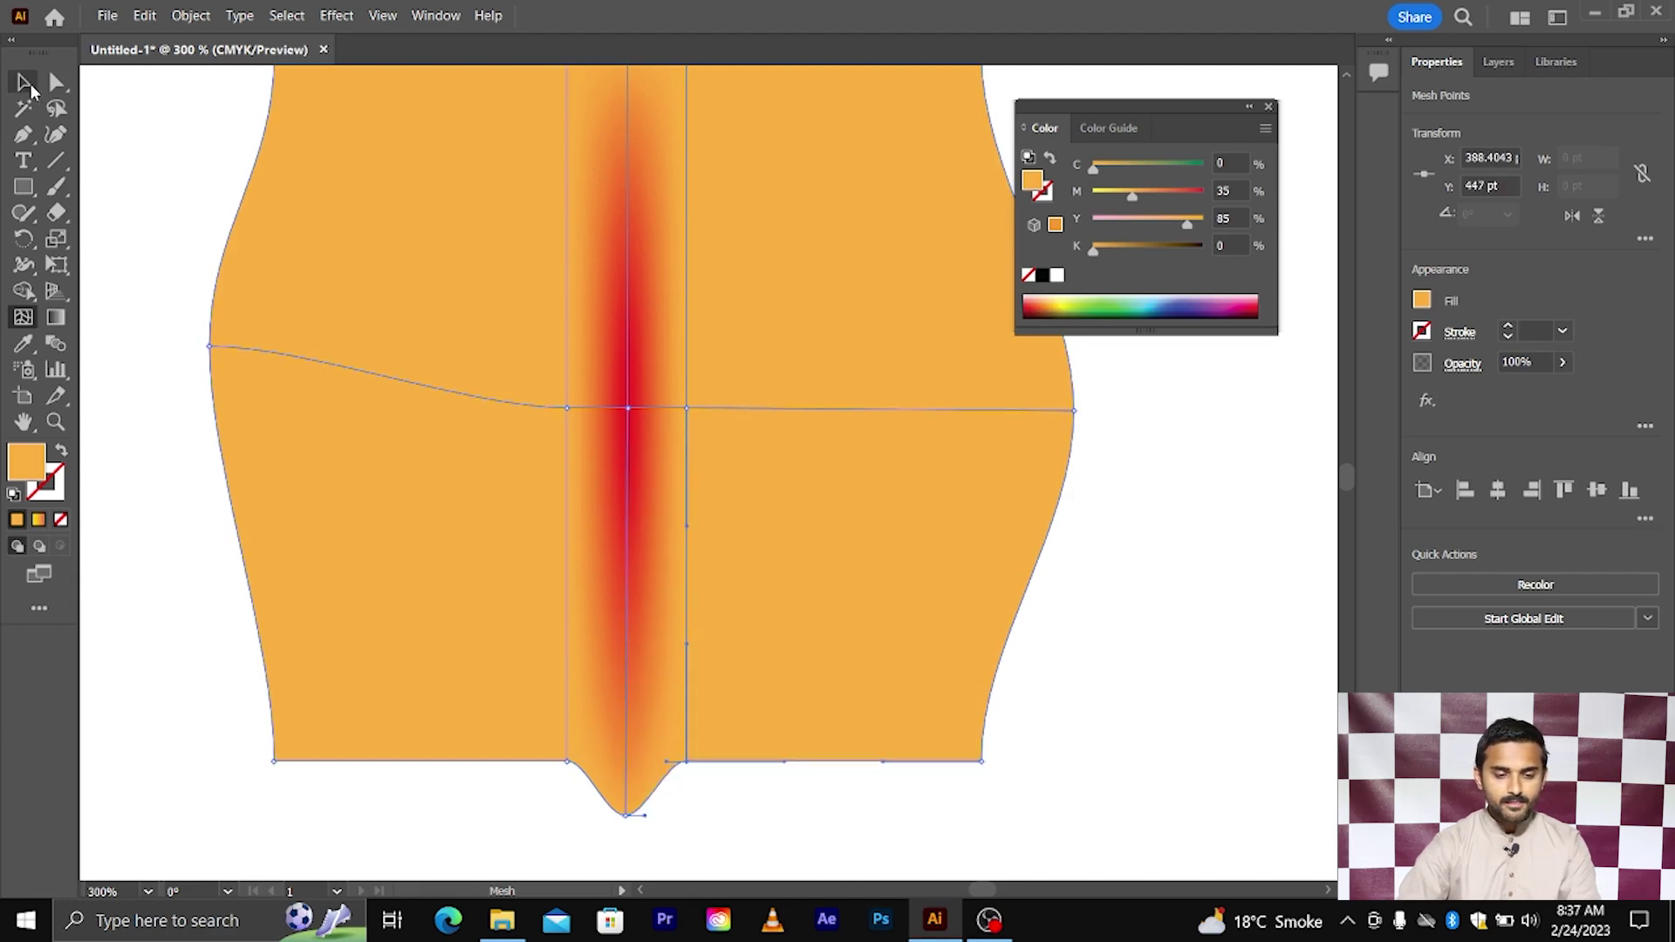
# - Remove the reshaped mesh shape from the artboard
pyautogui.click(25, 82)
pyautogui.scroll(-2, 583, 463)
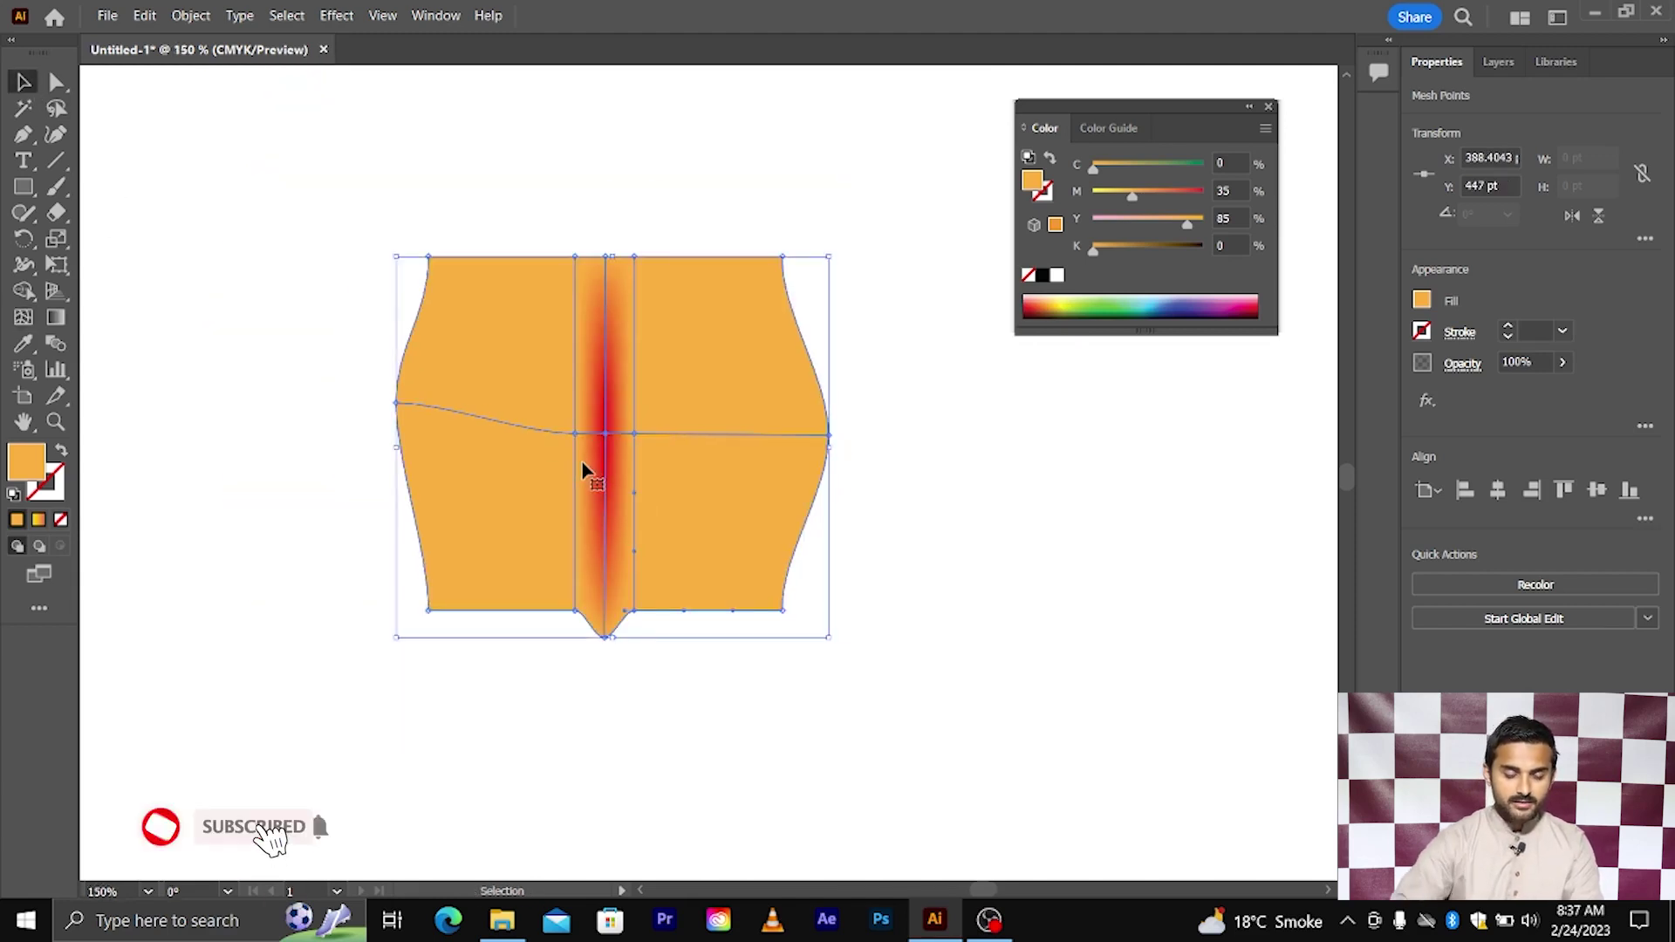
pyautogui.hotkey('ctrl', 'z')
pyautogui.hotkey('ctrl', 'z')
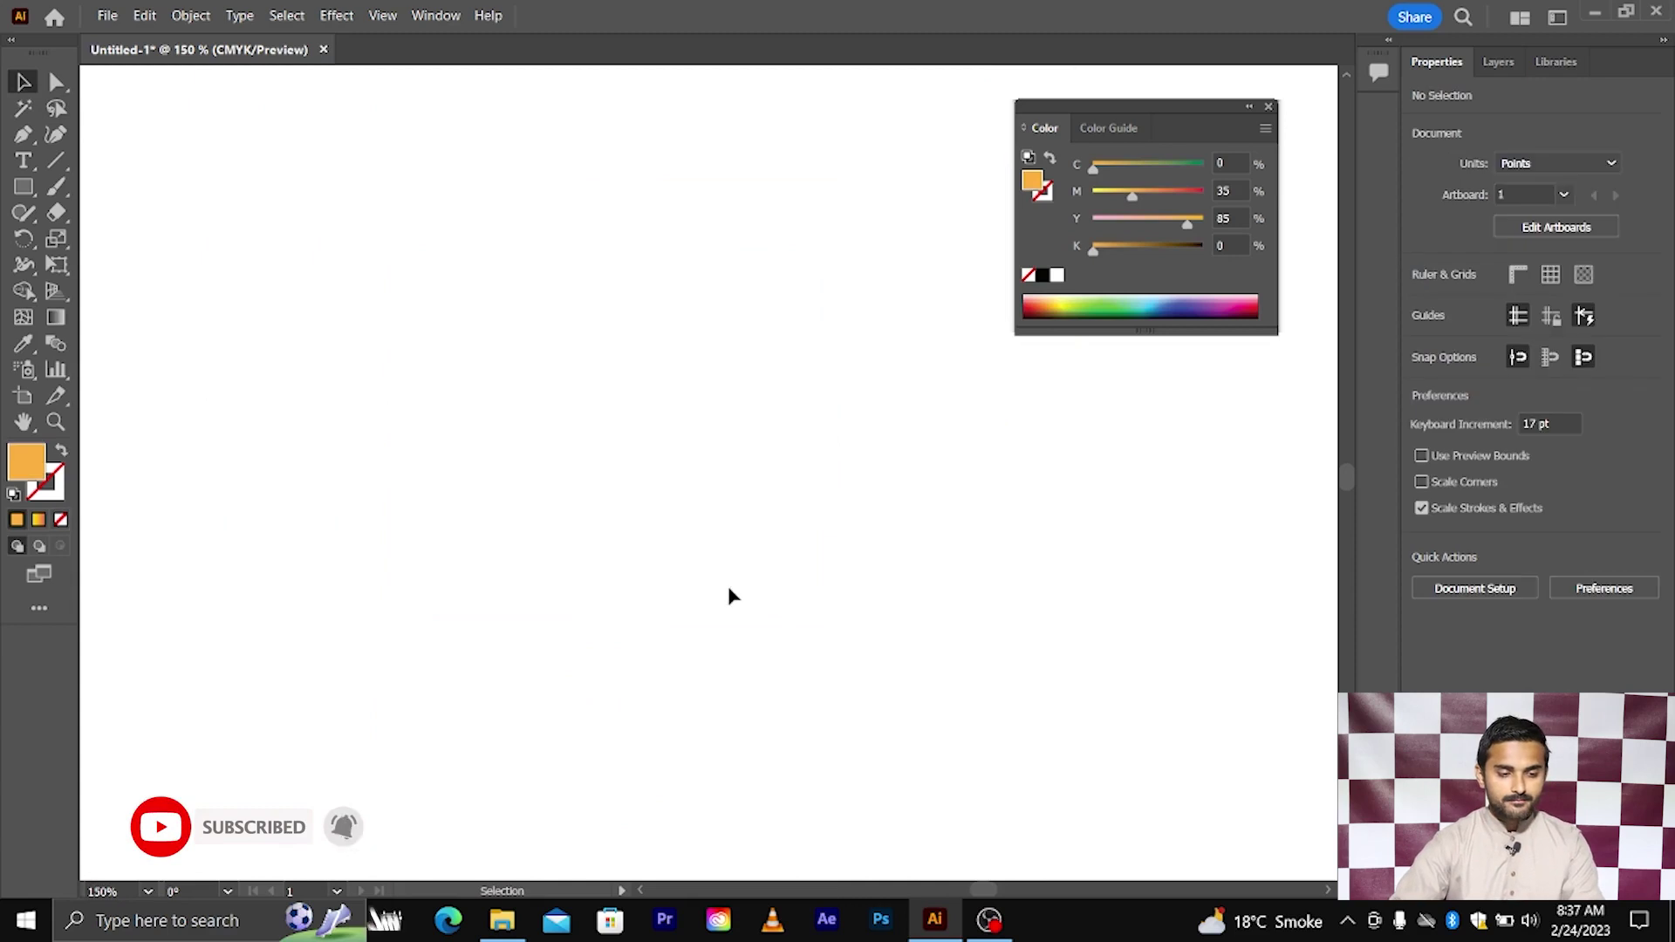
# - Draw a tall orange rectangle, round it into a pill and rotate it to 315°
pyautogui.click(17, 192)
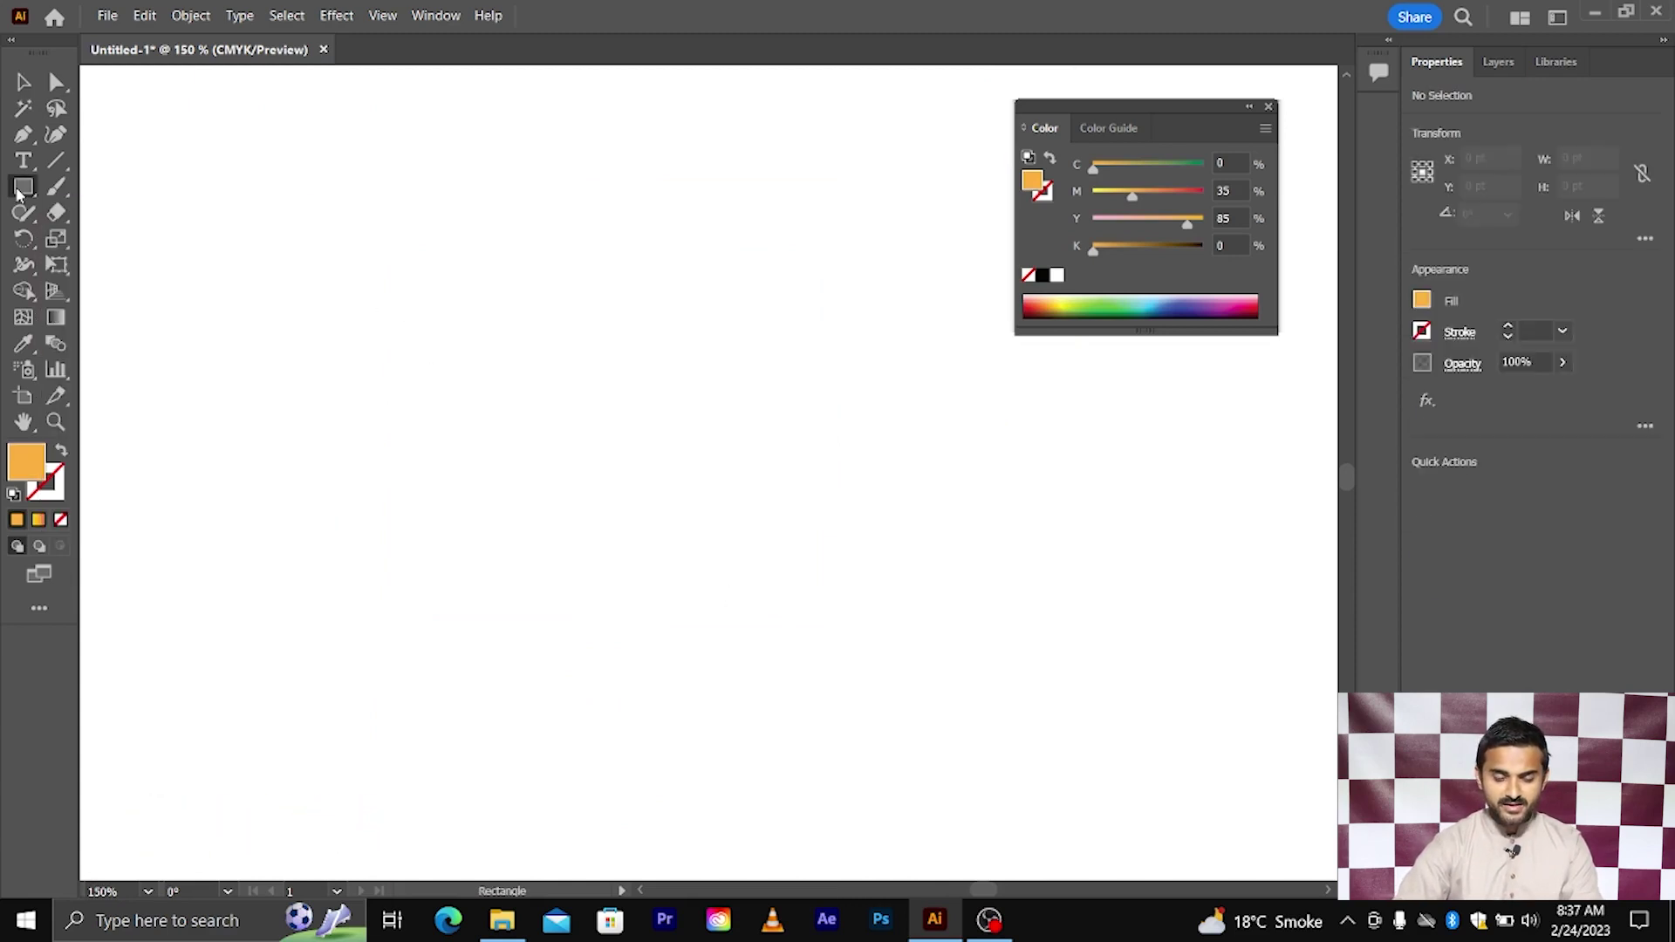
pyautogui.moveTo(530, 333); pyautogui.dragTo(634, 533)
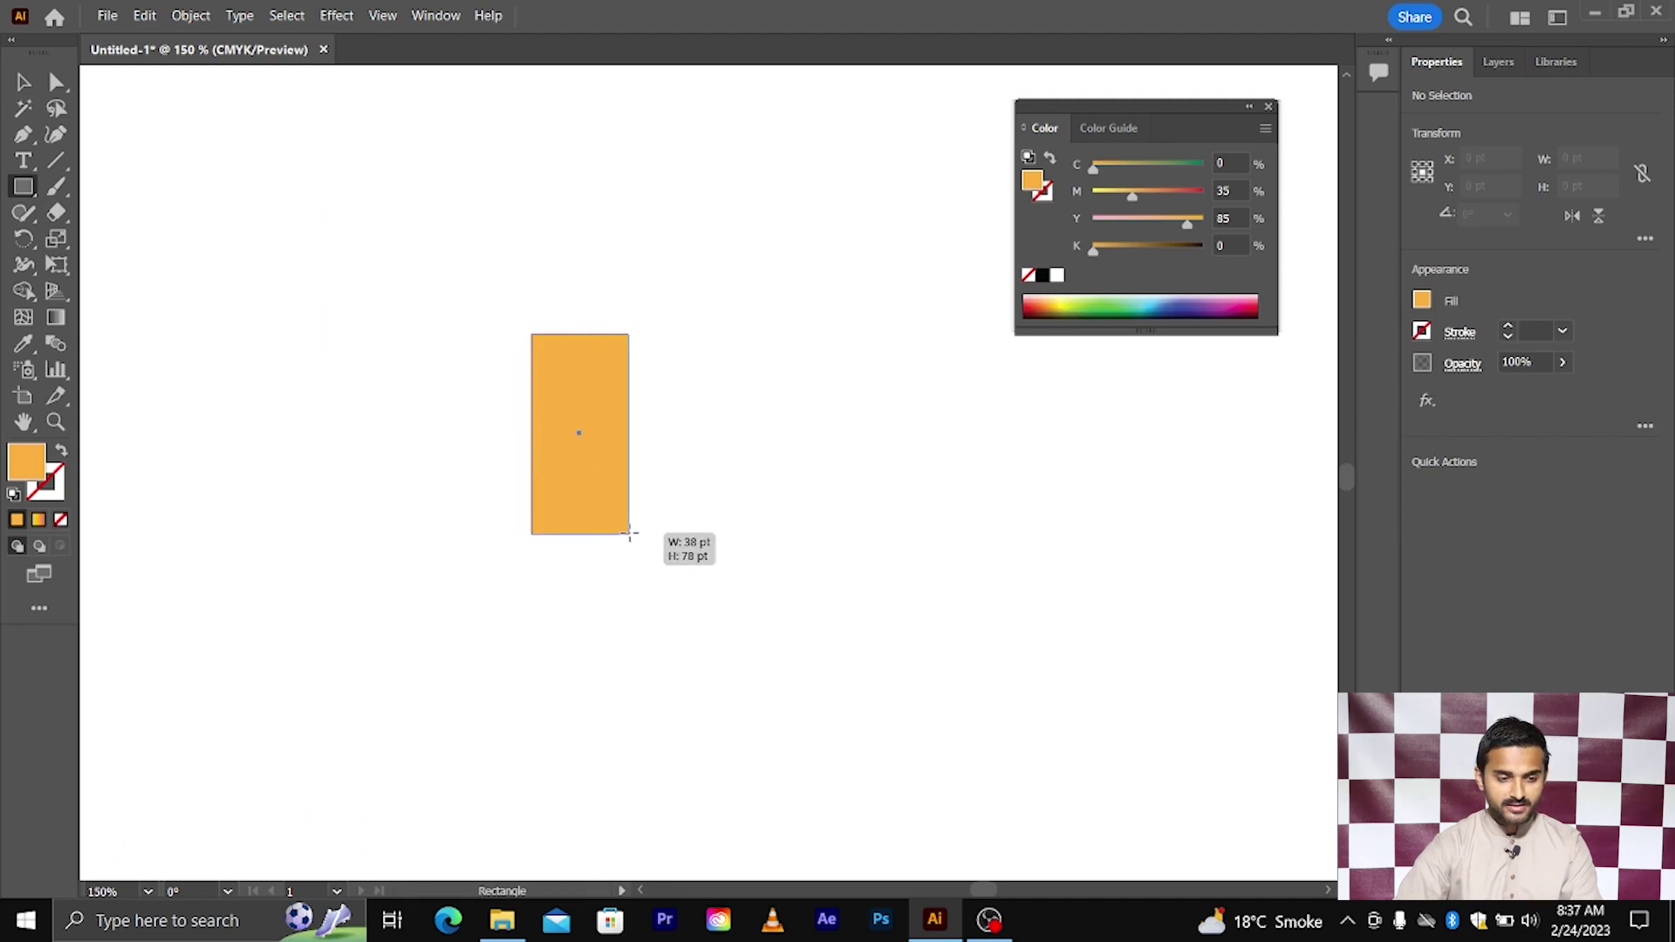
pyautogui.press('a')
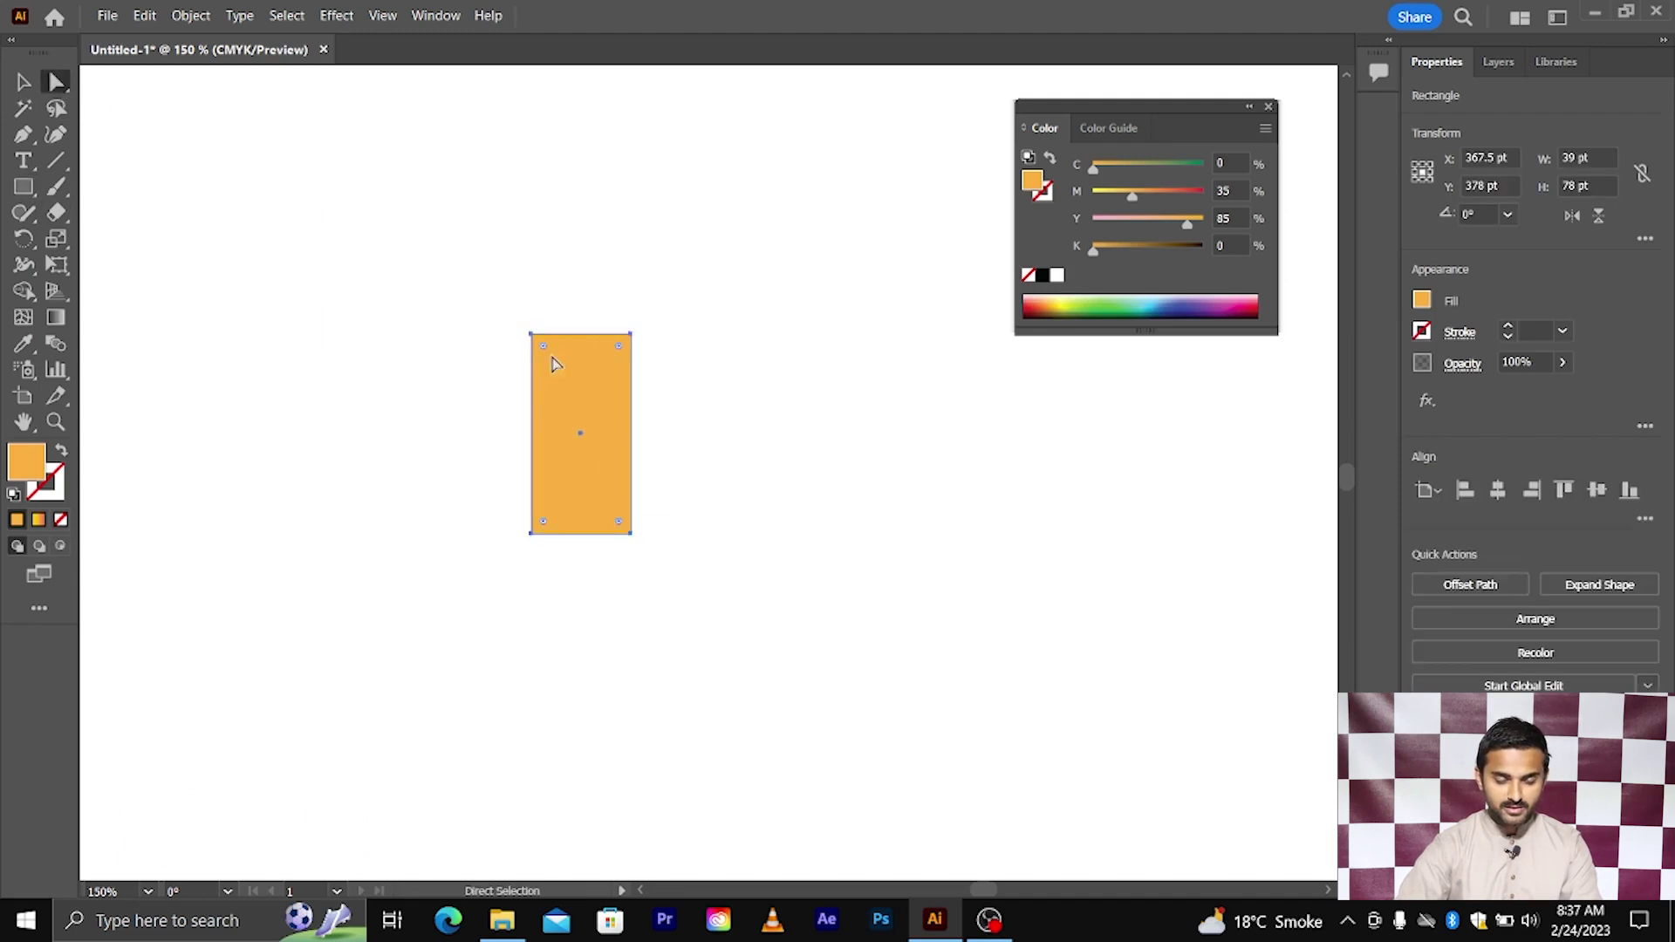
pyautogui.moveTo(543, 347); pyautogui.dragTo(642, 484)
pyautogui.click(25, 83)
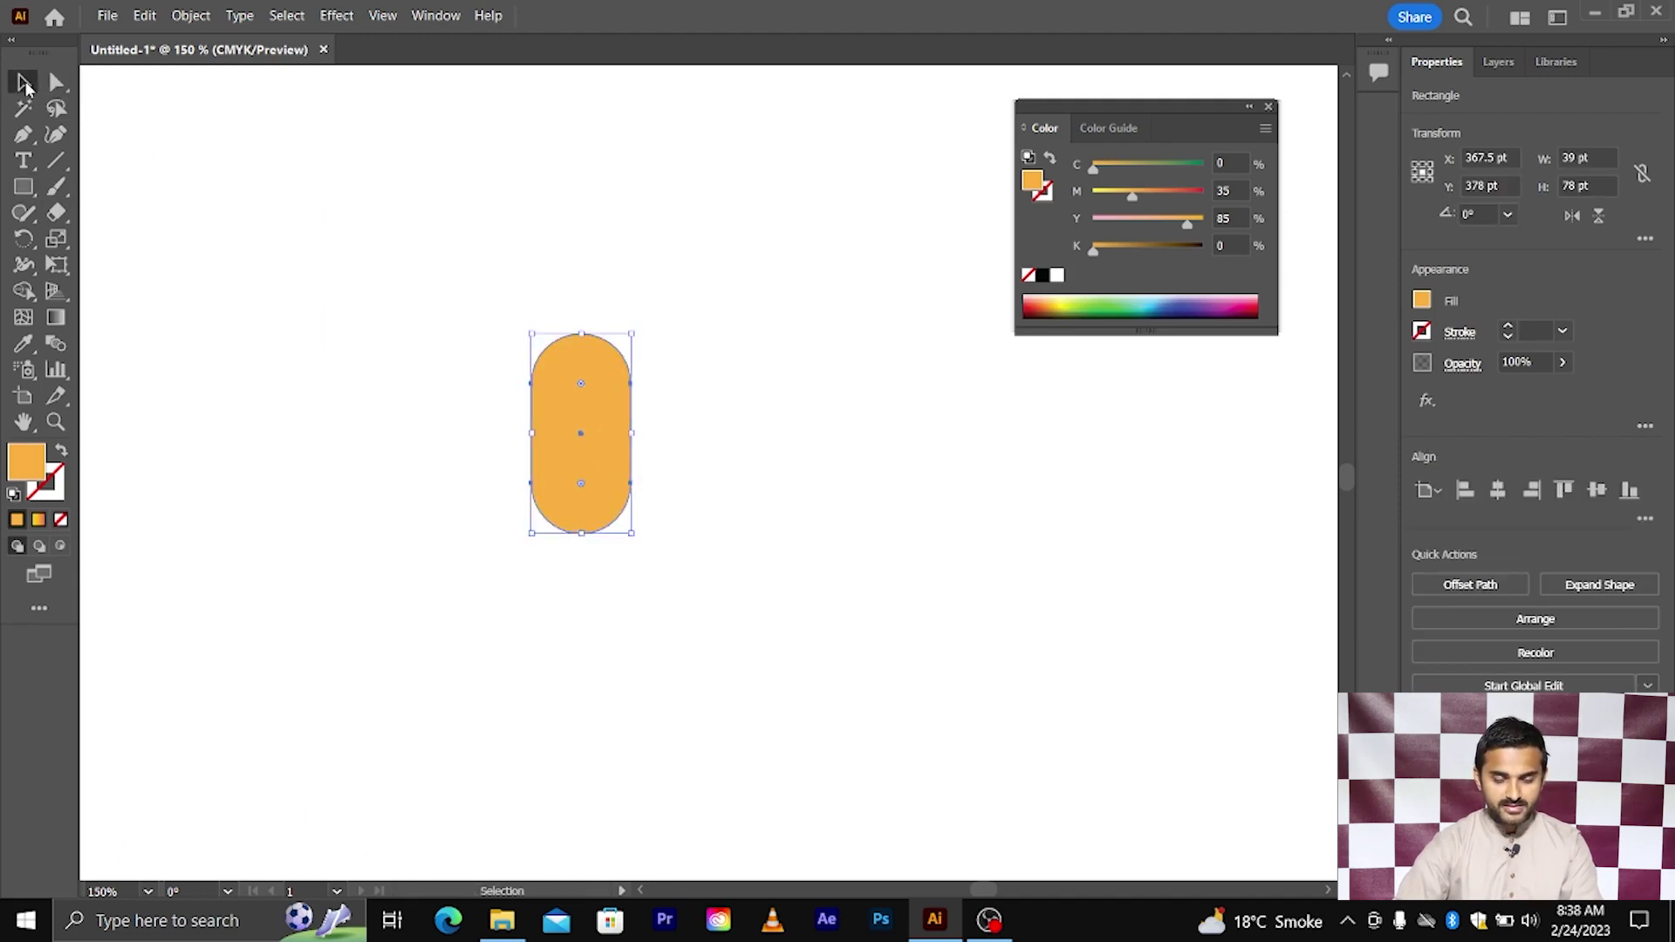
pyautogui.moveTo(640, 332); pyautogui.dragTo(707, 362)
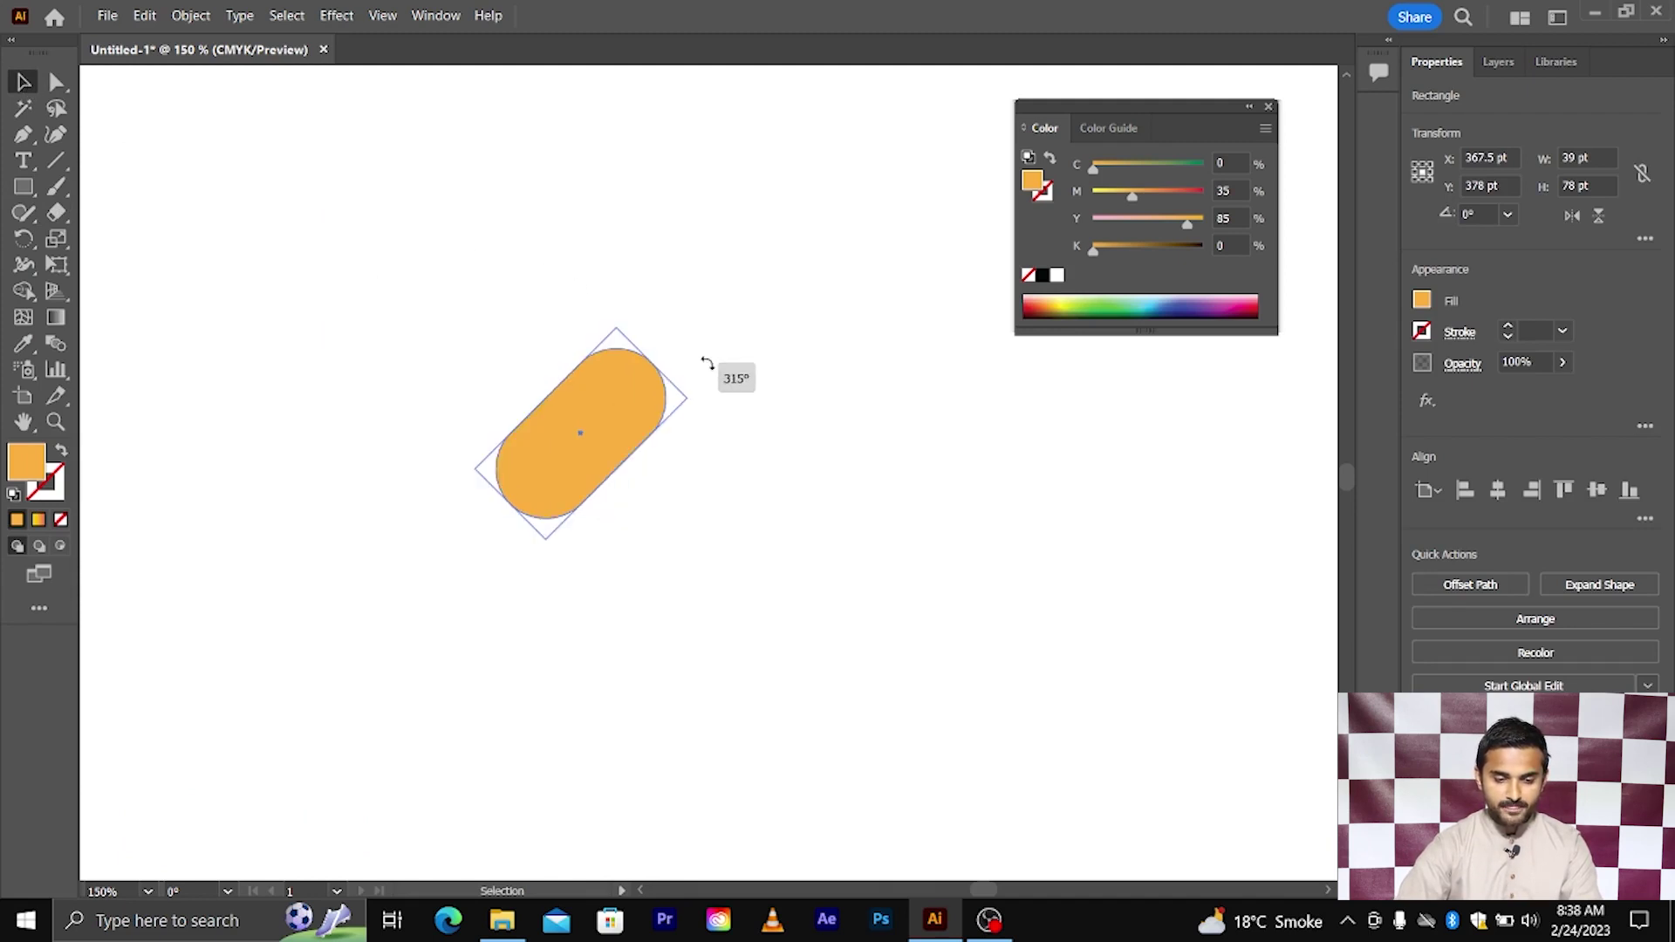
# - Make a vertically reflected copy of the pill and select both crossed pills
pyautogui.rightClick(606, 373)
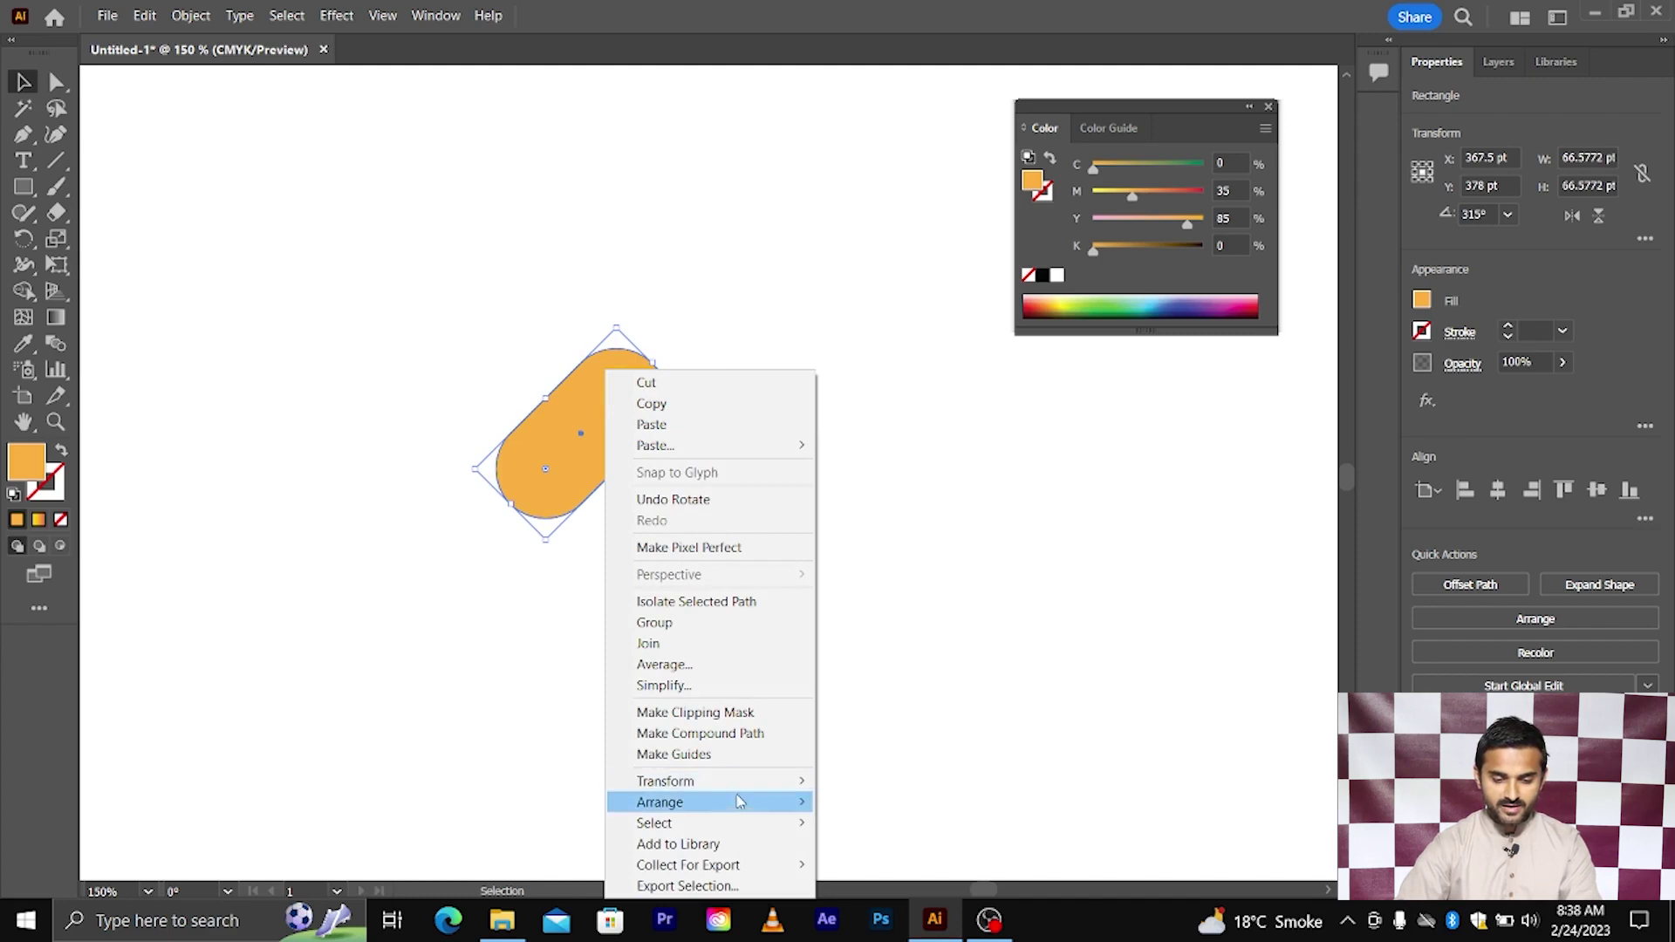
pyautogui.click(859, 684)
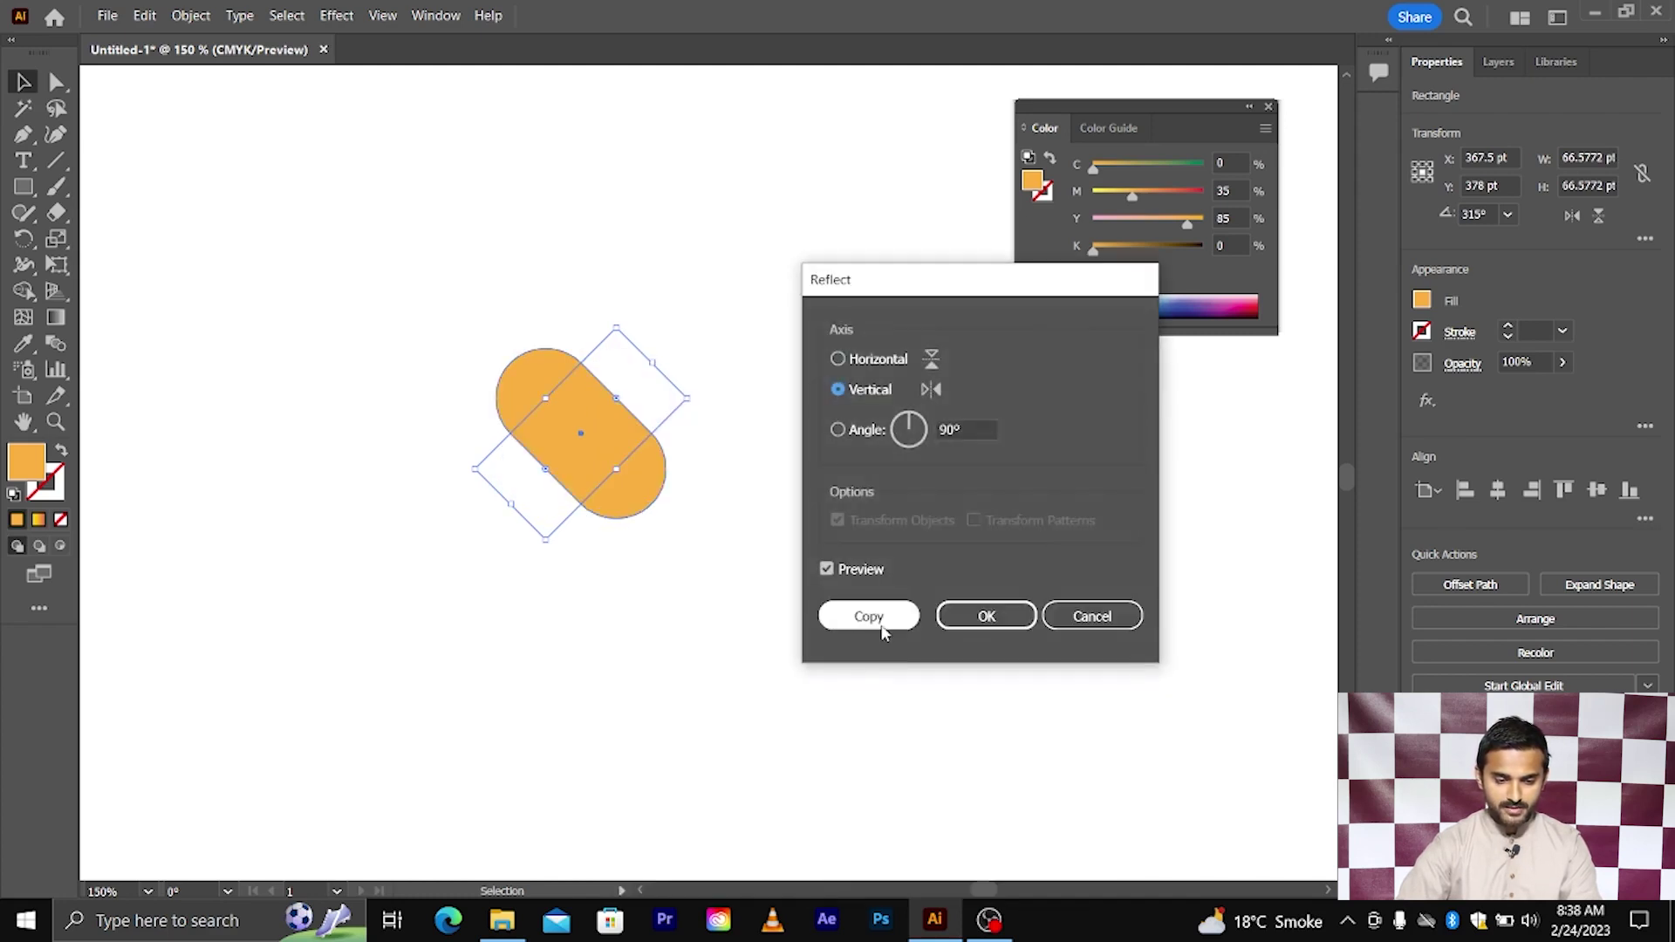
pyautogui.click(869, 615)
pyautogui.moveTo(401, 283); pyautogui.dragTo(741, 591)
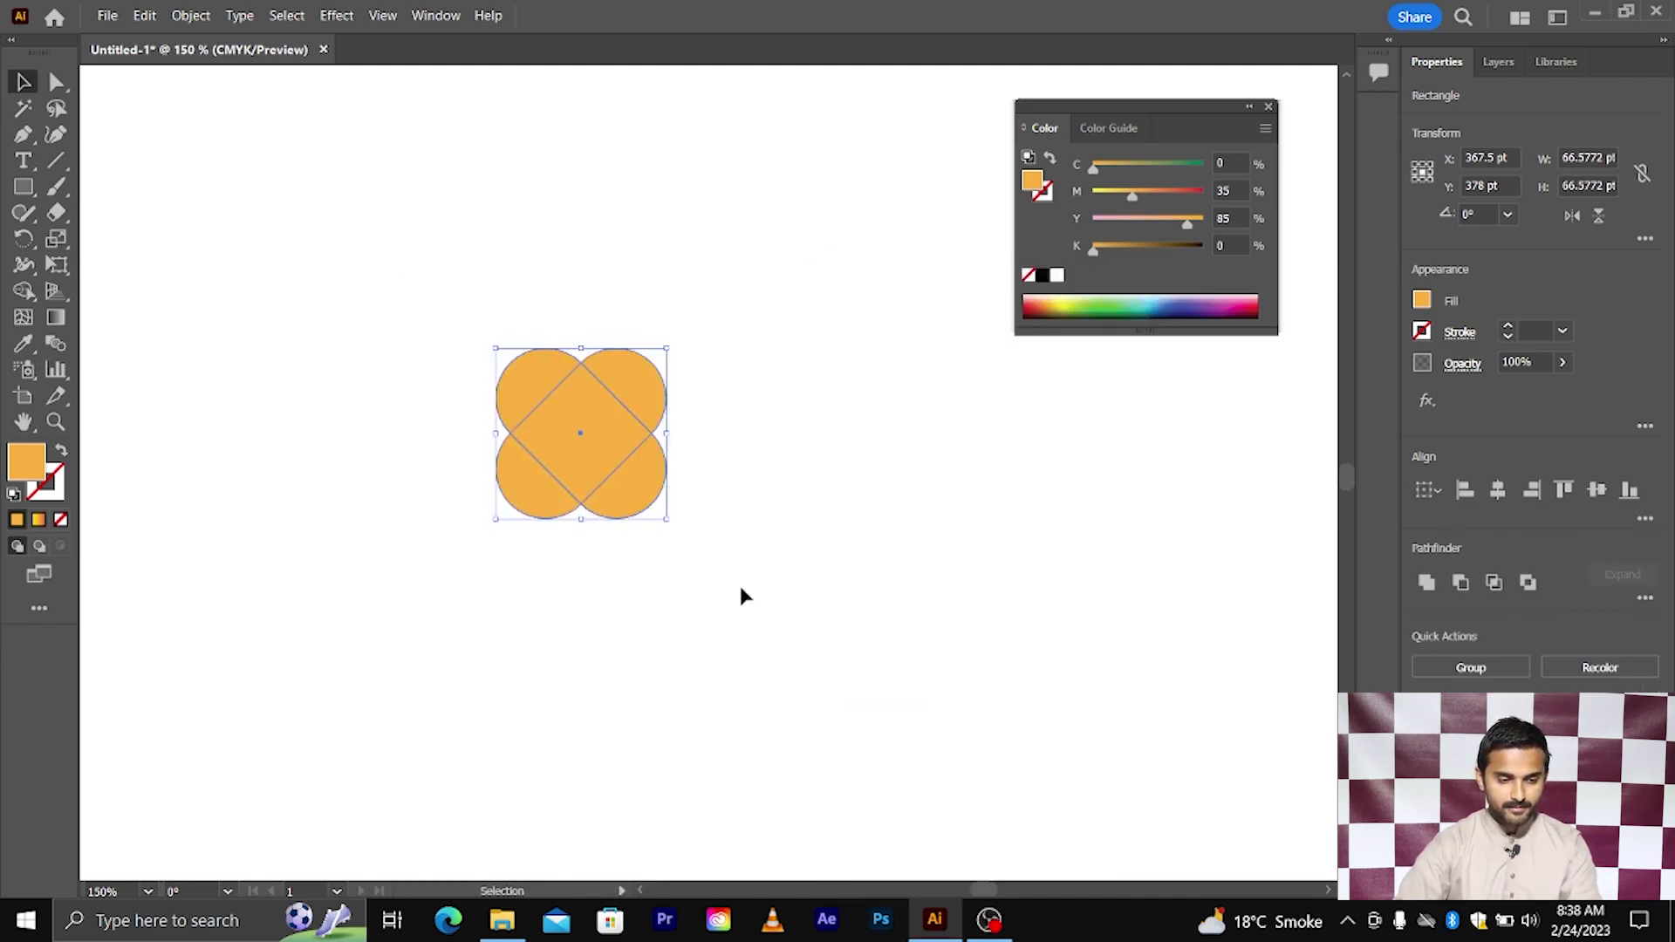
# - Remove the two lower lobes with Shape Builder and merge the rest into a heart
pyautogui.click(24, 290)
pyautogui.keyDown('alt'); pyautogui.click(518, 501); pyautogui.keyUp('alt')
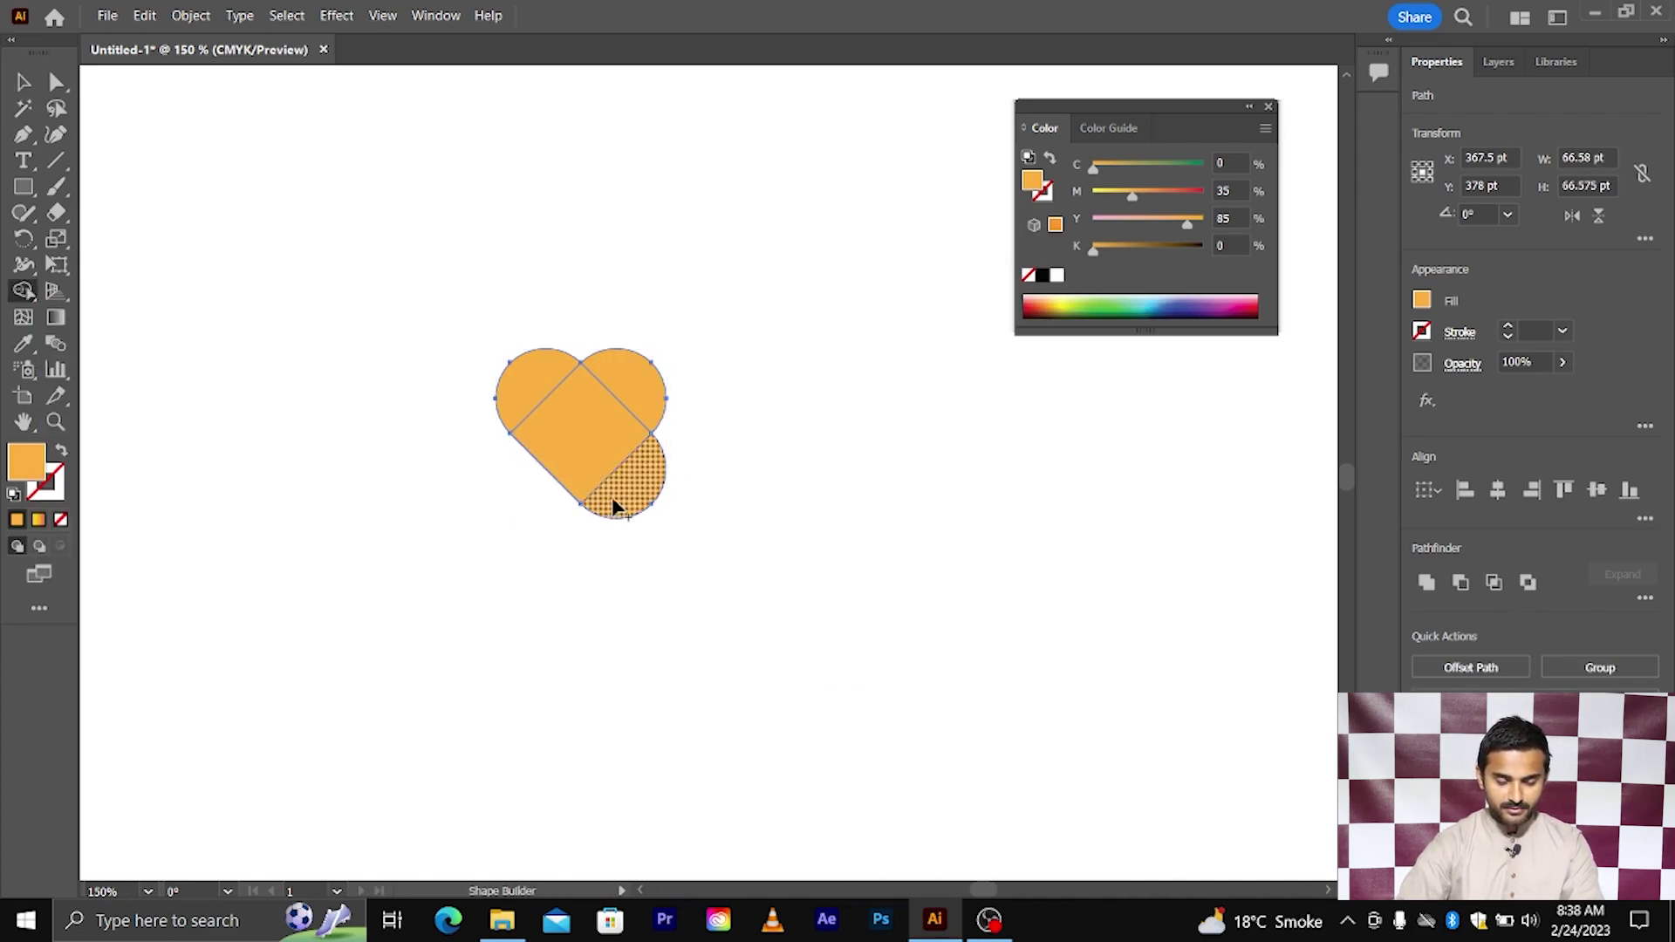
pyautogui.keyDown('alt'); pyautogui.click(616, 501); pyautogui.keyUp('alt')
pyautogui.moveTo(630, 466); pyautogui.dragTo(510, 375)
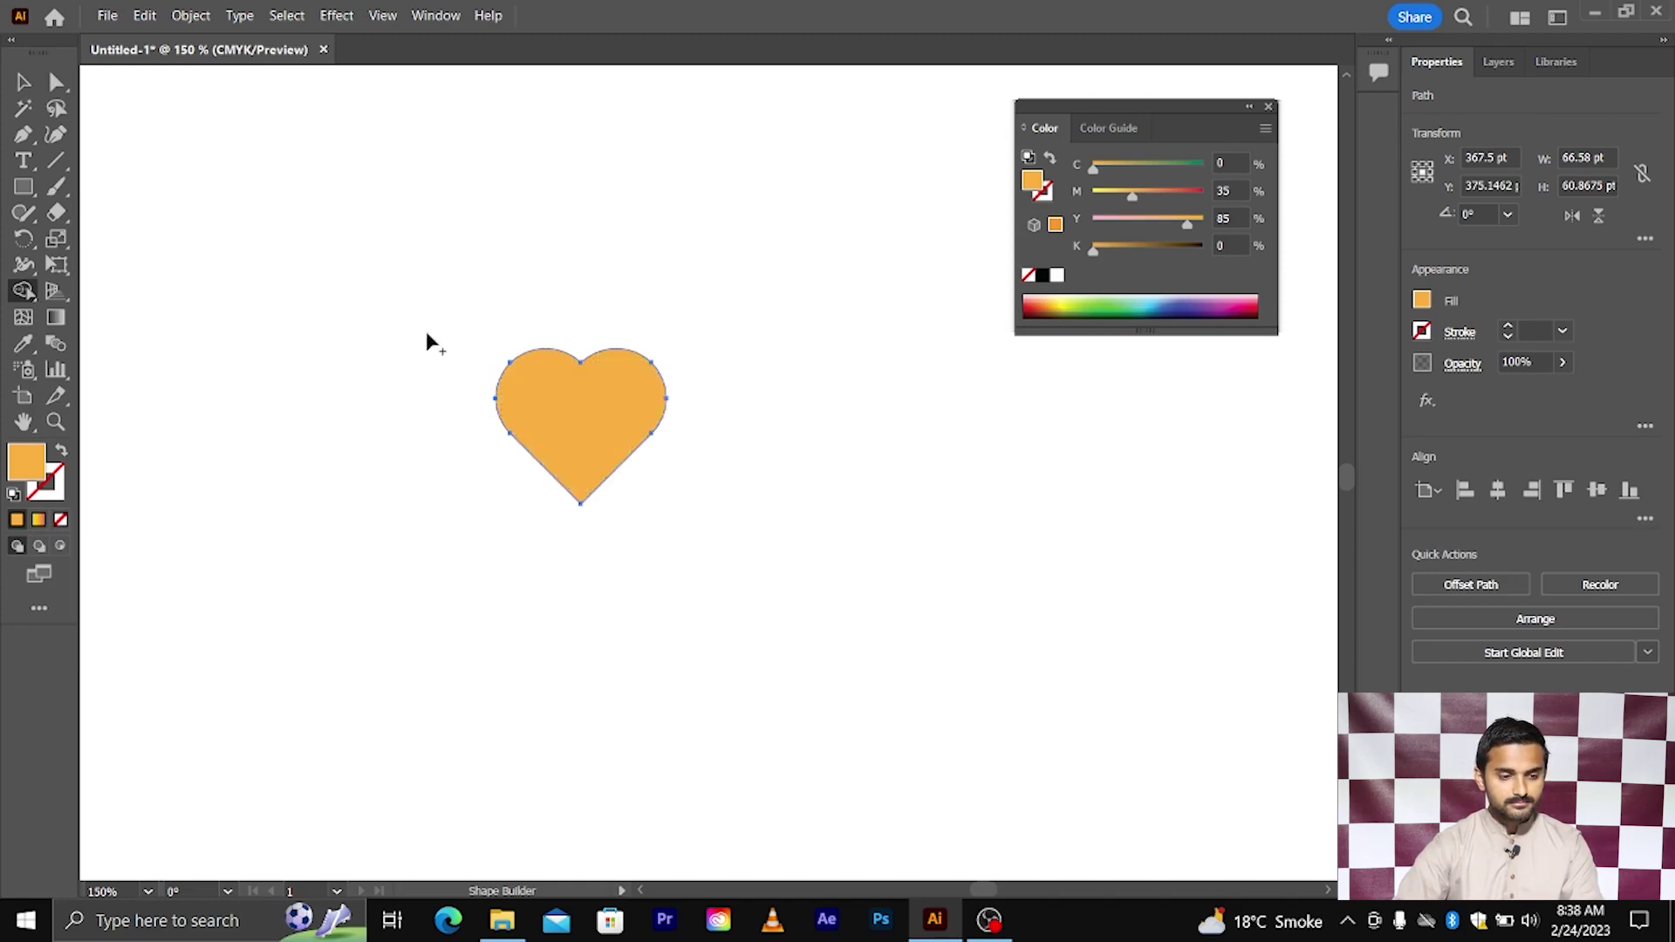
pyautogui.press('v')
pyautogui.scroll(1, 541, 449)
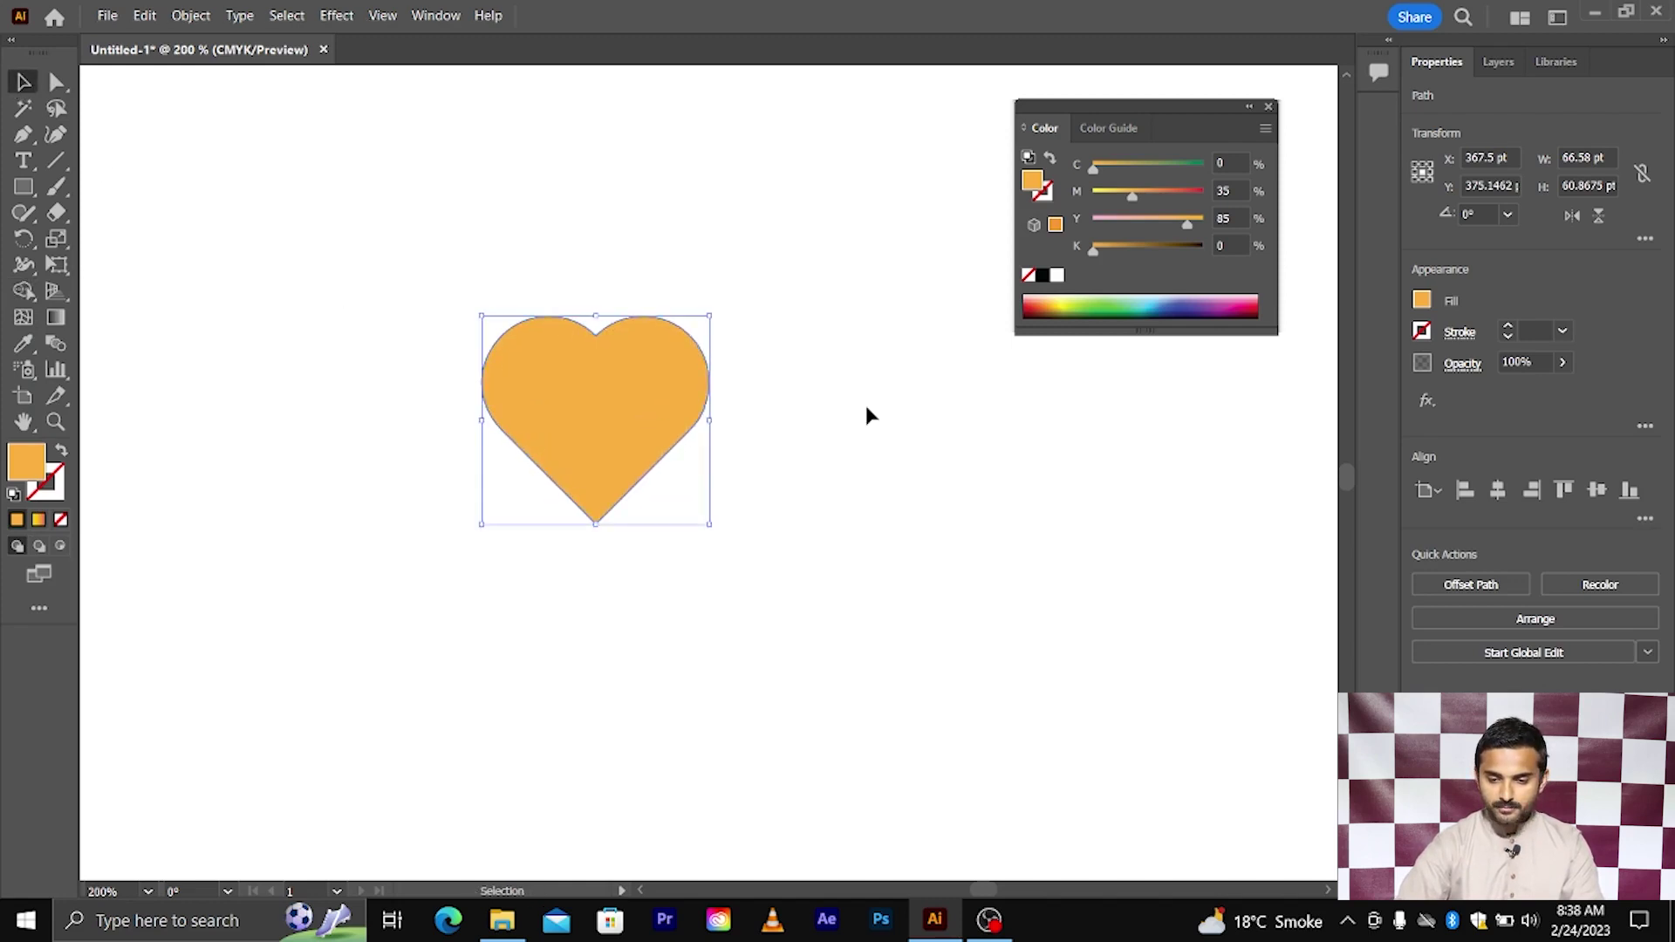
# - Fill the heart red (C0 M100 Y100 K0), scale it up proportionally and deselect it
pyautogui.click(1423, 302)
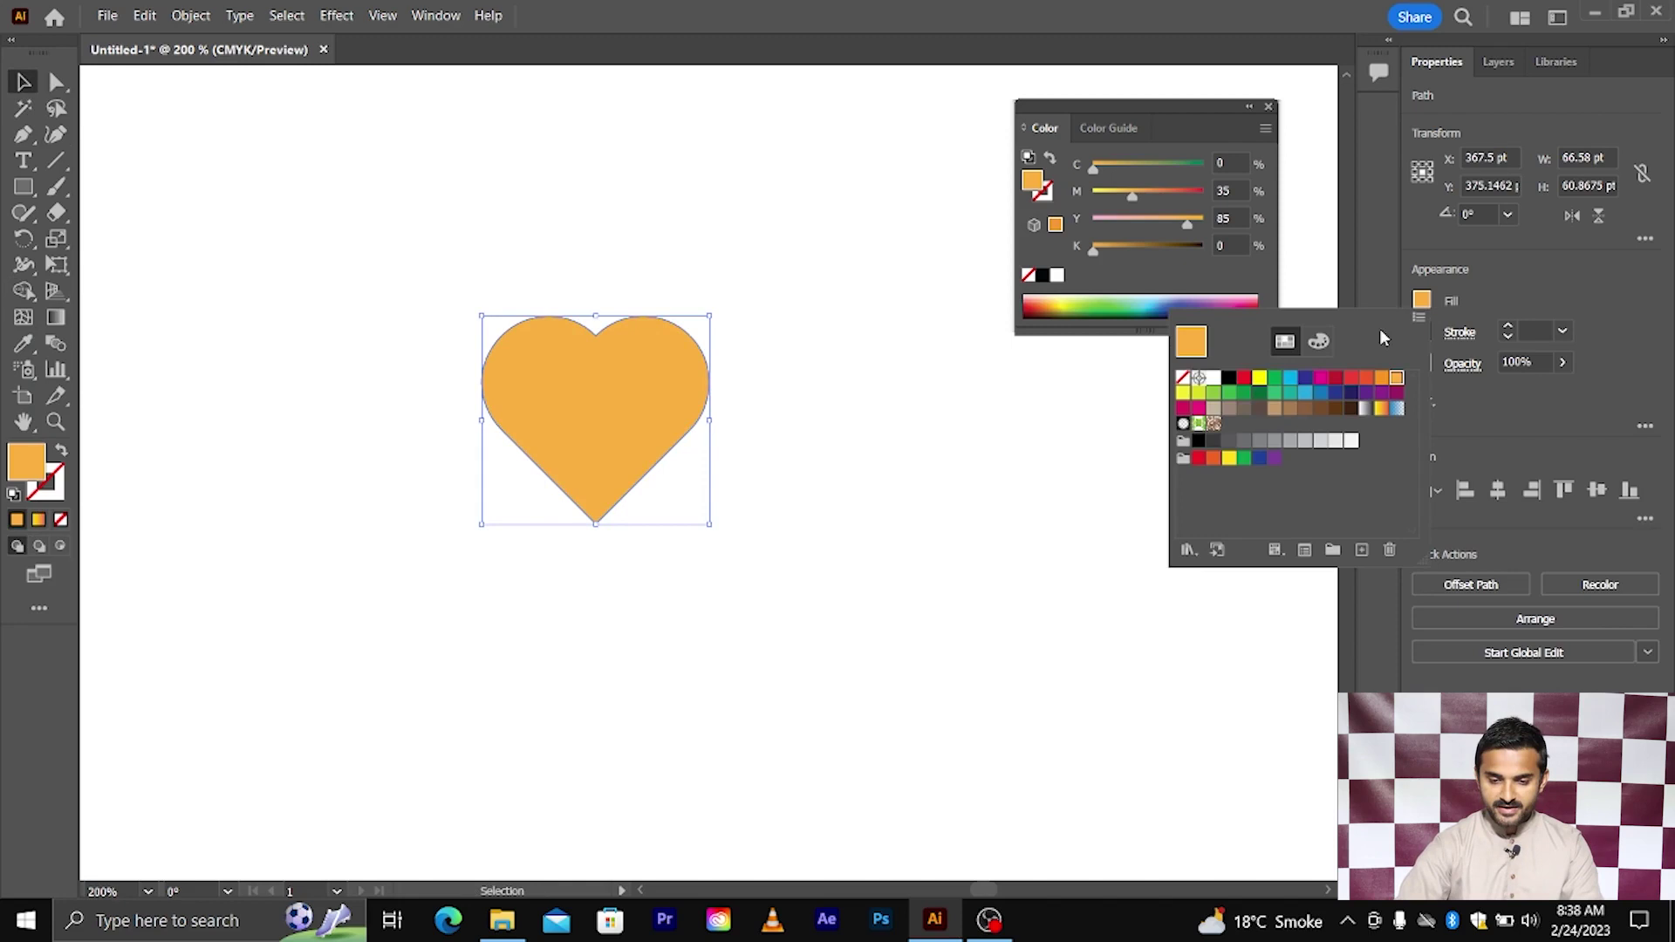
pyautogui.click(1242, 380)
pyautogui.click(715, 524)
pyautogui.moveTo(709, 524); pyautogui.dragTo(776, 580)
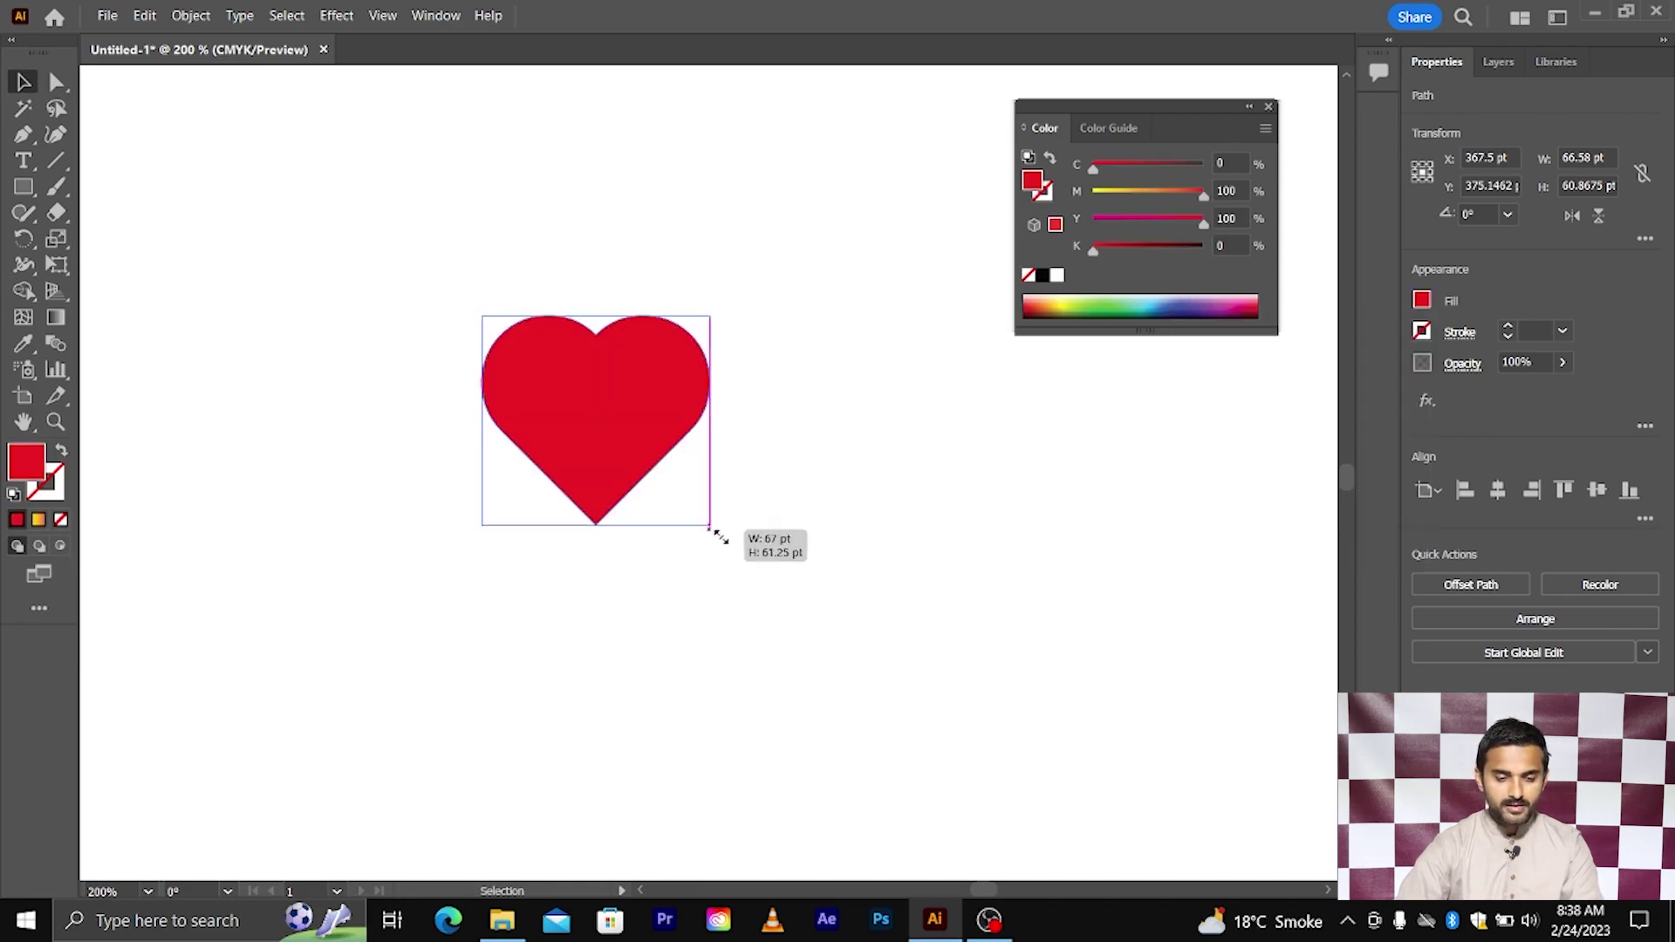
pyautogui.scroll(2, 829, 410)
pyautogui.click(829, 410)
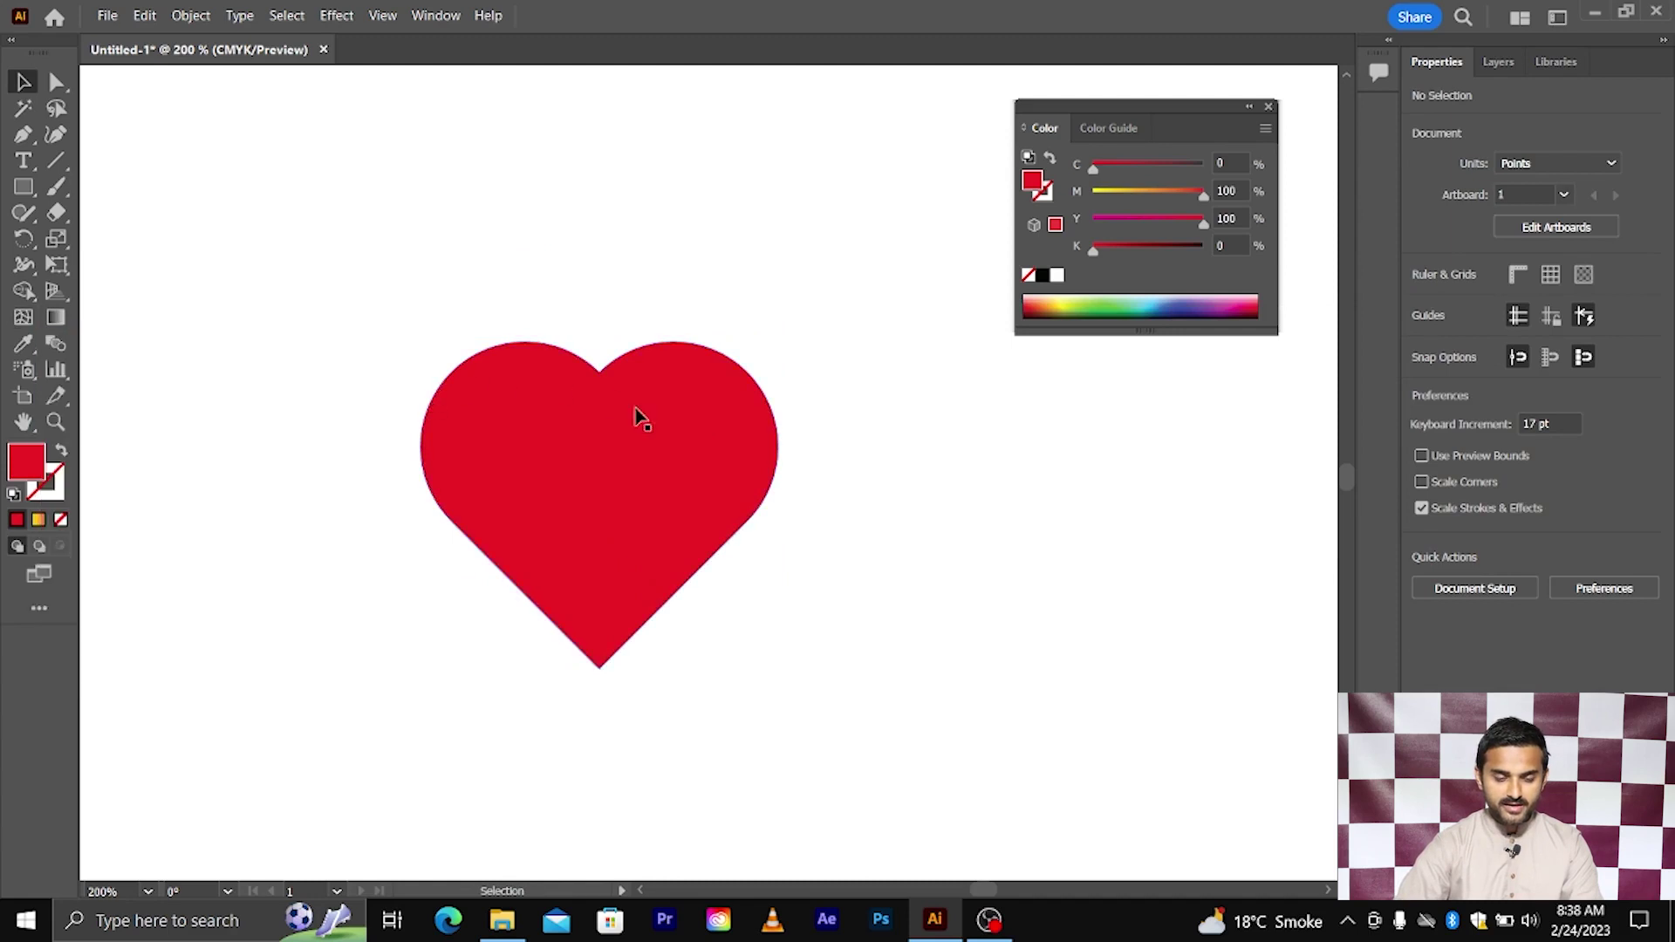
pyautogui.click(26, 321)
pyautogui.scroll(-1, 323, 368)
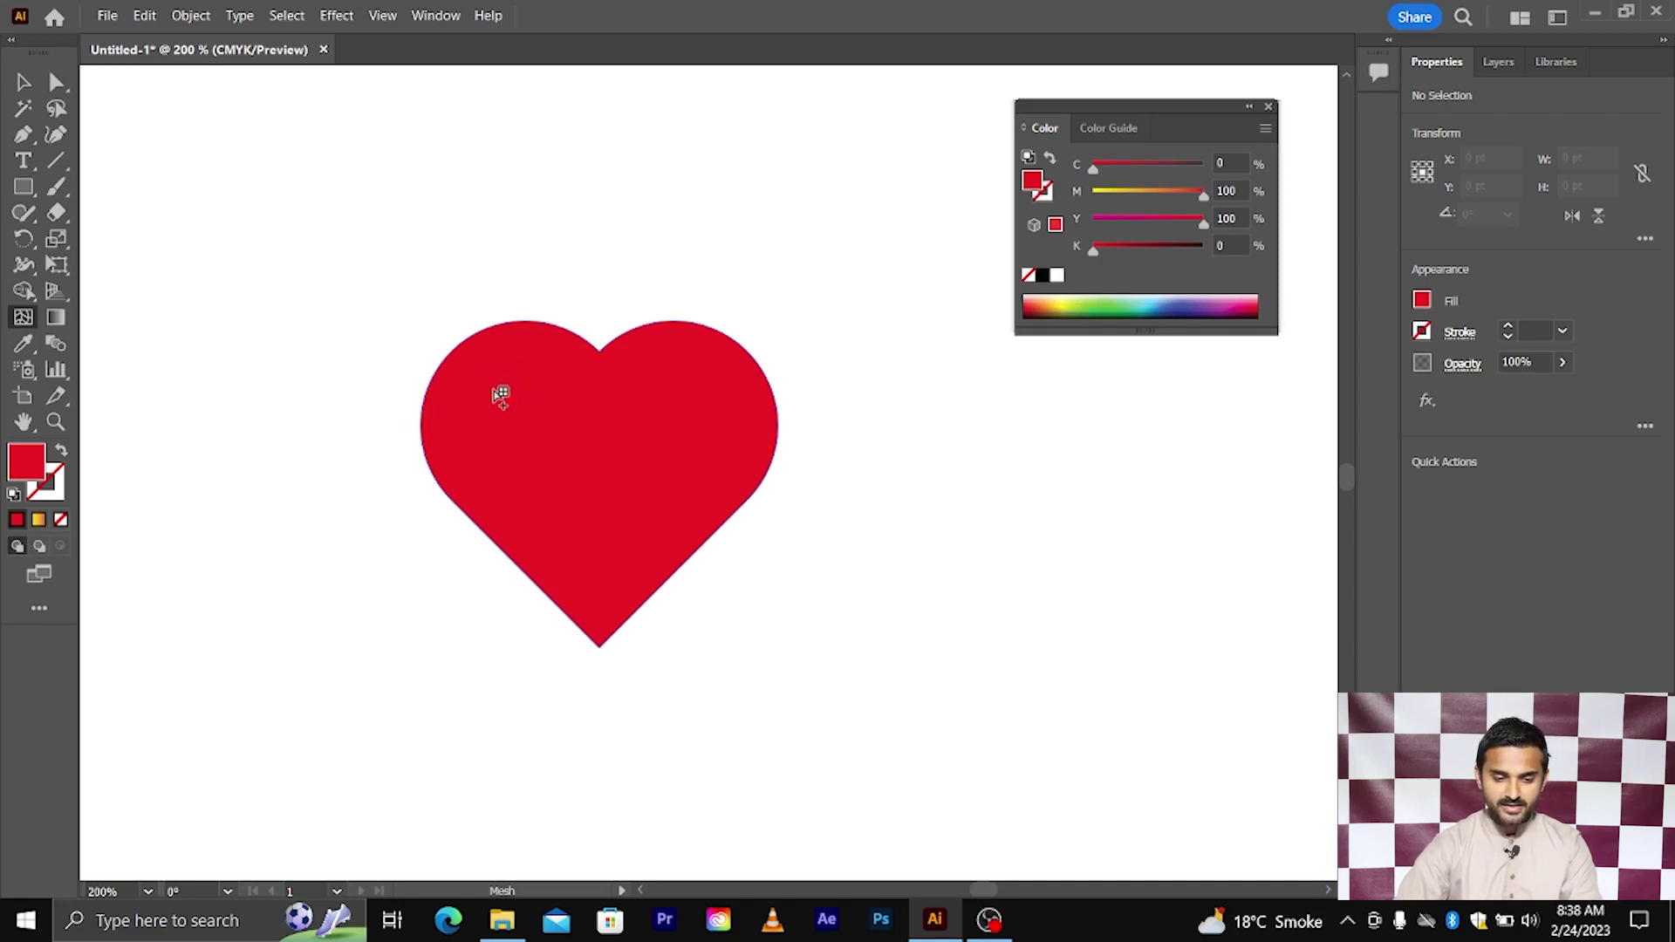
# - Add a mesh point on the heart's upper left and set it to orange C0 M41 Y100 K0
pyautogui.click(501, 397)
pyautogui.scroll(1, 499, 393)
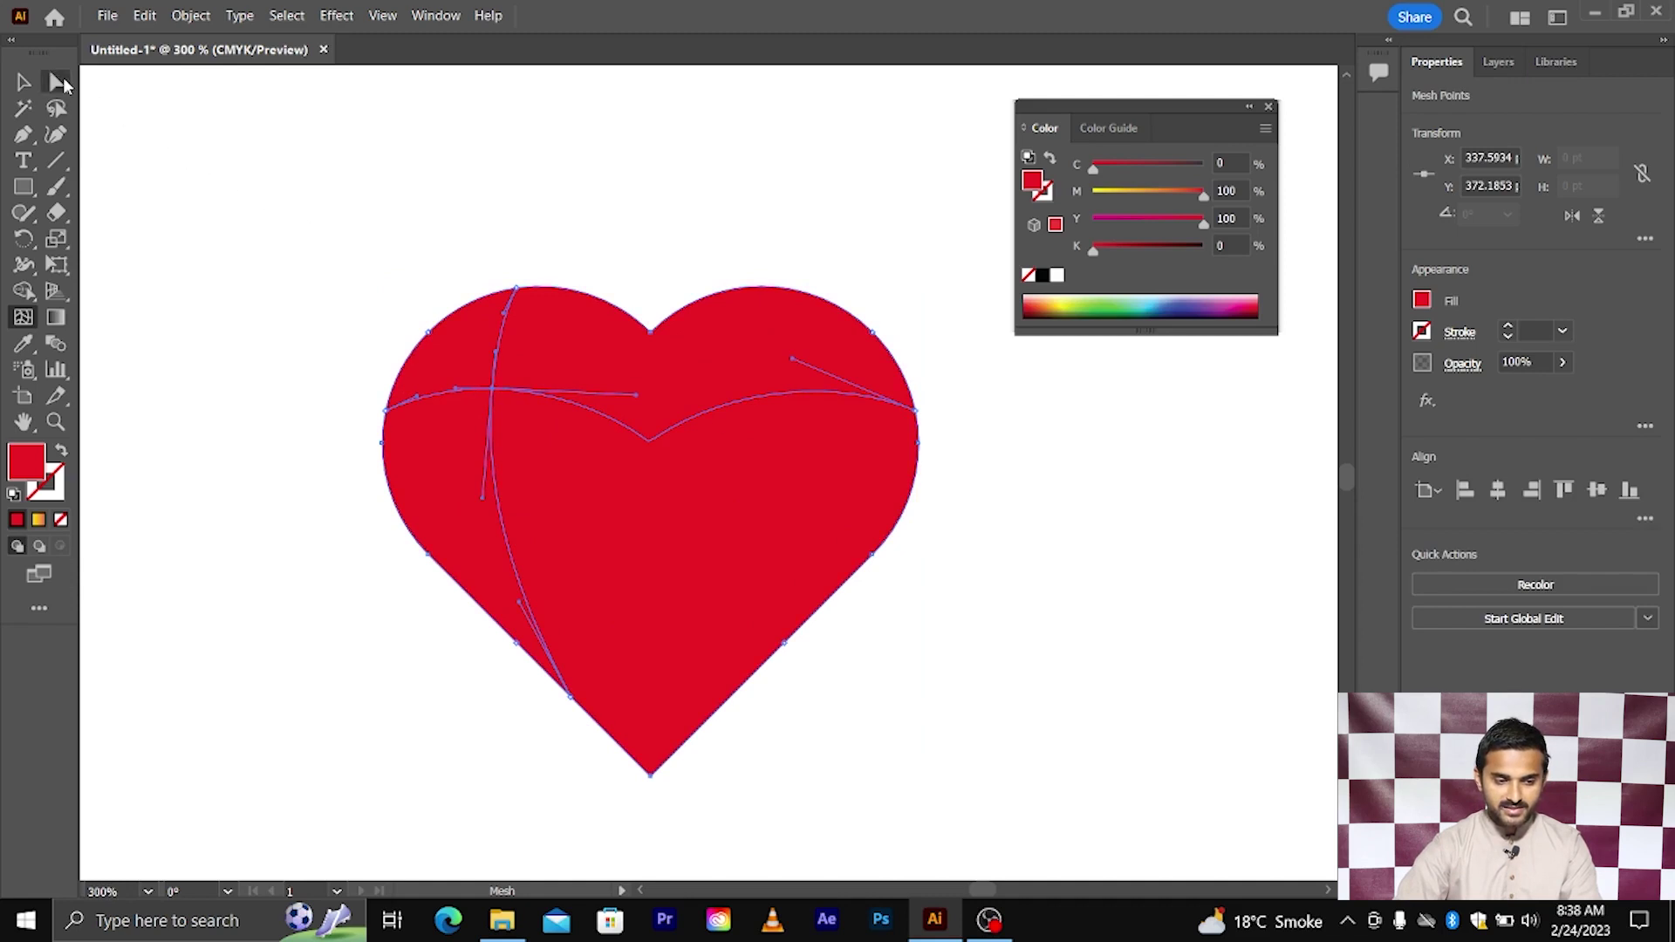
pyautogui.click(63, 82)
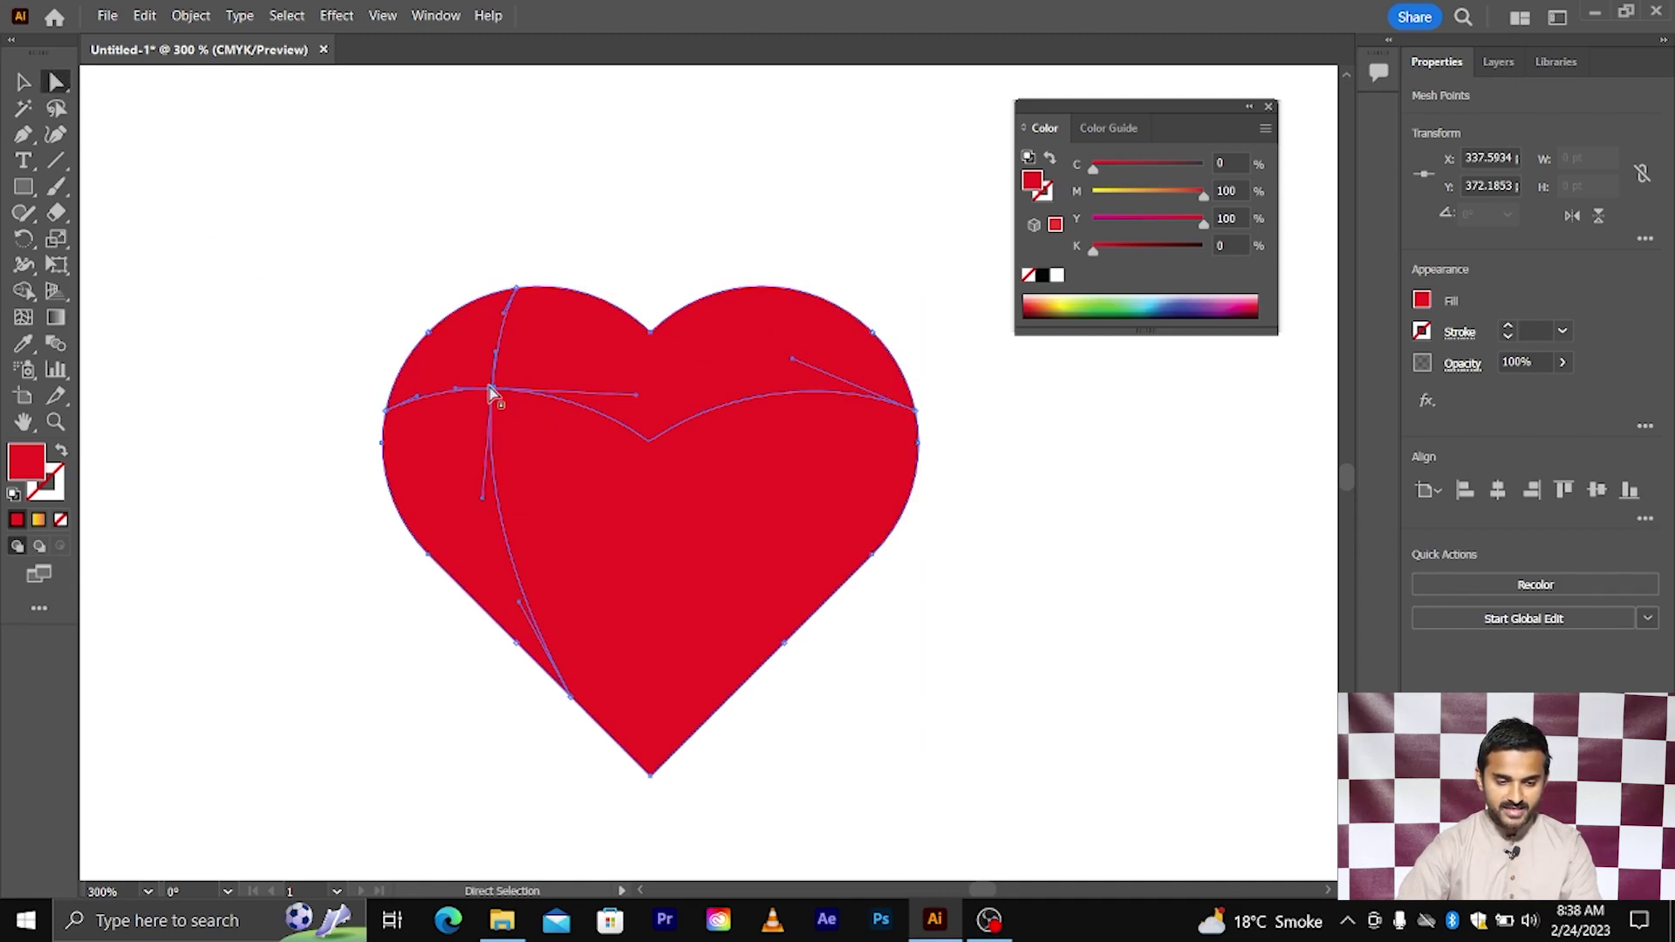
pyautogui.moveTo(491, 393); pyautogui.dragTo(495, 394)
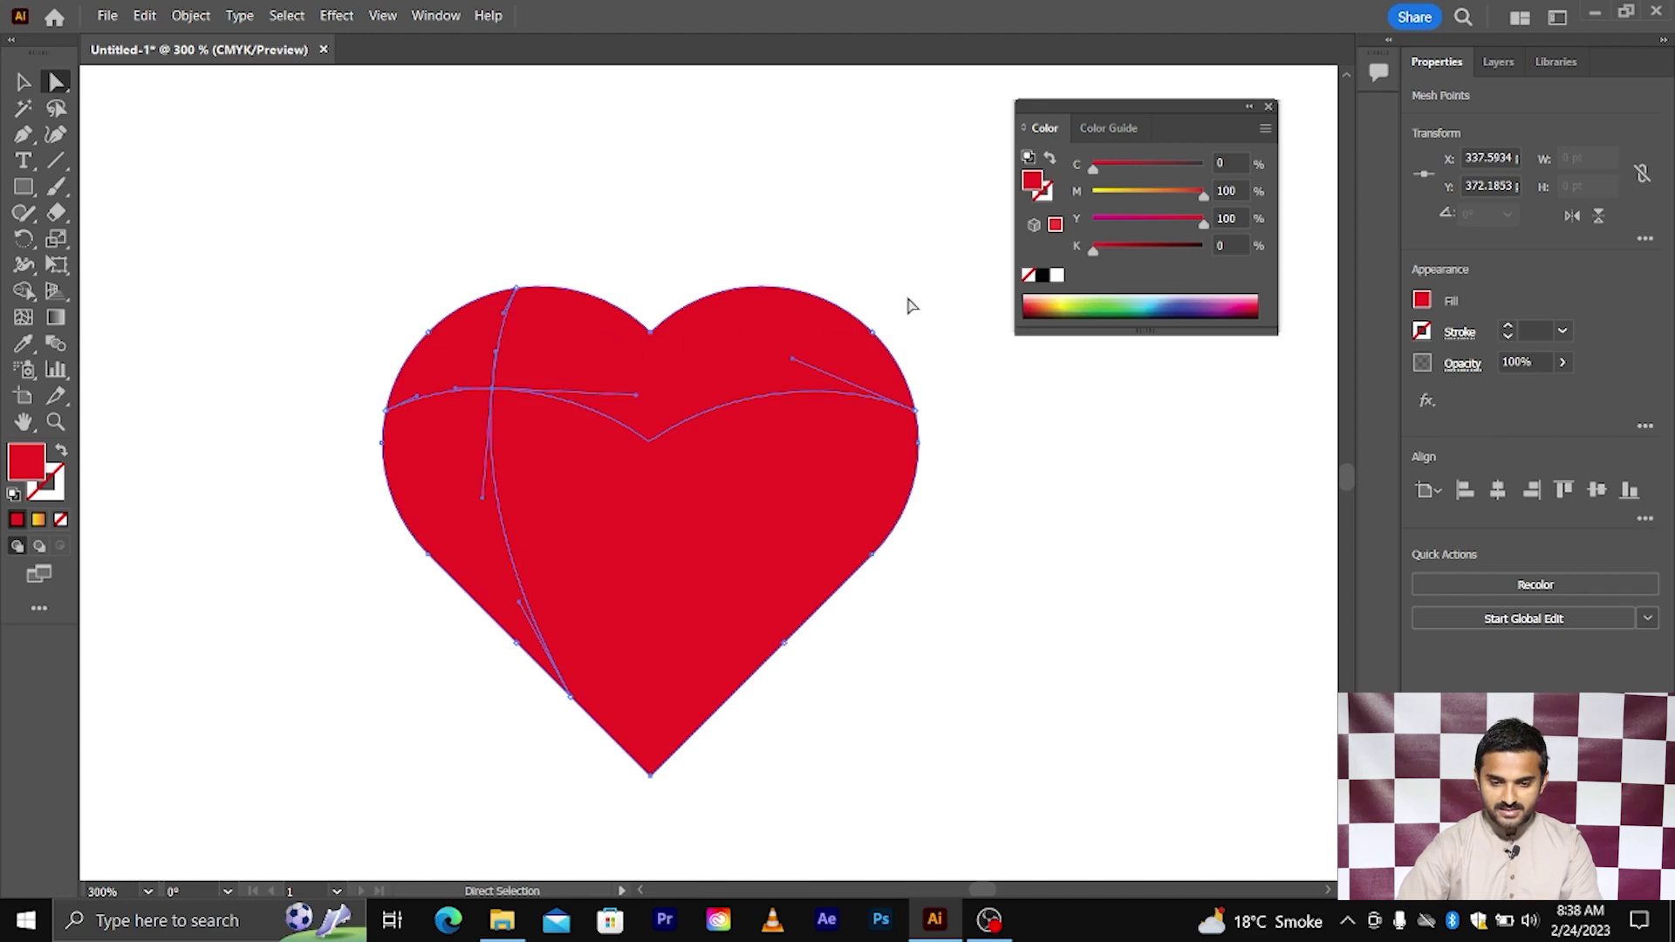
pyautogui.moveTo(1094, 253)
pyautogui.mouseDown()
pyautogui.moveTo(1135, 251)
pyautogui.moveTo(1094, 251)
pyautogui.mouseUp()
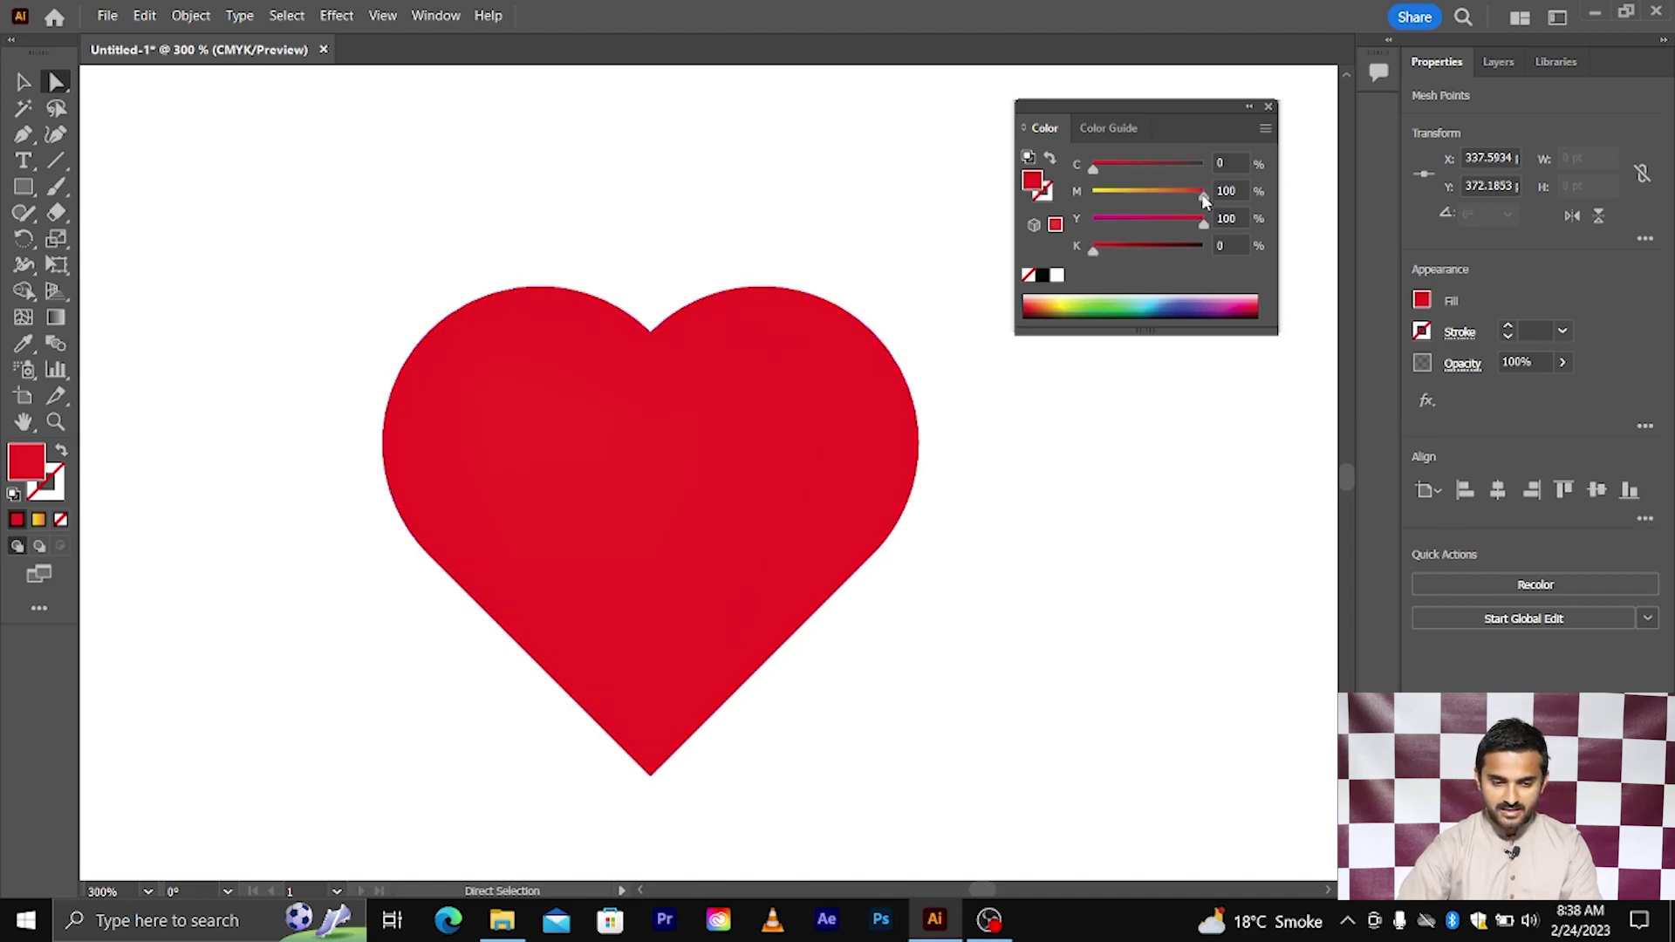
pyautogui.moveTo(1204, 192)
pyautogui.mouseDown()
pyautogui.moveTo(1109, 203)
pyautogui.moveTo(1137, 202)
pyautogui.mouseUp()
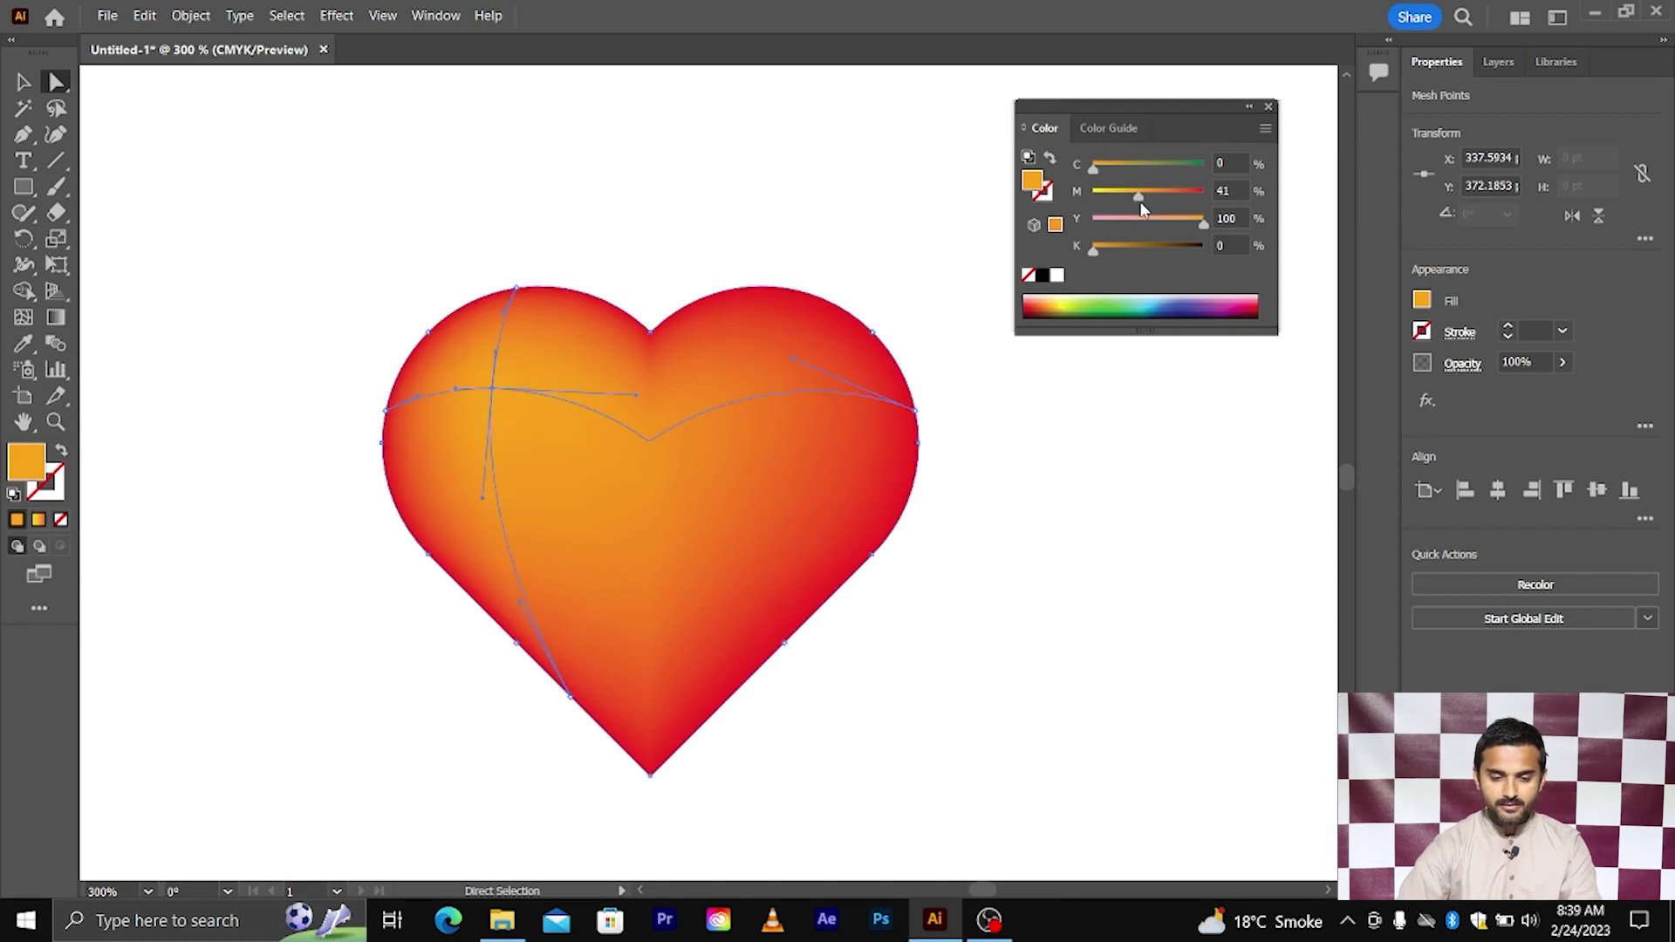
pyautogui.click(991, 512)
pyautogui.hotkey('ctrl', '-')
pyautogui.hotkey('ctrl', '-')
pyautogui.hotkey('ctrl', '-')
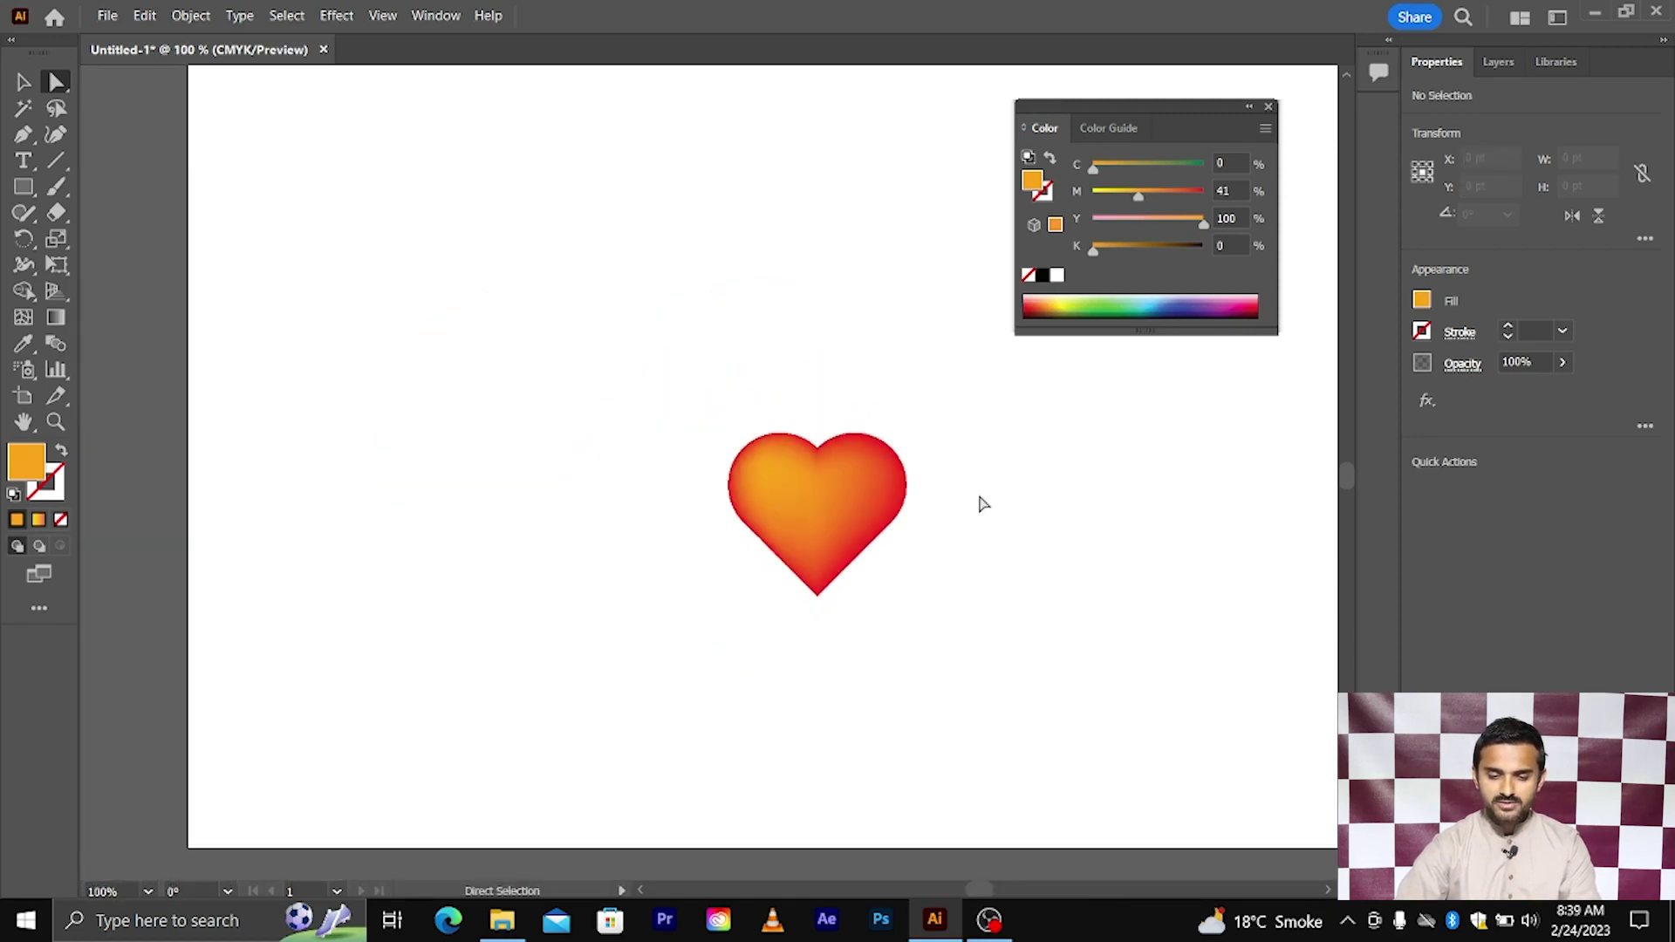
pyautogui.moveTo(977, 392); pyautogui.dragTo(677, 636)
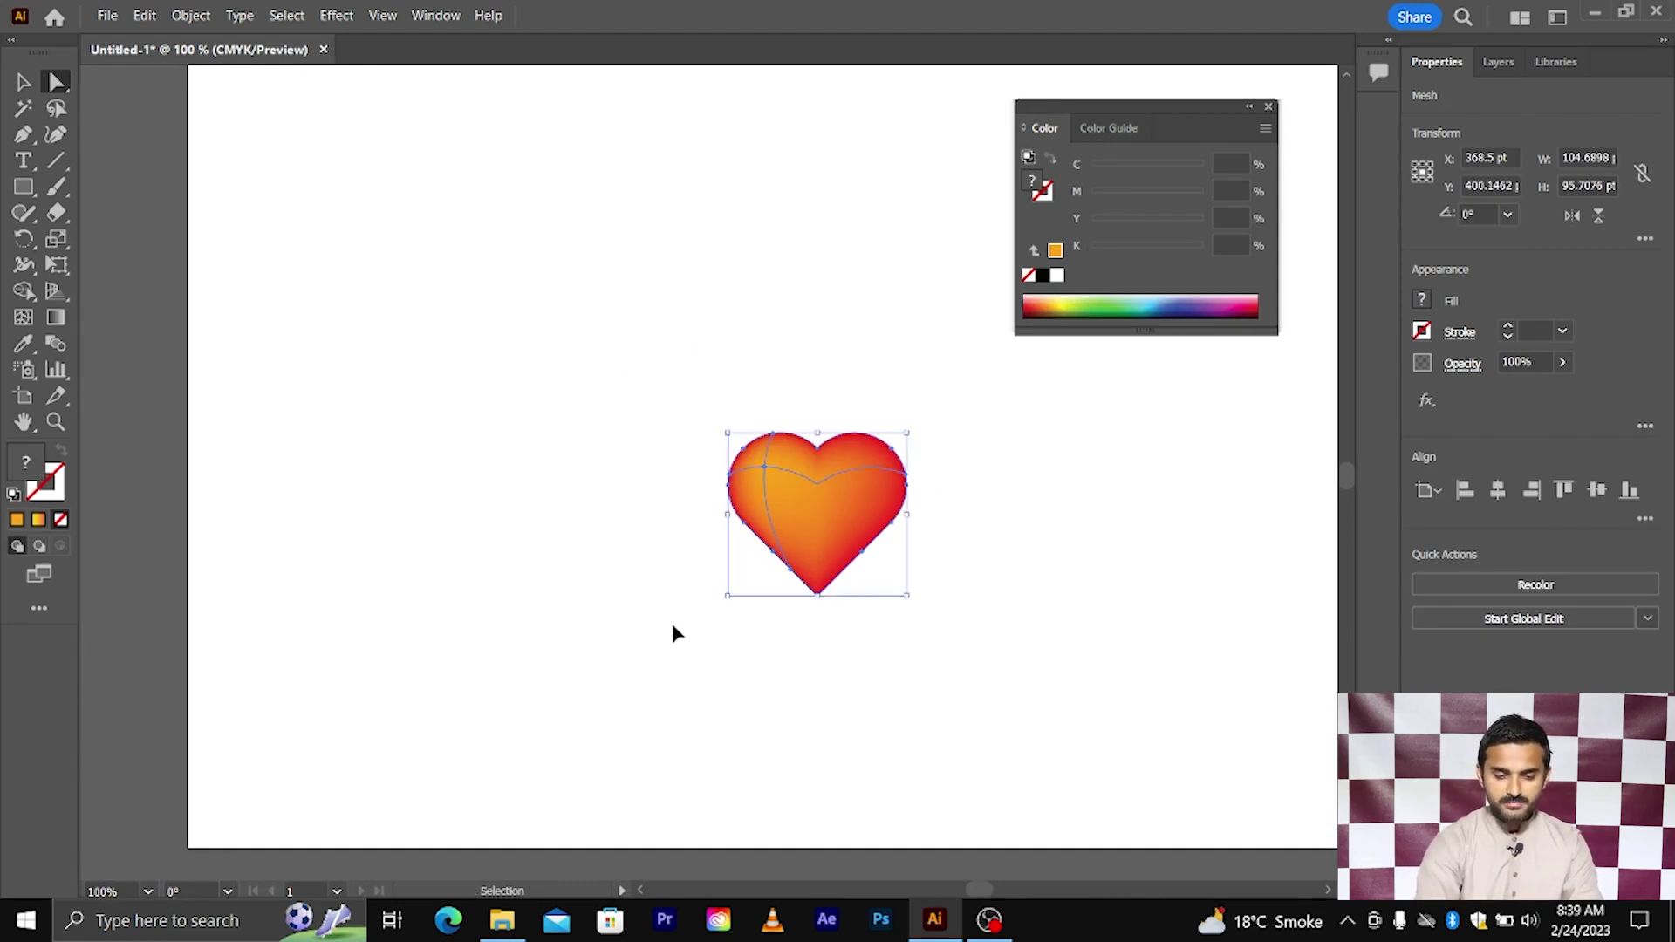
# - Delete the heart and draw a circle with an orange outline and no fill
pyautogui.press('Delete')
pyautogui.hscroll(2, 665, 604)
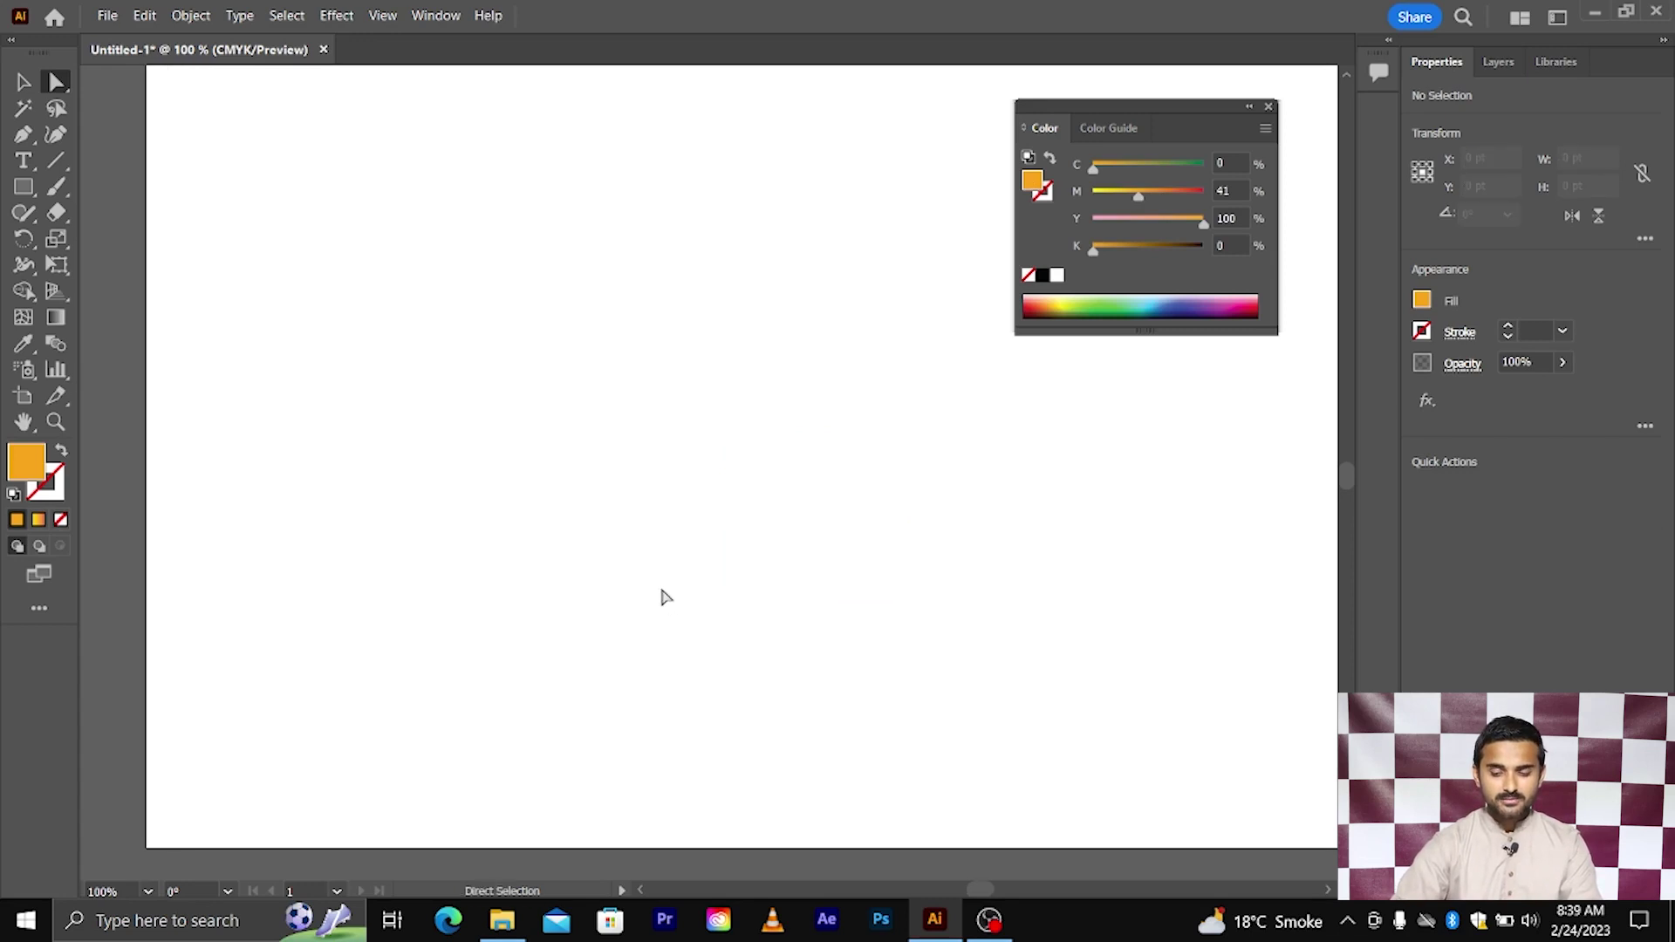
pyautogui.hscroll(2, 645, 586)
pyautogui.scroll(1, 469, 432)
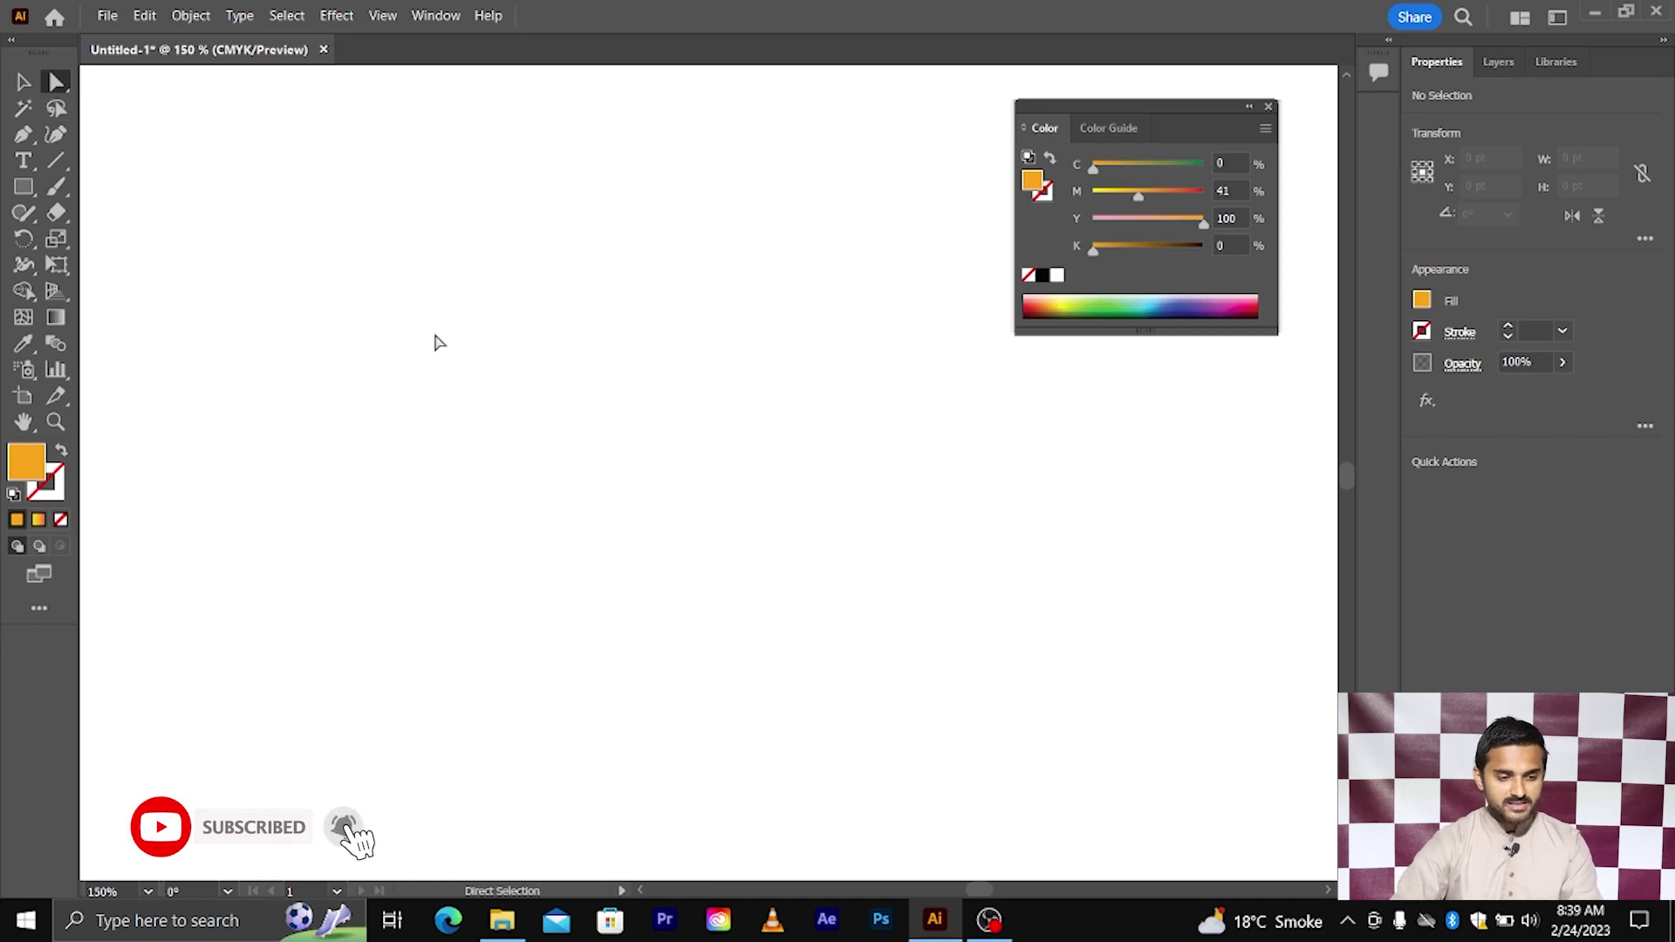
pyautogui.moveTo(28, 194); pyautogui.dragTo(94, 235)
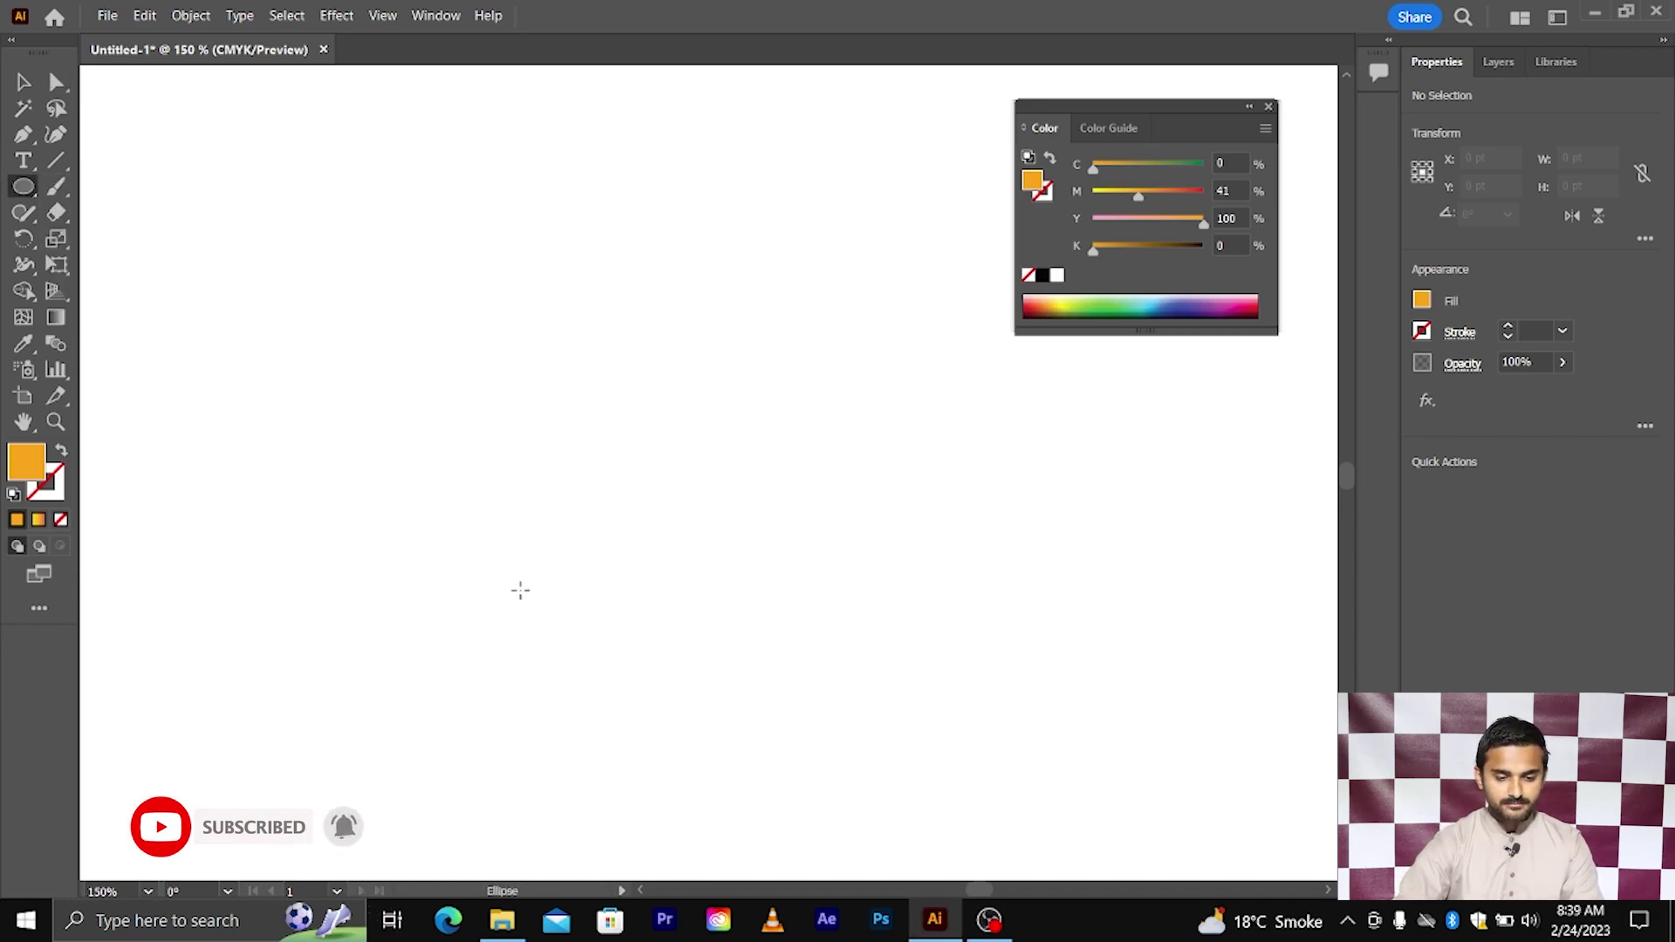
pyautogui.moveTo(582, 545); pyautogui.dragTo(763, 695)
pyautogui.press('v')
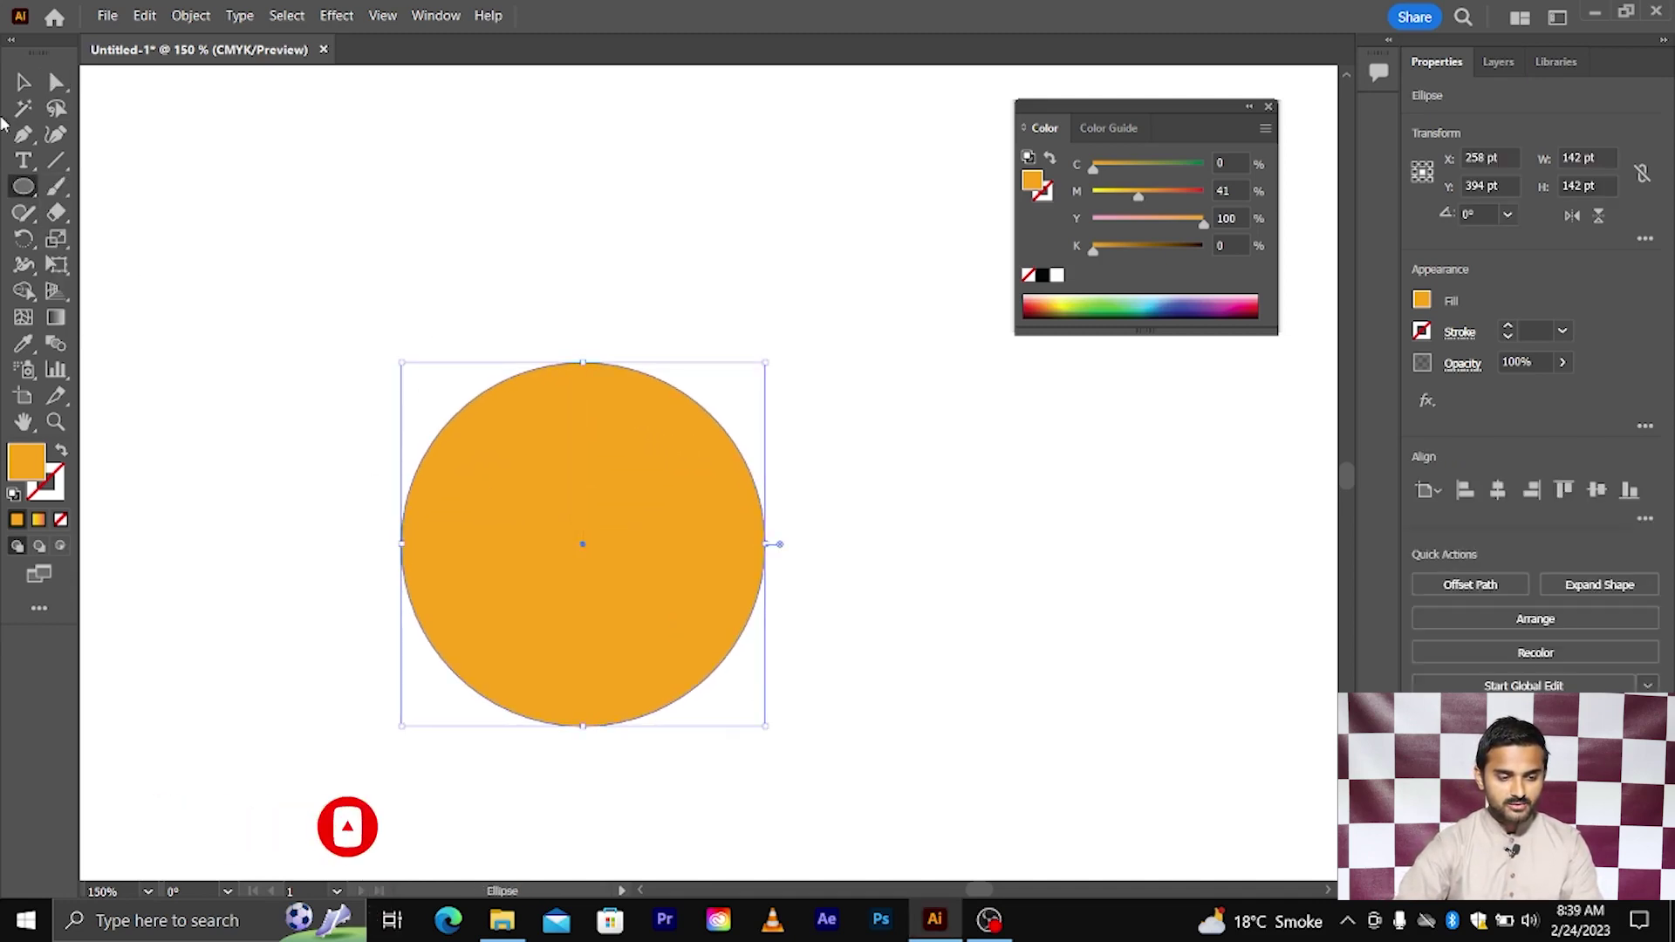
pyautogui.click(62, 452)
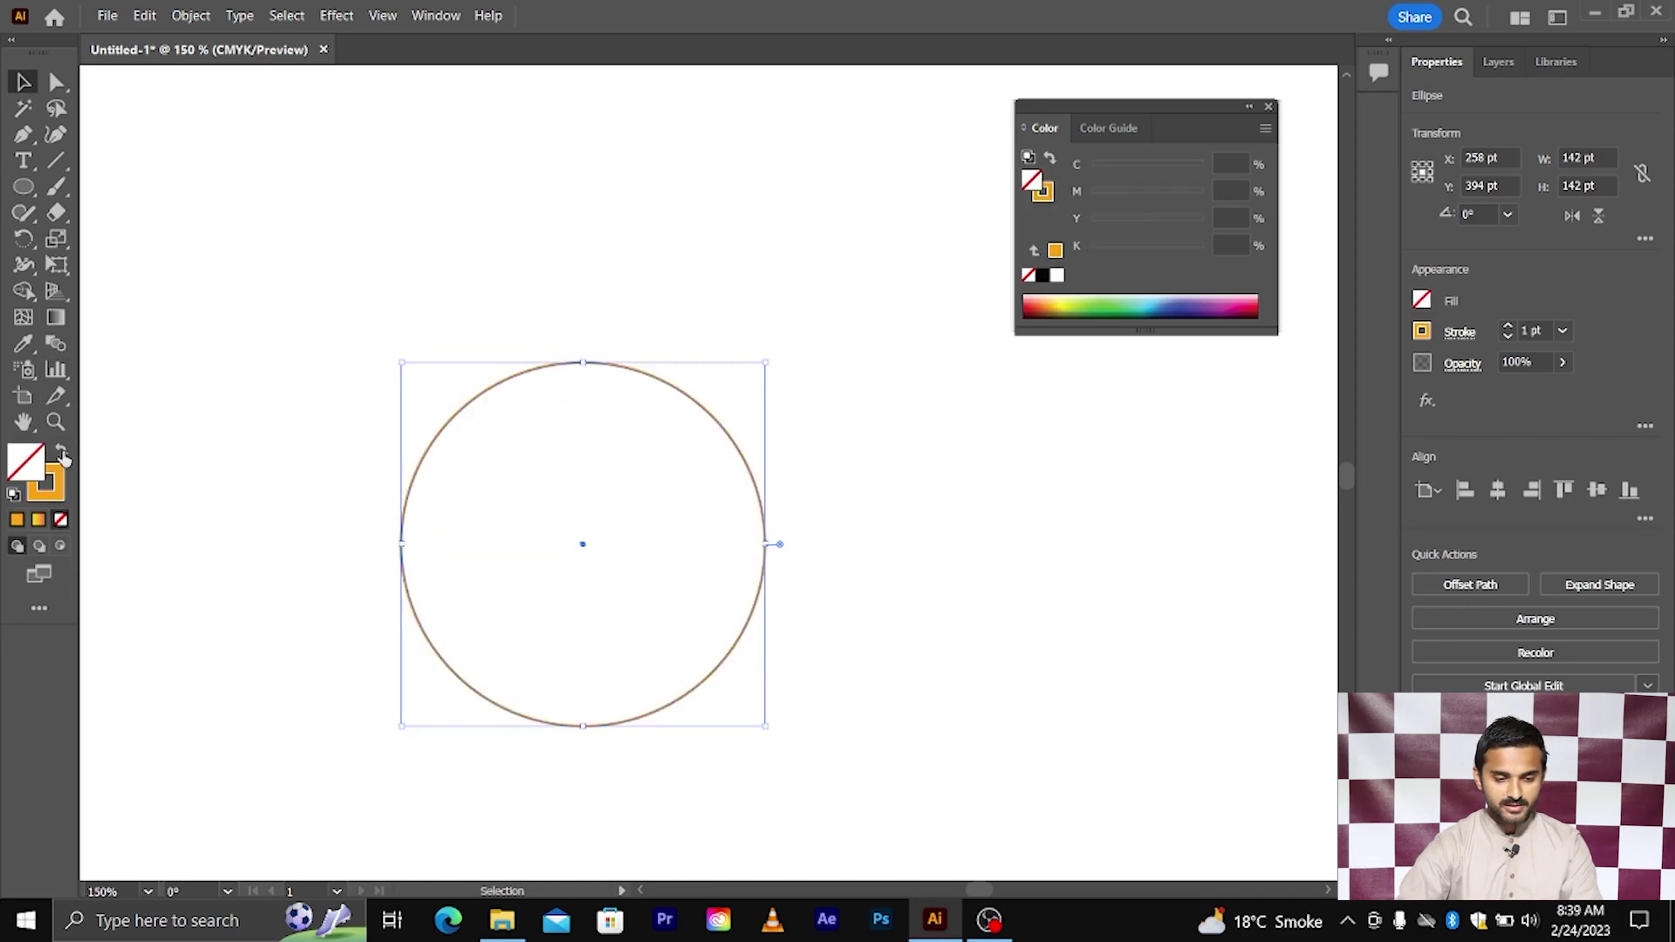
# - Reposition and scale the circle, then place a smaller copy of about 47 pt on top
pyautogui.moveTo(470, 410); pyautogui.dragTo(551, 424)
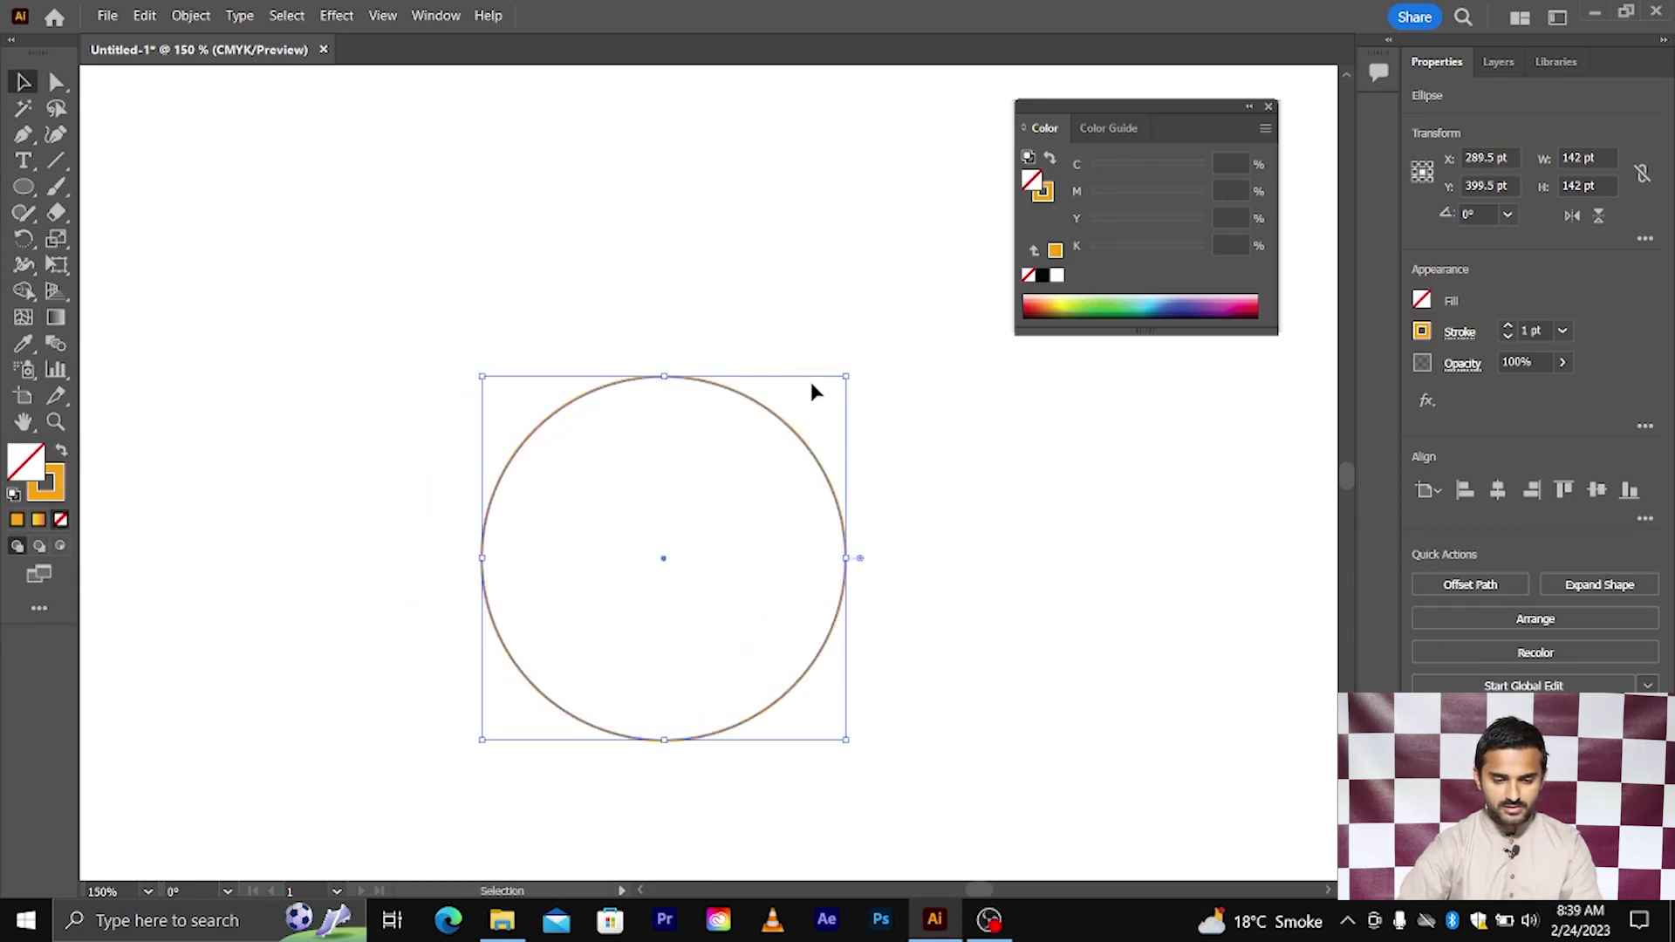
pyautogui.moveTo(846, 378)
pyautogui.mouseDown()
pyautogui.moveTo(808, 416)
pyautogui.moveTo(755, 414)
pyautogui.moveTo(748, 321)
pyautogui.moveTo(799, 295)
pyautogui.moveTo(781, 354)
pyautogui.mouseUp()
pyautogui.click(829, 396)
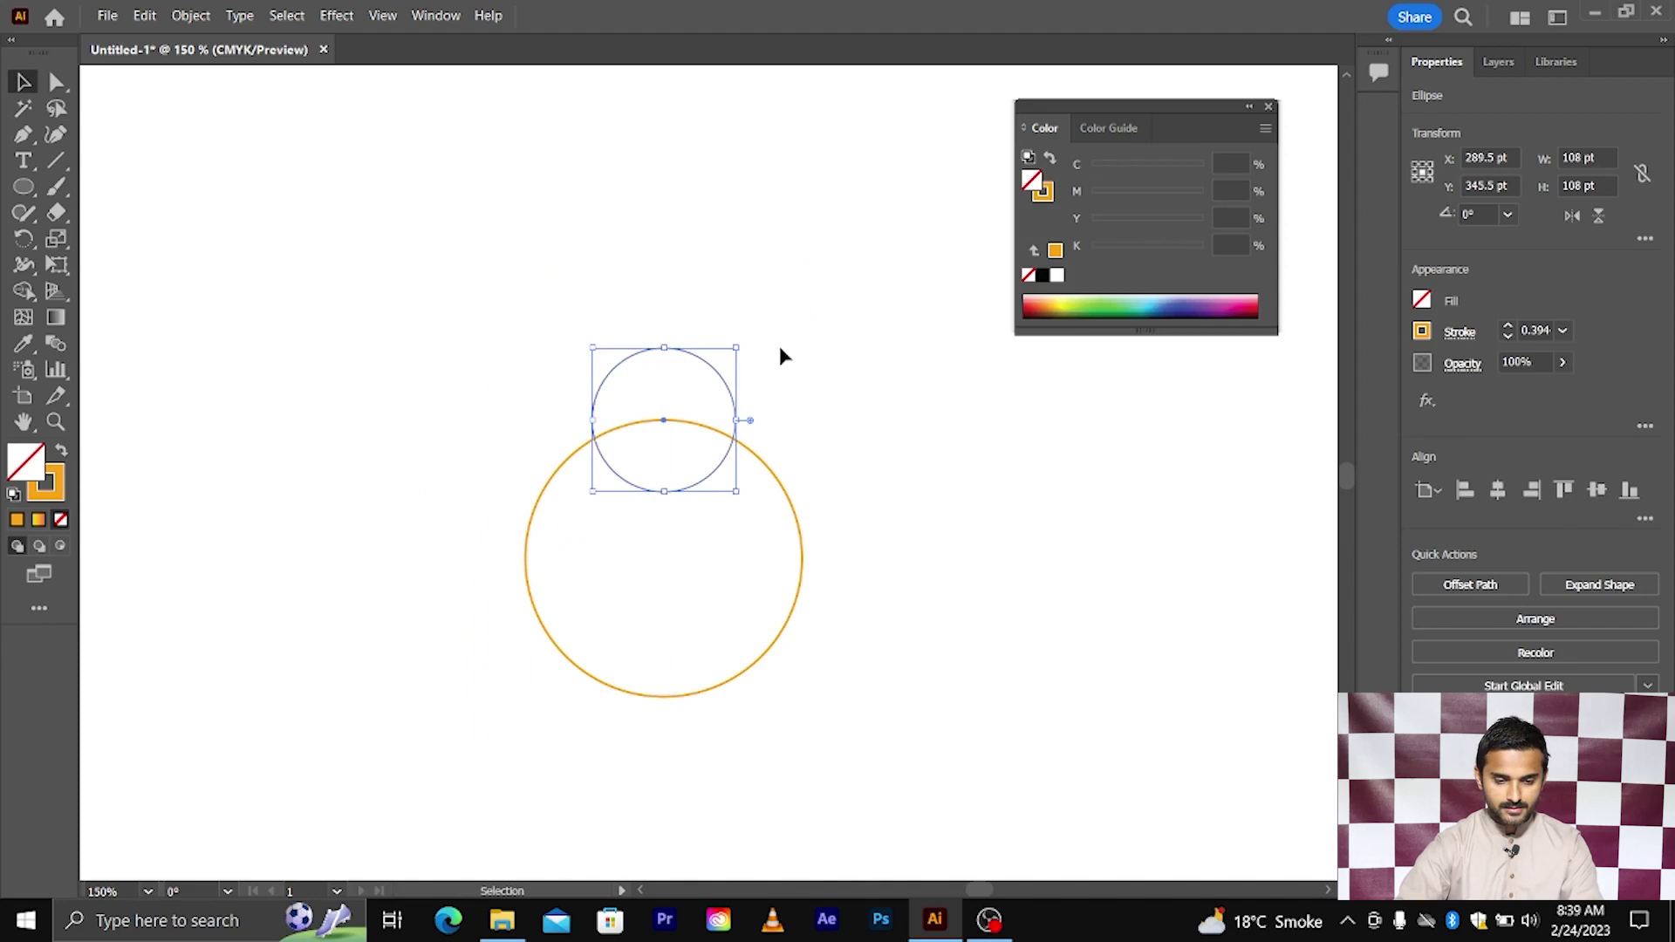
pyautogui.click(792, 495)
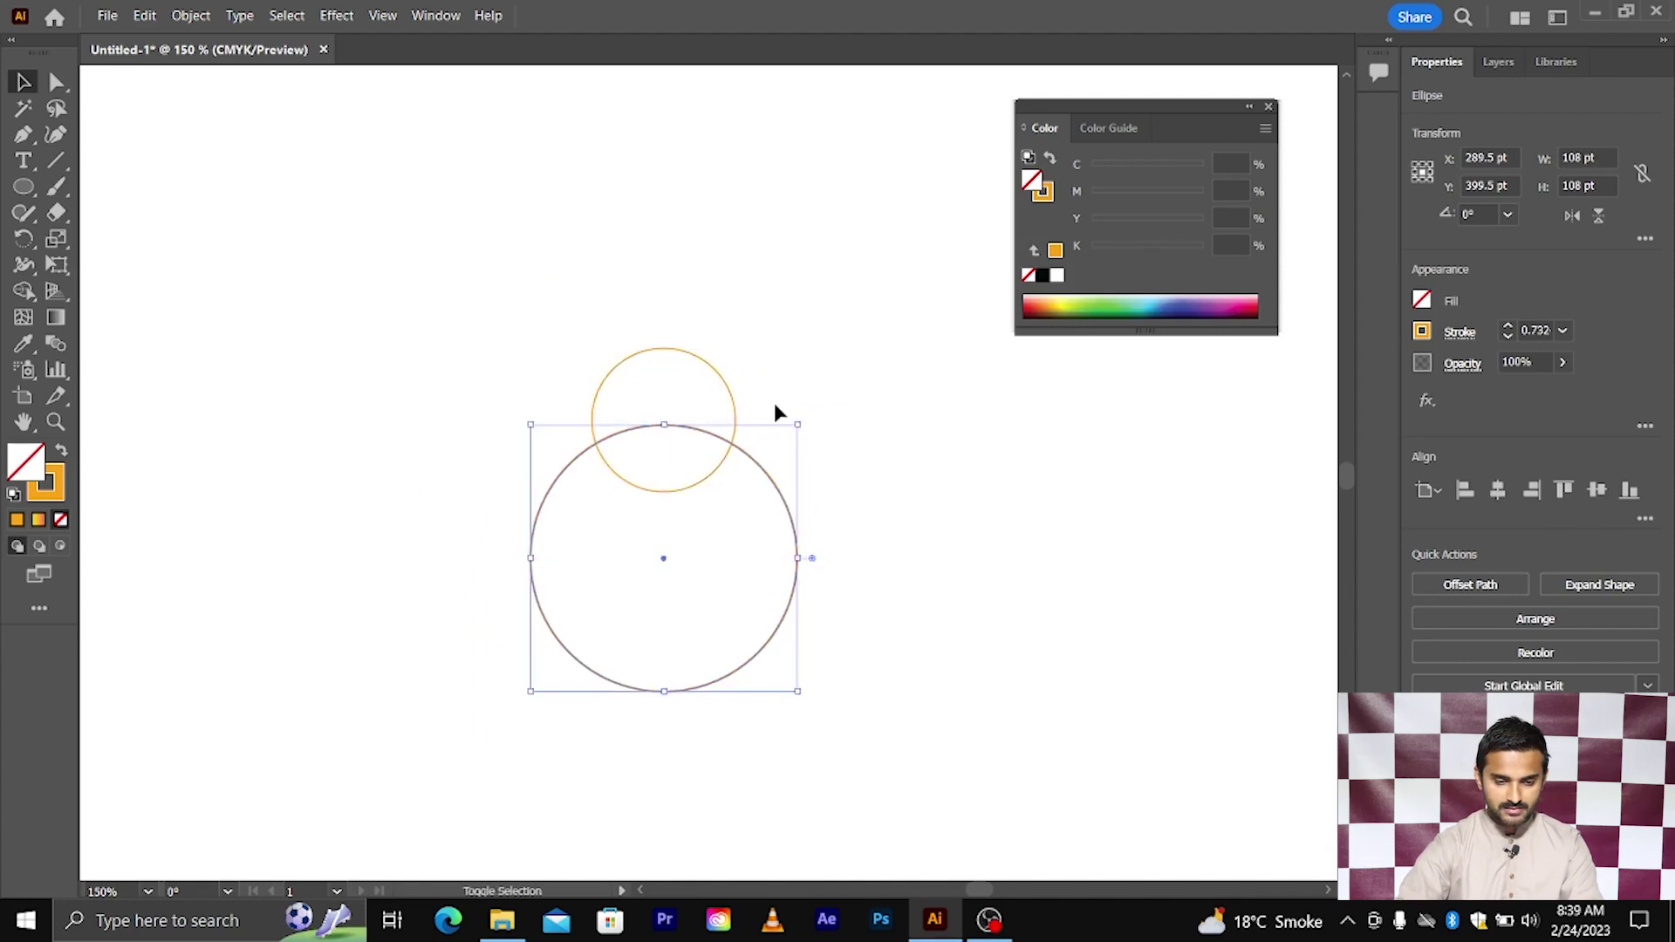
pyautogui.click(736, 410)
pyautogui.moveTo(735, 349); pyautogui.dragTo(739, 361)
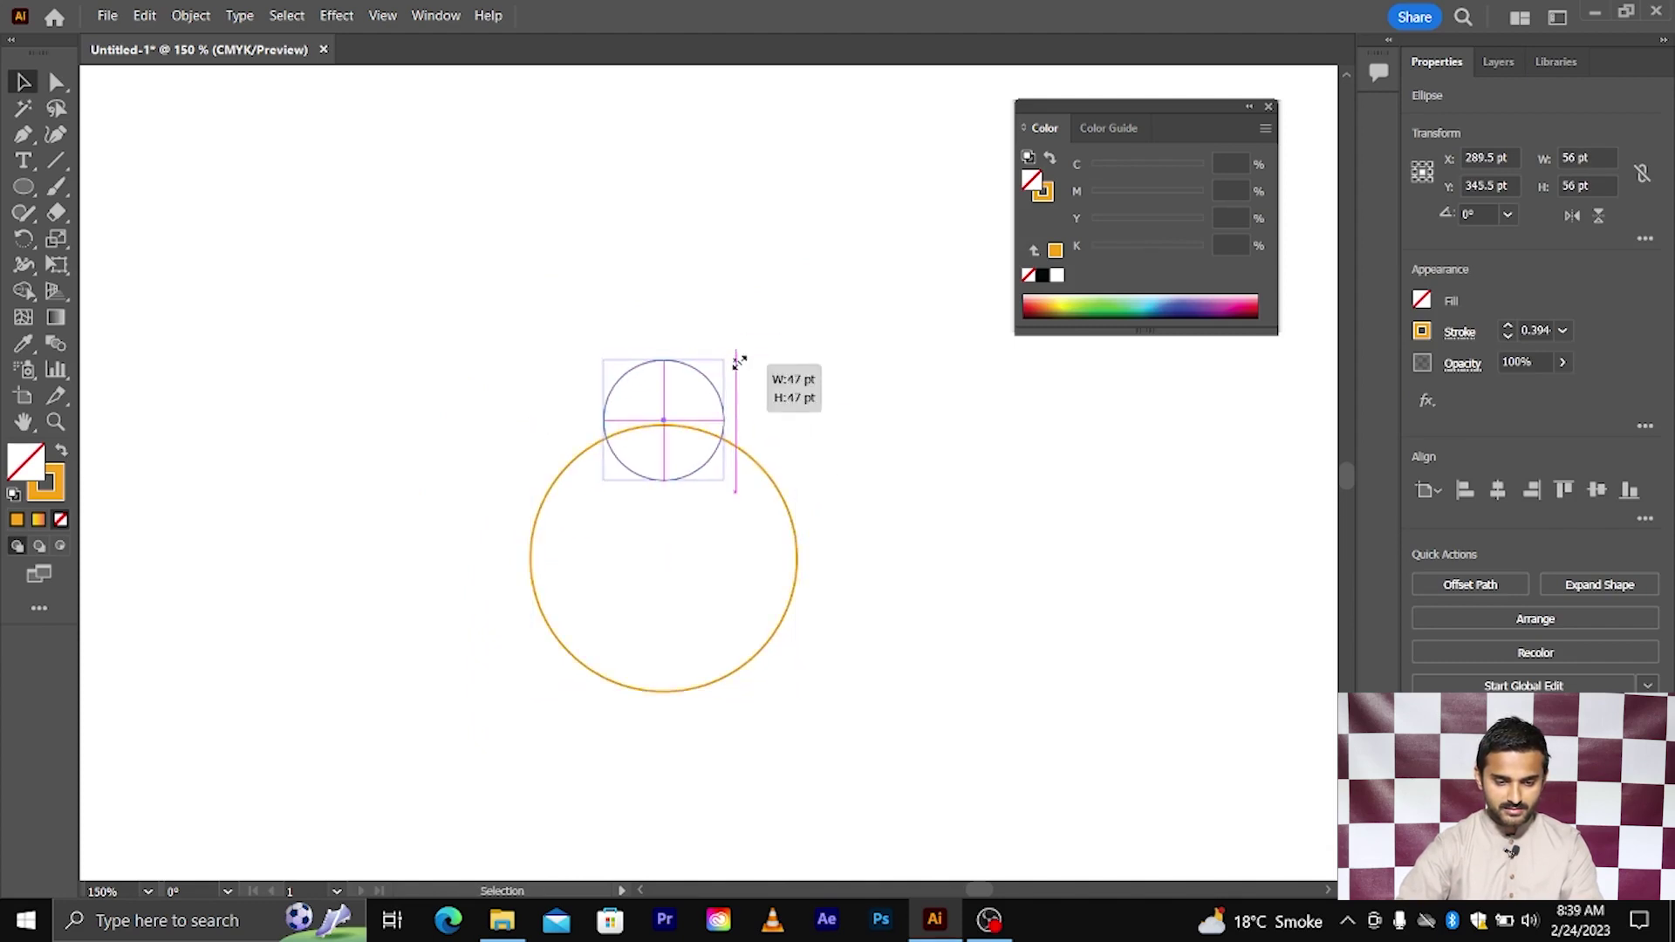
pyautogui.scroll(-2, 785, 375)
# - Nudge the small circle up to overlap the large circle's top, then select both
pyautogui.moveTo(805, 280)
pyautogui.mouseDown()
pyautogui.moveTo(681, 466)
pyautogui.moveTo(537, 594)
pyautogui.mouseUp()
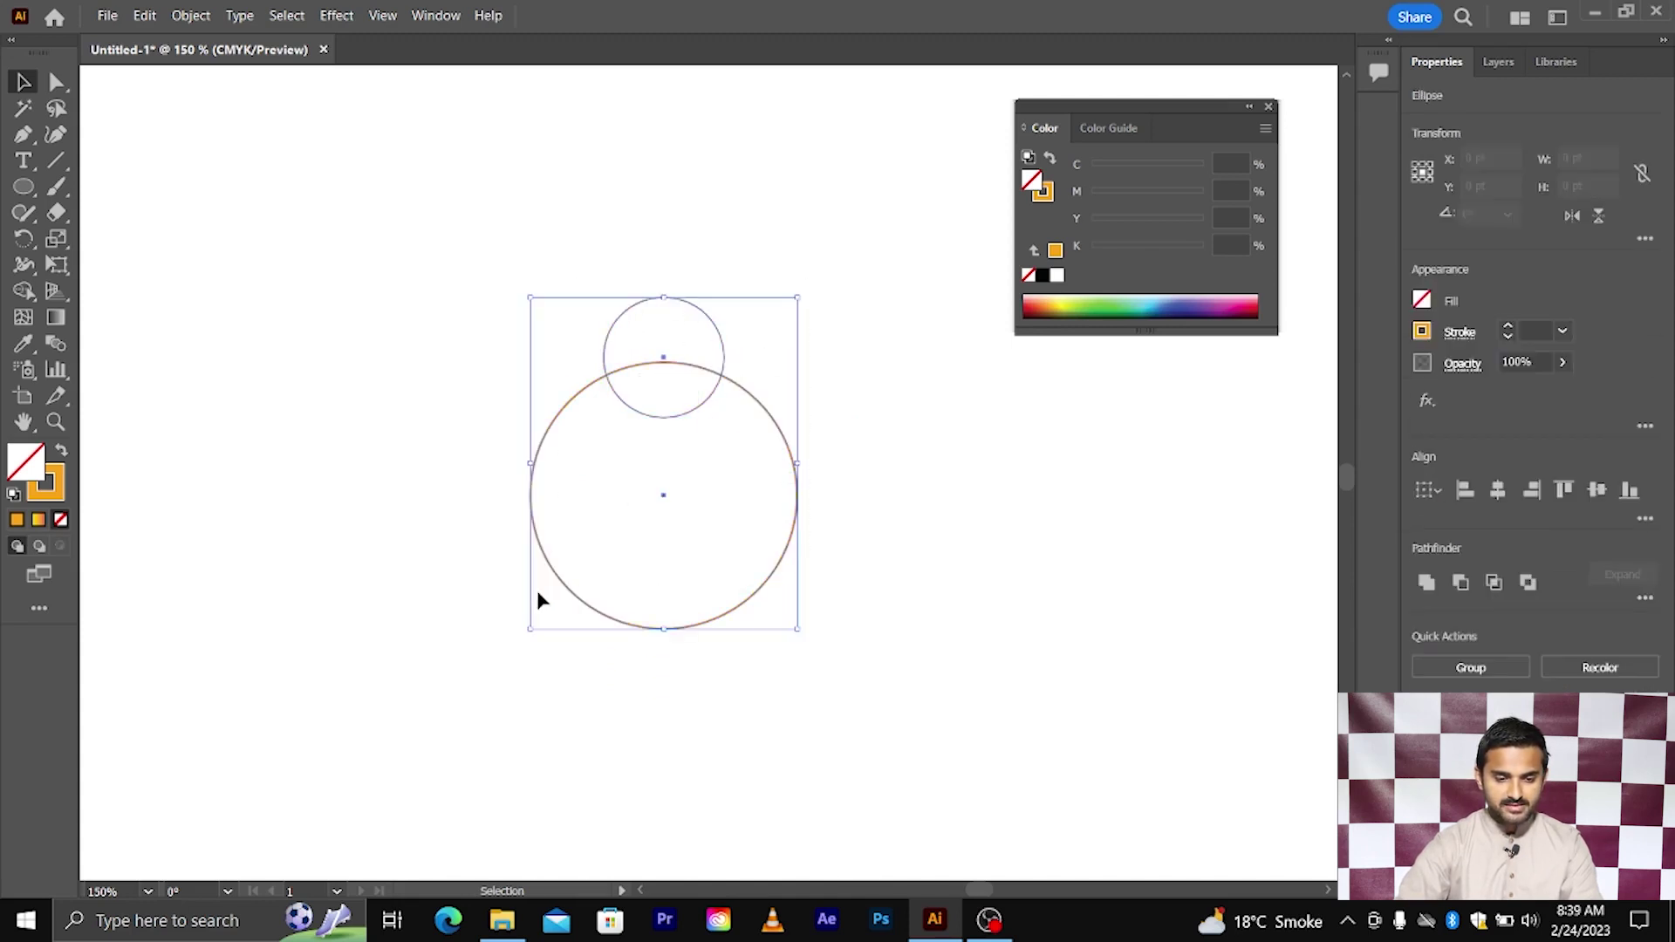
pyautogui.click(720, 267)
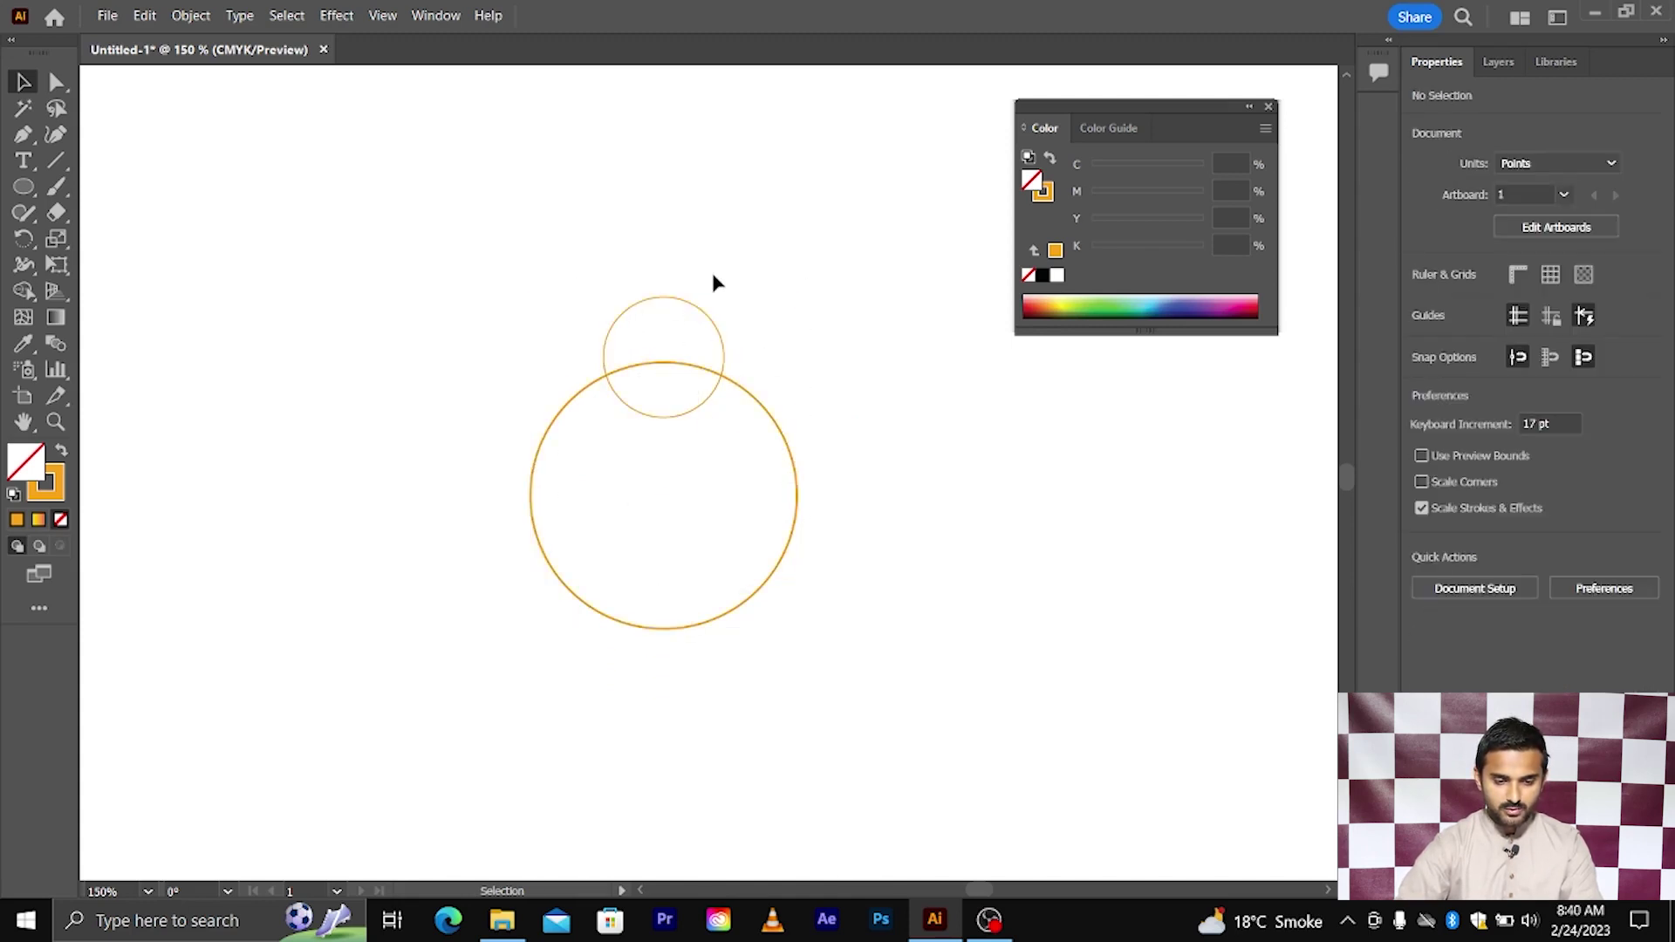
pyautogui.moveTo(690, 305); pyautogui.dragTo(684, 290)
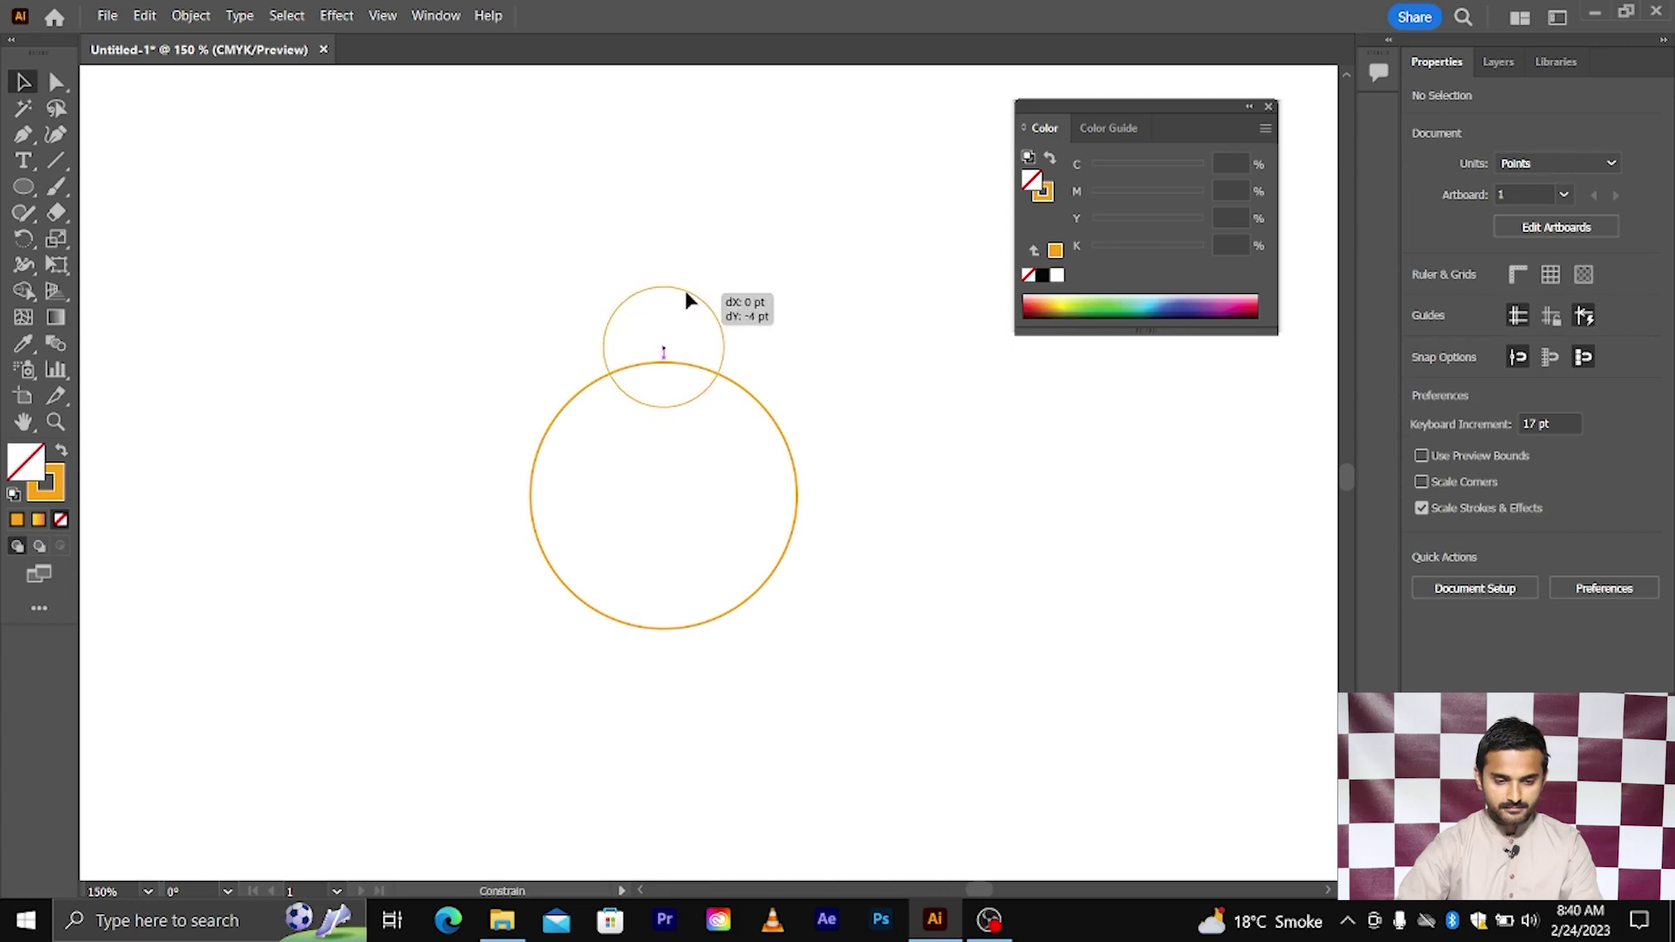
pyautogui.click(486, 285)
pyautogui.moveTo(486, 286); pyautogui.dragTo(811, 558)
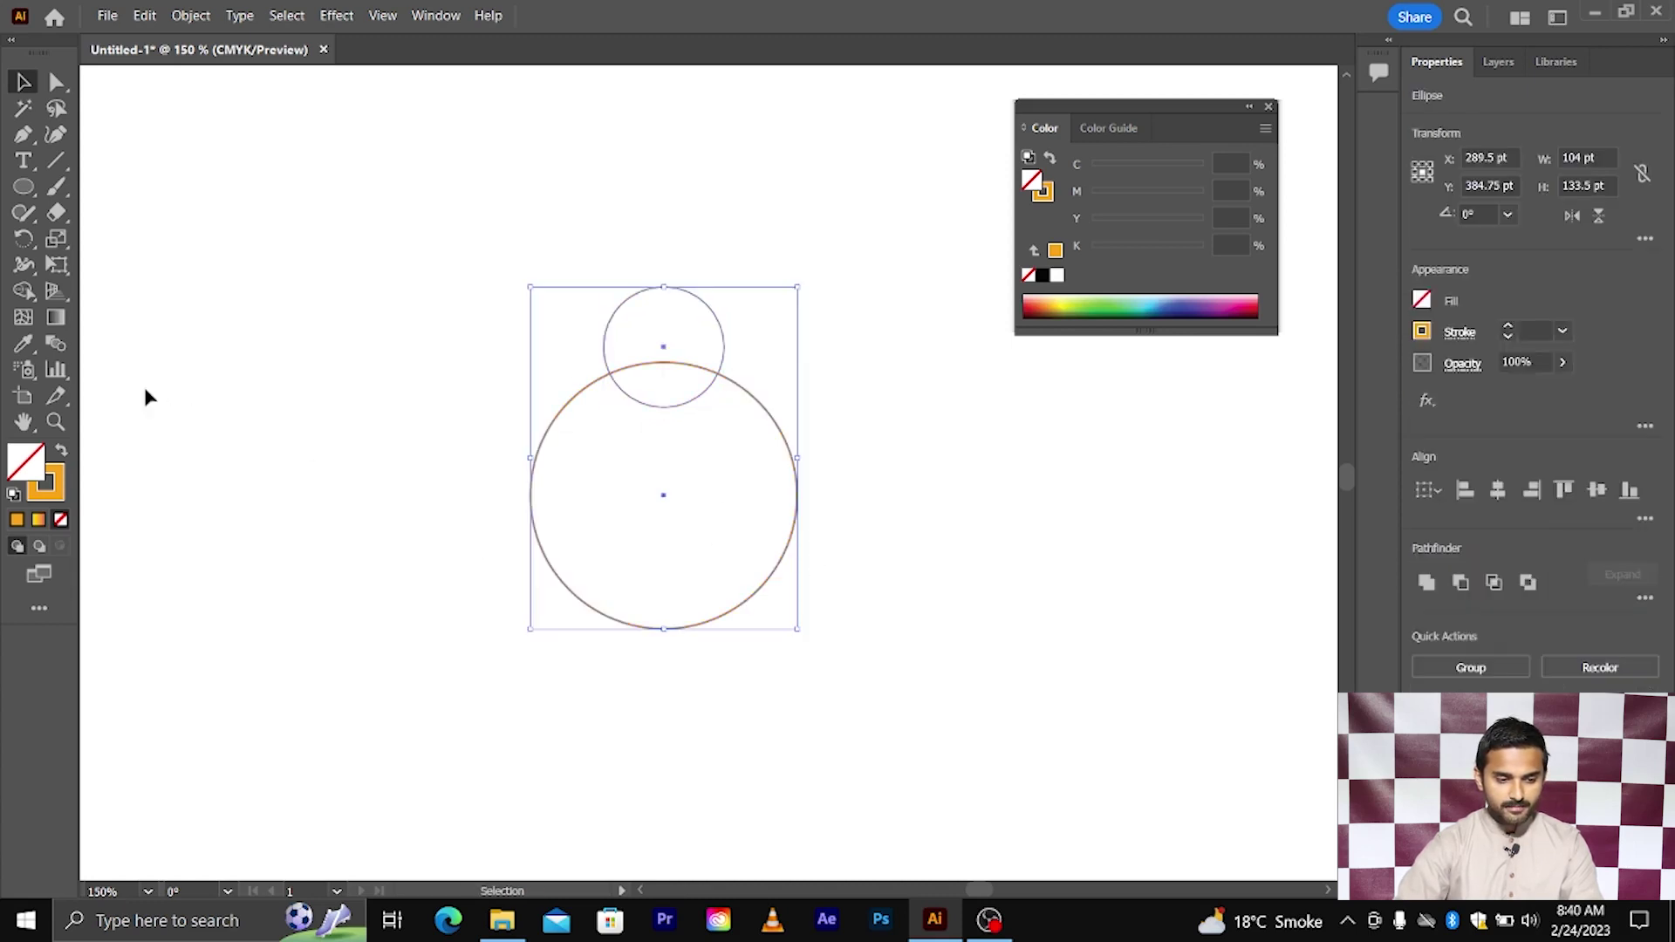
# - Merge the circles with Shape Builder and delete the right-half anchors, leaving a 52 pt-wide profile
pyautogui.click(24, 291)
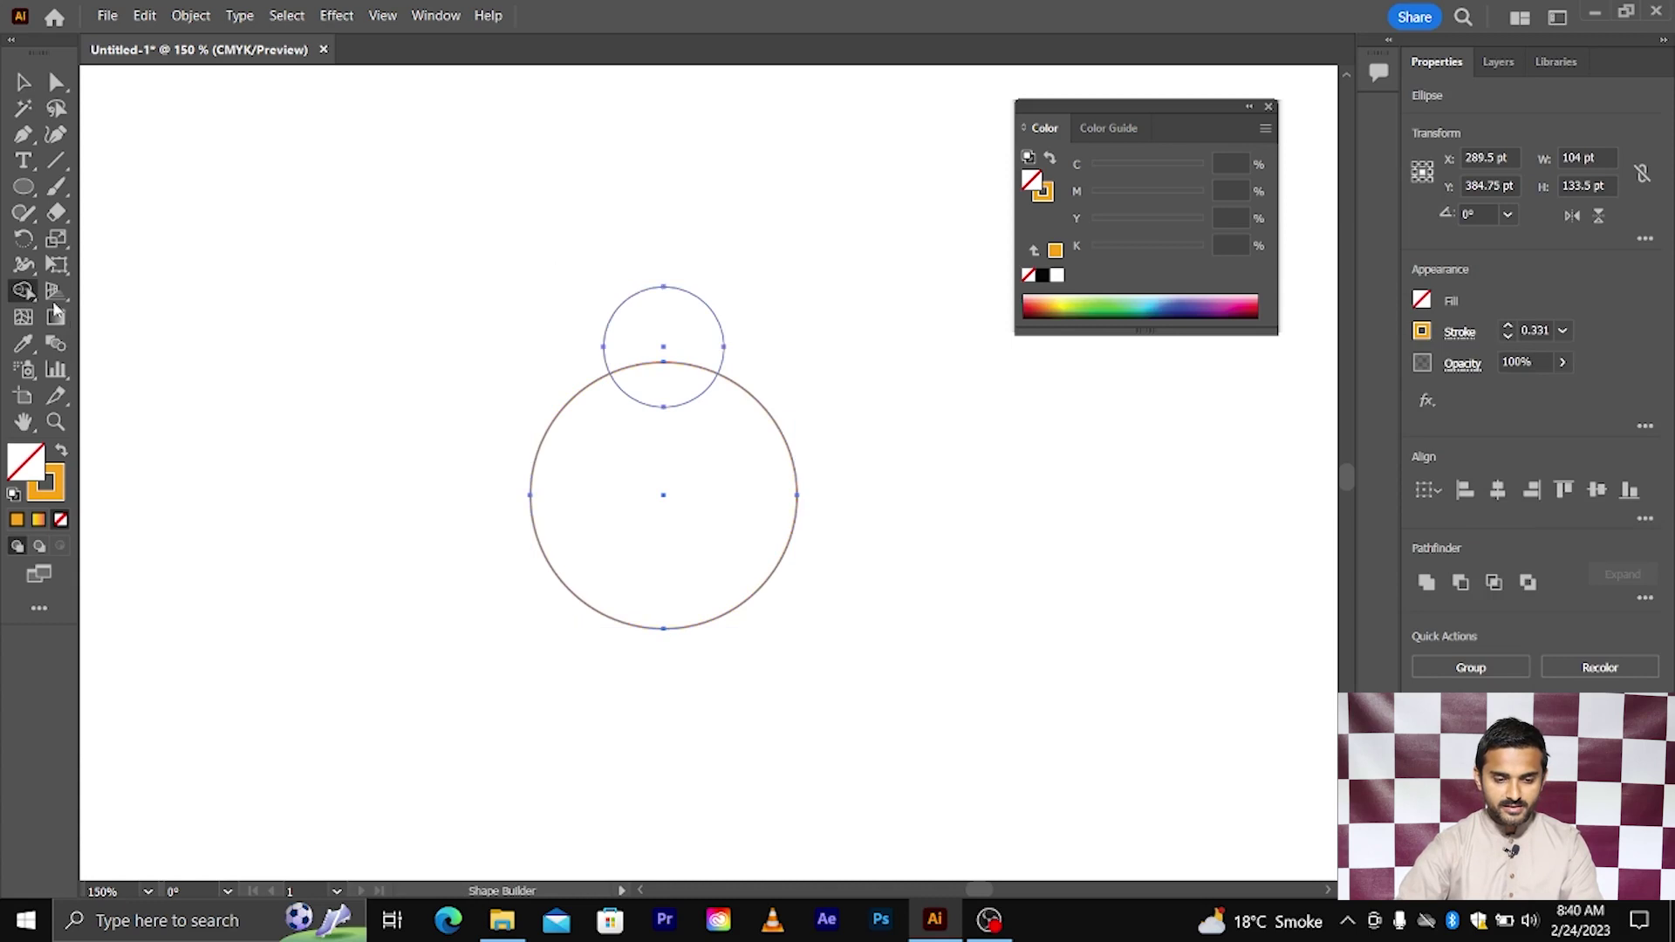
pyautogui.moveTo(663, 371); pyautogui.dragTo(639, 515)
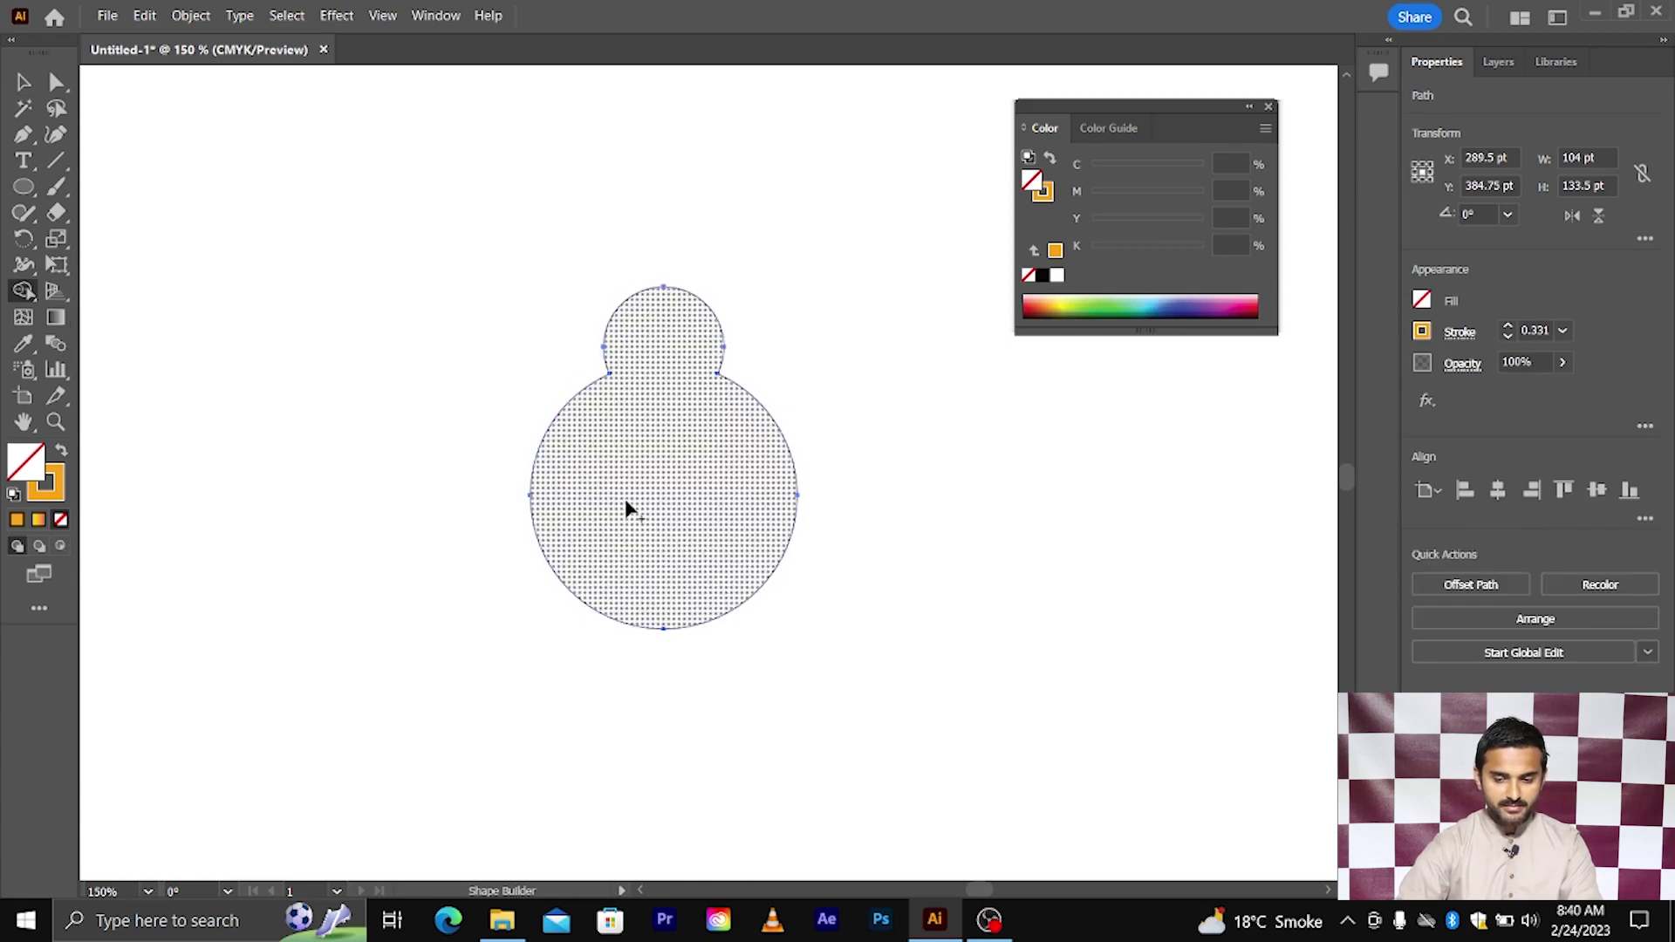
pyautogui.click(58, 87)
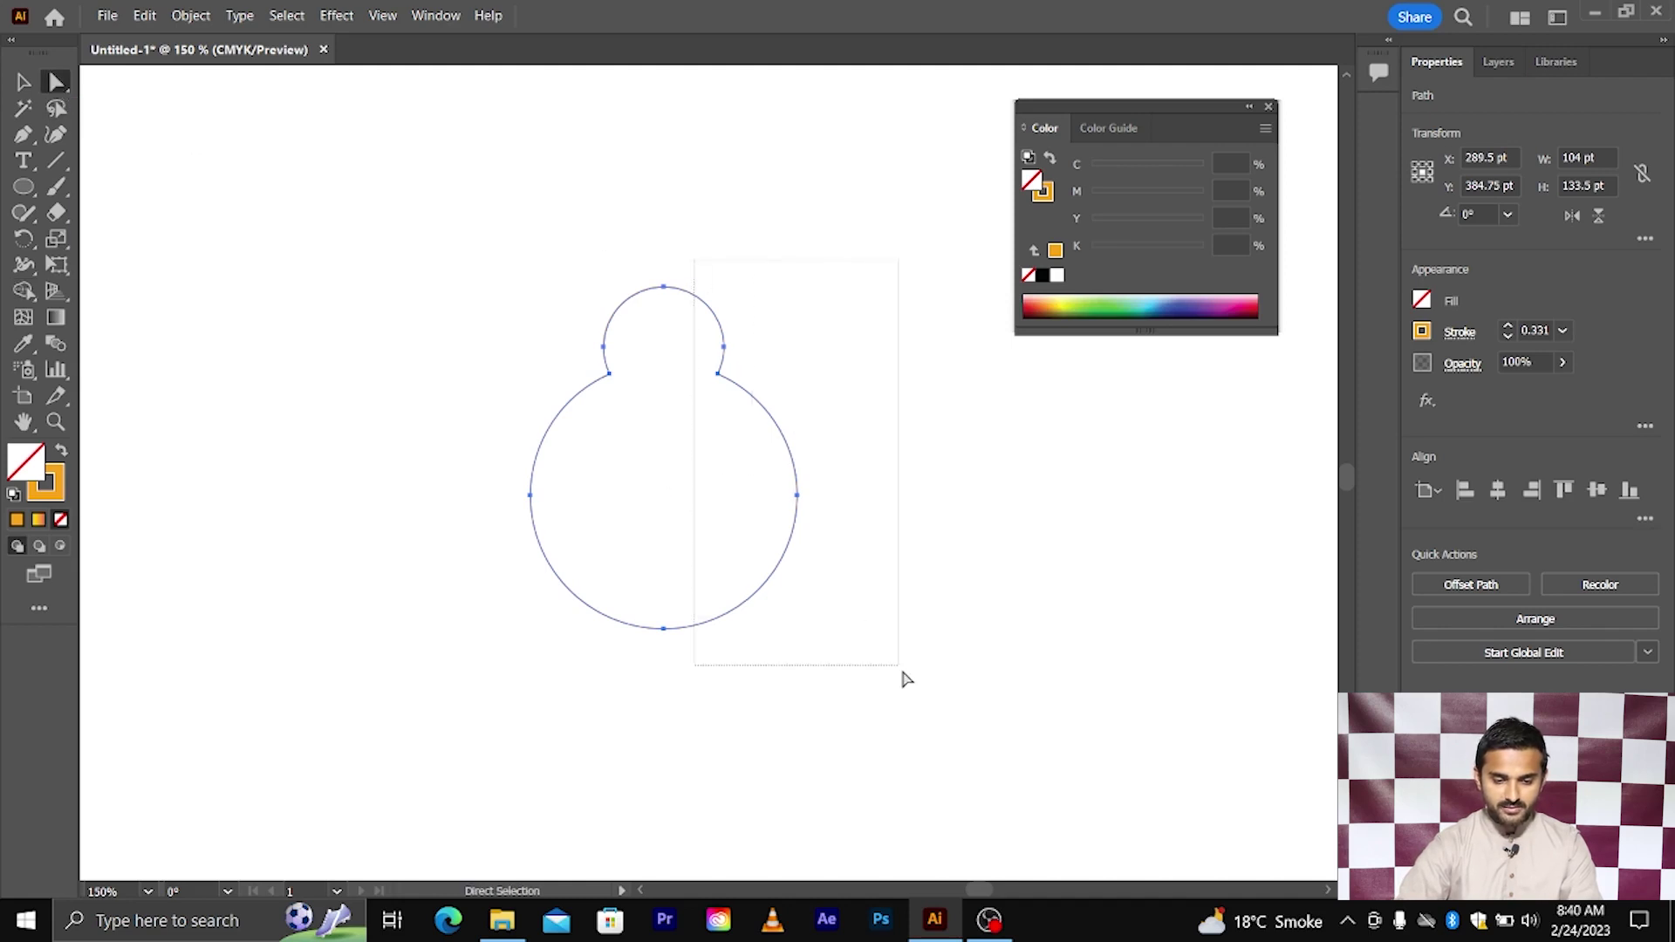
pyautogui.moveTo(733, 368); pyautogui.dragTo(924, 689)
pyautogui.press('Delete')
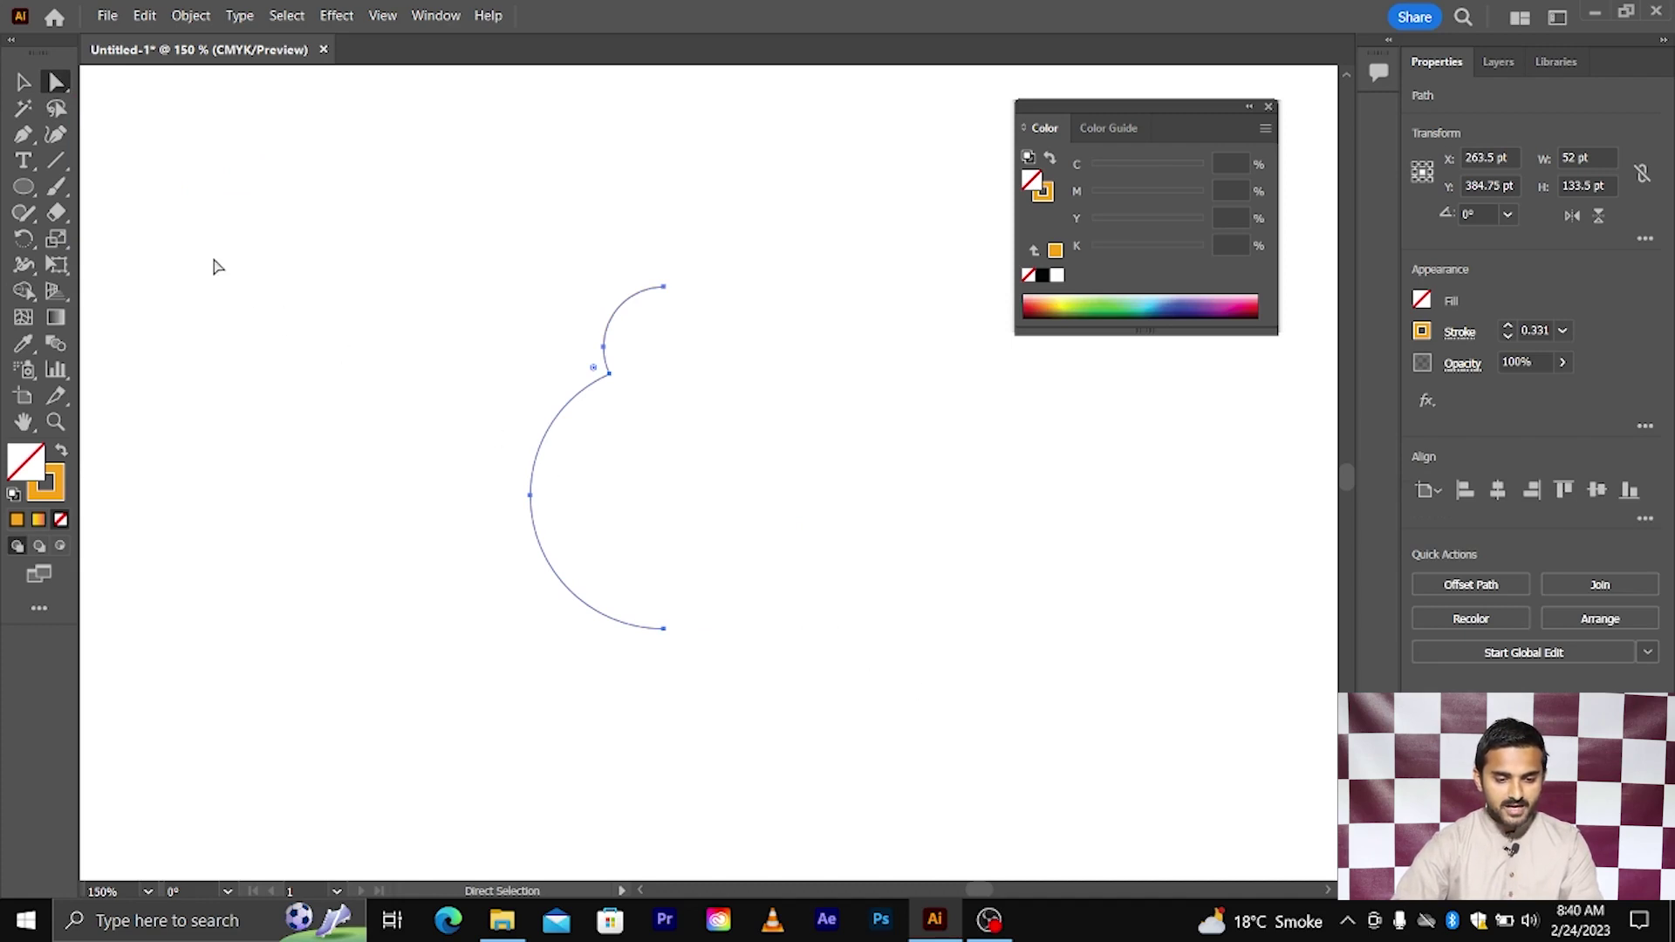
# - Convert the neck junction anchor to a corner and pull the lower handle up
pyautogui.click(23, 133)
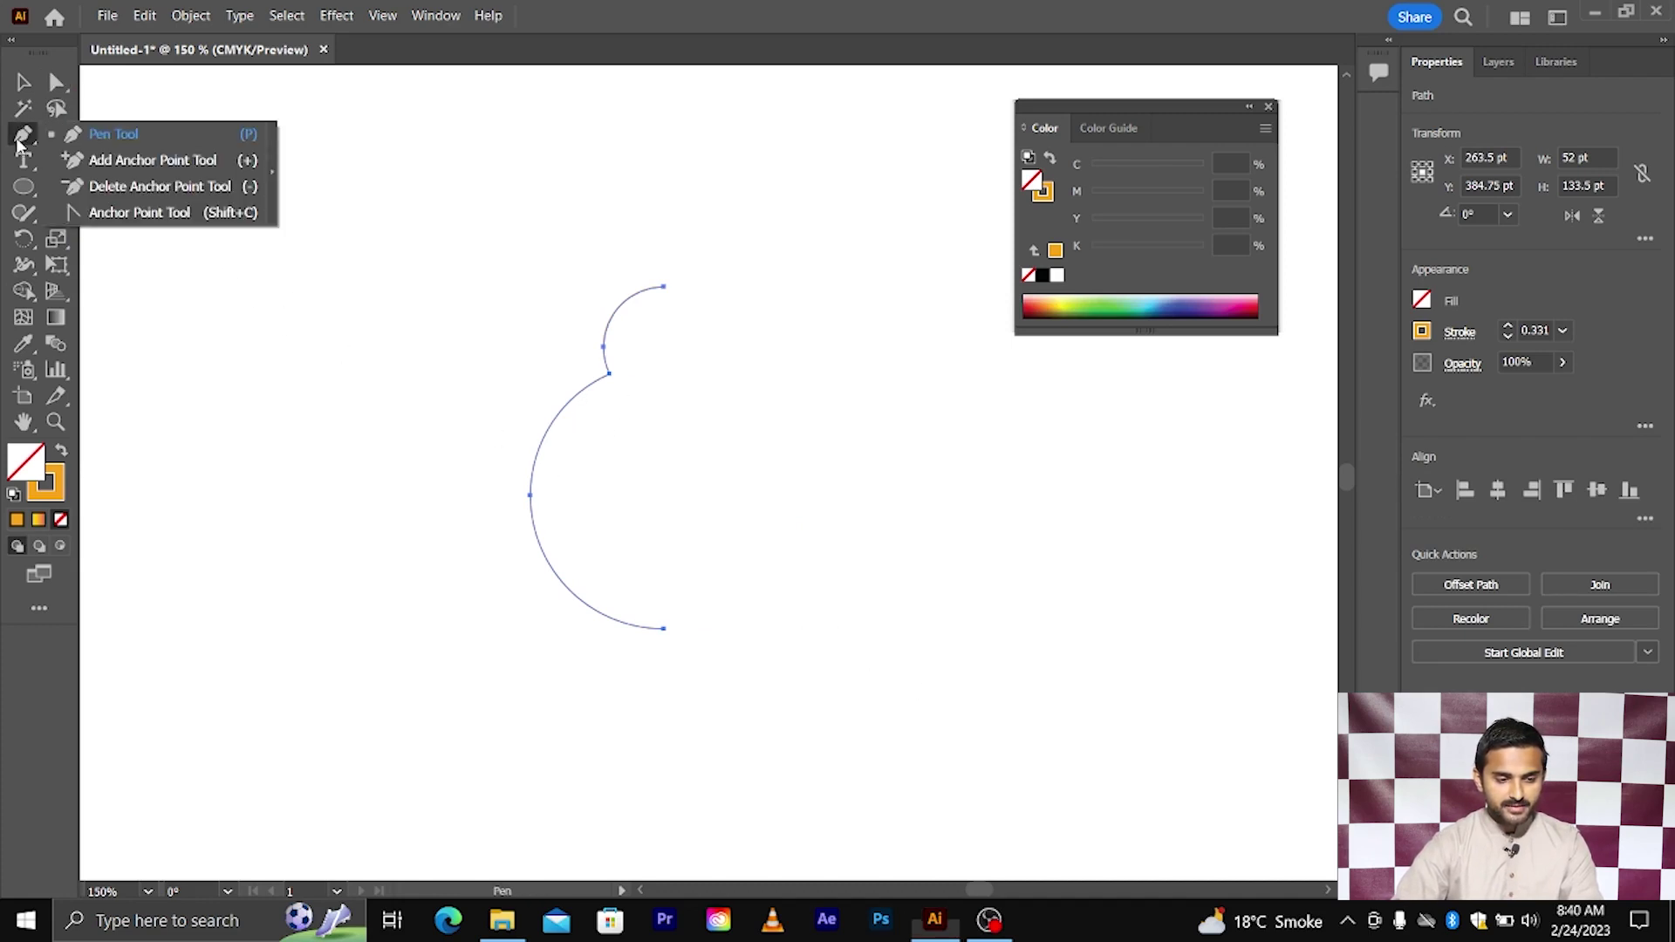
pyautogui.click(107, 216)
pyautogui.scroll(2, 645, 412)
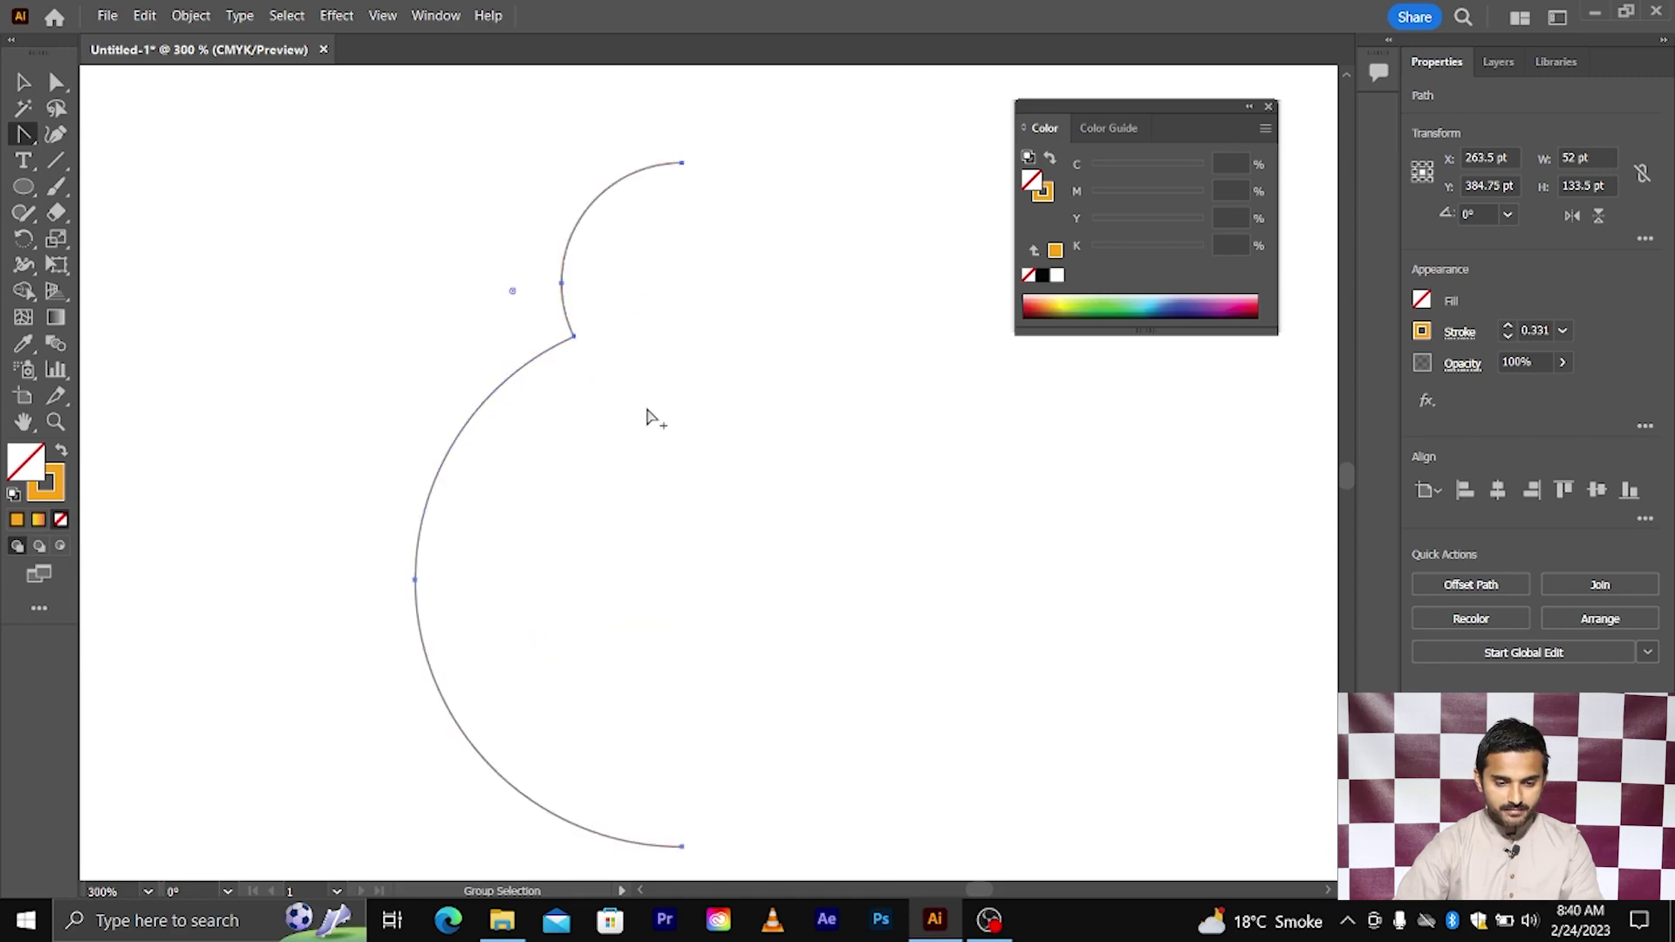
pyautogui.click(573, 336)
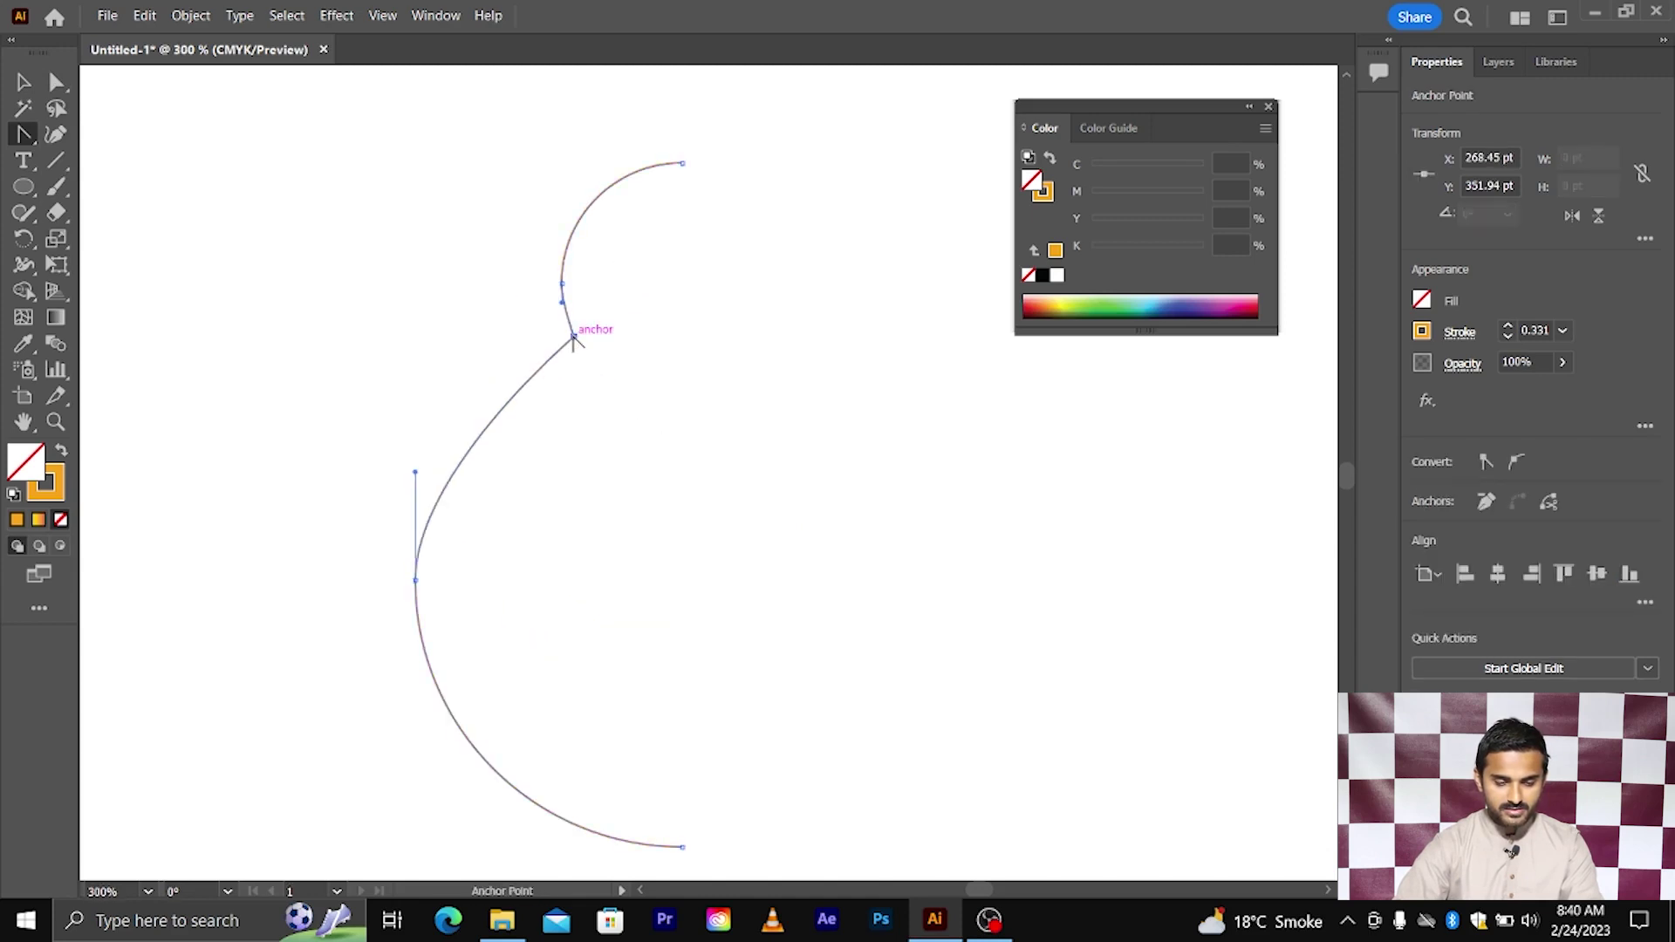
pyautogui.hscroll(-1, 642, 417)
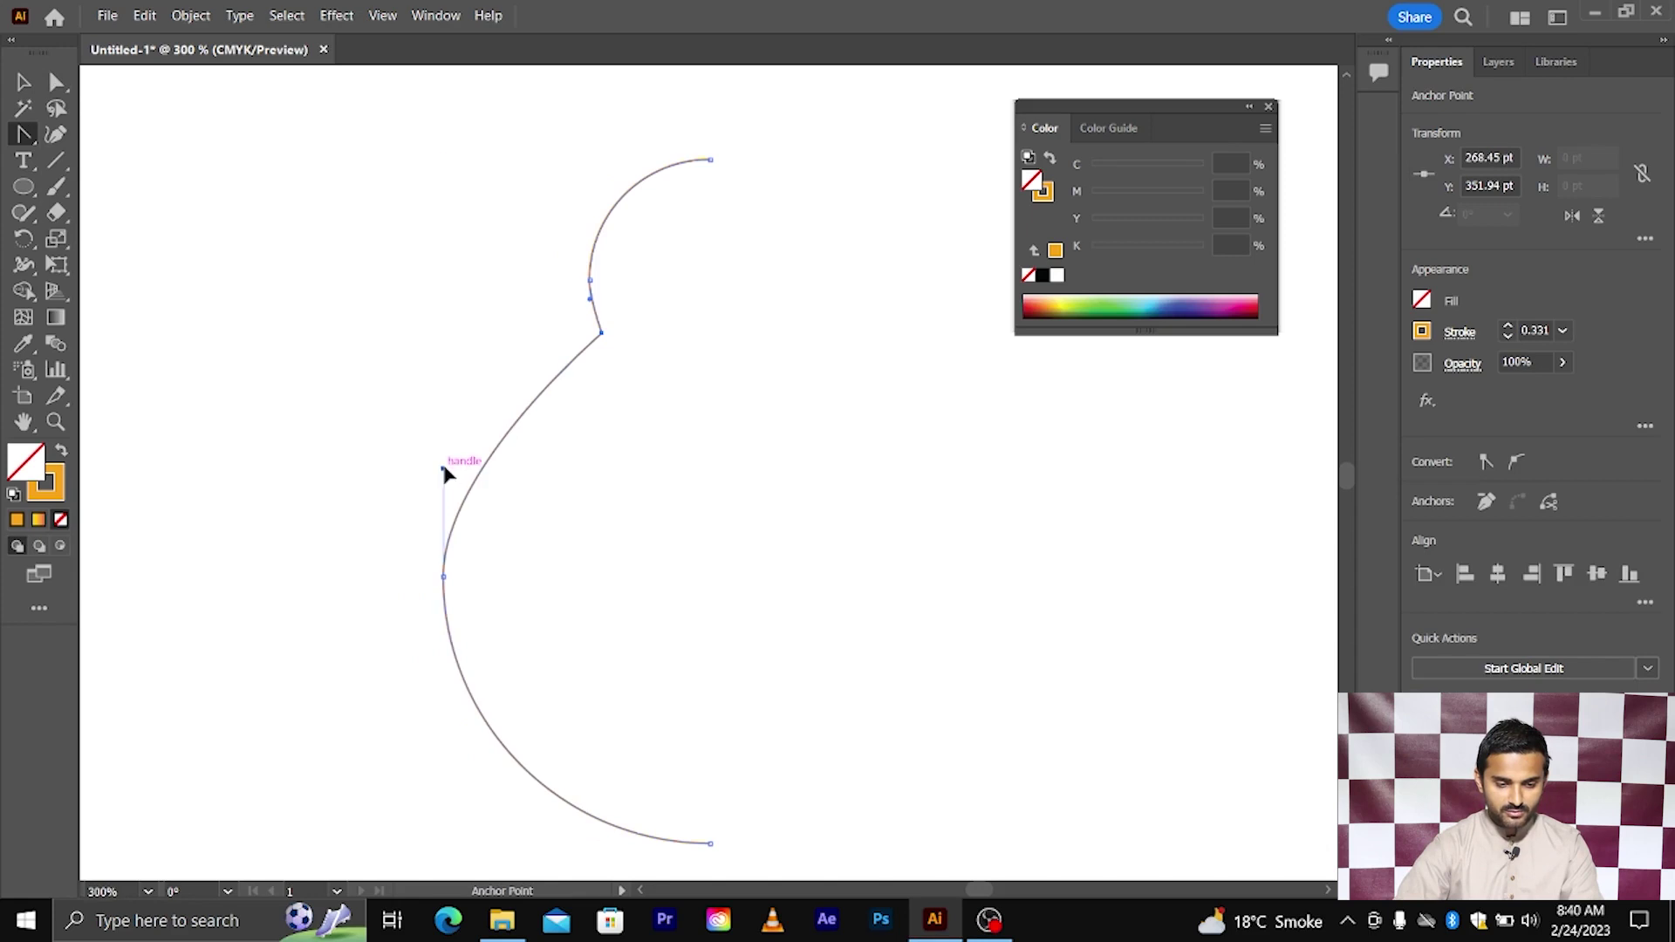
pyautogui.moveTo(444, 469); pyautogui.dragTo(451, 410)
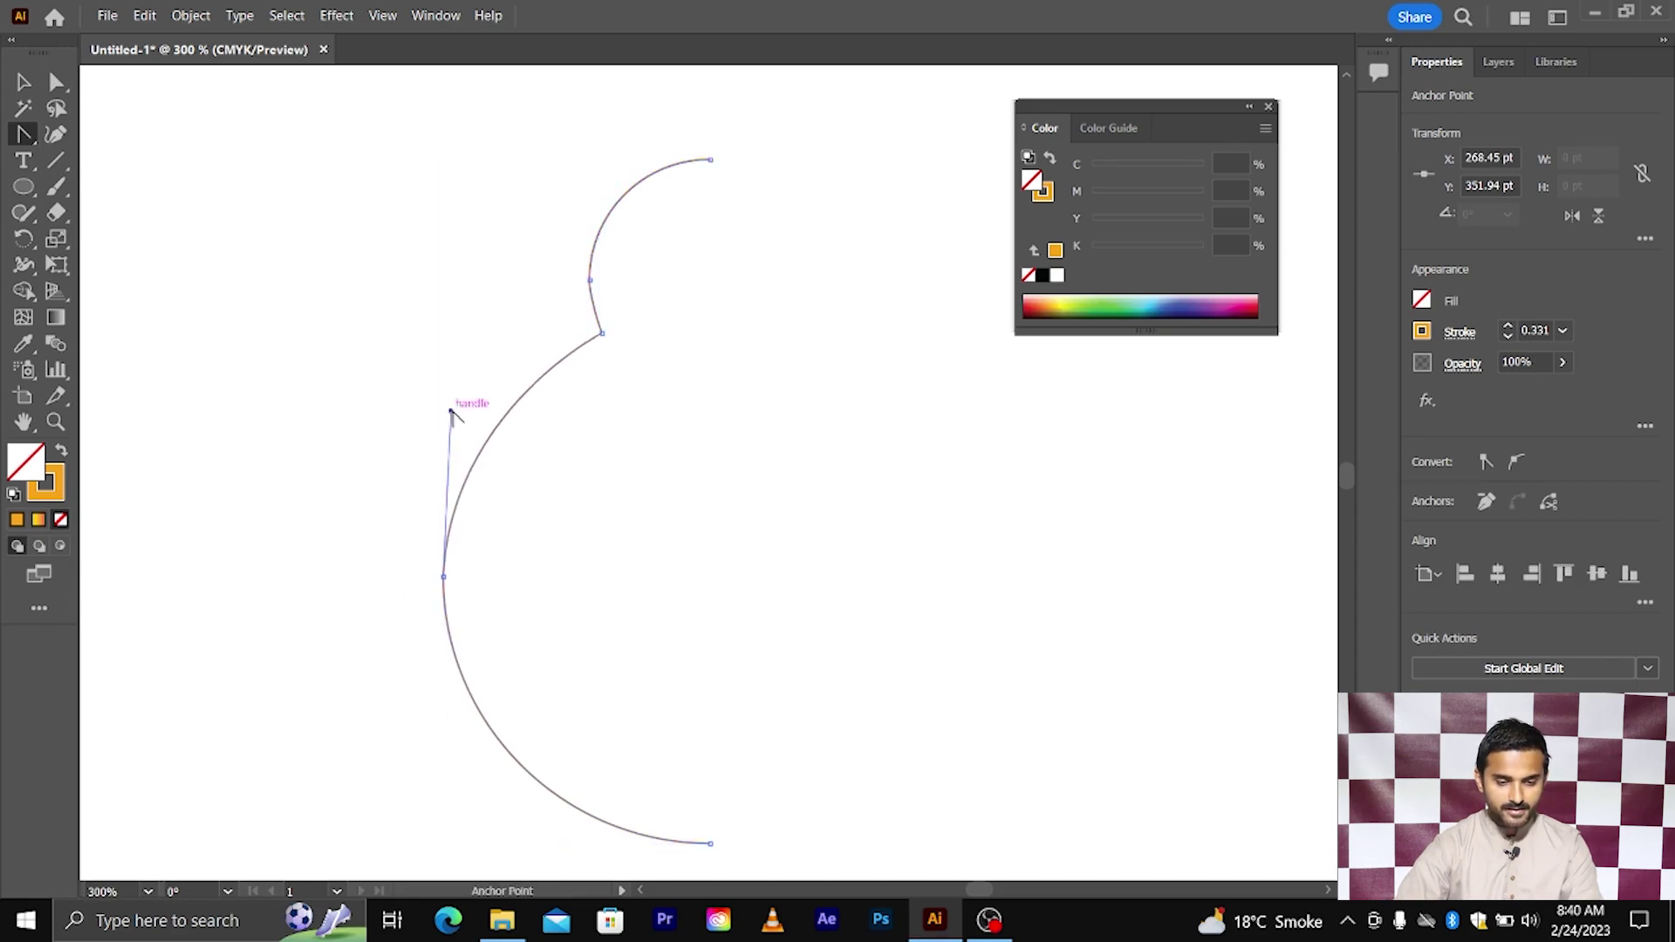
# - Move the neck junction anchor slightly left and deselect to check the curve
pyautogui.click(56, 82)
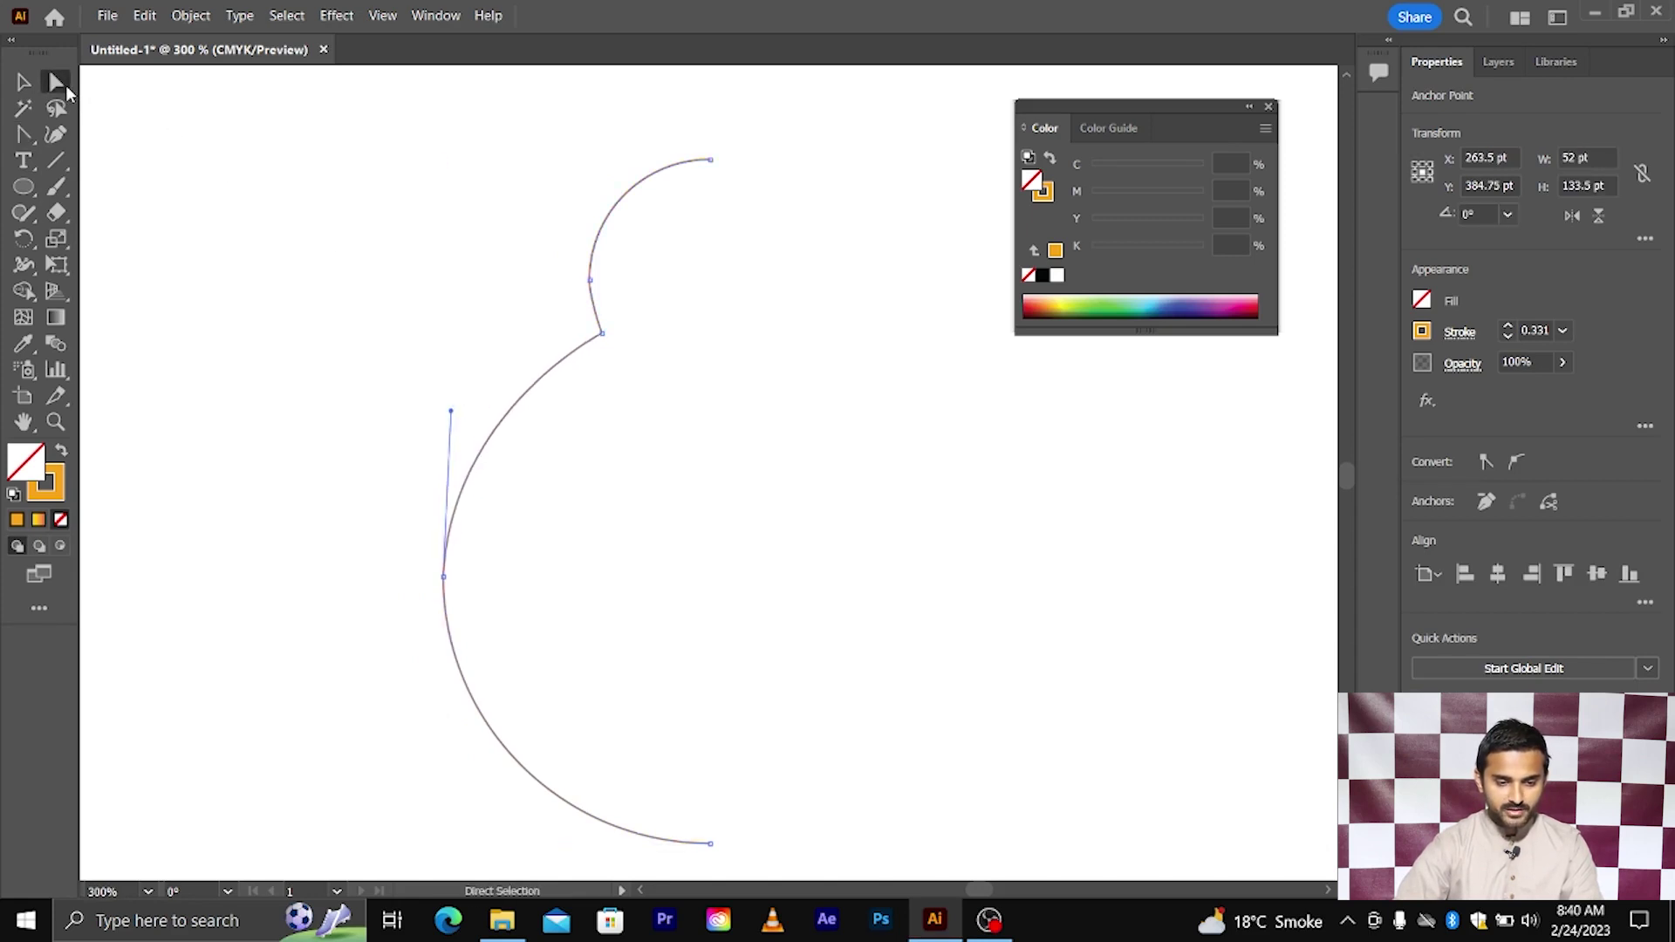
pyautogui.scroll(1, 586, 362)
pyautogui.moveTo(606, 324); pyautogui.dragTo(576, 318)
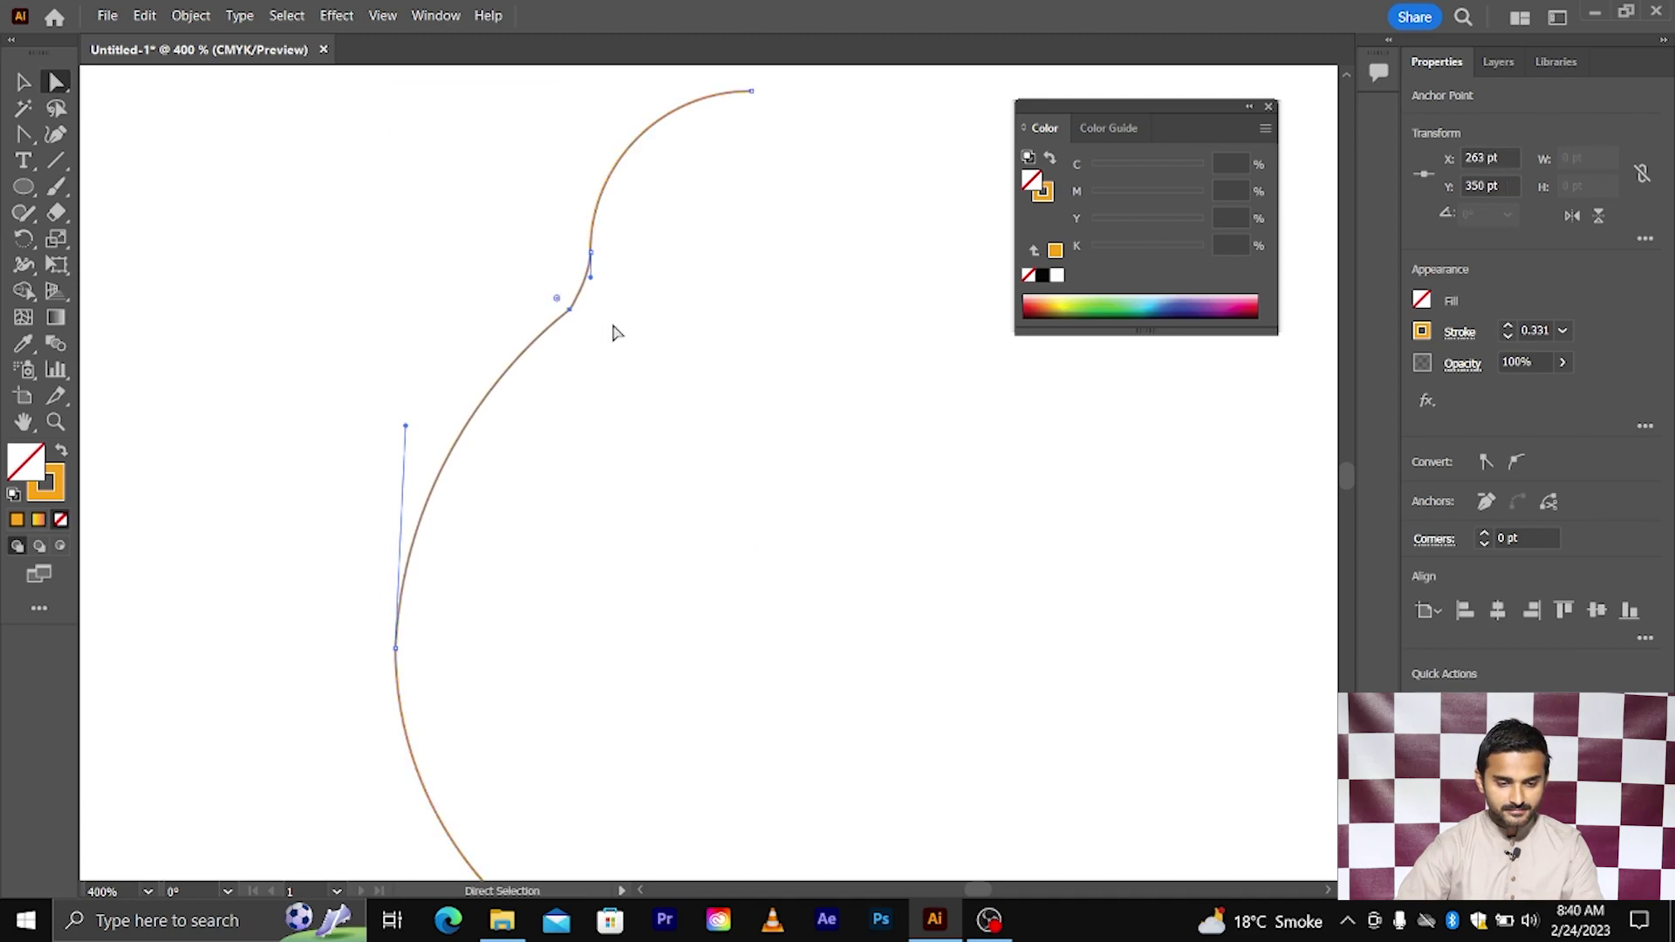
pyautogui.click(613, 328)
# - Zoom around to inspect the half-pear profile, reselecting an anchor, then deselect the path
pyautogui.scroll(3, 598, 343)
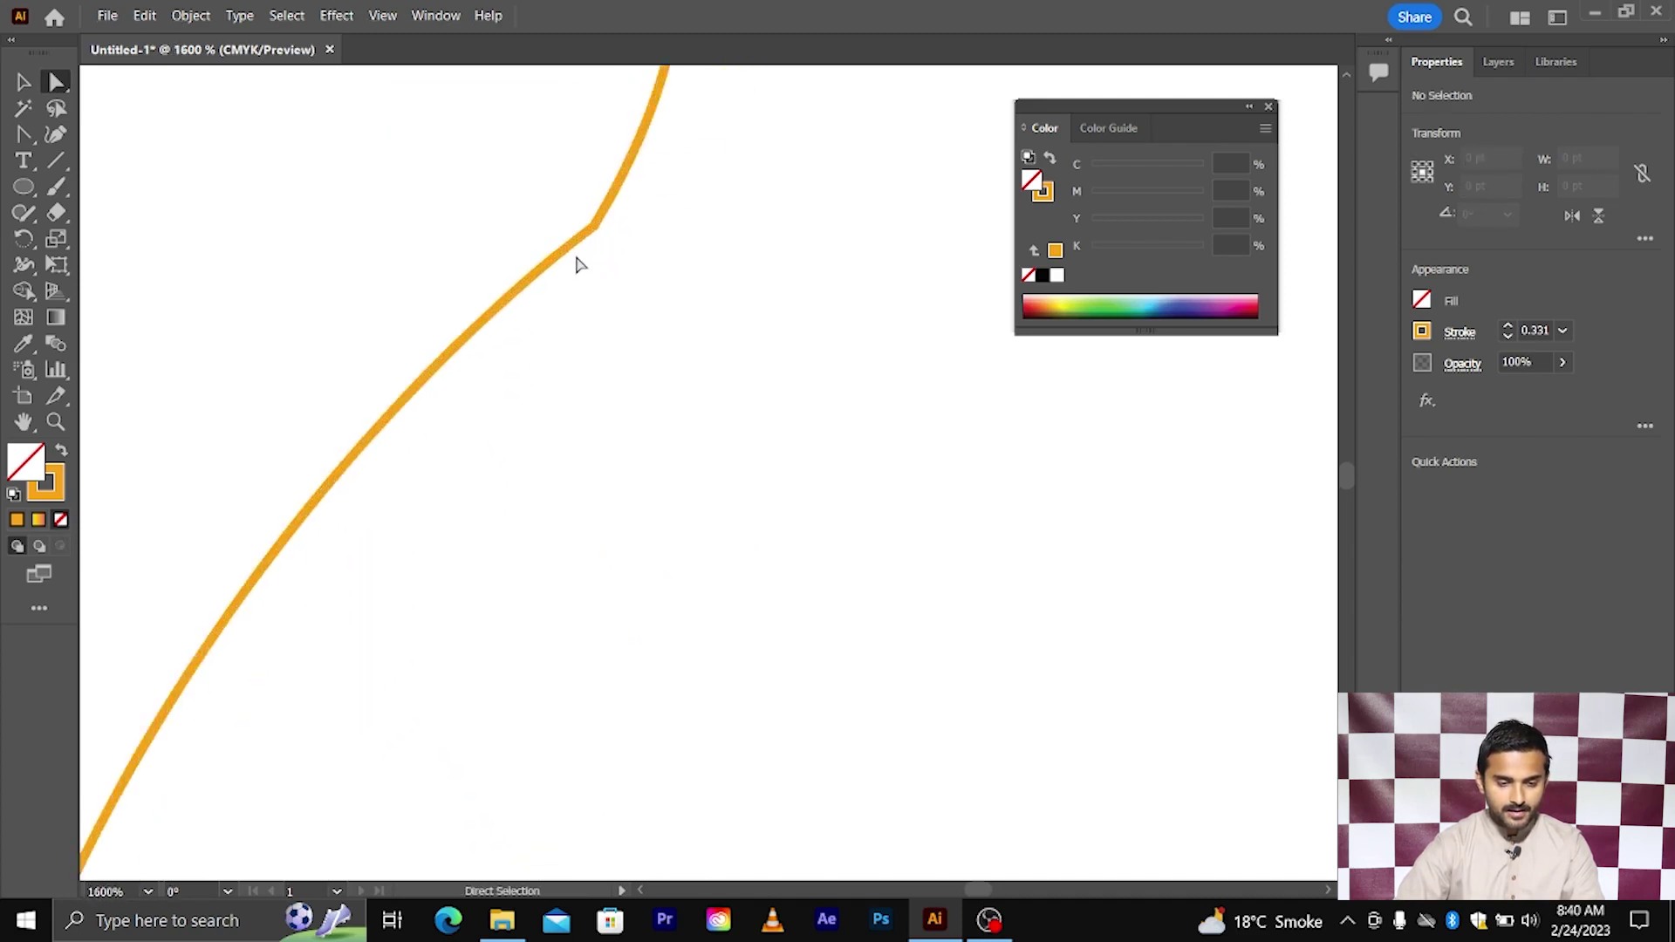
pyautogui.scroll(-2, 642, 314)
pyautogui.scroll(-2, 643, 315)
pyautogui.scroll(3, 646, 297)
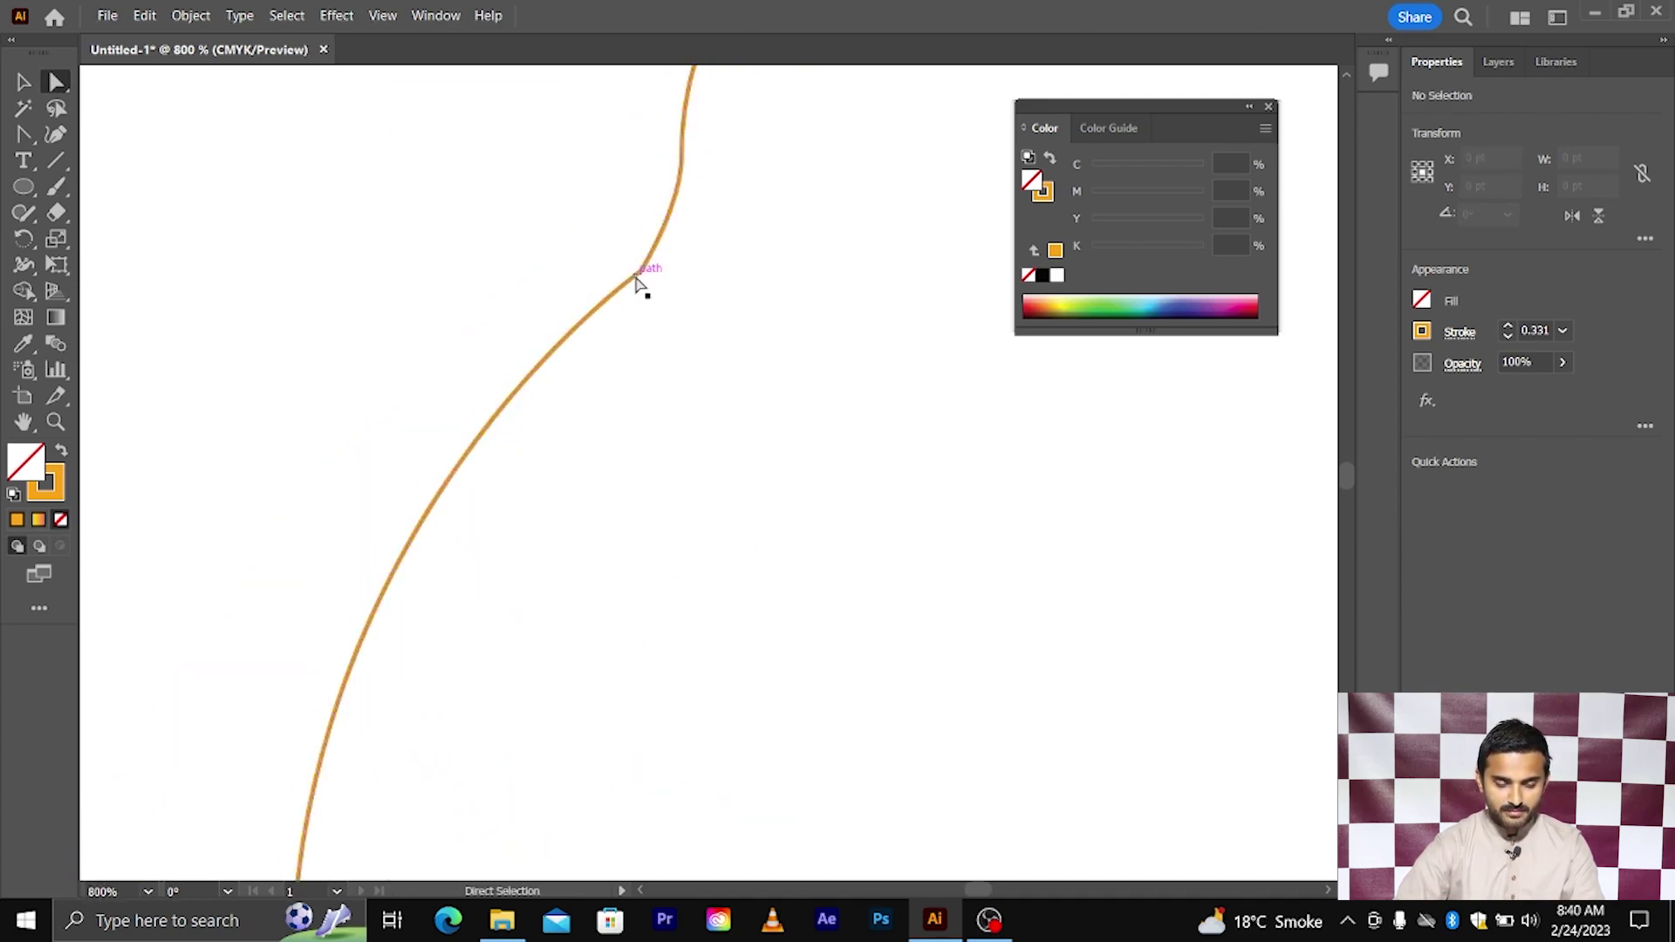
pyautogui.scroll(-2, 645, 301)
pyautogui.scroll(-1, 645, 300)
pyautogui.scroll(1, 645, 300)
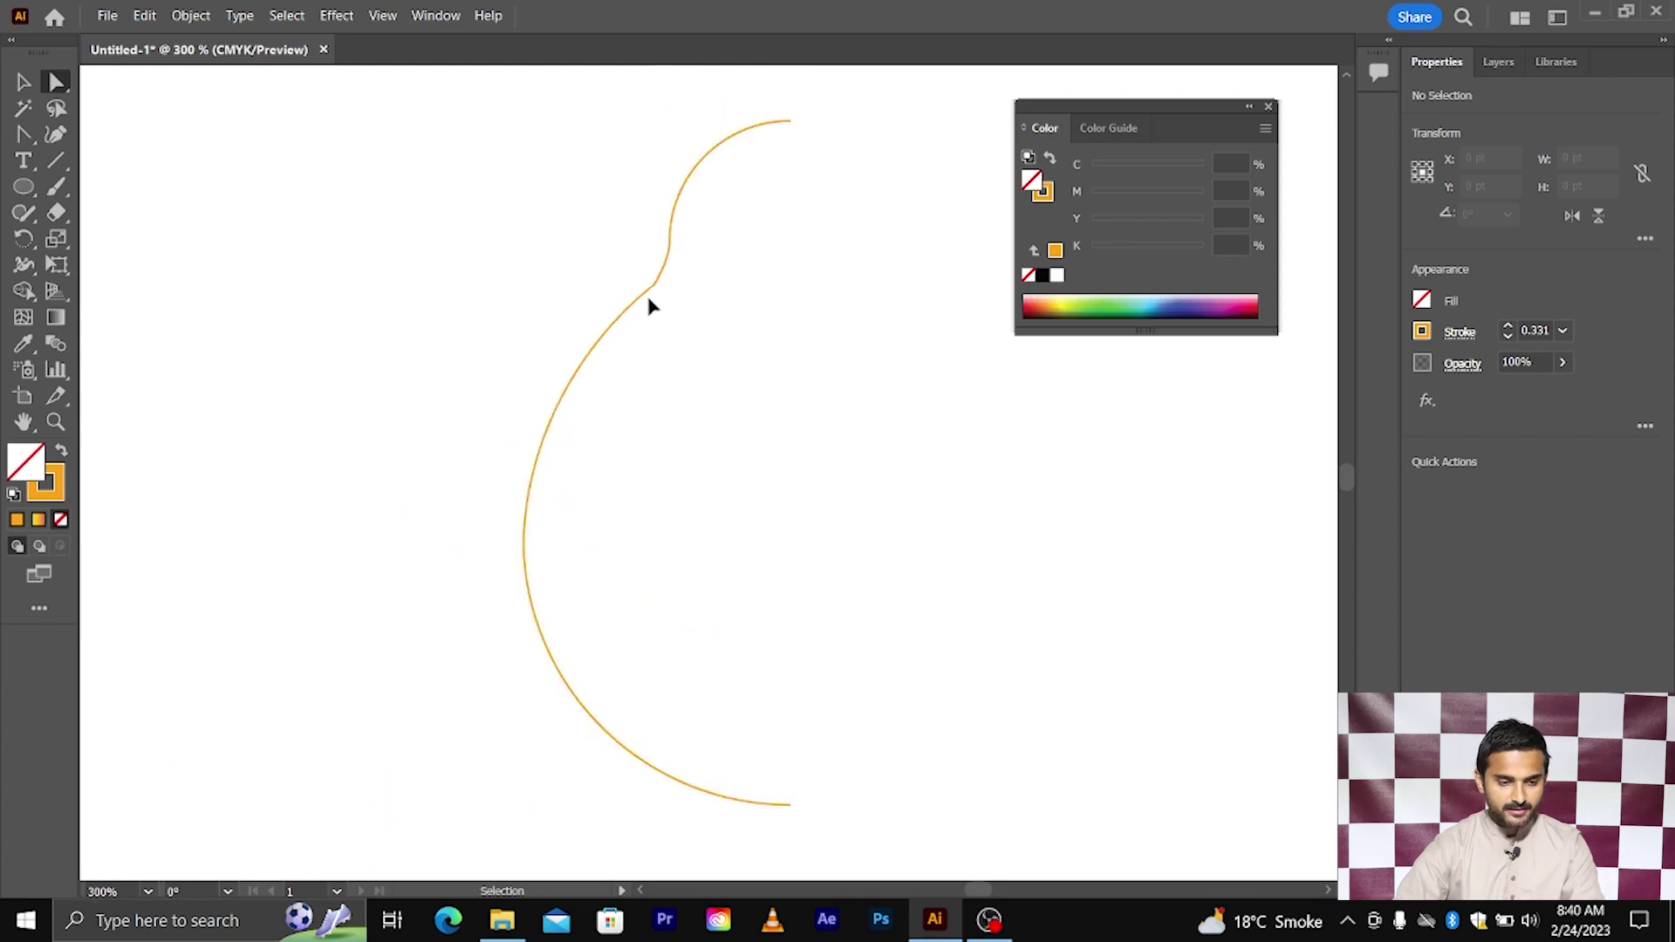
pyautogui.scroll(2, 645, 300)
pyautogui.click(656, 267)
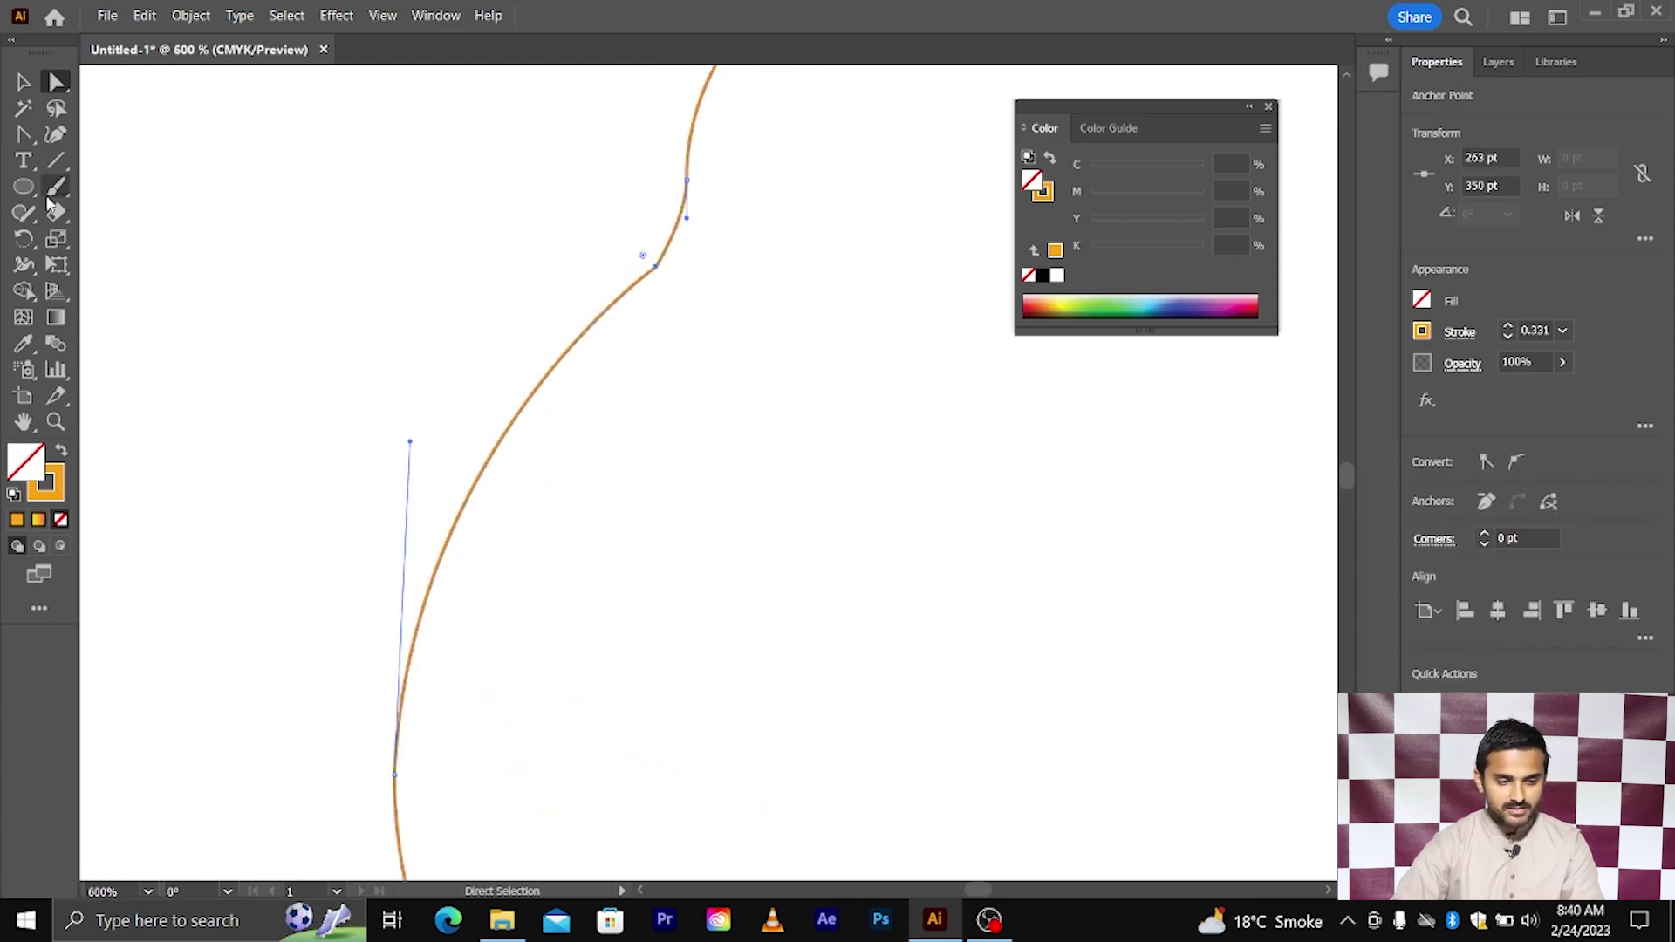
pyautogui.click(25, 214)
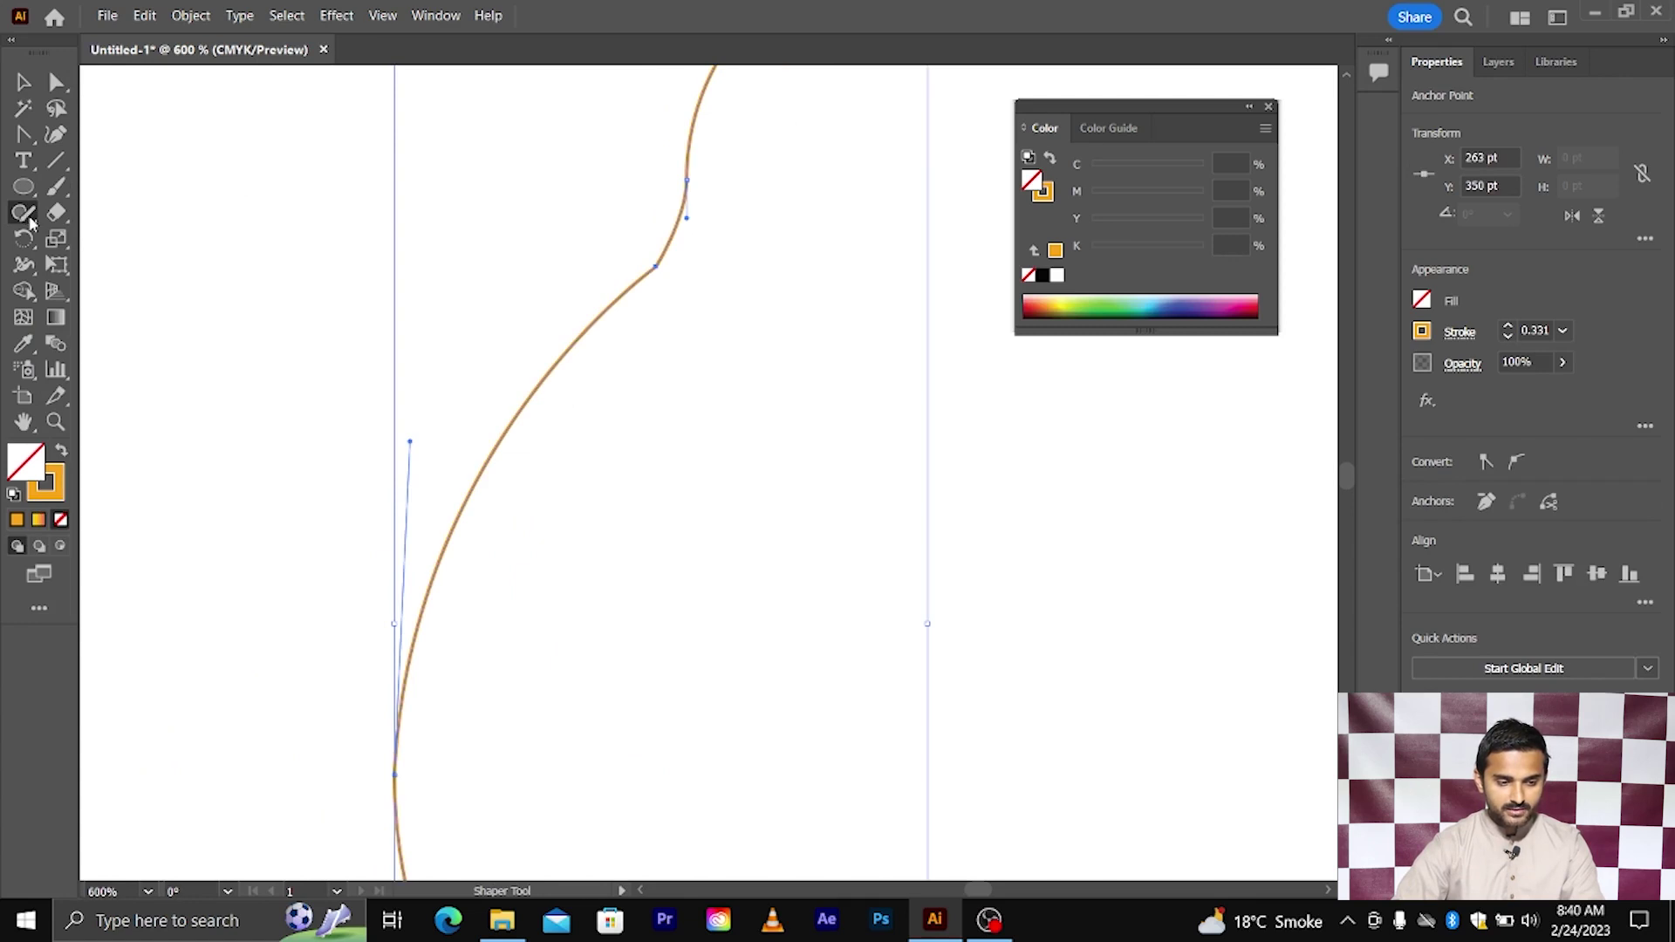
pyautogui.click(23, 81)
# - Select the whole half-pear outline path
pyautogui.click(217, 199)
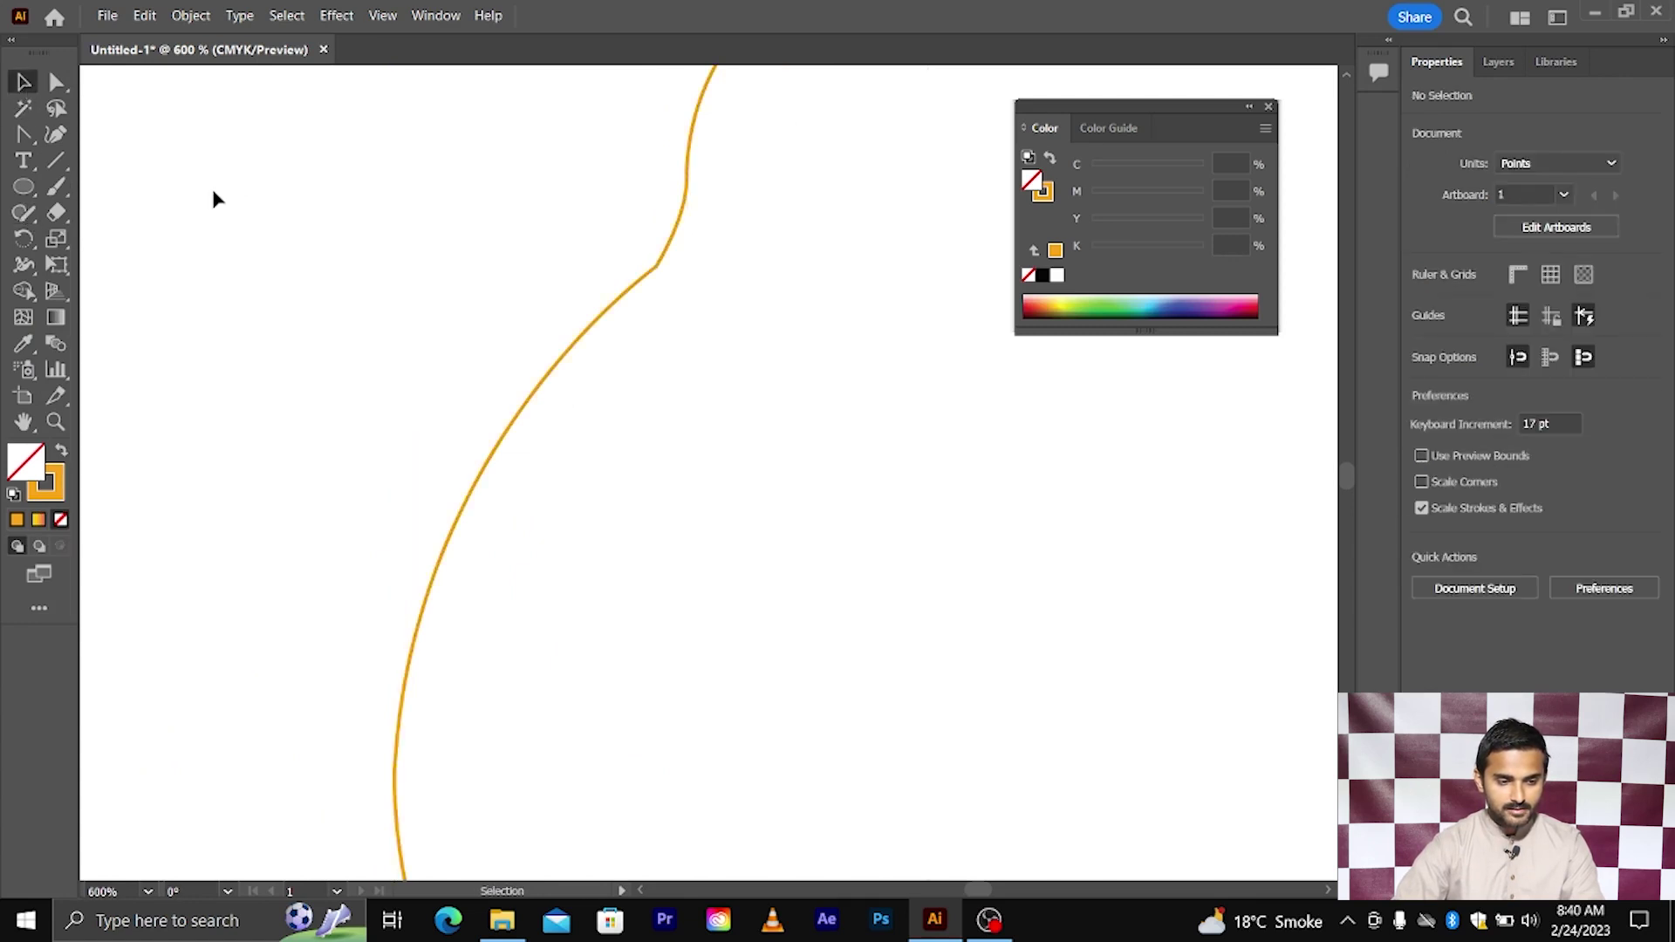
pyautogui.click(26, 212)
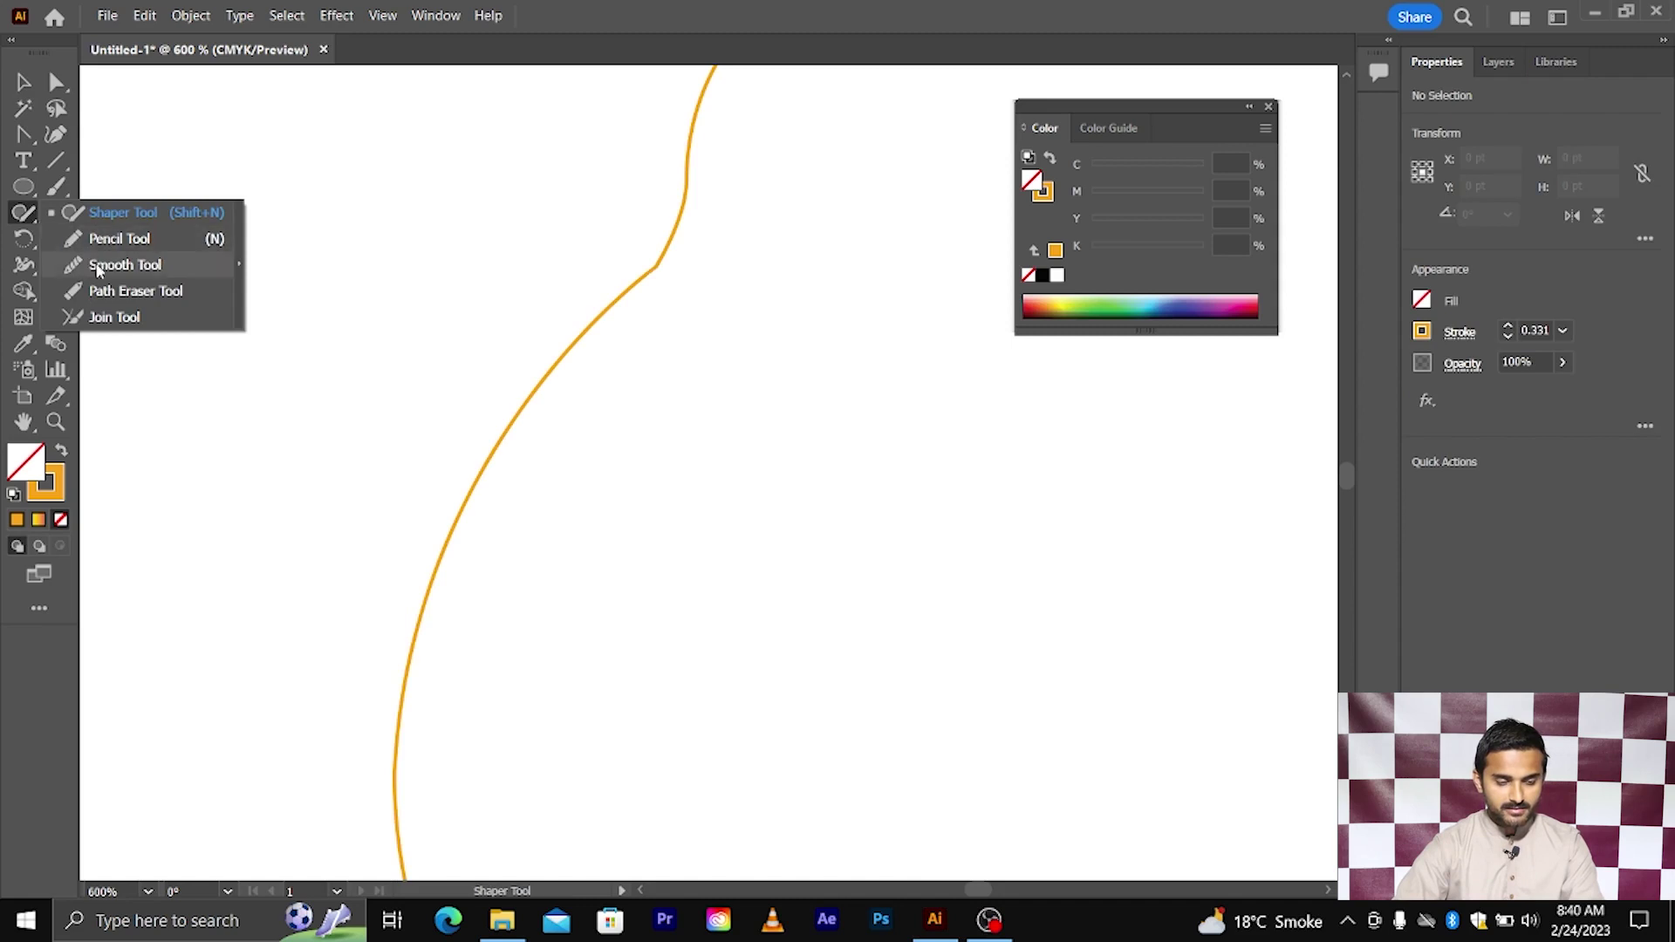
pyautogui.press('v')
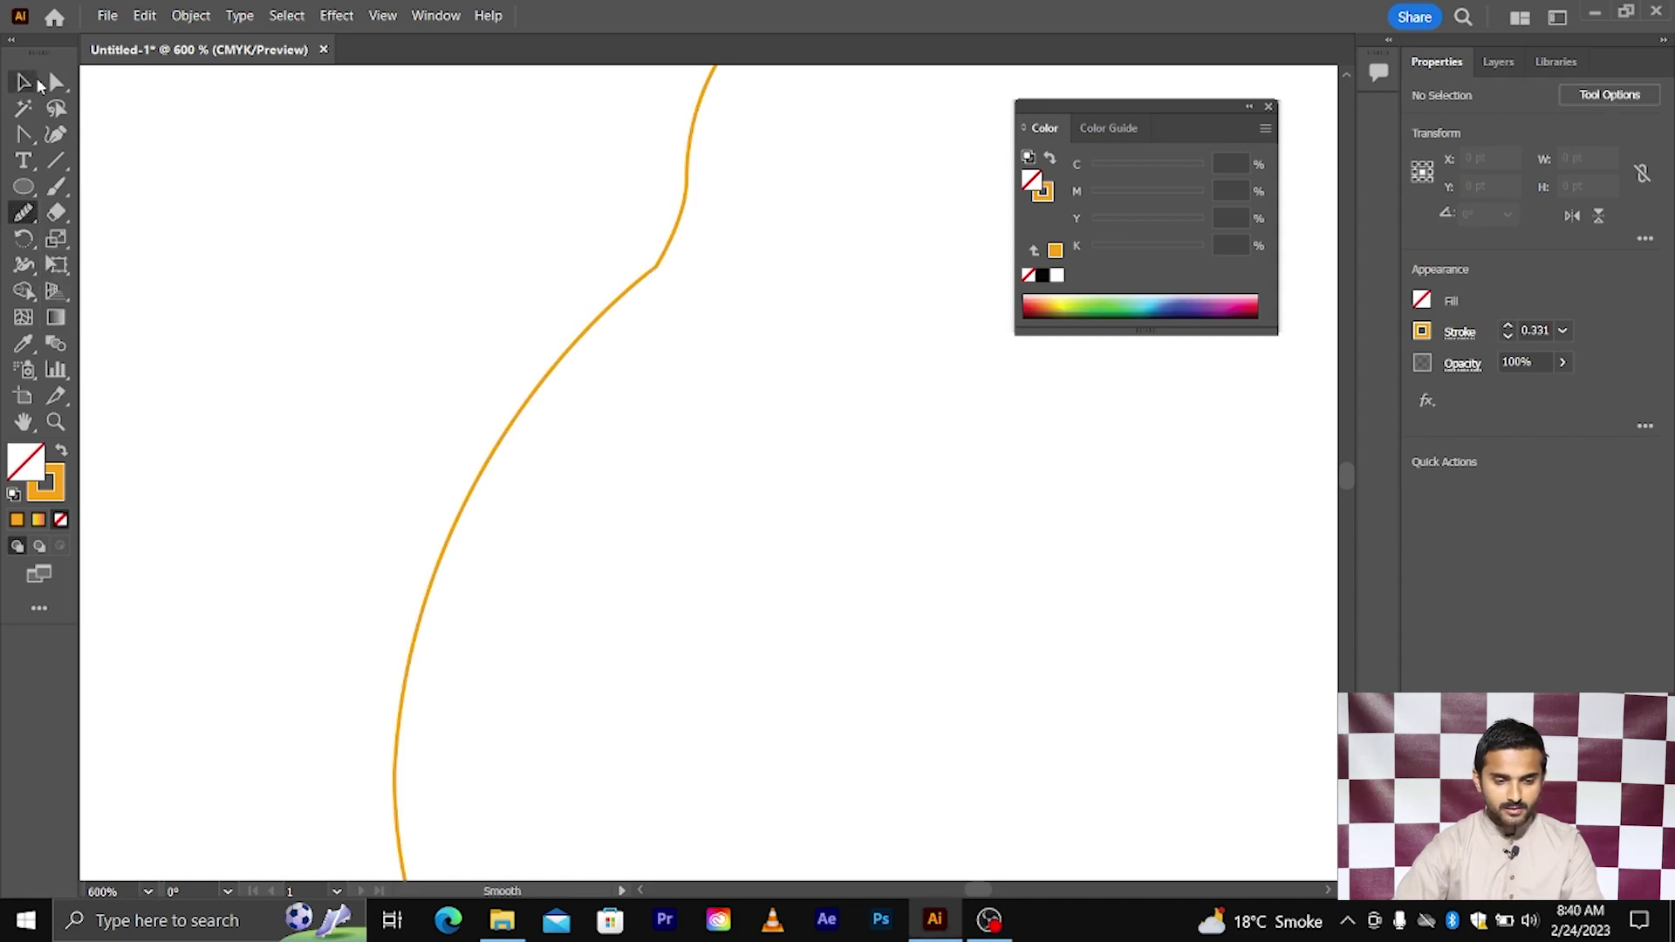
pyautogui.moveTo(331, 186); pyautogui.dragTo(877, 396)
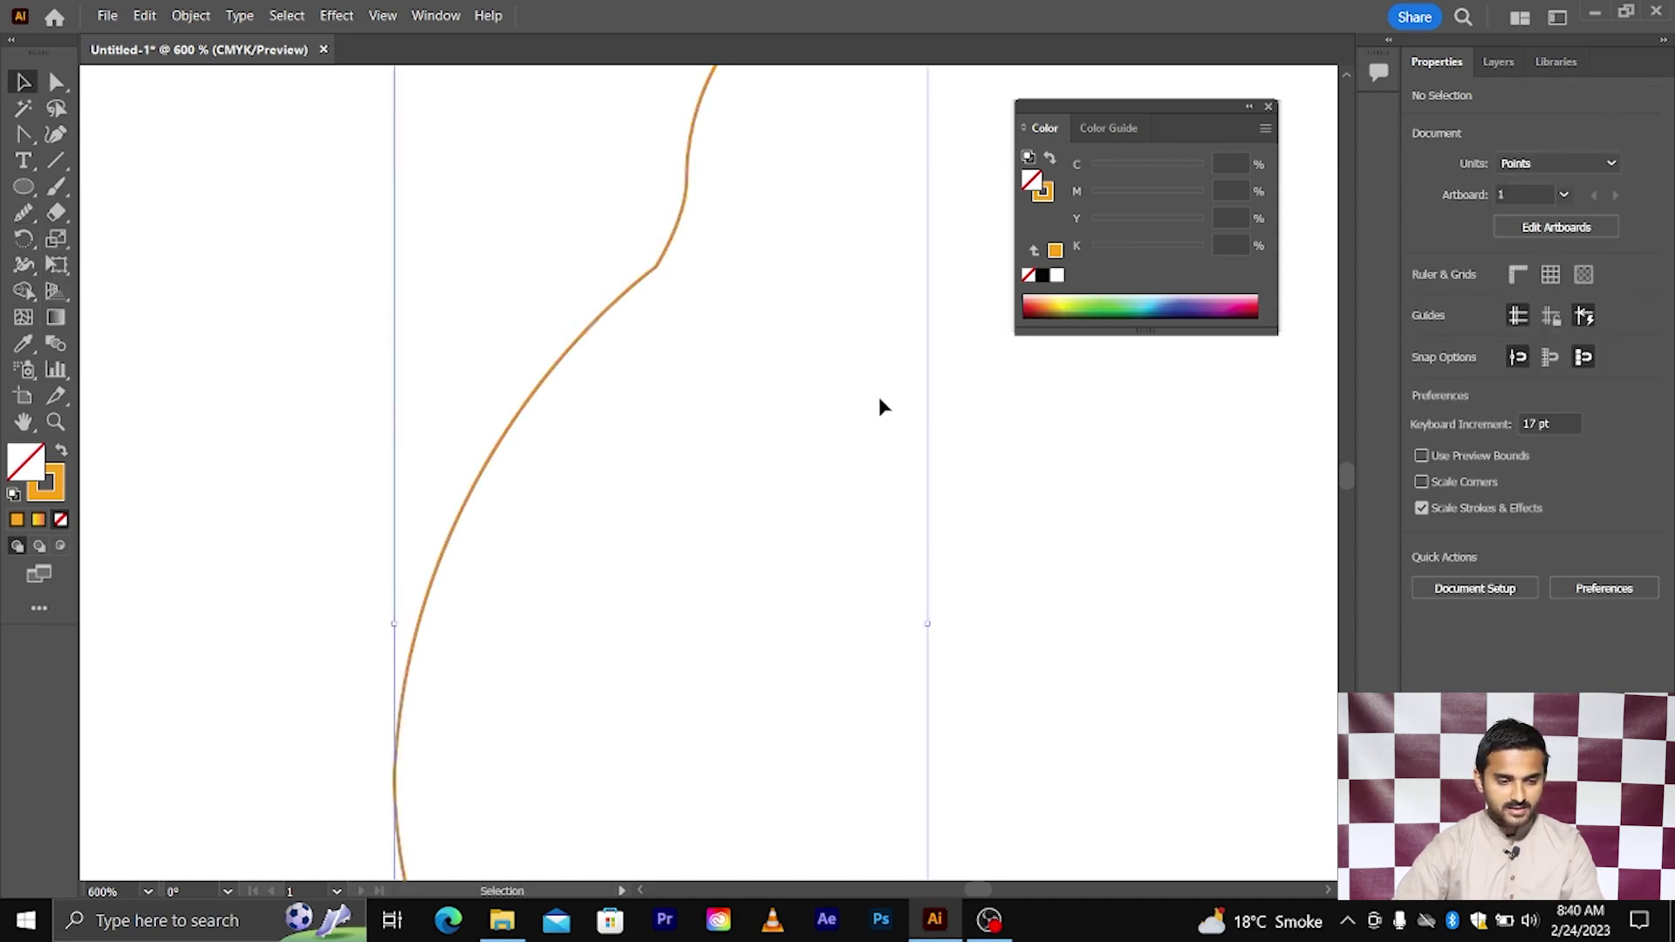
# - Smooth the kinks at the neck, middle and lower bends of the curve
pyautogui.click(25, 214)
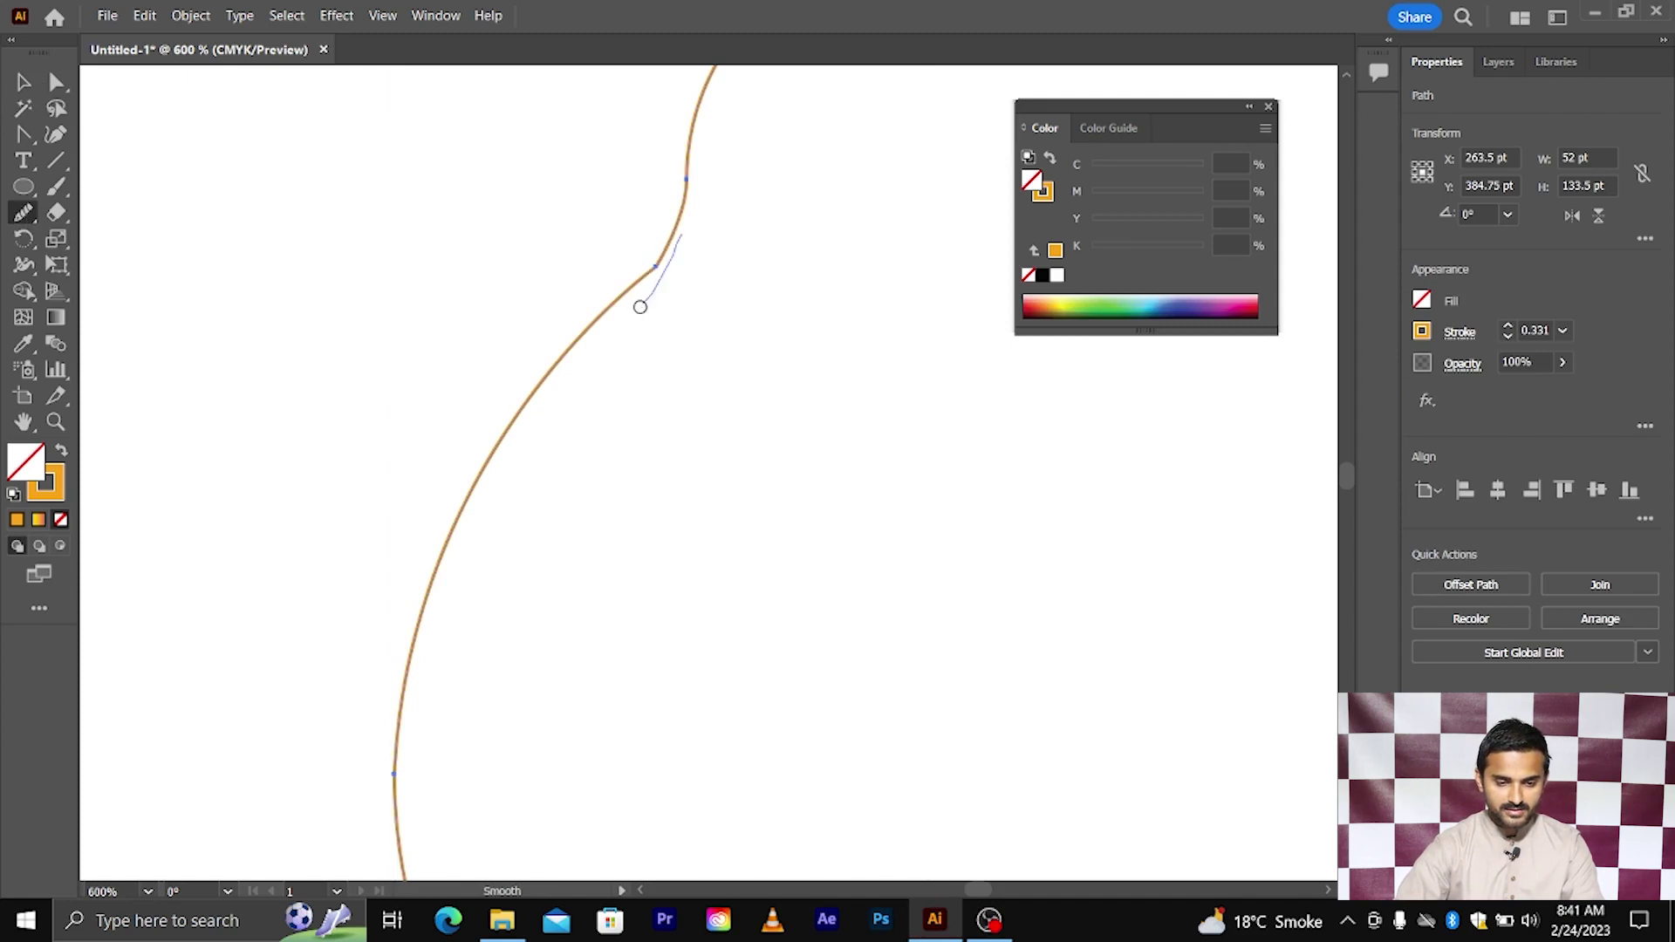
pyautogui.moveTo(640, 307)
pyautogui.mouseDown()
pyautogui.moveTo(670, 224)
pyautogui.moveTo(617, 306)
pyautogui.moveTo(688, 171)
pyautogui.moveTo(623, 304)
pyautogui.mouseUp()
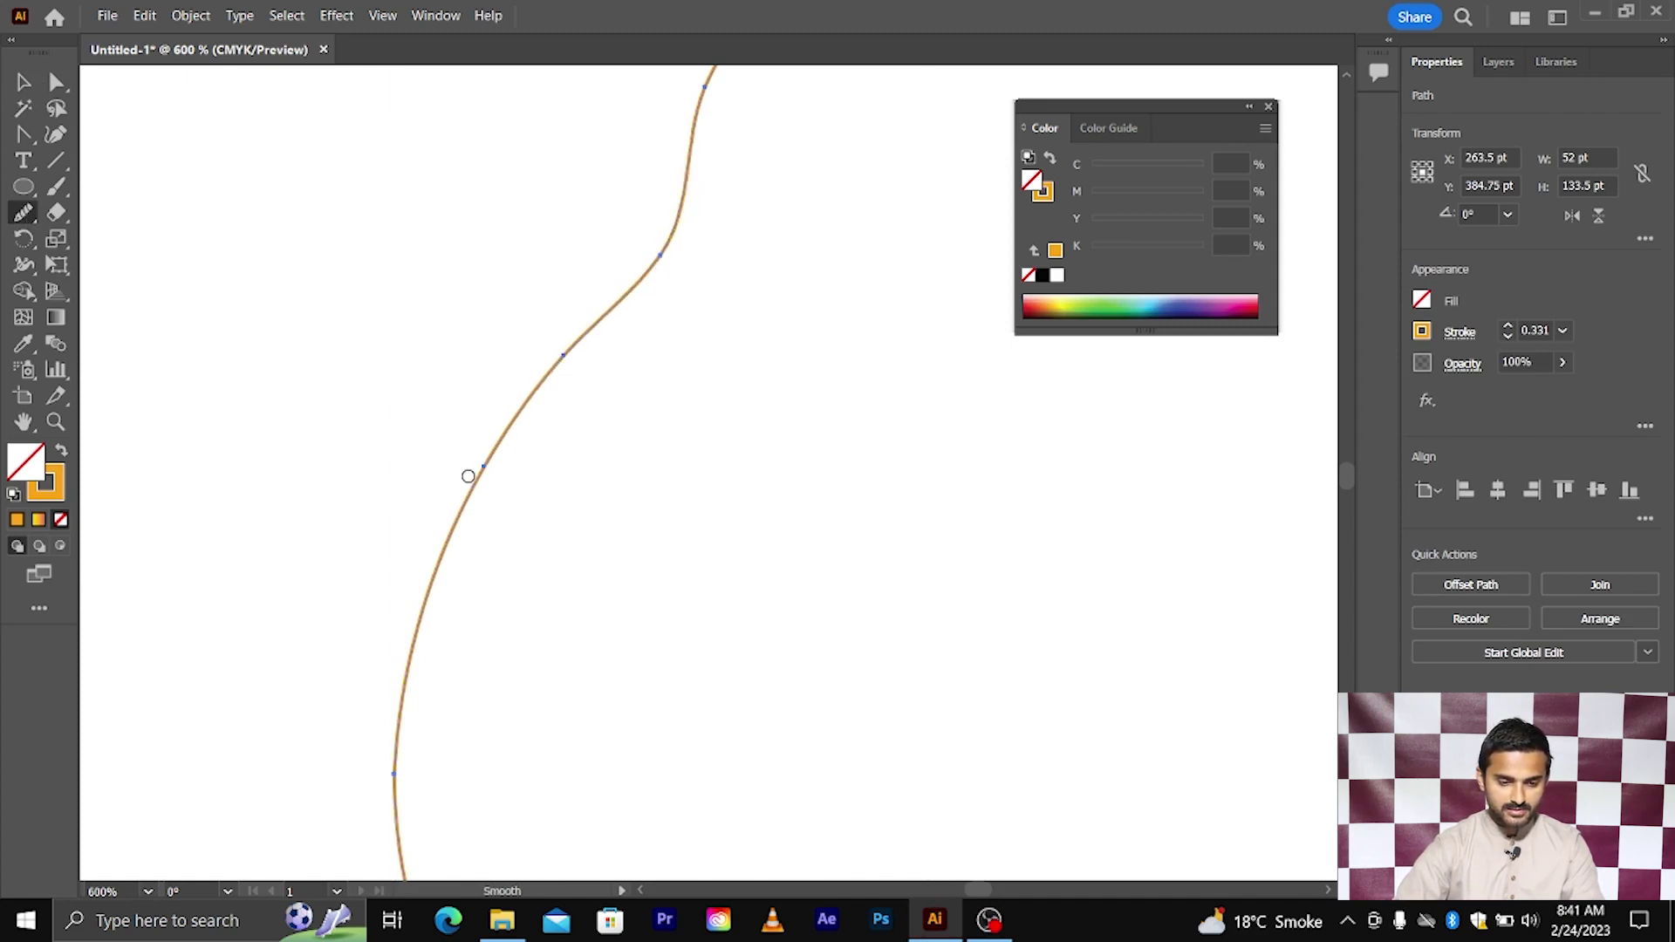
pyautogui.scroll(-3, 591, 325)
pyautogui.moveTo(548, 387)
pyautogui.mouseDown()
pyautogui.moveTo(602, 328)
pyautogui.moveTo(586, 317)
pyautogui.moveTo(523, 421)
pyautogui.mouseUp()
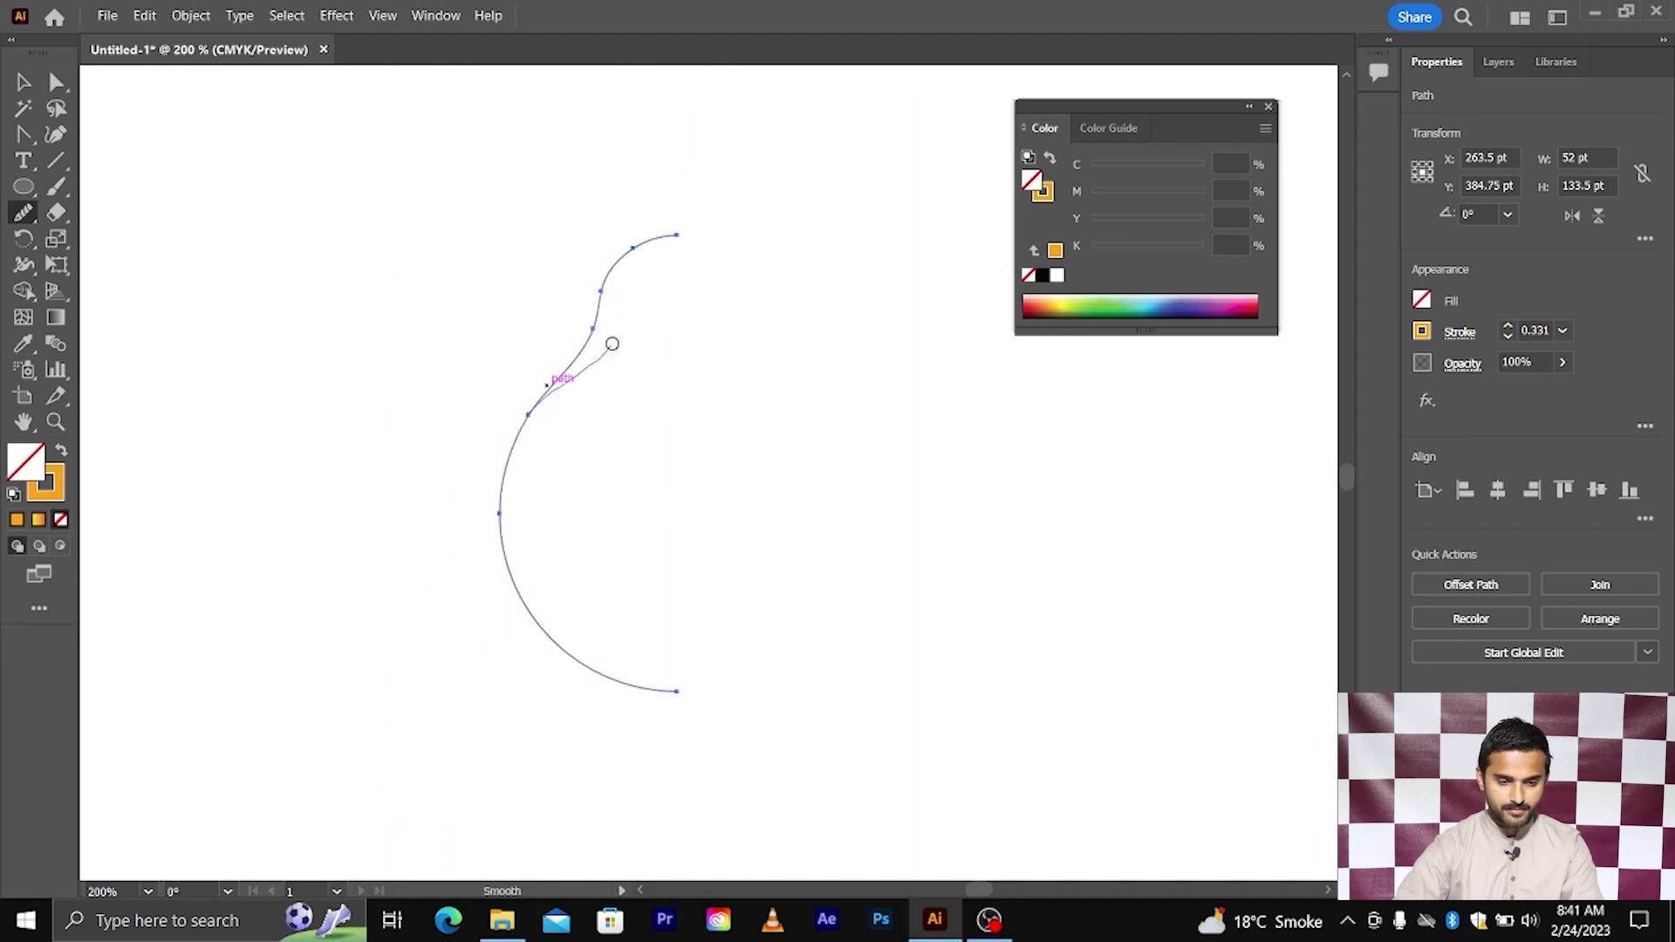
pyautogui.moveTo(612, 343); pyautogui.dragTo(628, 354)
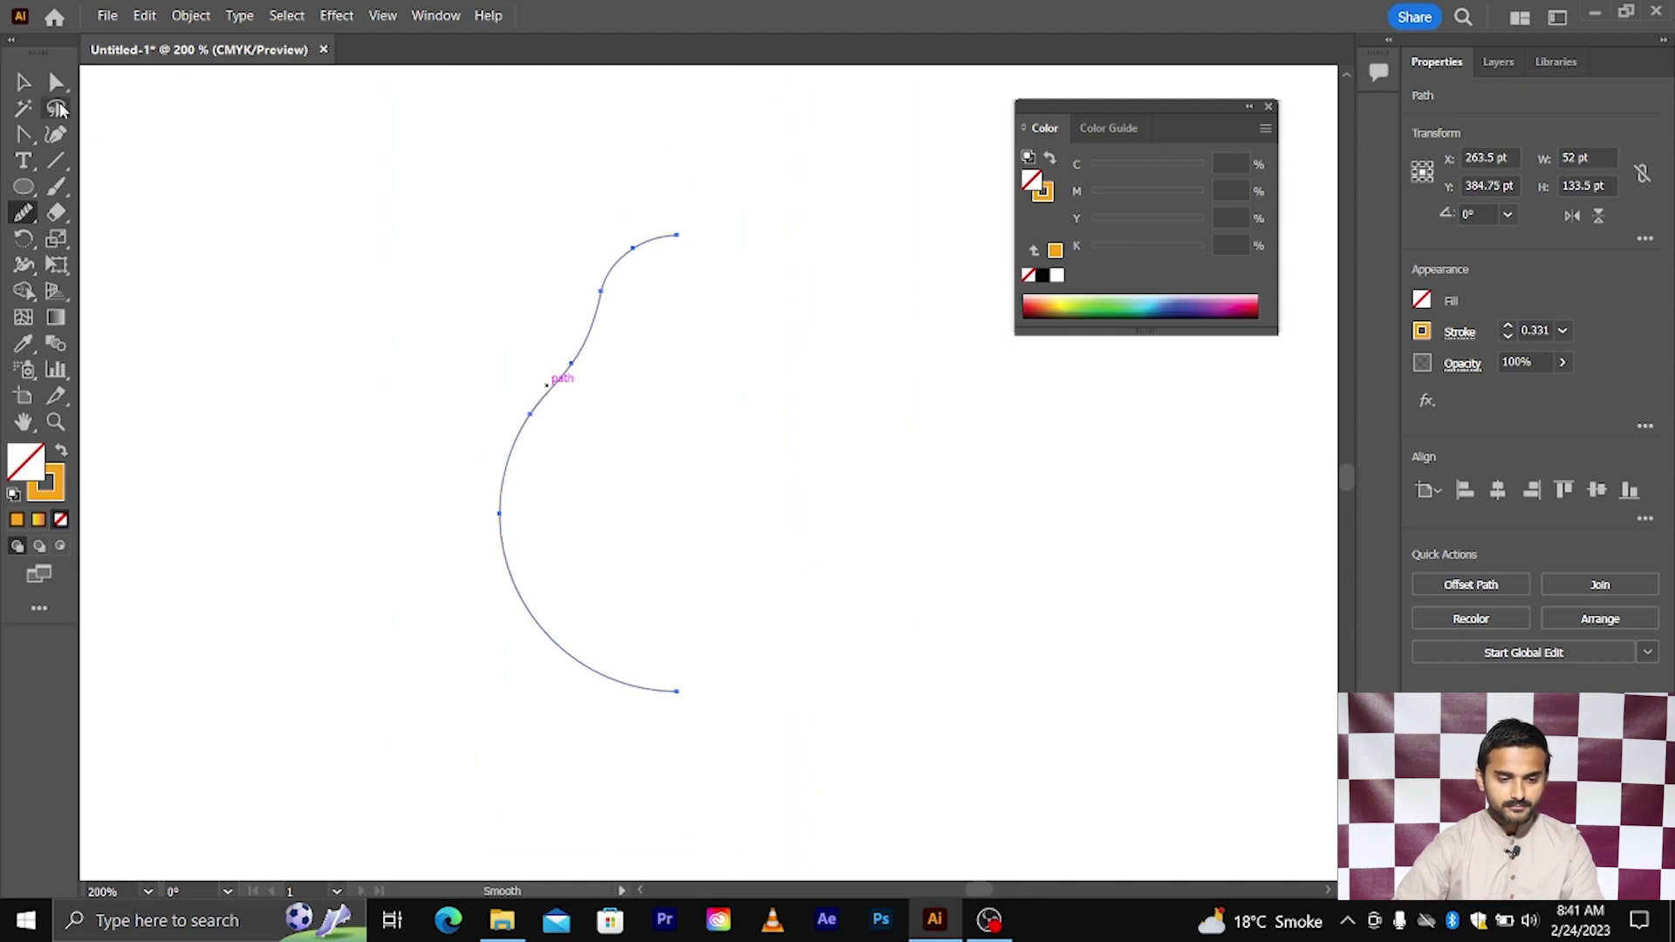
# - Reselect the whole smoothed curved path
pyautogui.click(24, 82)
pyautogui.click(452, 249)
pyautogui.moveTo(452, 250); pyautogui.dragTo(691, 509)
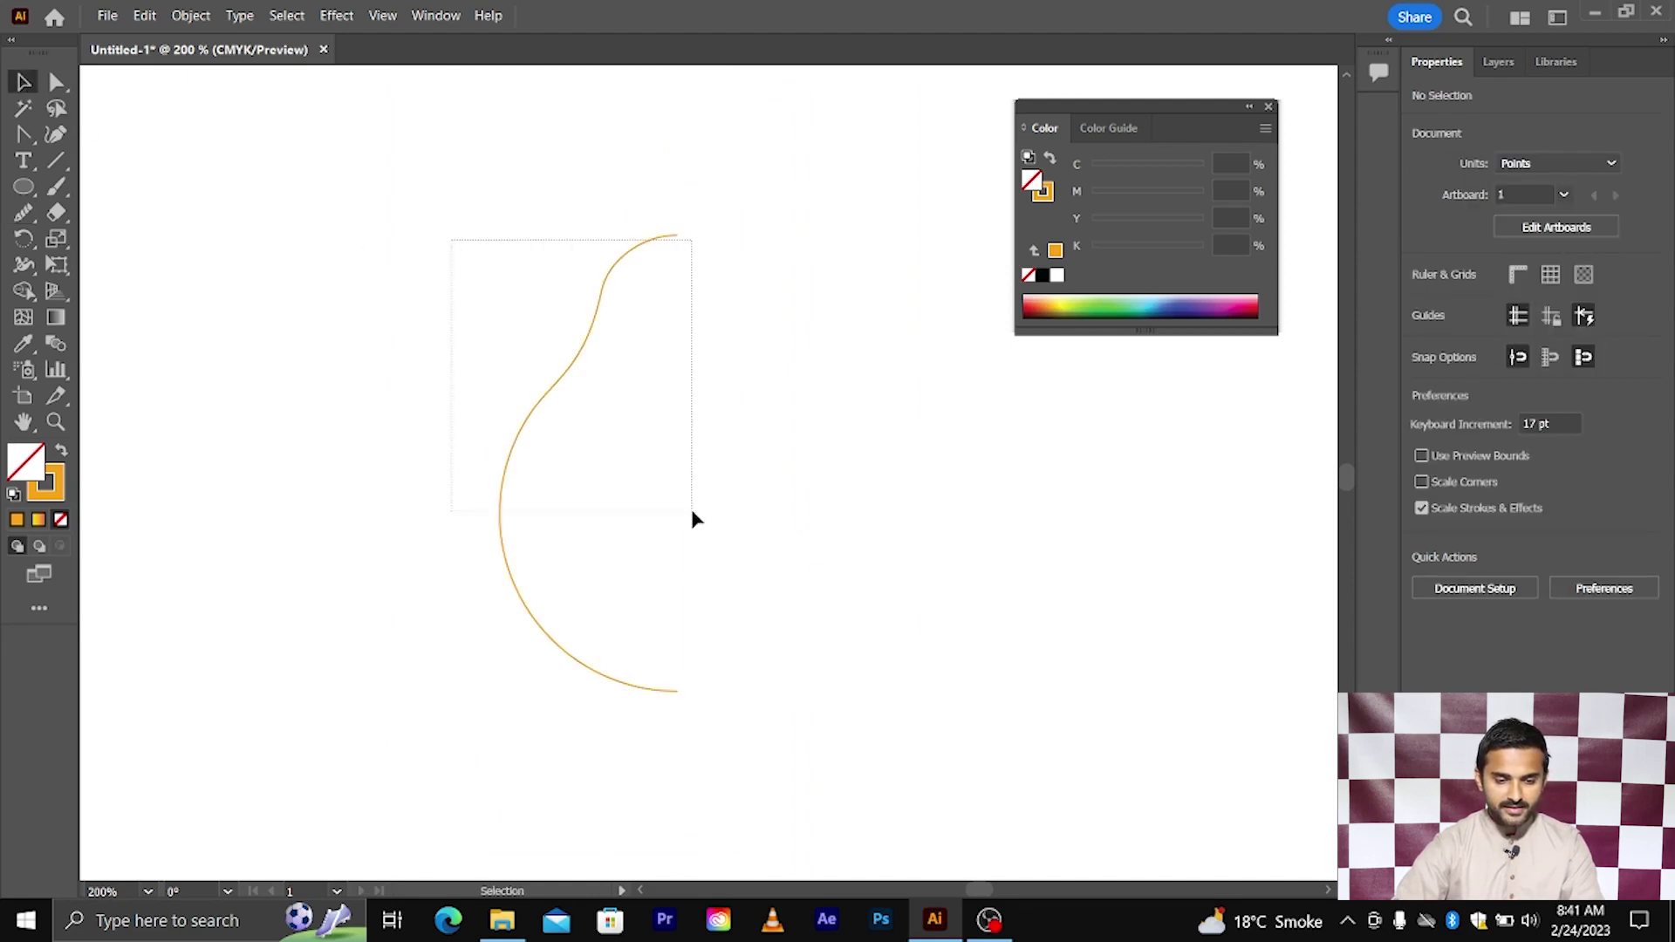
# - Make a vertically reflected copy of the curve and shift it right as the pear's right half
pyautogui.rightClick(560, 377)
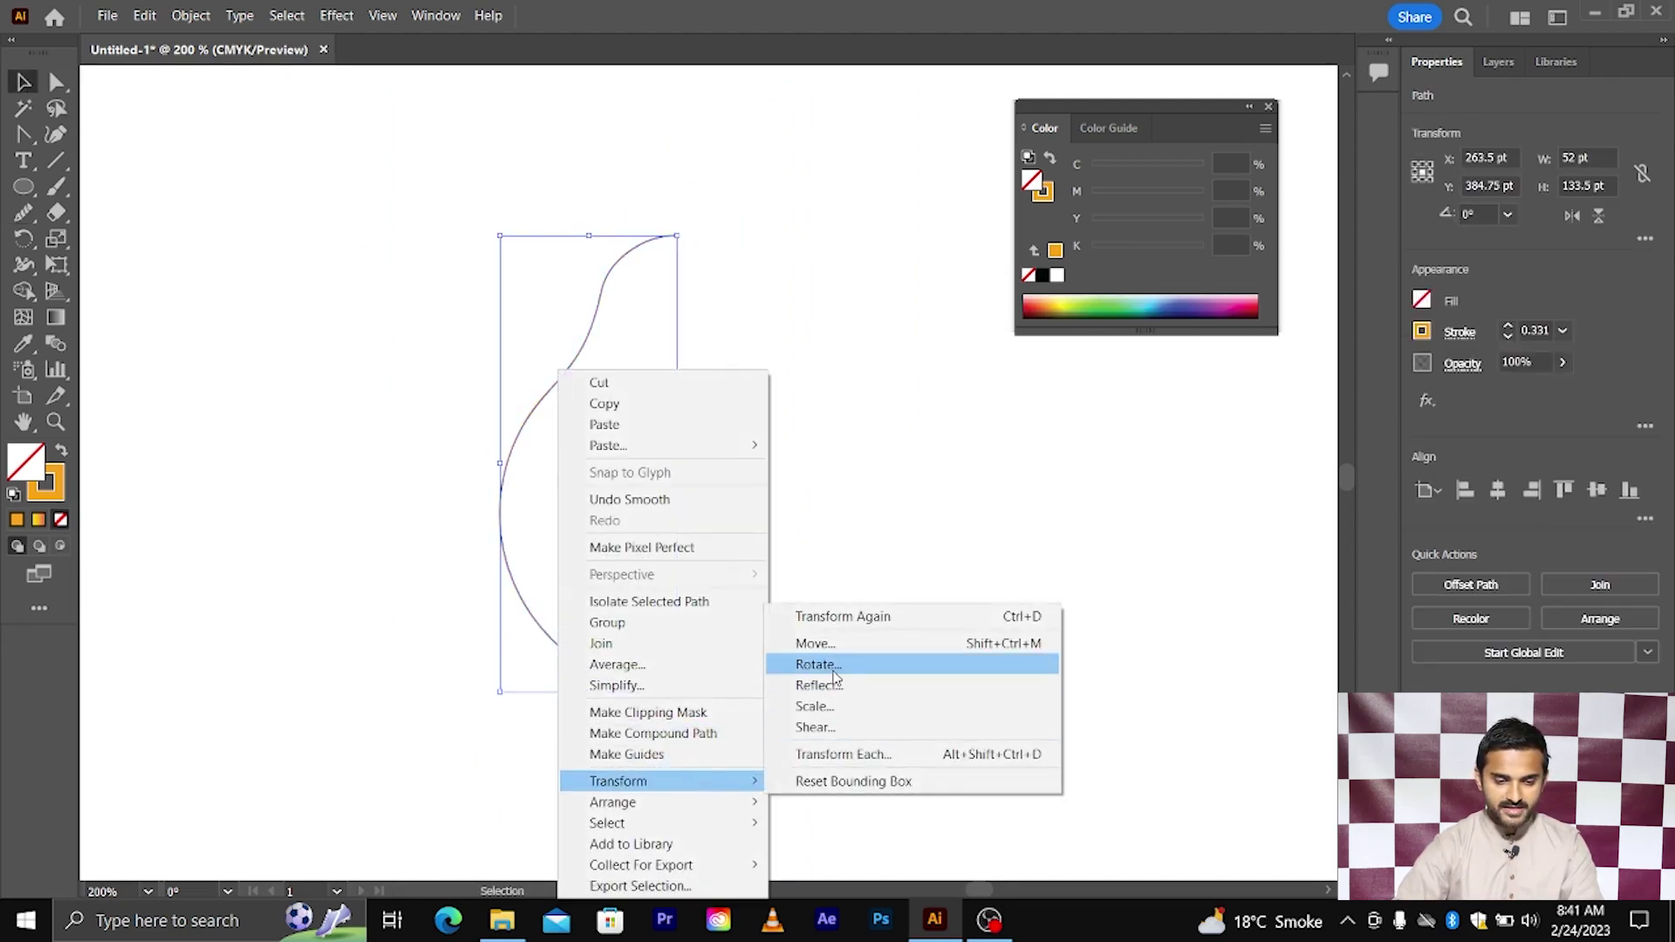
pyautogui.click(834, 685)
pyautogui.click(880, 616)
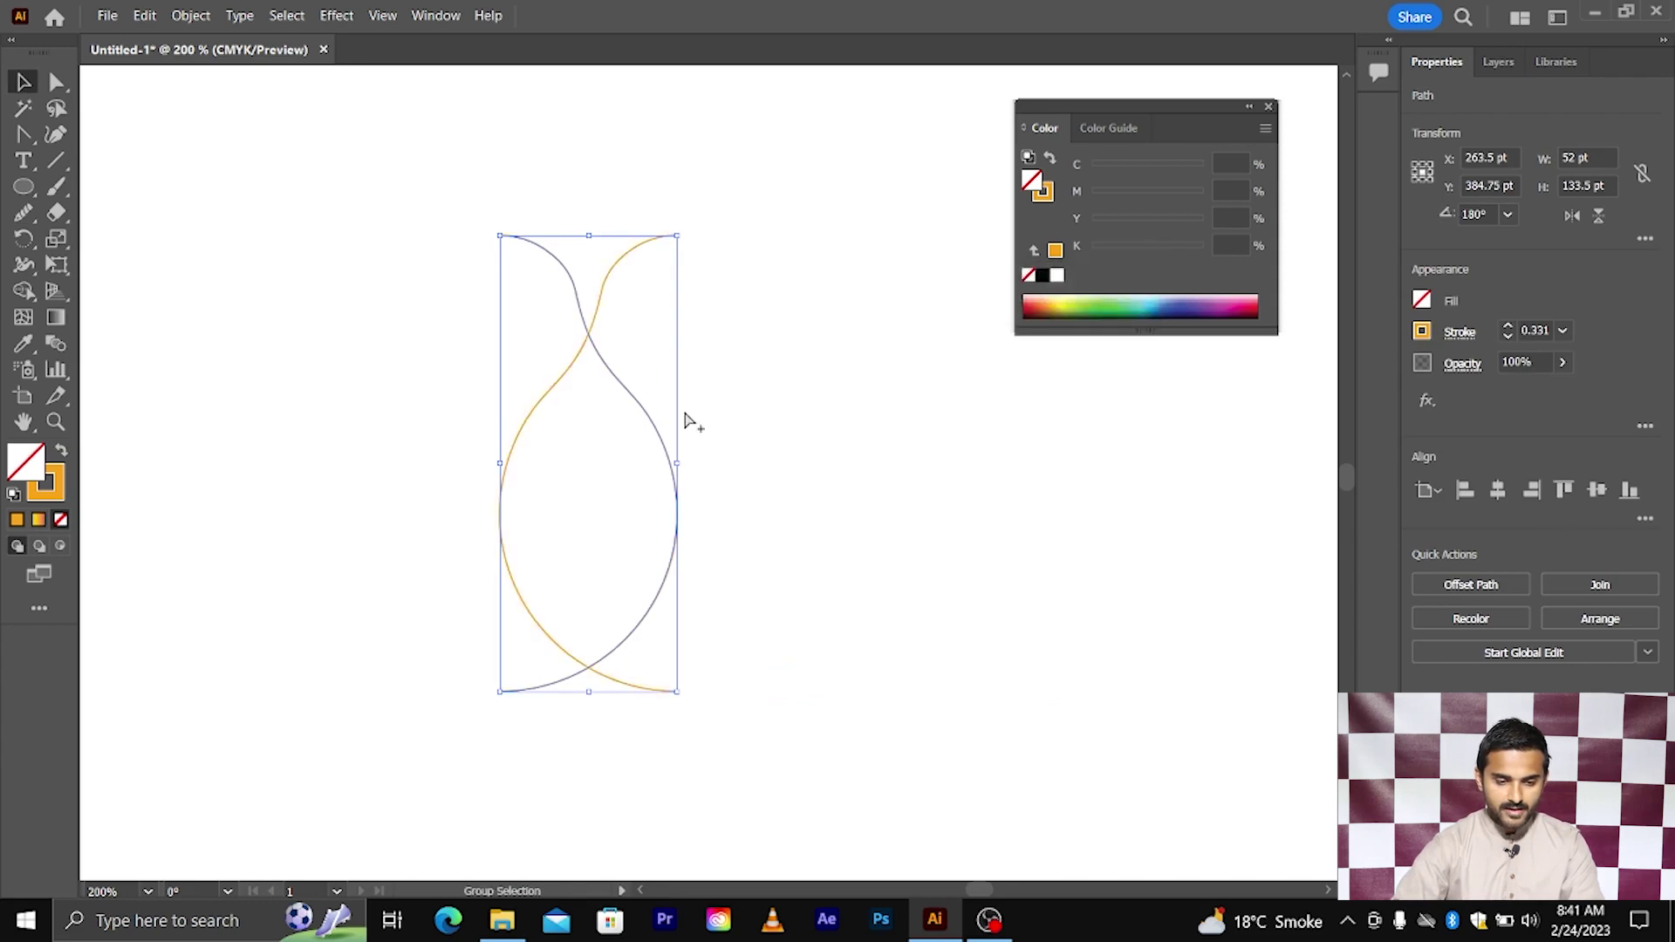
pyautogui.scroll(1, 683, 416)
pyautogui.click(681, 410)
pyautogui.moveTo(599, 392); pyautogui.dragTo(852, 432)
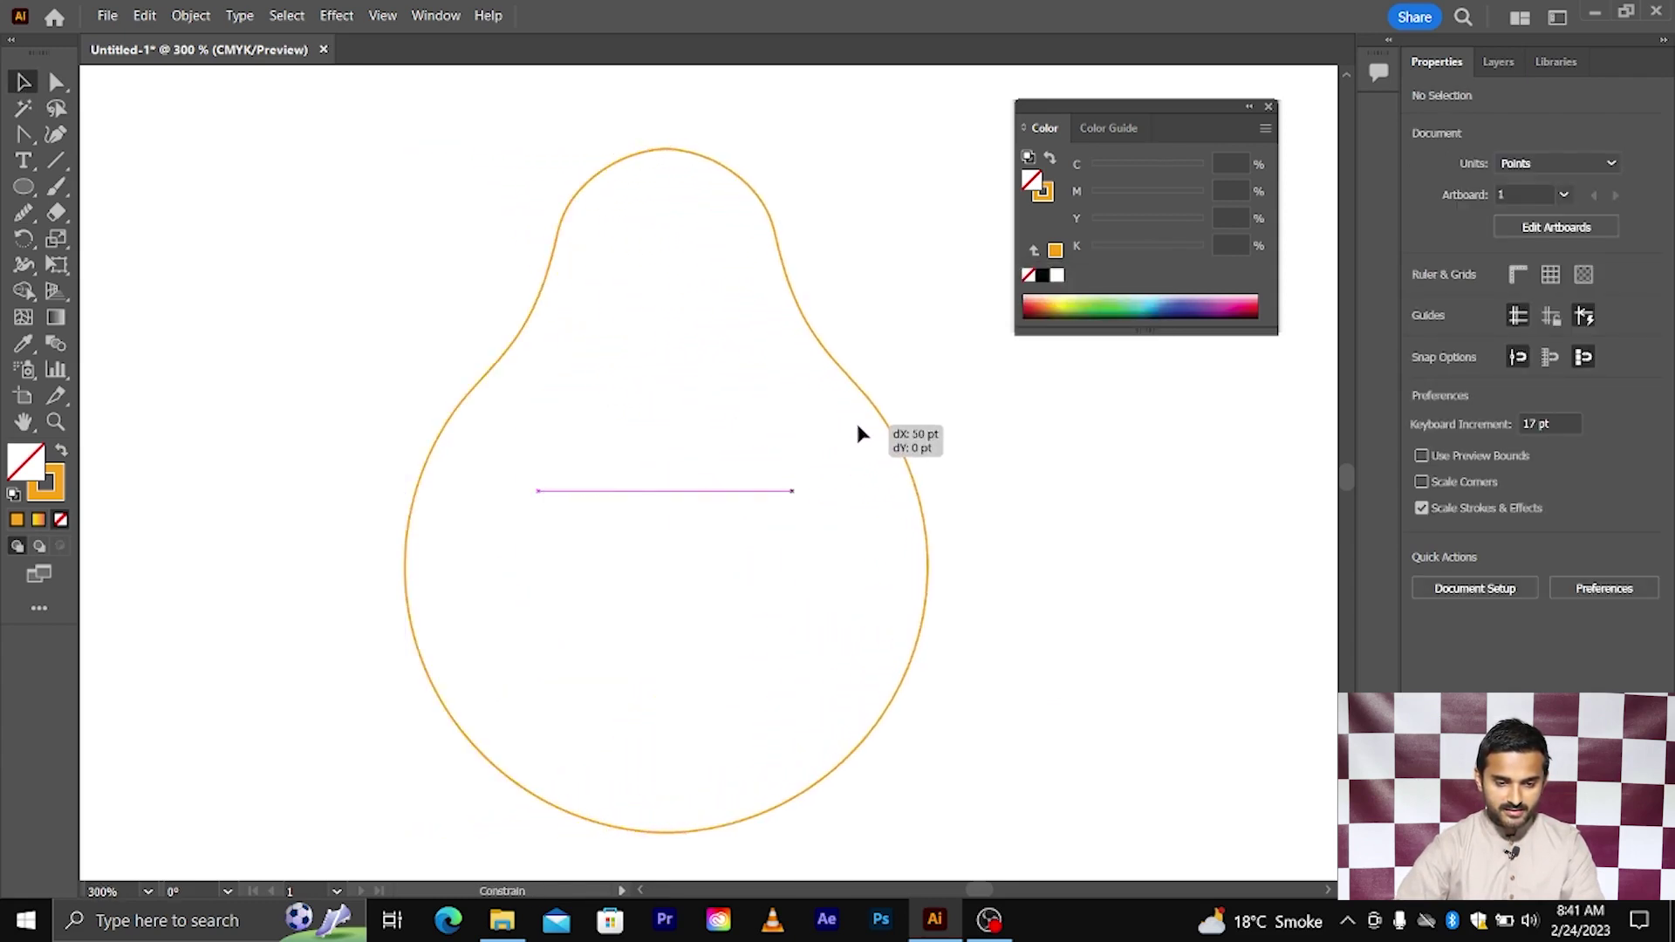
pyautogui.moveTo(851, 432); pyautogui.dragTo(866, 438)
pyautogui.scroll(2, 677, 239)
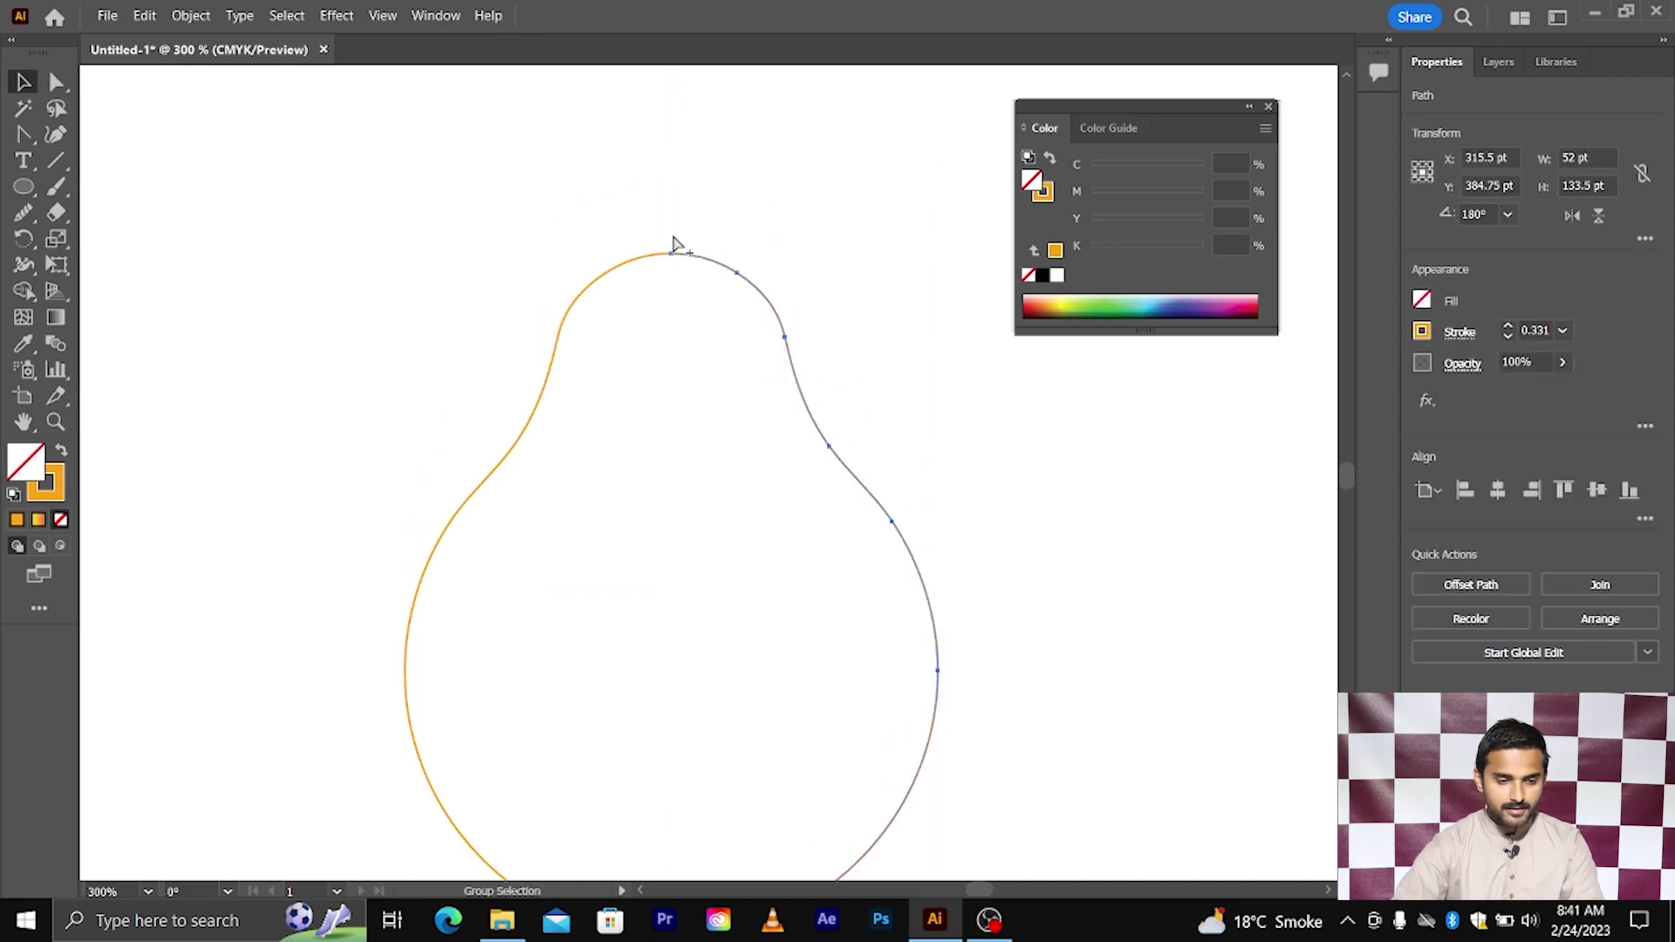
pyautogui.scroll(3, 677, 239)
# - Join the two top anchor points so both halves form one pear outline
pyautogui.click(54, 83)
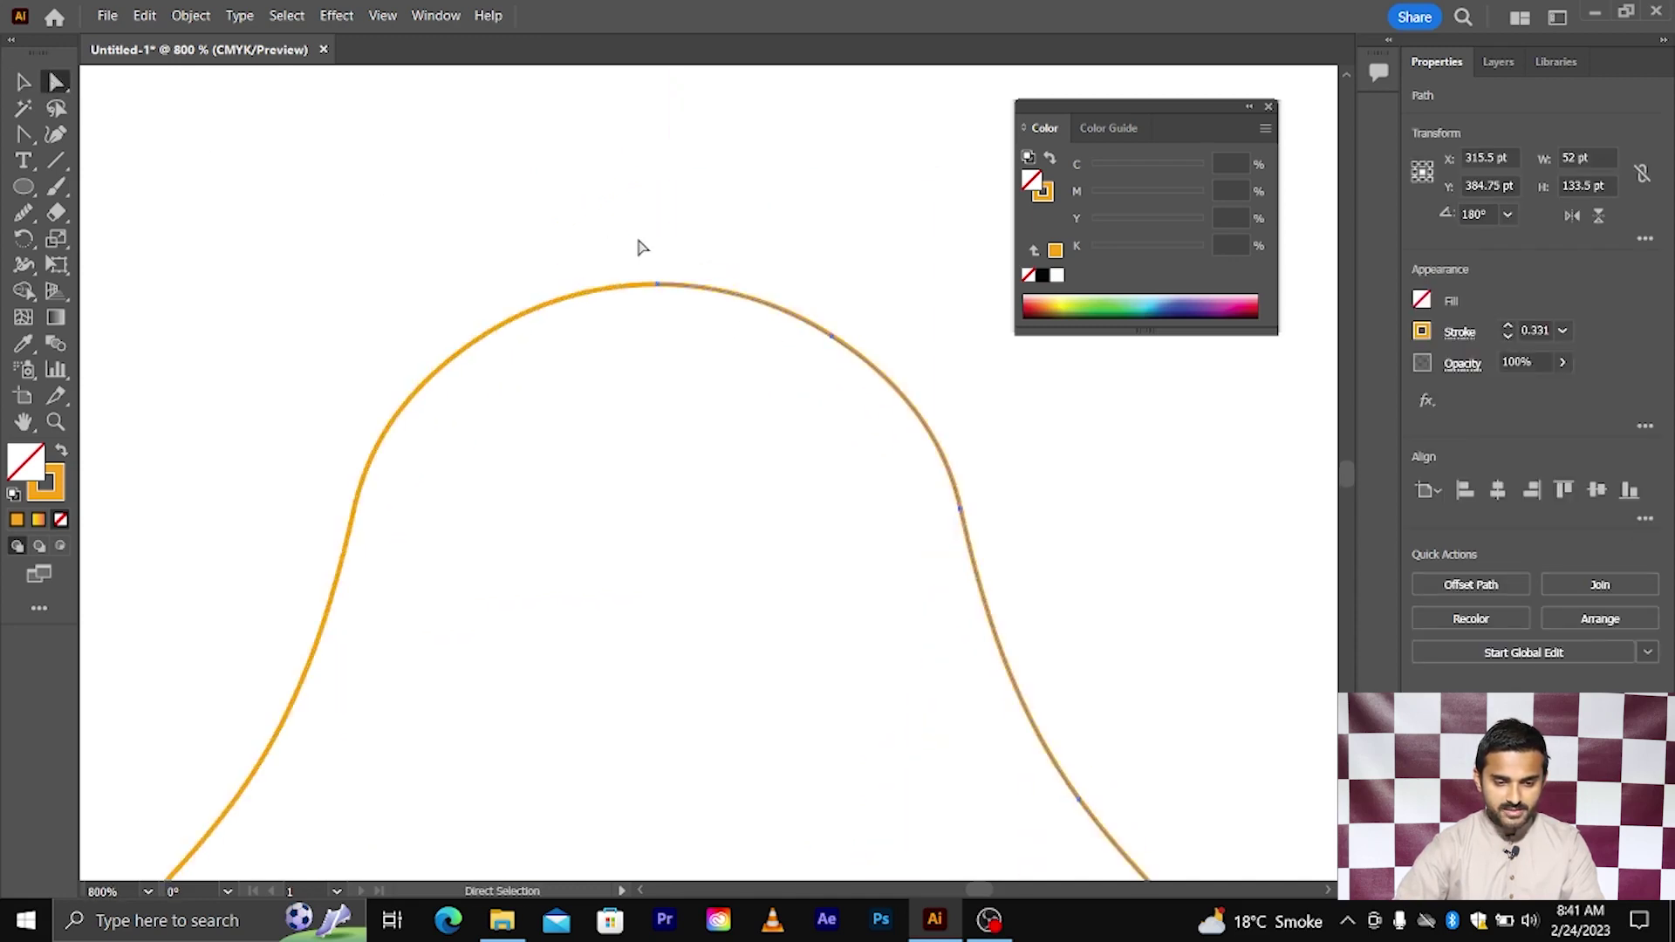
pyautogui.moveTo(642, 261); pyautogui.dragTo(724, 374)
pyautogui.rightClick(657, 293)
pyautogui.click(703, 517)
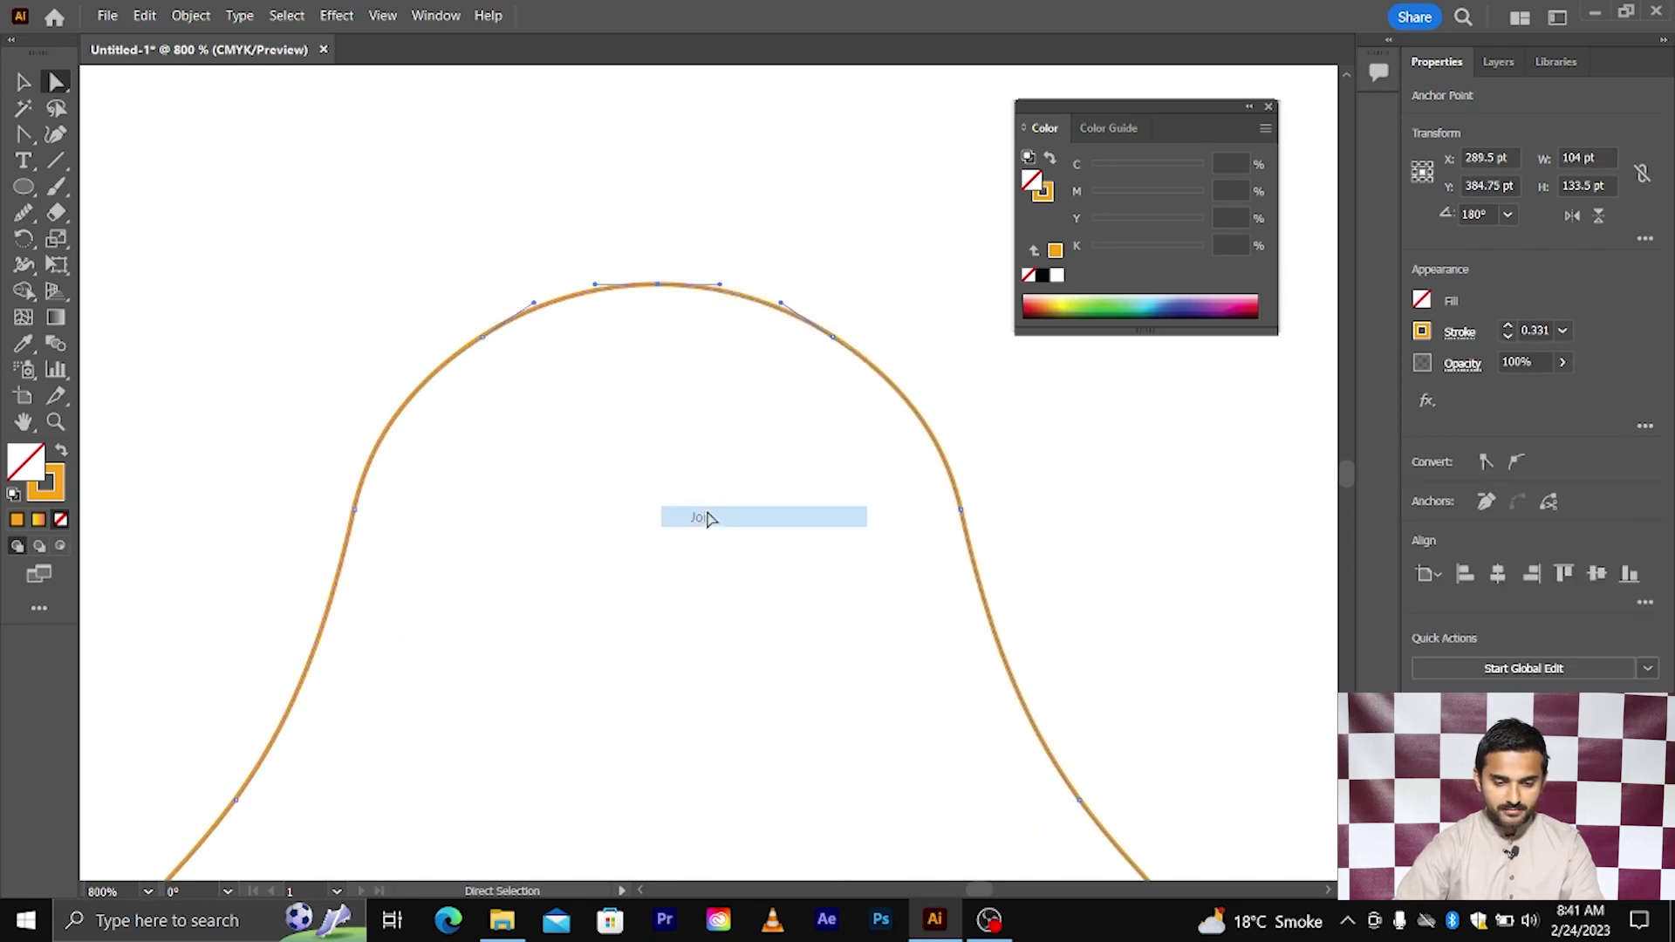
pyautogui.scroll(-3, 689, 486)
pyautogui.scroll(-3, 689, 486)
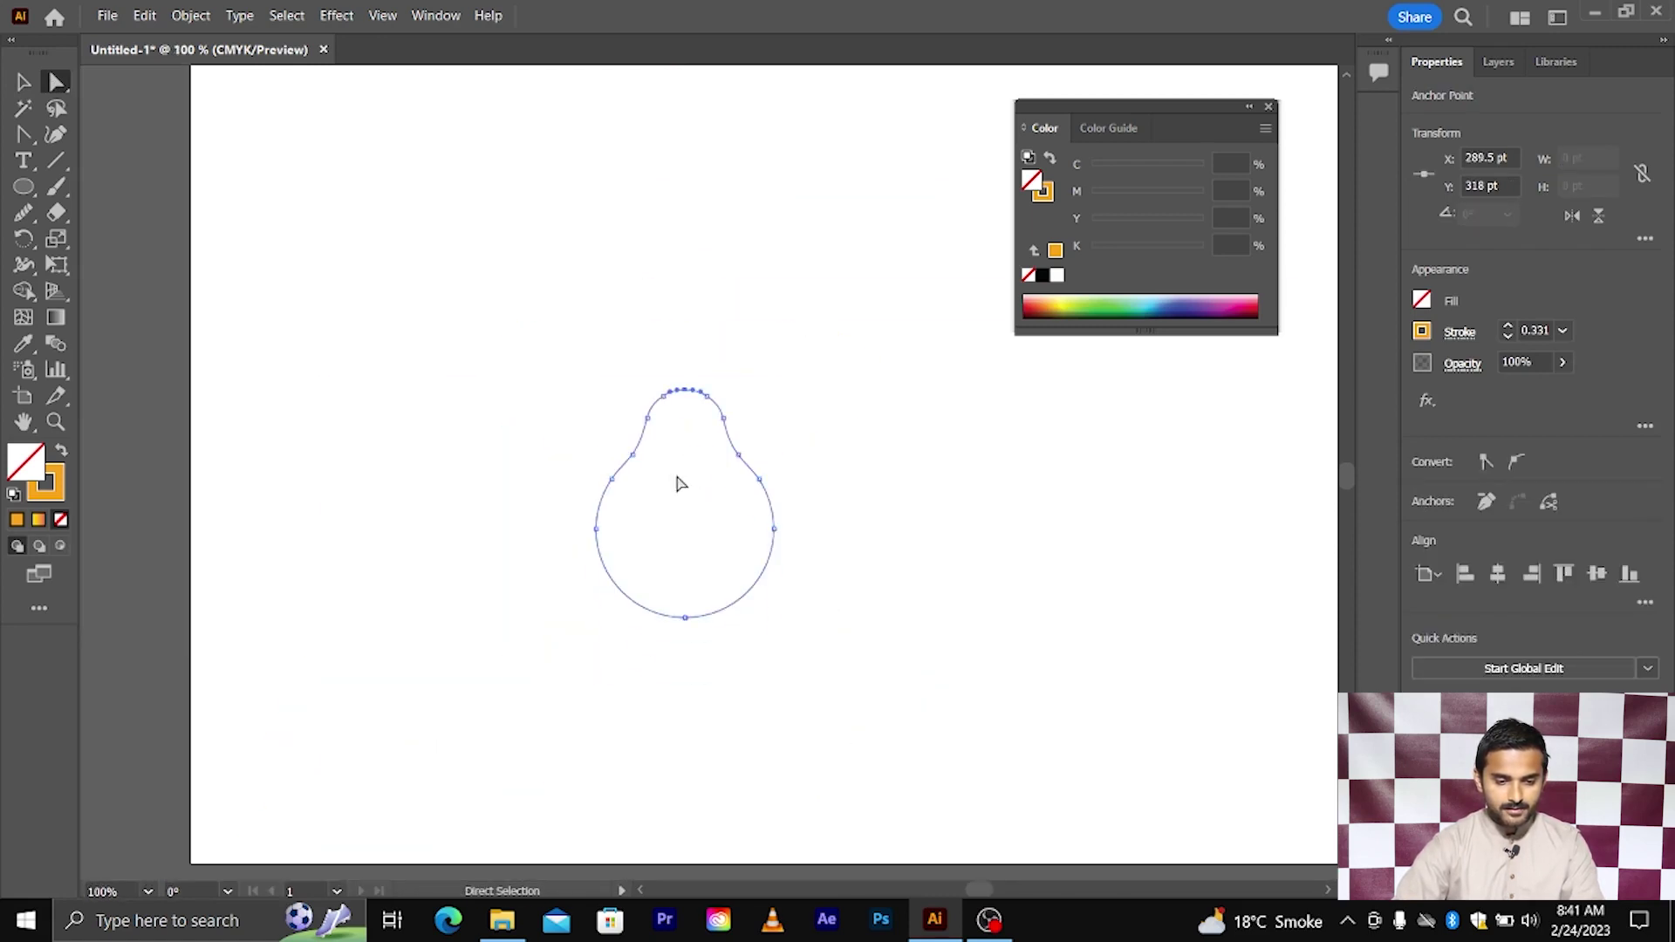
pyautogui.scroll(1, 681, 484)
pyautogui.click(25, 82)
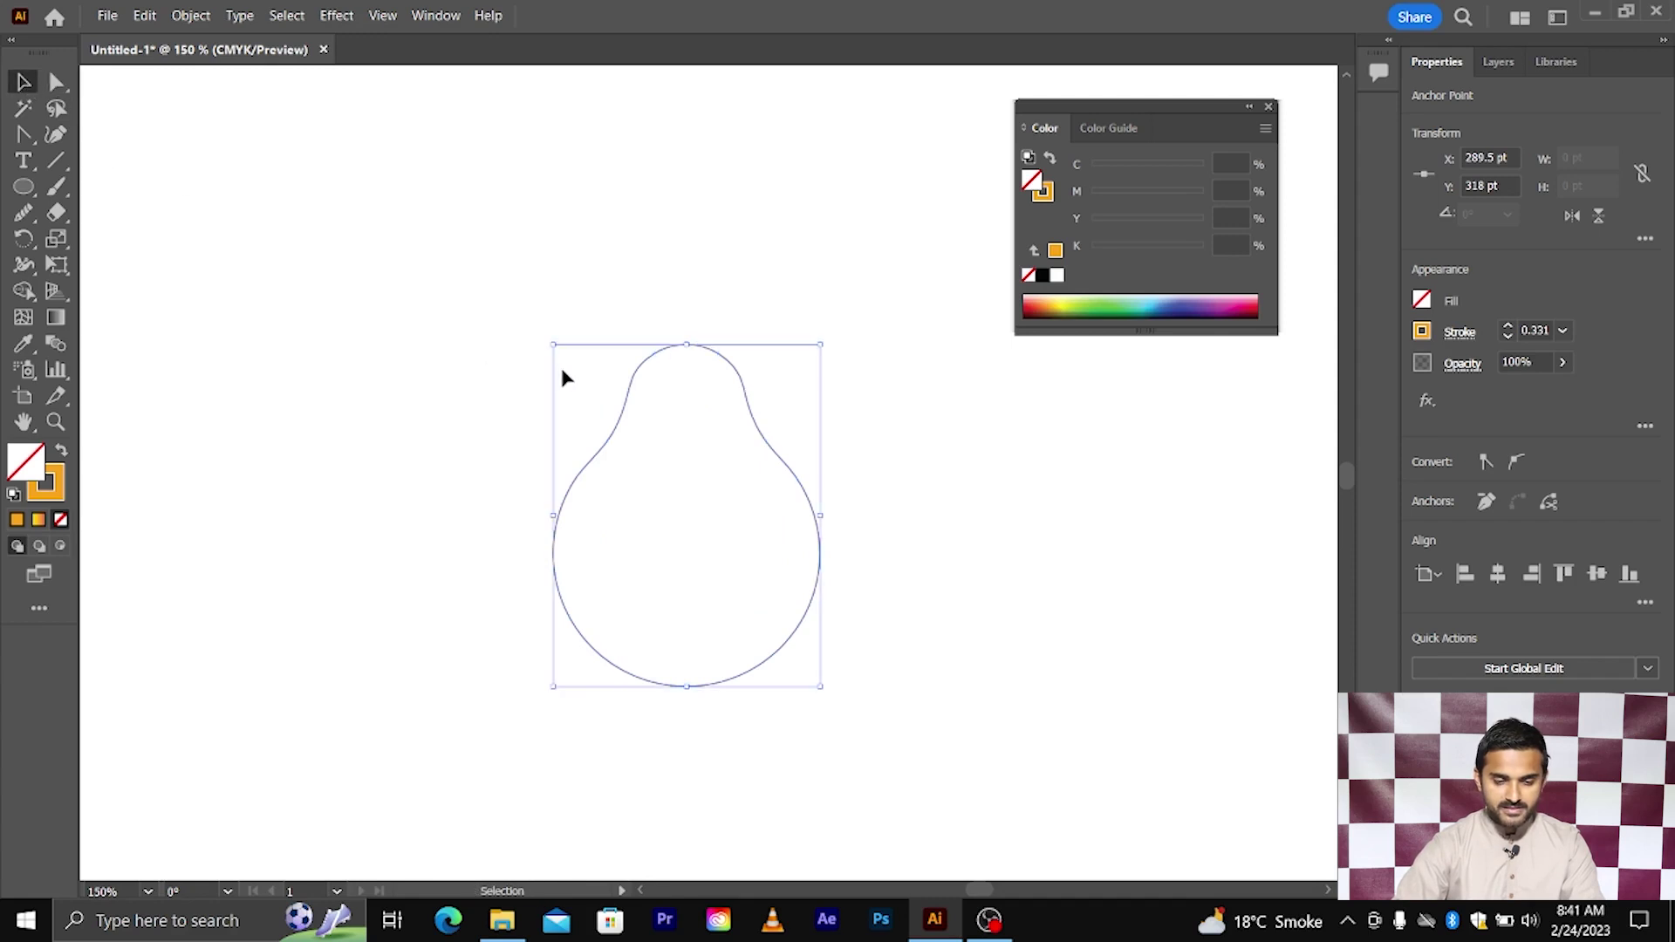
pyautogui.scroll(-1, 756, 459)
pyautogui.scroll(-1, 755, 460)
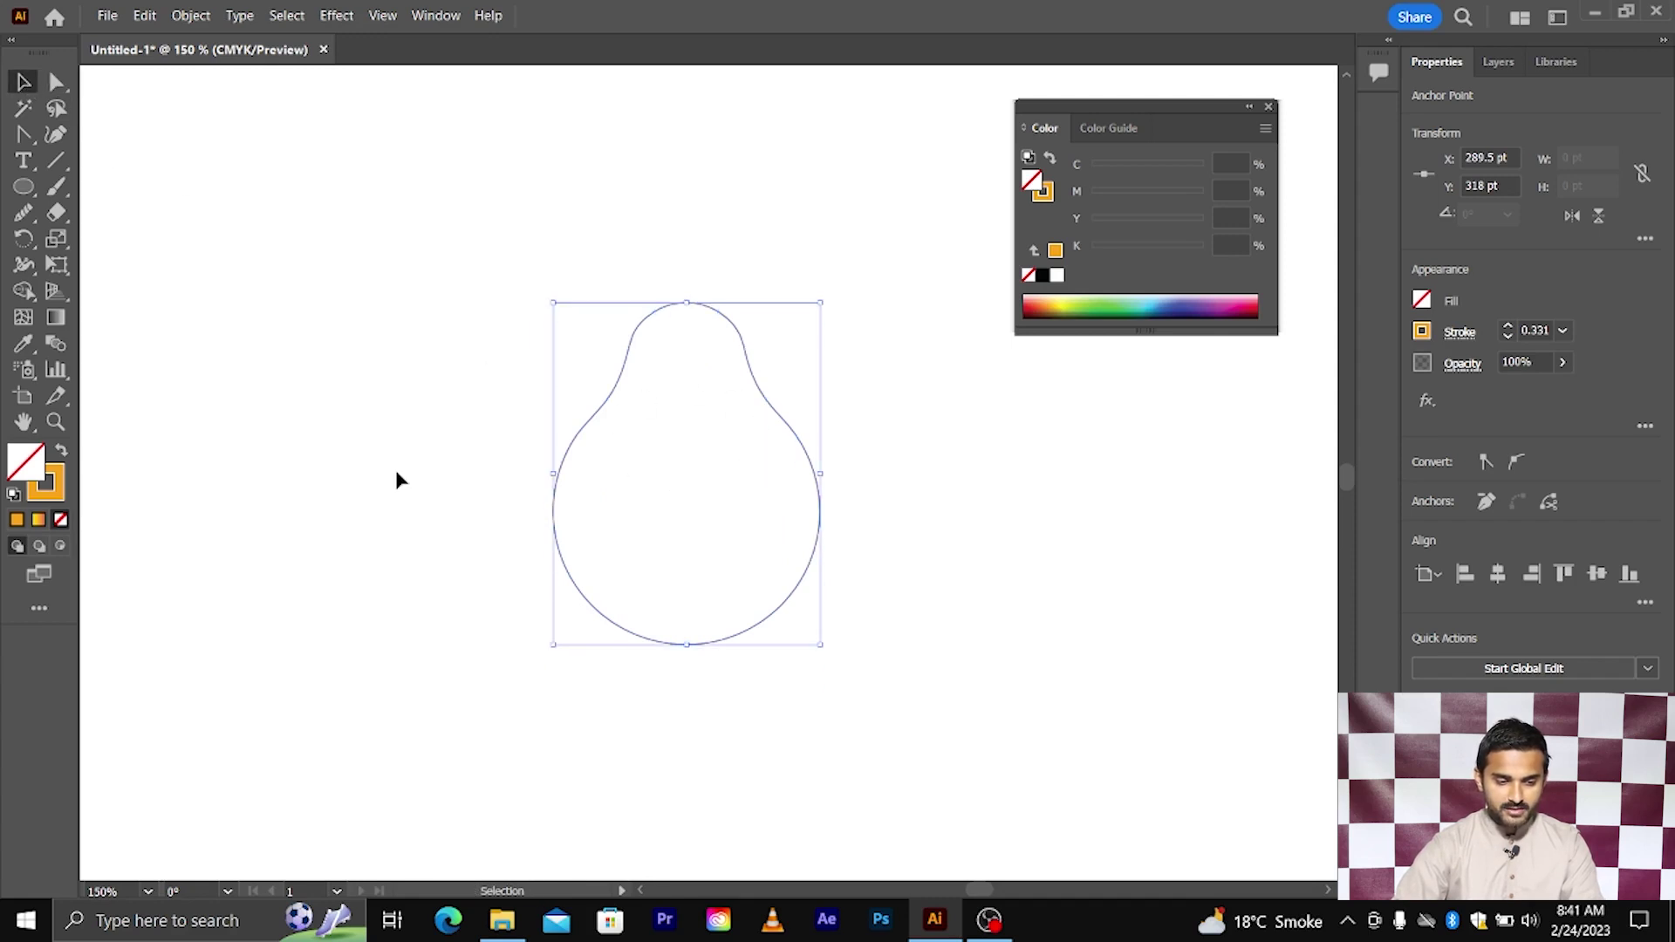
# - Swap fill and stroke, then give the pear a green swatch fill
pyautogui.click(62, 453)
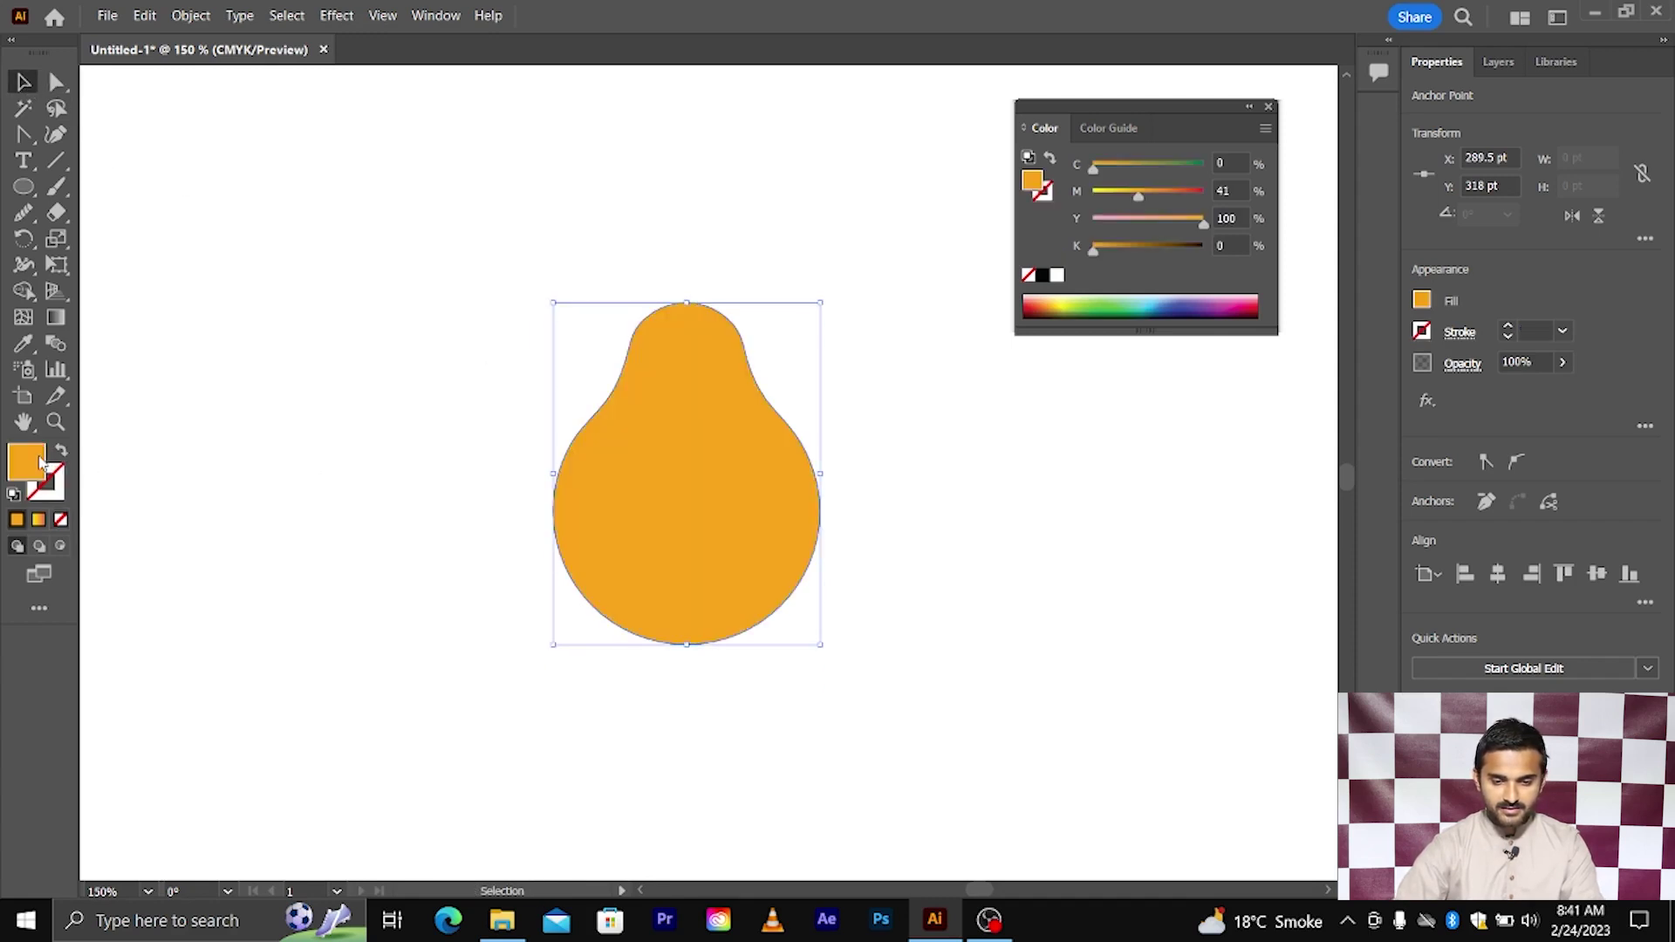
pyautogui.click(1422, 300)
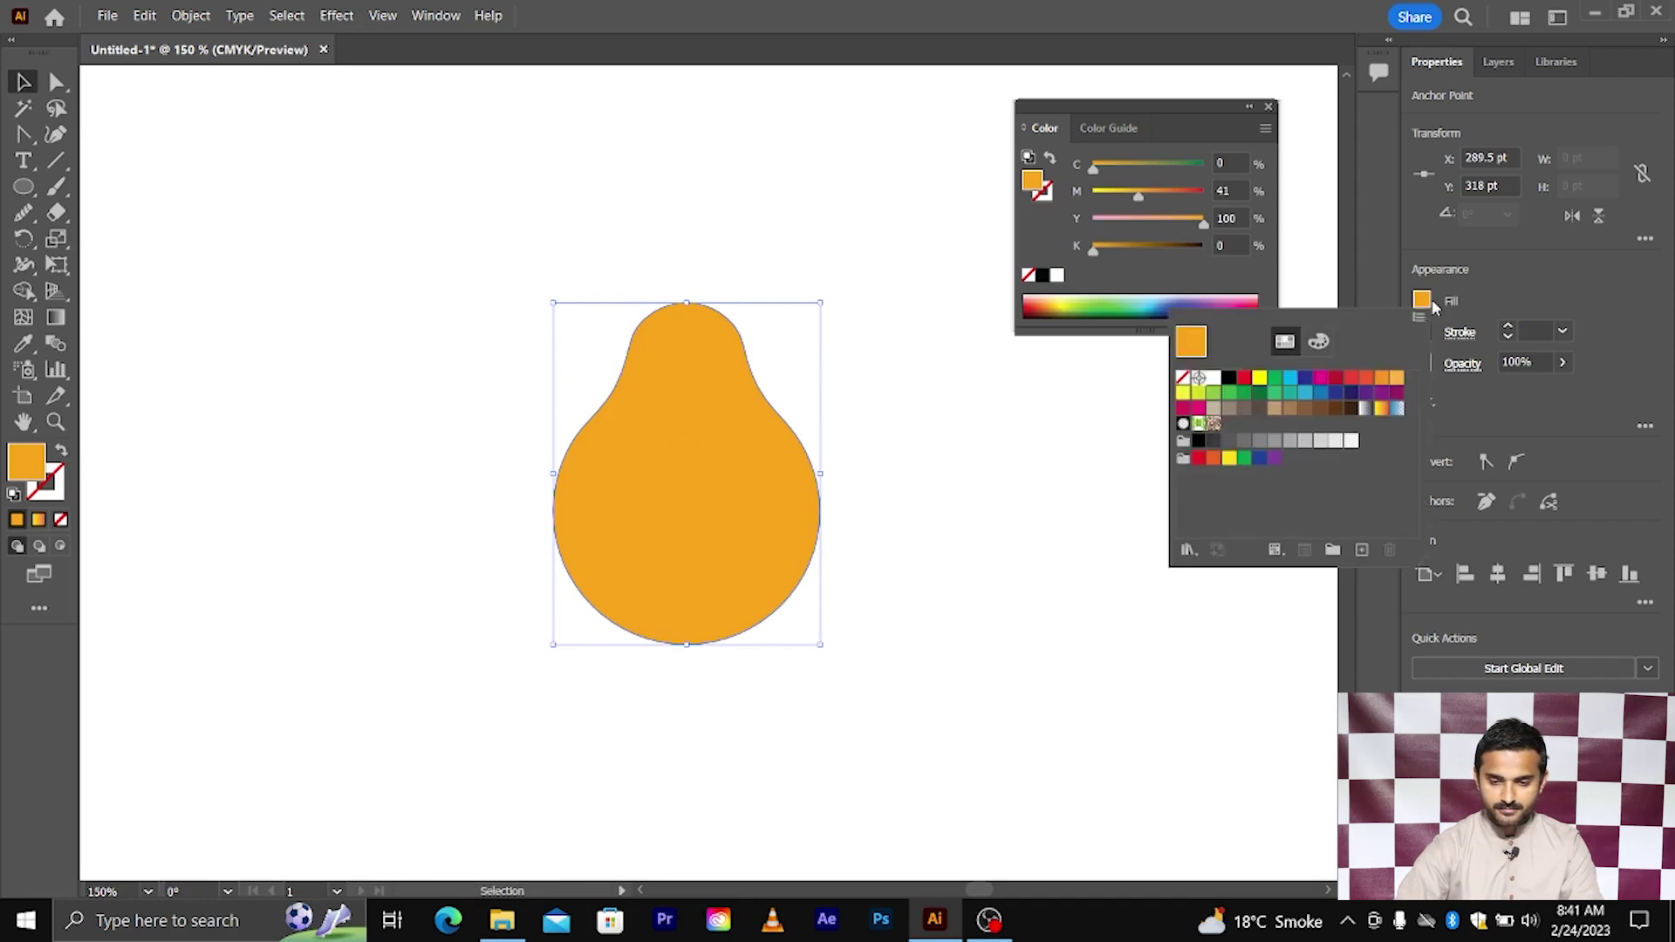
pyautogui.click(1213, 392)
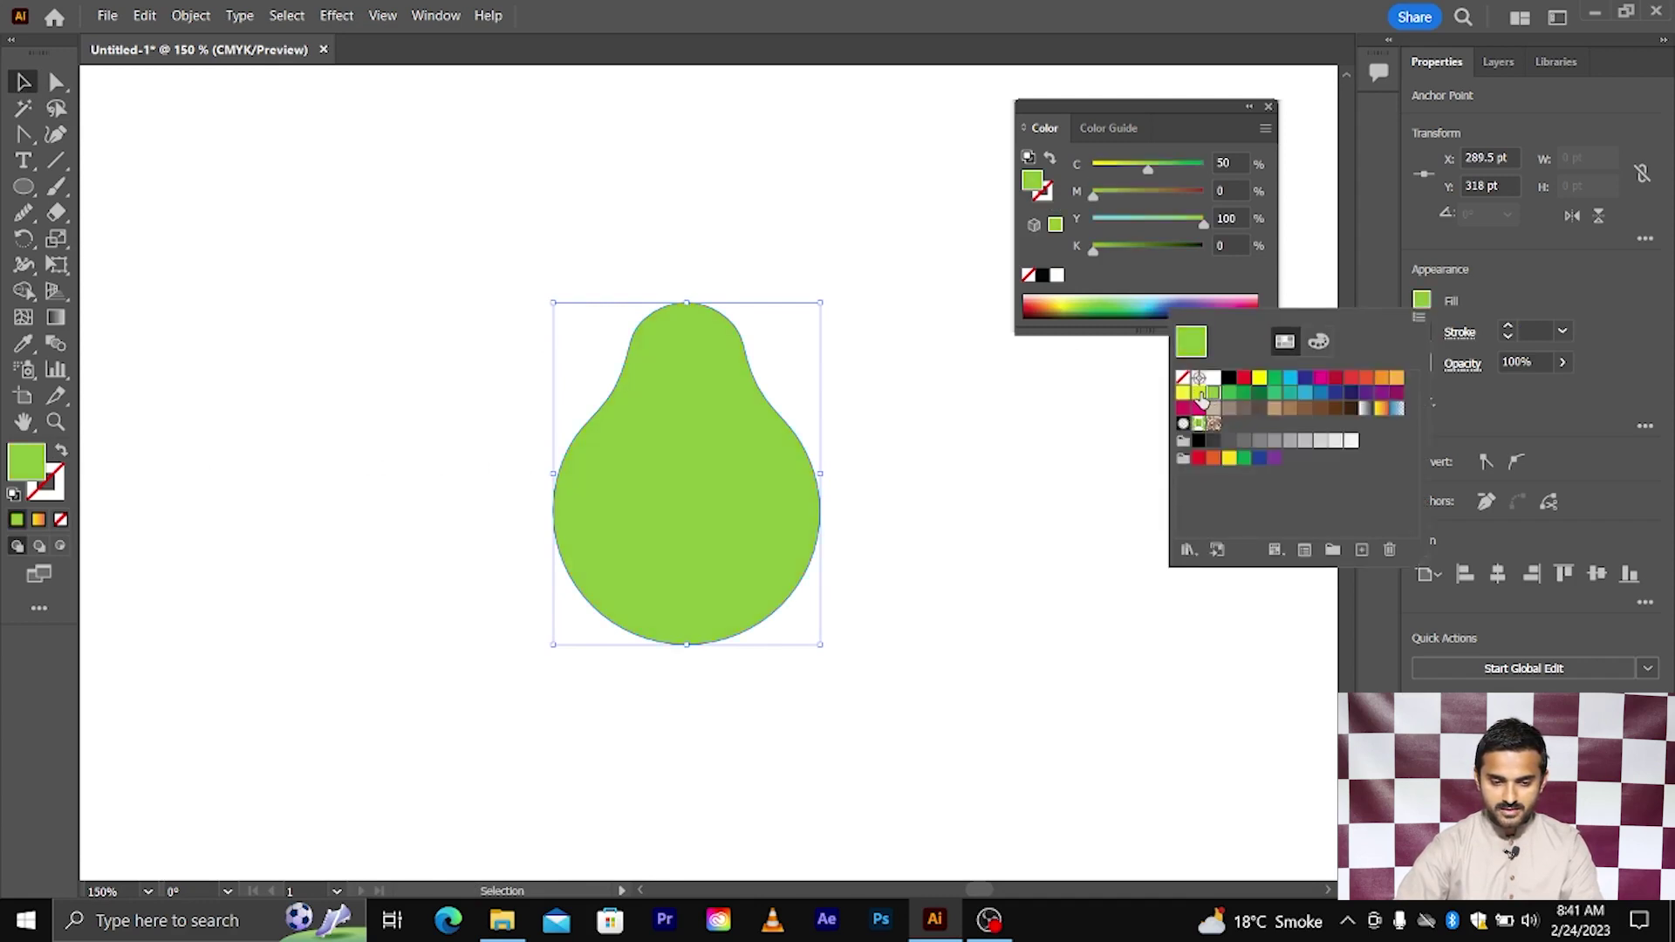
pyautogui.click(907, 469)
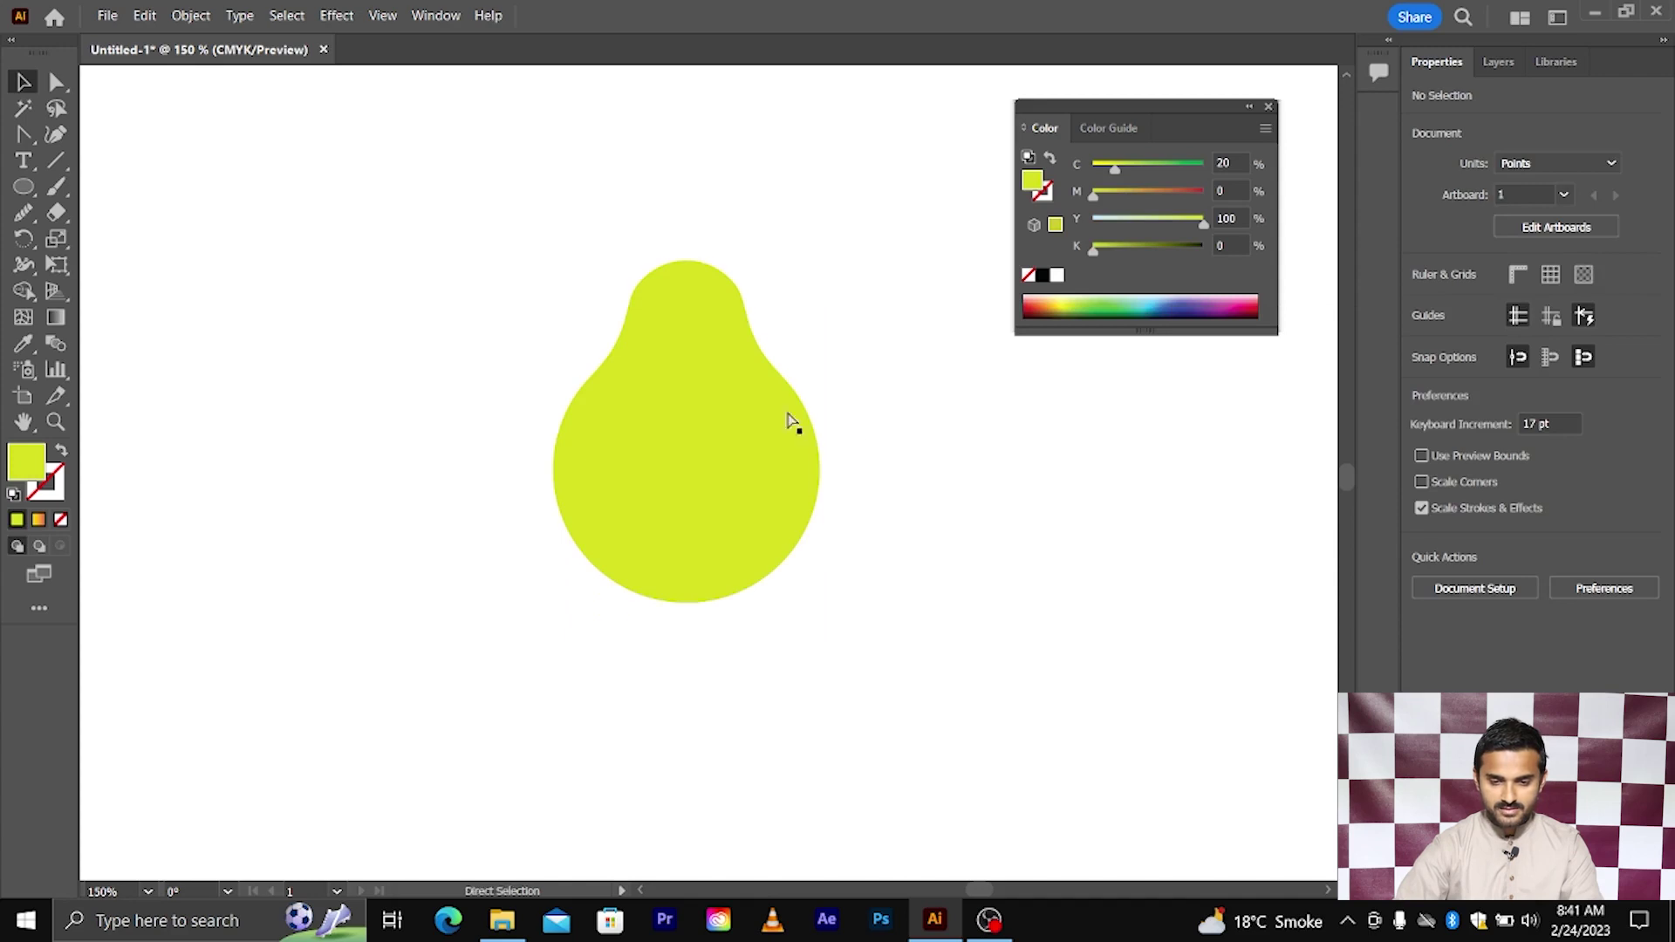
pyautogui.click(792, 423)
# - Adjust the fill's Cyan to 26 for a lighter yellow-green (C26 M0 Y100)
pyautogui.moveTo(1119, 175); pyautogui.dragTo(1127, 173)
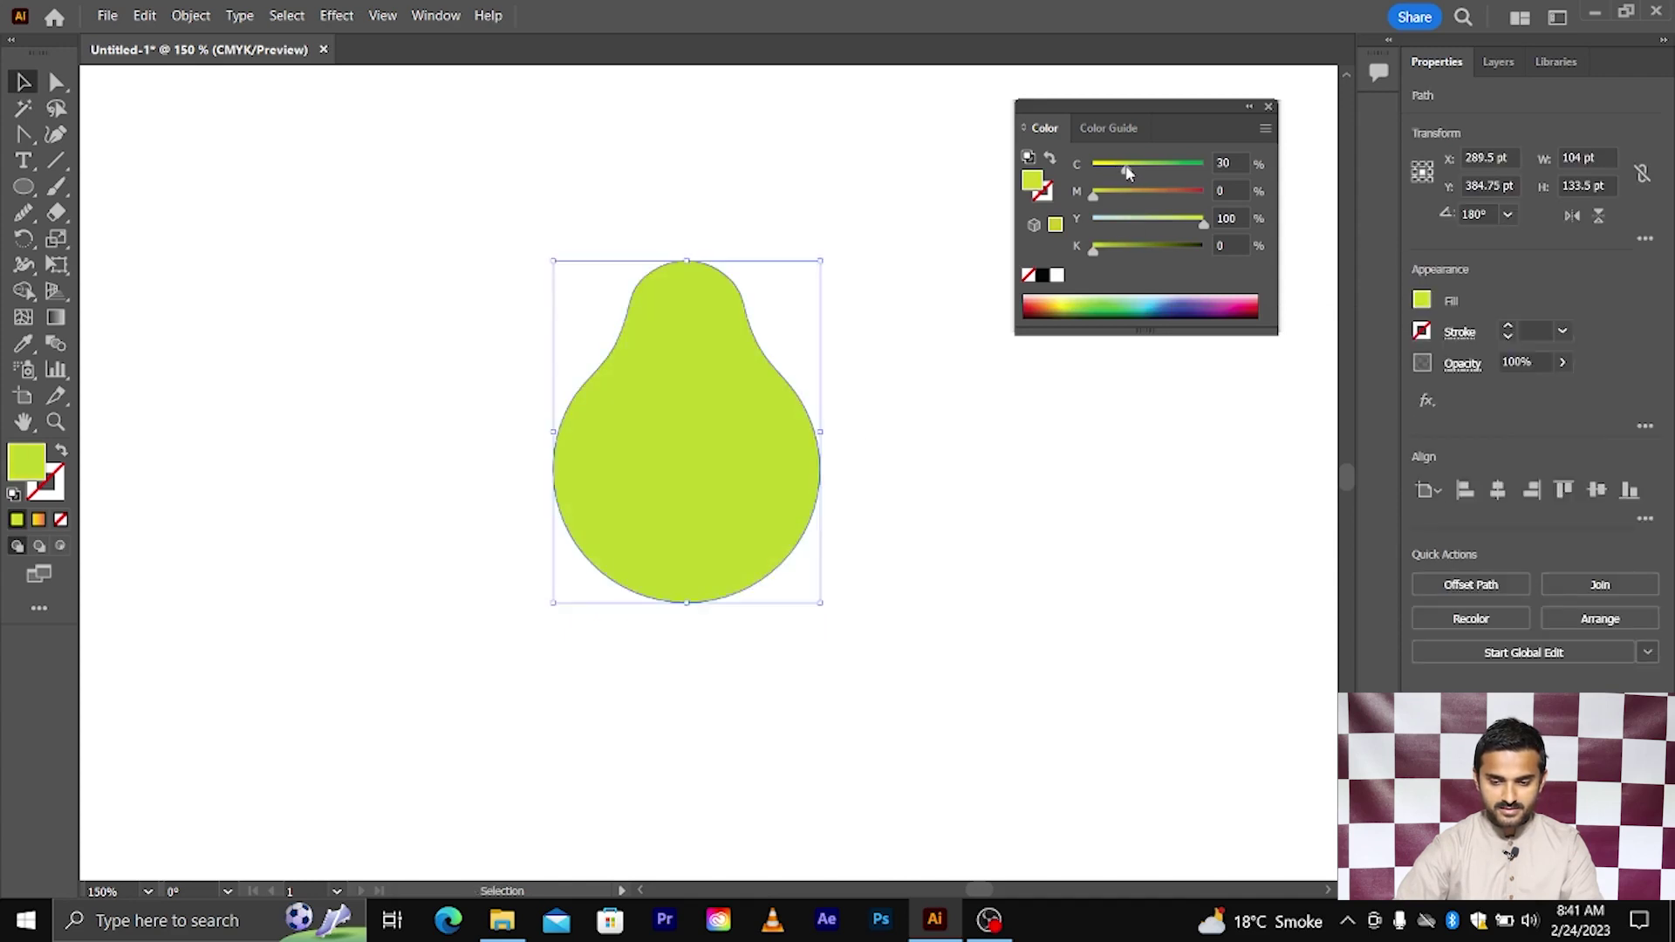
pyautogui.click(892, 399)
pyautogui.click(813, 418)
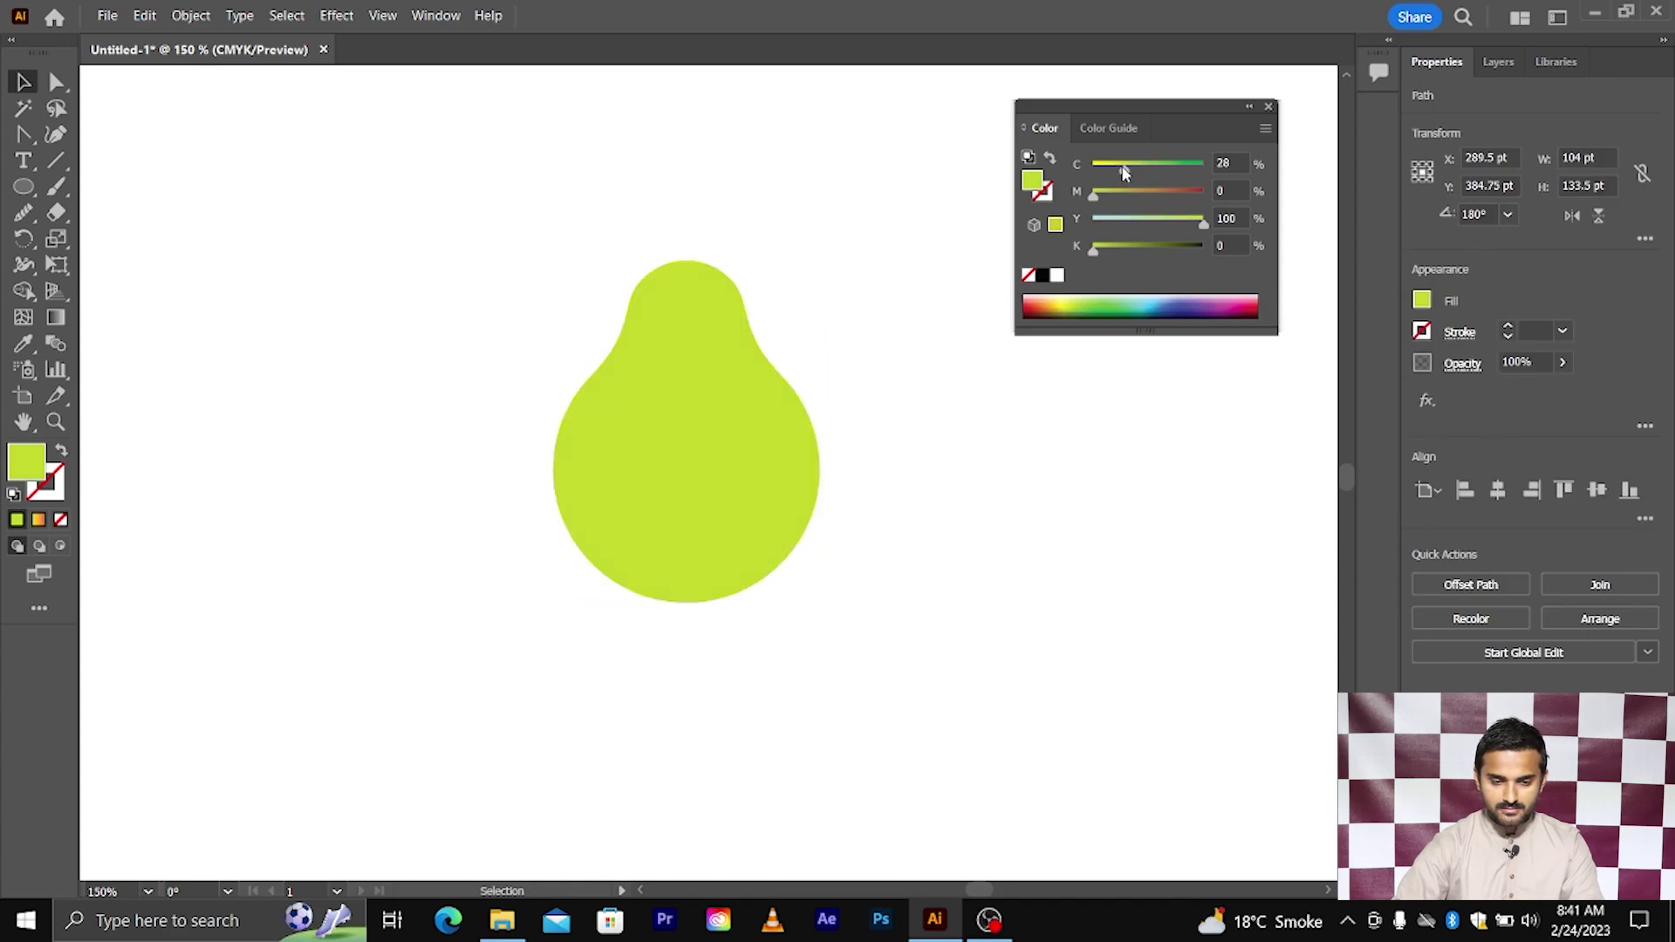
pyautogui.moveTo(1125, 169); pyautogui.dragTo(1120, 168)
pyautogui.click(935, 441)
pyautogui.hscroll(1, 945, 415)
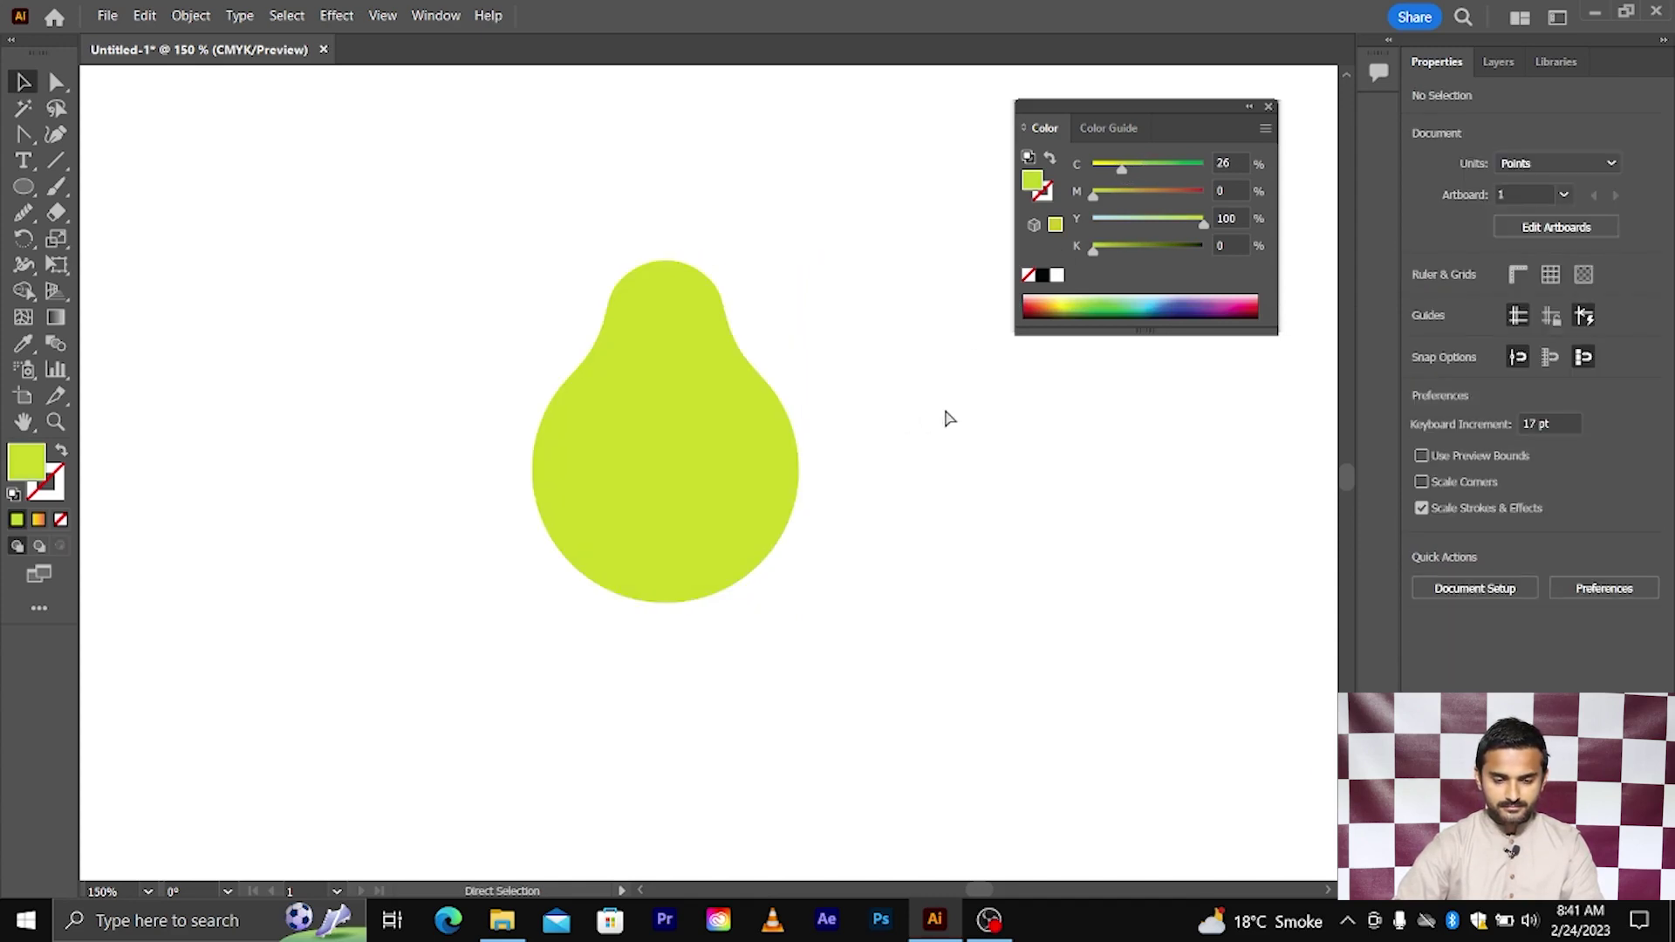
pyautogui.click(677, 452)
pyautogui.scroll(1, 611, 377)
pyautogui.click(804, 353)
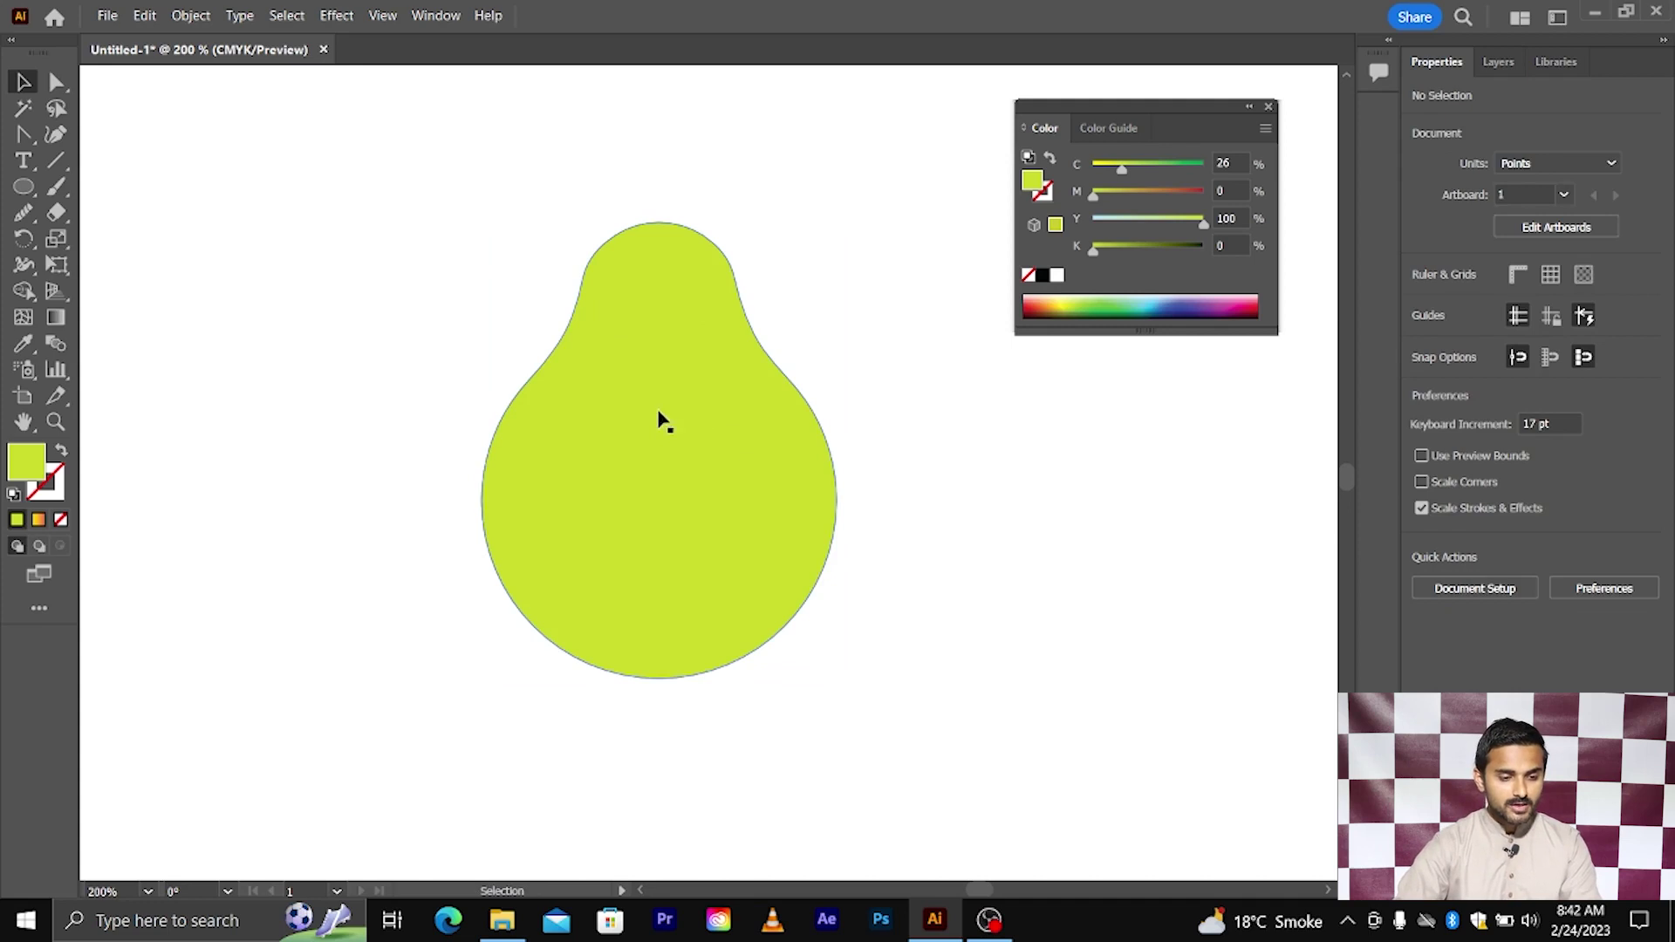
# - Add gradient-mesh points on the pear's left and right edges
pyautogui.click(23, 318)
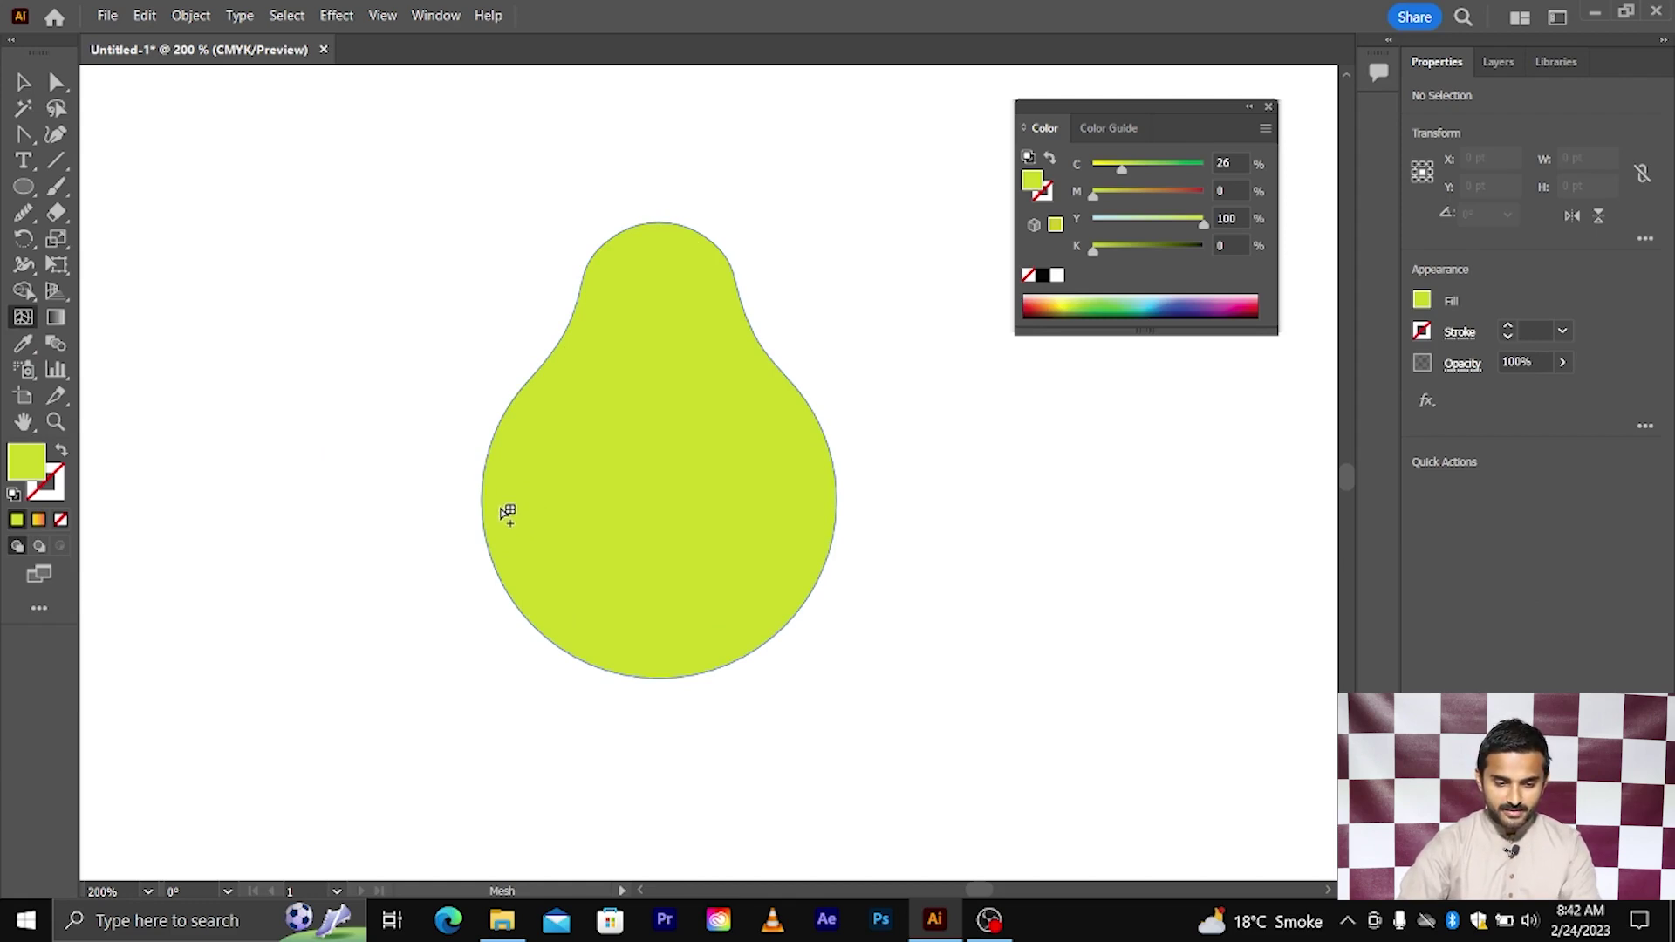
pyautogui.click(510, 504)
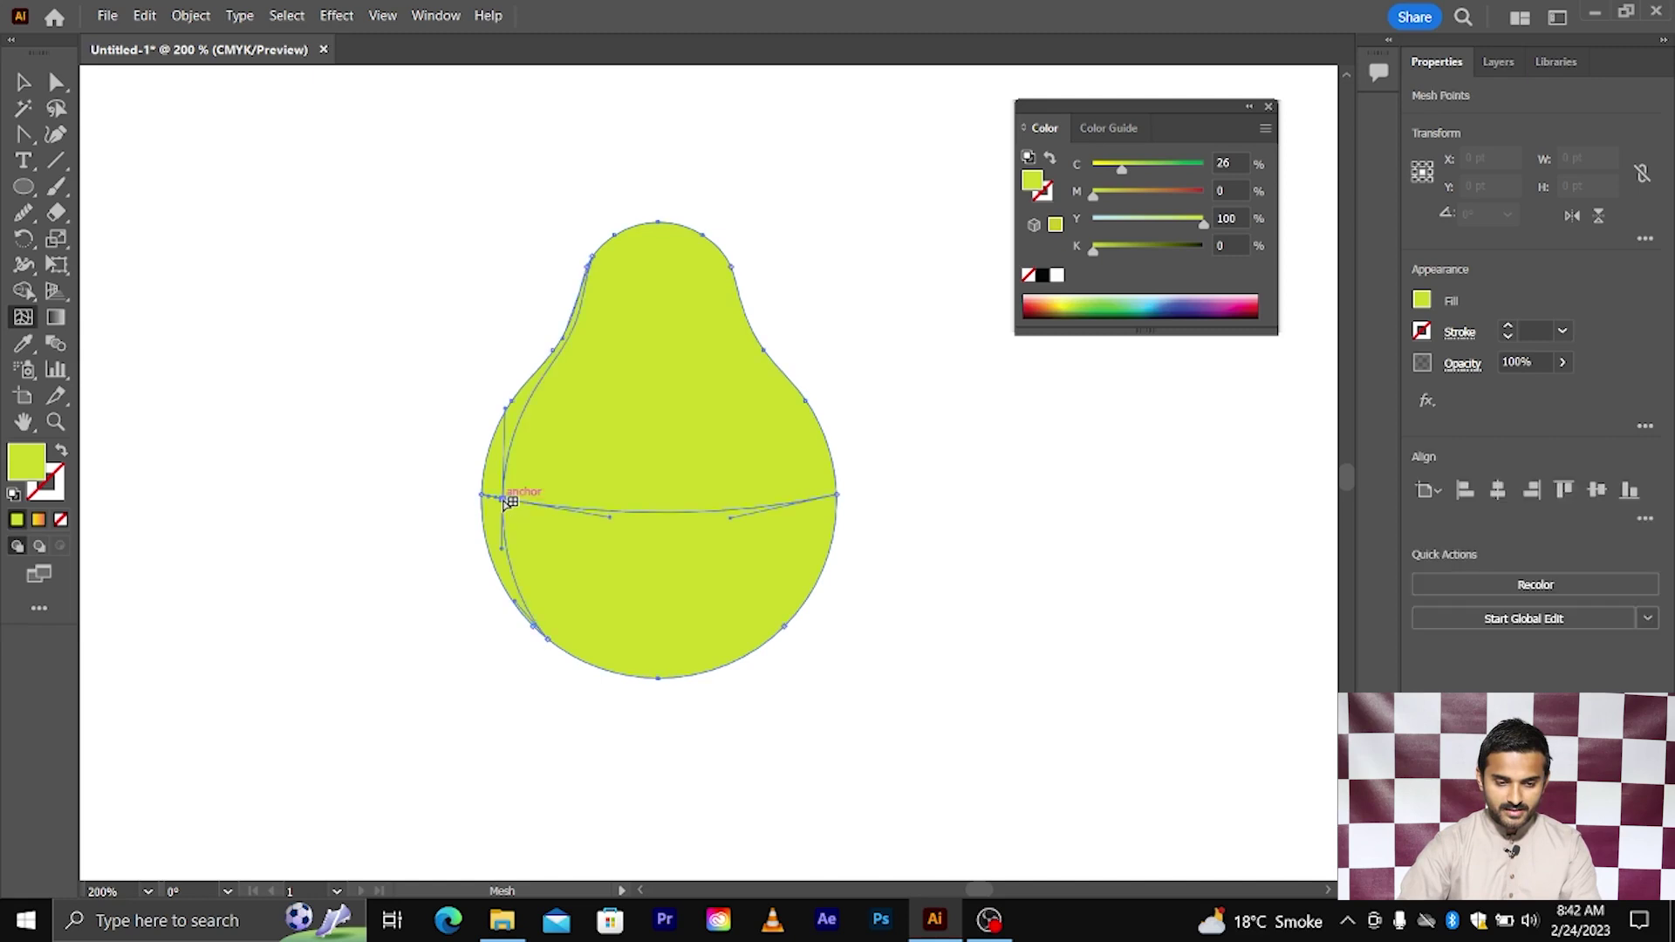
pyautogui.hotkey('ctrl', 'z')
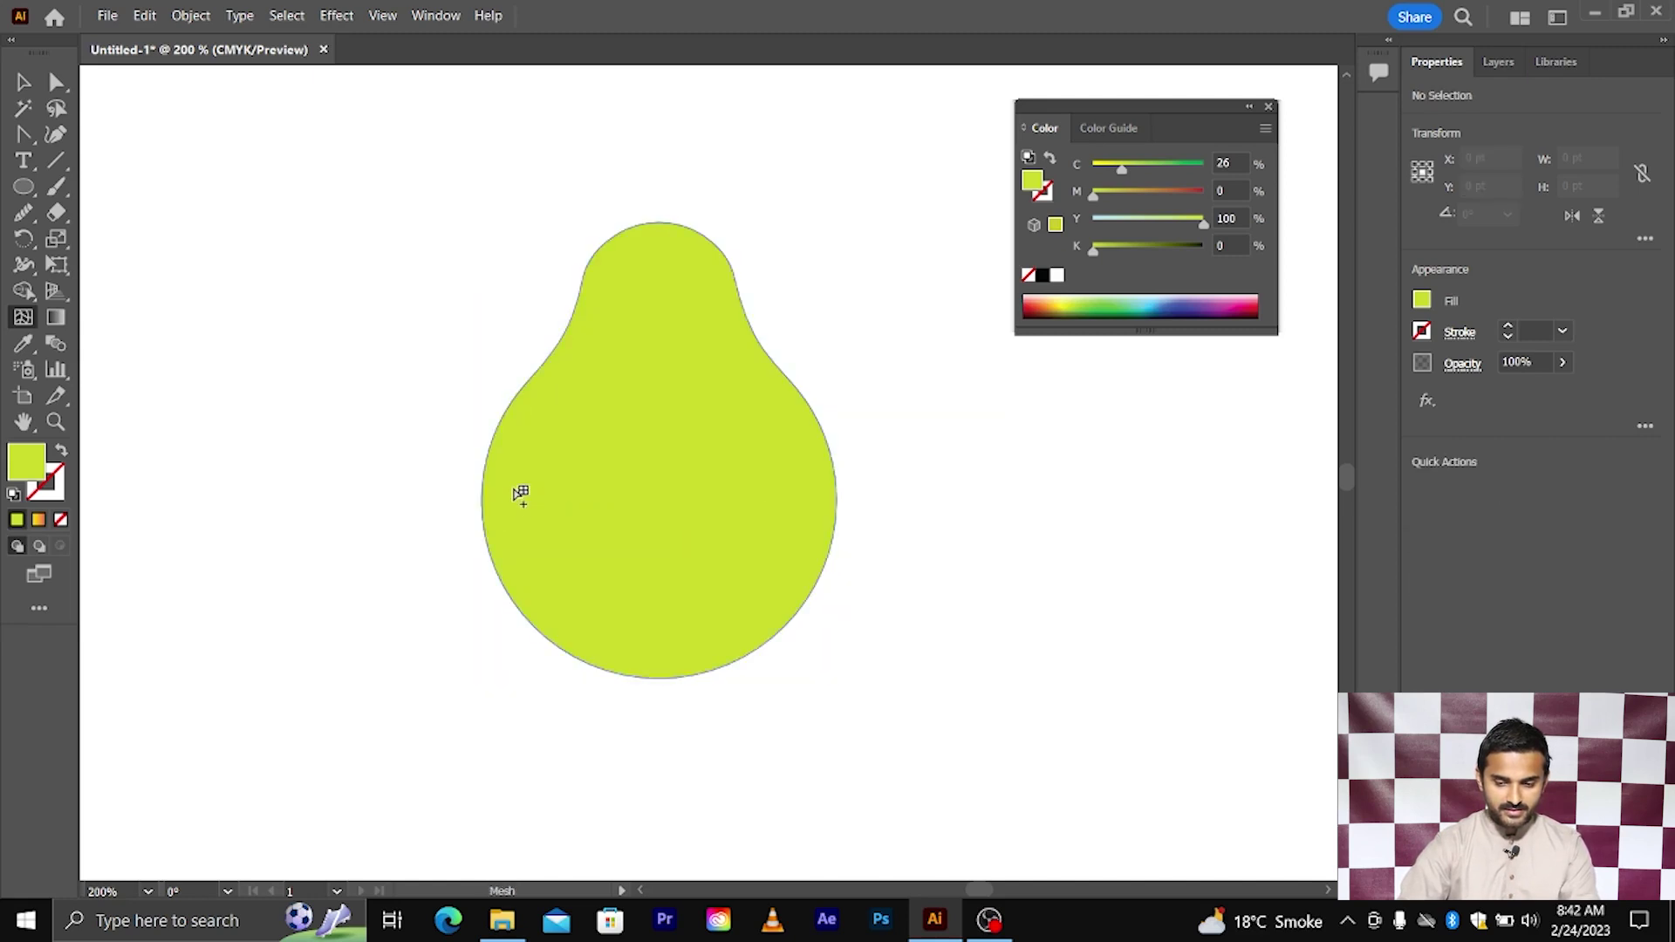
pyautogui.click(507, 480)
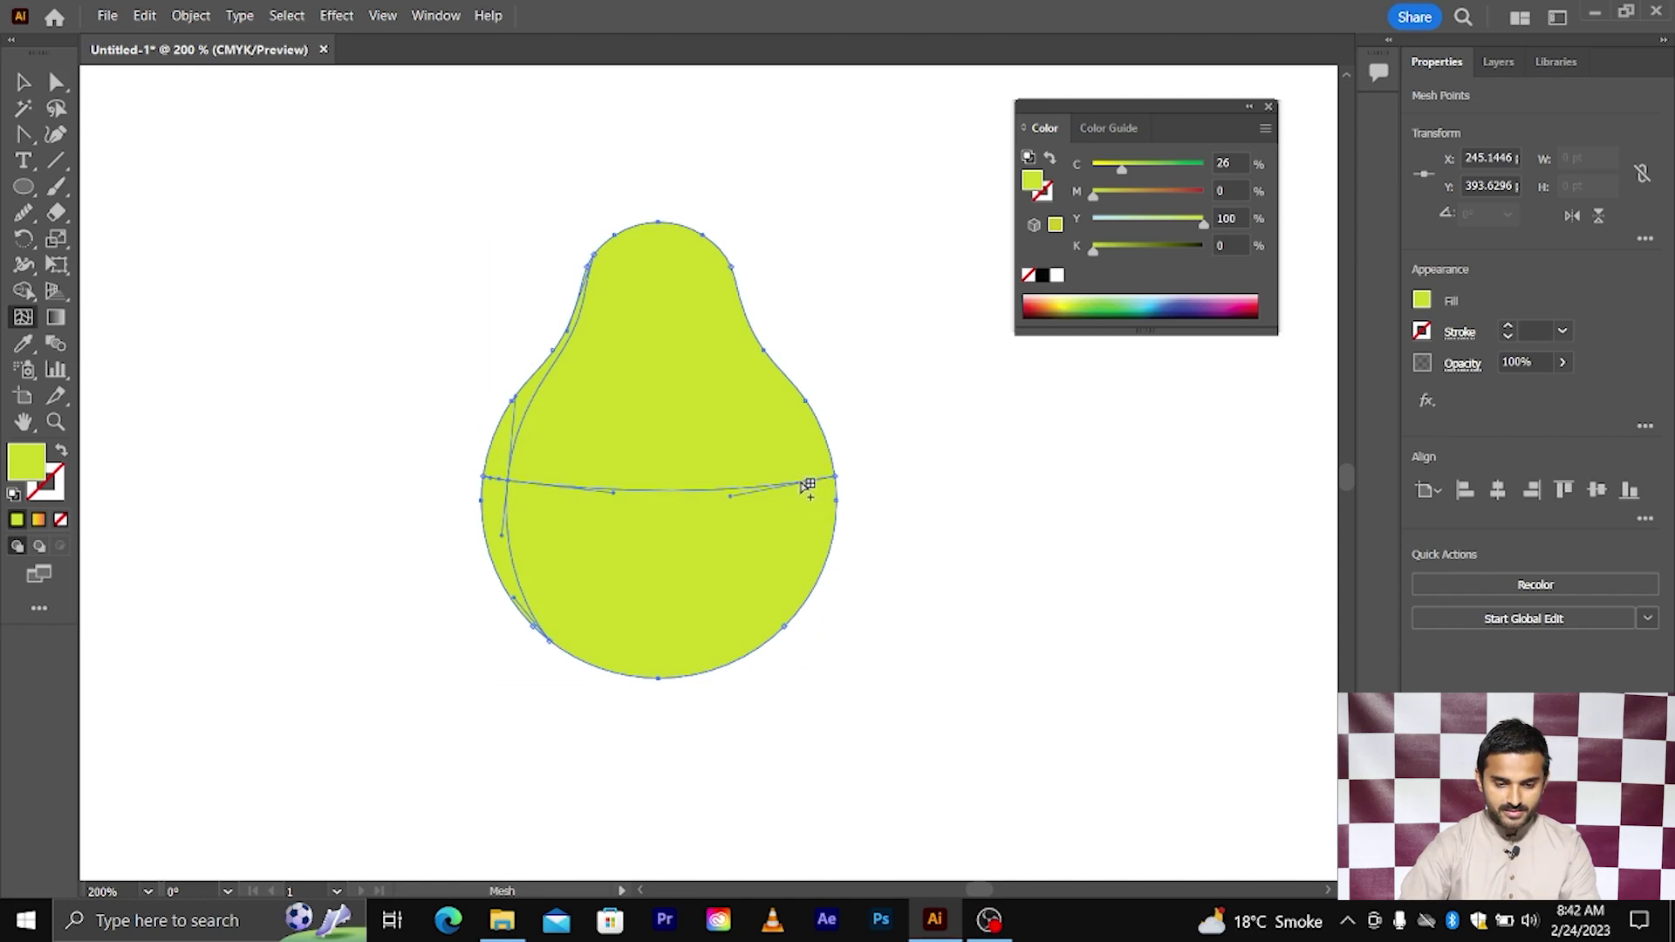
pyautogui.click(804, 480)
pyautogui.hotkey('ctrl', 'z')
pyautogui.scroll(1, 819, 485)
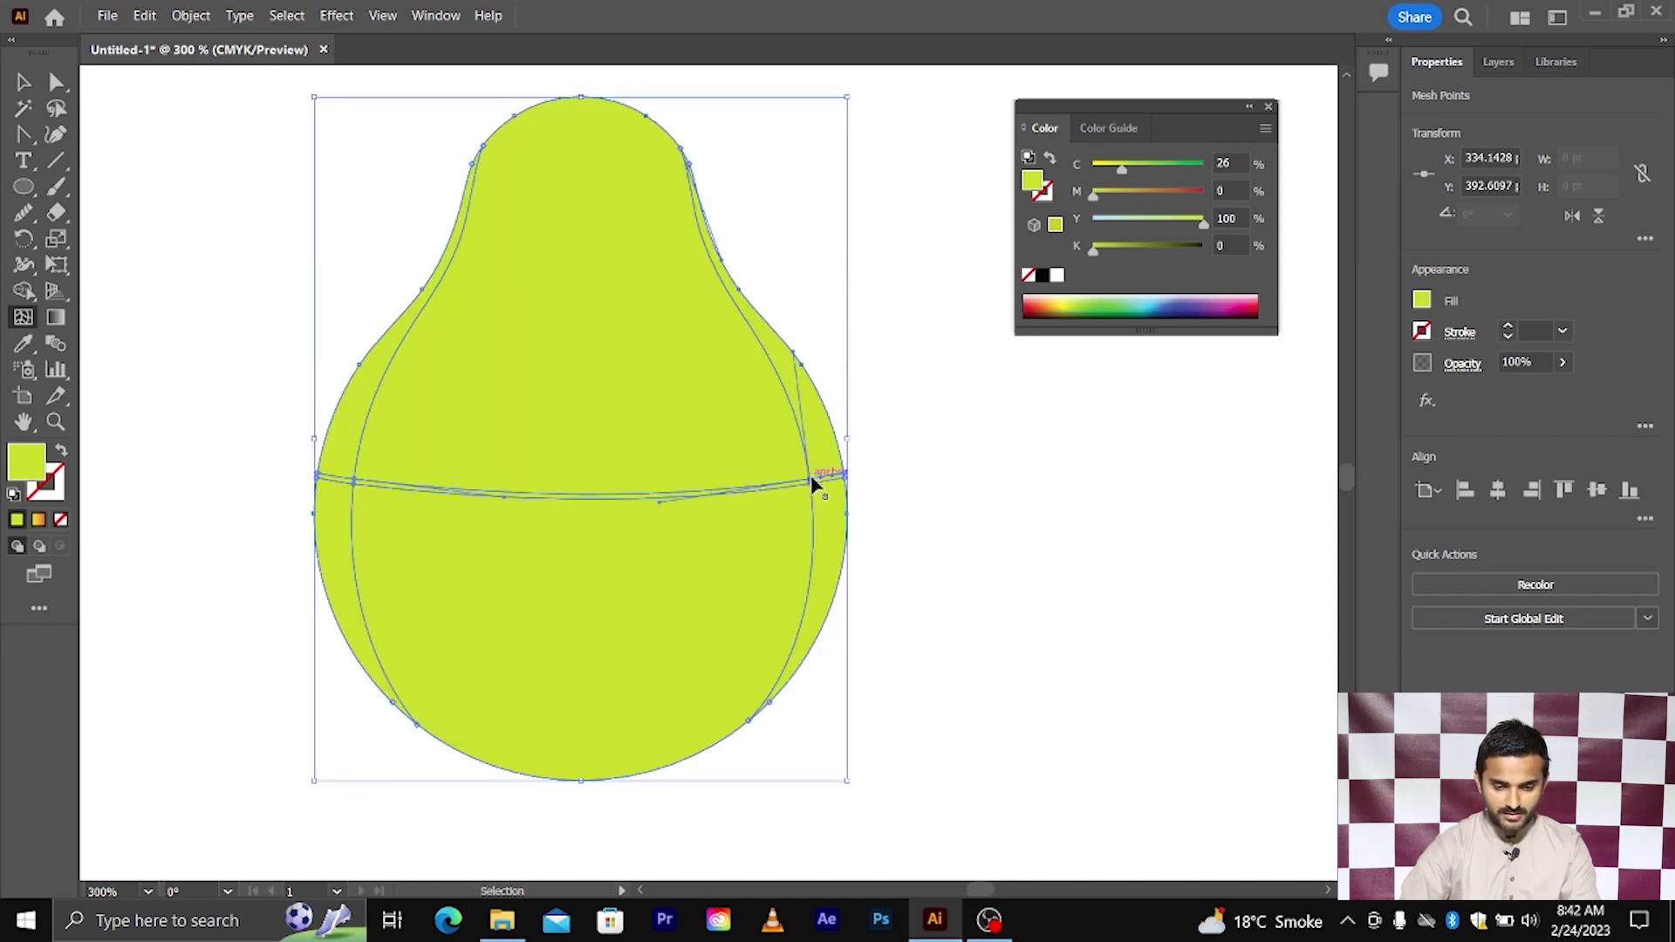
pyautogui.scroll(2, 818, 484)
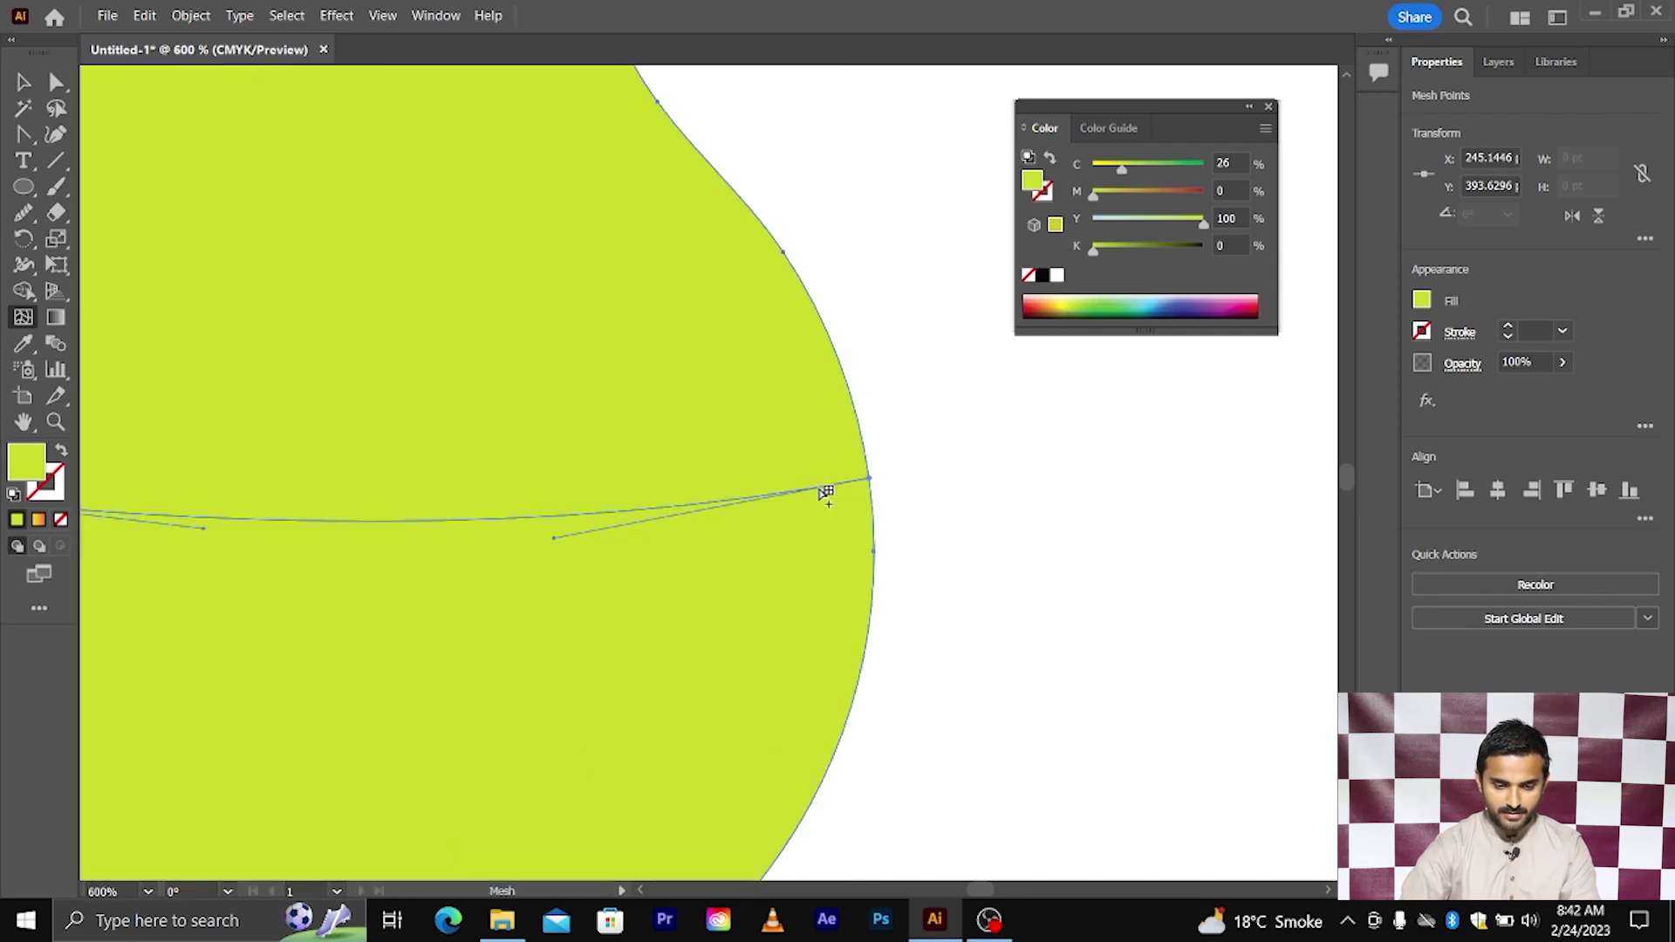
pyautogui.click(825, 493)
pyautogui.scroll(-3, 825, 492)
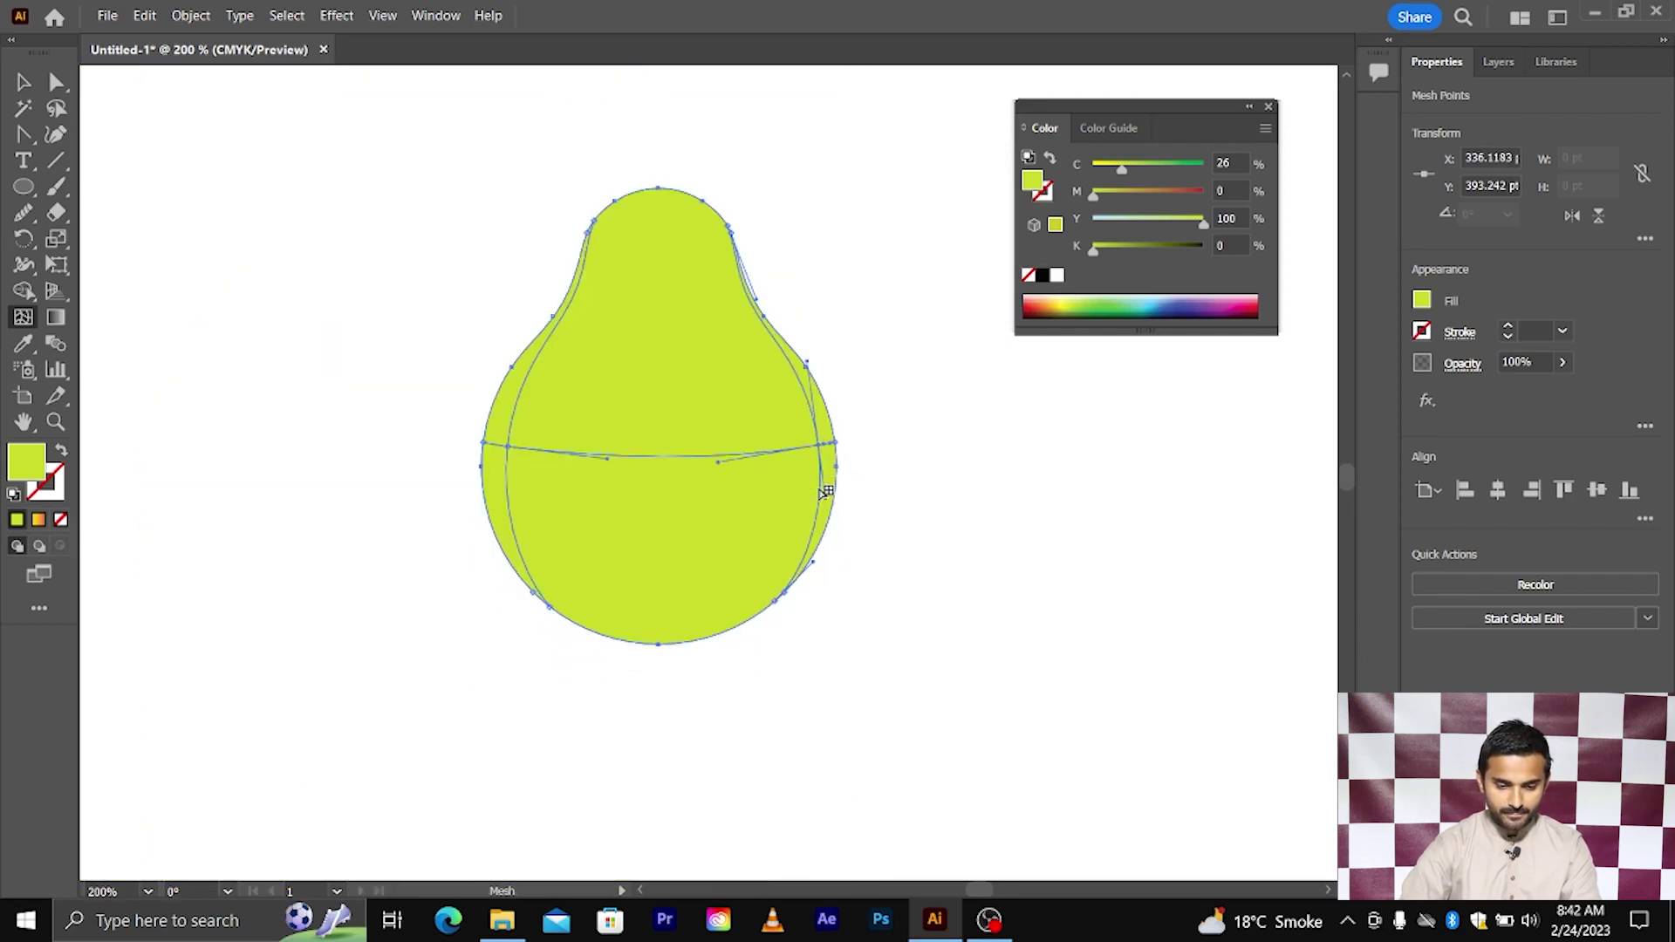
pyautogui.scroll(1, 677, 635)
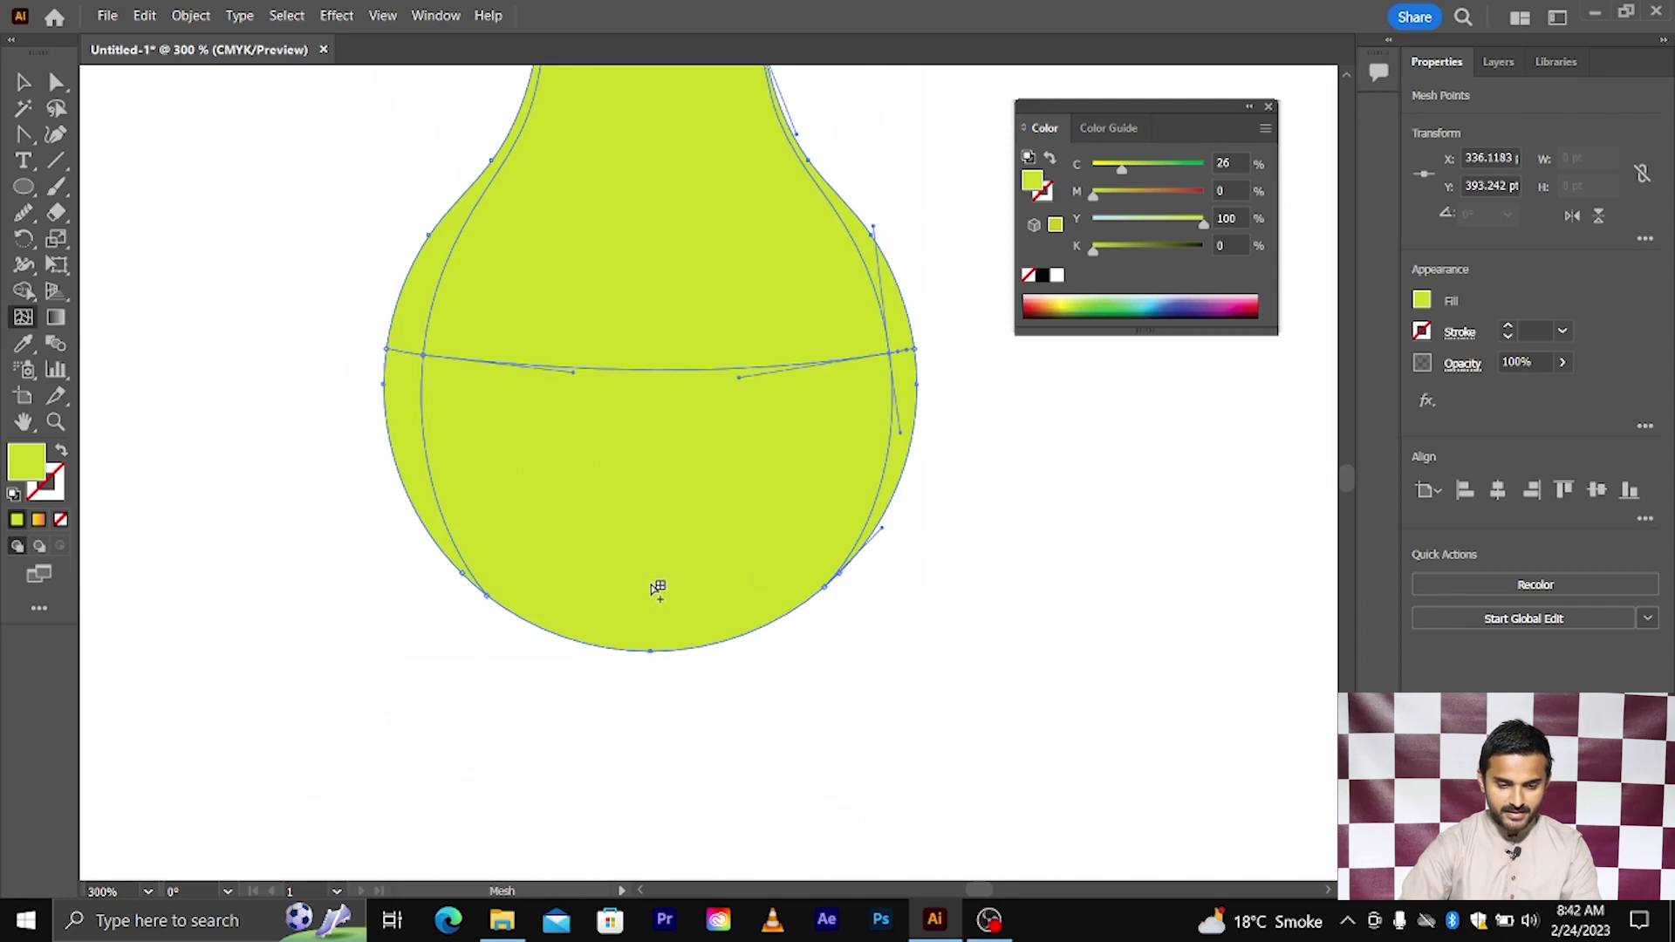
# - Add mesh lines near the pear's bottom and across the top of its neck
pyautogui.click(658, 589)
pyautogui.scroll(-1, 659, 591)
pyautogui.scroll(1, 663, 558)
pyautogui.scroll(2, 637, 253)
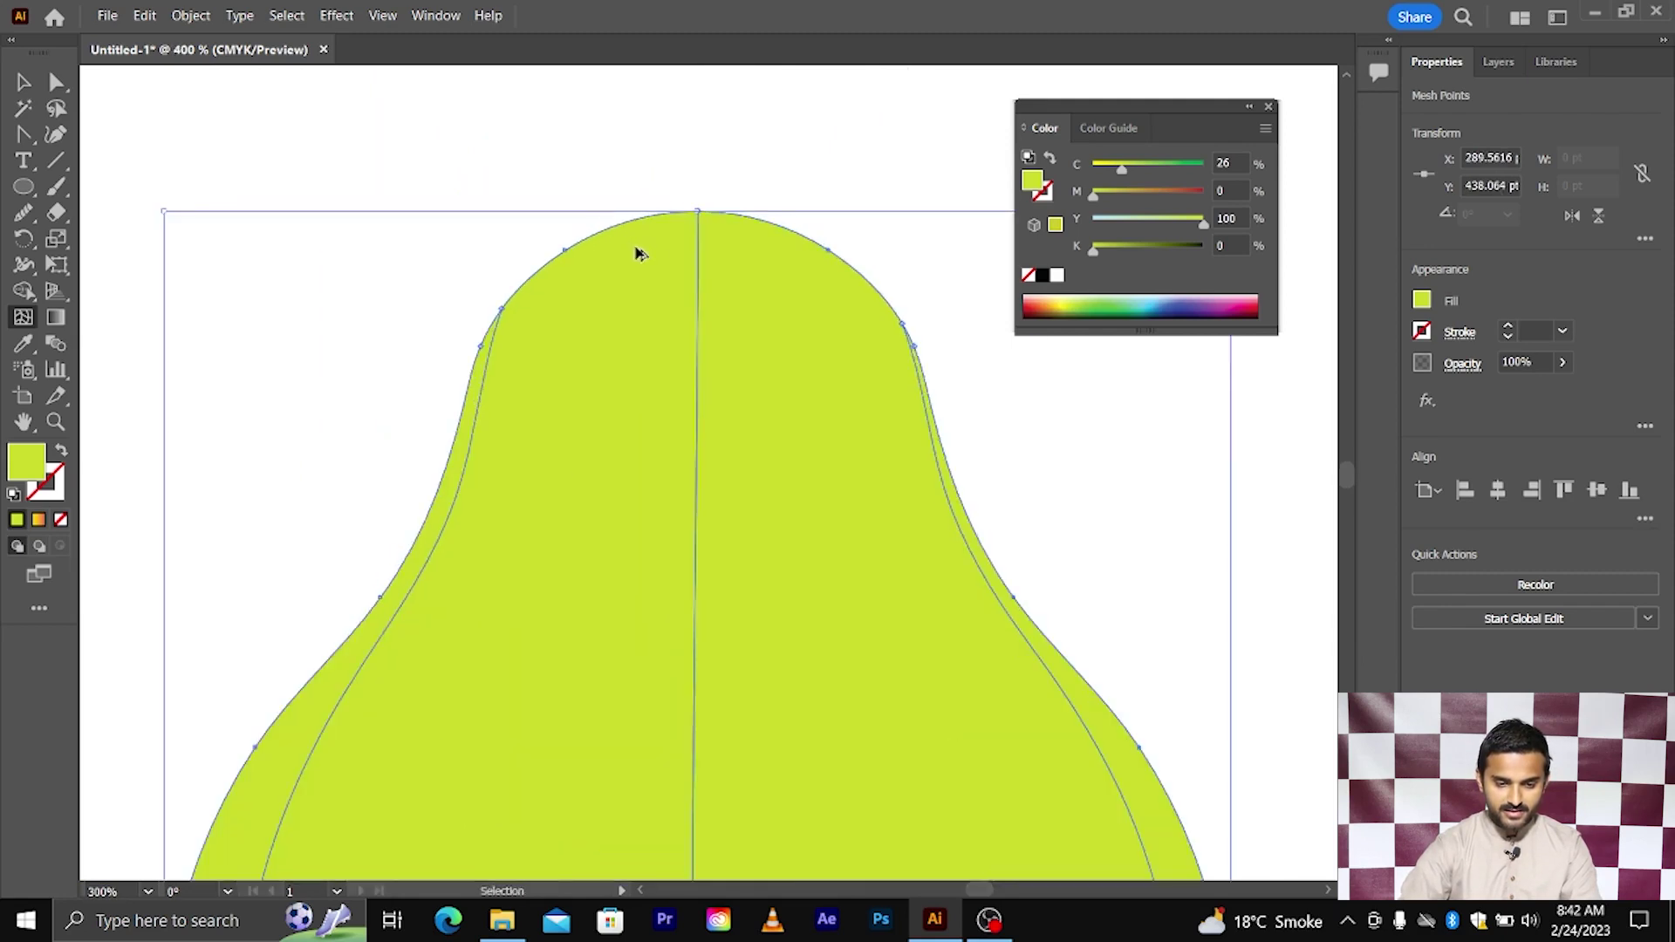
pyautogui.scroll(2, 694, 222)
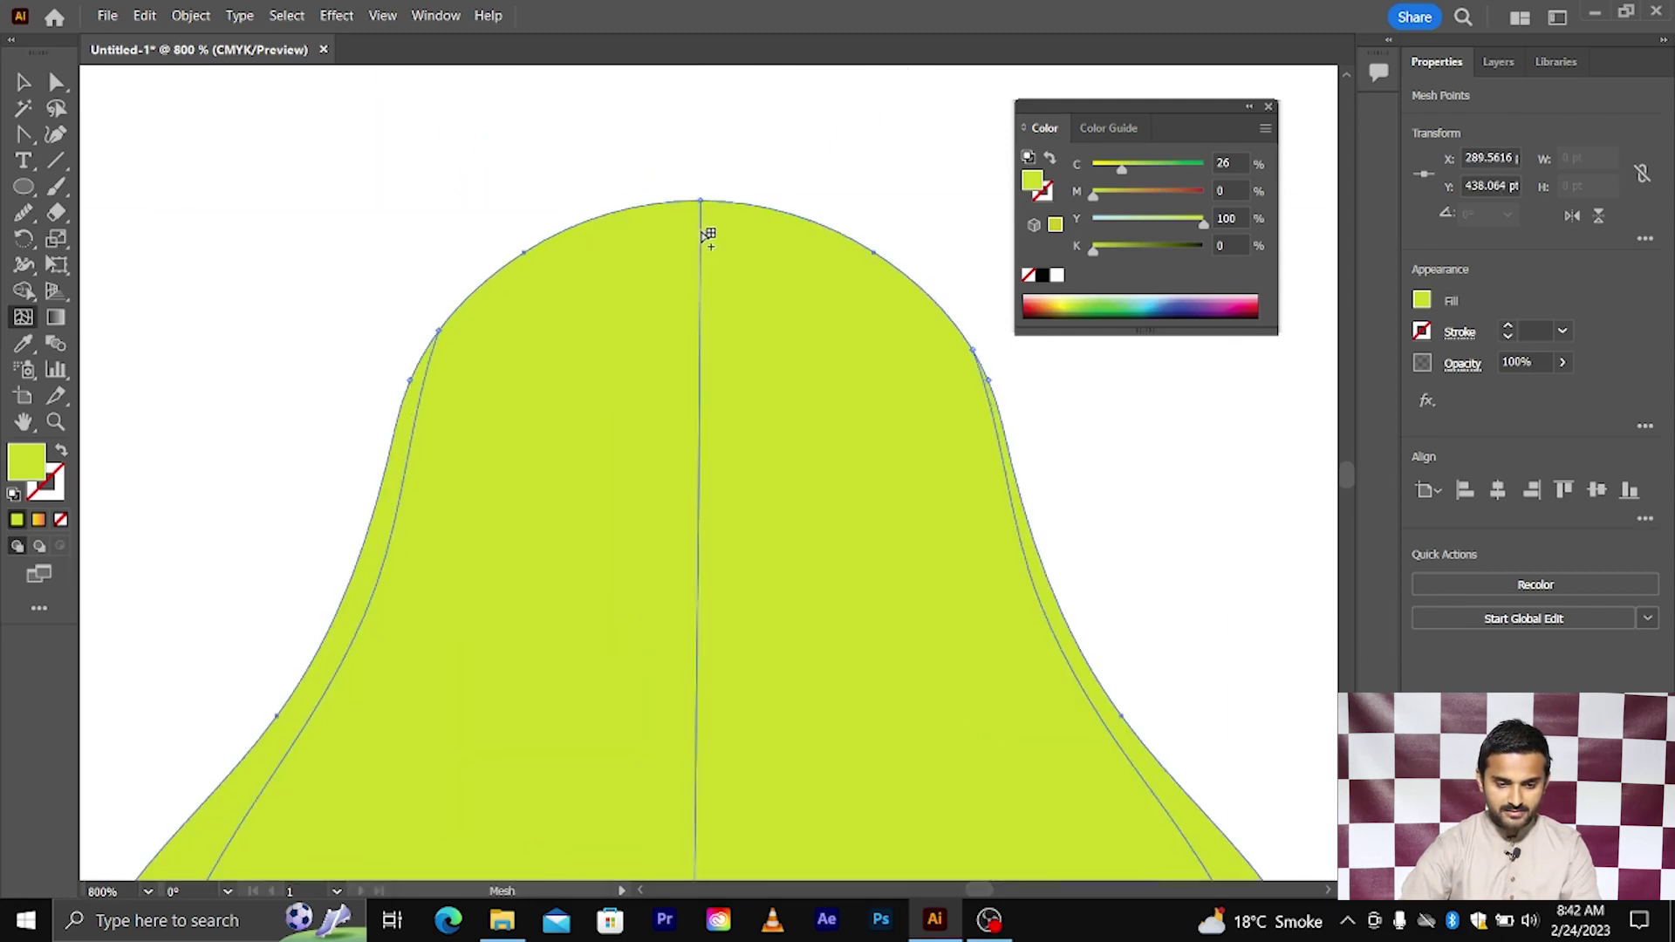
pyautogui.click(702, 230)
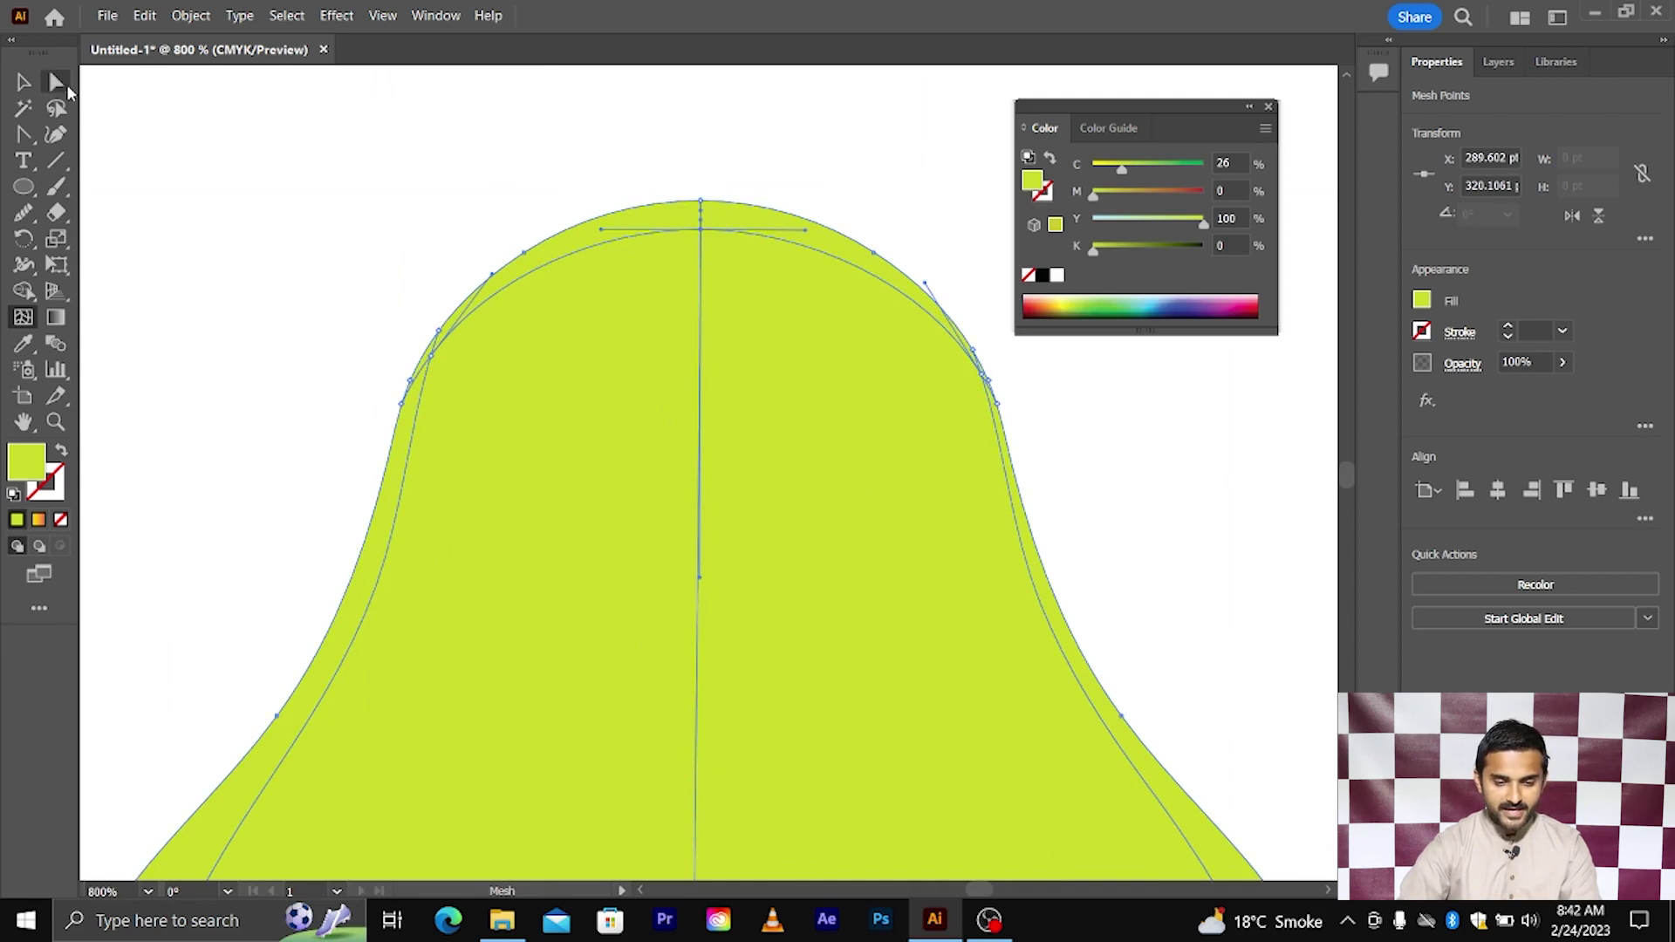
# - Switch to Direct Selection and clear the mesh point selection
pyautogui.click(57, 81)
pyautogui.scroll(-3, 722, 363)
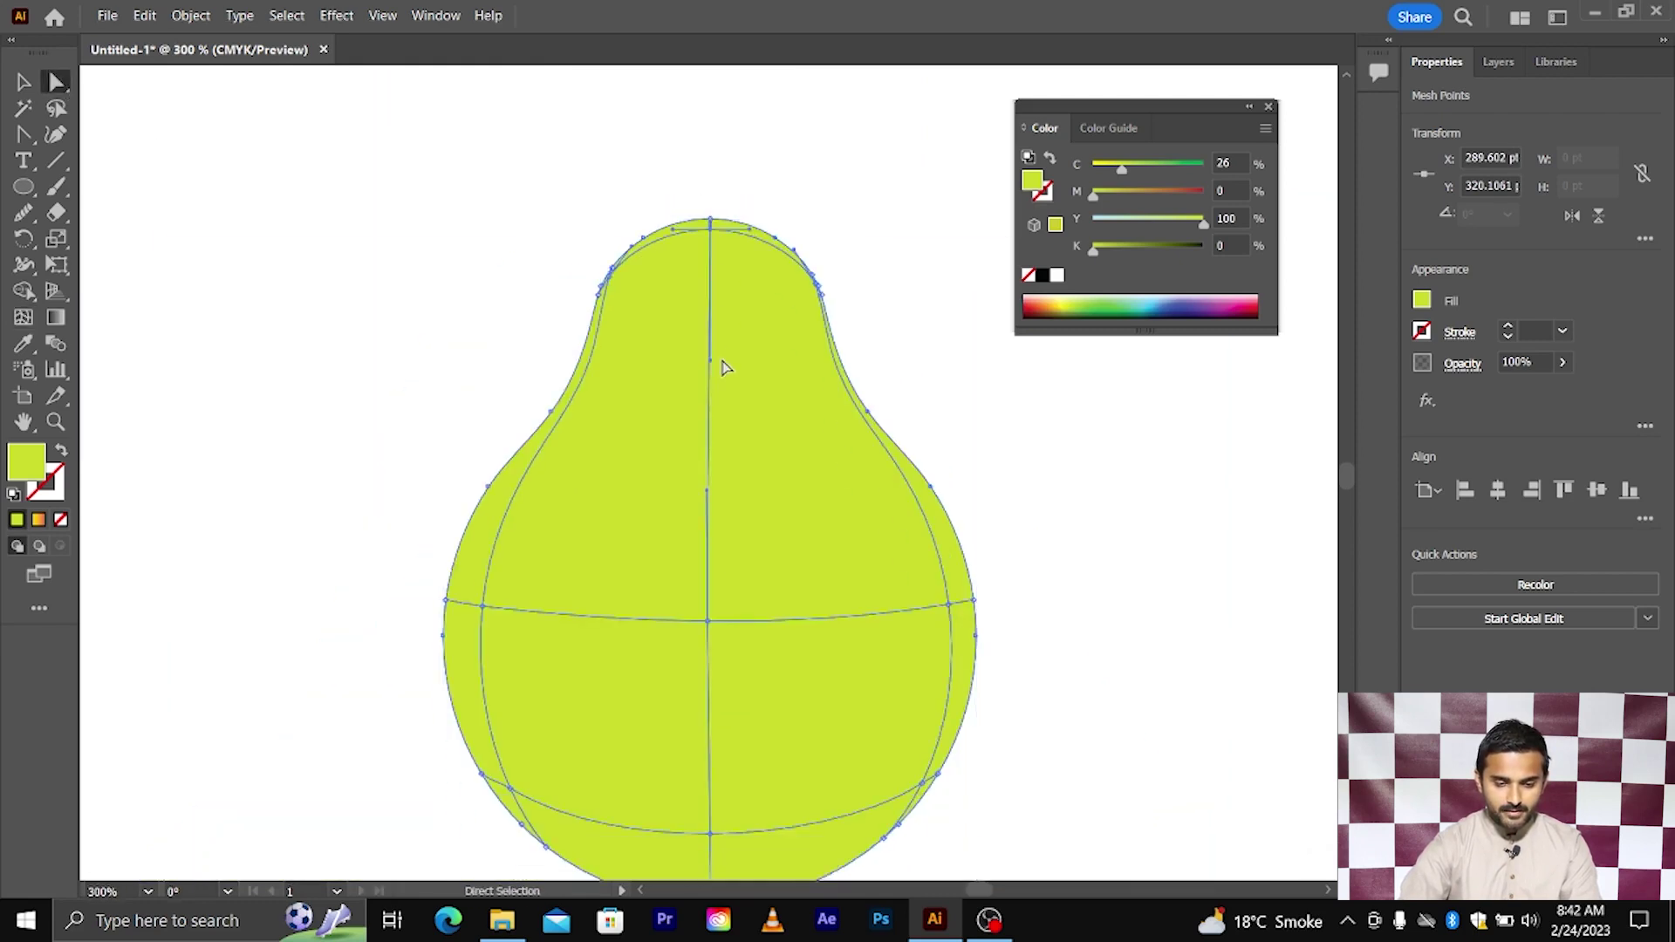
pyautogui.scroll(-3, 722, 366)
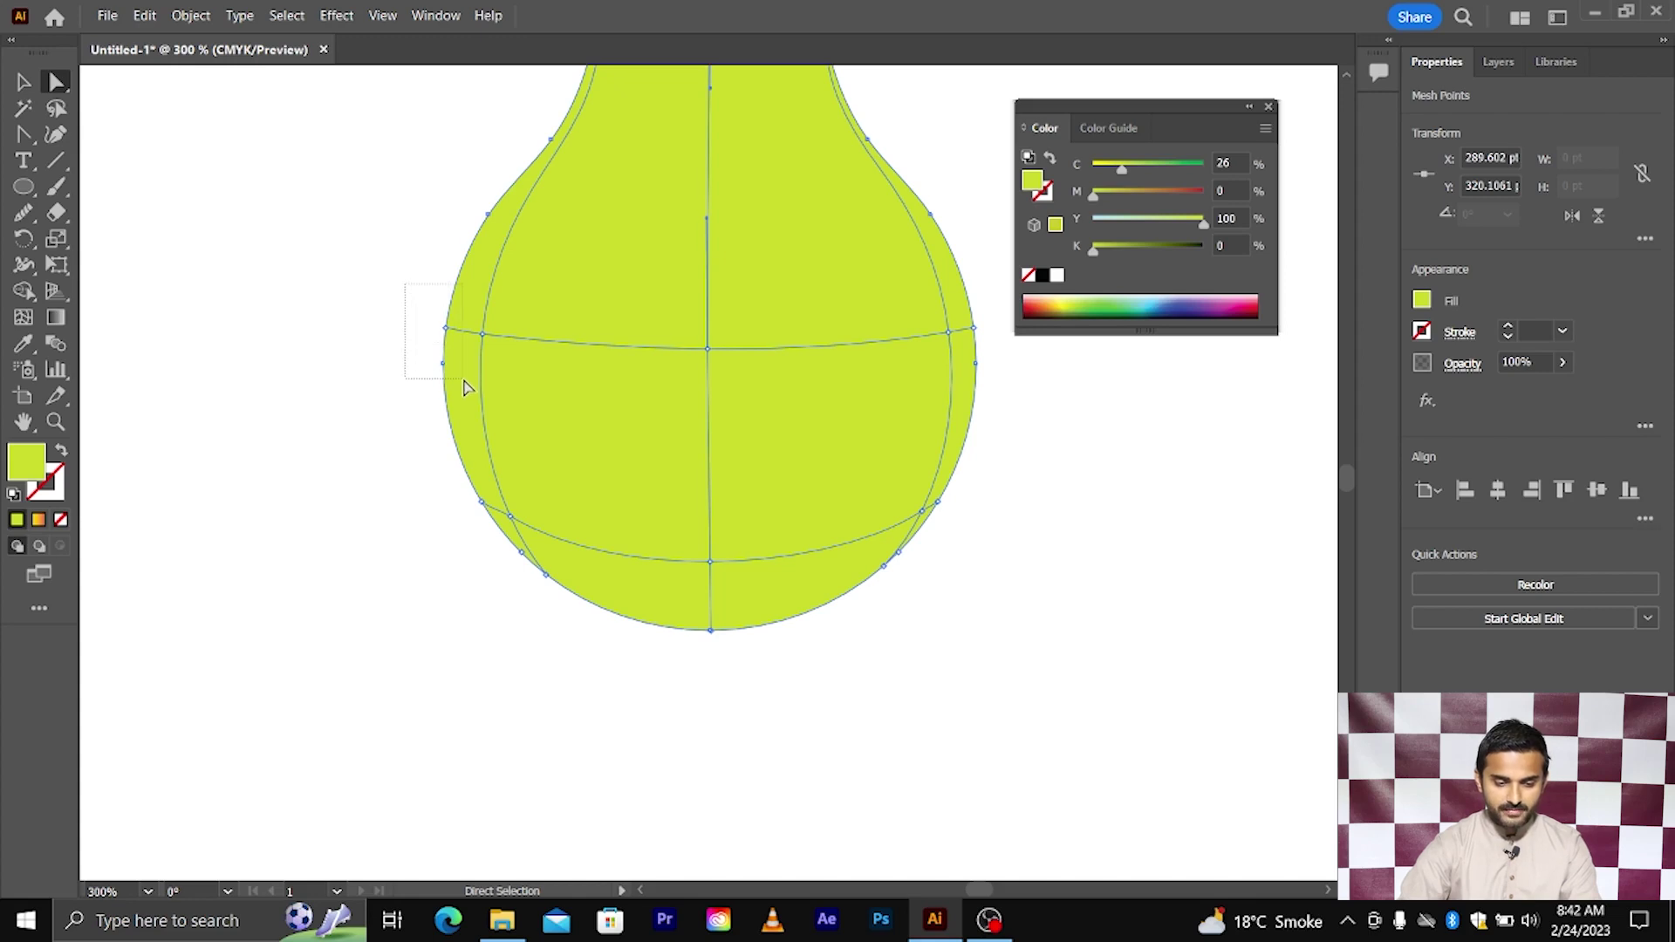
pyautogui.moveTo(465, 387); pyautogui.dragTo(464, 387)
pyautogui.scroll(-2, 382, 414)
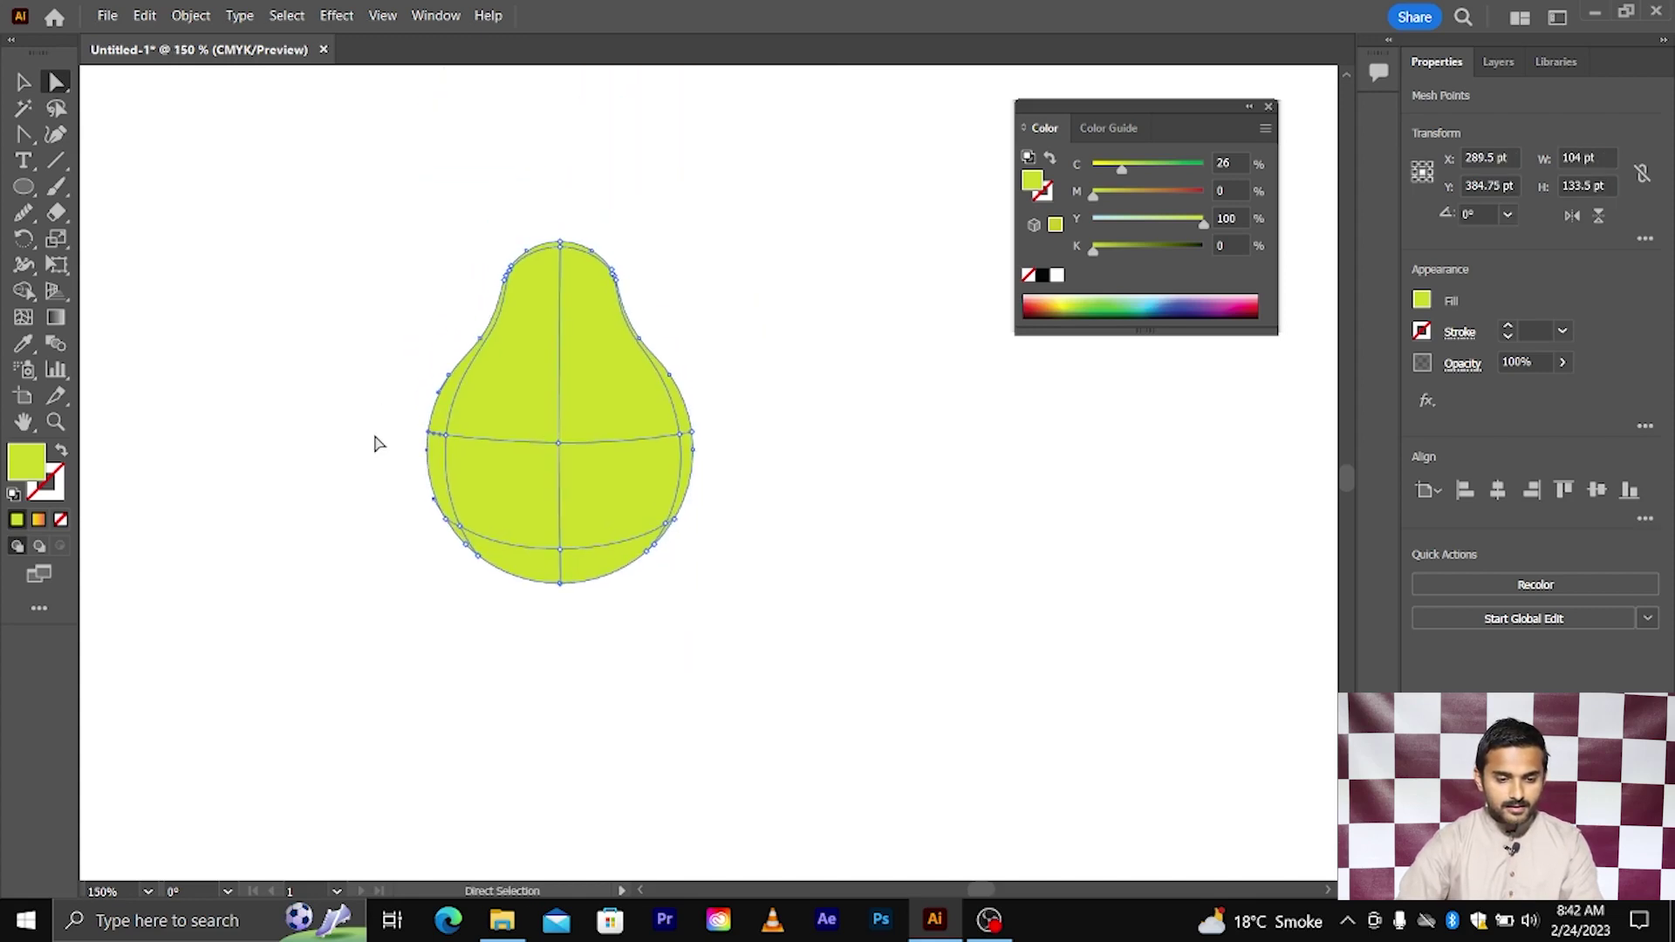
pyautogui.click(368, 405)
pyautogui.scroll(2, 367, 401)
# - Select the pear mesh and nudge the upper-left shoulder mesh anchor
pyautogui.click(24, 81)
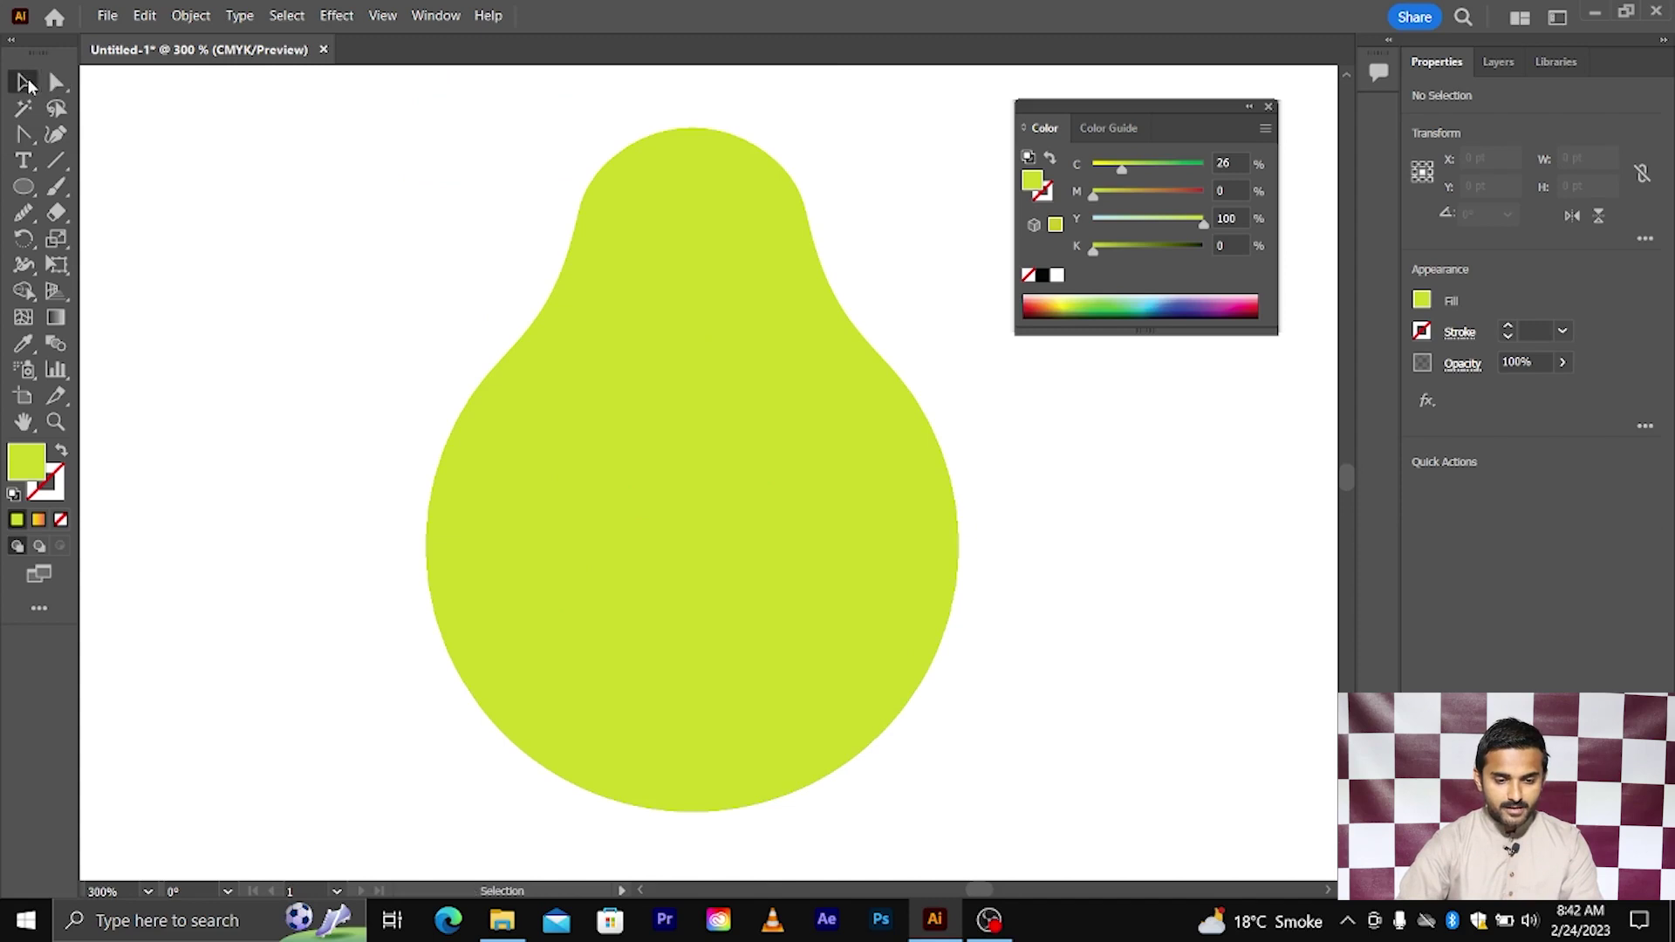
pyautogui.click(597, 373)
pyautogui.scroll(2, 693, 130)
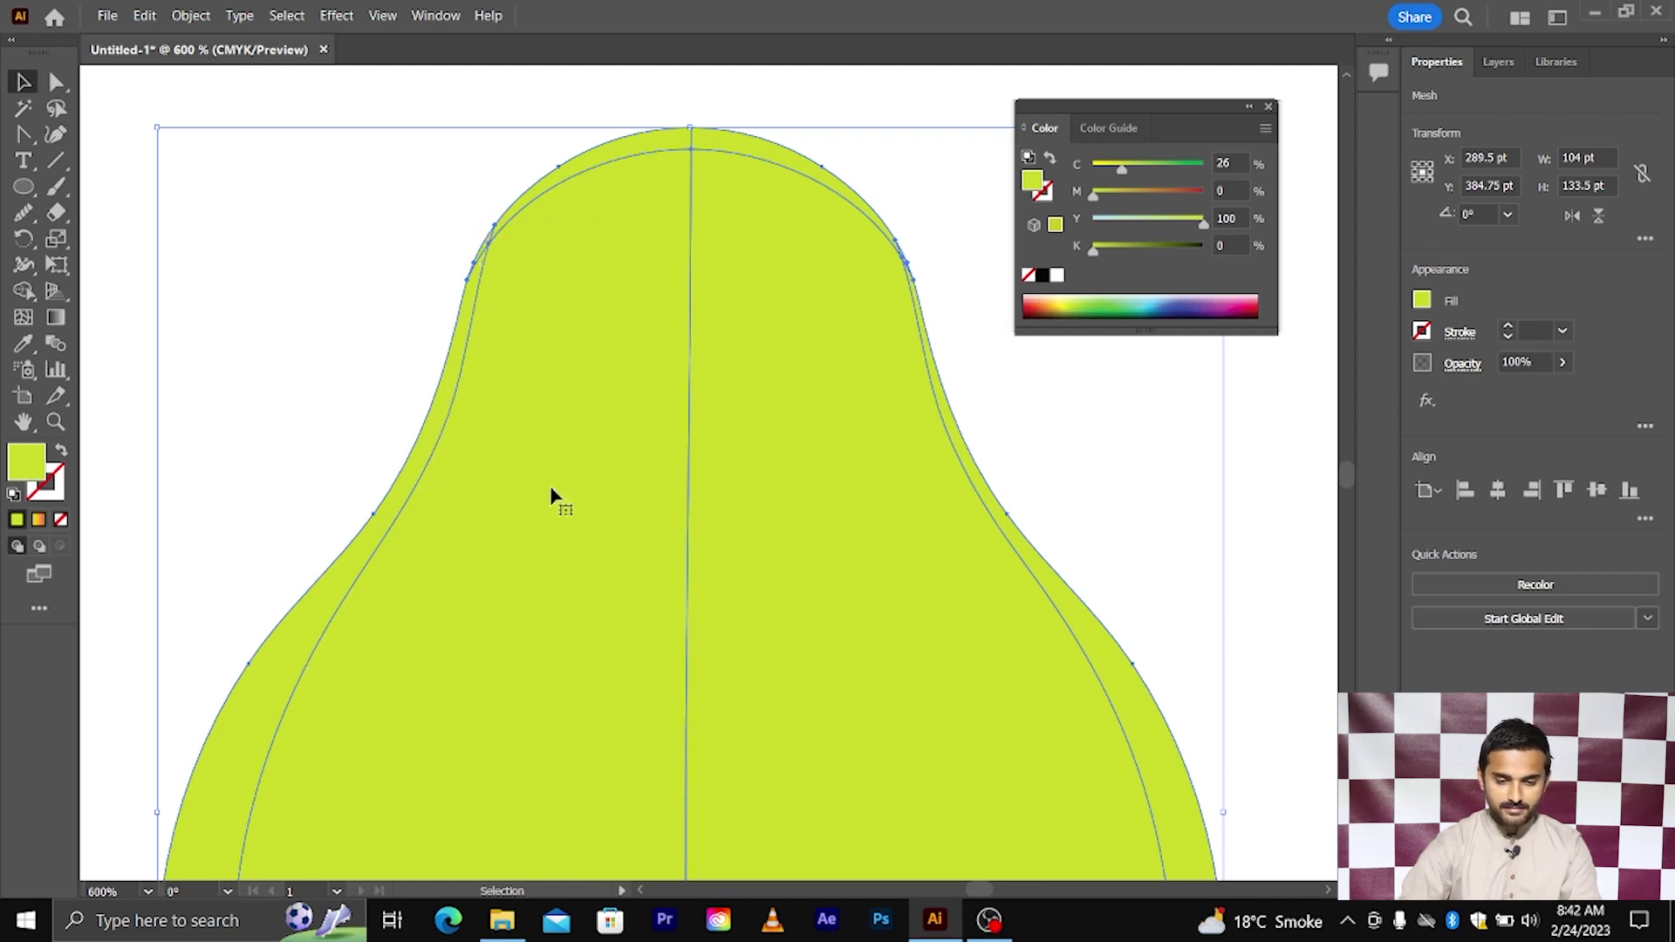
pyautogui.click(58, 82)
pyautogui.keyDown('alt'); pyautogui.scroll(1, 471, 227); pyautogui.keyUp('alt')
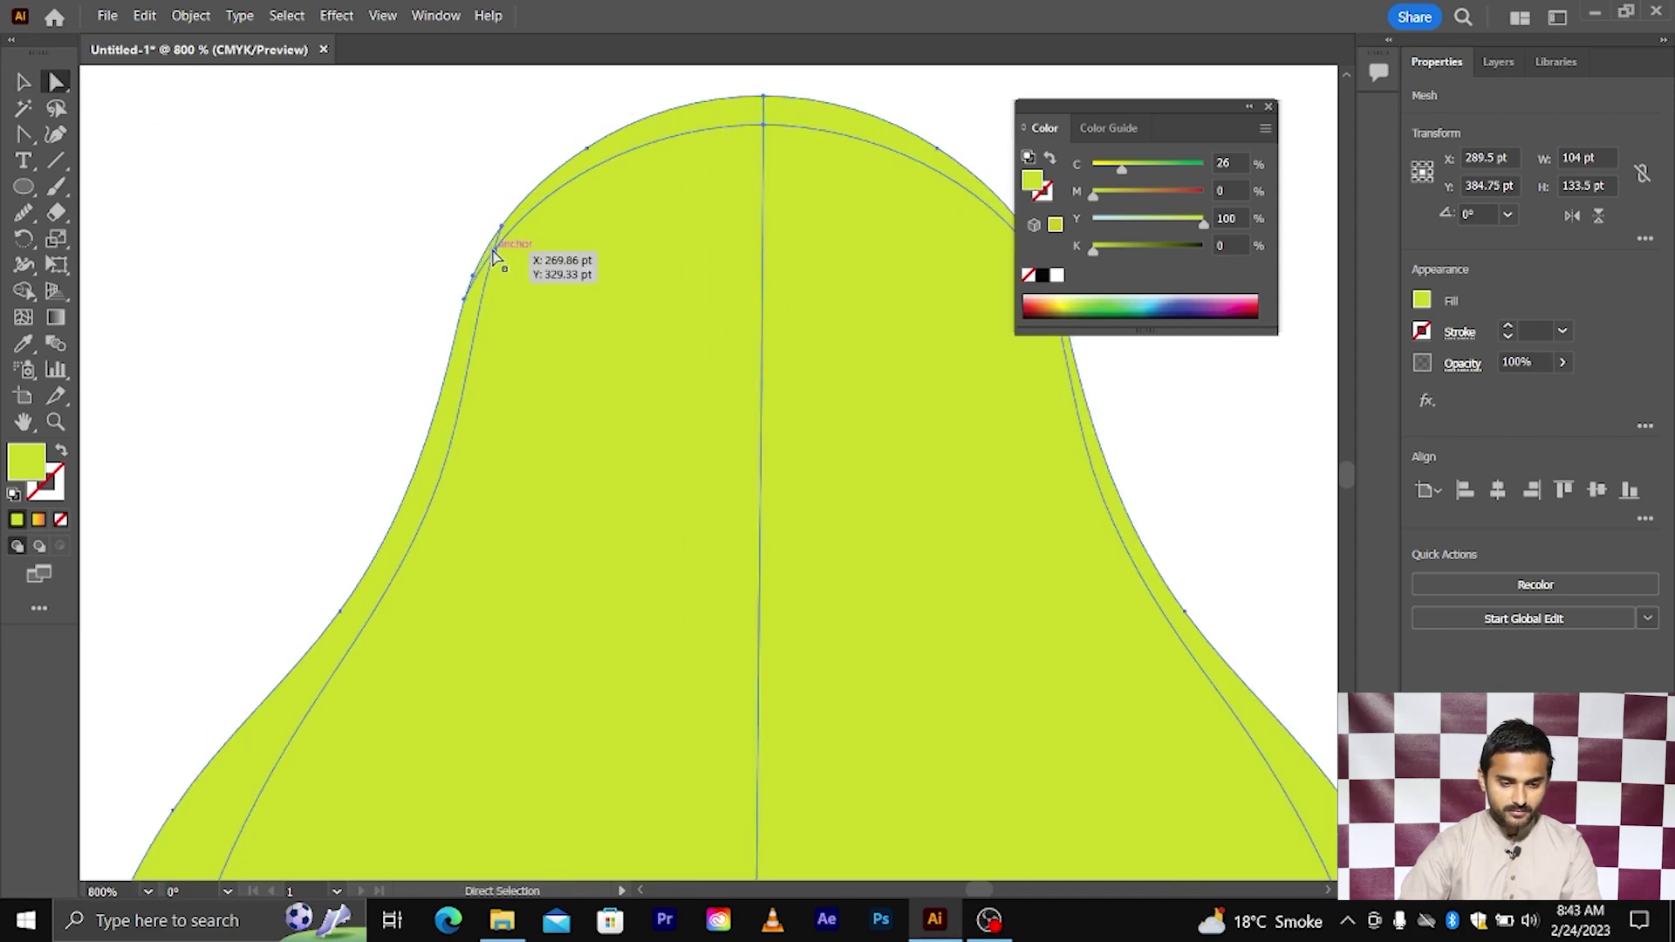
pyautogui.moveTo(494, 253); pyautogui.dragTo(506, 262)
pyautogui.keyDown('alt'); pyautogui.scroll(-1, 509, 261); pyautogui.keyUp('alt')
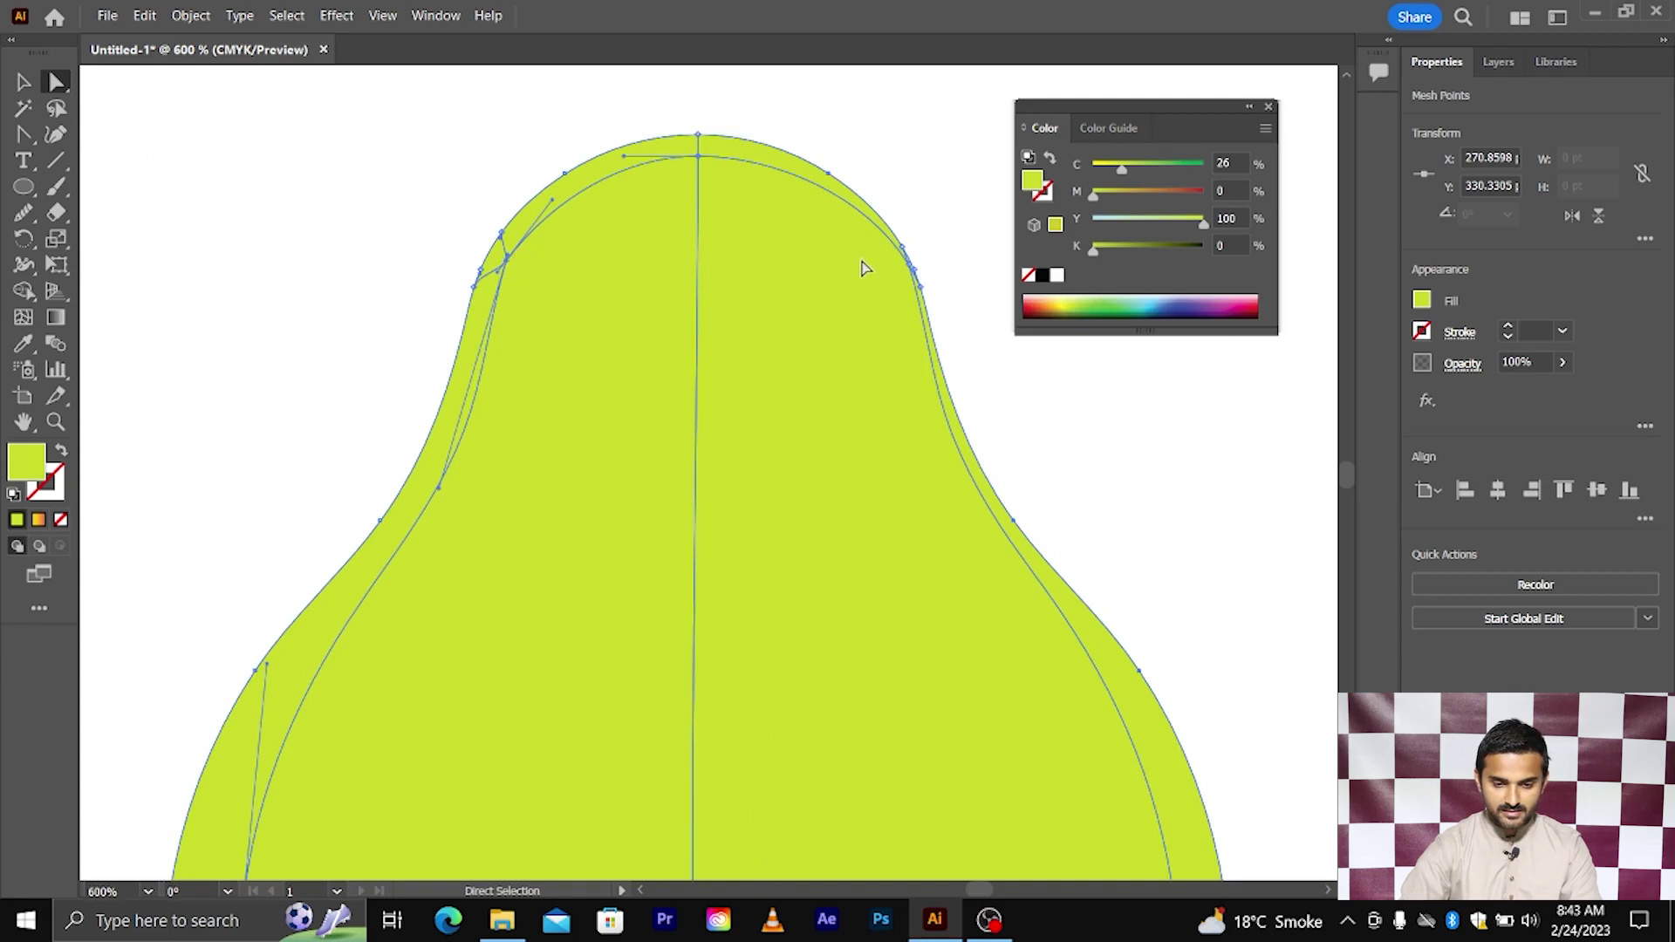
# - Nudge the right-shoulder mesh anchor slightly left
pyautogui.click(901, 272)
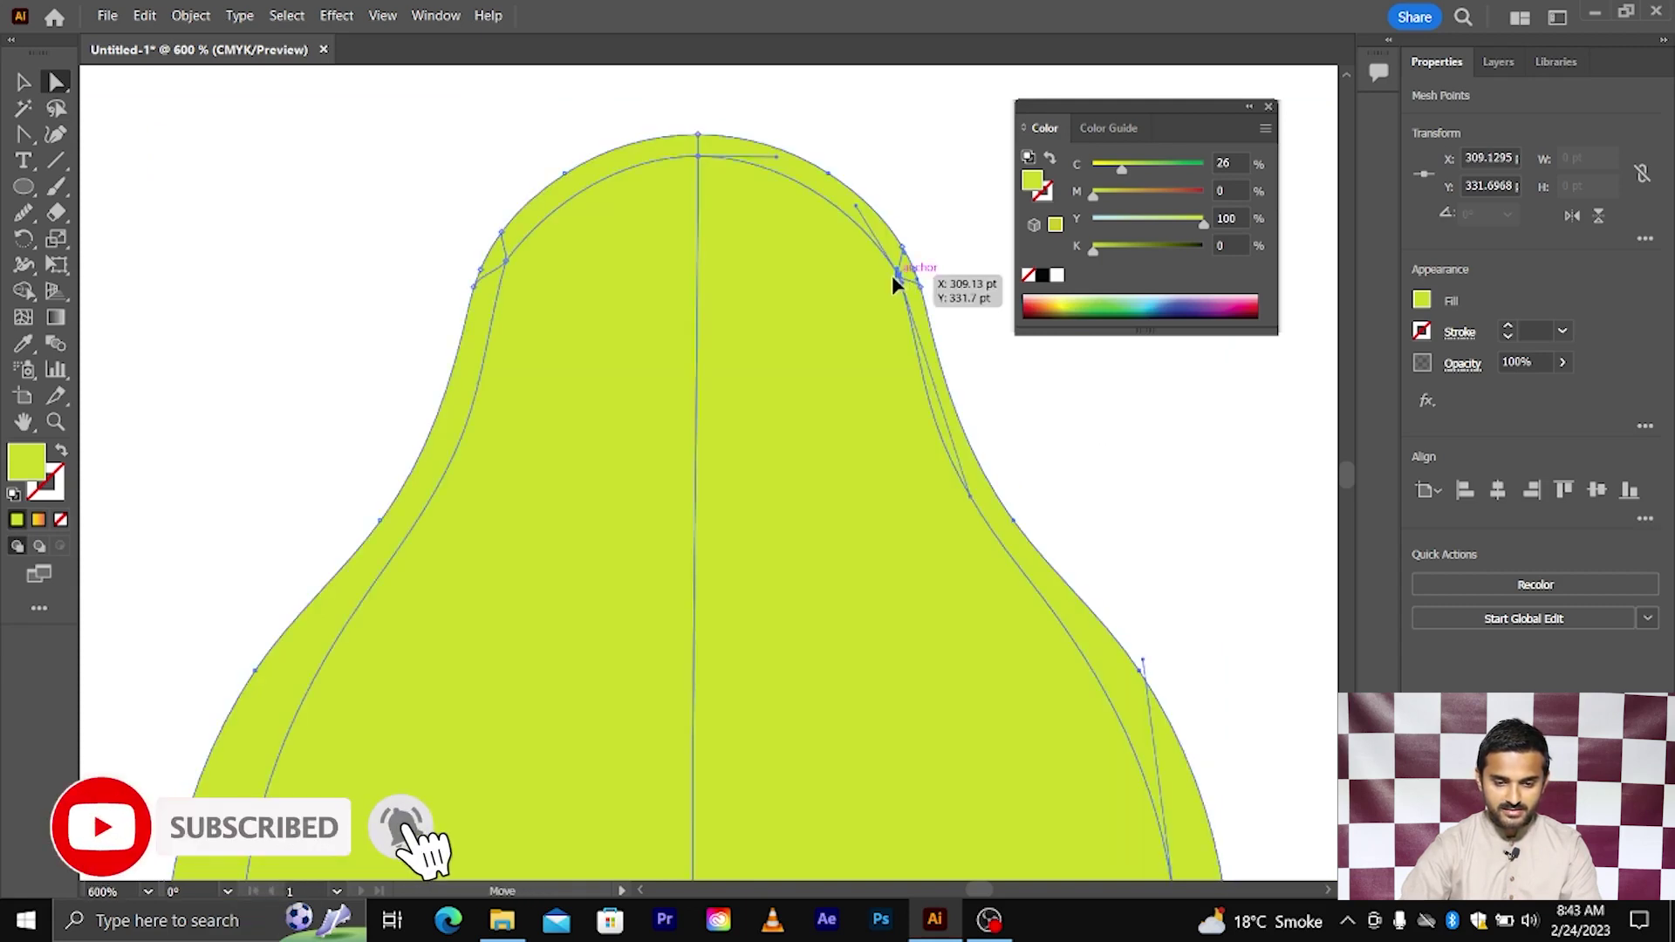
pyautogui.moveTo(899, 275); pyautogui.dragTo(891, 281)
pyautogui.keyDown('alt'); pyautogui.scroll(-2, 891, 281); pyautogui.keyUp('alt')
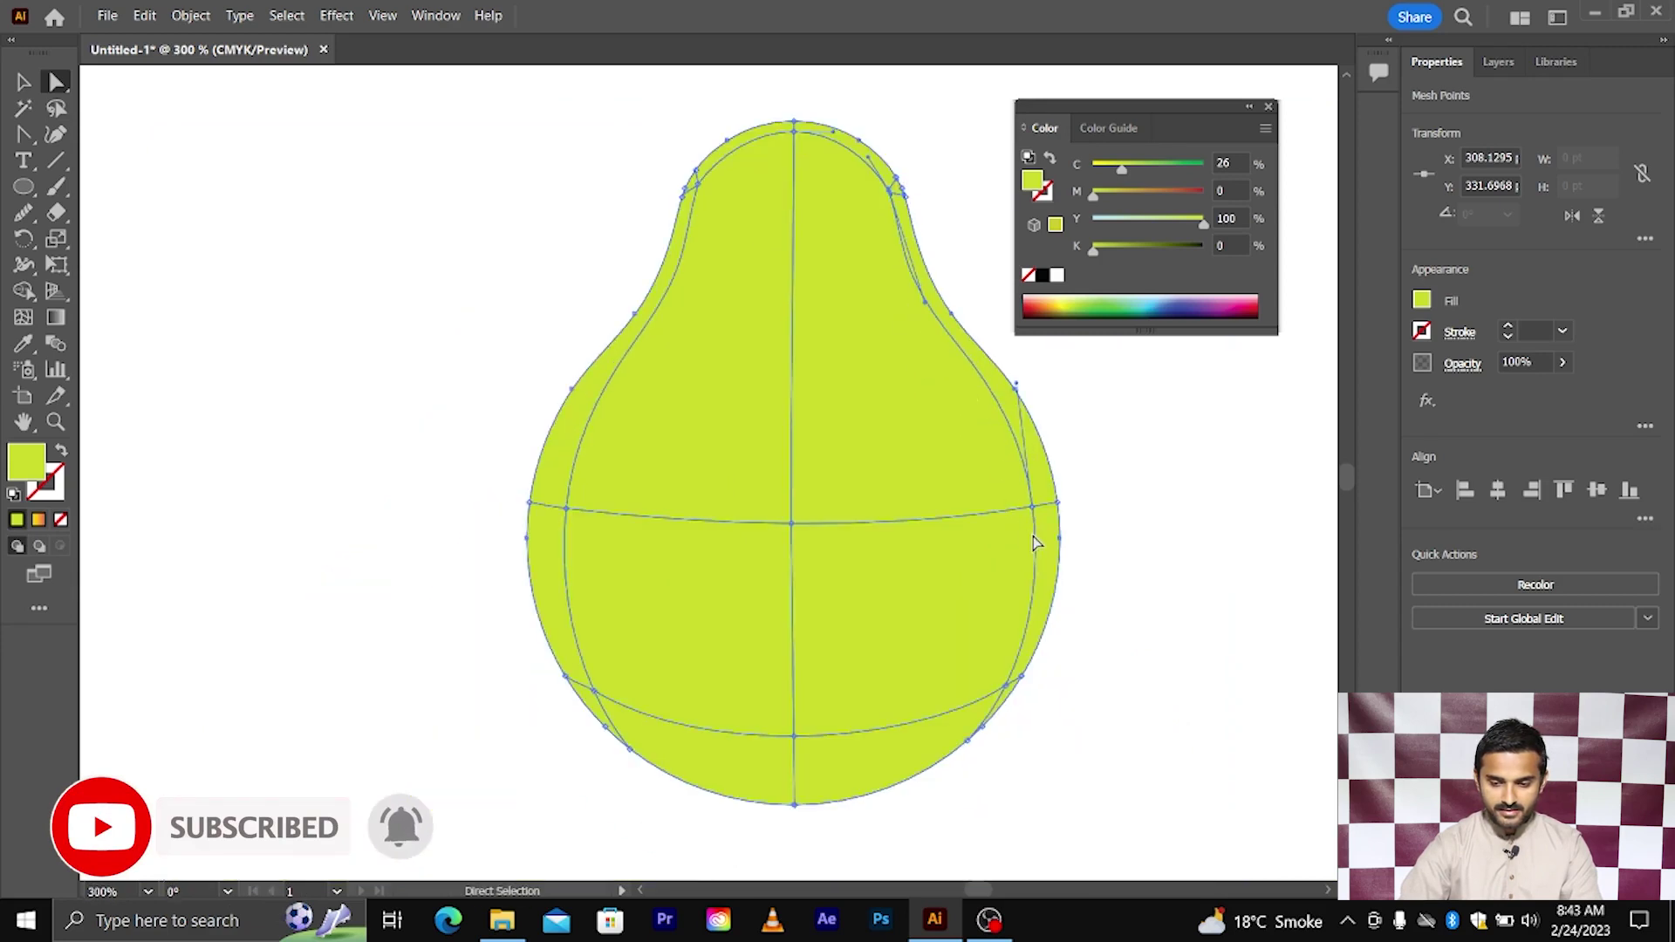
pyautogui.scroll(-2, 1036, 521)
pyautogui.keyDown('alt'); pyautogui.scroll(3, 1003, 541); pyautogui.keyUp('alt')
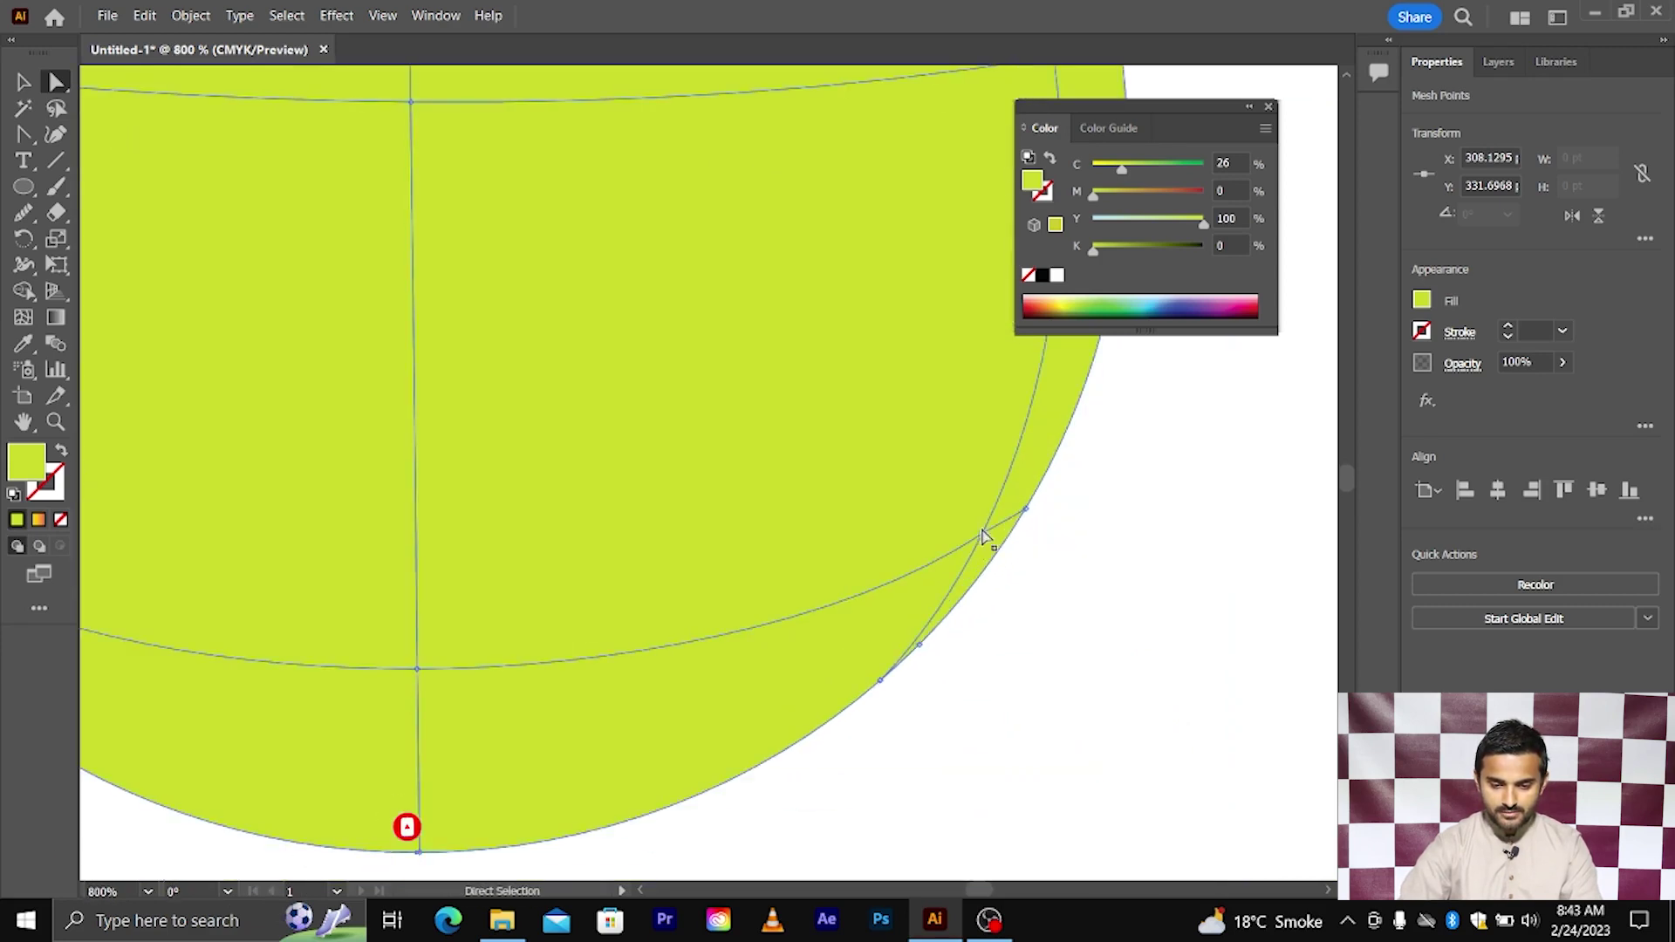
# - Shift the lower-right edge anchors left and the lower-left mesh point right
pyautogui.moveTo(980, 539); pyautogui.dragTo(968, 527)
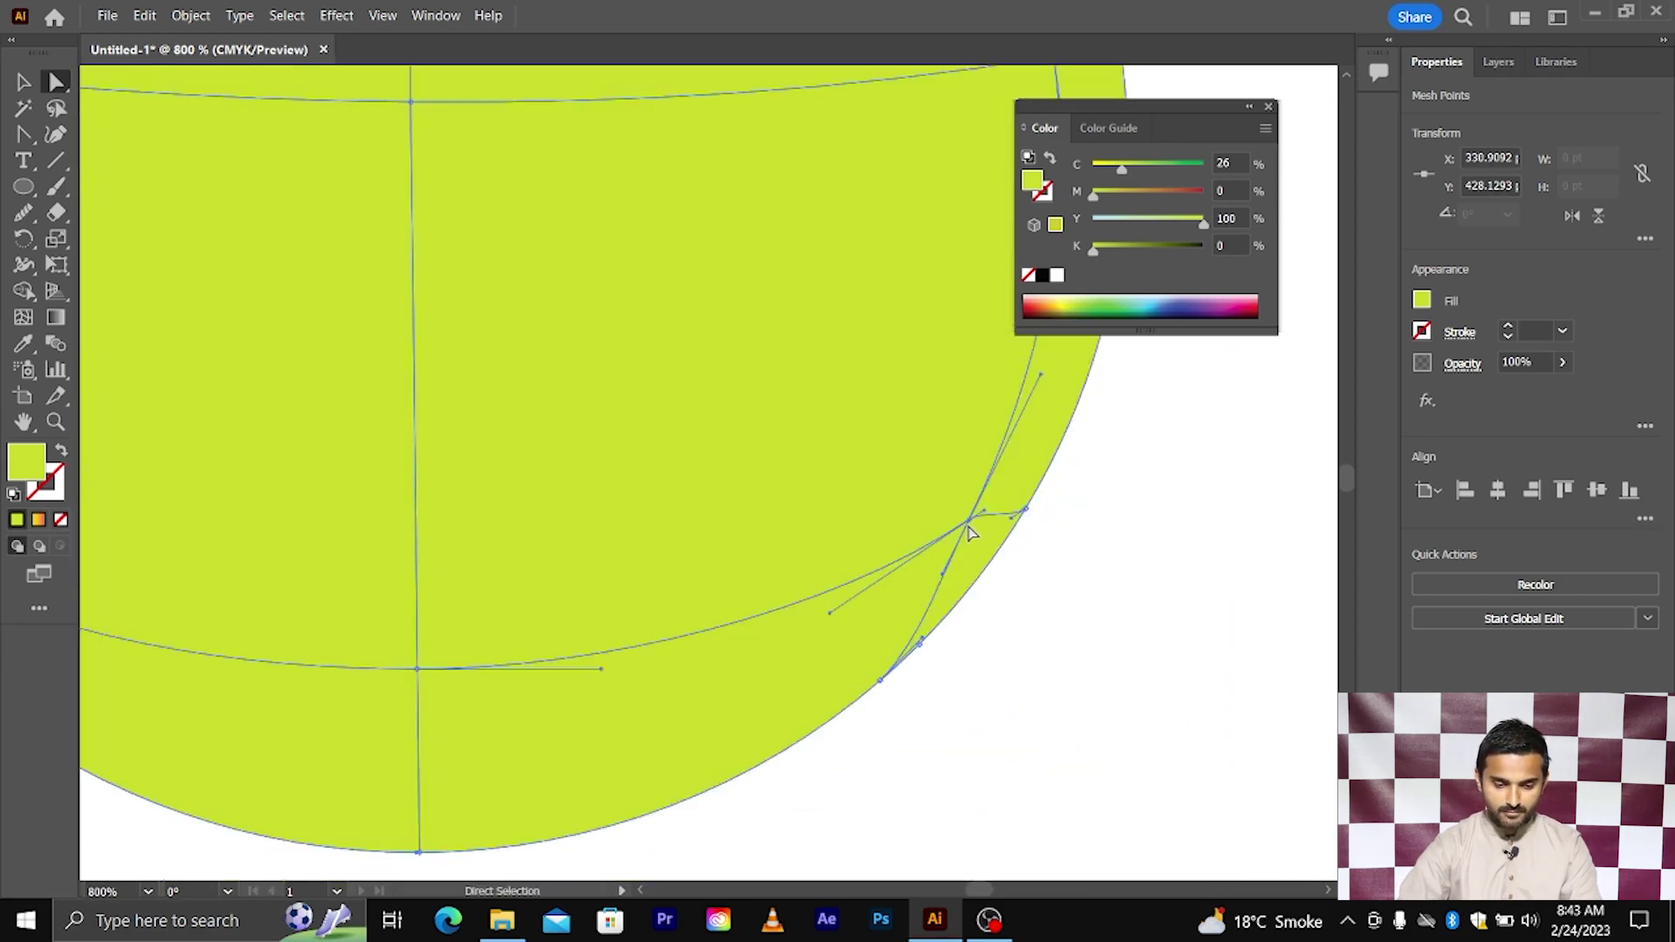
pyautogui.scroll(-2, 710, 634)
pyautogui.keyDown('alt'); pyautogui.scroll(-3, 698, 654); pyautogui.keyUp('alt')
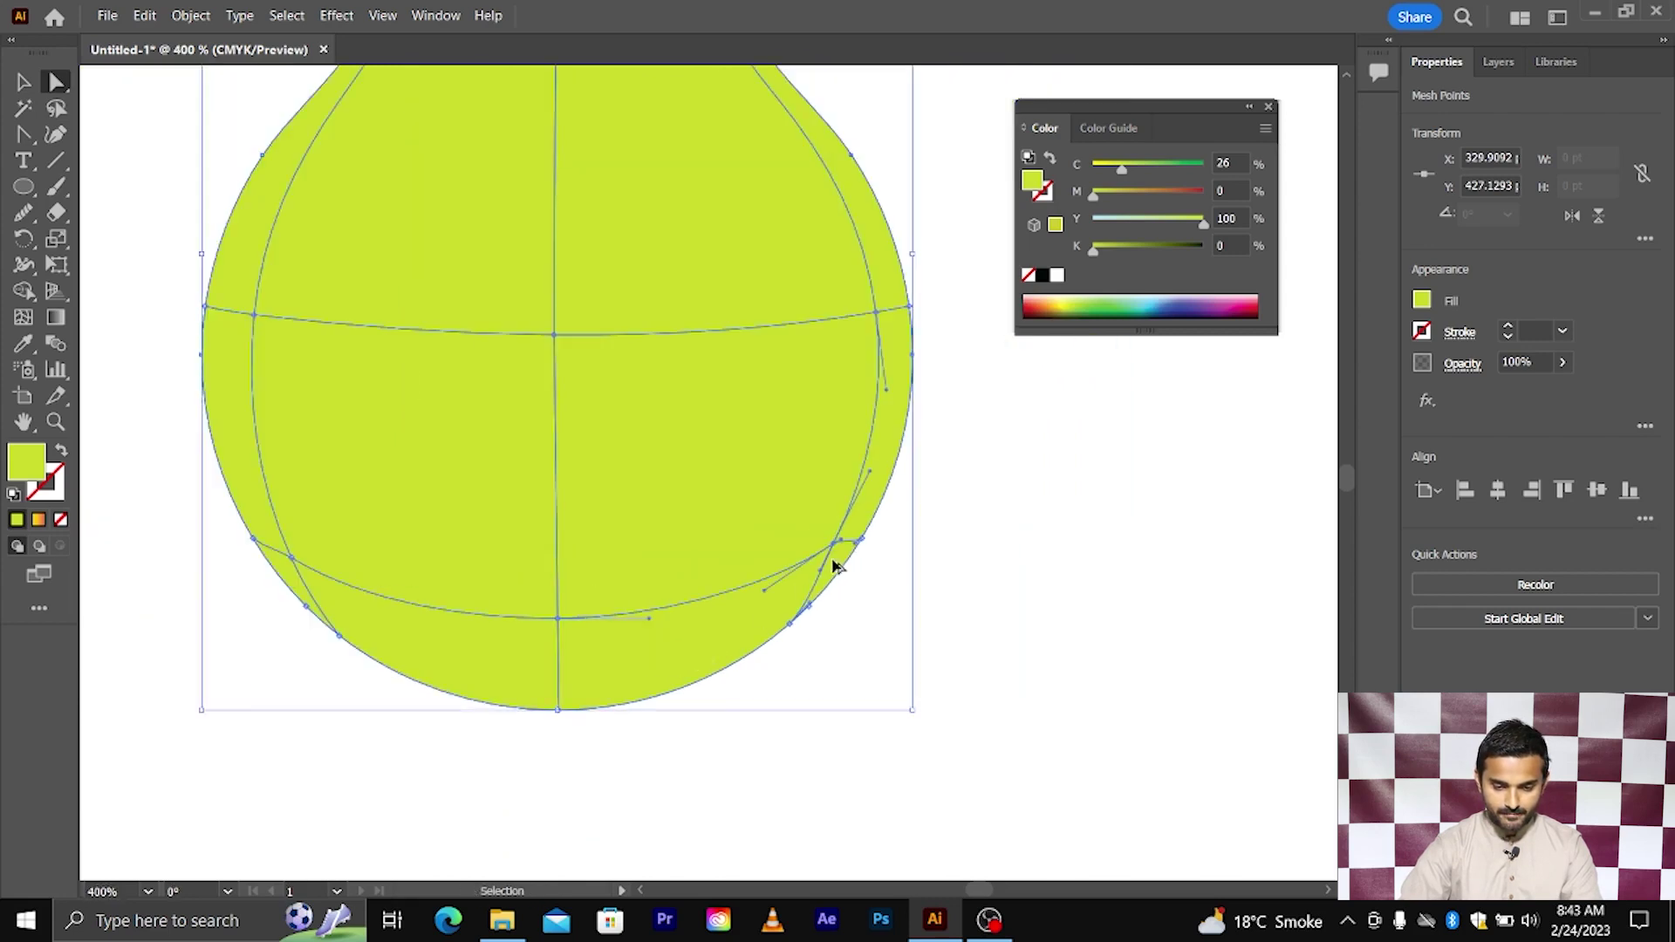
pyautogui.keyDown('alt'); pyautogui.scroll(3, 834, 559); pyautogui.keyUp('alt')
pyautogui.moveTo(842, 537); pyautogui.dragTo(828, 537)
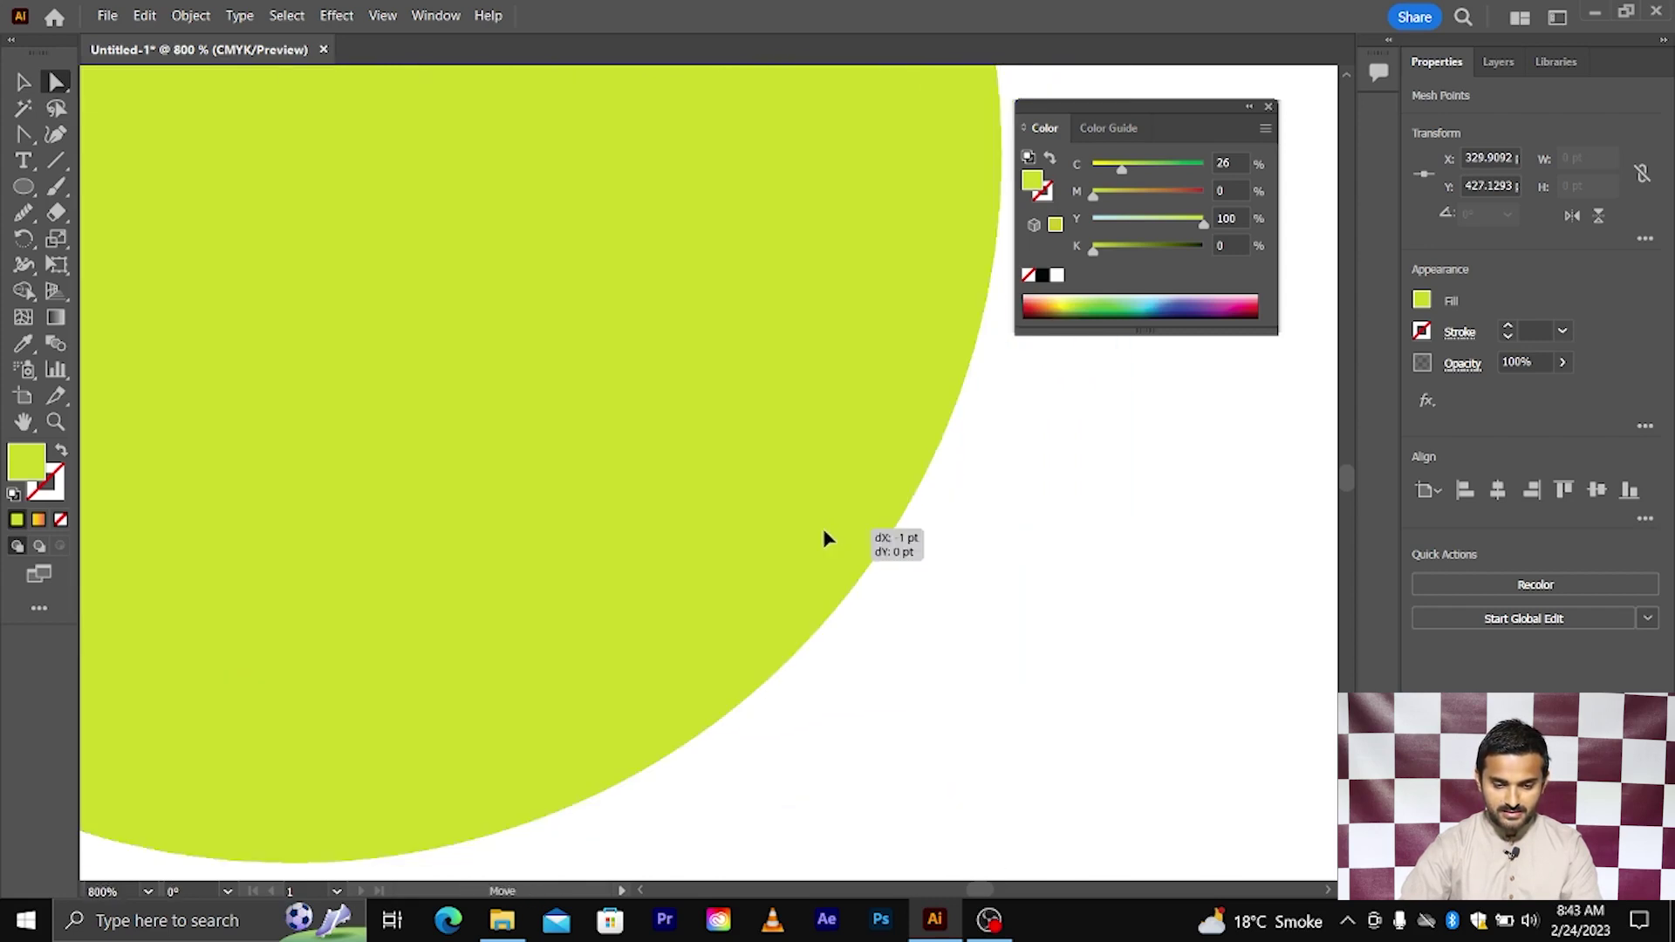
pyautogui.keyDown('alt'); pyautogui.scroll(-3, 817, 537); pyautogui.keyUp('alt')
pyautogui.keyDown('alt'); pyautogui.scroll(2, 628, 572); pyautogui.keyUp('alt')
pyautogui.keyDown('alt'); pyautogui.scroll(1, 607, 575); pyautogui.keyUp('alt')
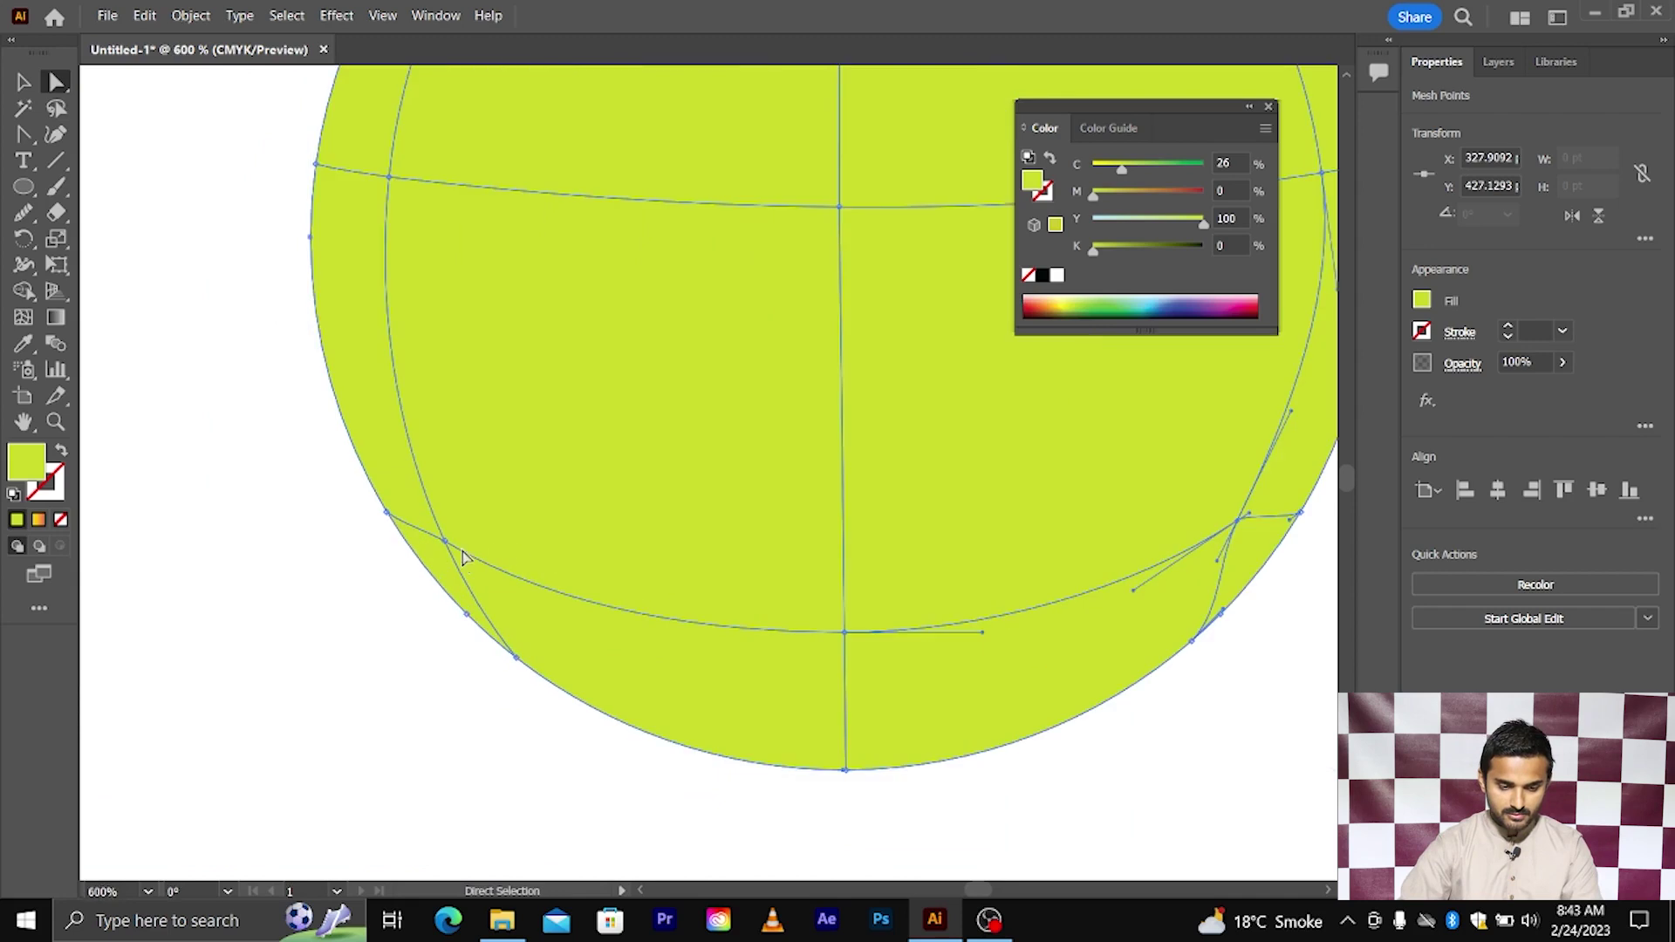
pyautogui.moveTo(453, 540); pyautogui.dragTo(476, 545)
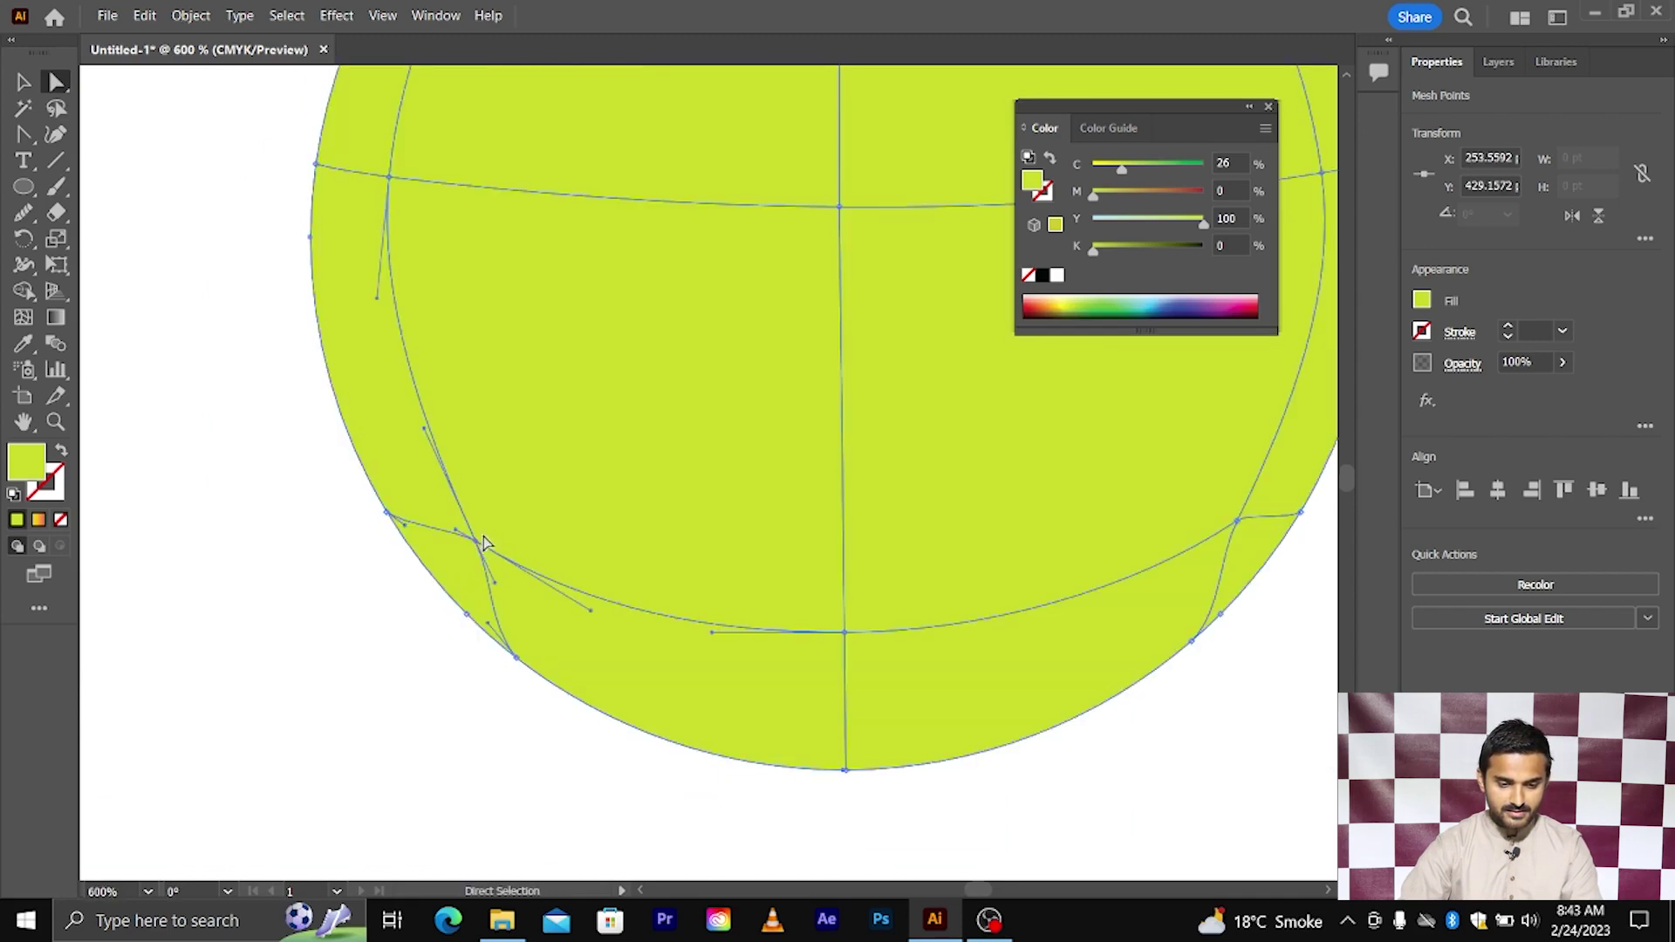
pyautogui.keyDown('alt'); pyautogui.scroll(-2, 479, 550); pyautogui.keyUp('alt')
pyautogui.scroll(1, 486, 514)
pyautogui.scroll(1, 486, 509)
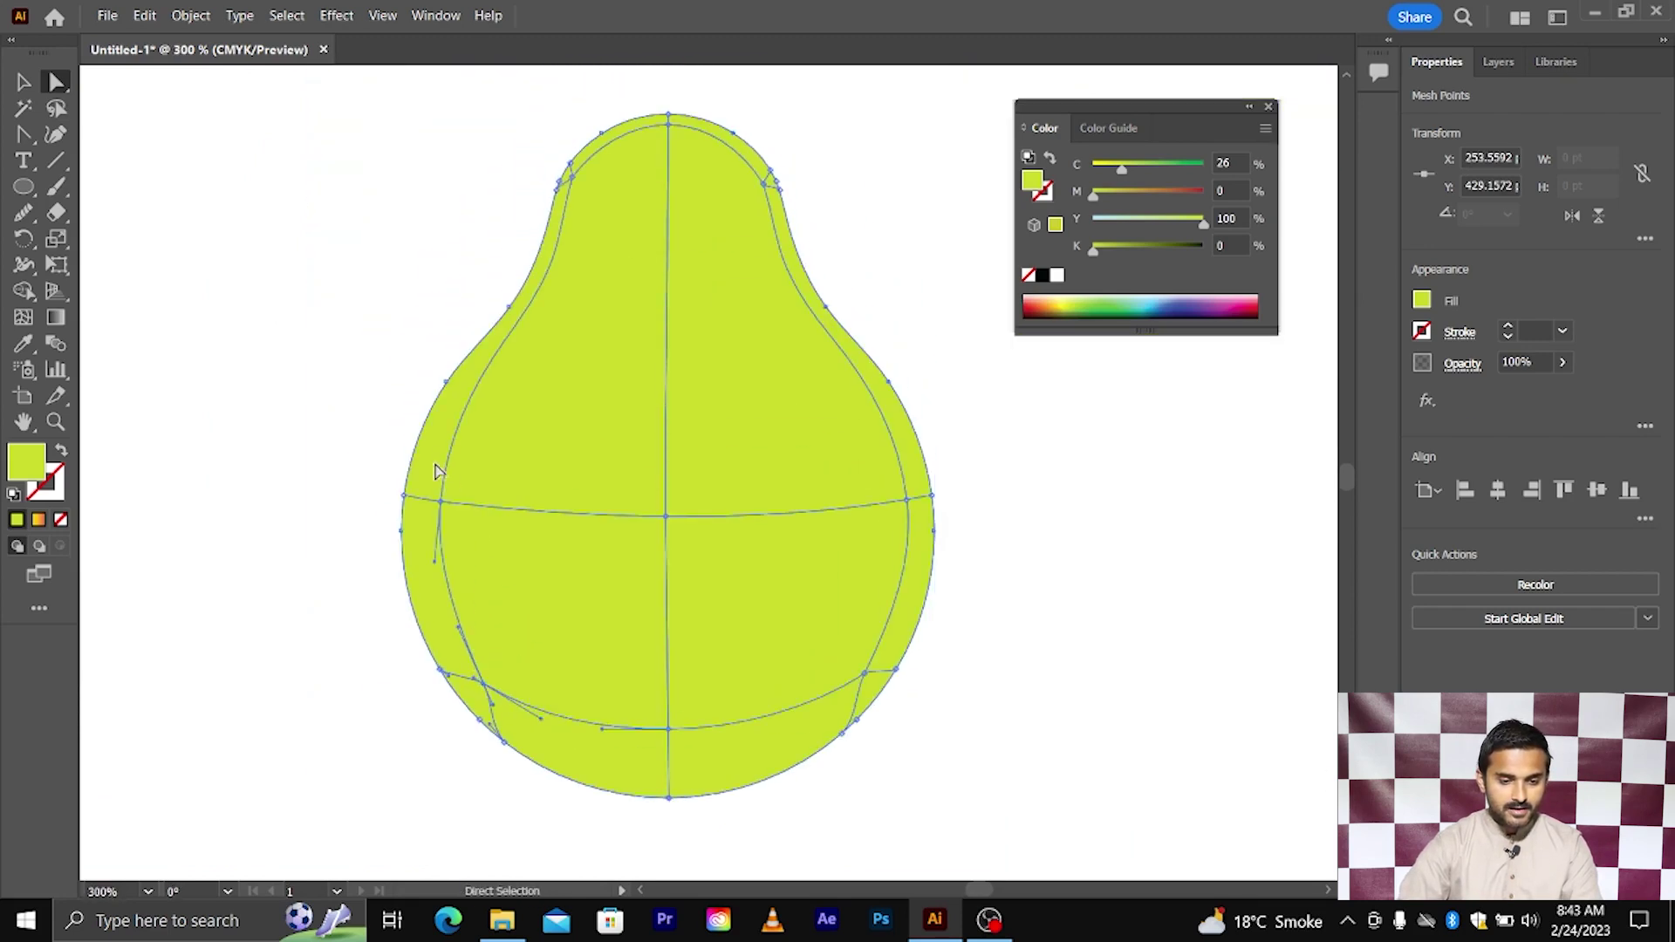
# - Reselect the pear mesh and select the anchors on its left and upper-left edges
pyautogui.click(400, 269)
pyautogui.scroll(-1, 401, 270)
pyautogui.click(579, 464)
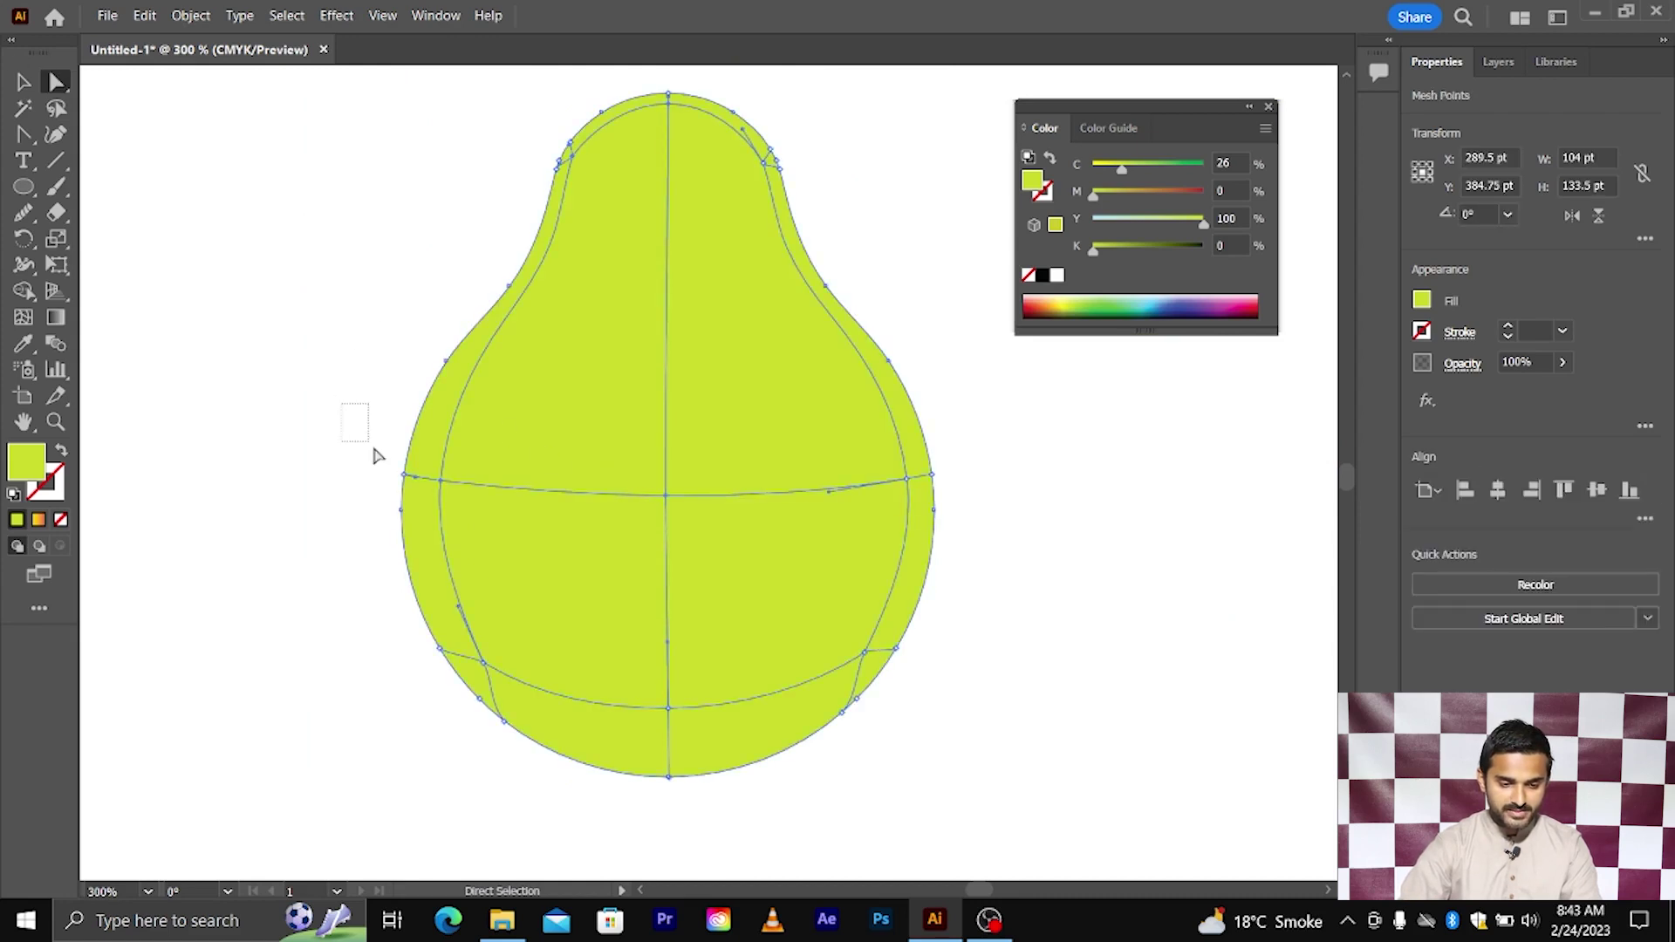
pyautogui.moveTo(375, 454); pyautogui.dragTo(428, 541)
pyautogui.moveTo(410, 302); pyautogui.dragTo(461, 393)
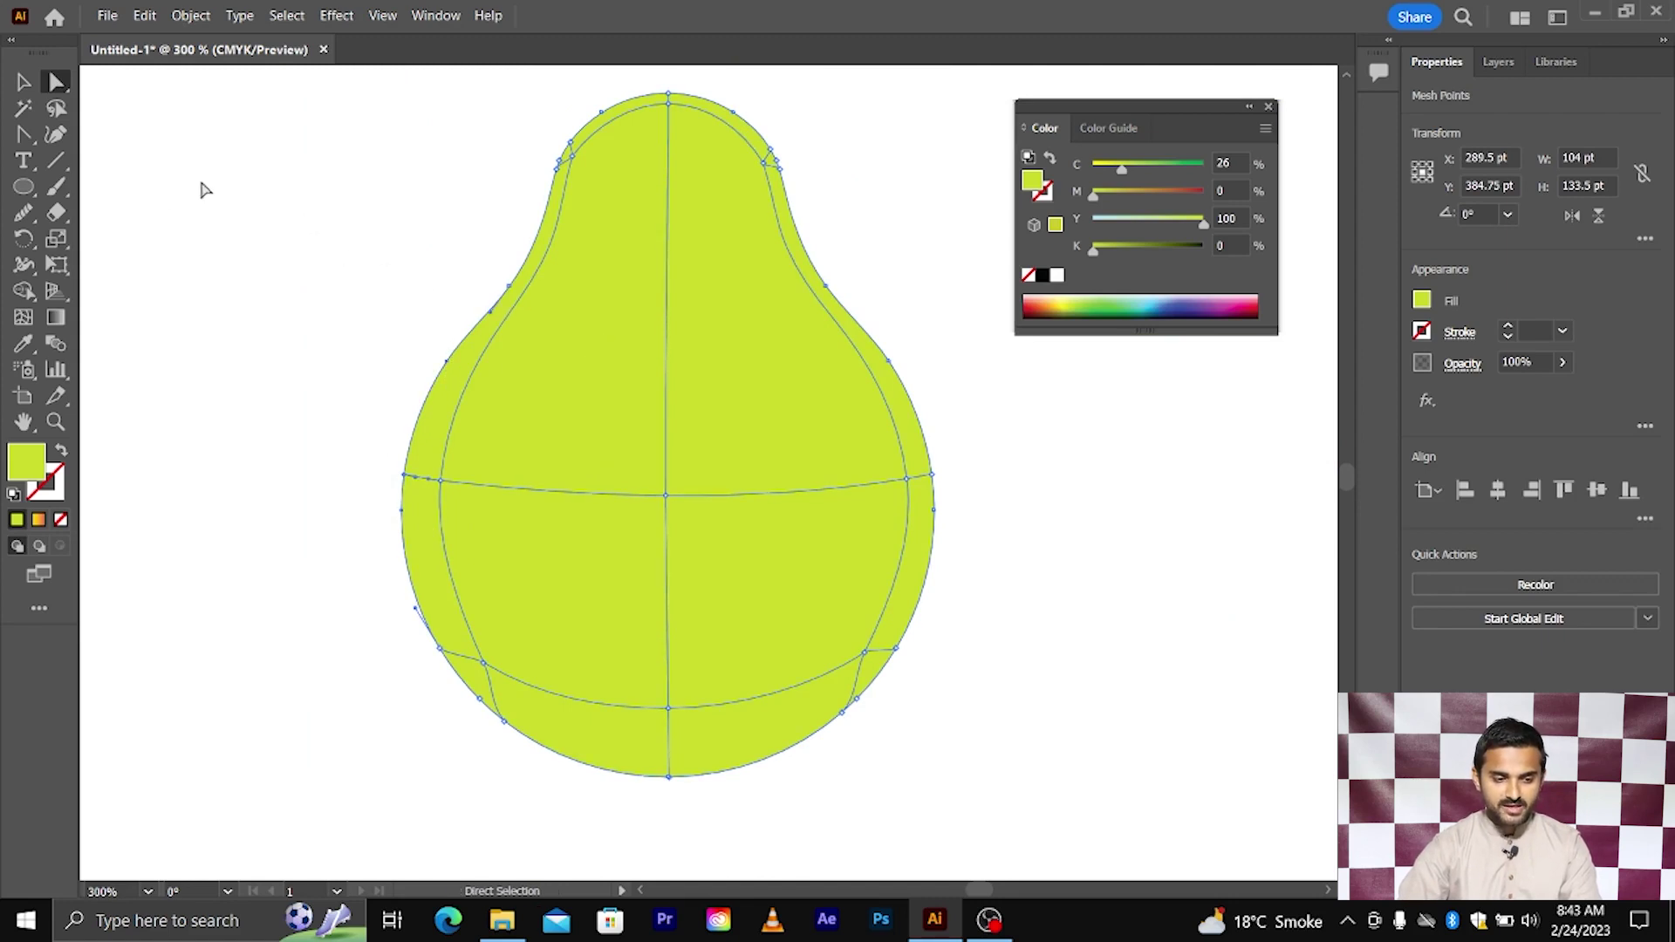
# - Lasso-select the mesh points around the pear's top
pyautogui.click(57, 109)
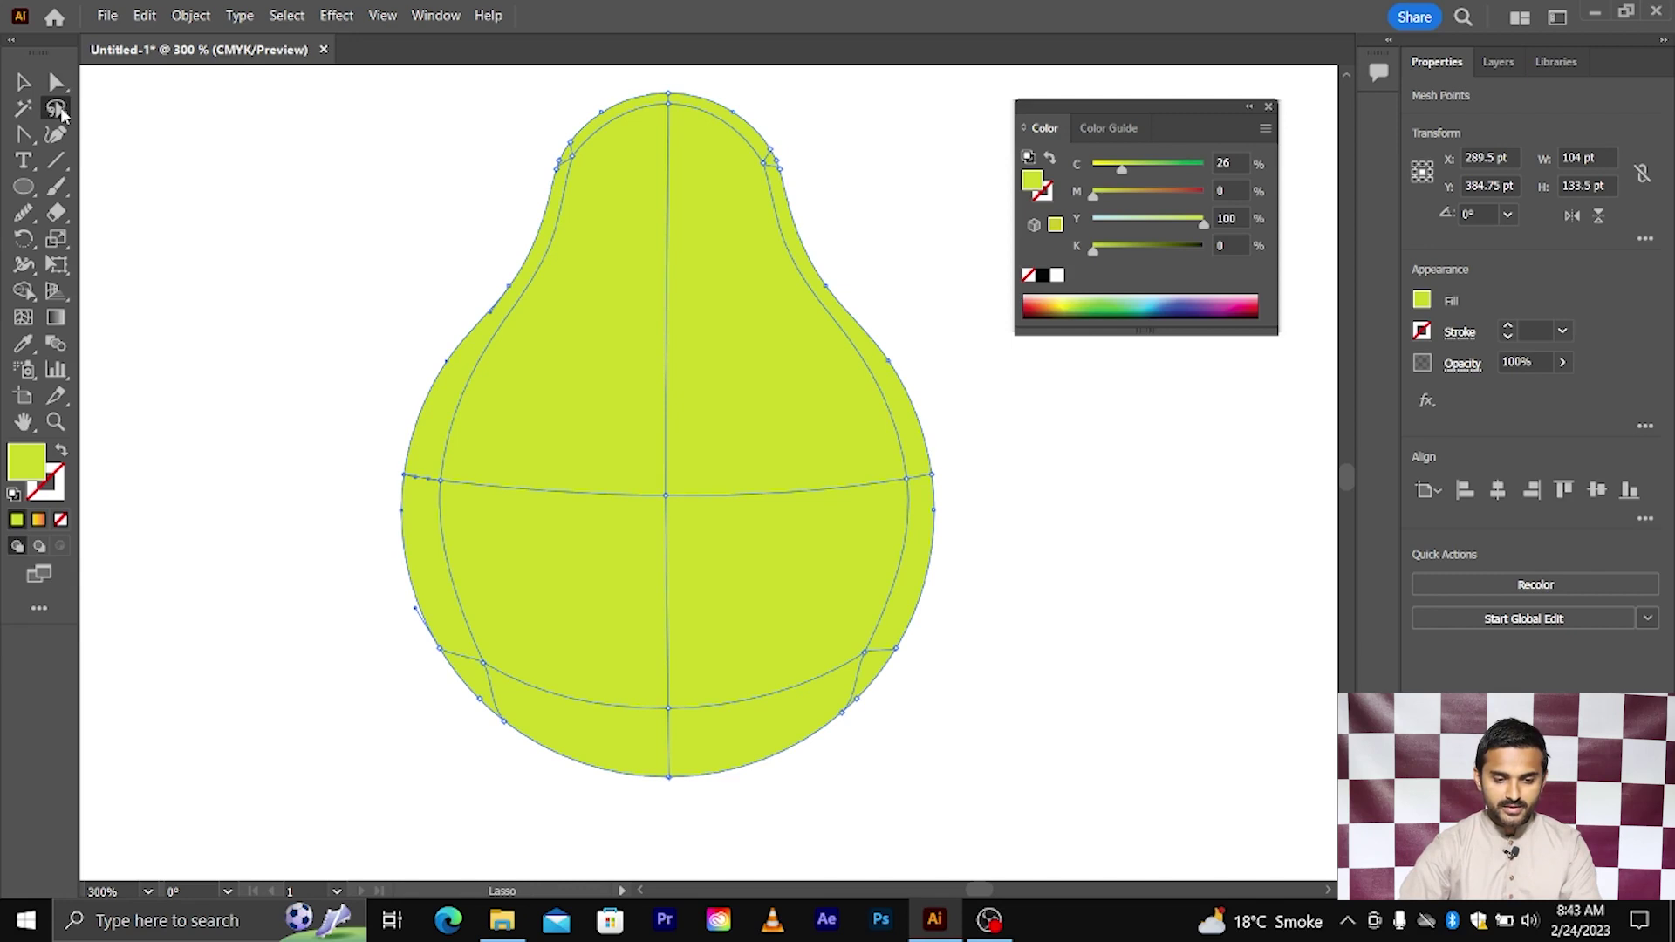
pyautogui.scroll(-2, 305, 212)
pyautogui.scroll(2, 682, 366)
pyautogui.keyDown('alt'); pyautogui.scroll(1, 682, 272); pyautogui.keyUp('alt')
pyautogui.keyDown('alt'); pyautogui.scroll(1, 623, 205); pyautogui.keyUp('alt')
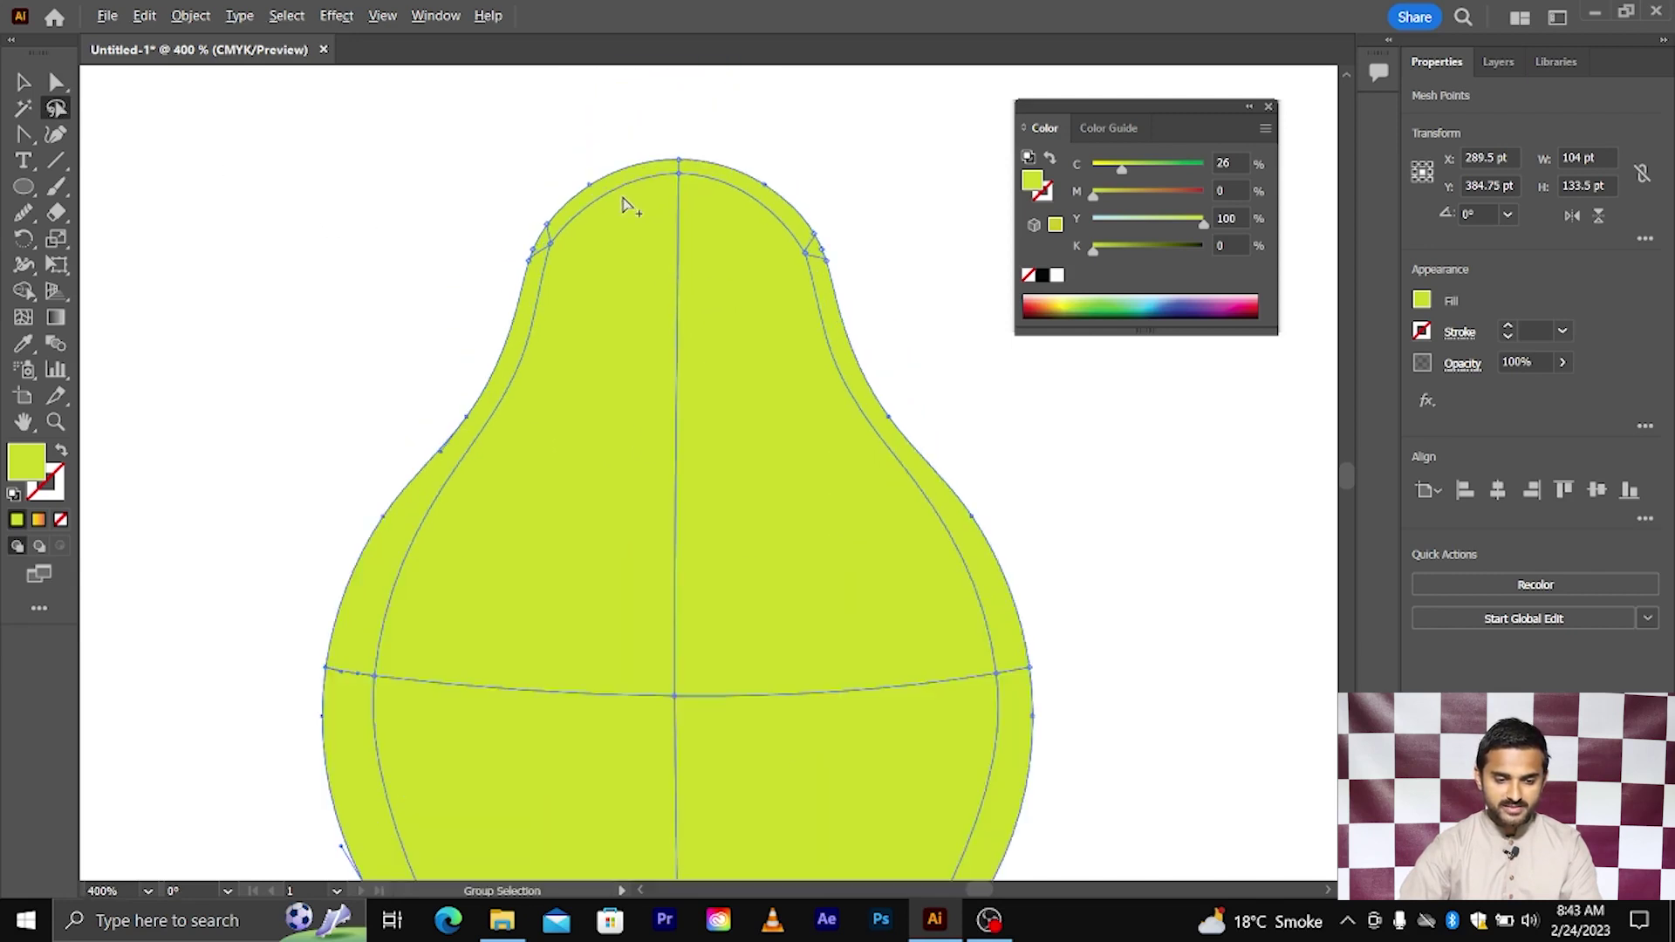
pyautogui.keyDown('alt'); pyautogui.scroll(1, 624, 205); pyautogui.keyUp('alt')
pyautogui.moveTo(516, 318)
pyautogui.mouseDown()
pyautogui.moveTo(476, 391)
pyautogui.moveTo(449, 328)
pyautogui.moveTo(563, 190)
pyautogui.moveTo(772, 170)
pyautogui.moveTo(972, 325)
pyautogui.moveTo(961, 419)
pyautogui.moveTo(918, 399)
pyautogui.mouseUp()
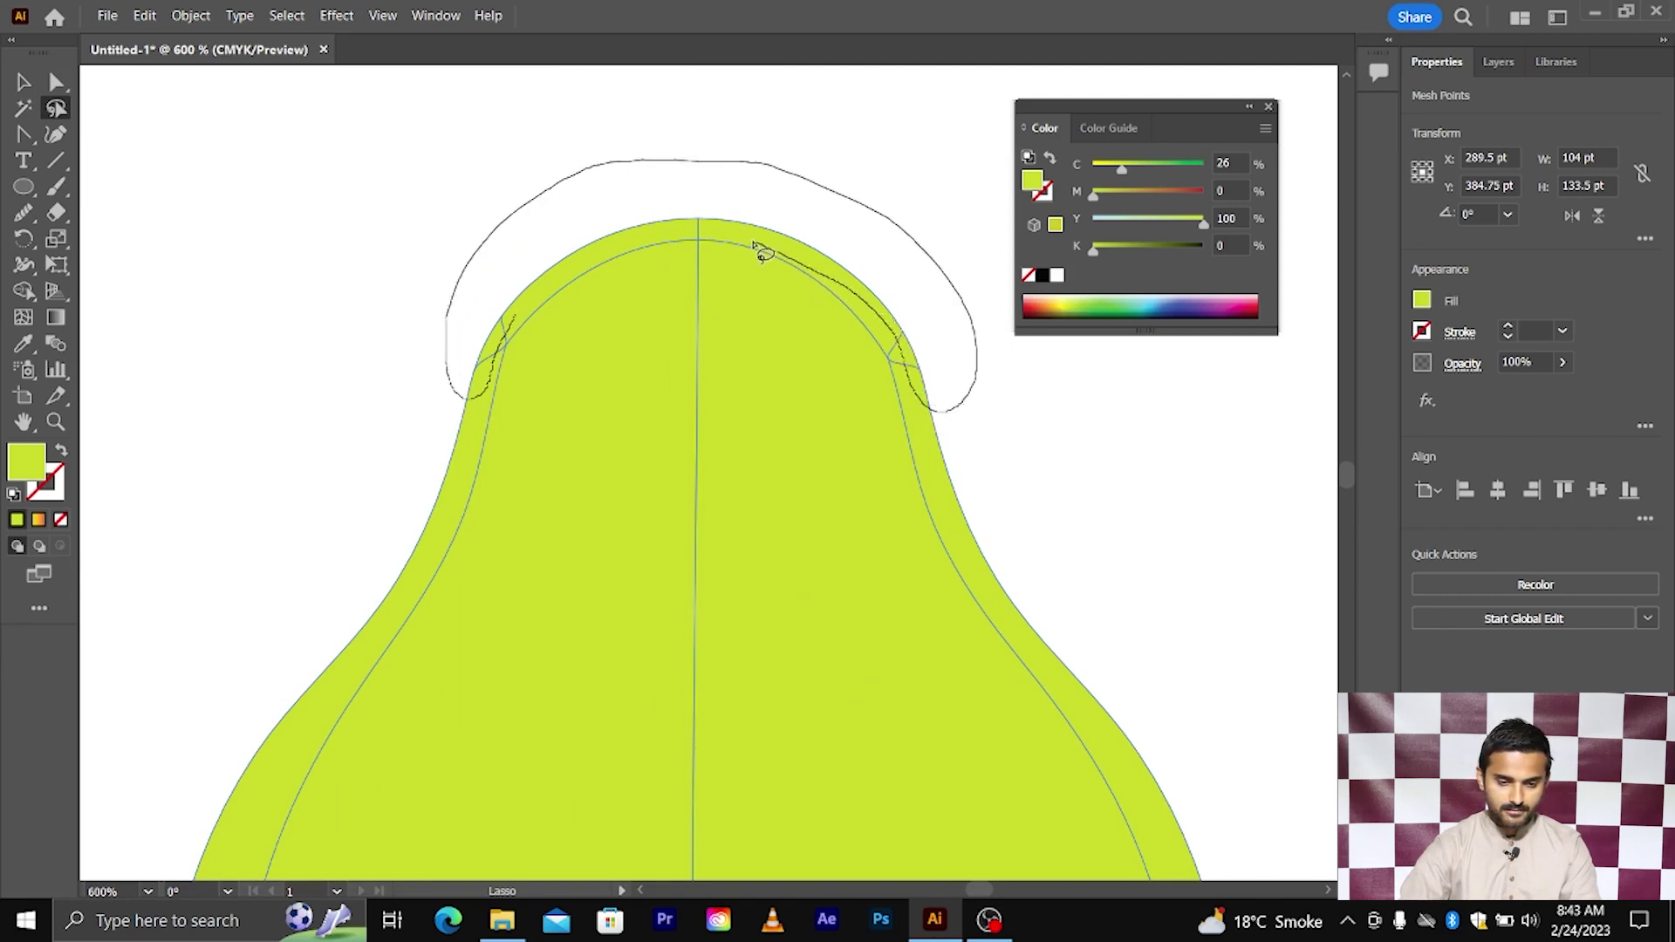
pyautogui.moveTo(755, 245)
pyautogui.mouseDown()
pyautogui.moveTo(646, 245)
pyautogui.moveTo(516, 321)
pyautogui.mouseUp()
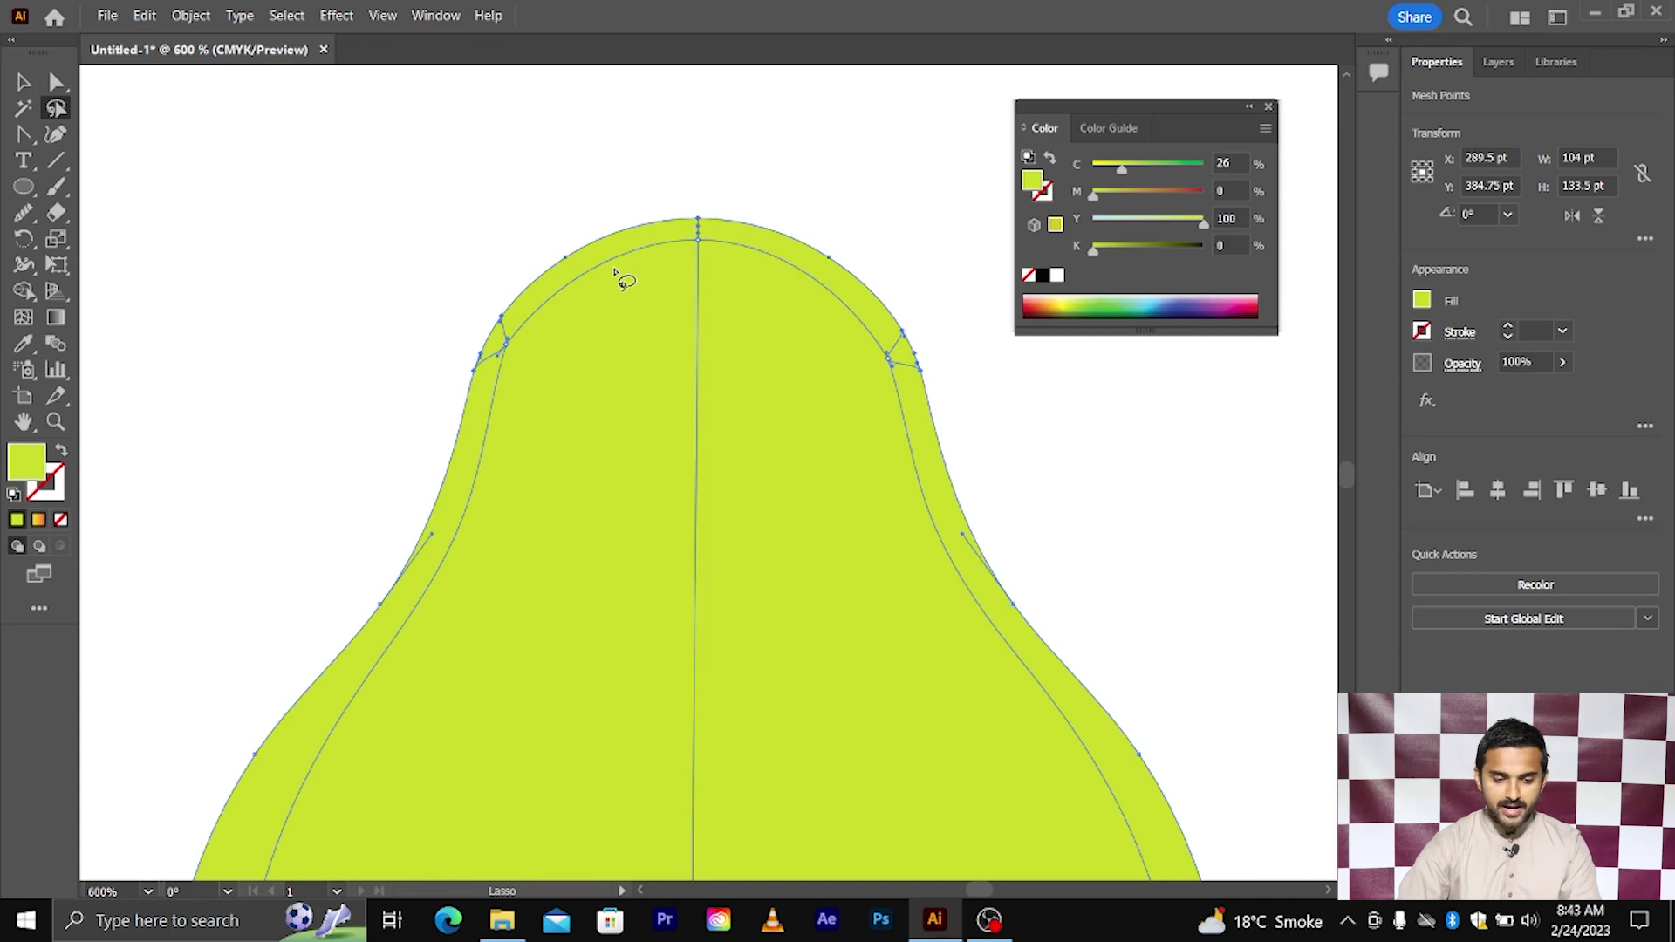
# - Add the mesh points down the pear's right edge to the lasso selection
pyautogui.scroll(-3, 624, 279)
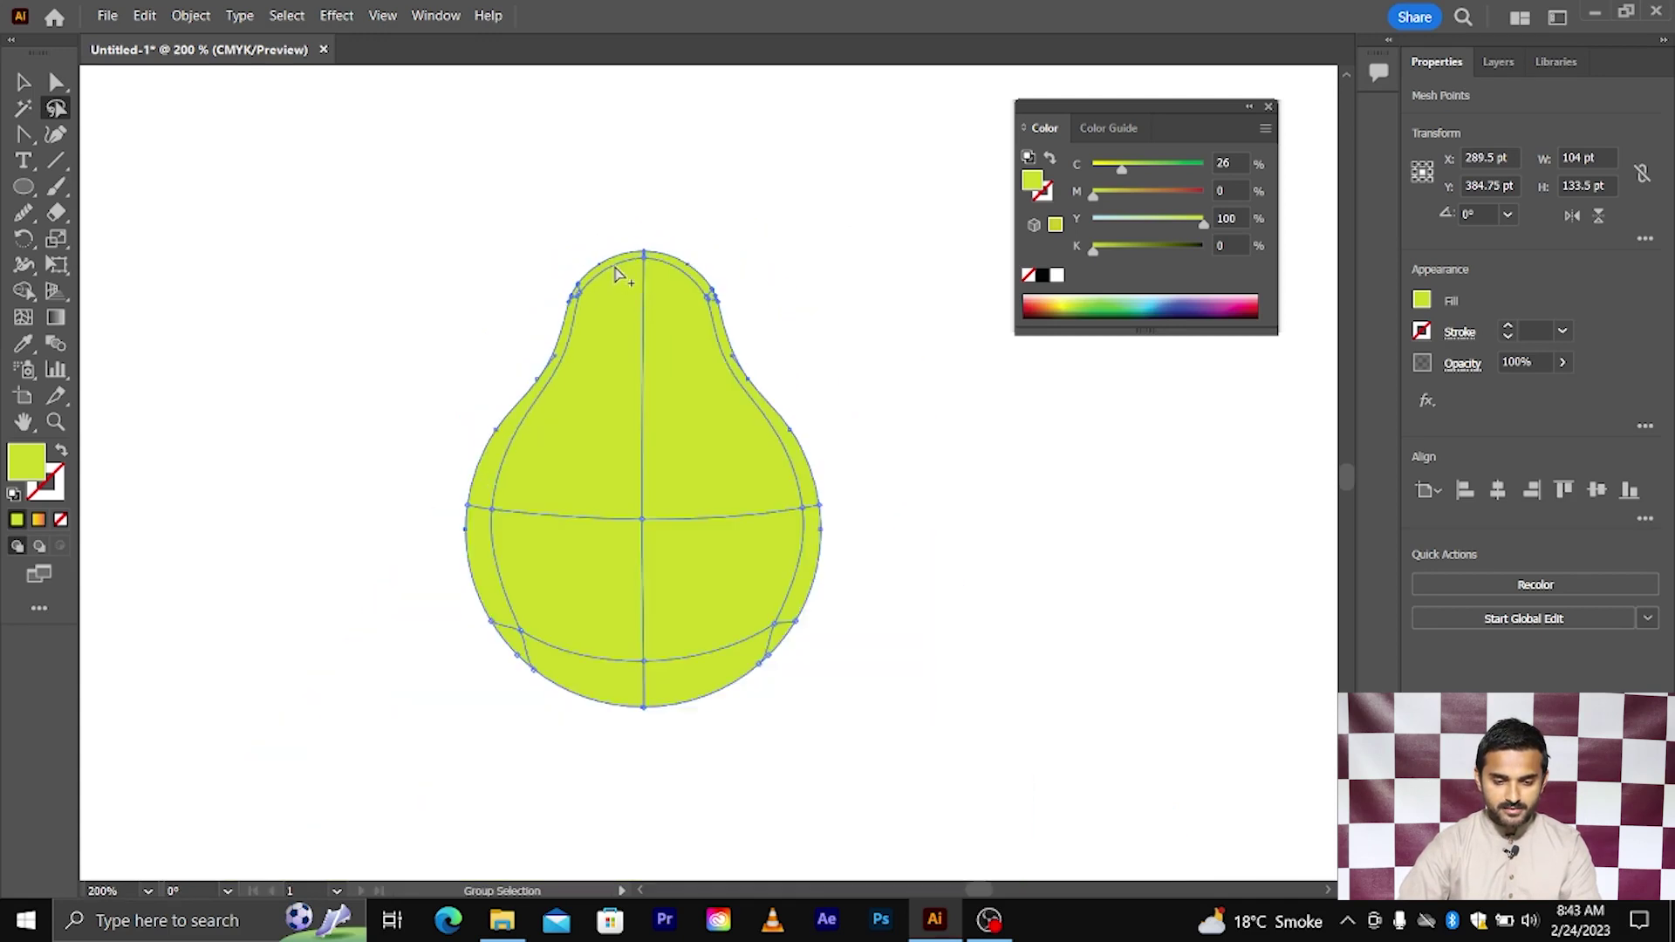
pyautogui.scroll(3, 840, 504)
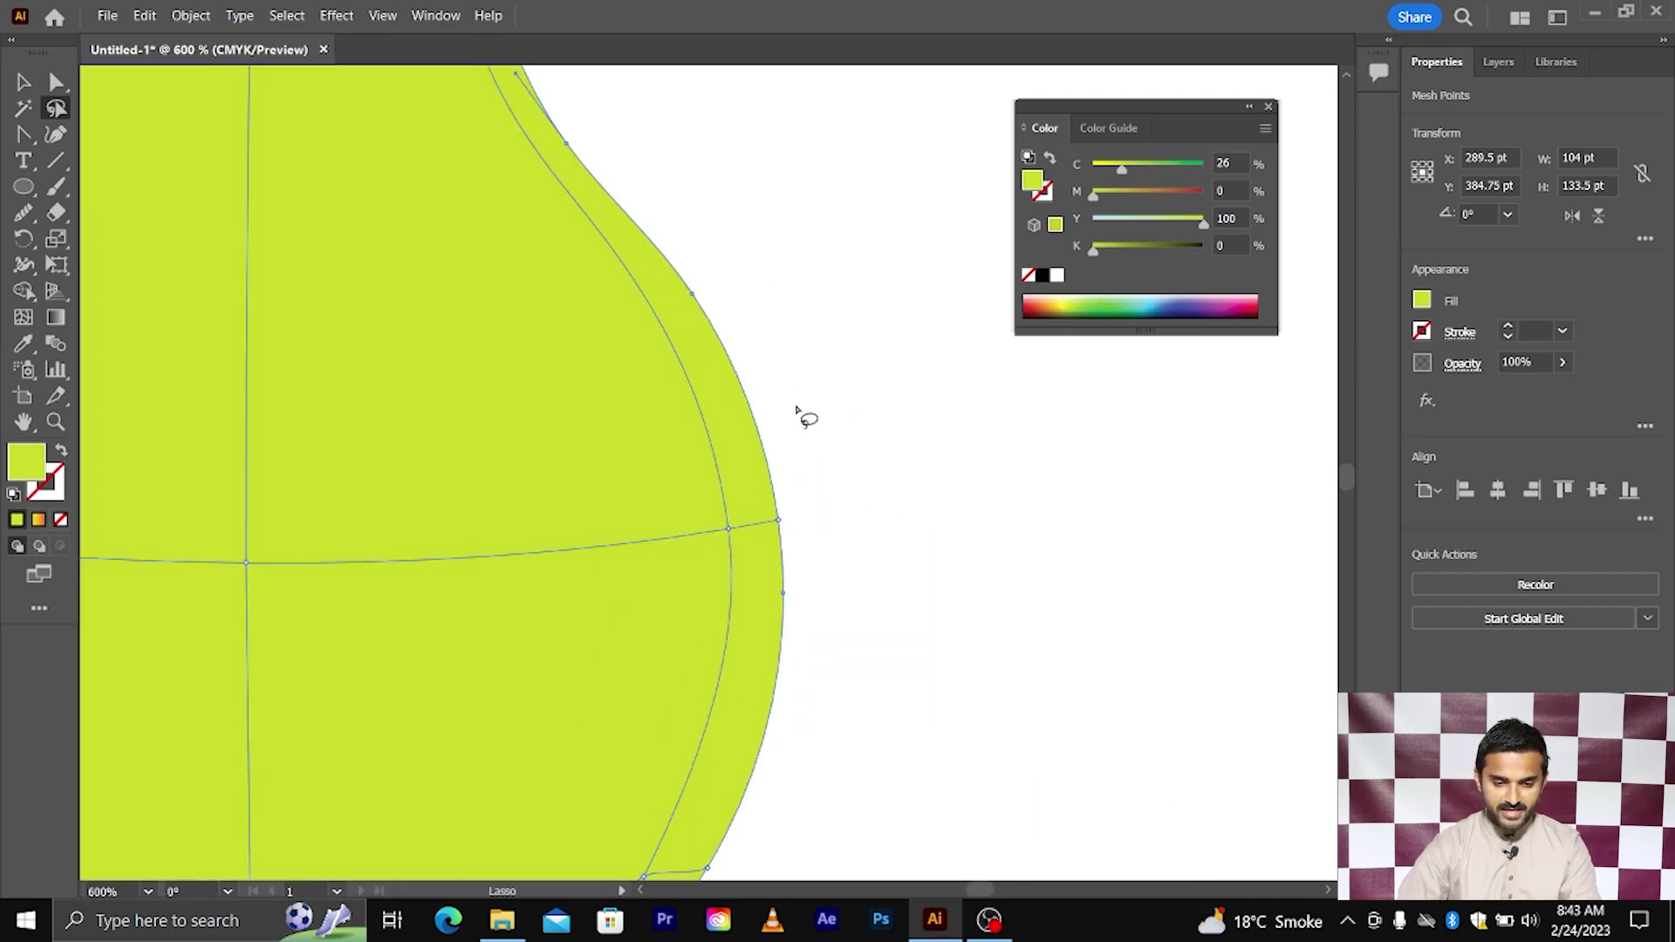
pyautogui.moveTo(703, 251)
pyautogui.mouseDown()
pyautogui.moveTo(681, 264)
pyautogui.moveTo(693, 312)
pyautogui.moveTo(726, 257)
pyautogui.moveTo(699, 248)
pyautogui.mouseUp()
pyautogui.moveTo(766, 417)
pyautogui.mouseDown()
pyautogui.moveTo(778, 678)
pyautogui.moveTo(778, 423)
pyautogui.mouseUp()
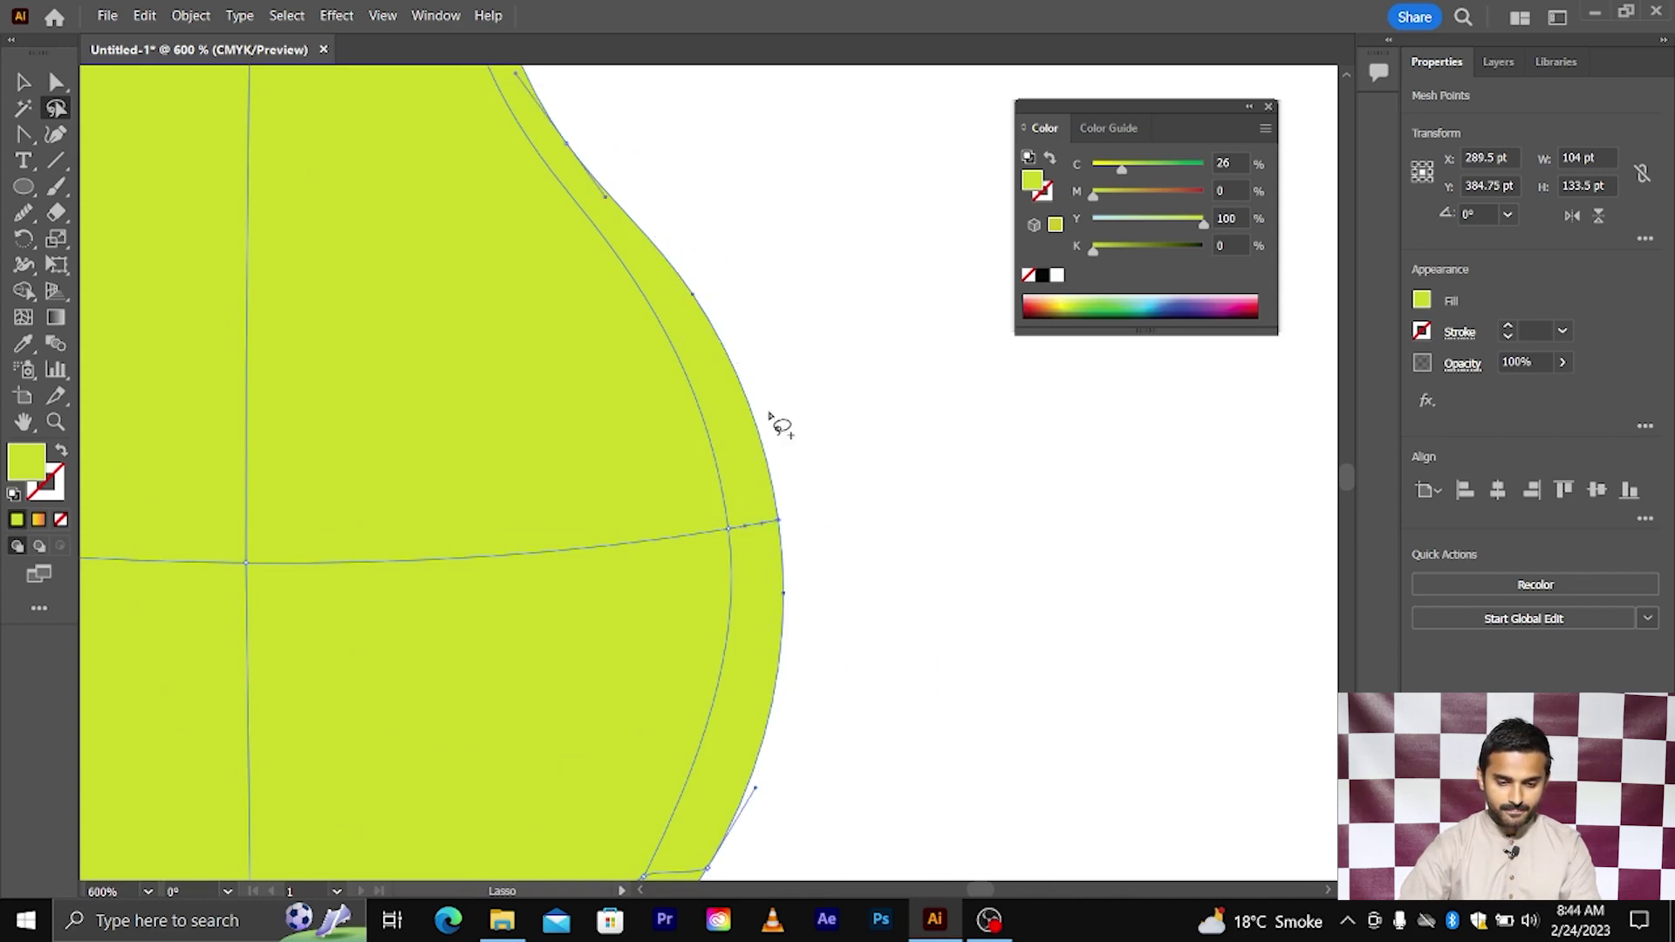
pyautogui.scroll(-2, 879, 419)
pyautogui.scroll(-3, 878, 418)
pyautogui.scroll(-1, 882, 445)
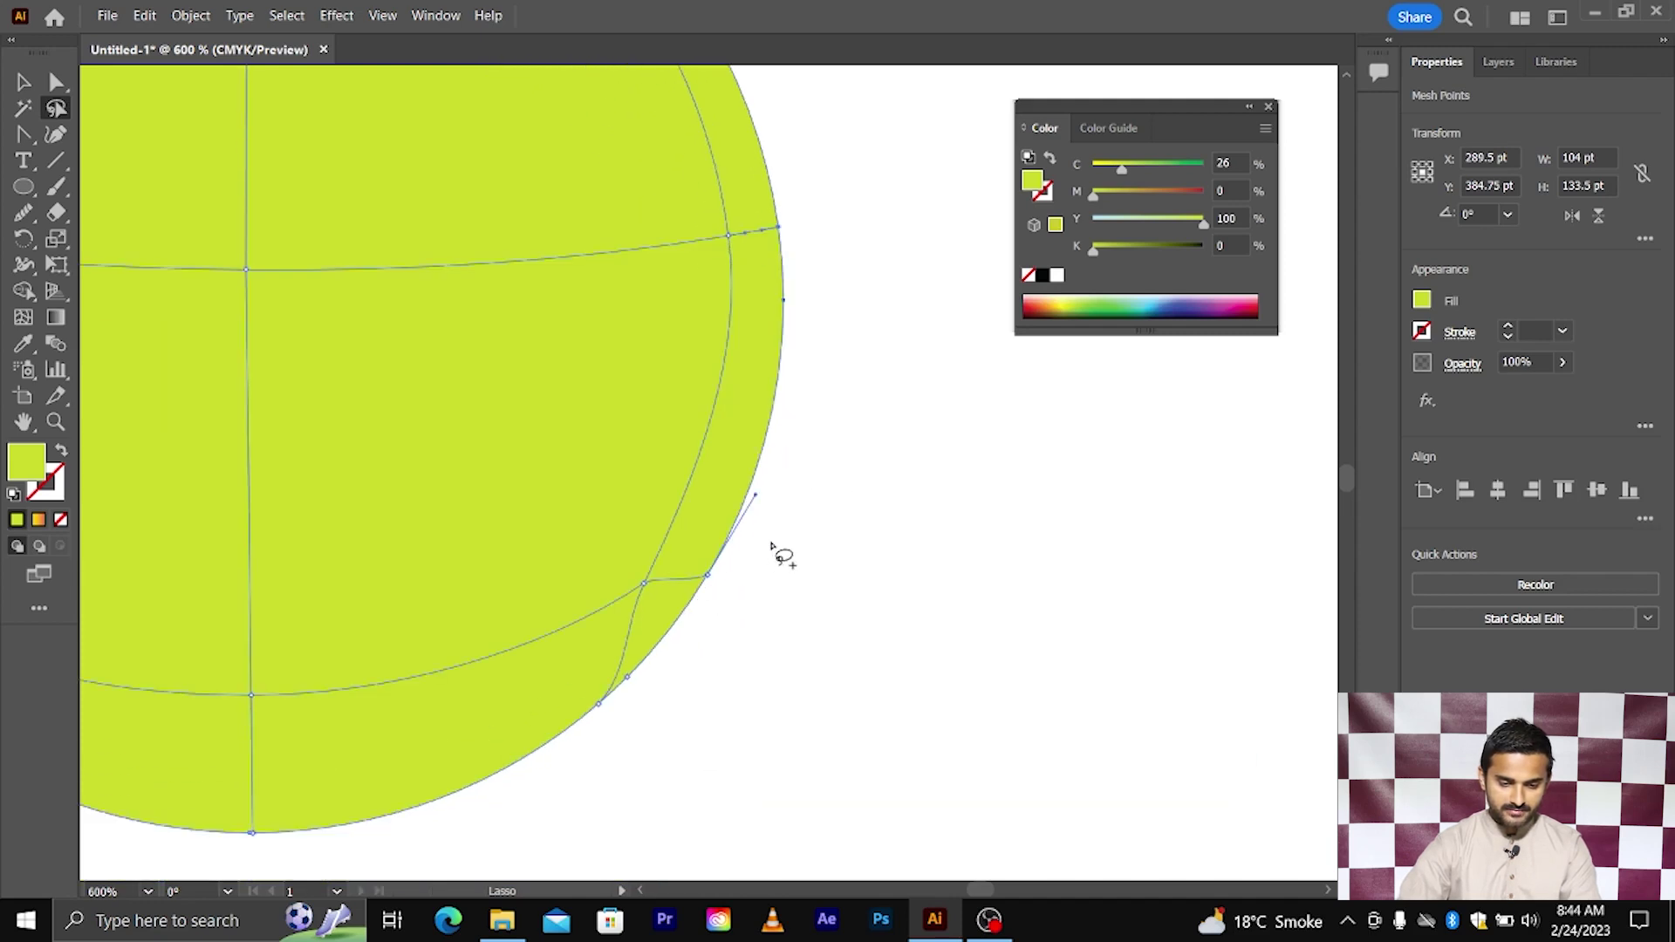
pyautogui.moveTo(772, 545)
pyautogui.mouseDown()
pyautogui.moveTo(716, 543)
pyautogui.moveTo(662, 635)
pyautogui.moveTo(584, 699)
pyautogui.moveTo(490, 736)
pyautogui.moveTo(292, 756)
pyautogui.moveTo(195, 794)
pyautogui.moveTo(224, 865)
pyautogui.moveTo(422, 851)
pyautogui.moveTo(746, 649)
pyautogui.moveTo(793, 542)
pyautogui.mouseUp()
# - Lasso-select the mesh points along the pear's bottom edge
pyautogui.hotkey('ctrl', '1')
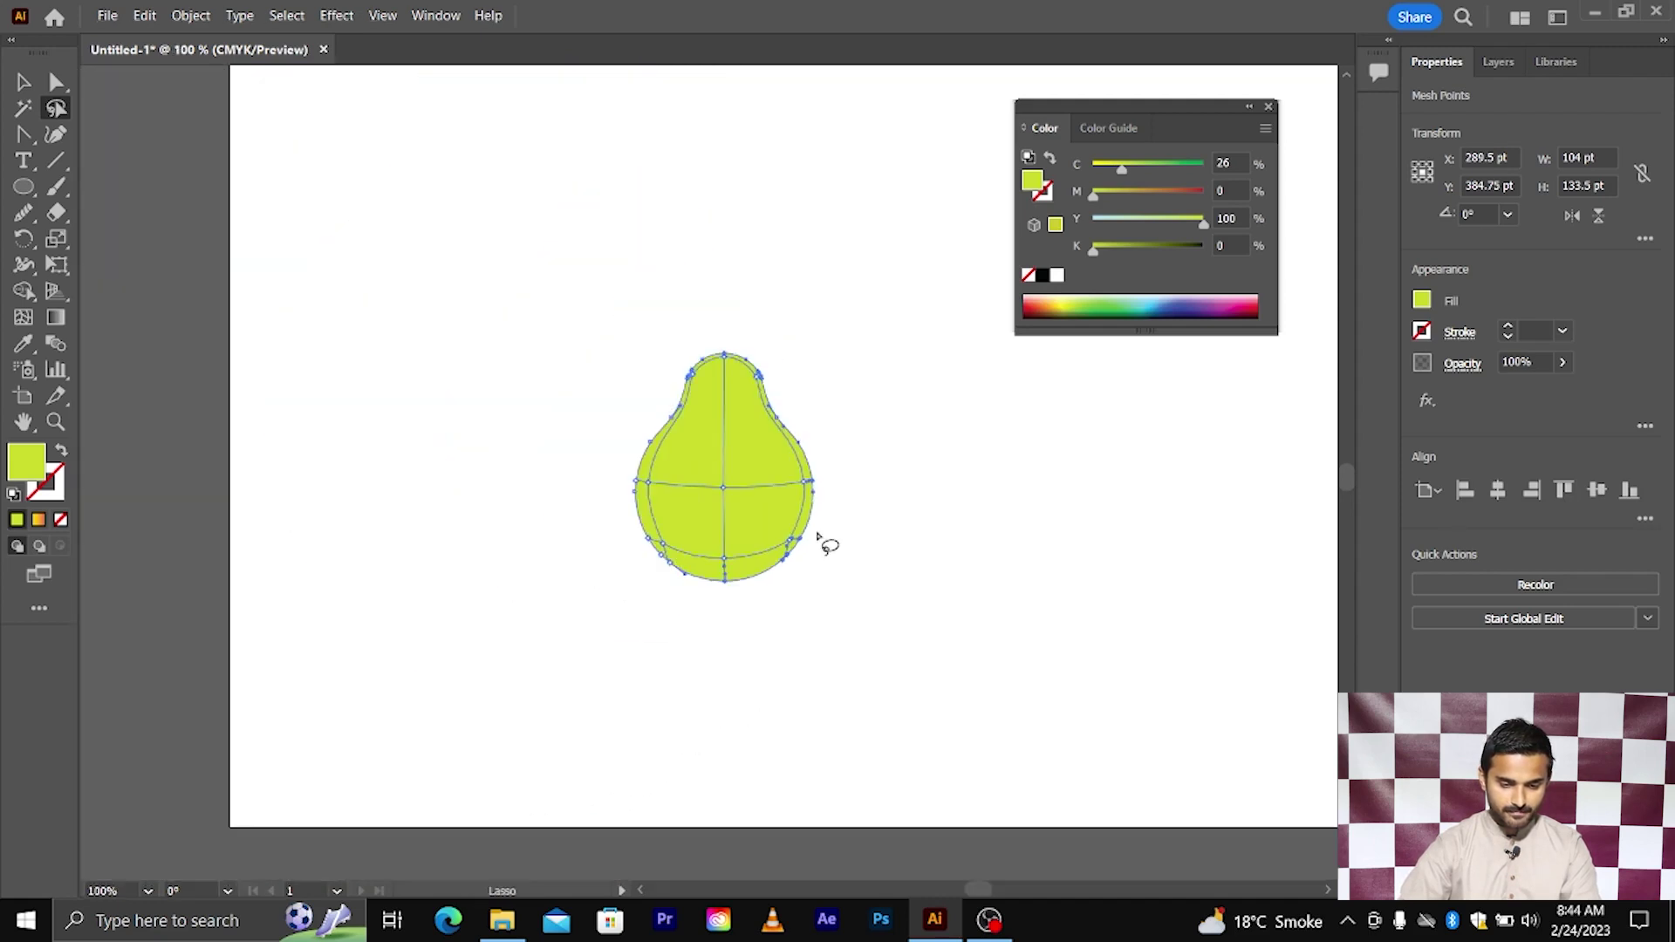
pyautogui.hotkey('ctrl', '+')
pyautogui.hotkey('ctrl', '+')
pyautogui.hotkey('ctrl', '+')
pyautogui.hotkey('ctrl', '+')
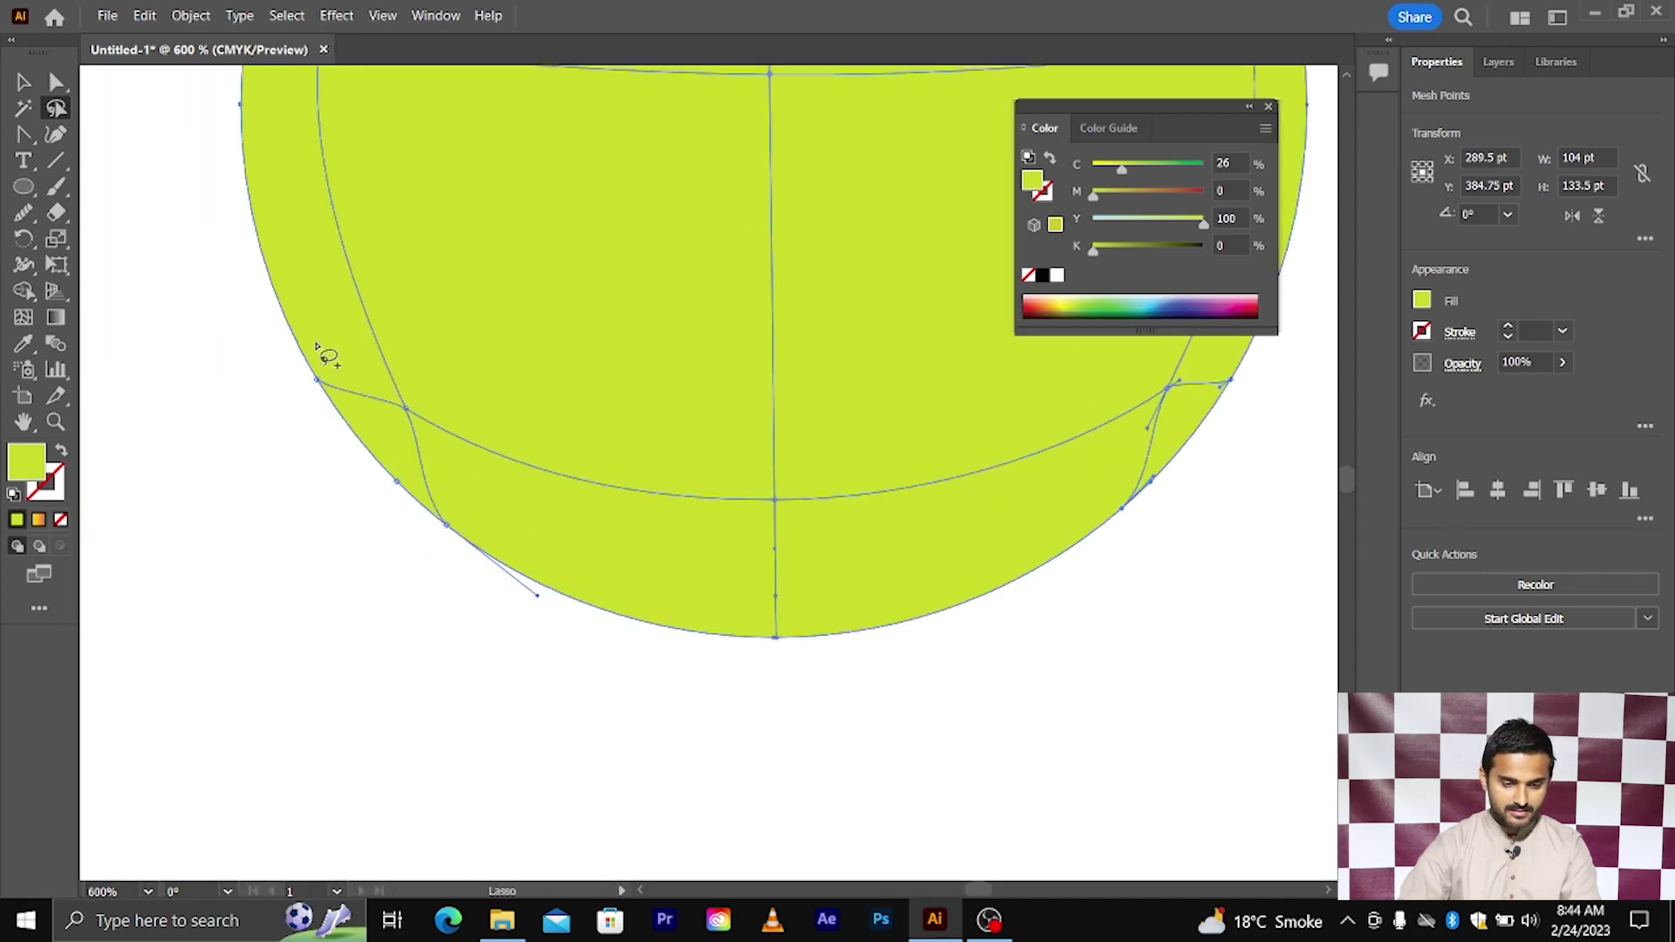
pyautogui.moveTo(318, 347)
pyautogui.mouseDown()
pyautogui.moveTo(550, 636)
pyautogui.moveTo(343, 591)
pyautogui.moveTo(312, 366)
pyautogui.moveTo(326, 344)
pyautogui.moveTo(441, 485)
pyautogui.moveTo(374, 654)
pyautogui.moveTo(359, 418)
pyautogui.moveTo(374, 360)
pyautogui.moveTo(497, 400)
pyautogui.moveTo(477, 427)
pyautogui.moveTo(468, 363)
pyautogui.mouseUp()
pyautogui.hotkey('ctrl', '-')
pyautogui.hotkey('ctrl', '-')
pyautogui.hotkey('ctrl', '+')
pyautogui.hotkey('ctrl', '+')
pyautogui.scroll(3, 385, 363)
pyautogui.scroll(1, 468, 375)
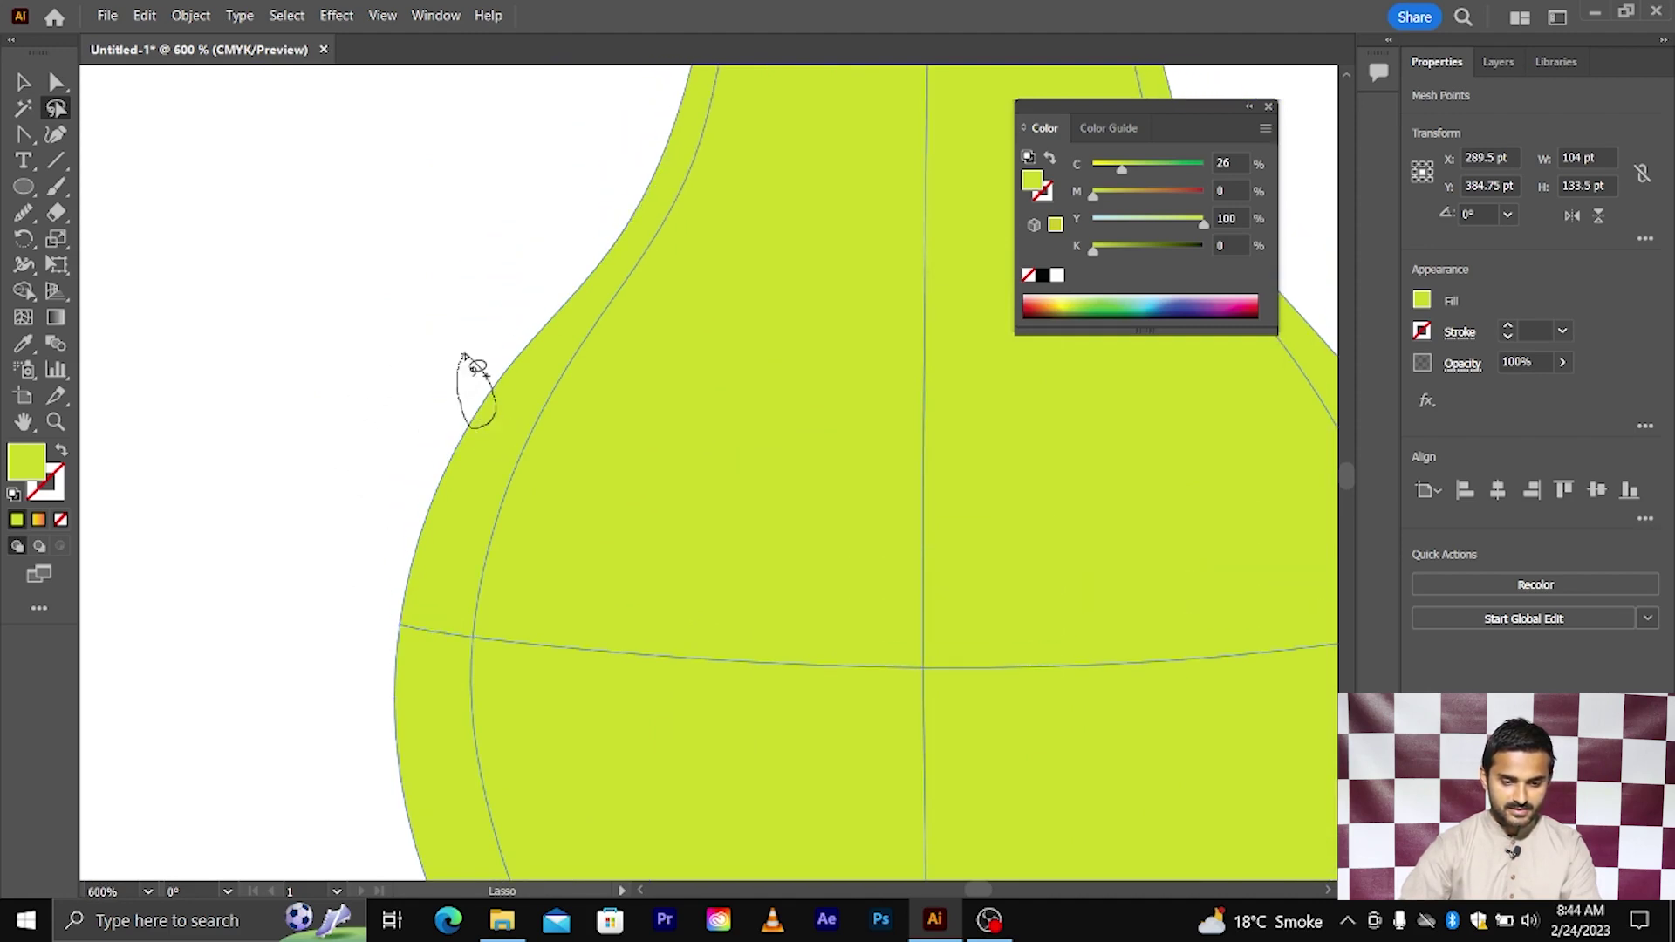
pyautogui.scroll(2, 587, 363)
pyautogui.moveTo(586, 335)
pyautogui.mouseDown()
pyautogui.moveTo(615, 370)
pyautogui.moveTo(591, 339)
pyautogui.mouseUp()
pyautogui.scroll(-2, 584, 342)
pyautogui.scroll(-1, 578, 346)
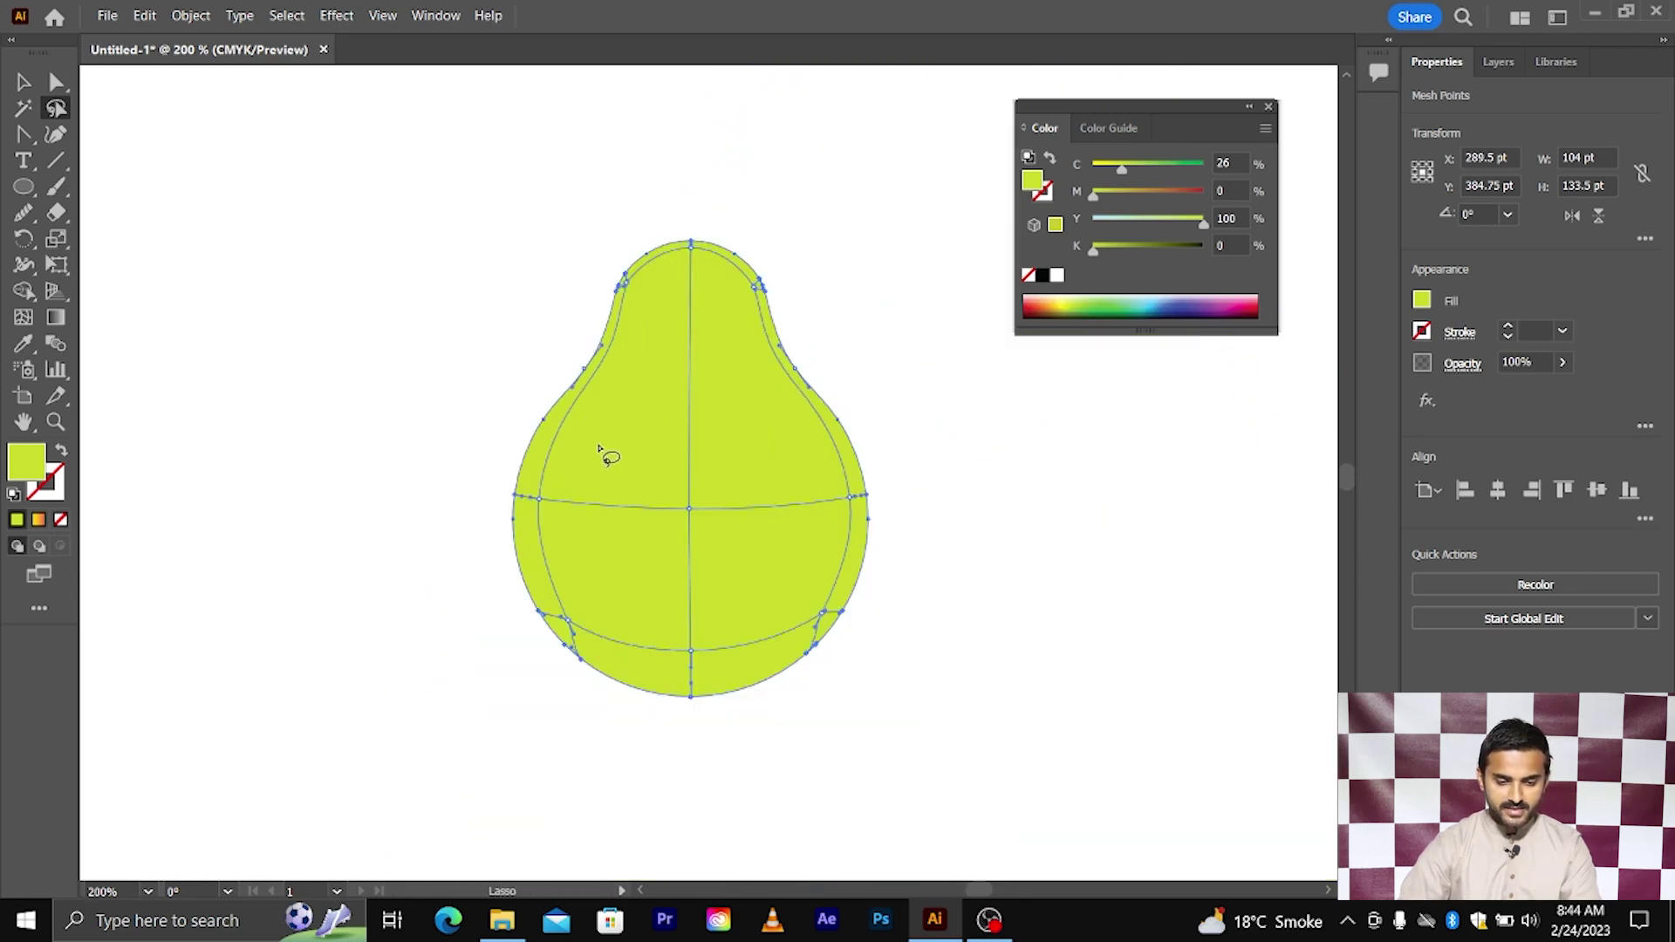
pyautogui.scroll(-1, 636, 400)
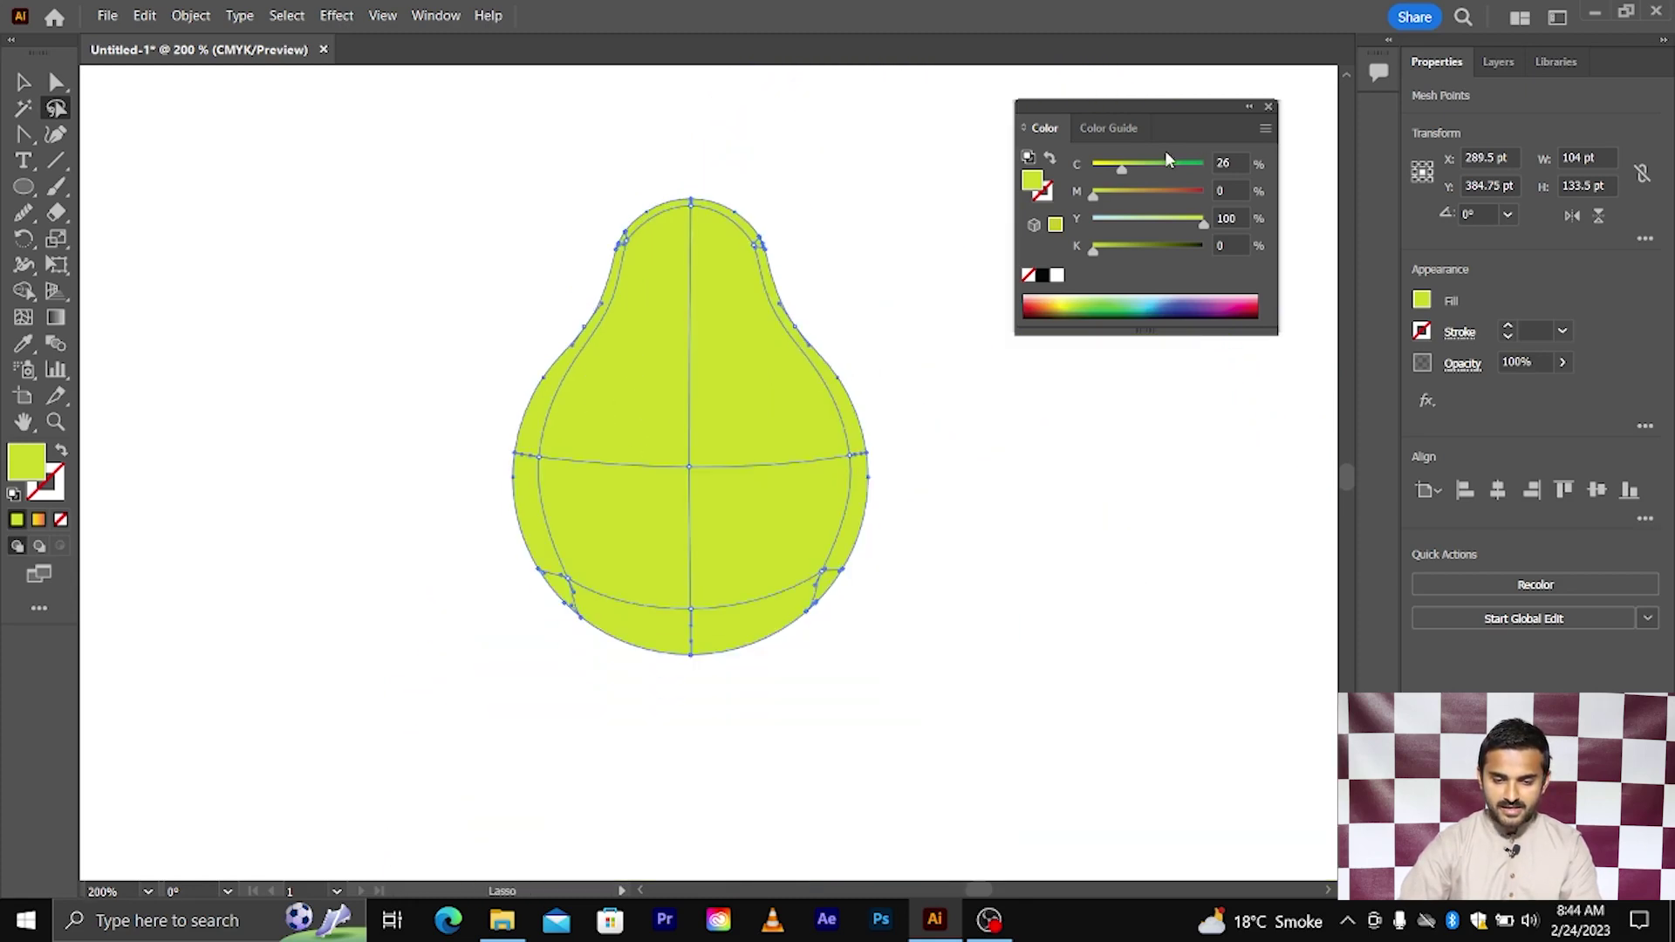
# - Raise Cyan on the pear's edge points and turn the bottom mesh point strong green
pyautogui.moveTo(1125, 167)
pyautogui.mouseDown()
pyautogui.moveTo(1187, 172)
pyautogui.moveTo(1159, 177)
pyautogui.moveTo(1170, 188)
pyautogui.moveTo(1166, 171)
pyautogui.mouseUp()
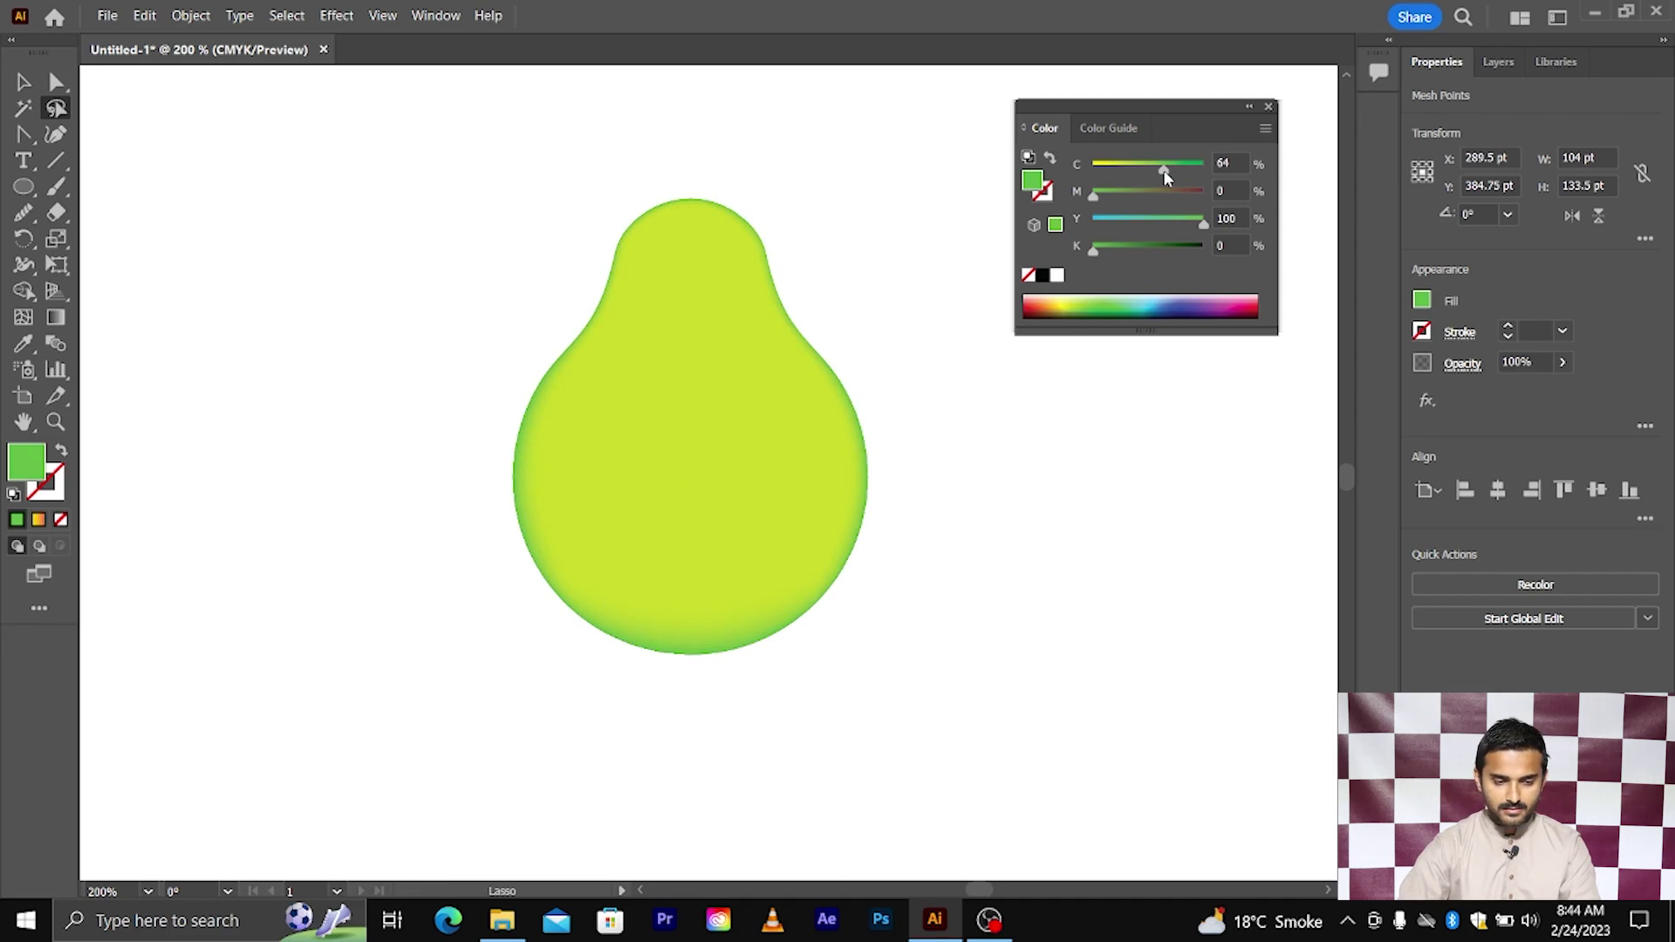
pyautogui.click(56, 82)
pyautogui.scroll(-2, 737, 480)
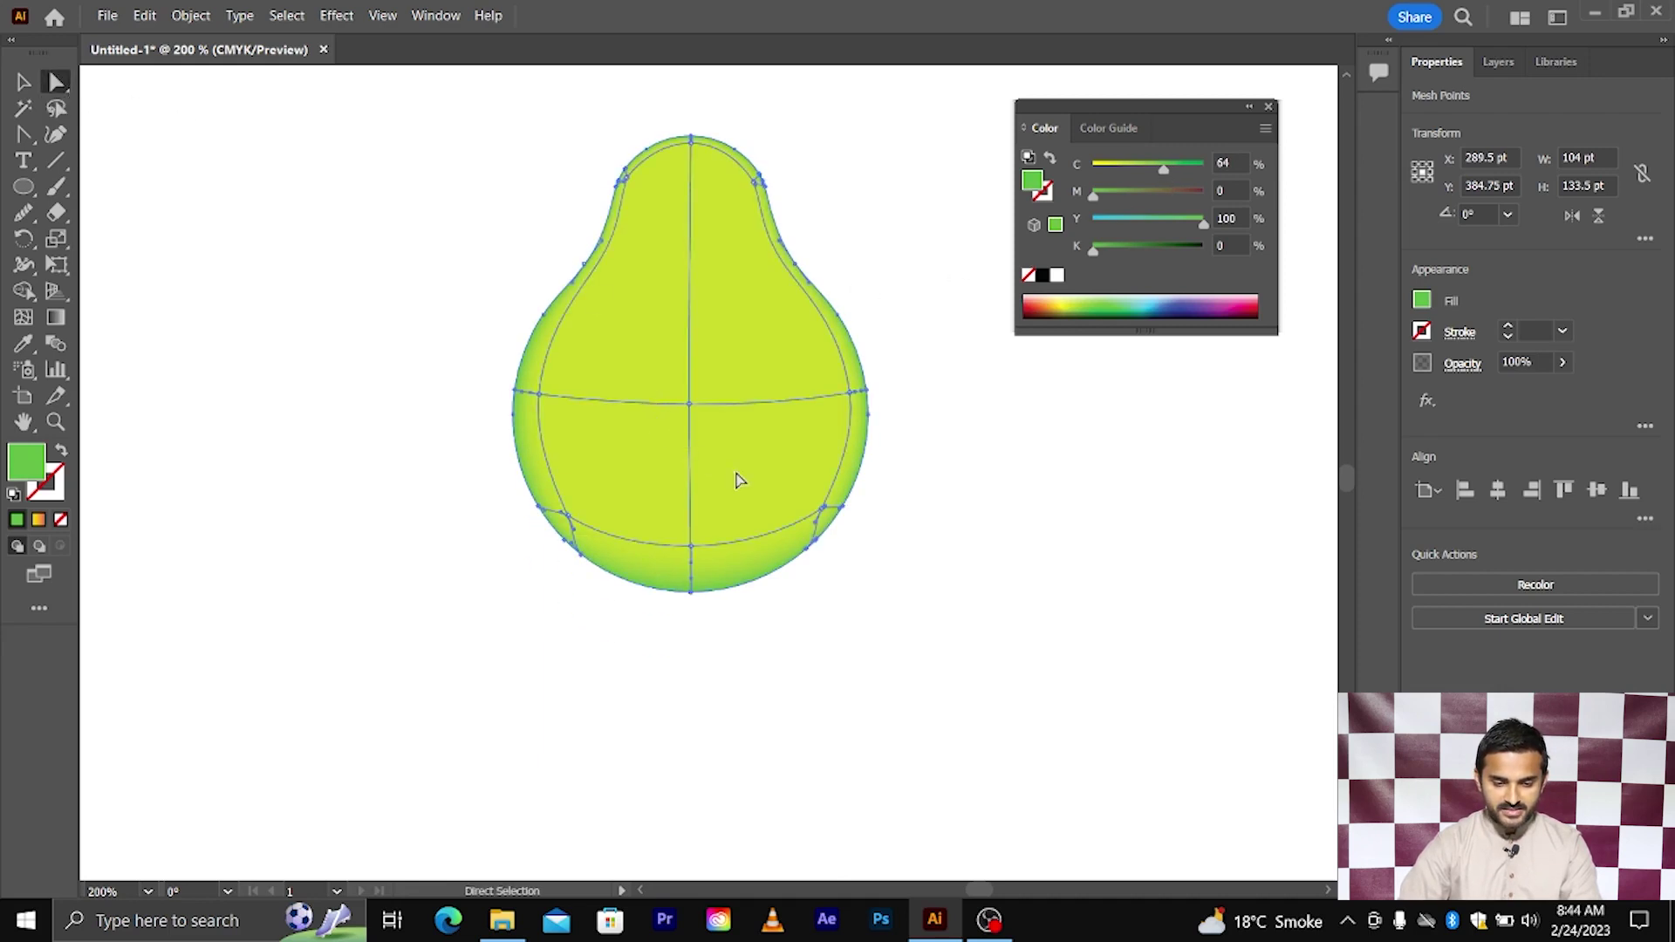
pyautogui.scroll(2, 737, 480)
pyautogui.click(643, 561)
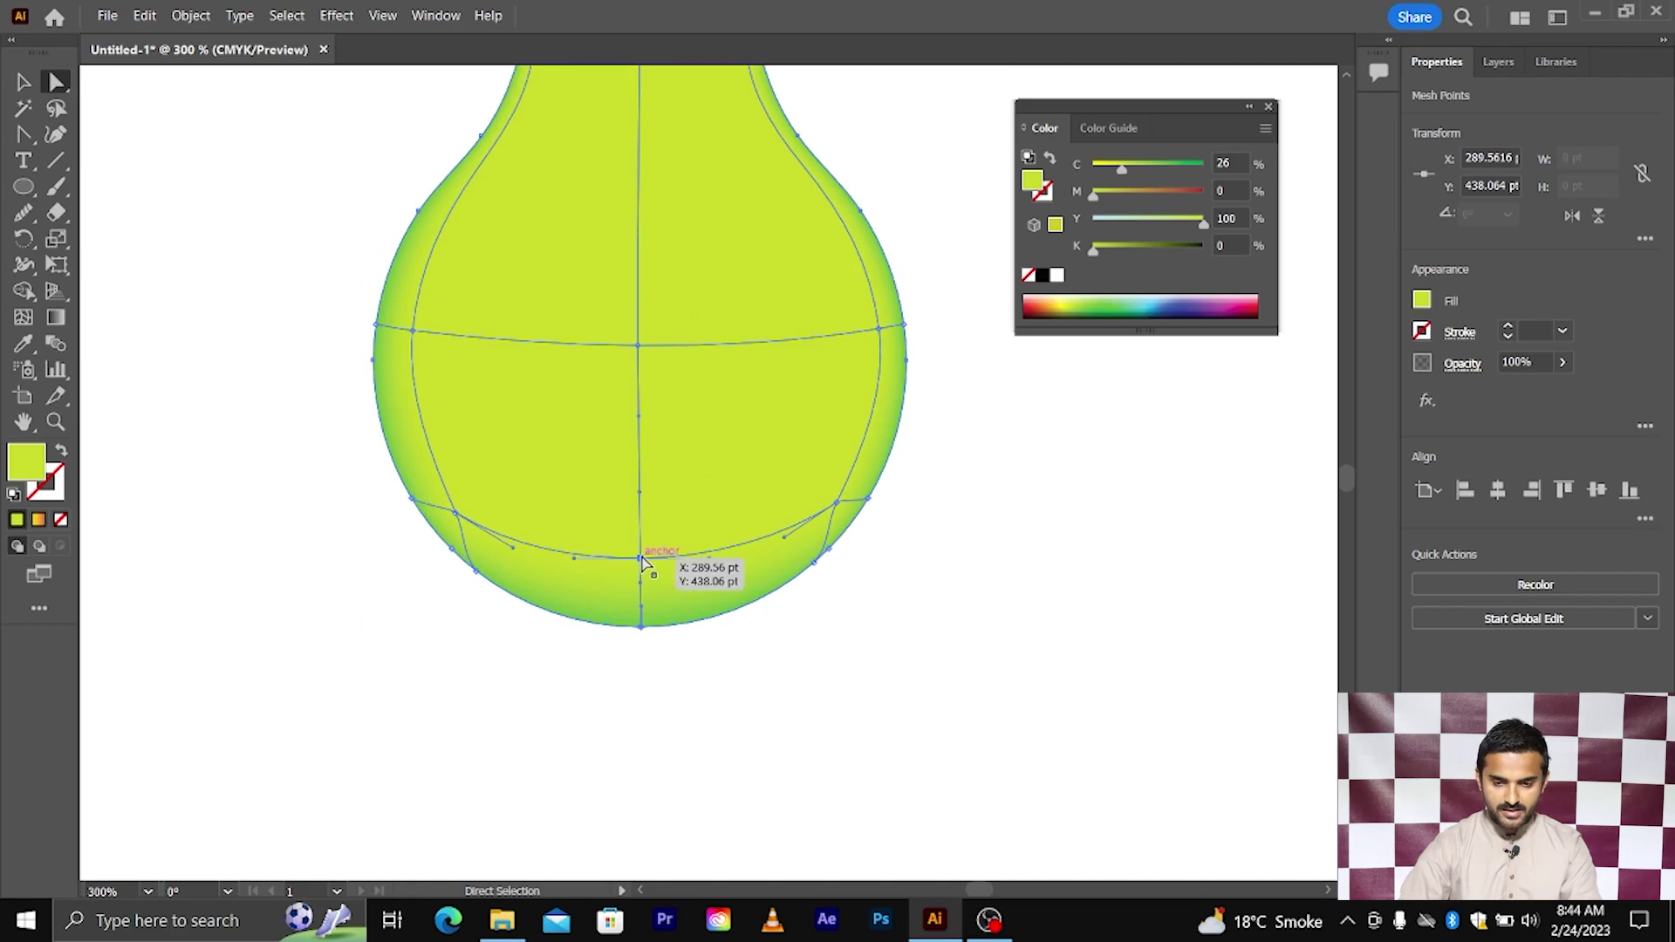
pyautogui.moveTo(1123, 168); pyautogui.dragTo(1183, 168)
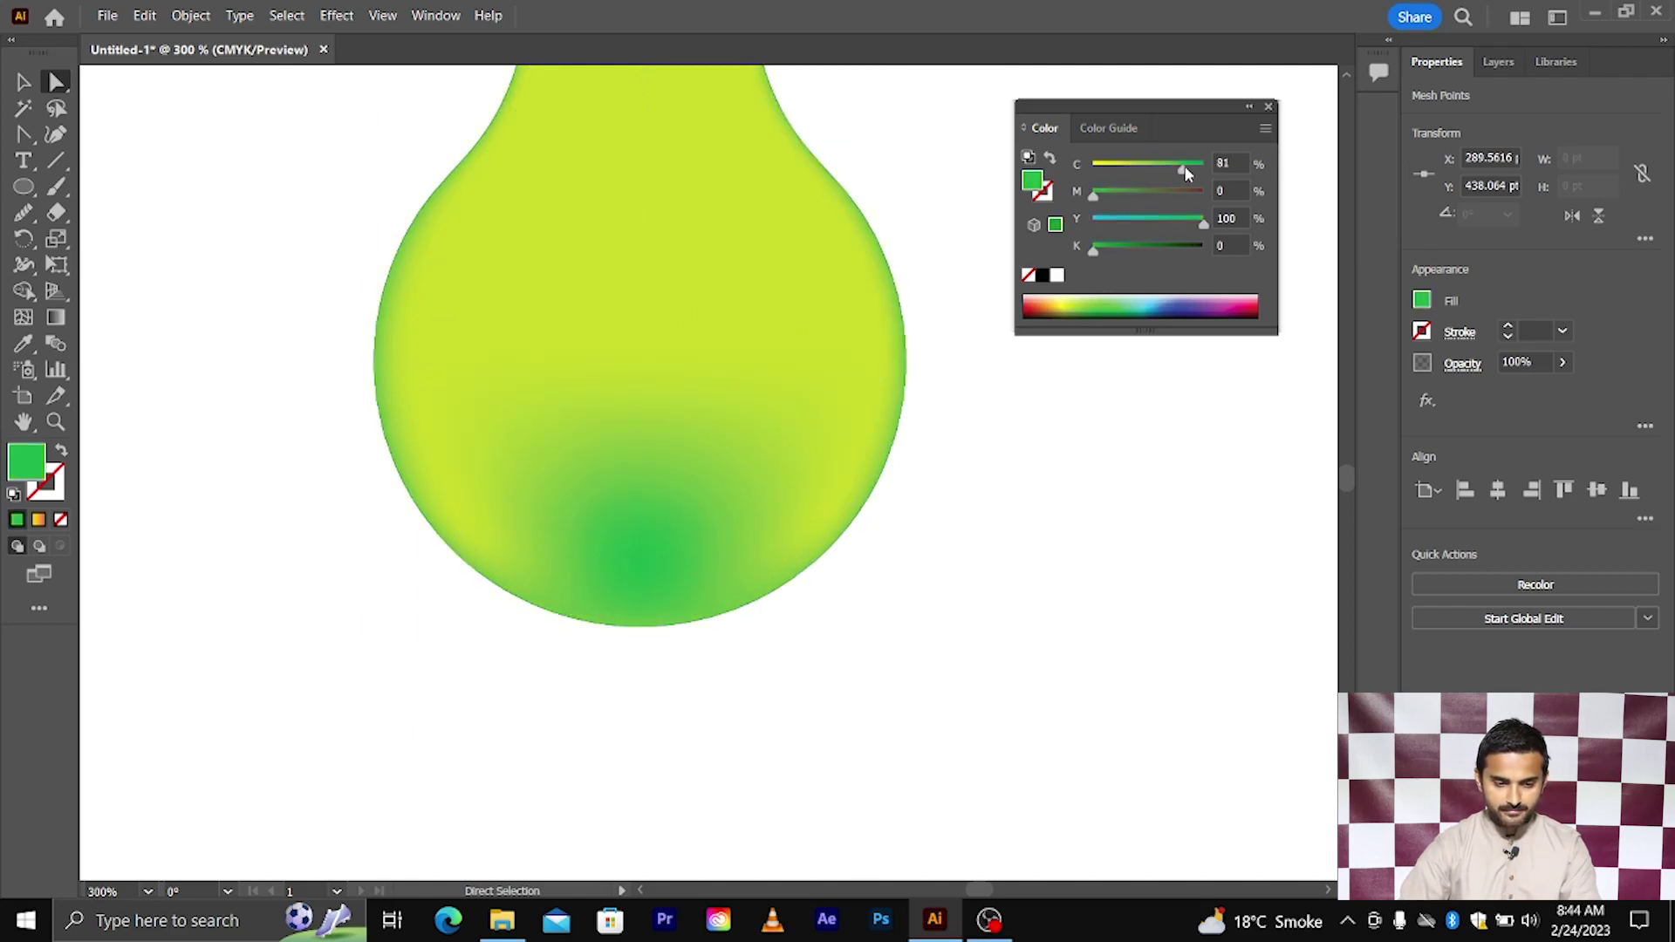
pyautogui.moveTo(1184, 174); pyautogui.dragTo(1186, 174)
# - Push Cyan higher on the lower-left and lower-right mesh points, then deselect the pear
pyautogui.scroll(2, 460, 516)
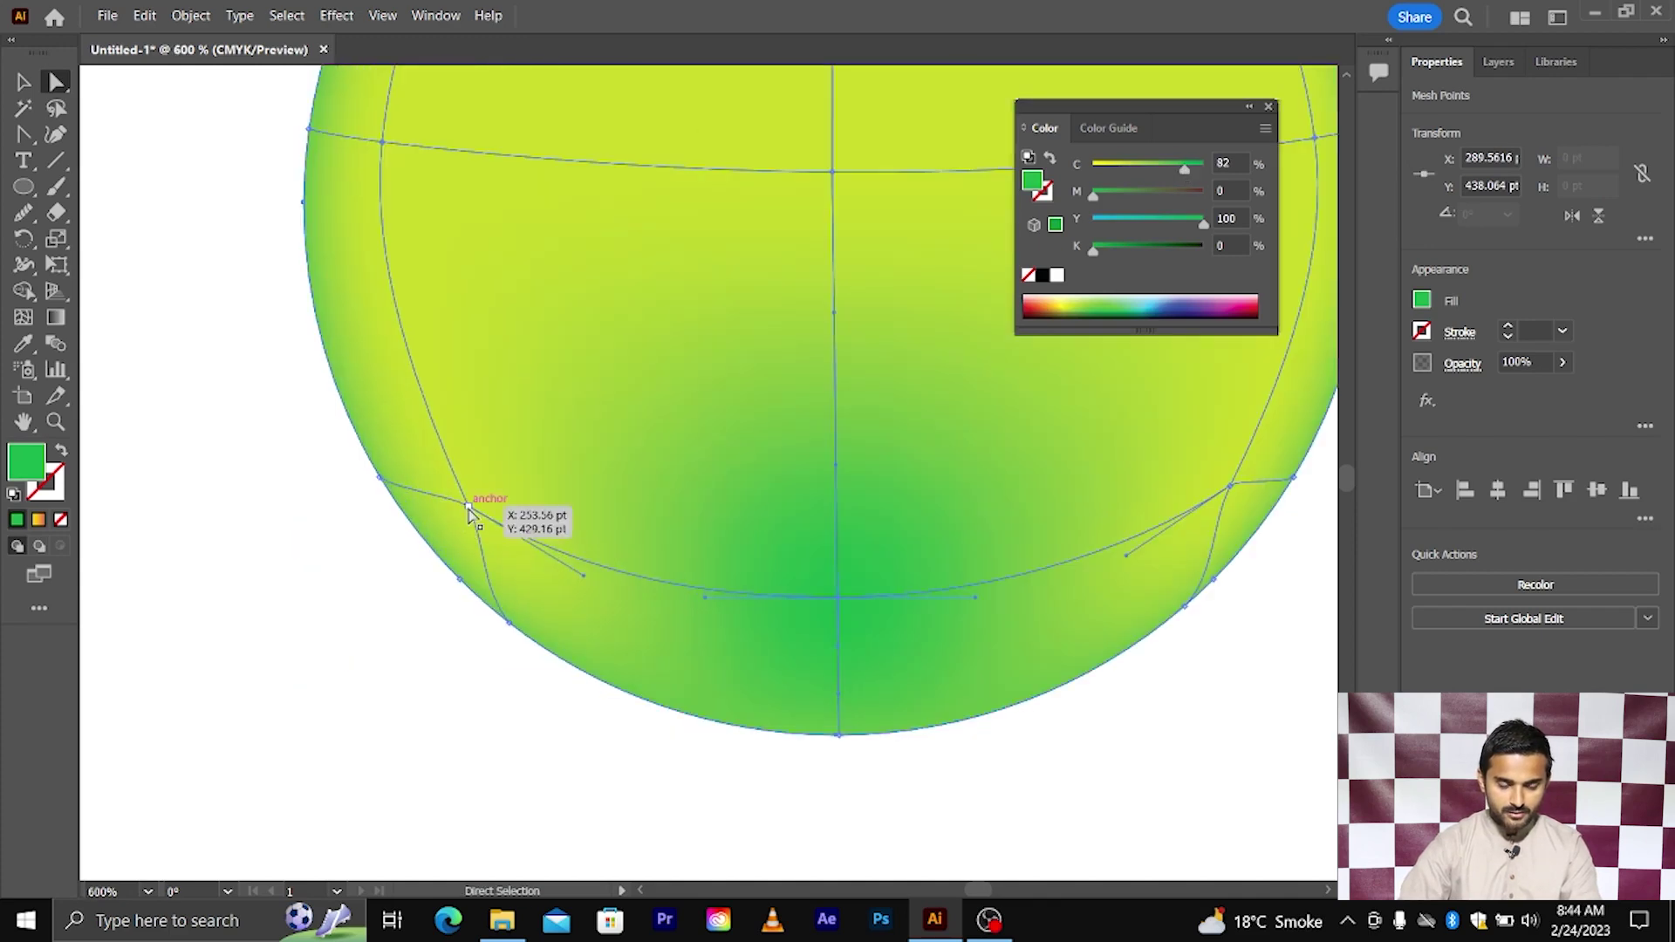
pyautogui.click(468, 508)
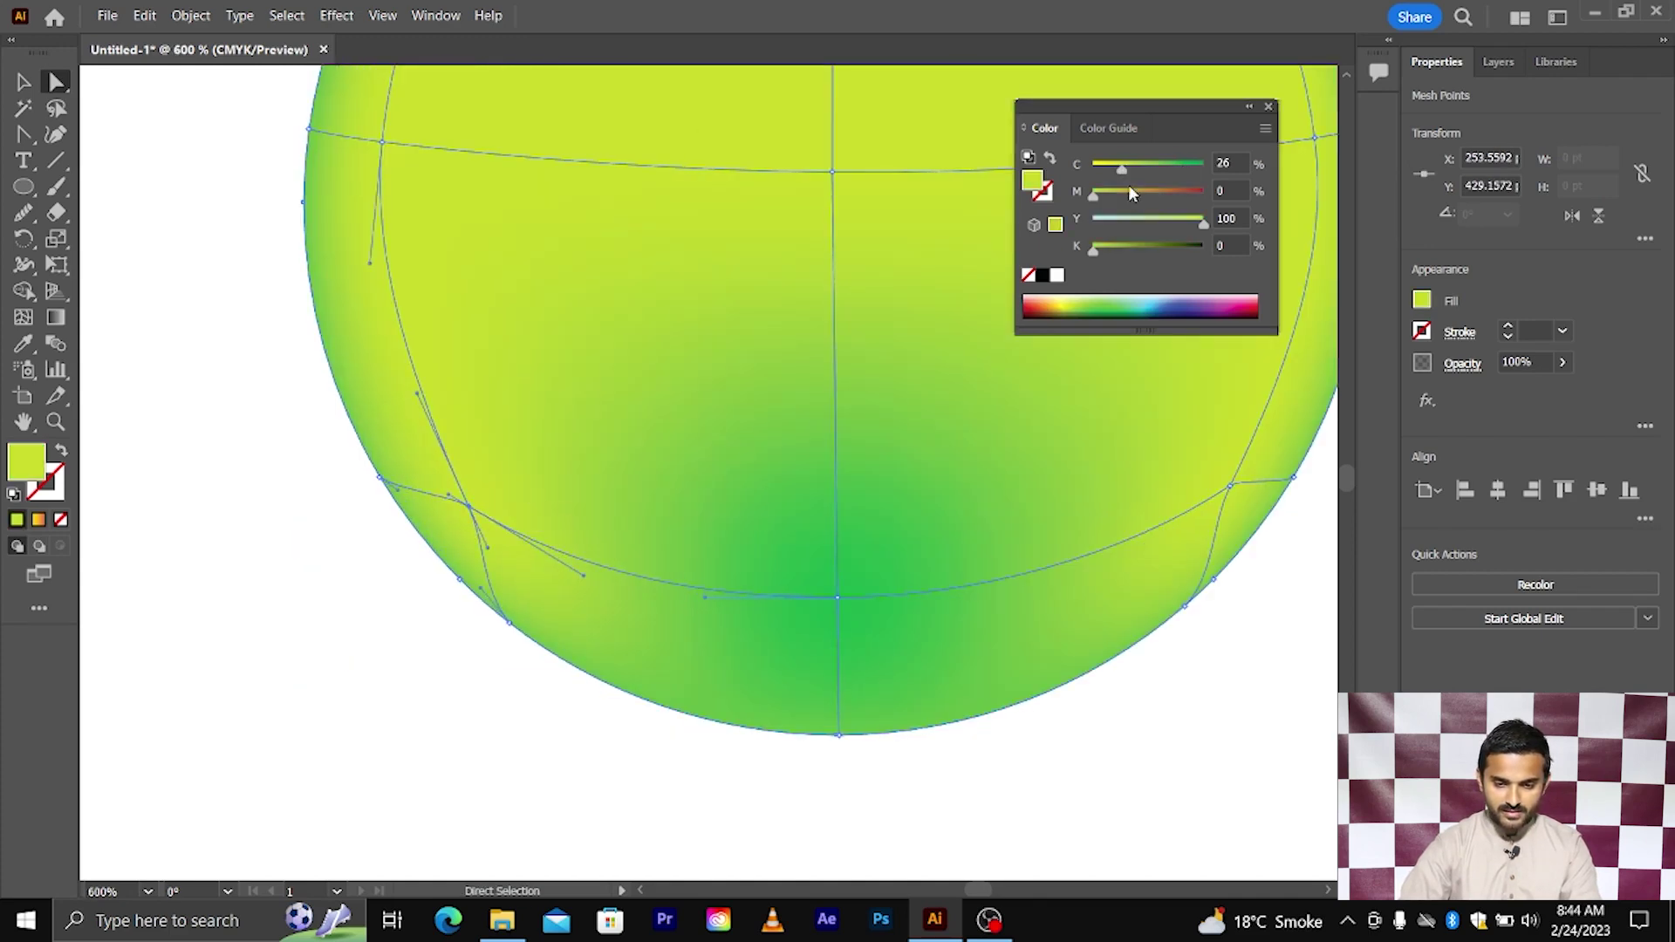
pyautogui.moveTo(1125, 171); pyautogui.dragTo(1161, 168)
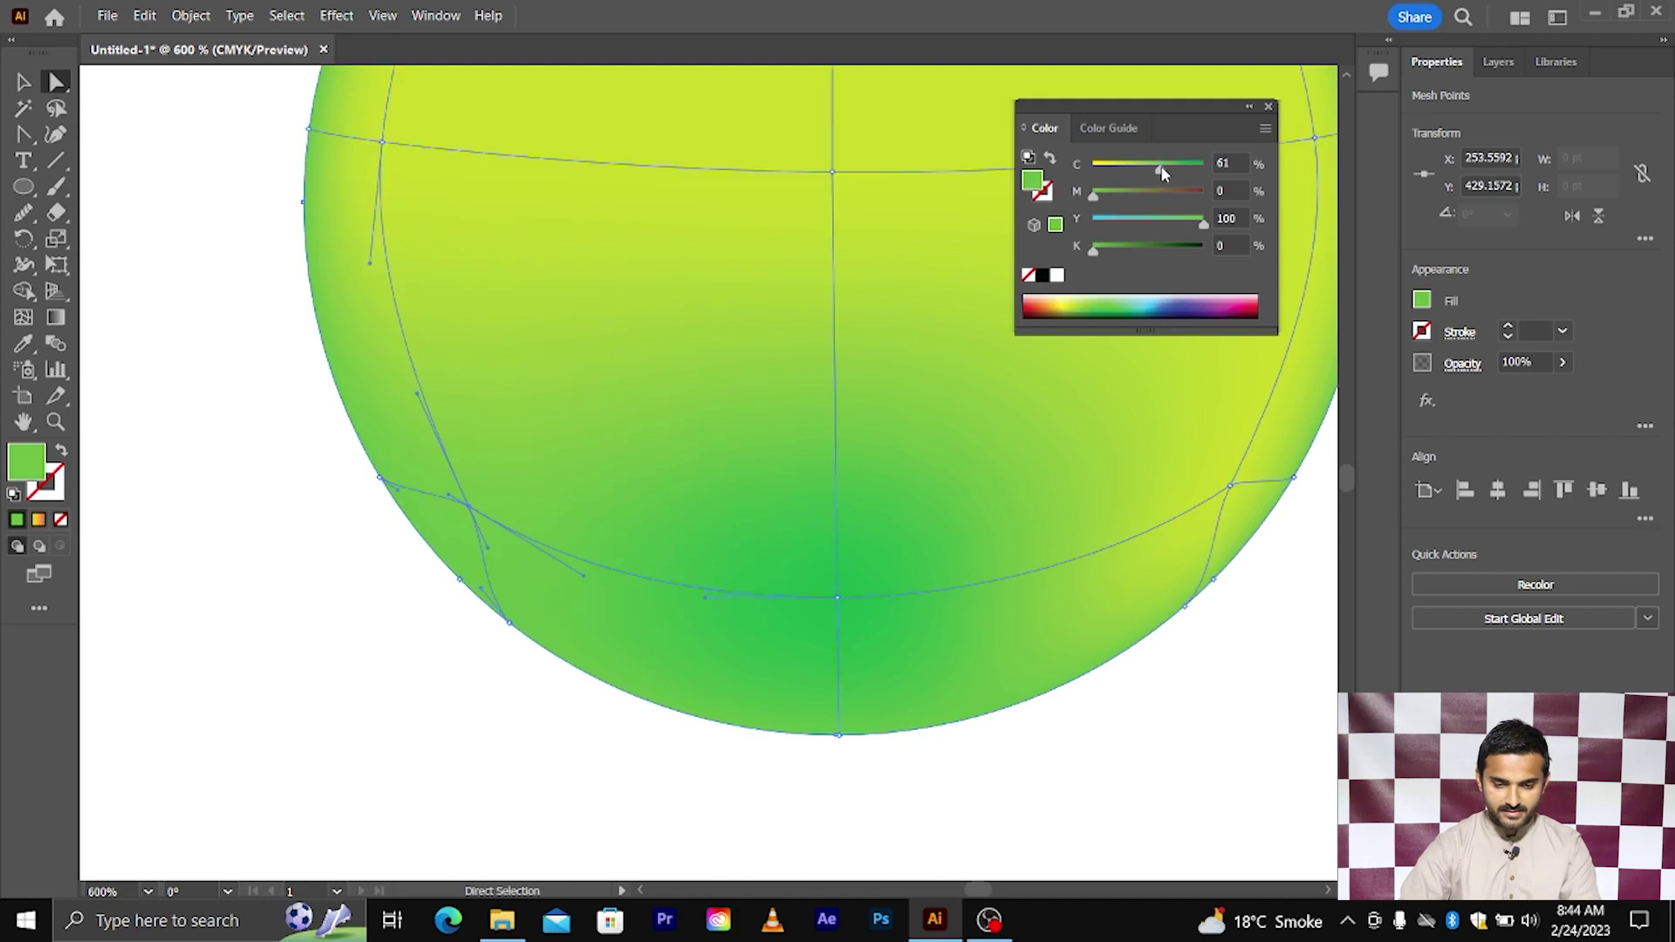
pyautogui.scroll(-2, 848, 491)
pyautogui.hscroll(2, 849, 491)
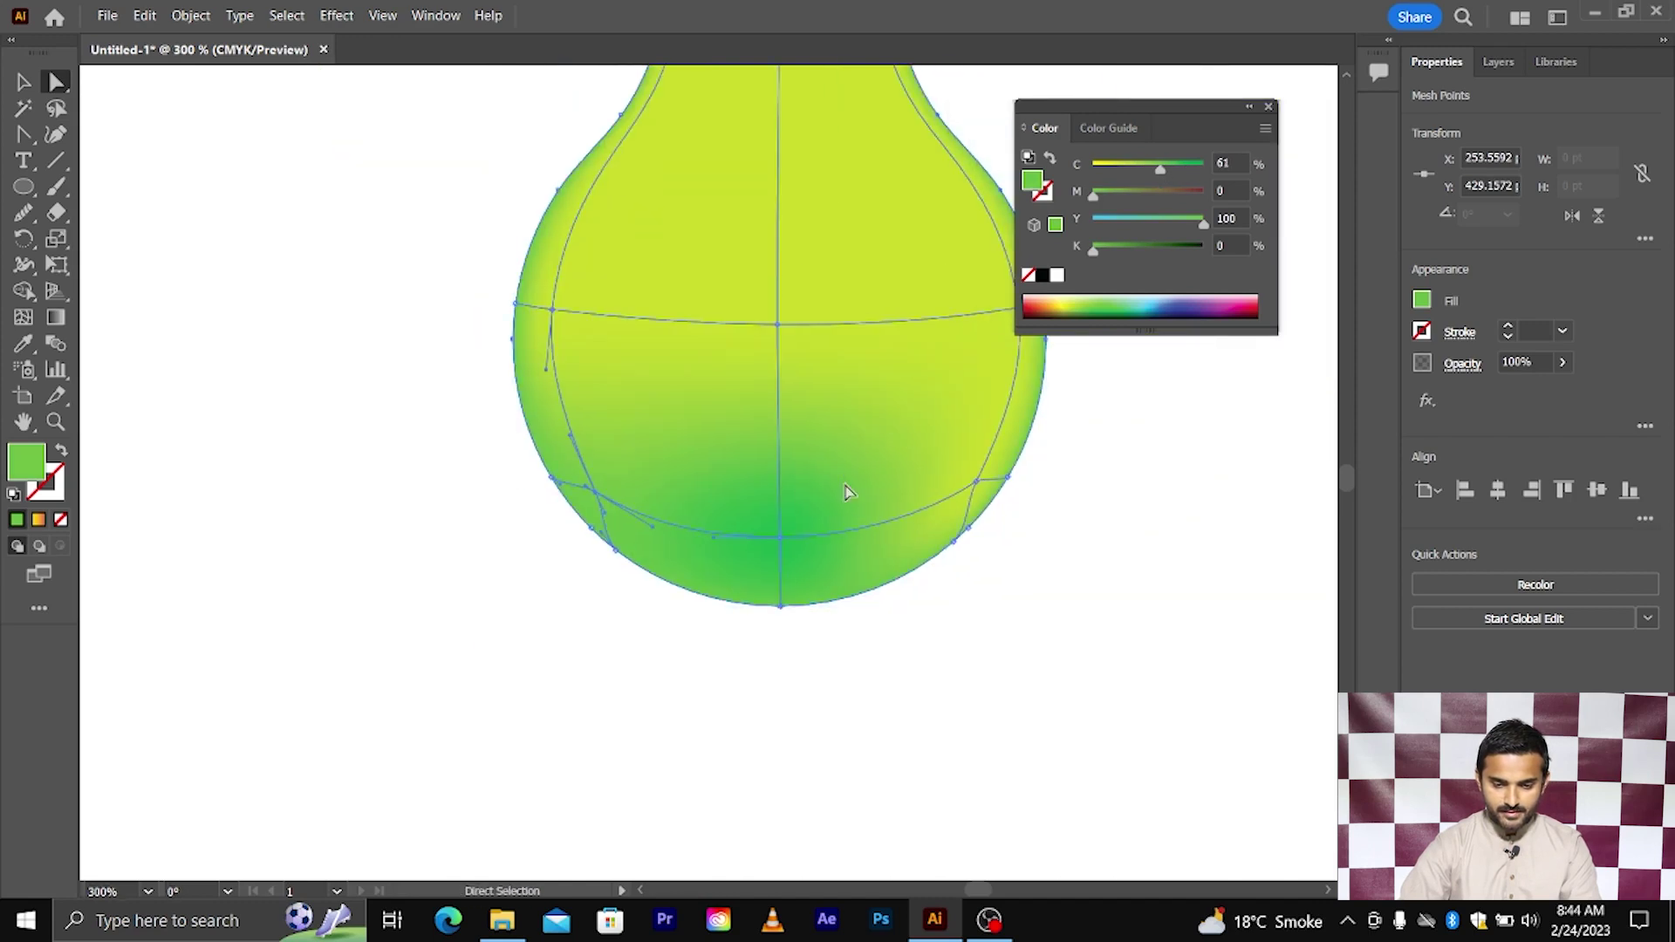
pyautogui.click(978, 482)
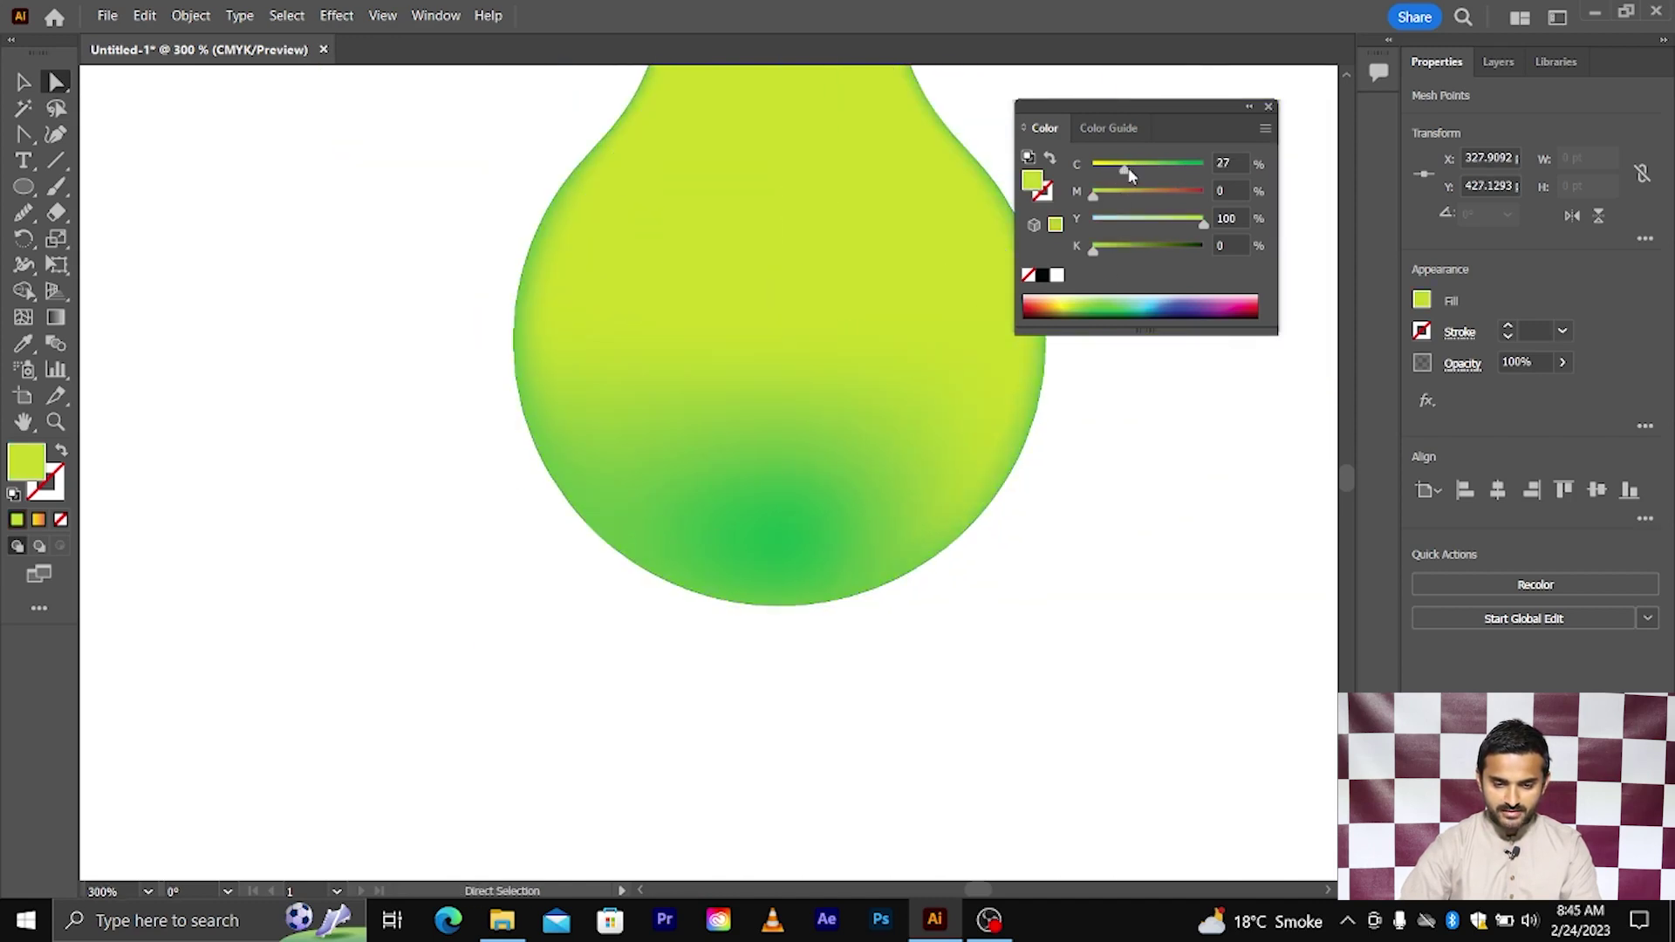
pyautogui.moveTo(1121, 172); pyautogui.dragTo(1158, 170)
pyautogui.press('v')
pyautogui.hotkey('ctrl', '-')
pyautogui.hotkey('ctrl', '-')
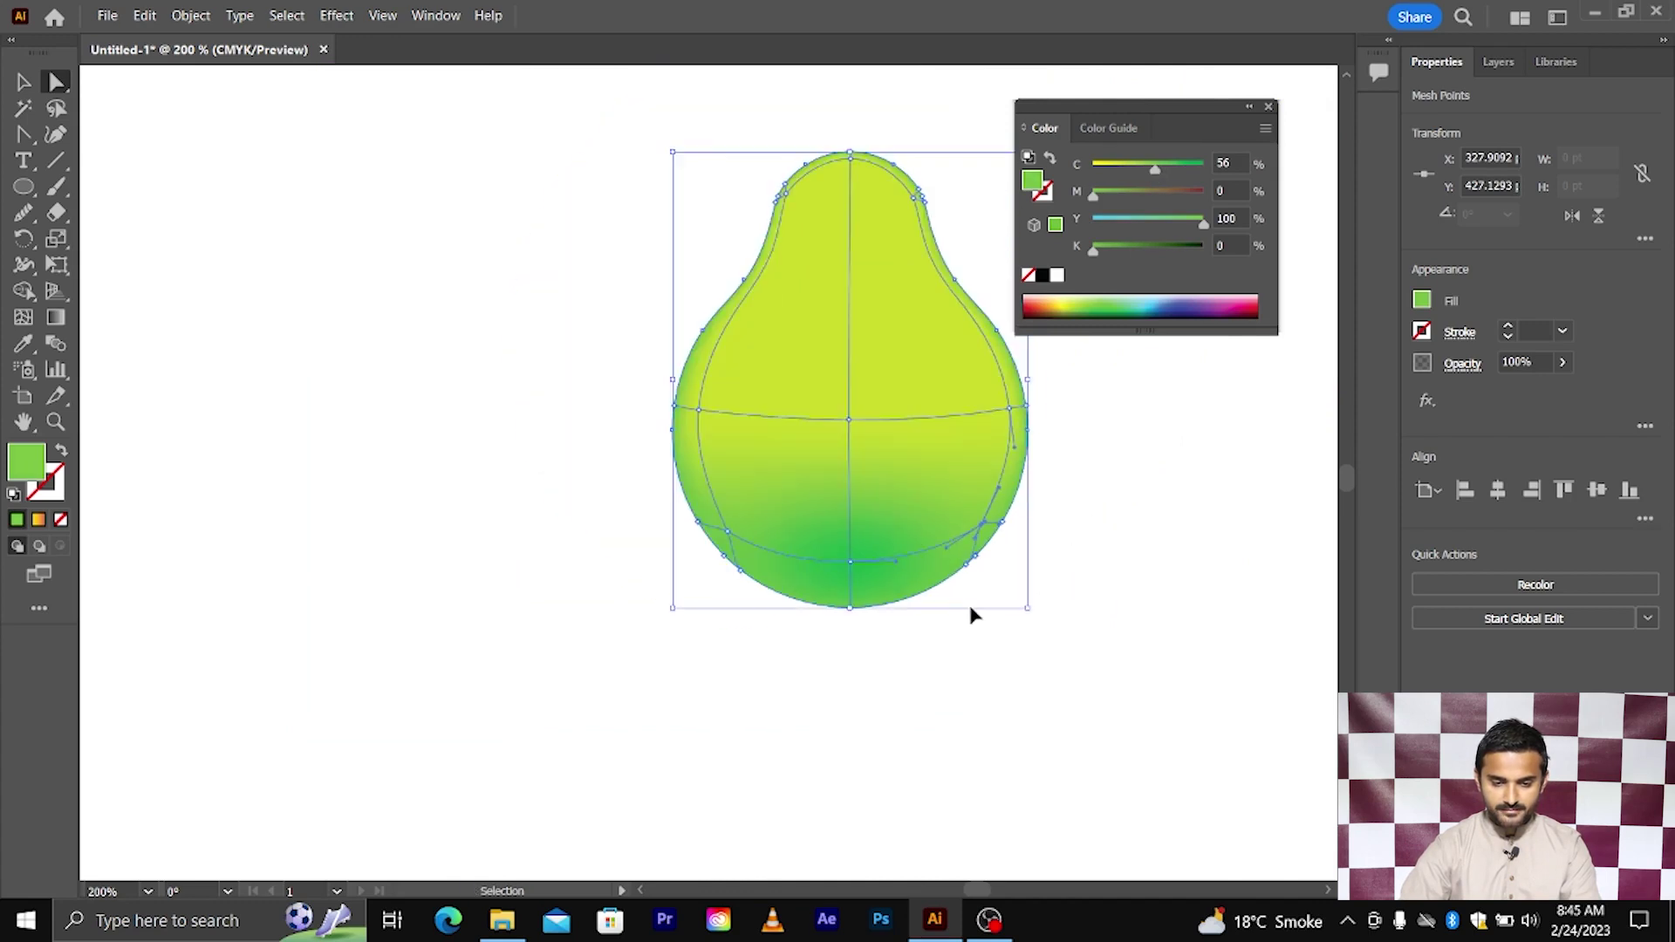
pyautogui.click(972, 611)
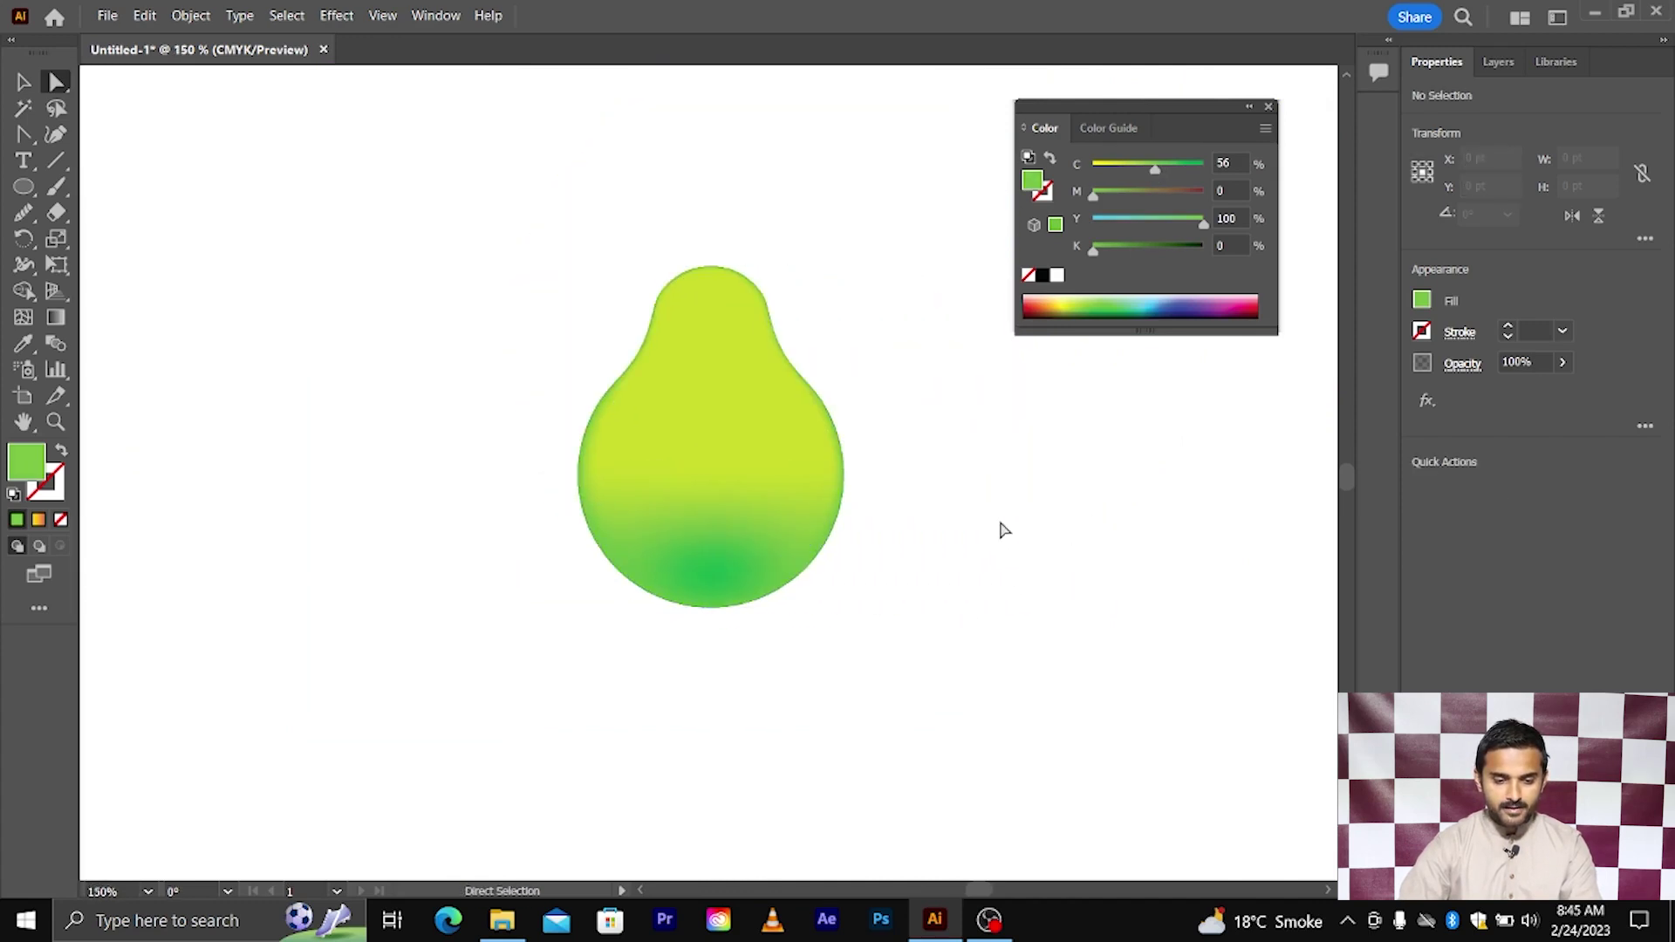
pyautogui.keyDown('alt'); pyautogui.scroll(1, 779, 471); pyautogui.keyUp('alt')
pyautogui.click(20, 83)
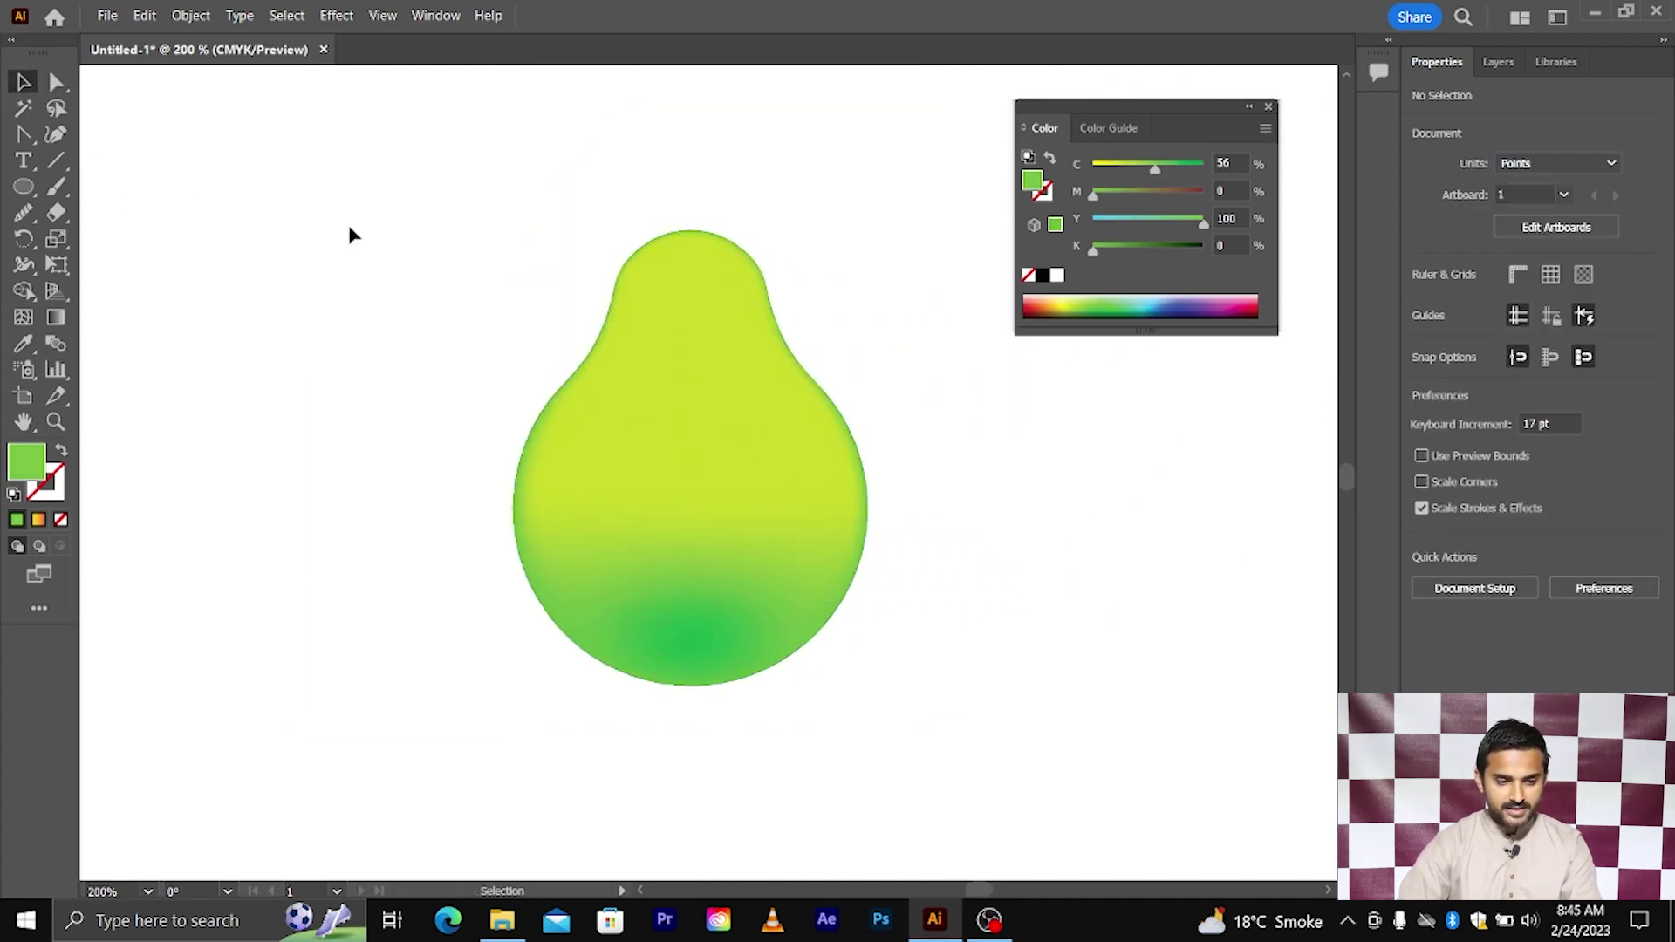
pyautogui.click(55, 186)
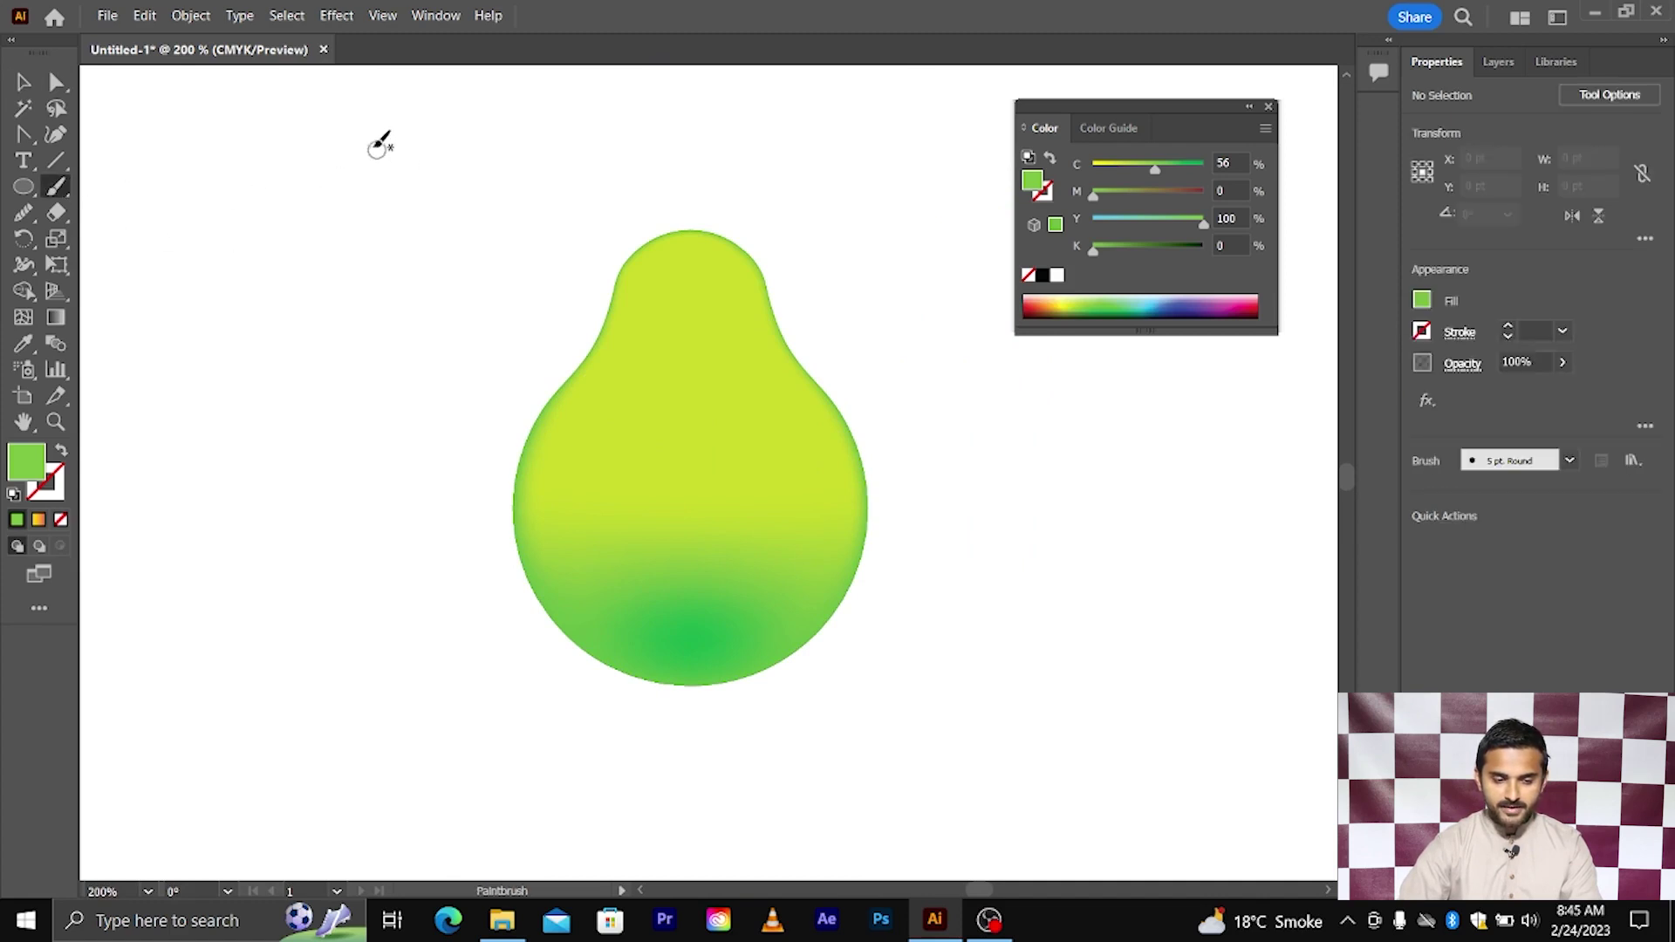
pyautogui.moveTo(347, 129); pyautogui.dragTo(488, 290)
pyautogui.moveTo(489, 220)
pyautogui.mouseDown()
pyautogui.moveTo(524, 301)
pyautogui.moveTo(453, 323)
pyautogui.mouseUp()
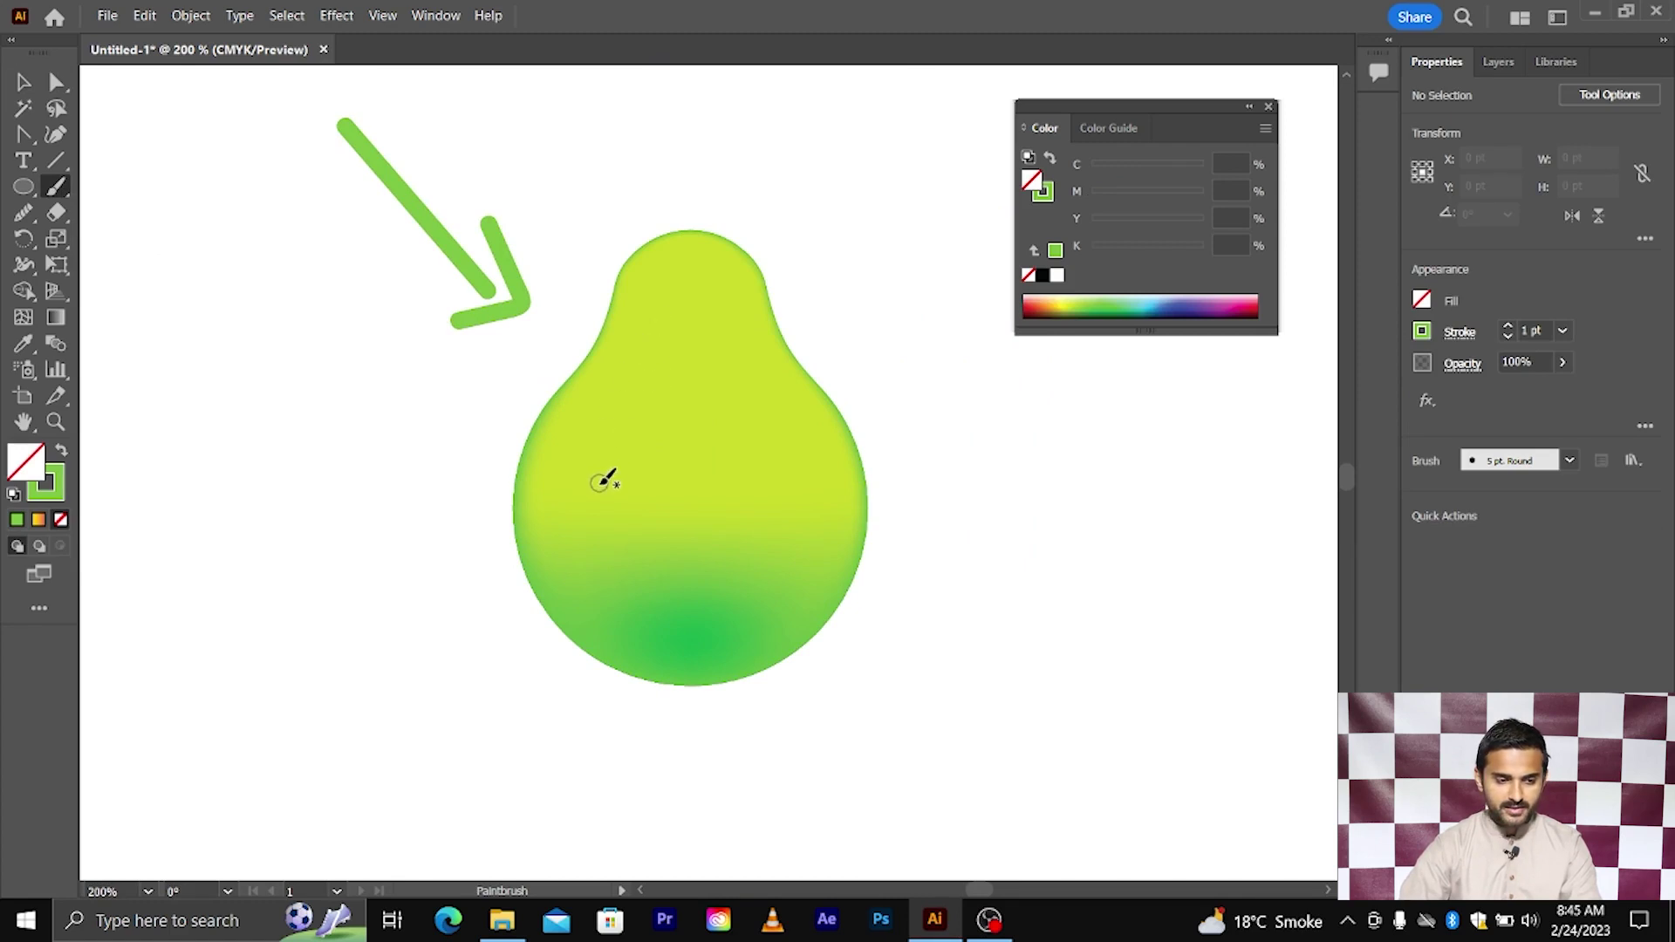
pyautogui.press('v')
pyautogui.moveTo(262, 128); pyautogui.dragTo(499, 328)
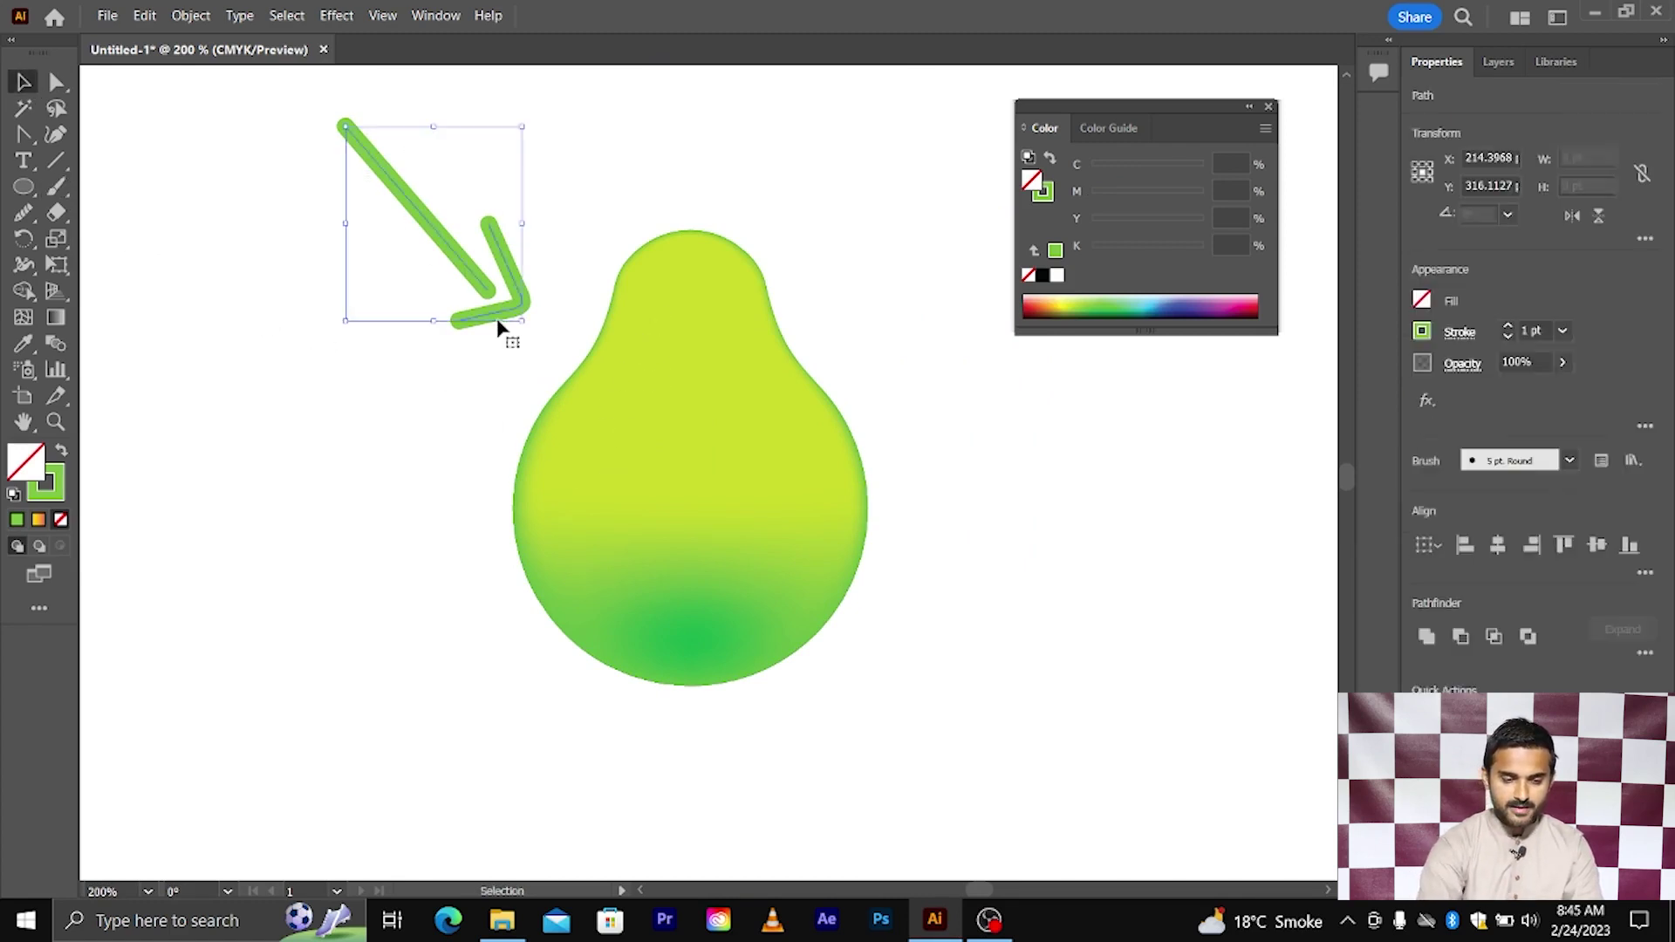
pyautogui.press('Delete')
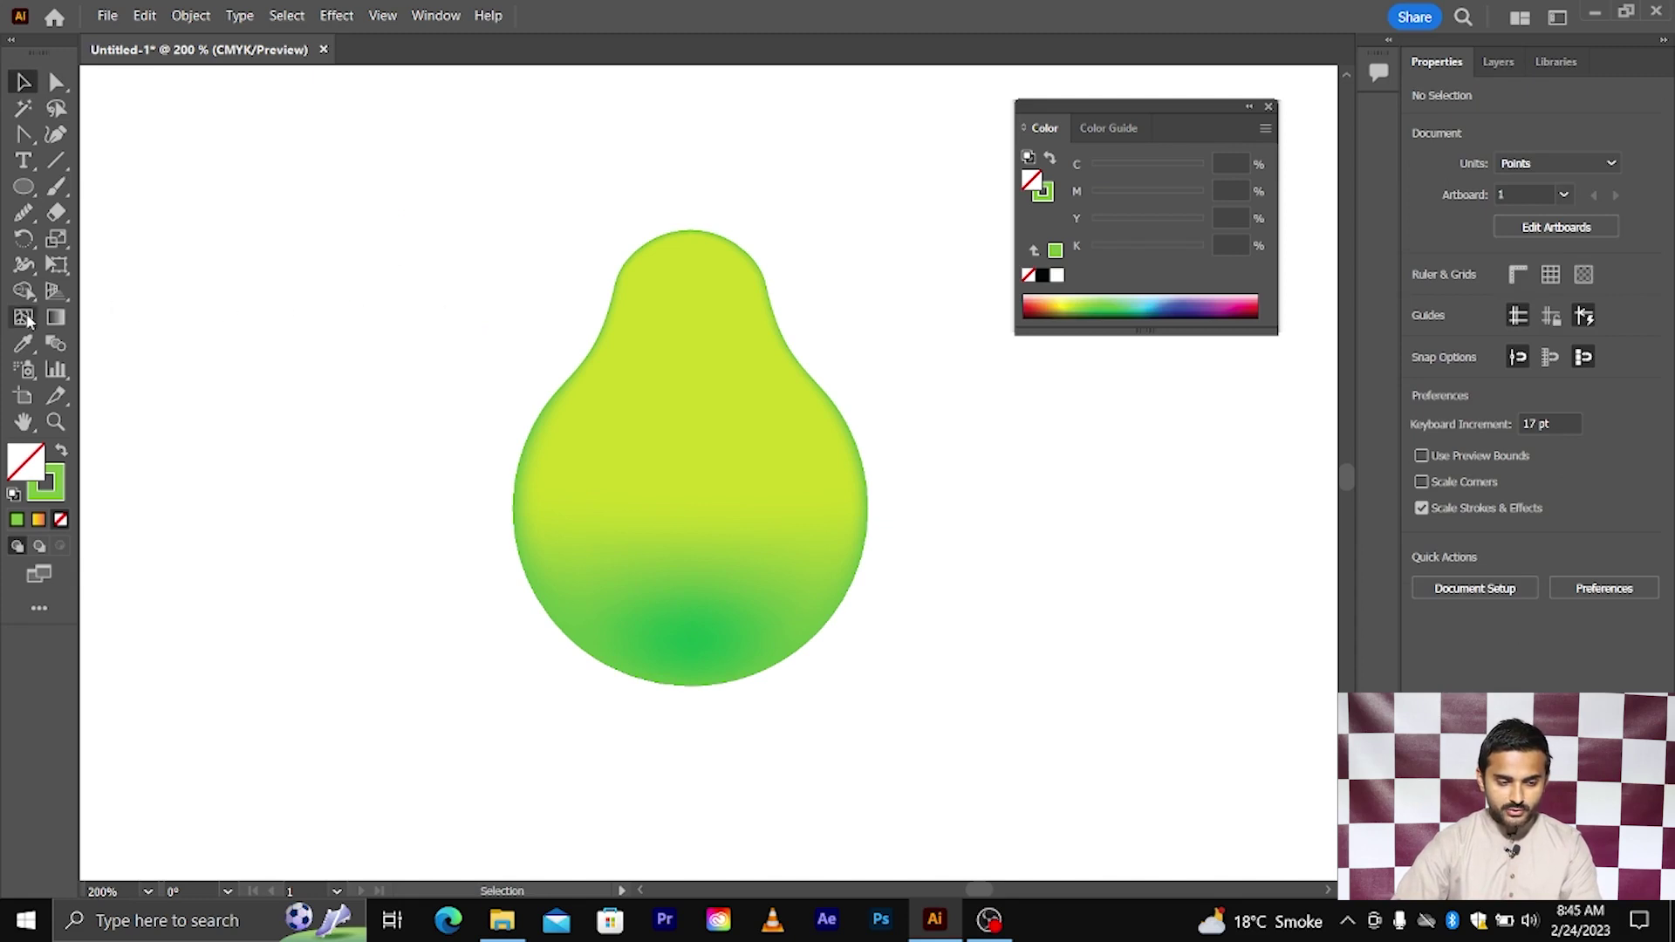
pyautogui.click(23, 317)
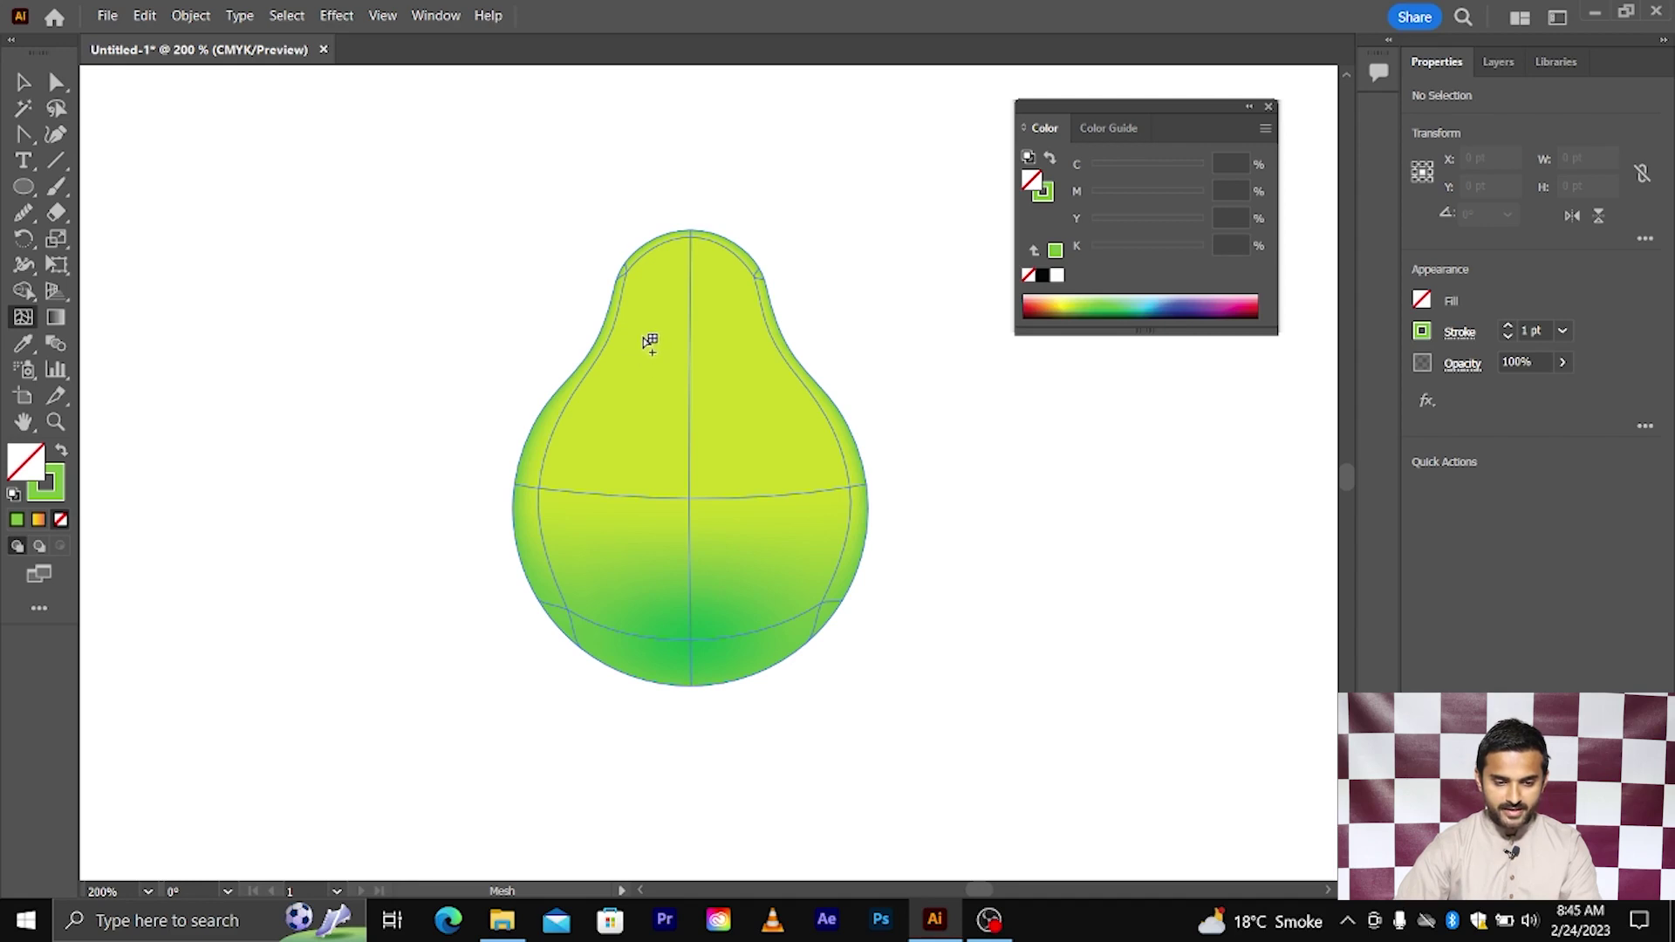
# - Add a mesh point on the pear's upper left and fill it white
pyautogui.click(646, 338)
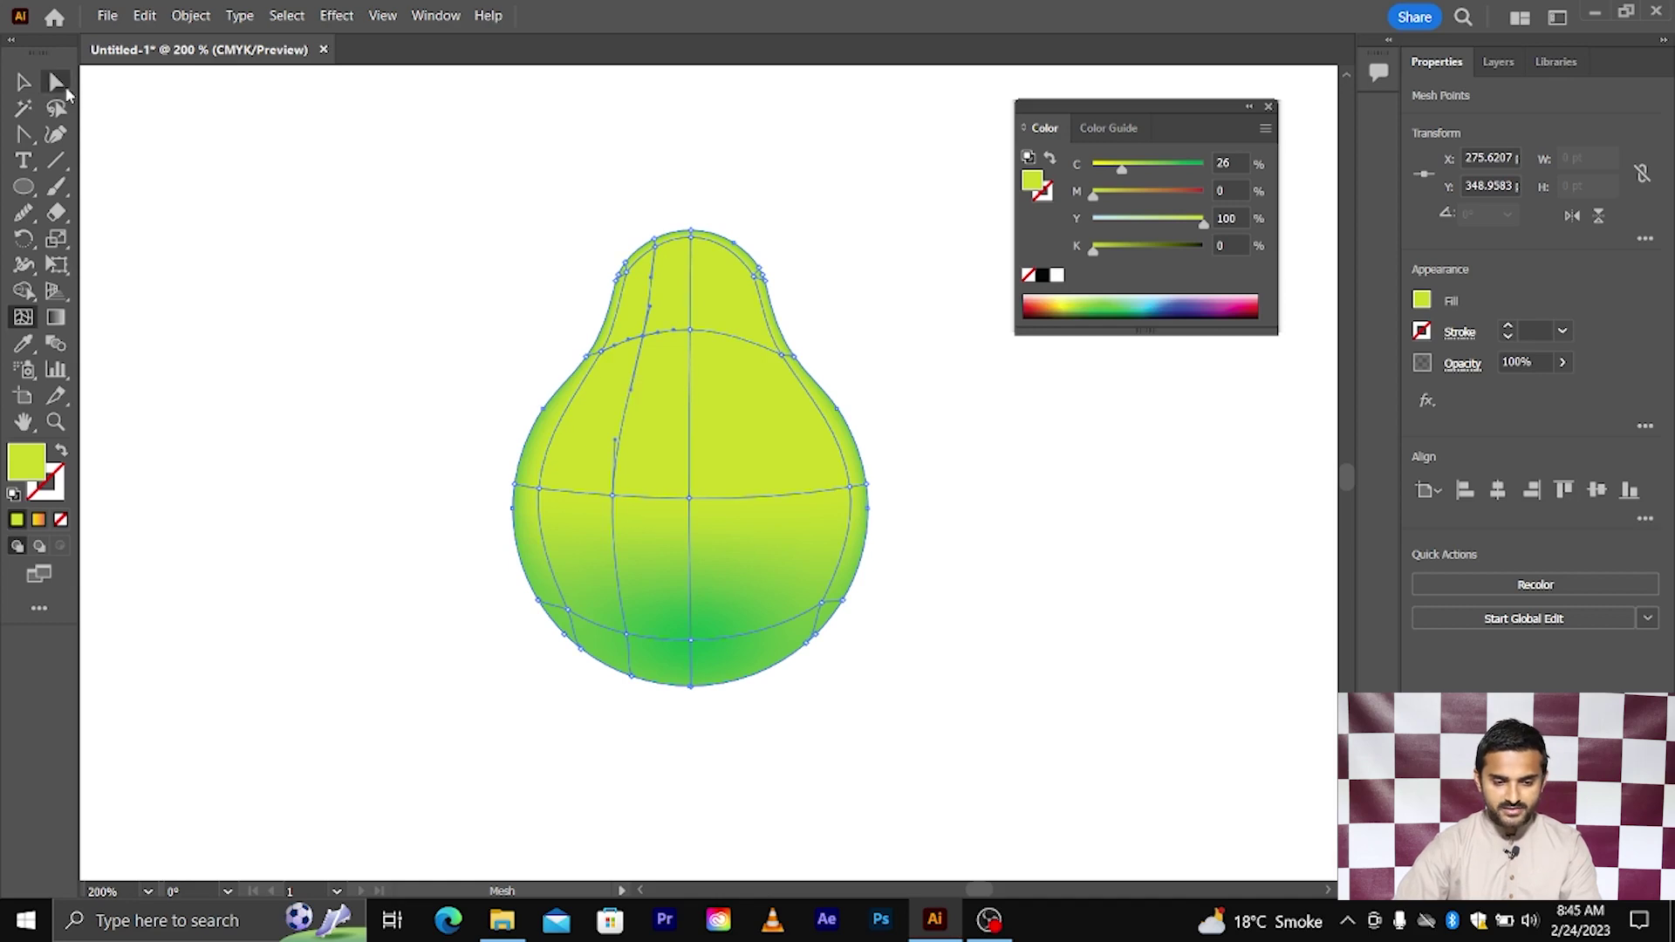
pyautogui.press('a')
pyautogui.scroll(1, 643, 362)
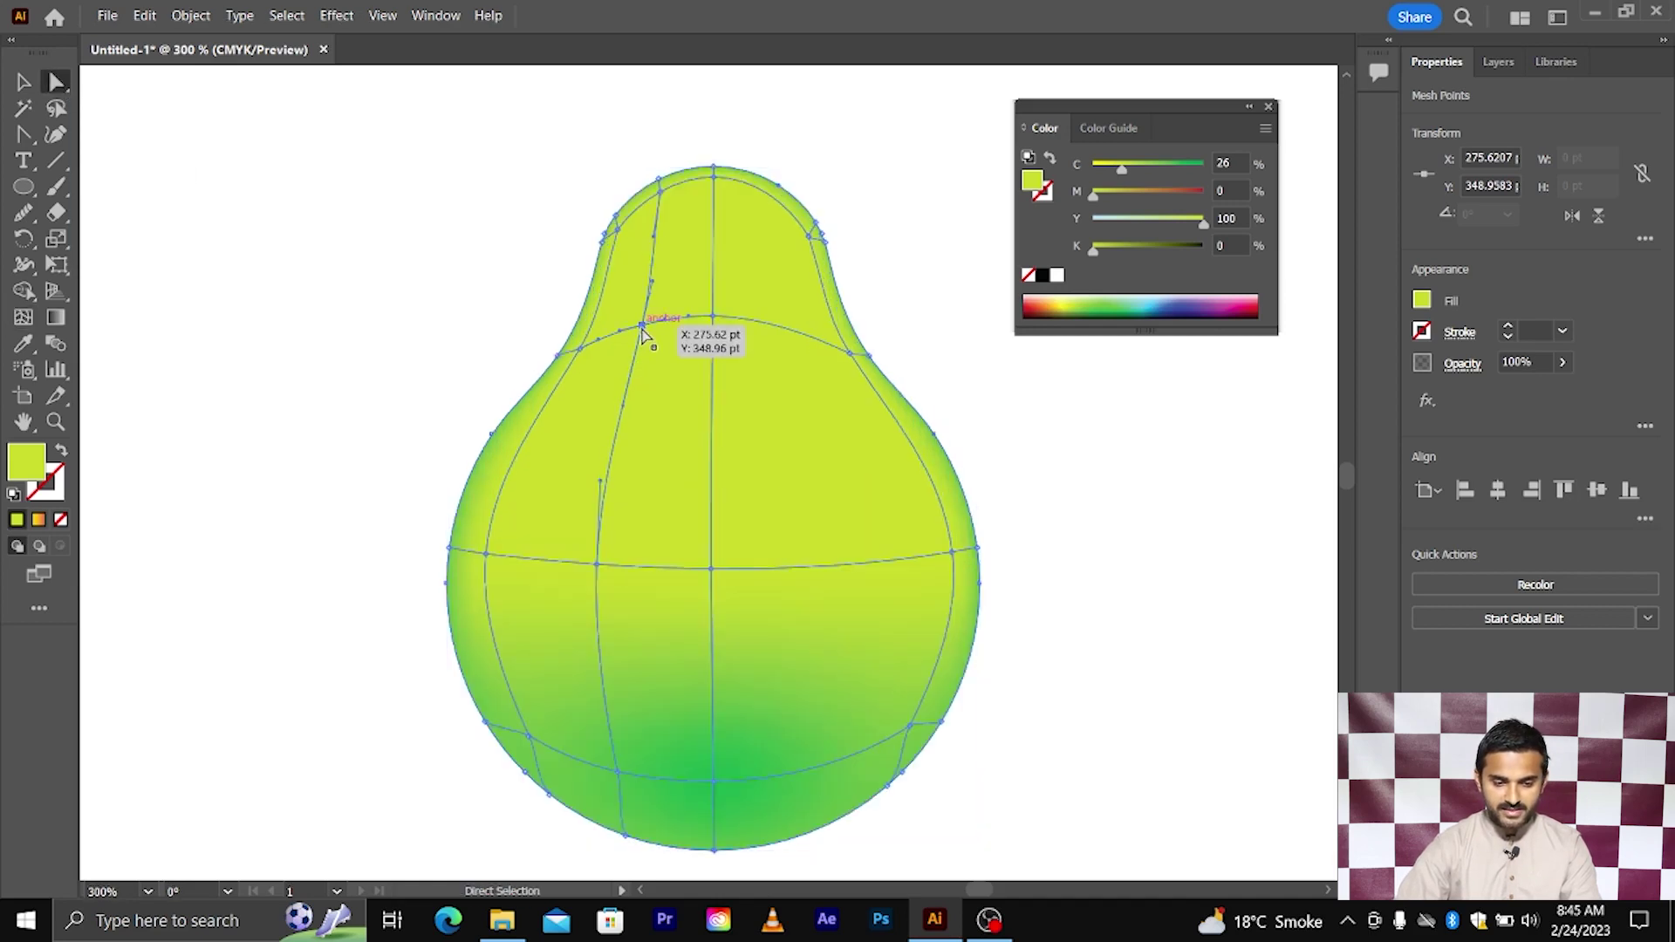
pyautogui.click(1431, 305)
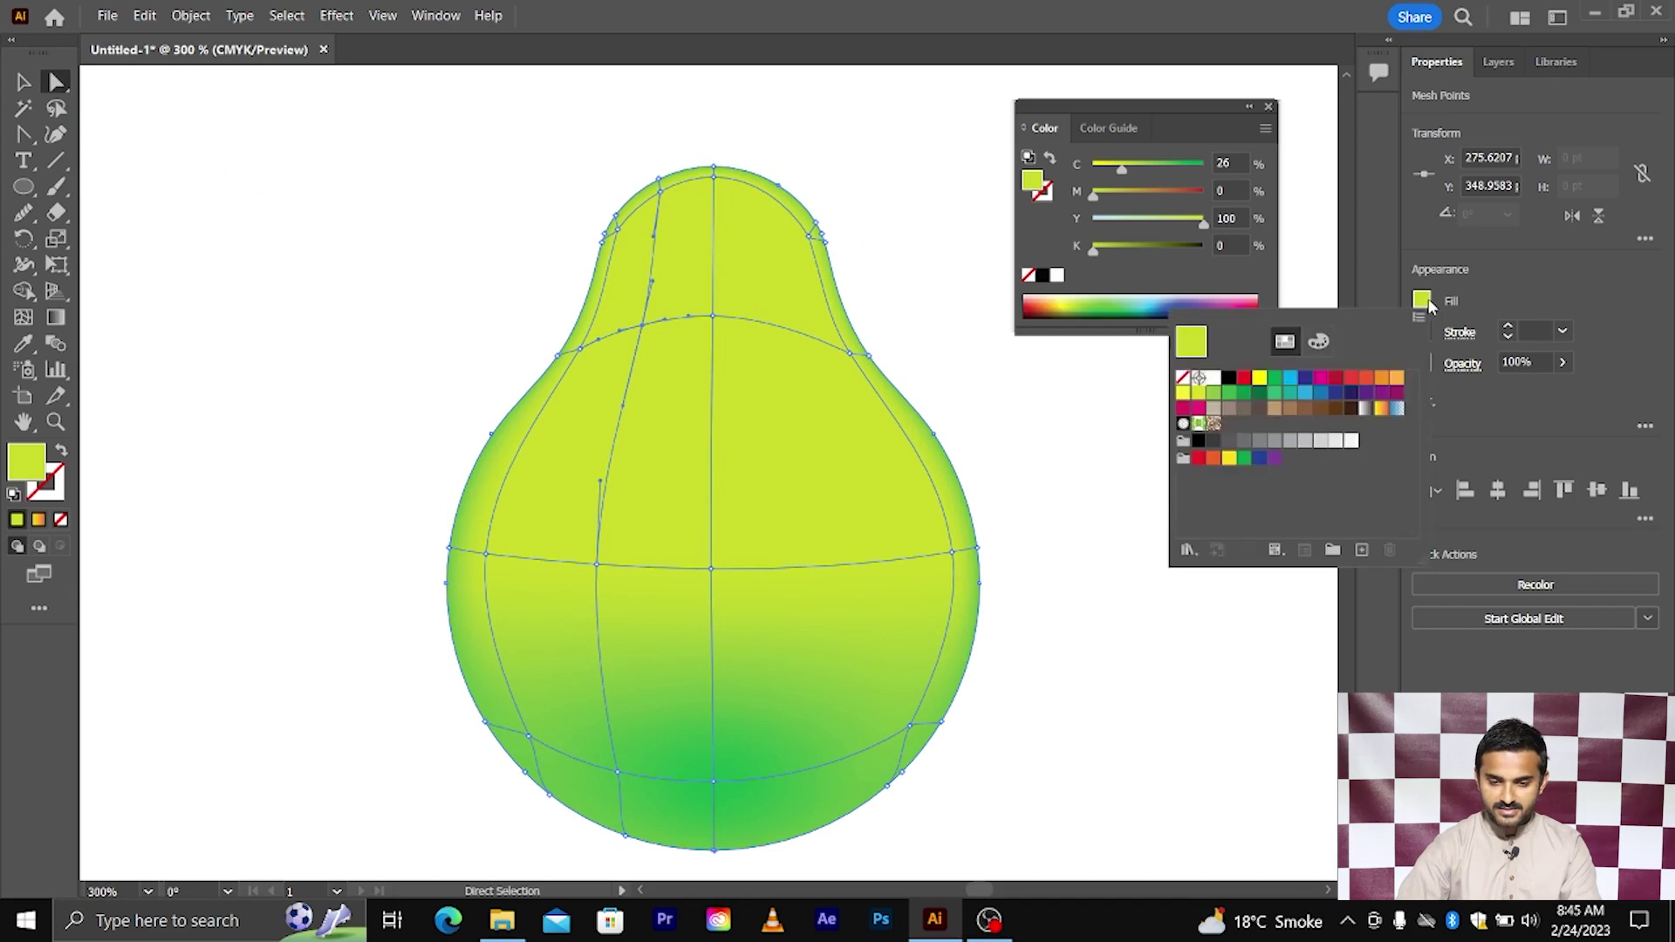
pyautogui.click(1213, 380)
pyautogui.press('Escape')
pyautogui.scroll(-1, 963, 391)
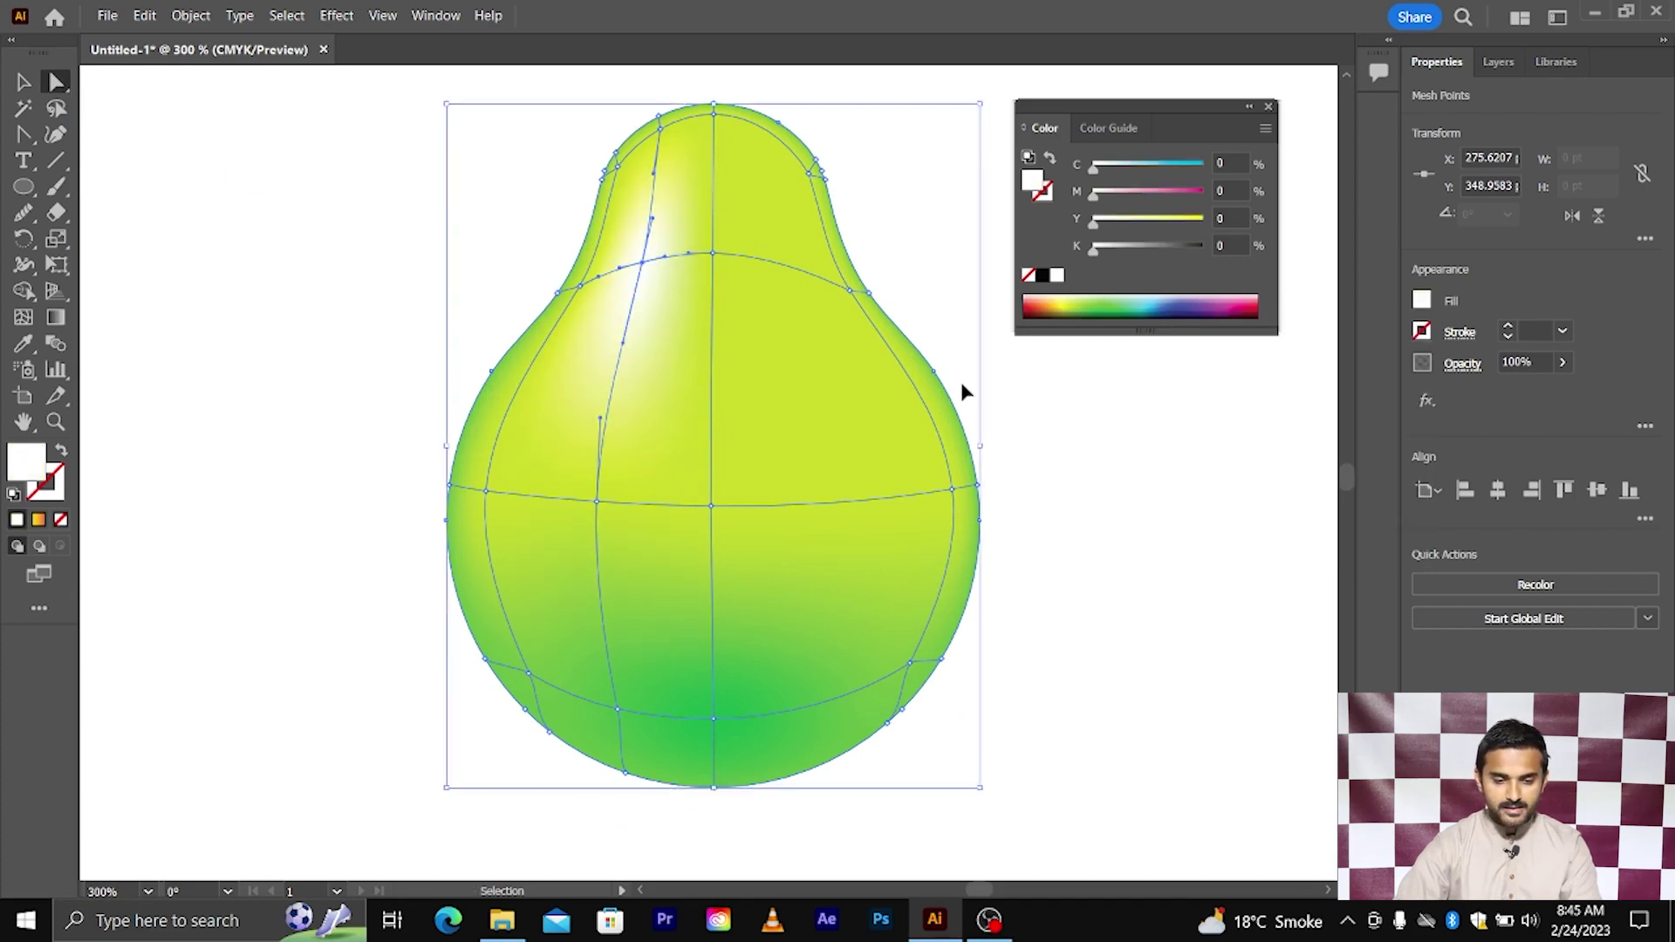
pyautogui.hscroll(1, 968, 397)
pyautogui.click(982, 408)
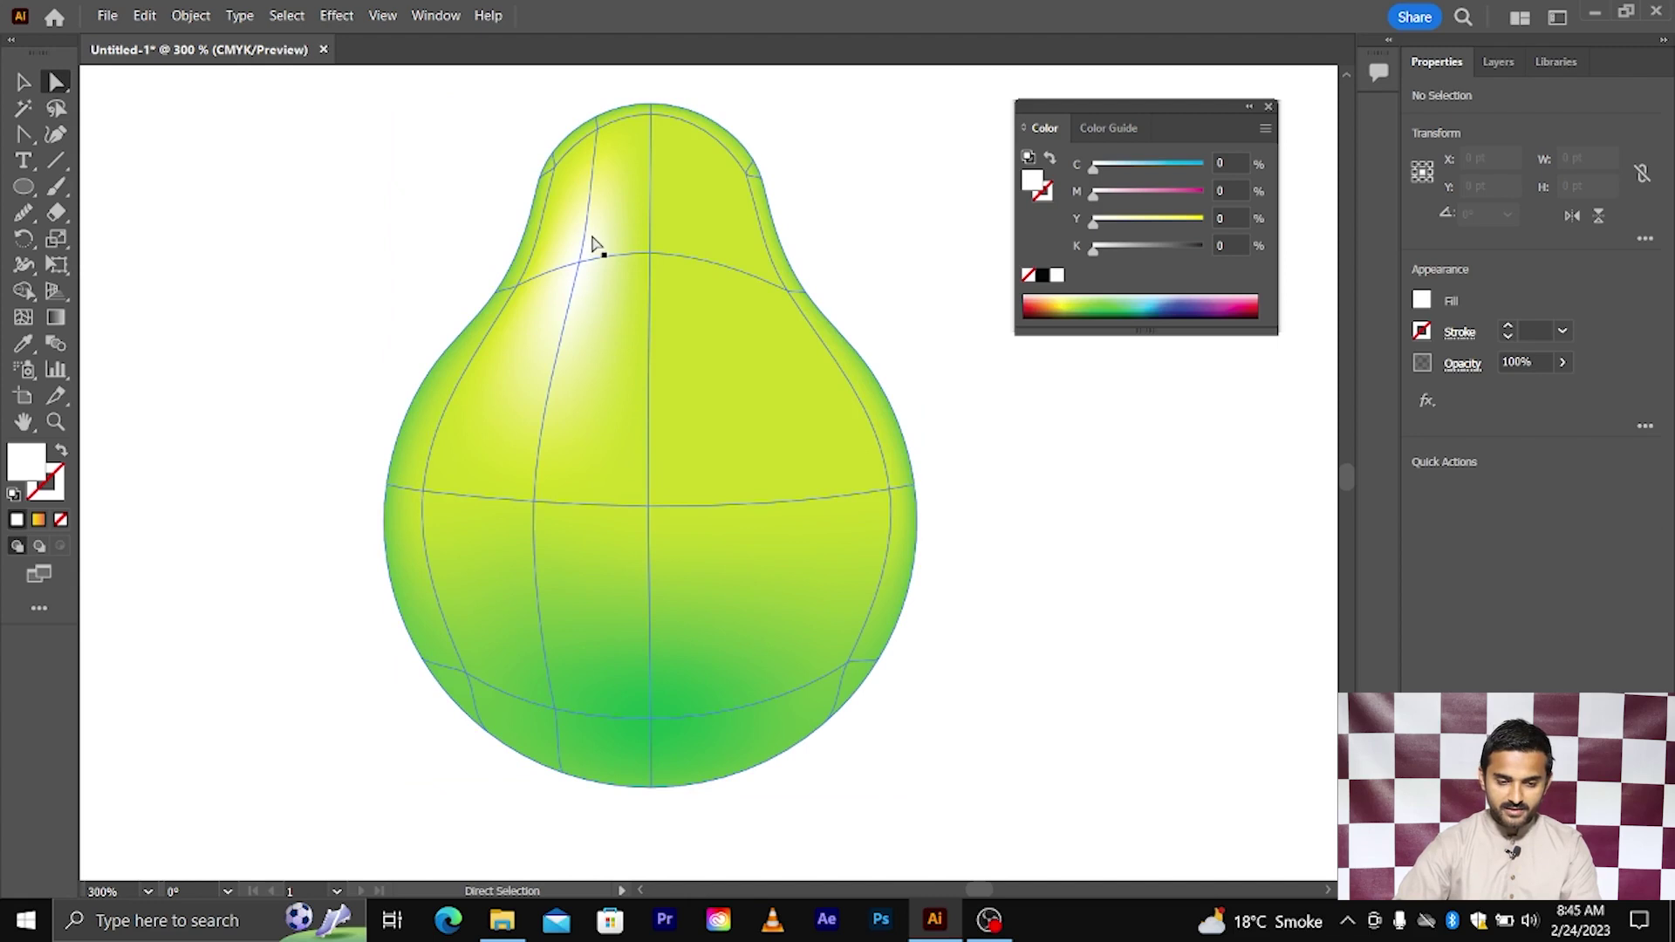
# - Fill the left-middle mesh point white to extend the highlight, undoing an extra mesh line
pyautogui.click(533, 502)
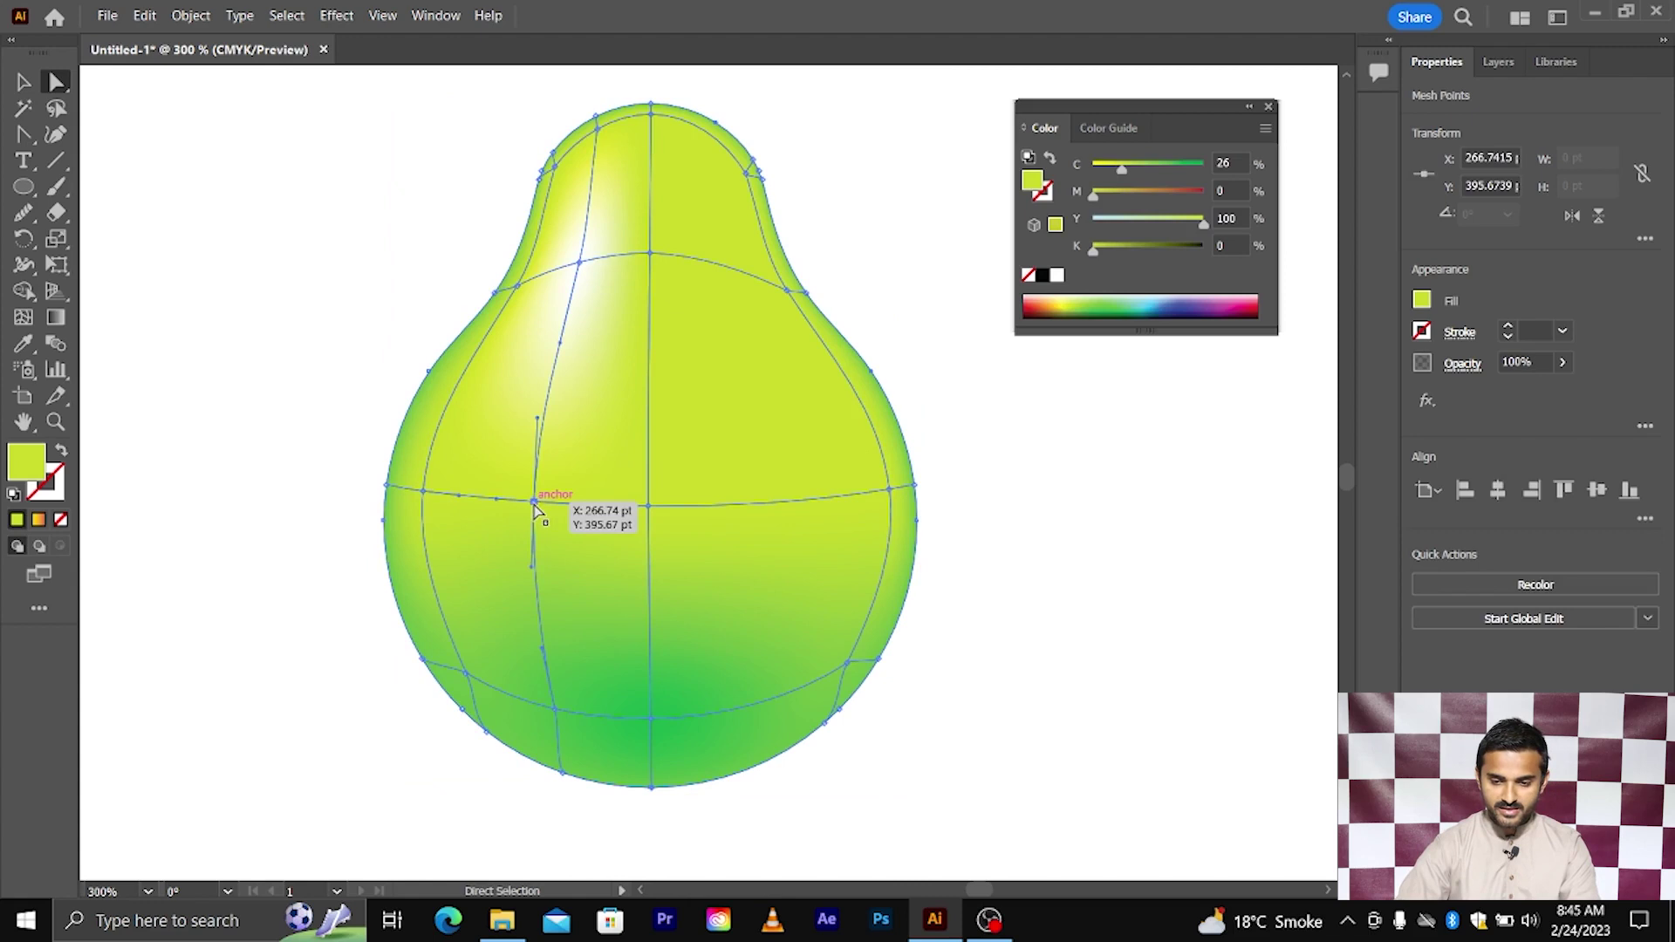
pyautogui.click(1422, 301)
pyautogui.click(1215, 378)
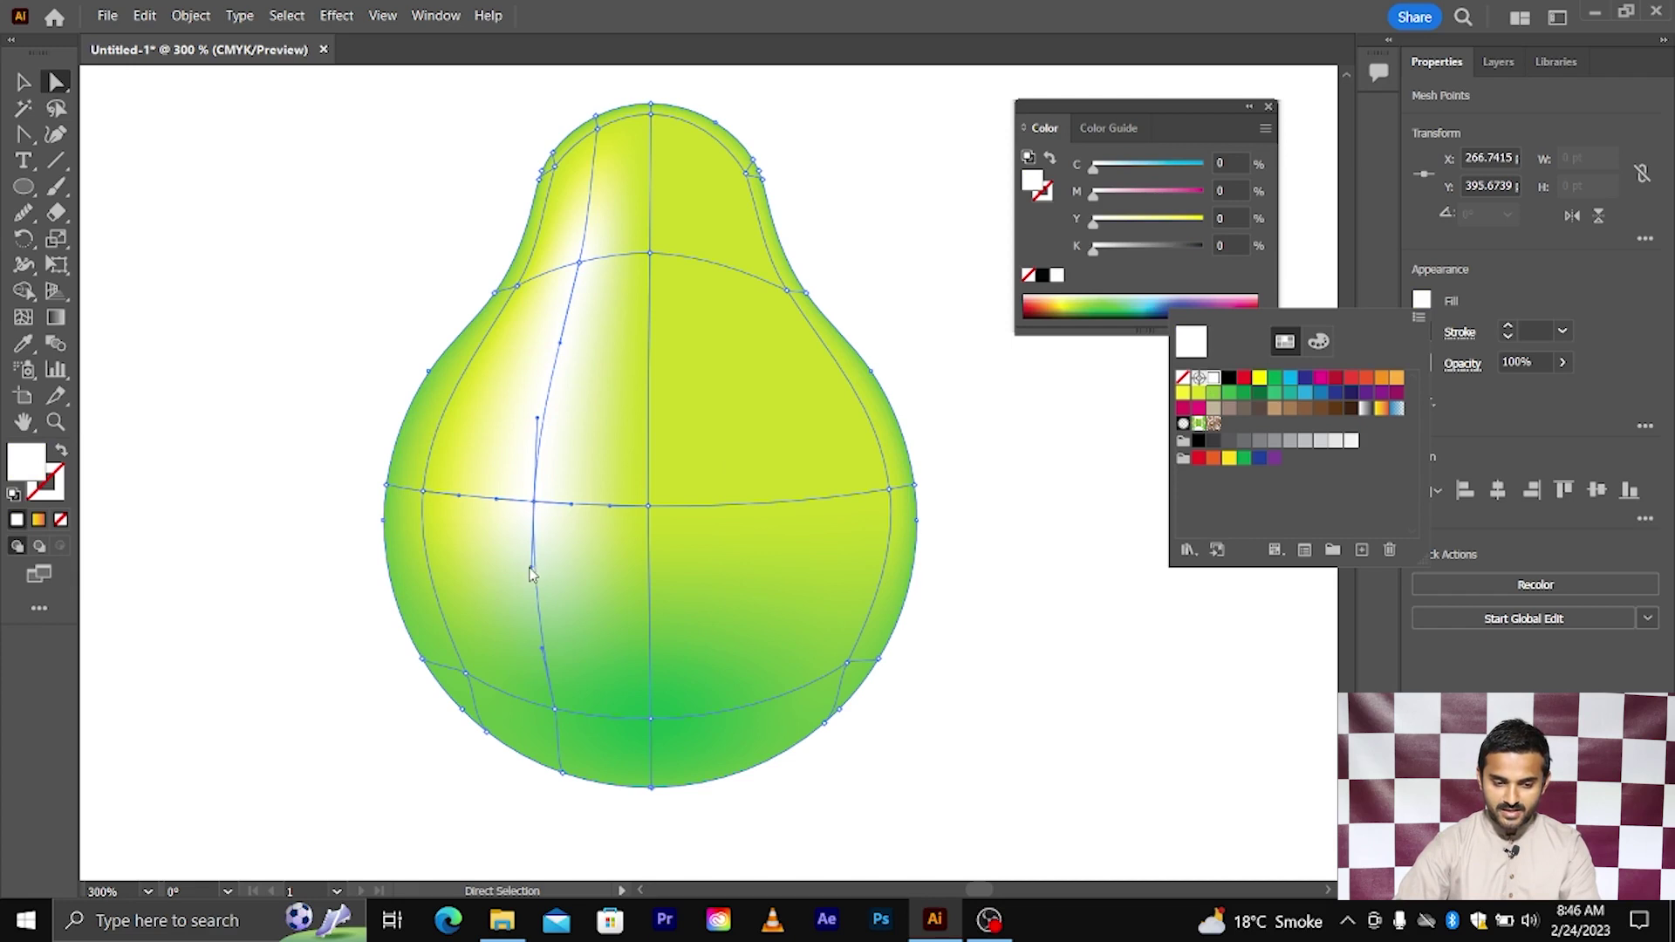
pyautogui.click(334, 525)
pyautogui.click(268, 508)
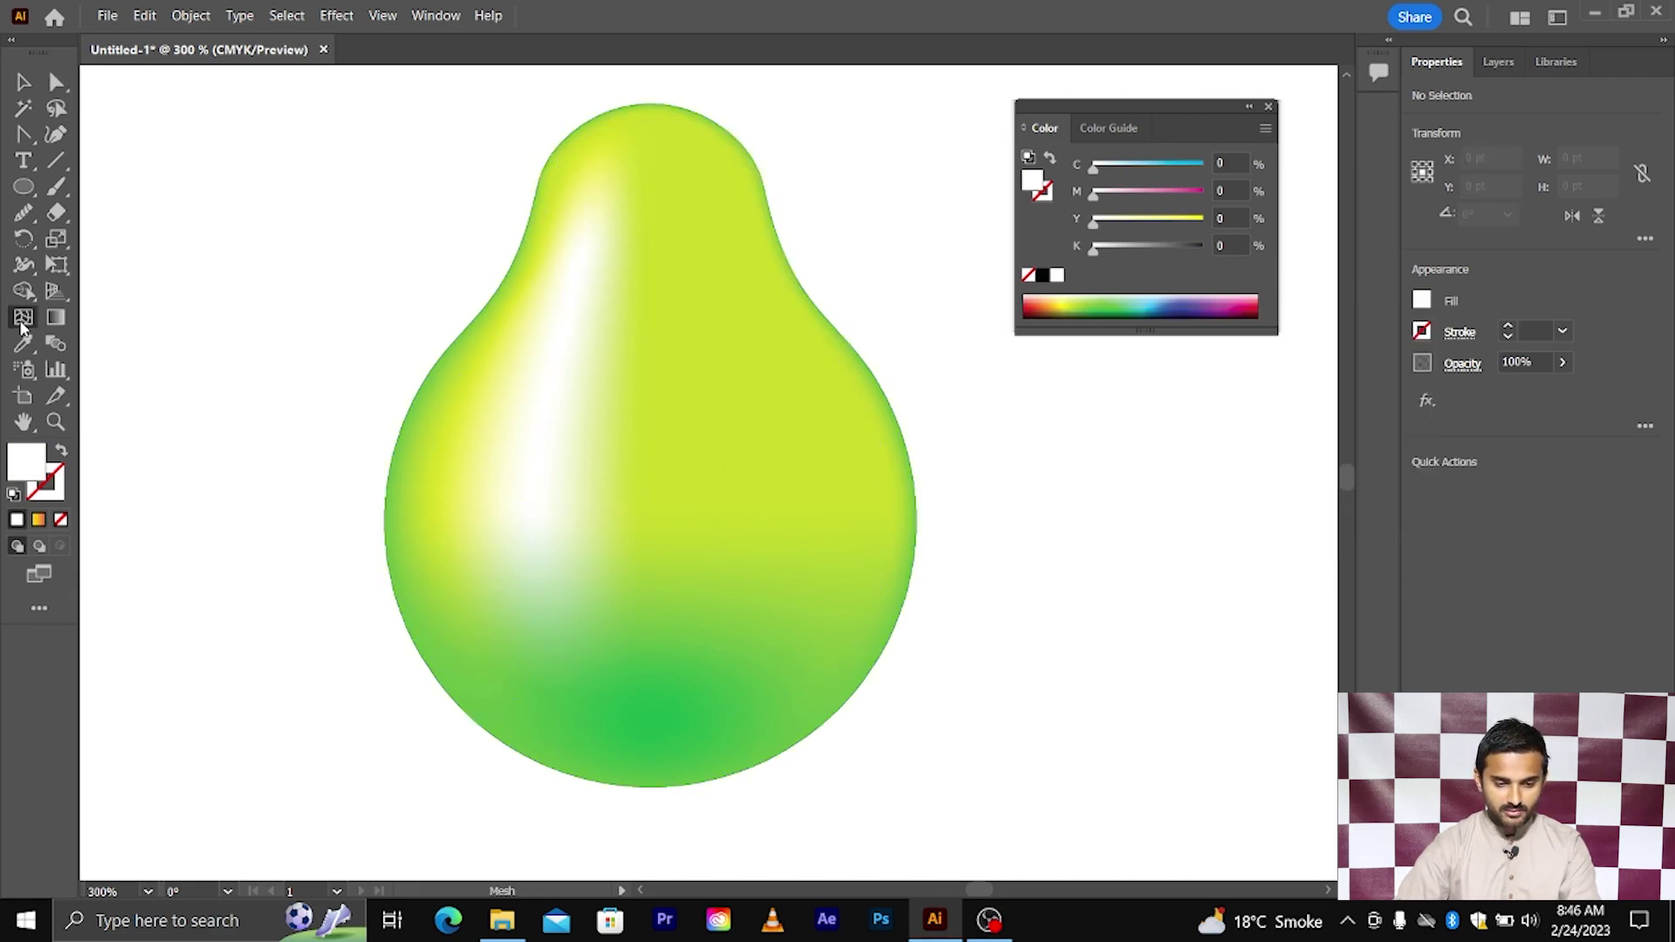
pyautogui.click(23, 317)
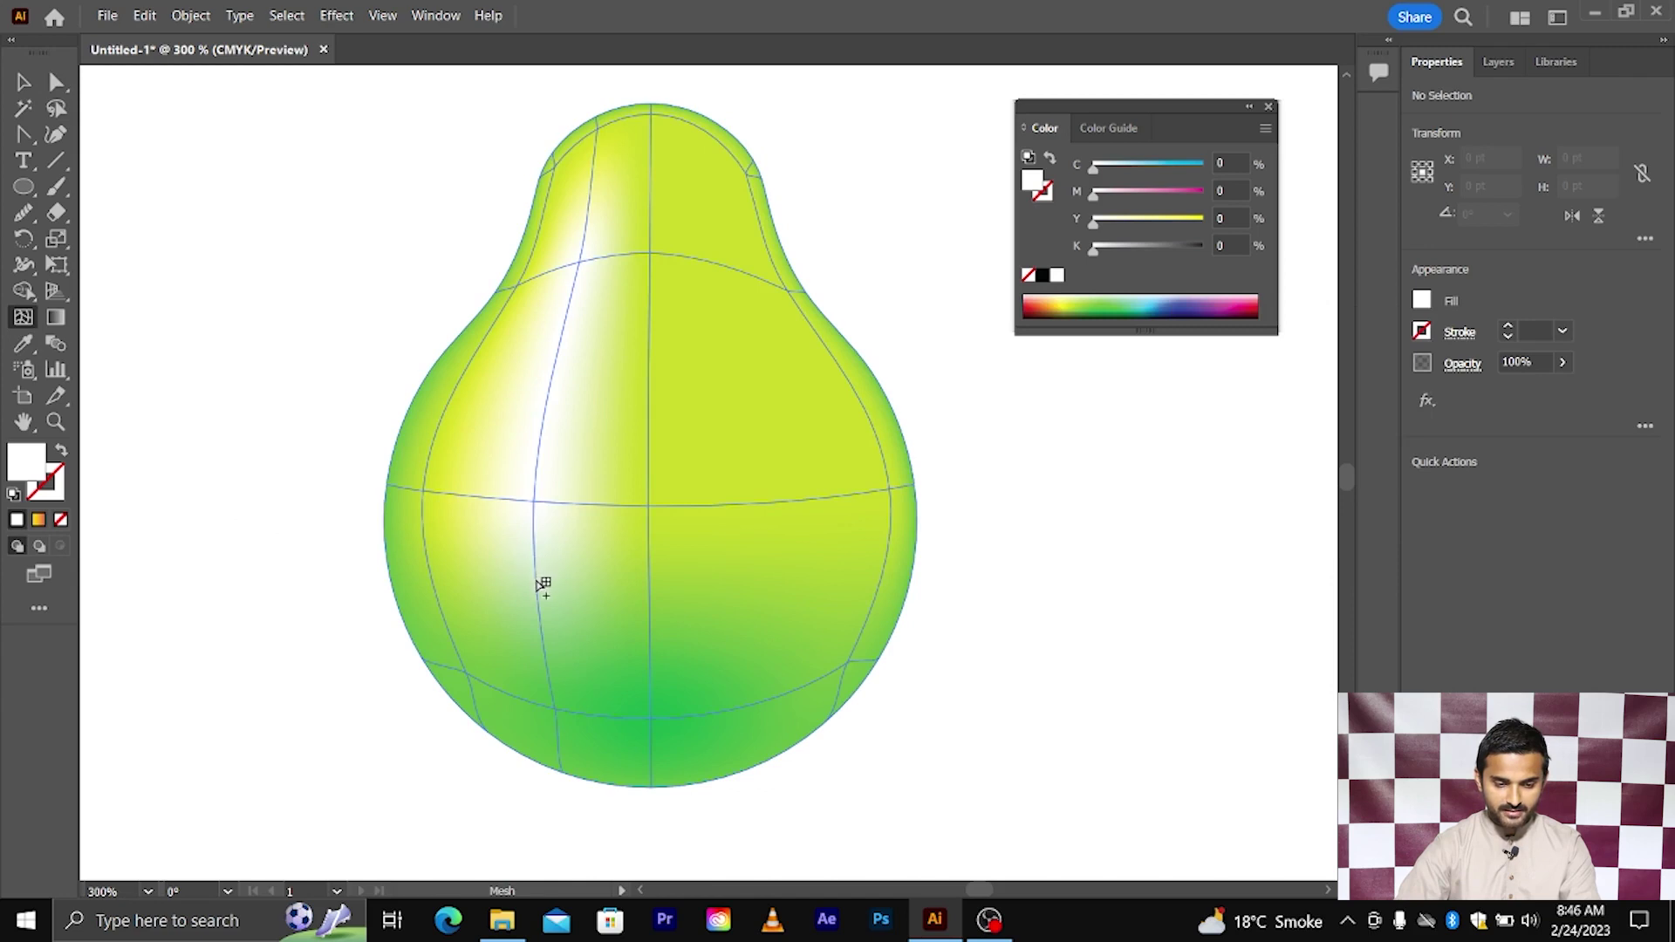
pyautogui.click(538, 583)
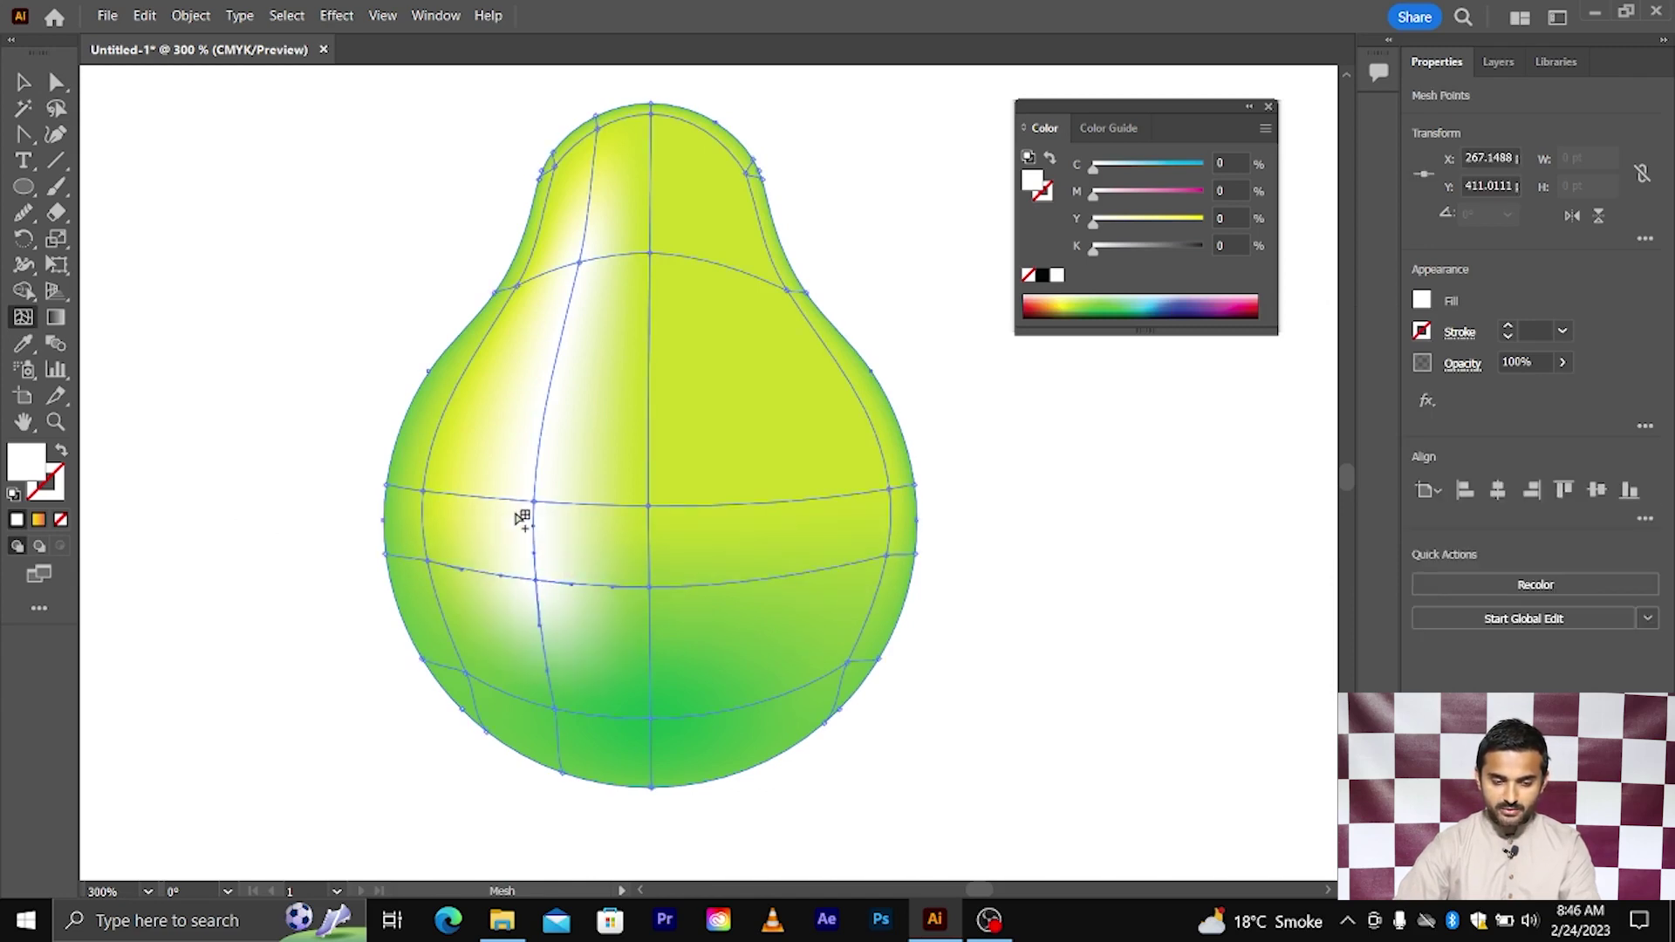
pyautogui.hotkey('ctrl', 'z')
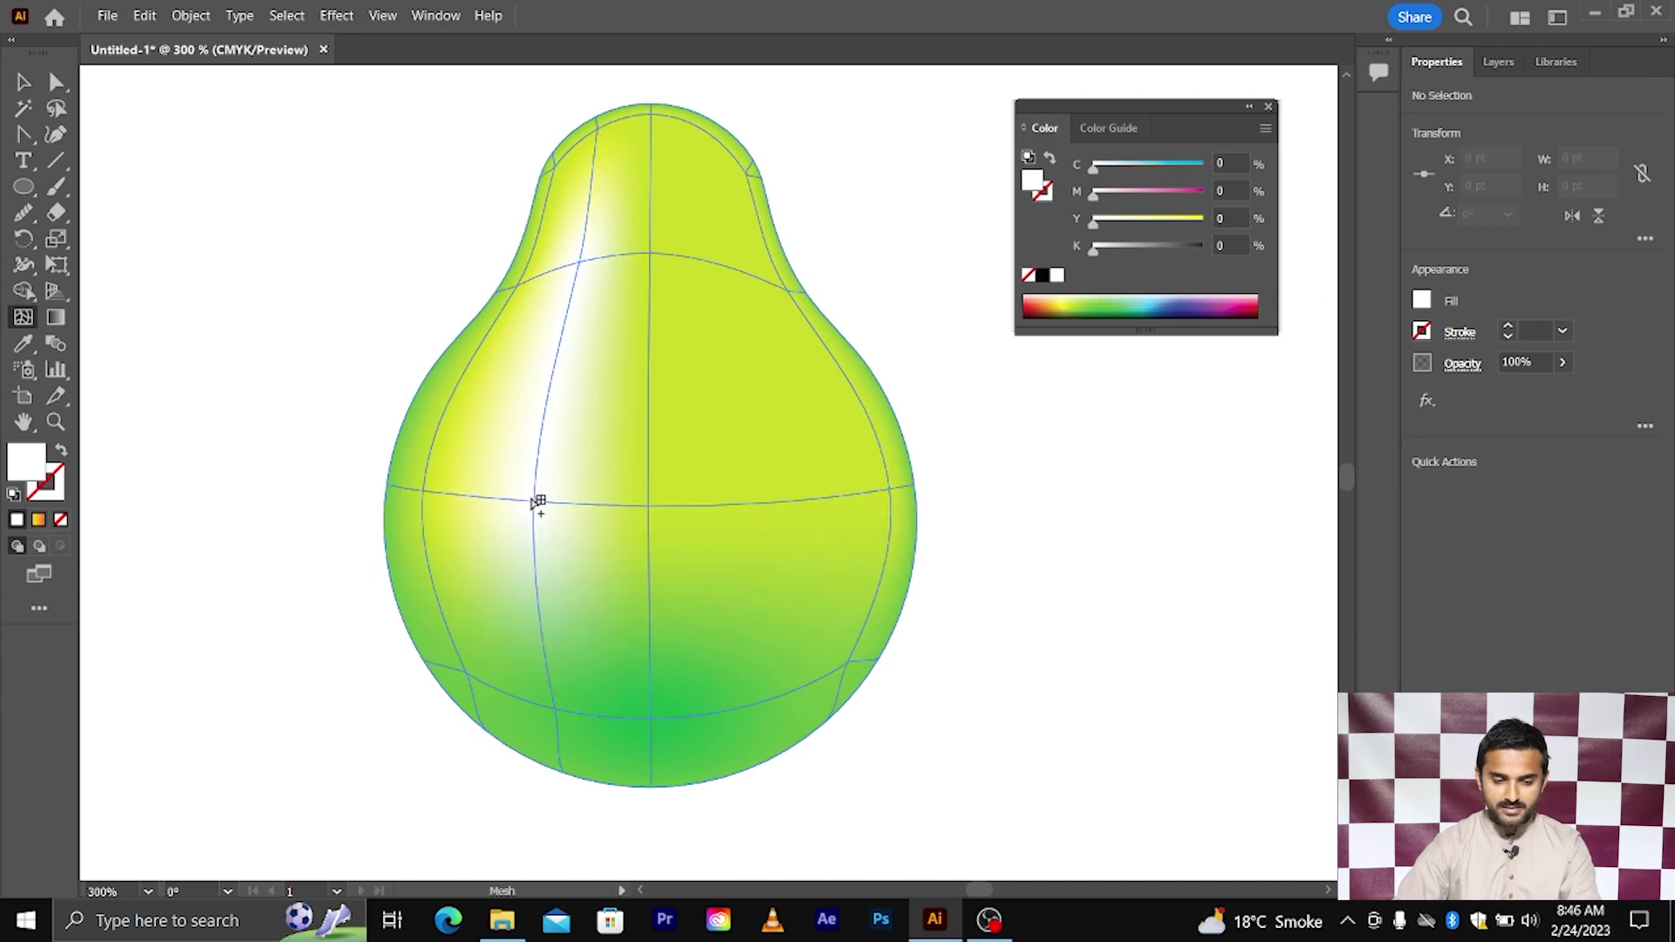
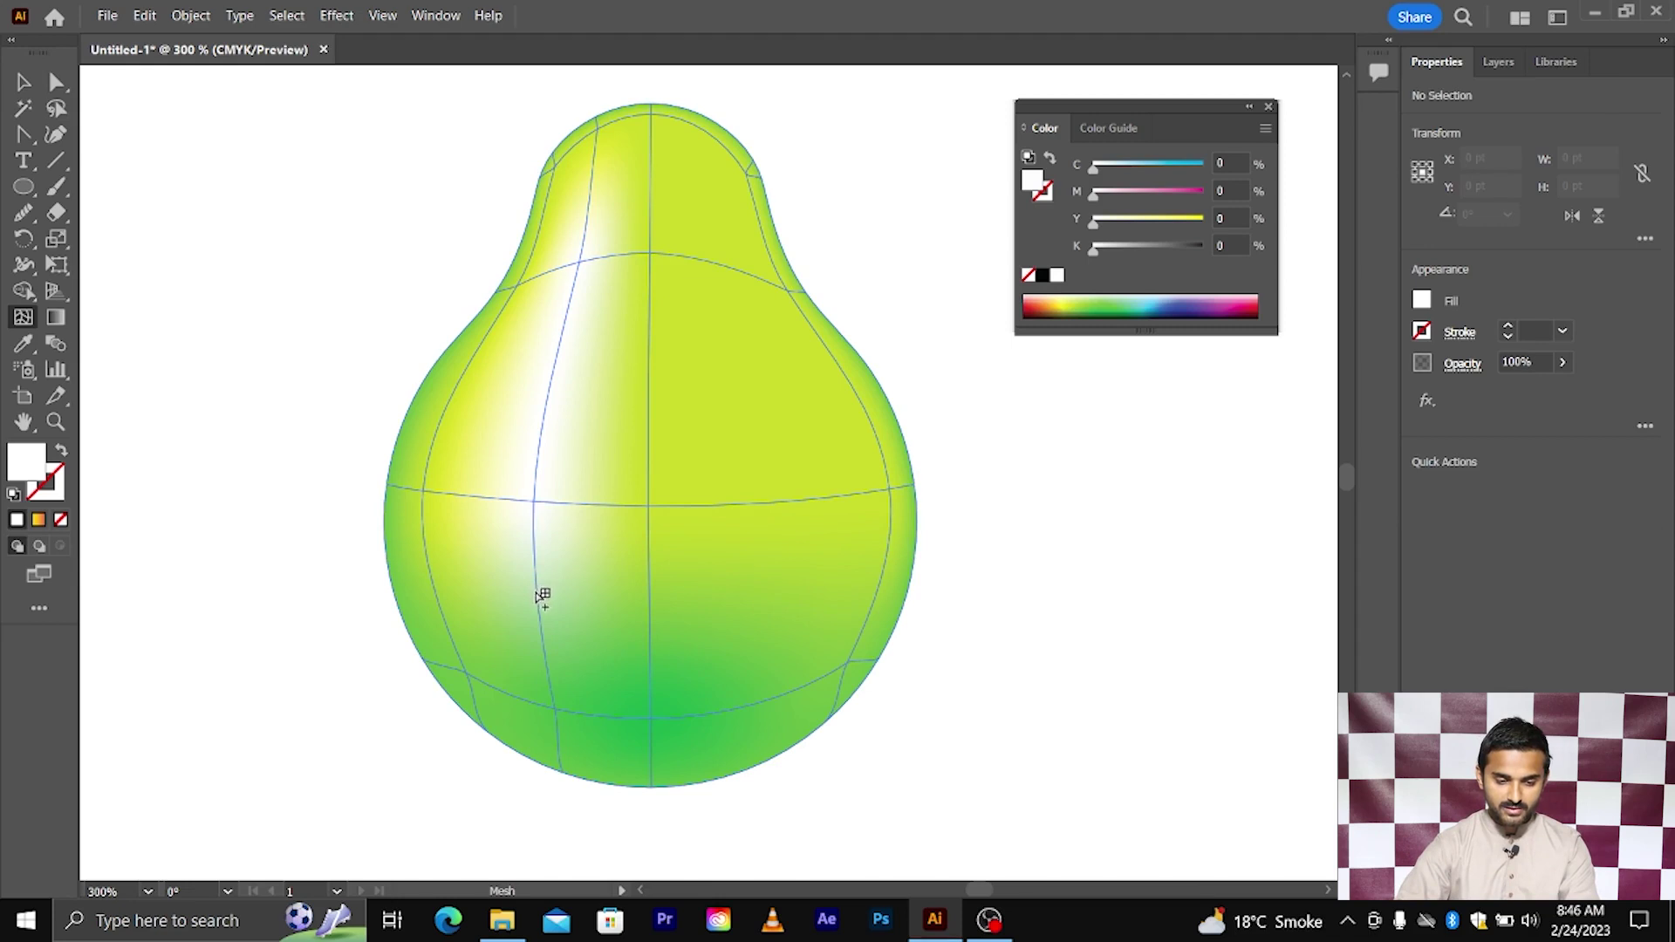
# - Add a mesh line across the lower highlight and tint its left point with the pear's yellow-green
pyautogui.click(537, 596)
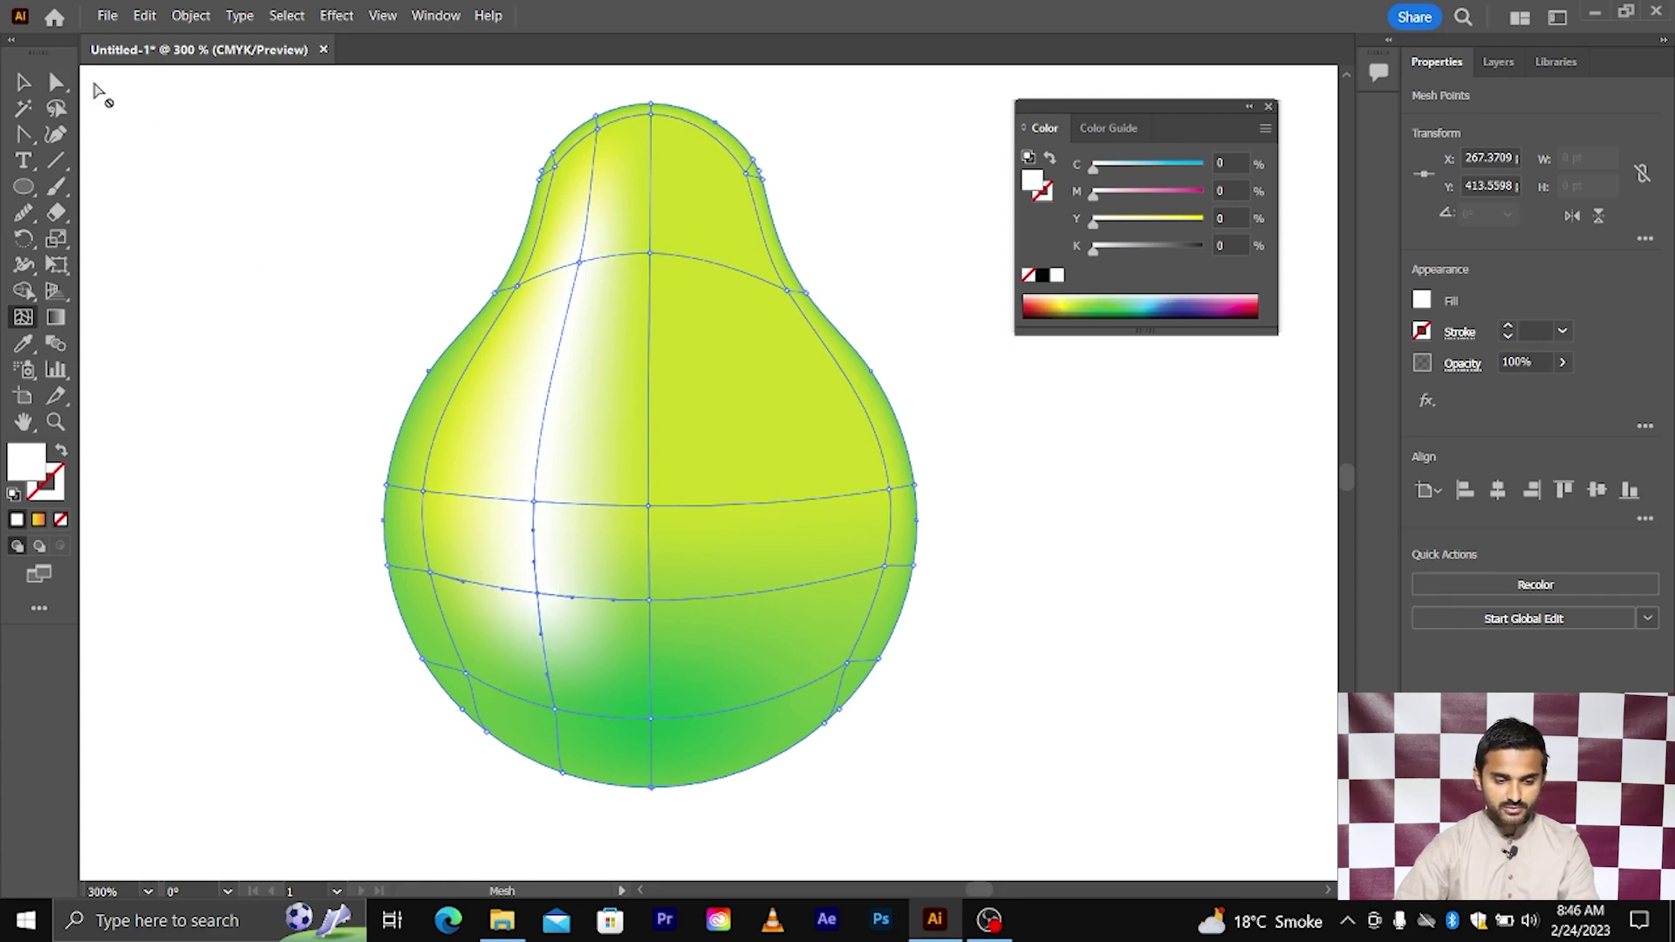
pyautogui.click(63, 81)
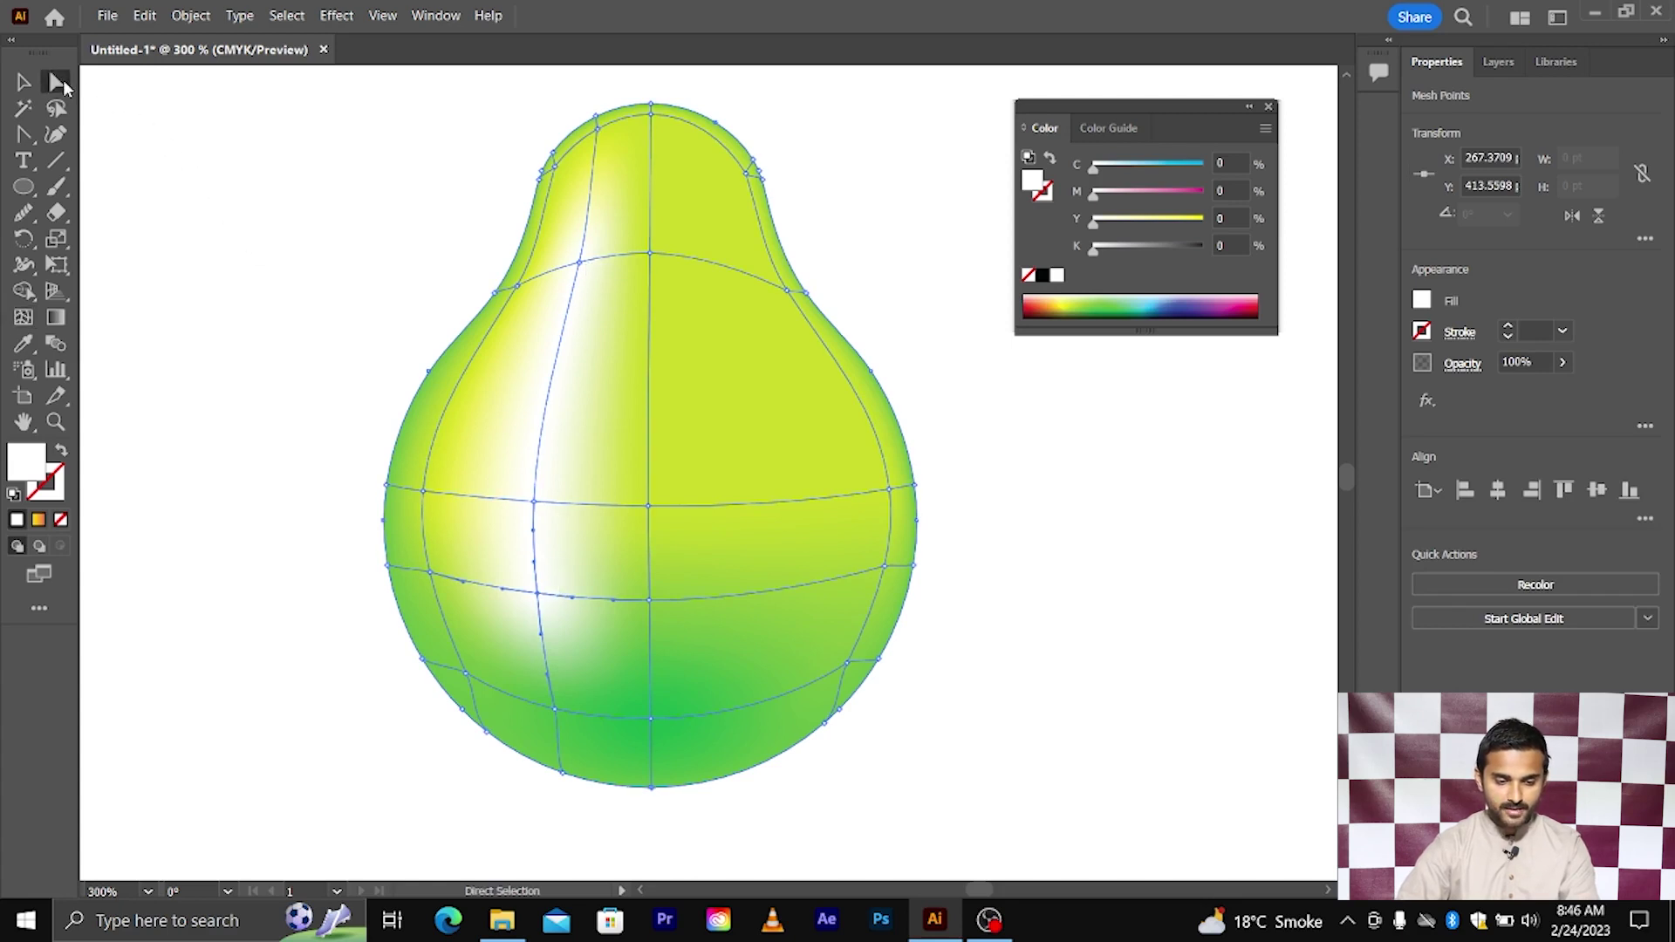
pyautogui.click(540, 597)
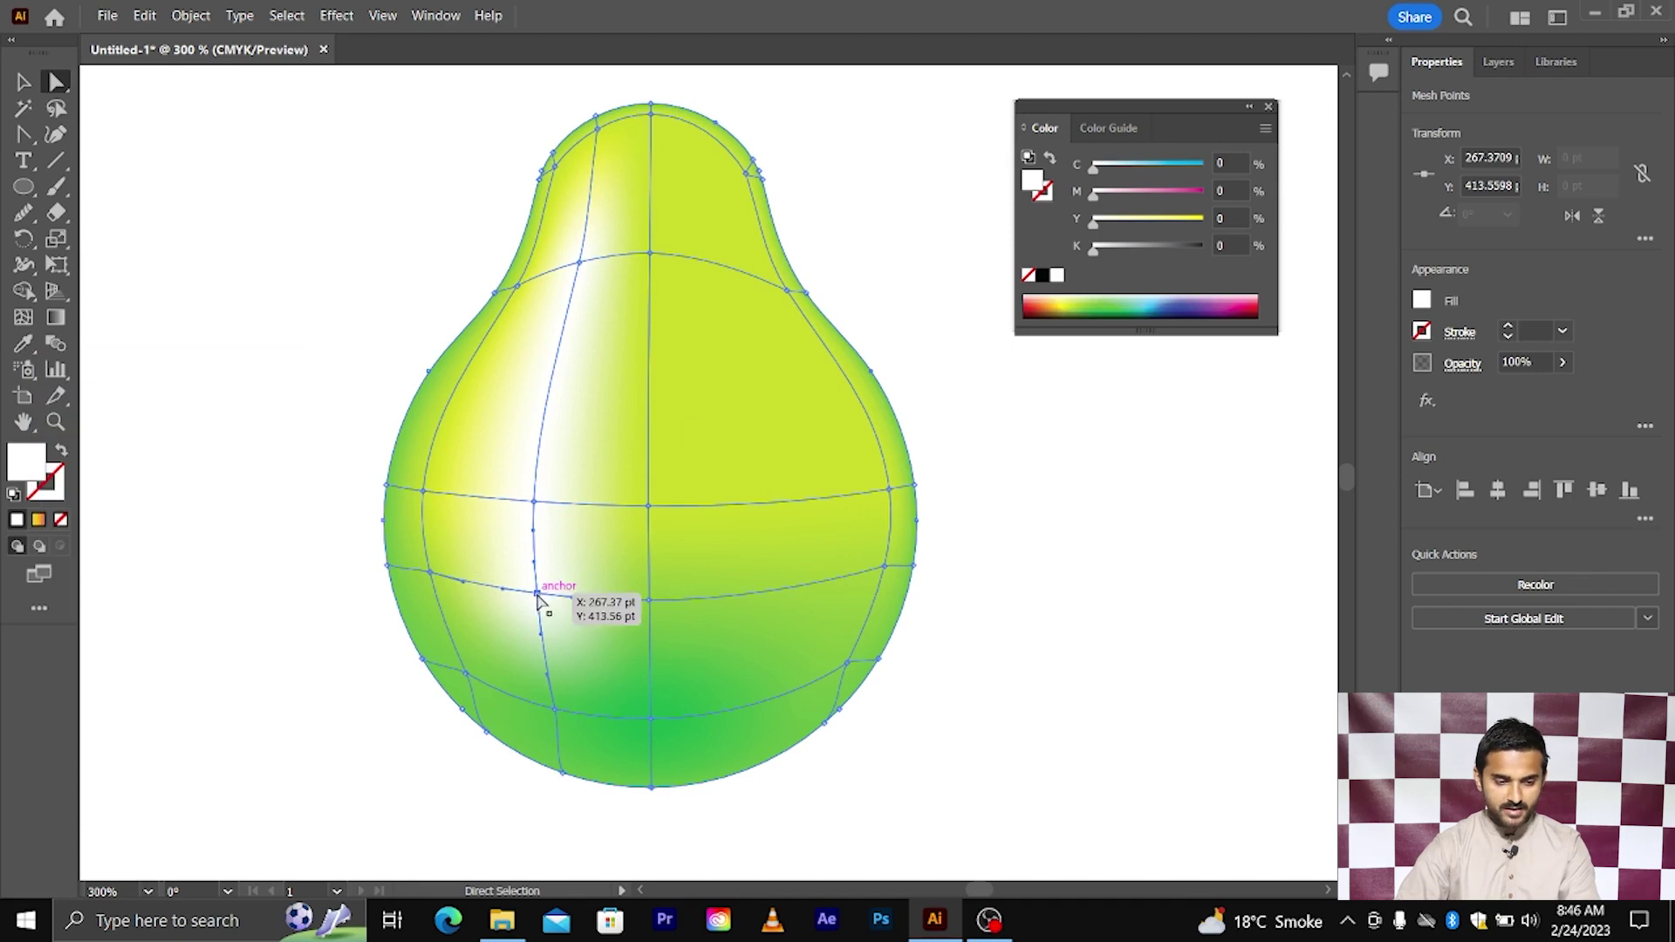
pyautogui.click(34, 347)
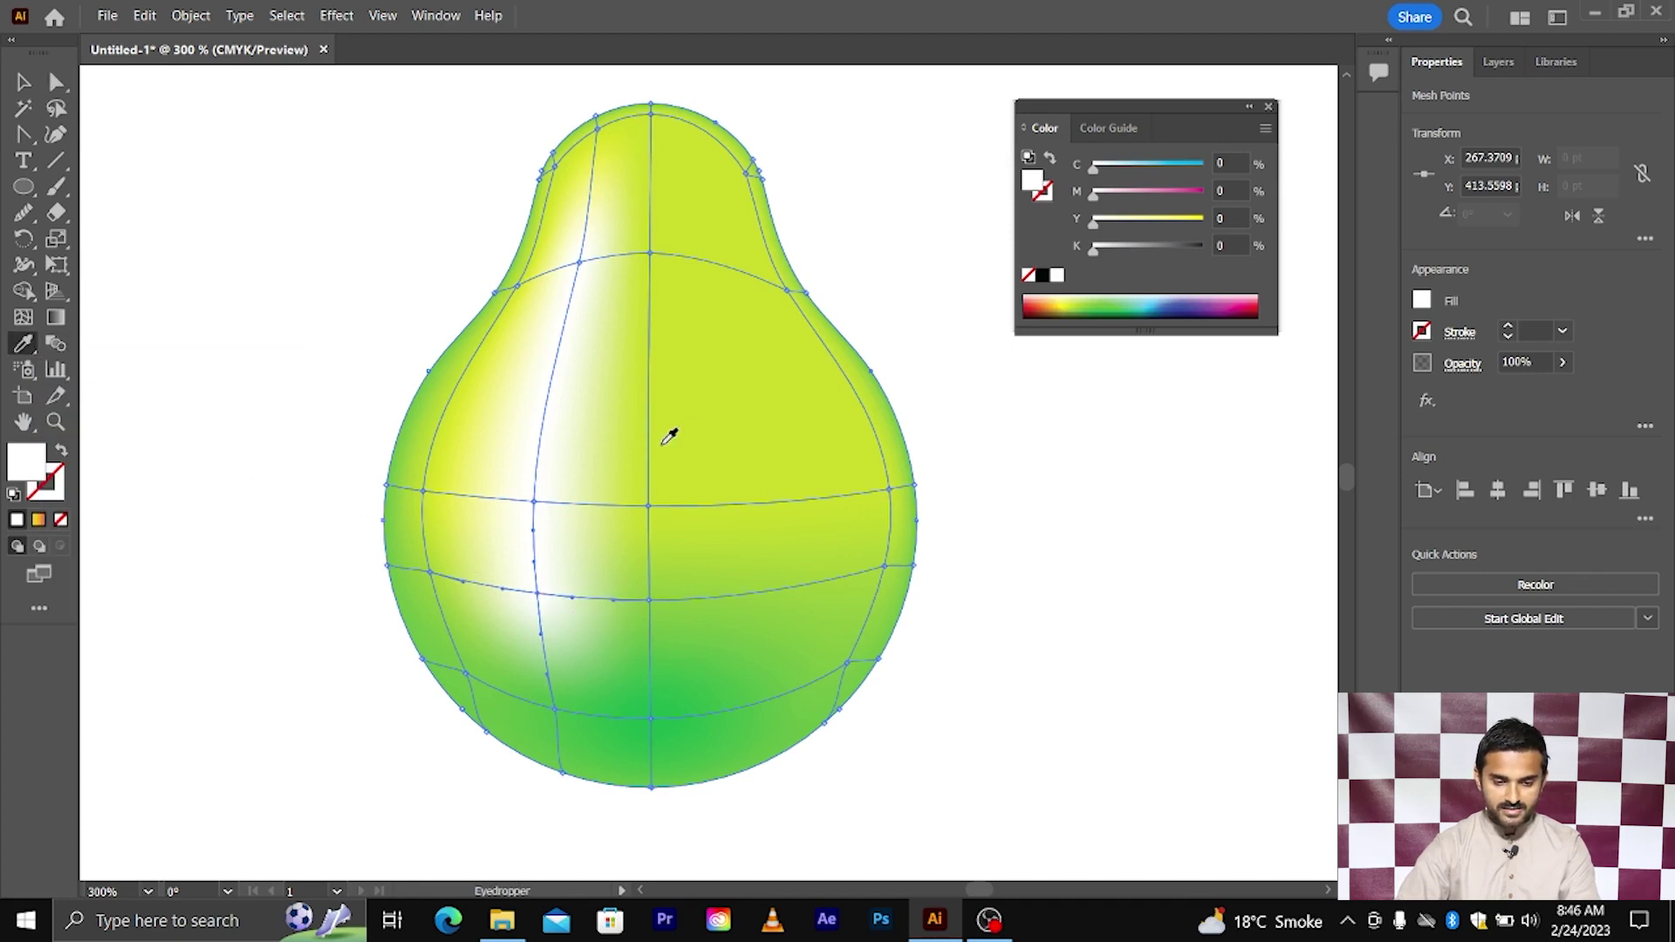
pyautogui.click(757, 430)
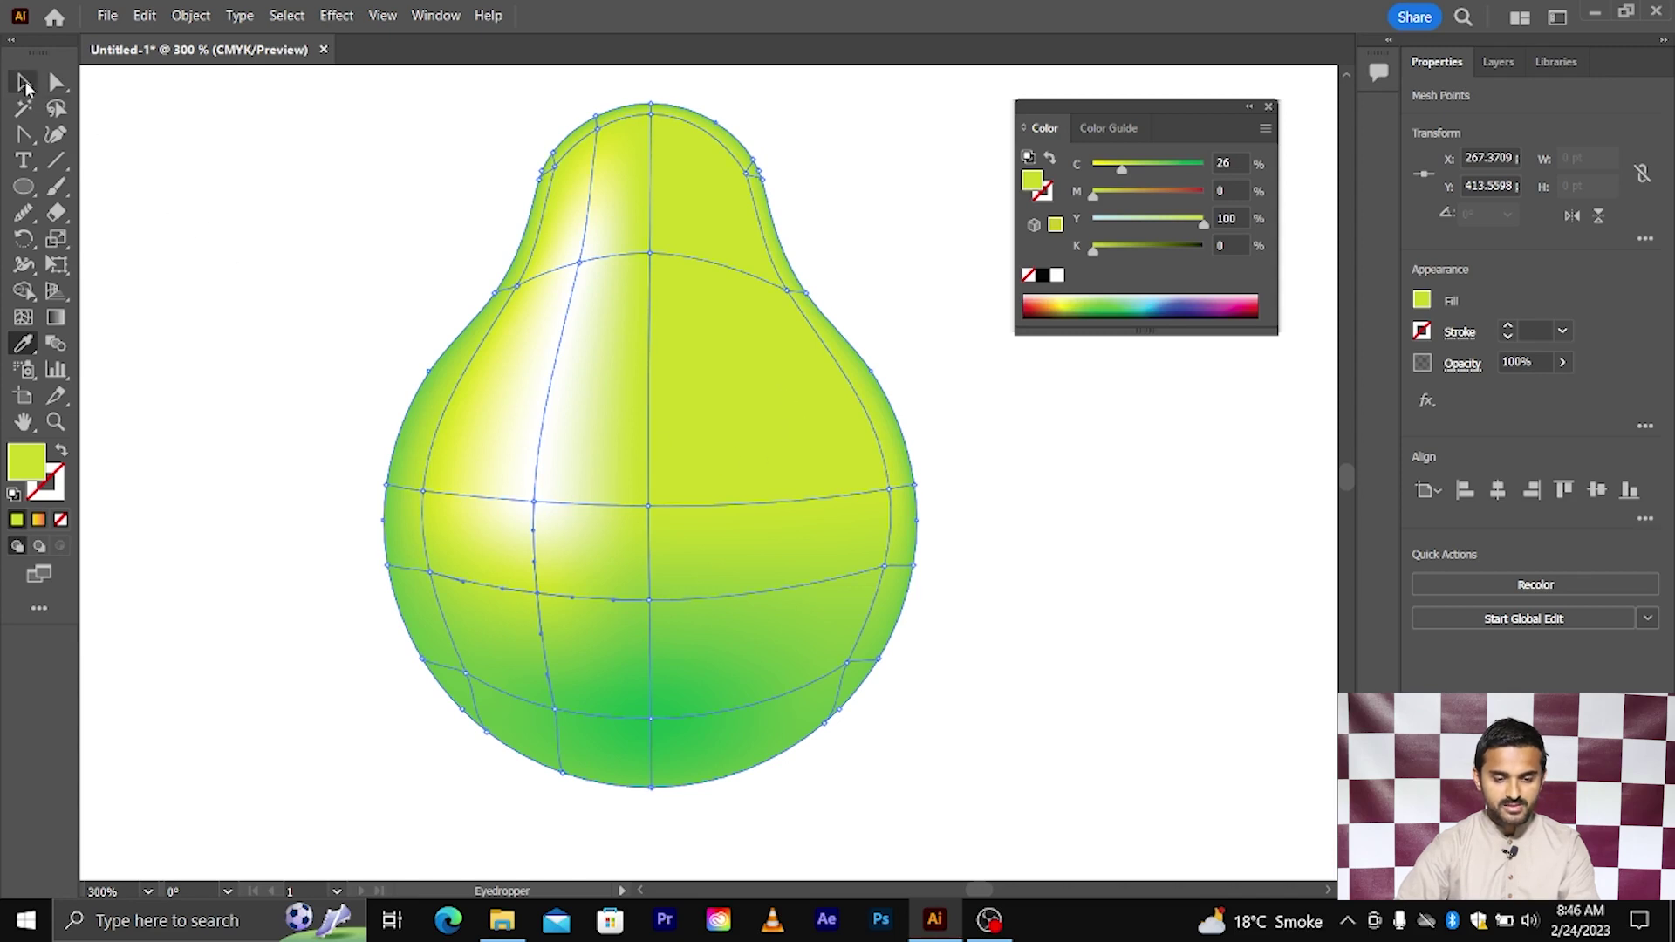
pyautogui.press('v')
pyautogui.click(291, 219)
pyautogui.hotkey('ctrl', '-')
pyautogui.hotkey('ctrl', '-')
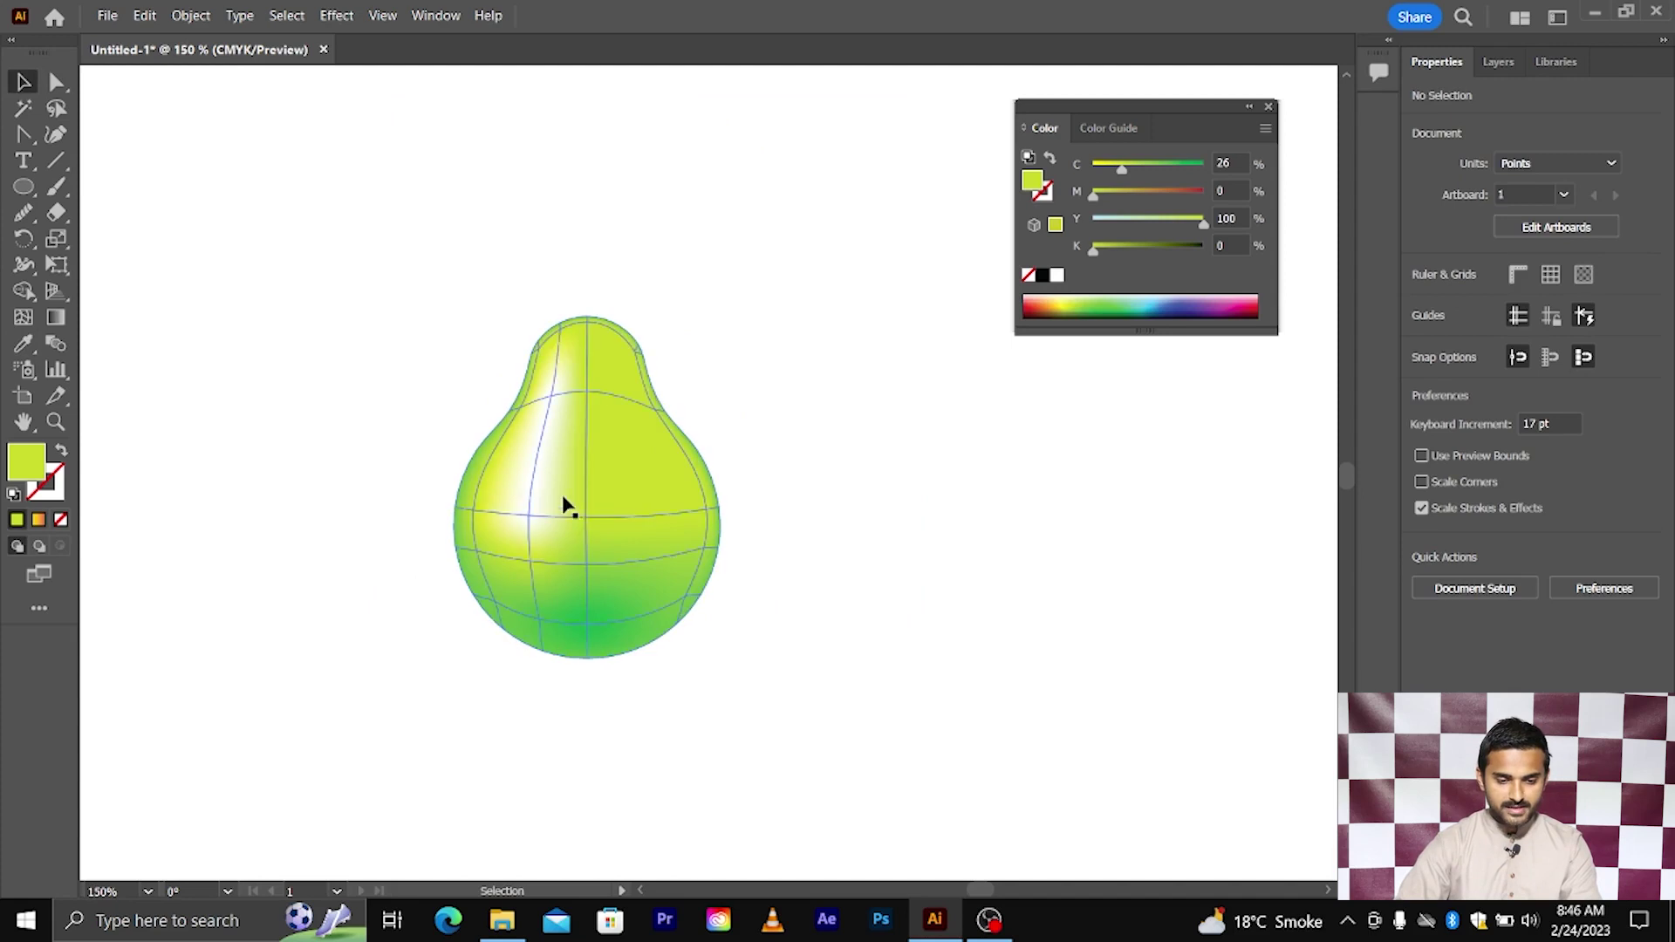
# - Select the pear mesh and drag its right edge slightly inward
pyautogui.click(582, 536)
pyautogui.moveTo(717, 493); pyautogui.dragTo(708, 493)
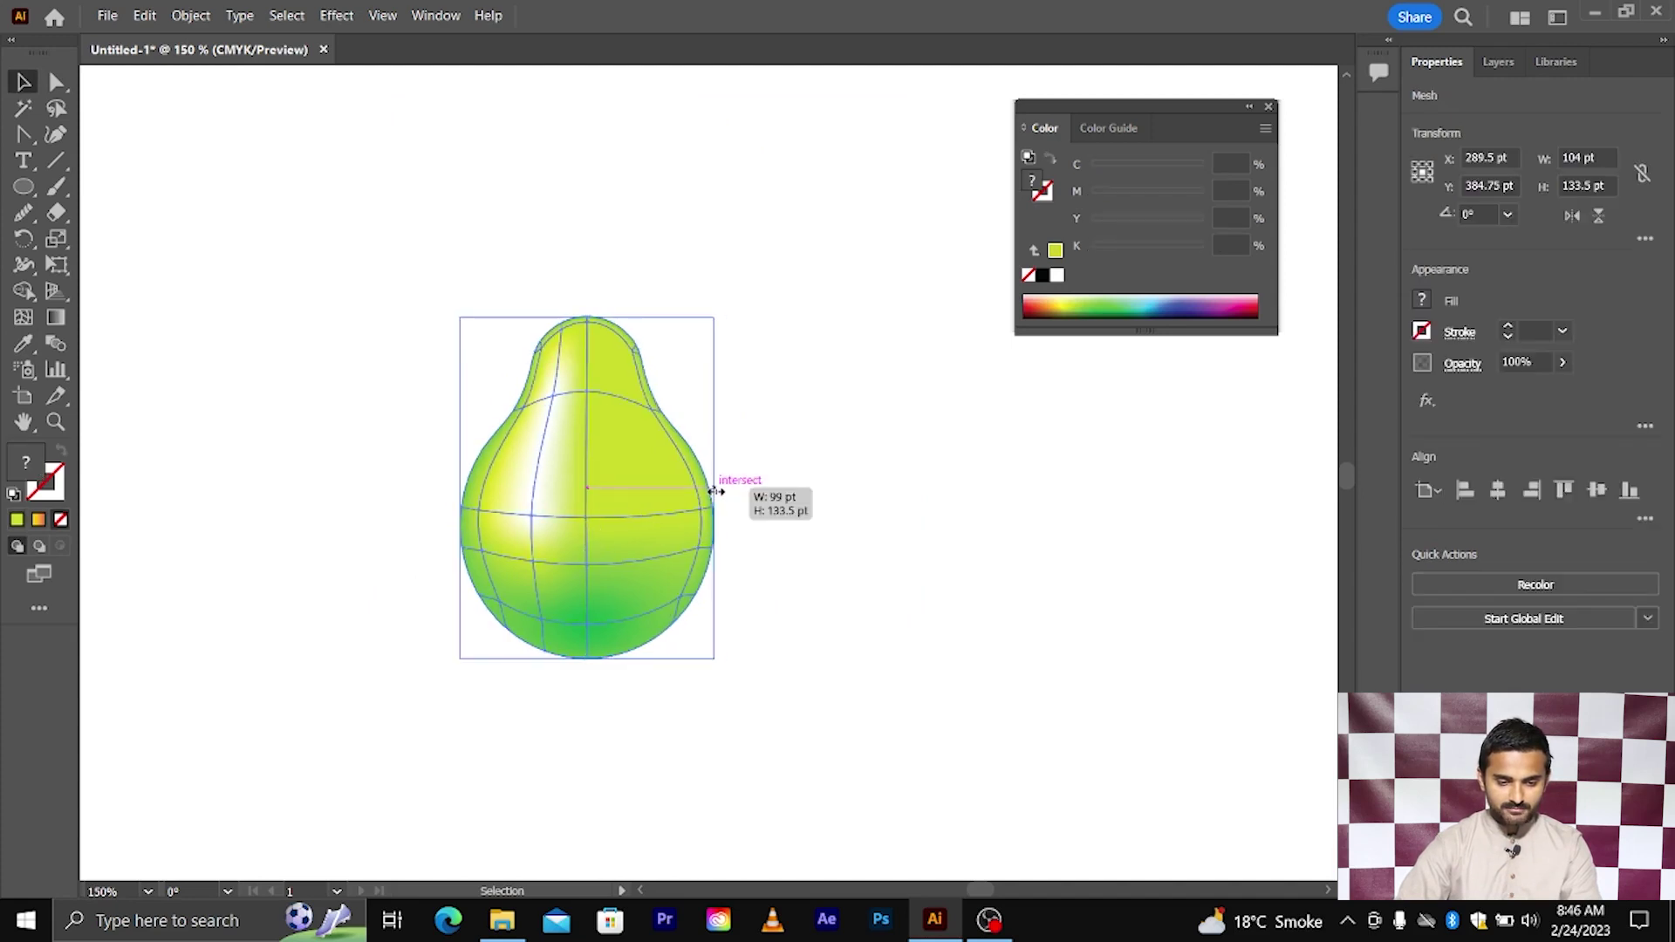
pyautogui.click(790, 515)
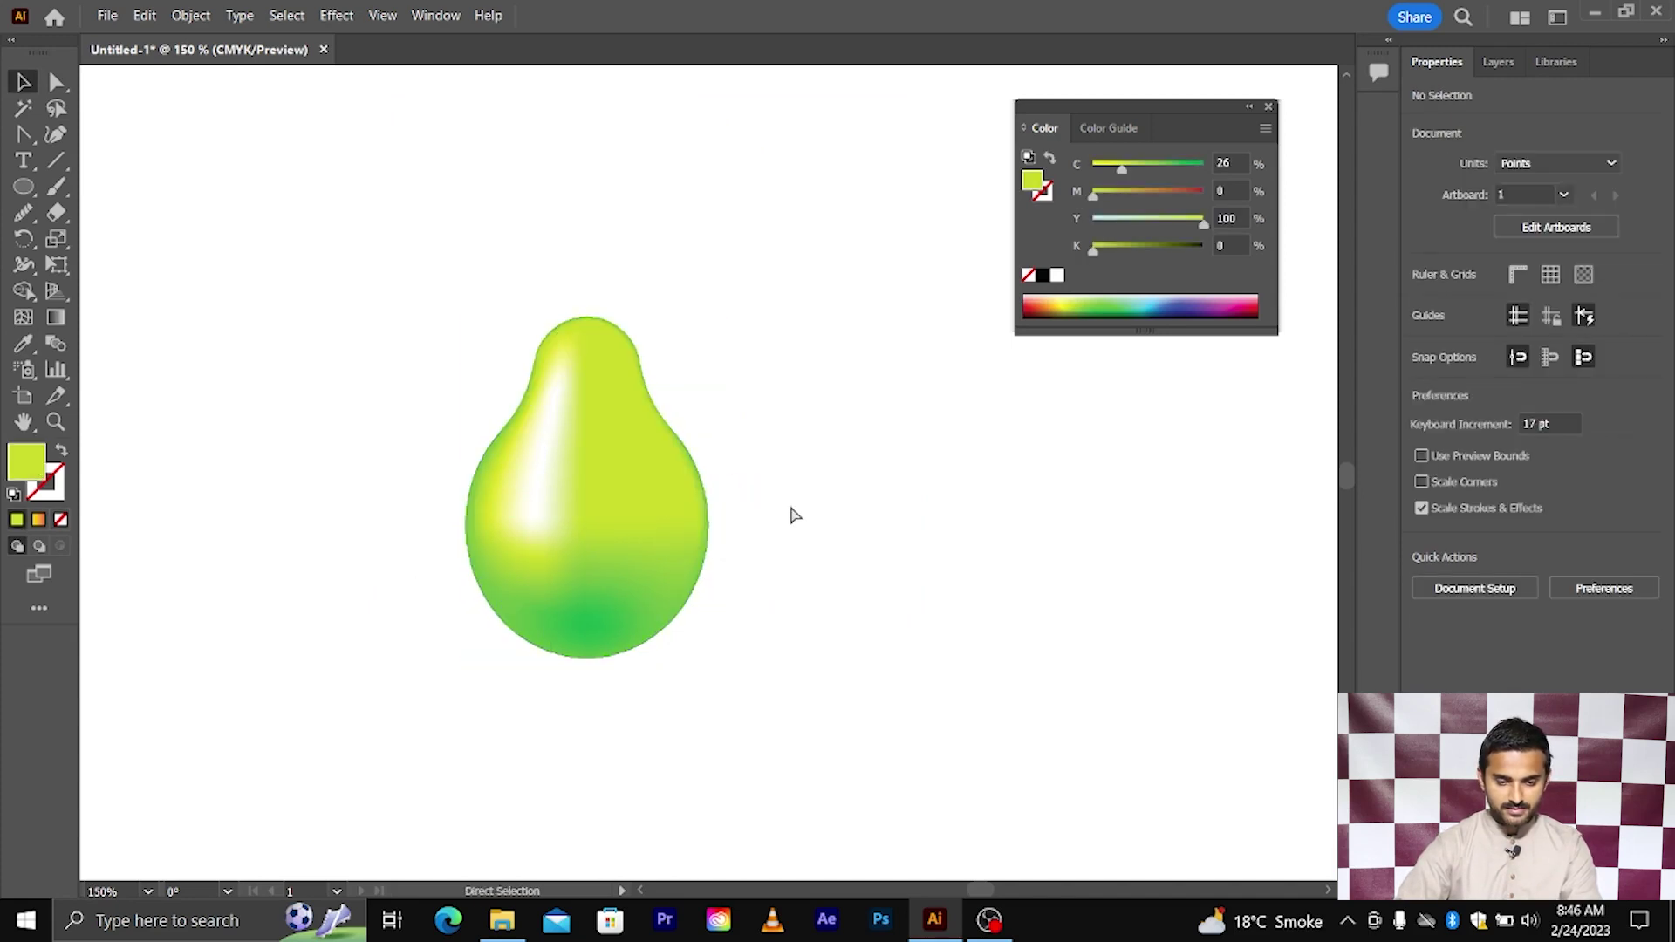
pyautogui.hotkey('ctrl', 'a')
pyautogui.hotkey('ctrl', '+')
# - Narrow the pear further from its right edge to about 101 pt wide
pyautogui.scroll(2, 720, 514)
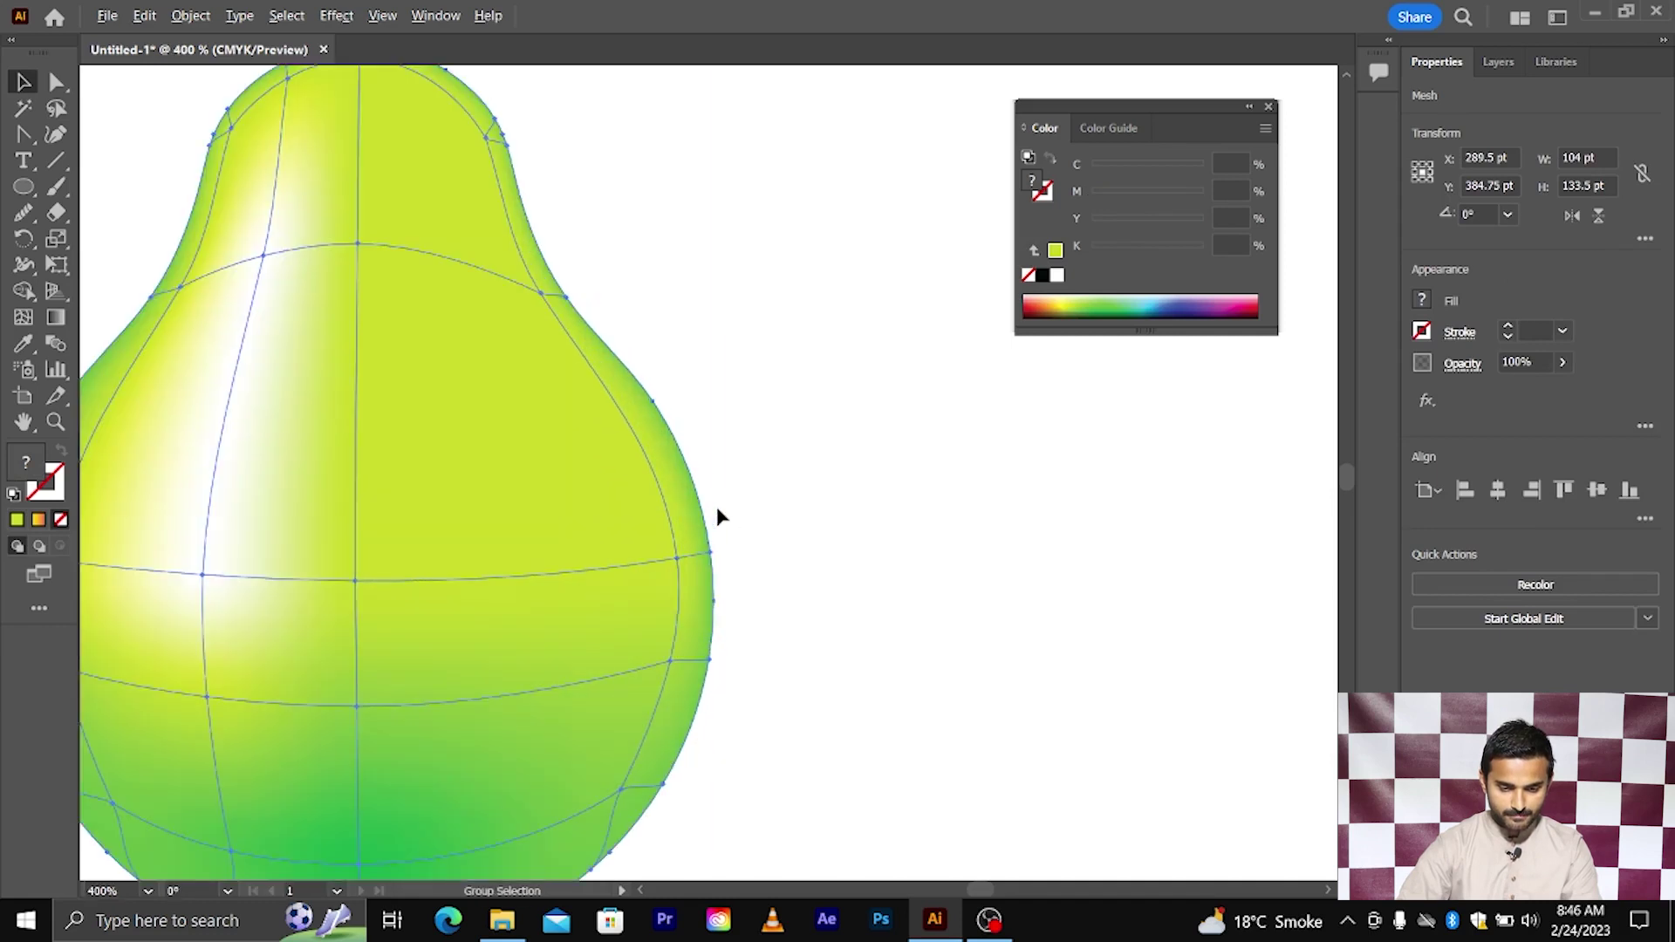
pyautogui.scroll(2, 721, 506)
pyautogui.moveTo(715, 523); pyautogui.dragTo(702, 523)
pyautogui.hotkey('ctrl', '0')
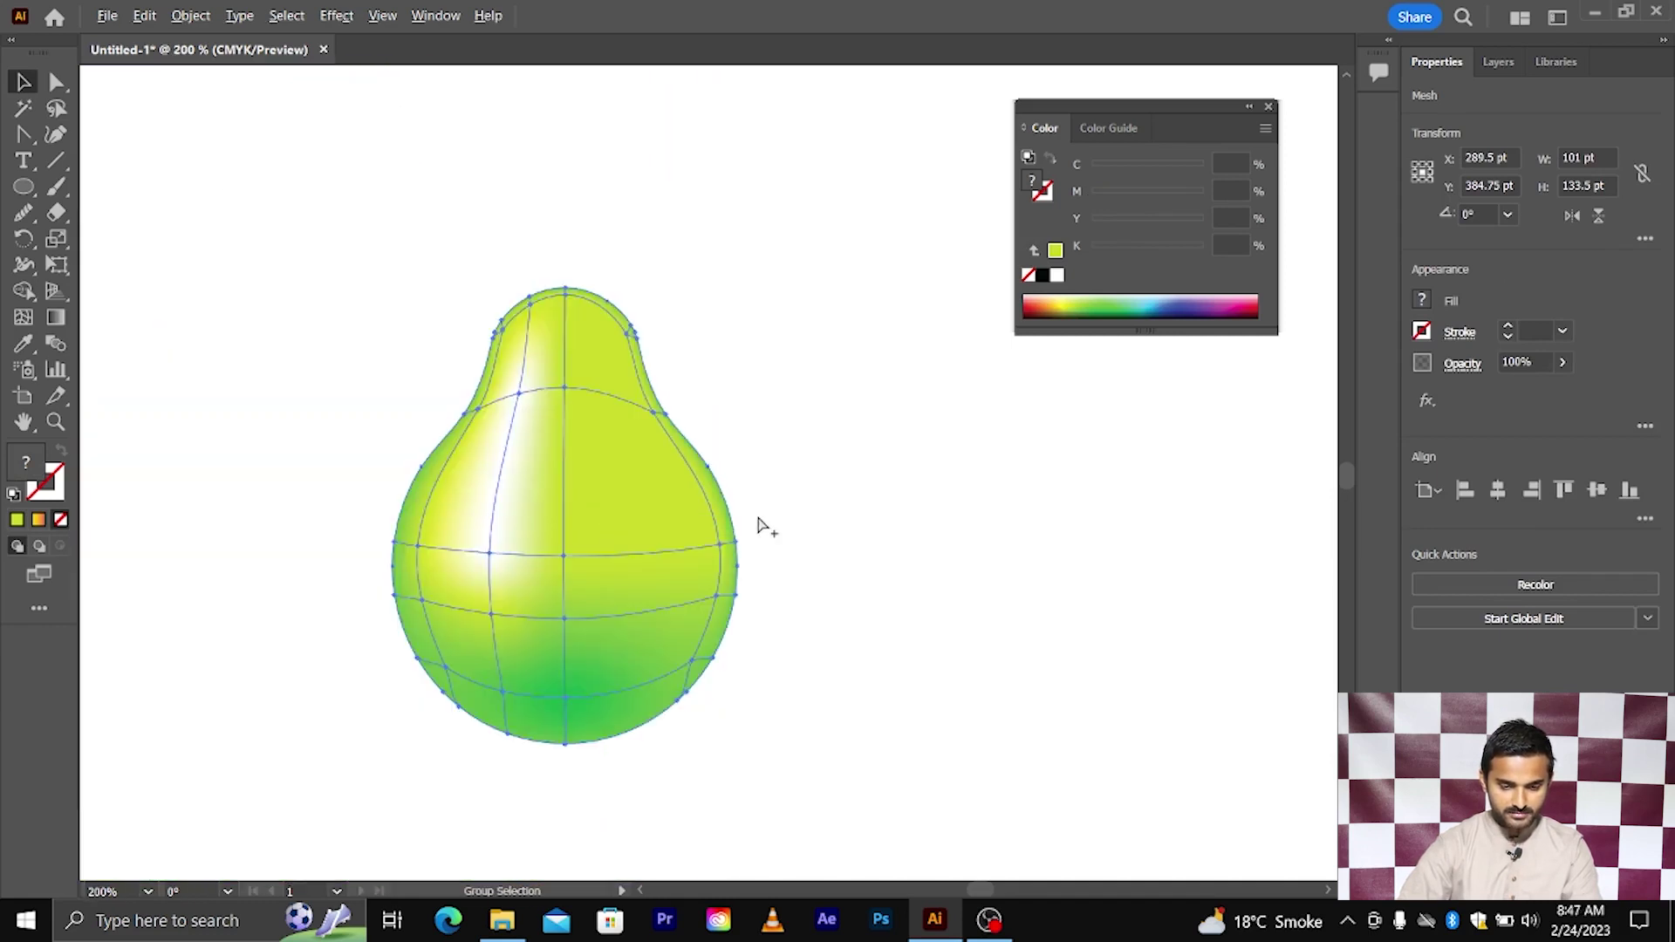
pyautogui.click(808, 529)
pyautogui.hscroll(-3, 808, 528)
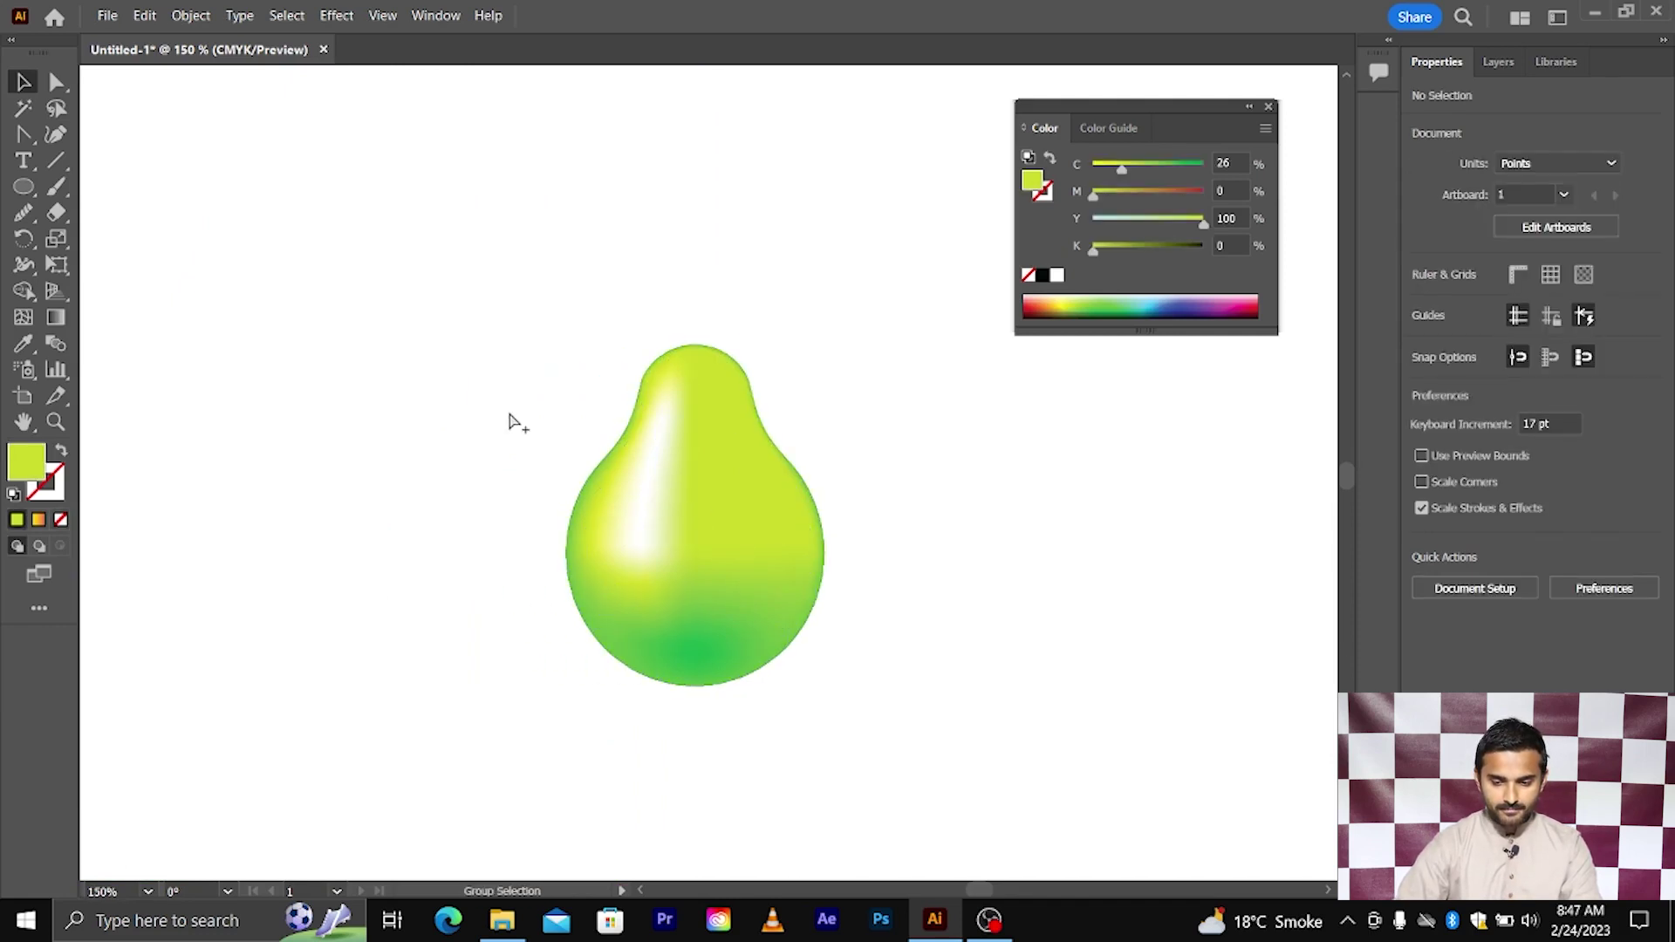
pyautogui.scroll(1, 512, 420)
pyautogui.hscroll(2, 512, 420)
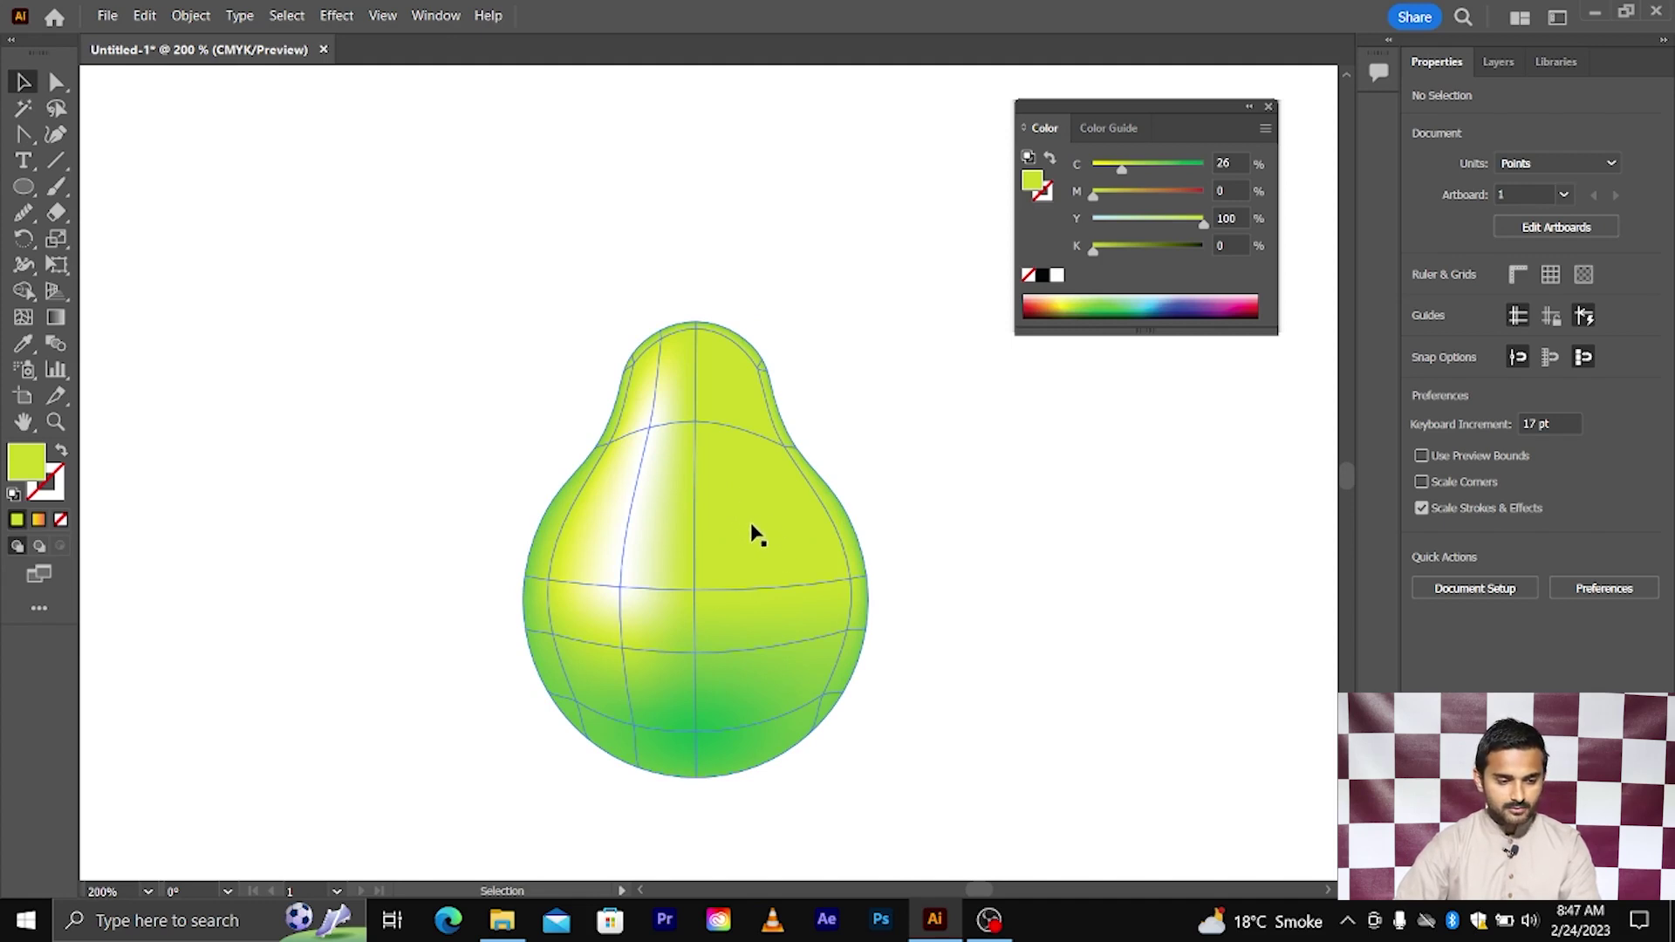
pyautogui.click(23, 318)
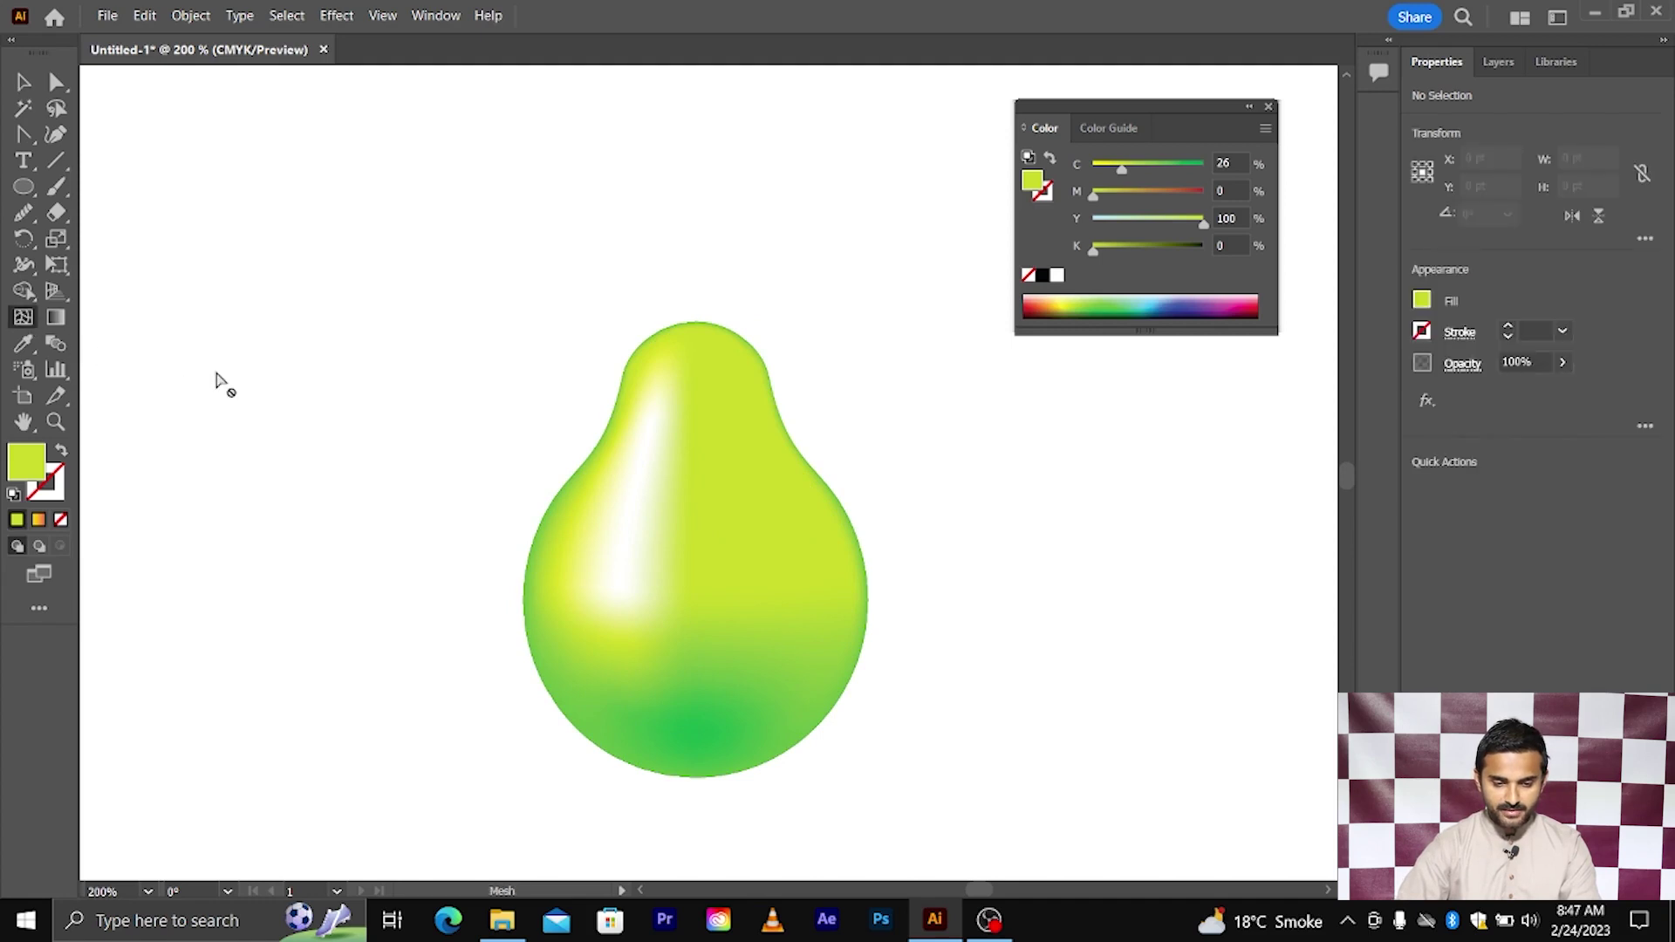
# - Add a mesh point on the pear's right side and tint it and a neighbouring point to about 55% cyan
pyautogui.click(602, 485)
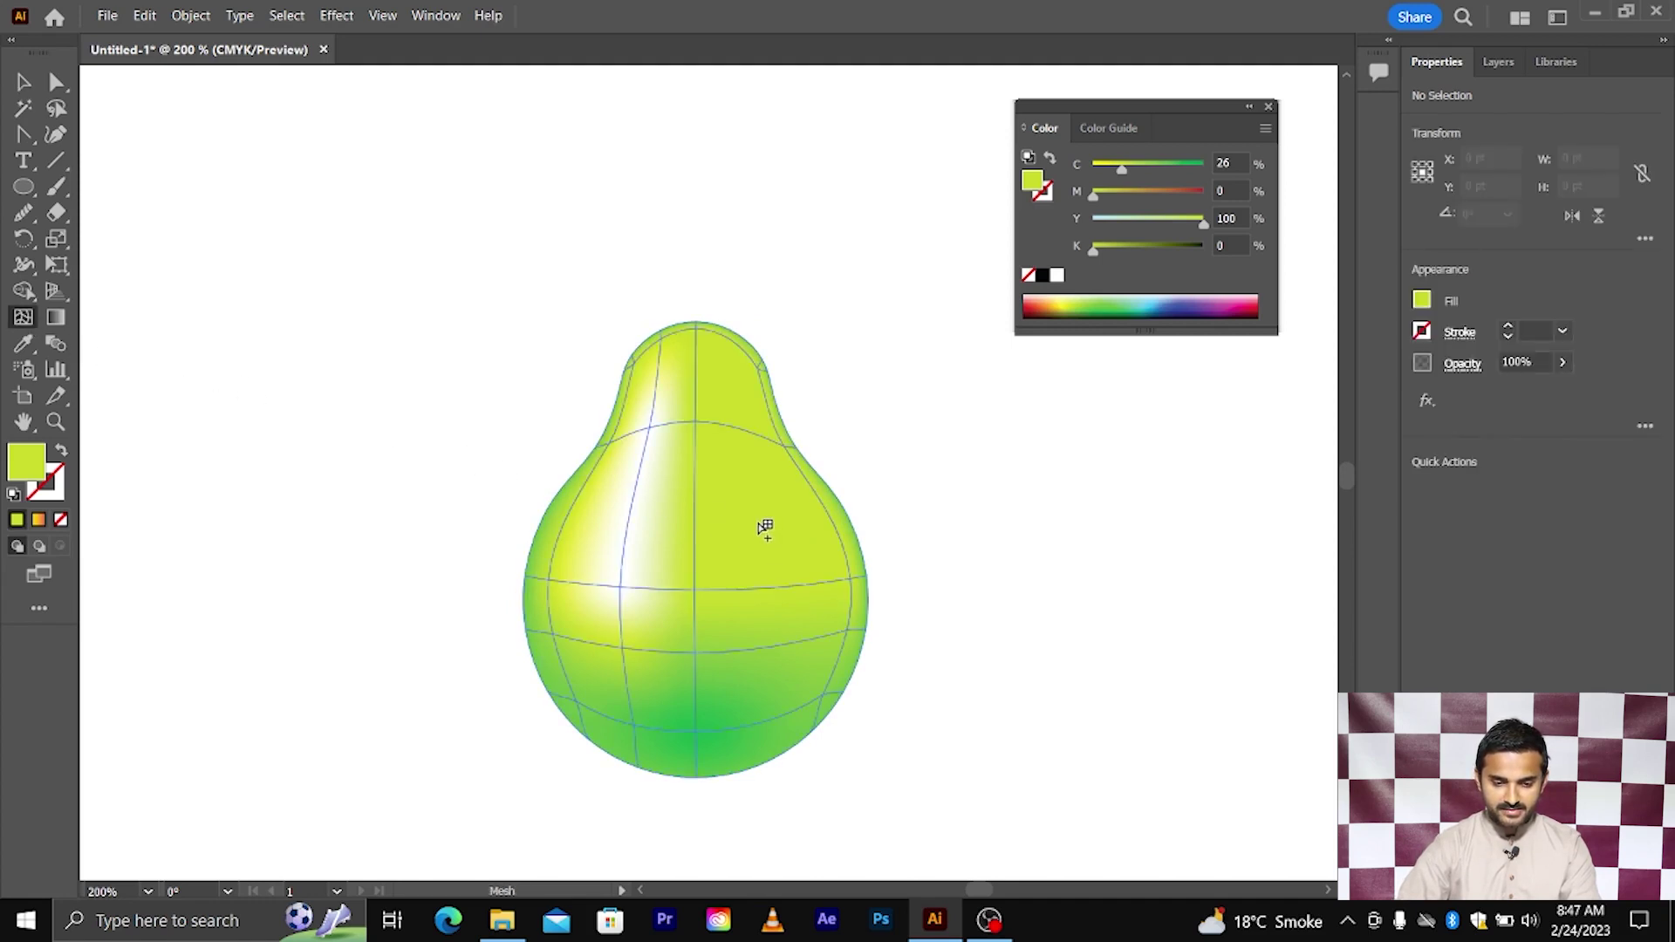
pyautogui.click(763, 524)
pyautogui.scroll(1, 763, 524)
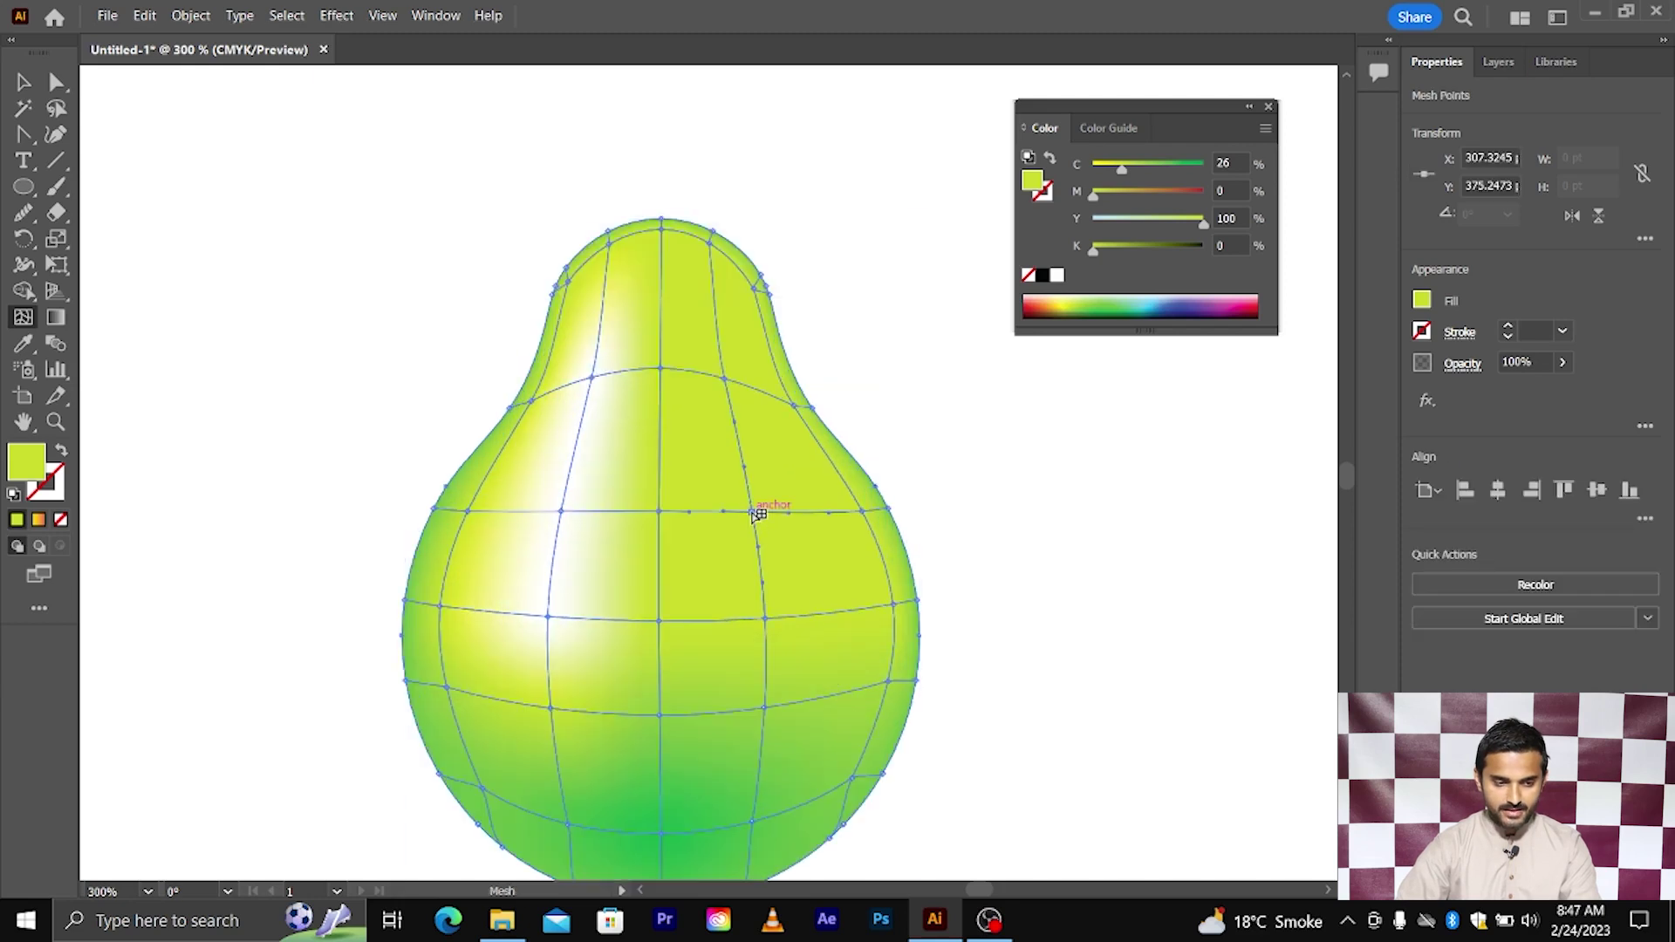
pyautogui.press('a')
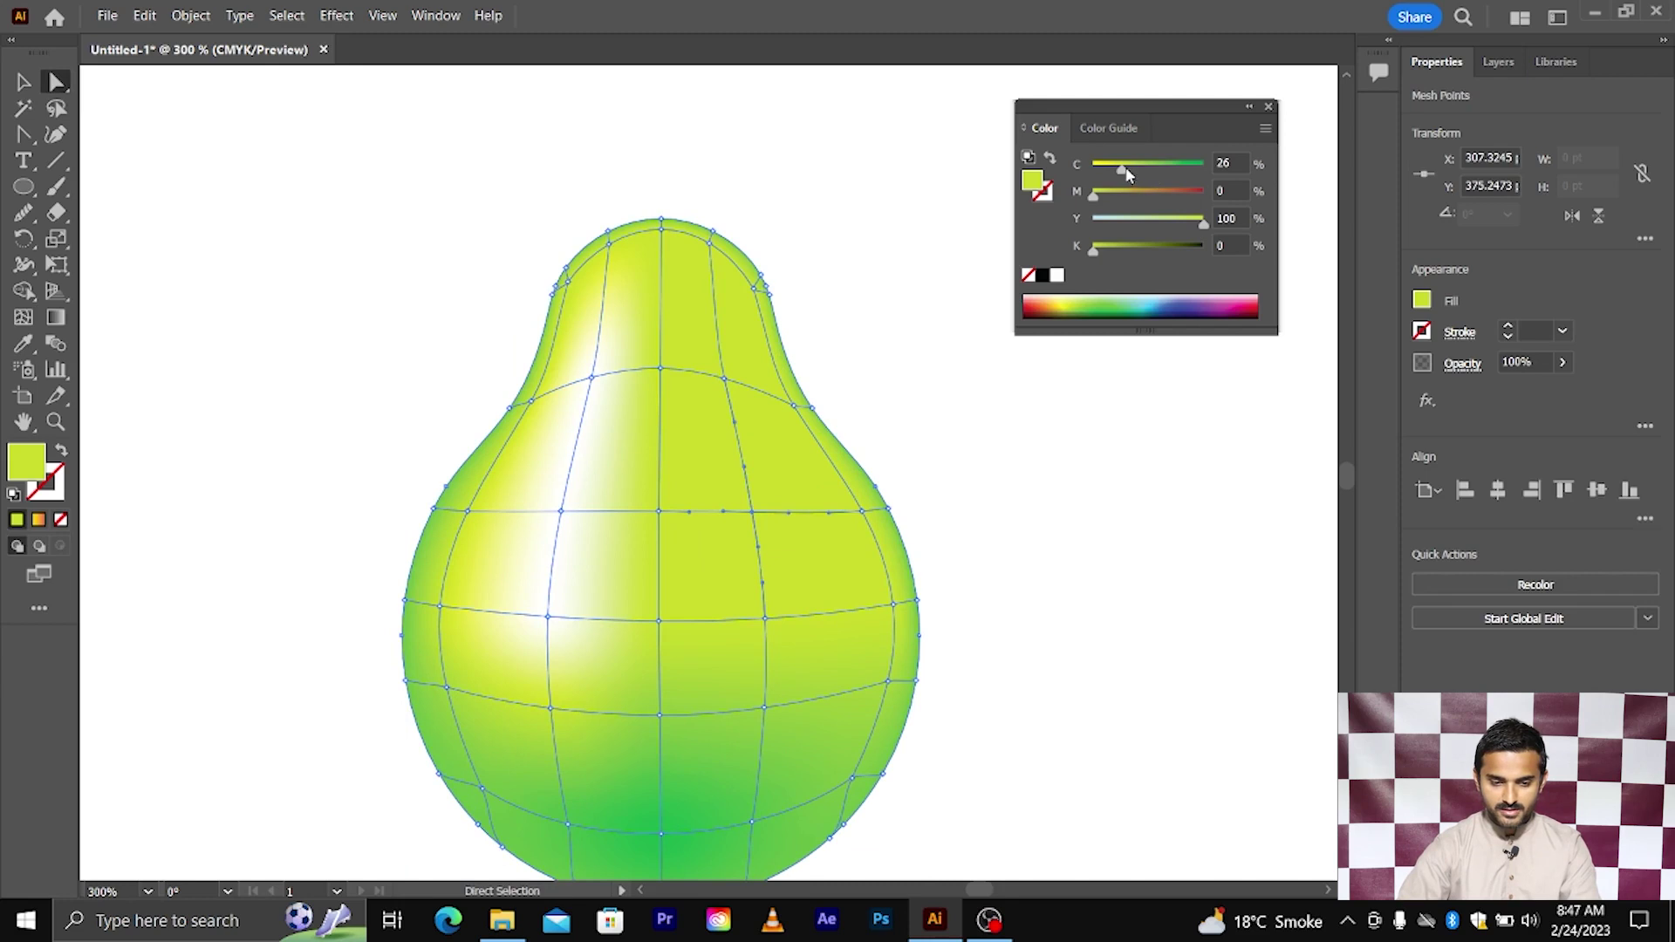
pyautogui.moveTo(1123, 170); pyautogui.dragTo(1170, 165)
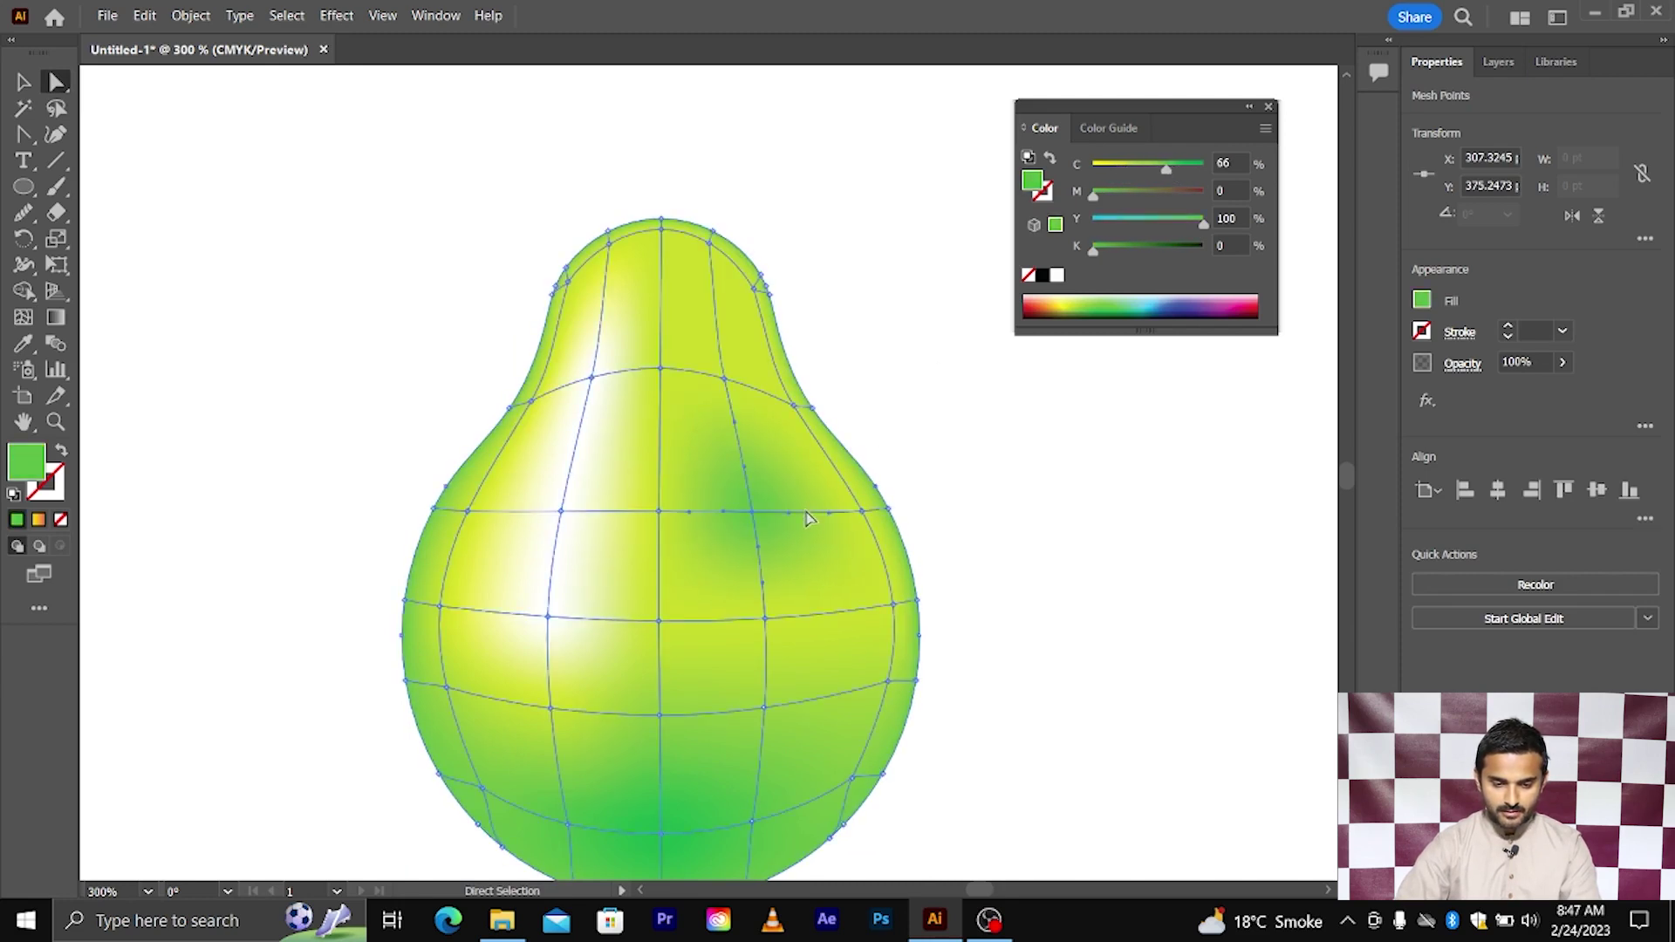
pyautogui.click(765, 618)
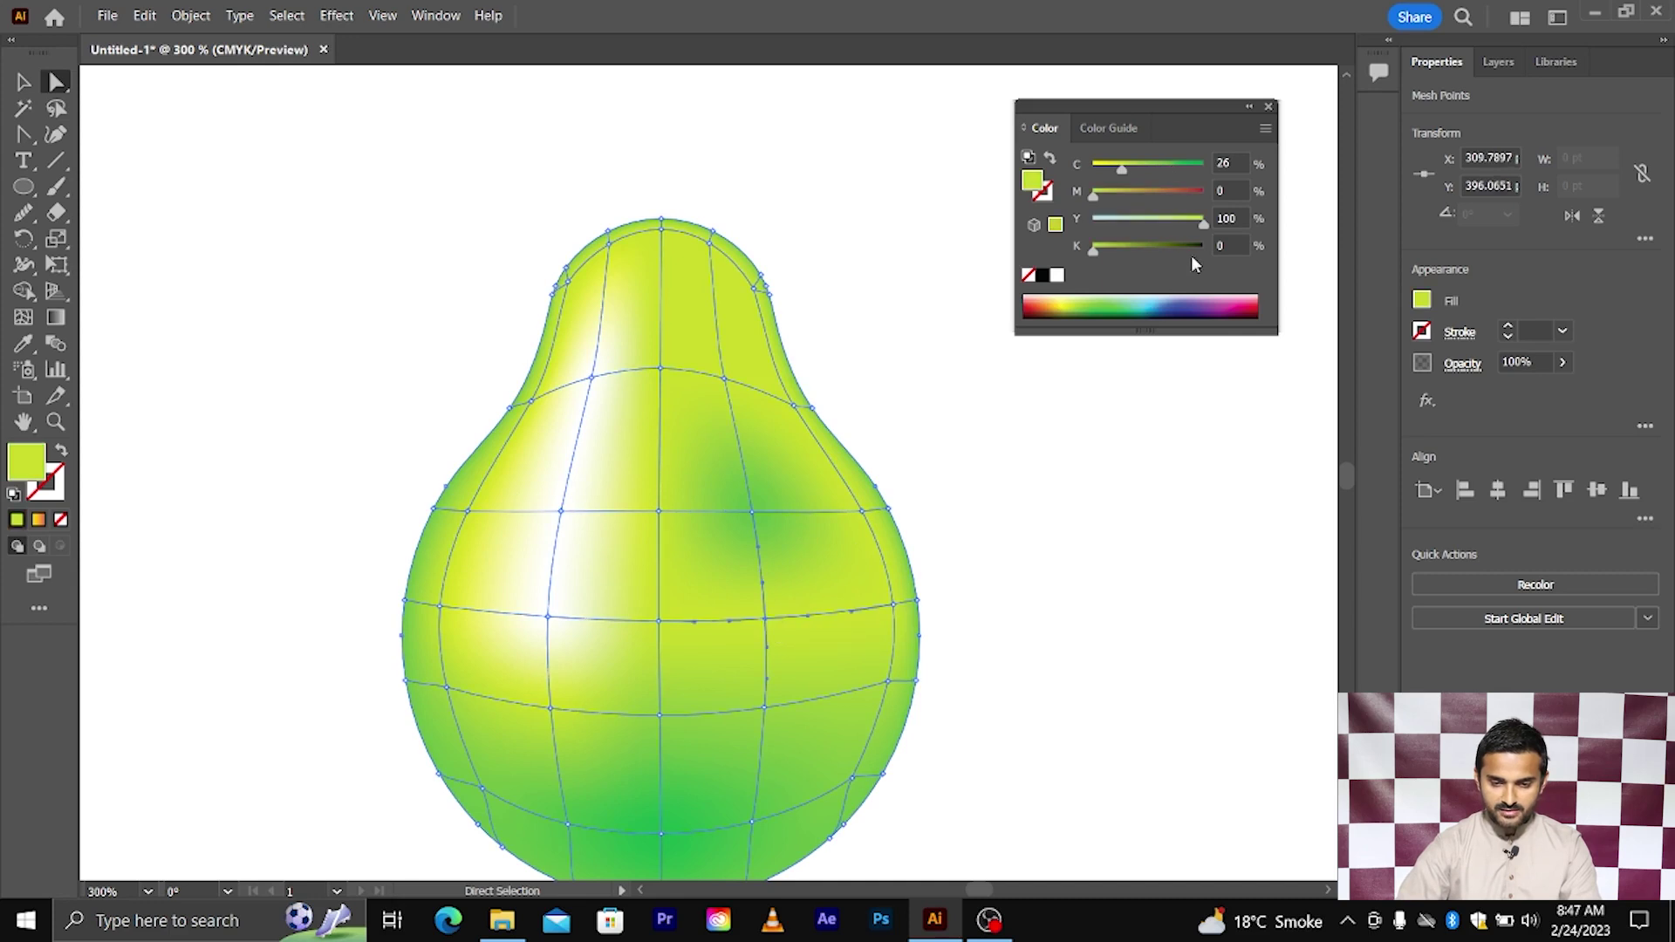
pyautogui.moveTo(1123, 169); pyautogui.dragTo(1155, 169)
pyautogui.click(1038, 518)
pyautogui.hotkey('ctrl', '-')
pyautogui.hotkey('ctrl', '-')
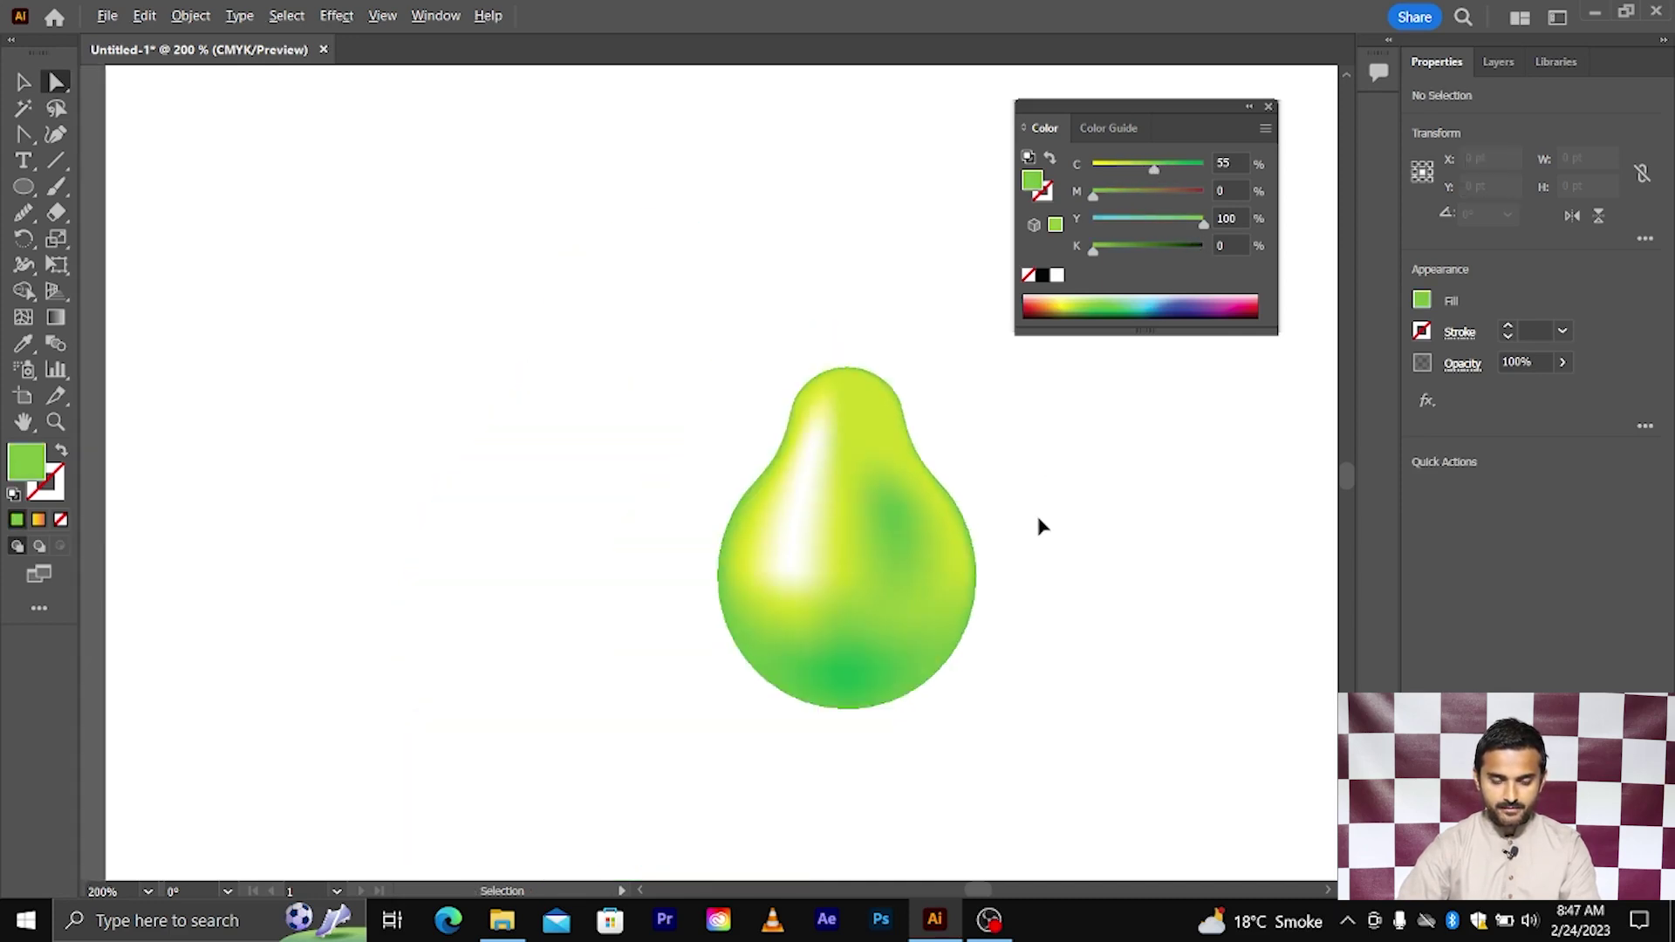
pyautogui.hscroll(2, 1038, 523)
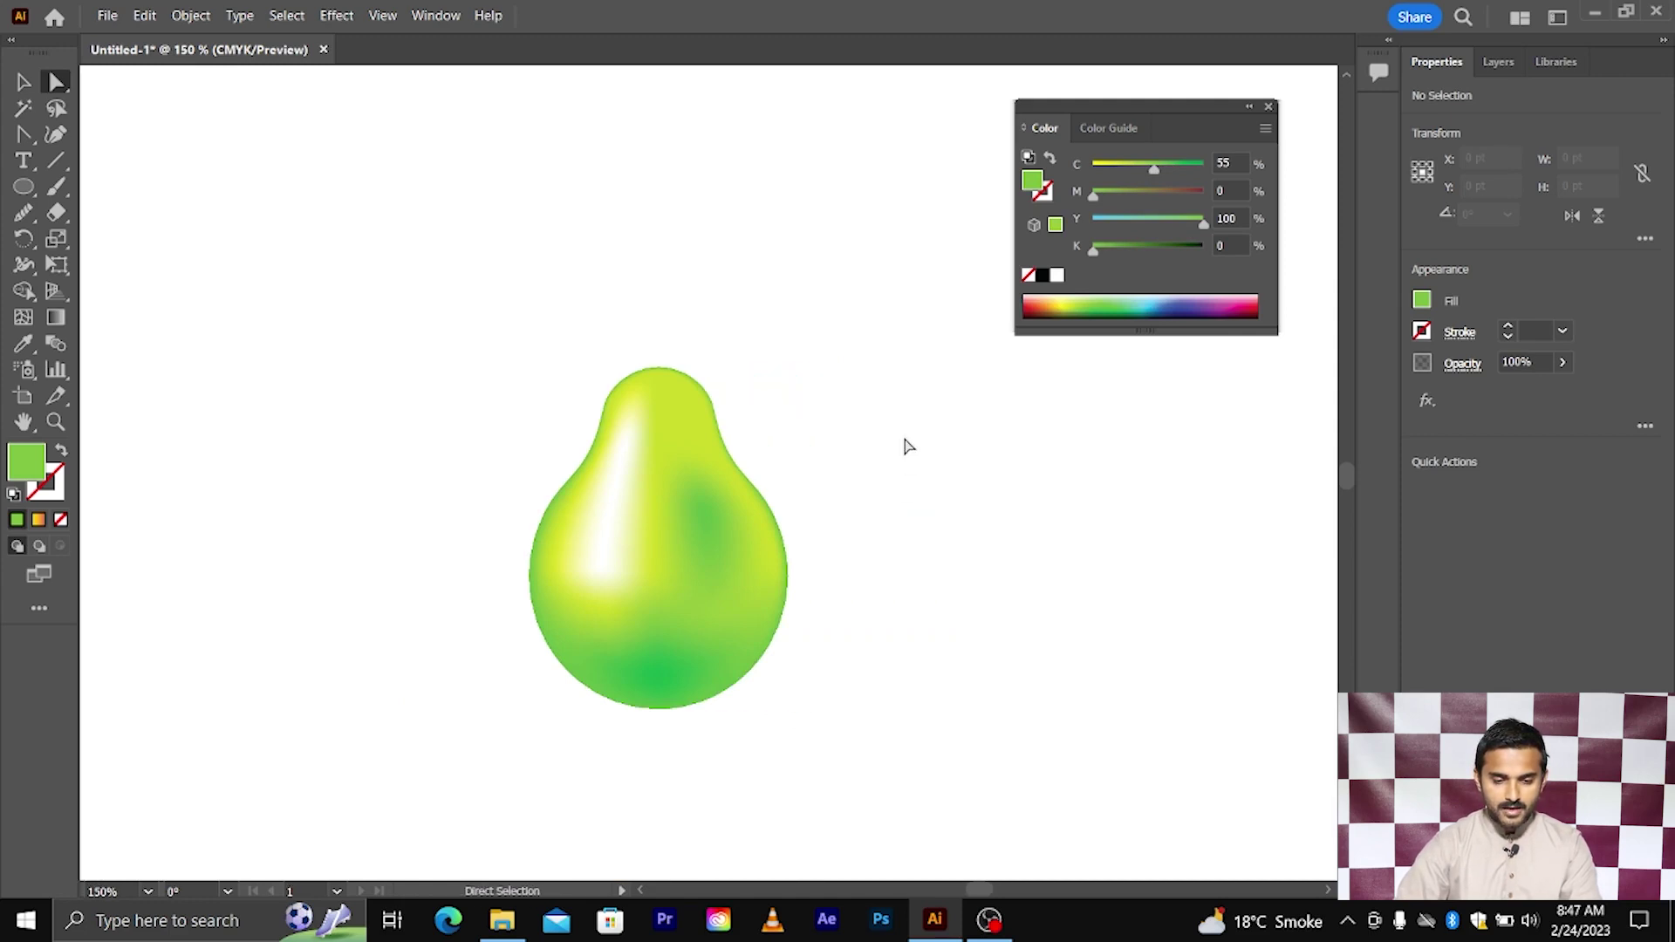
# - Pick the Pen tool and set the fill colour to black
pyautogui.scroll(1, 750, 388)
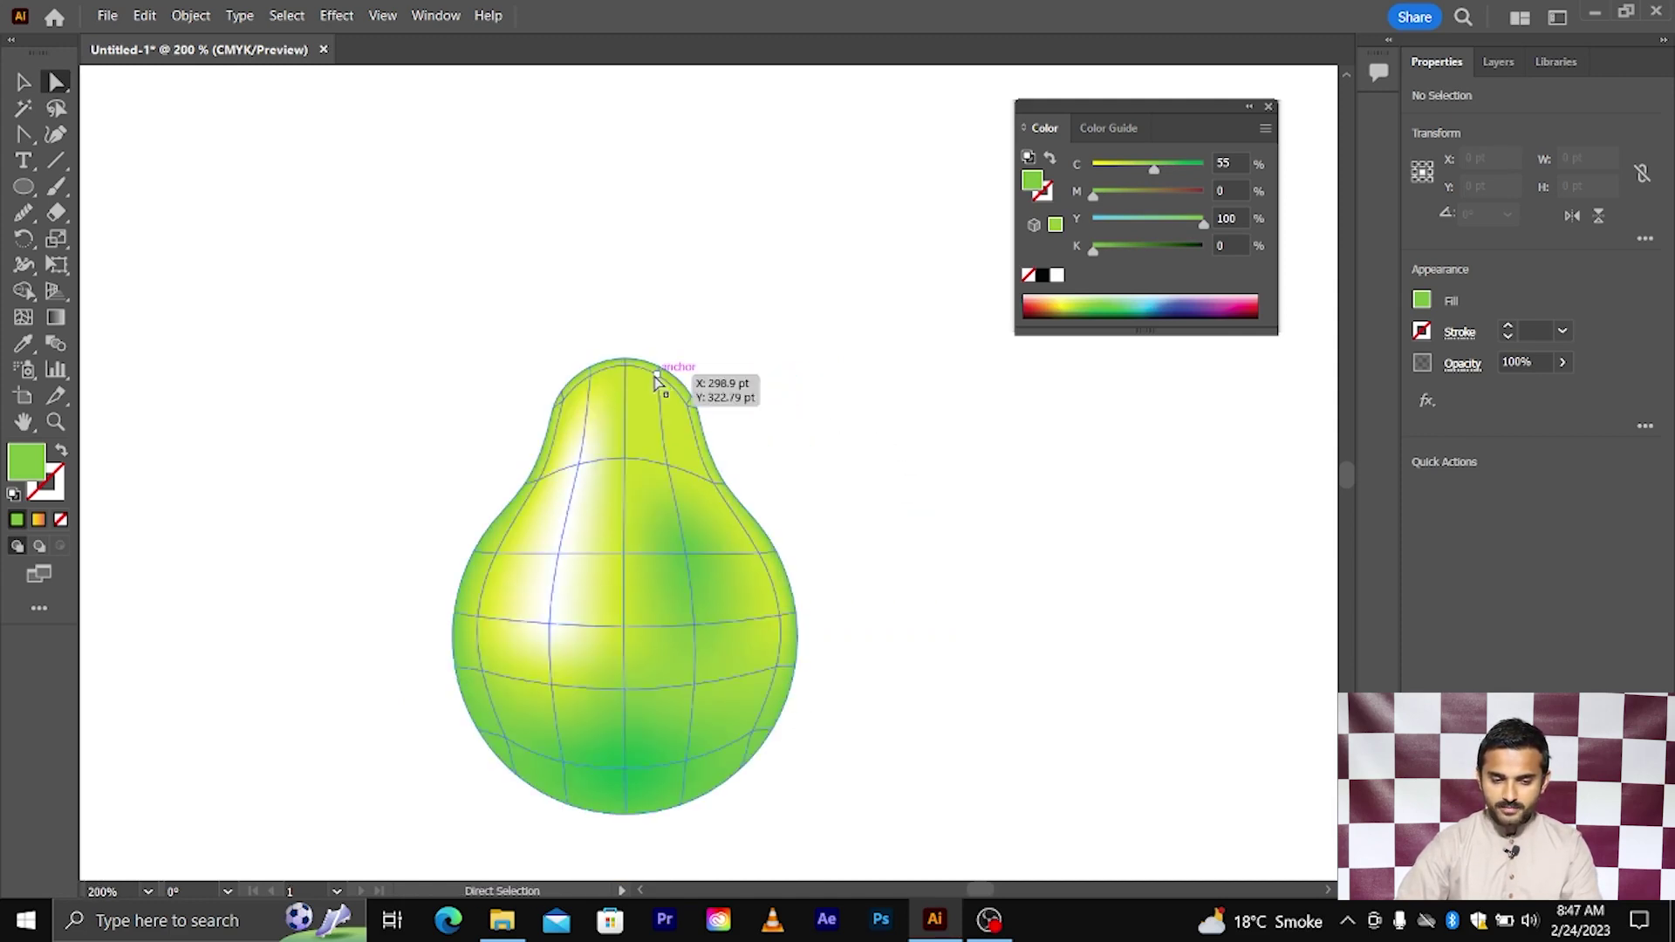
pyautogui.scroll(1, 657, 381)
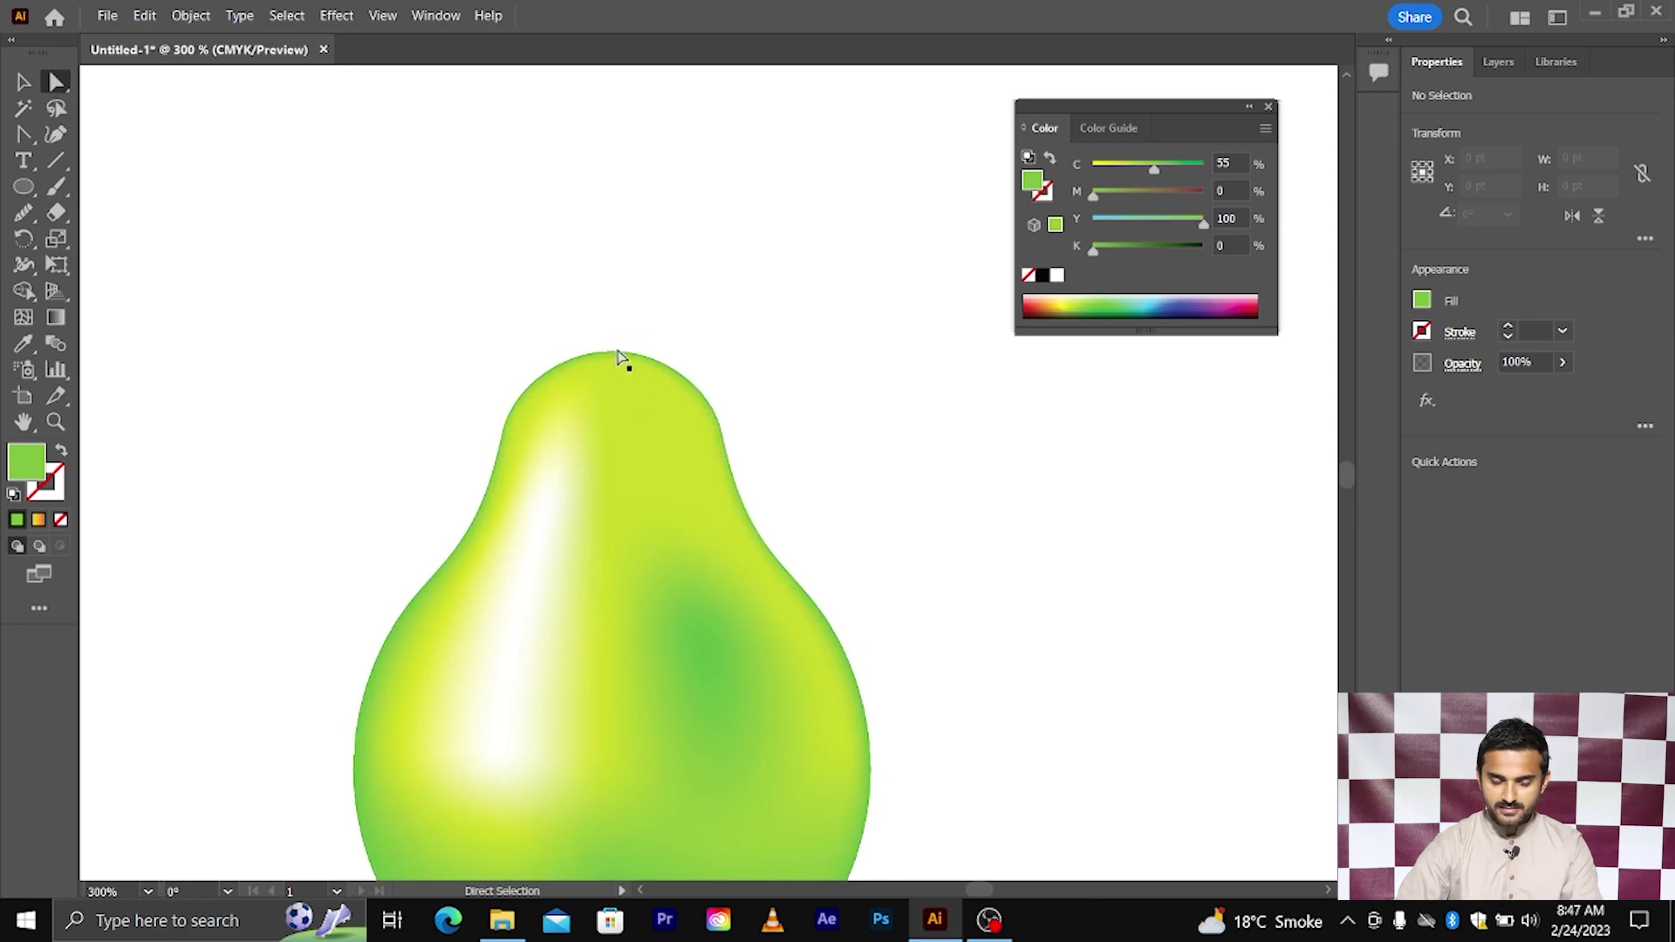
pyautogui.scroll(1, 618, 370)
pyautogui.scroll(1, 621, 377)
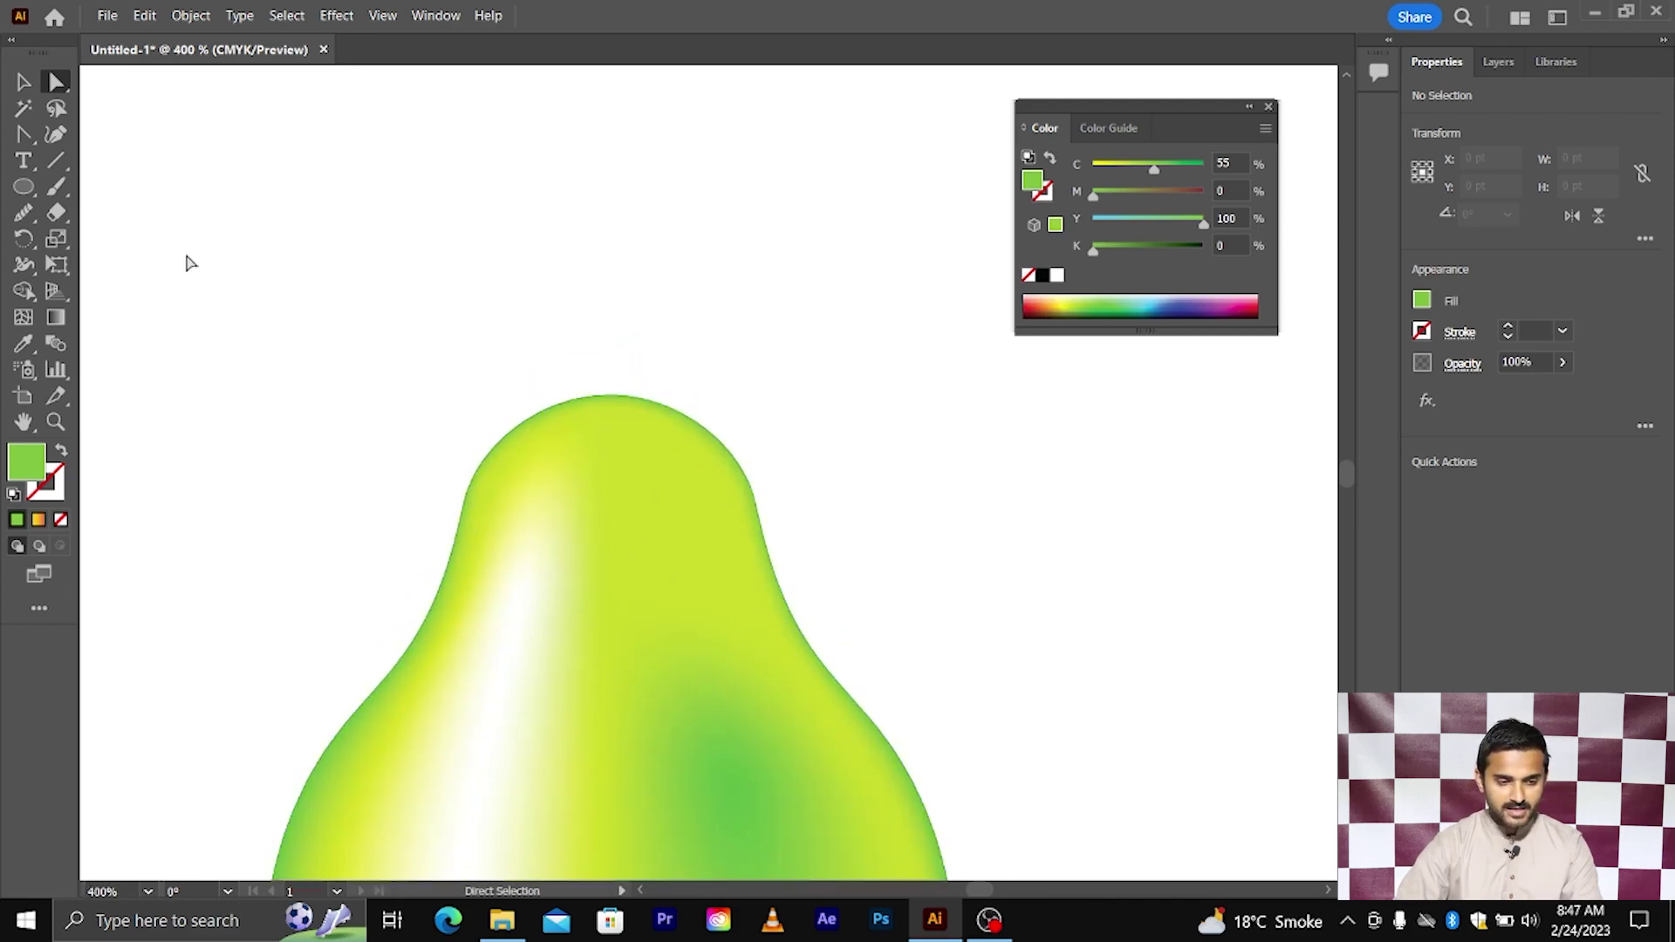
pyautogui.moveTo(23, 134); pyautogui.dragTo(87, 133)
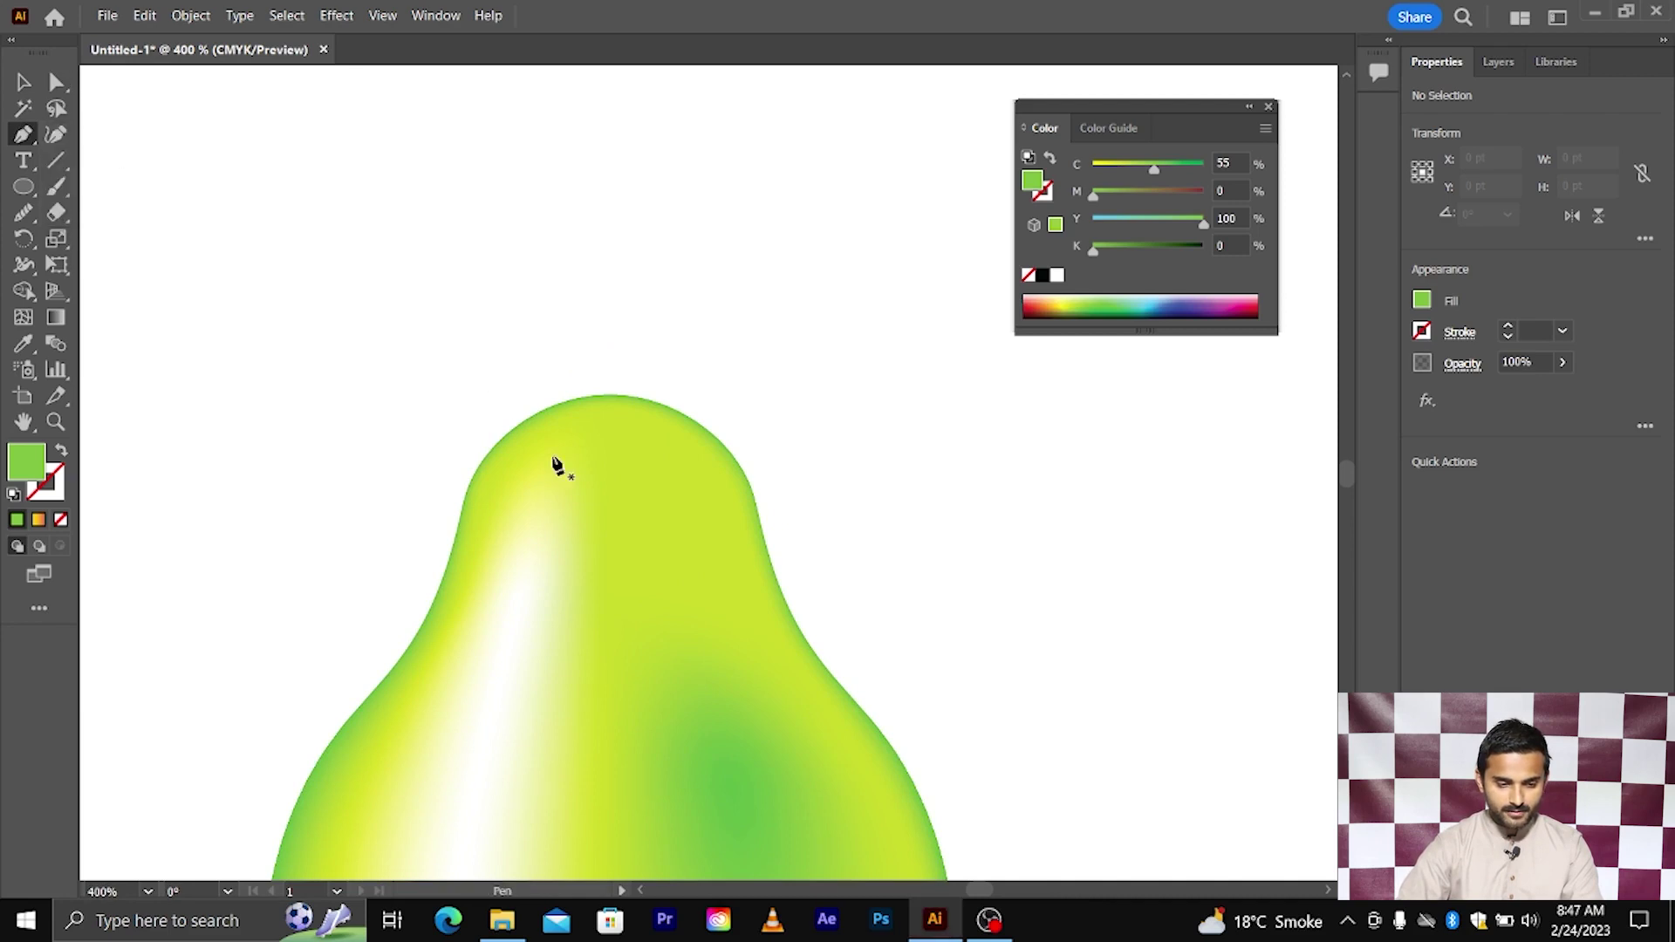
pyautogui.scroll(2, 558, 464)
pyautogui.doubleClick(37, 462)
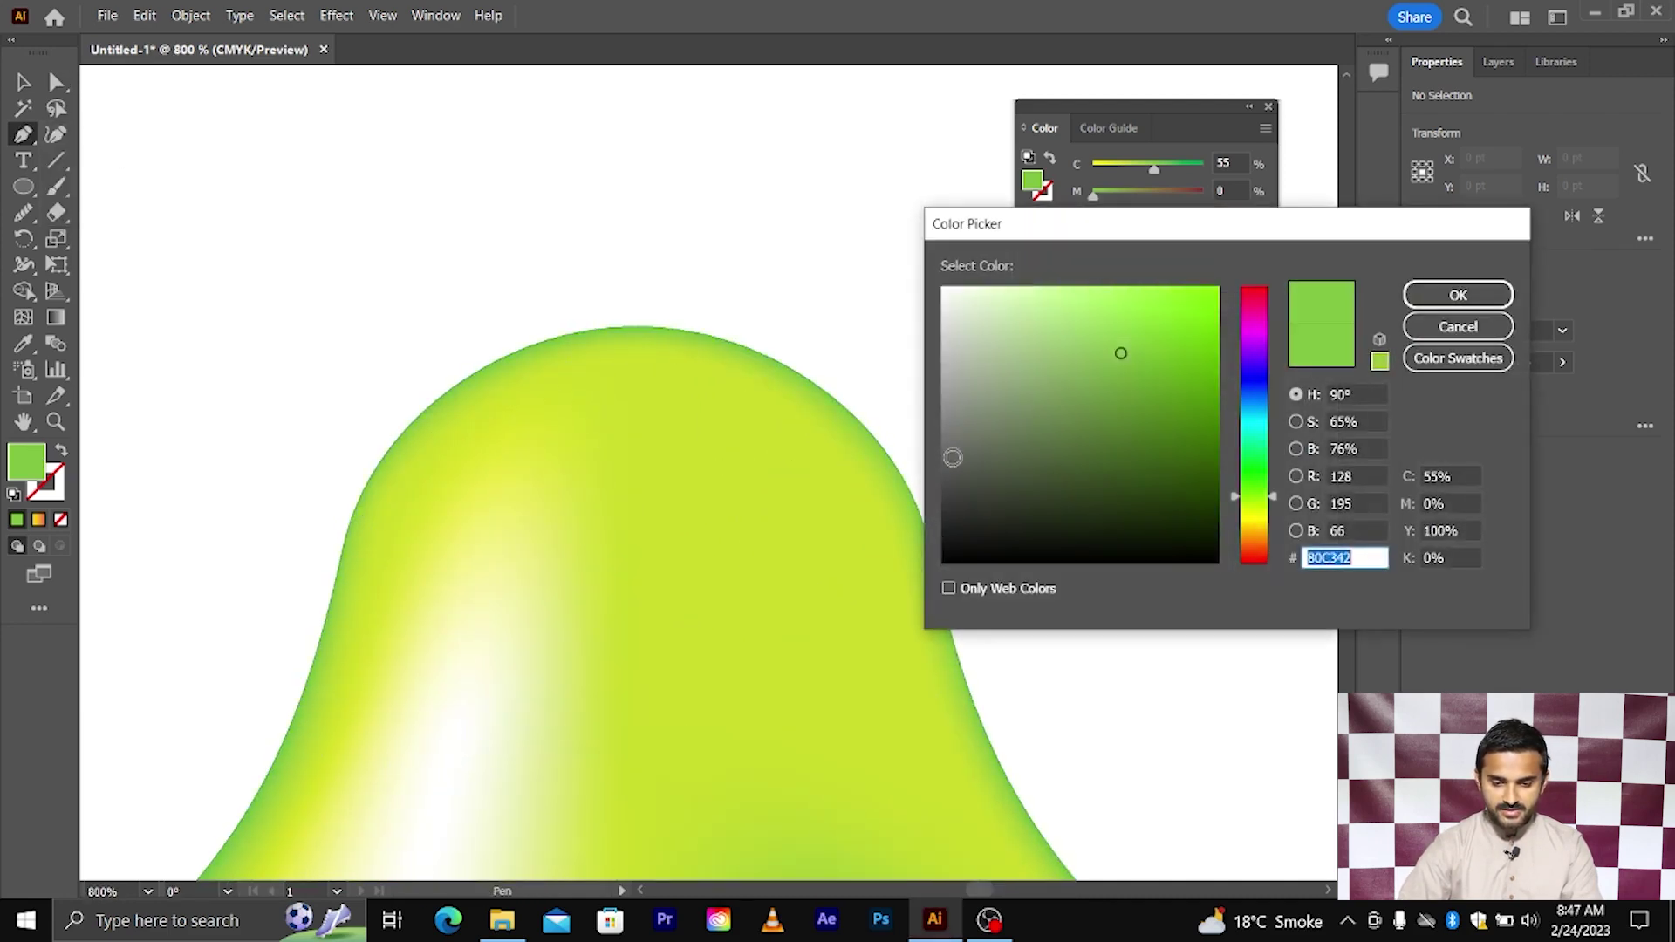
pyautogui.moveTo(1118, 351); pyautogui.dragTo(1219, 563)
pyautogui.click(1458, 295)
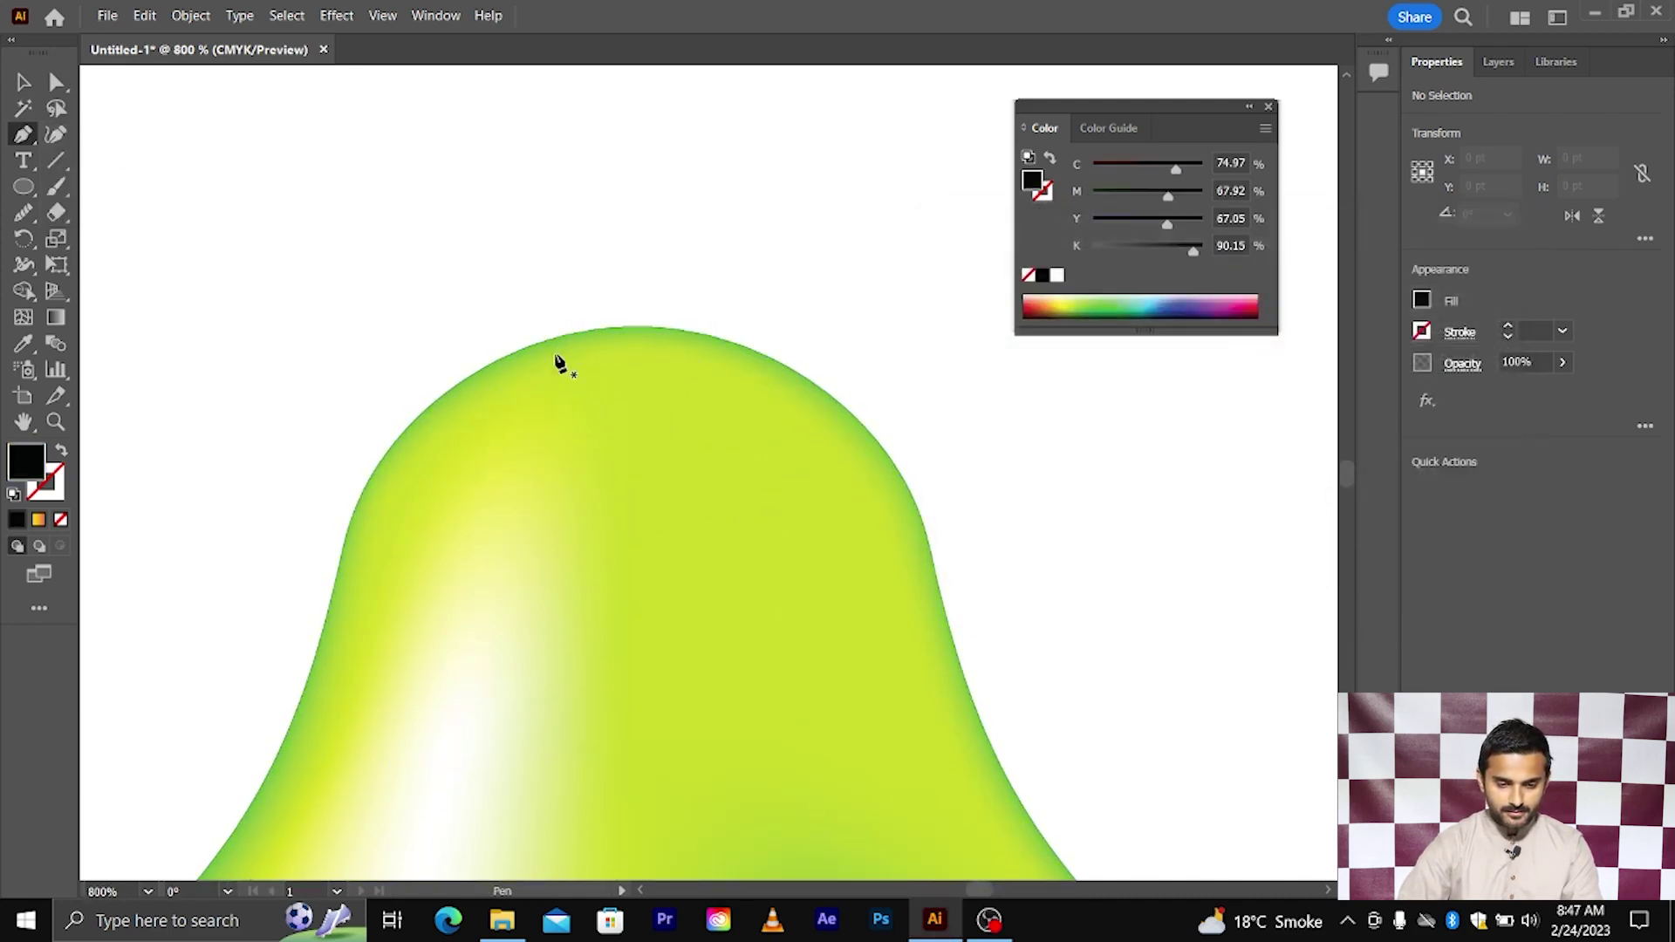
# - Draw a small closed curved black shape across the pear's top
pyautogui.click(601, 366)
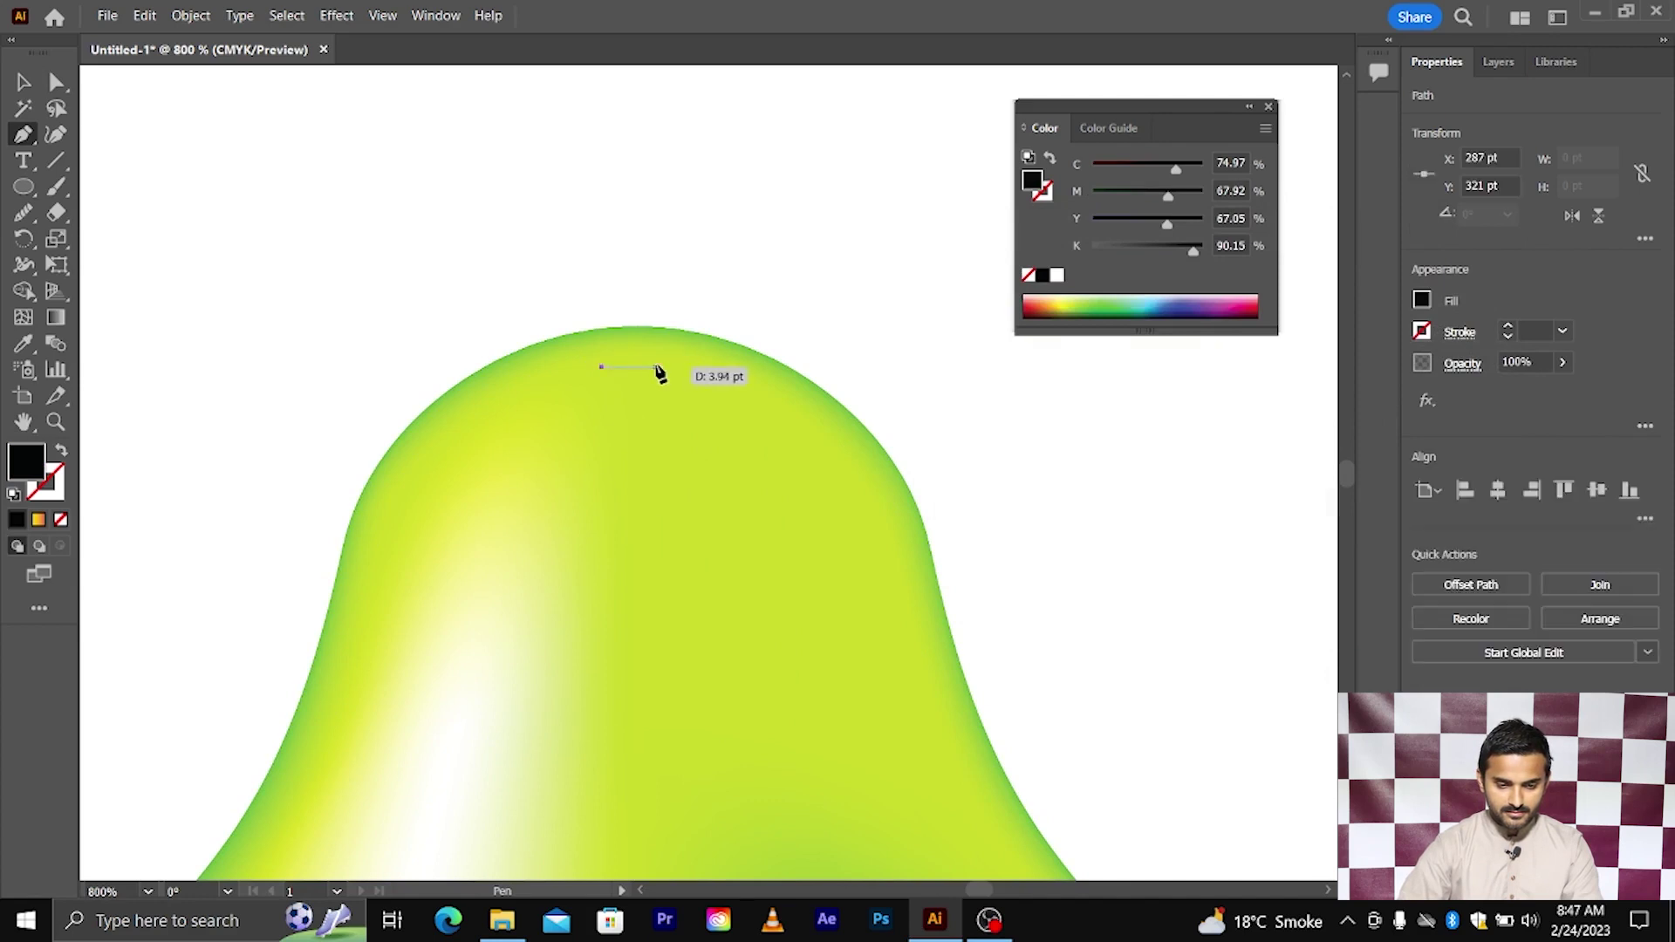
pyautogui.moveTo(656, 367); pyautogui.dragTo(683, 382)
pyautogui.scroll(2, 677, 377)
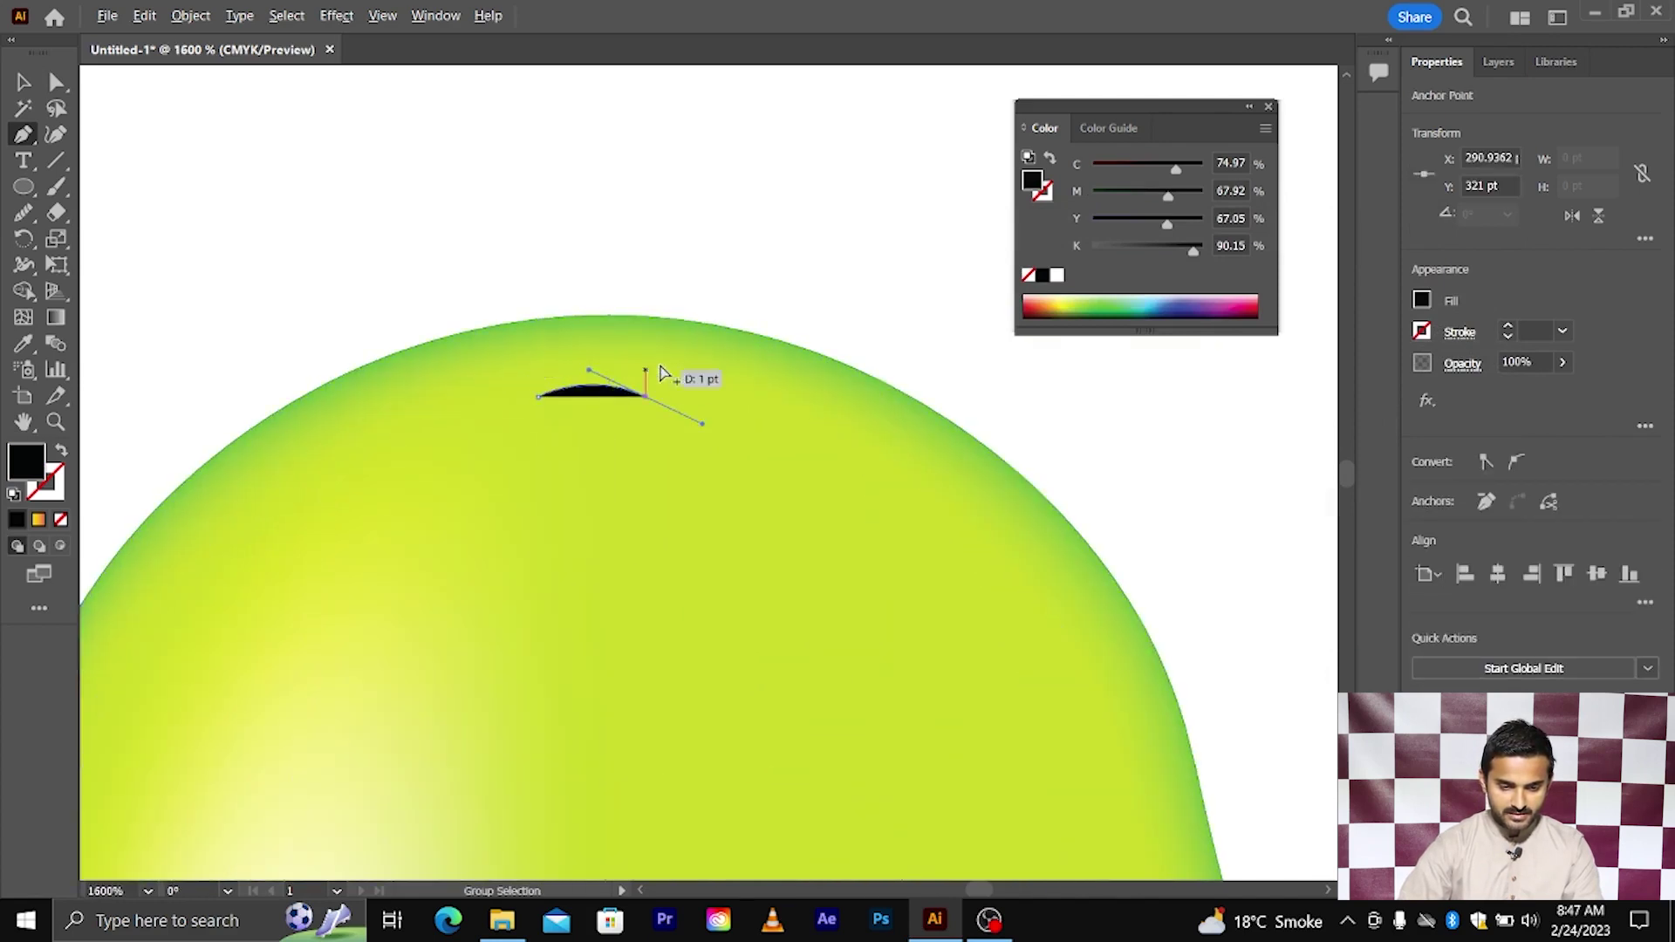
pyautogui.moveTo(682, 436); pyautogui.dragTo(693, 446)
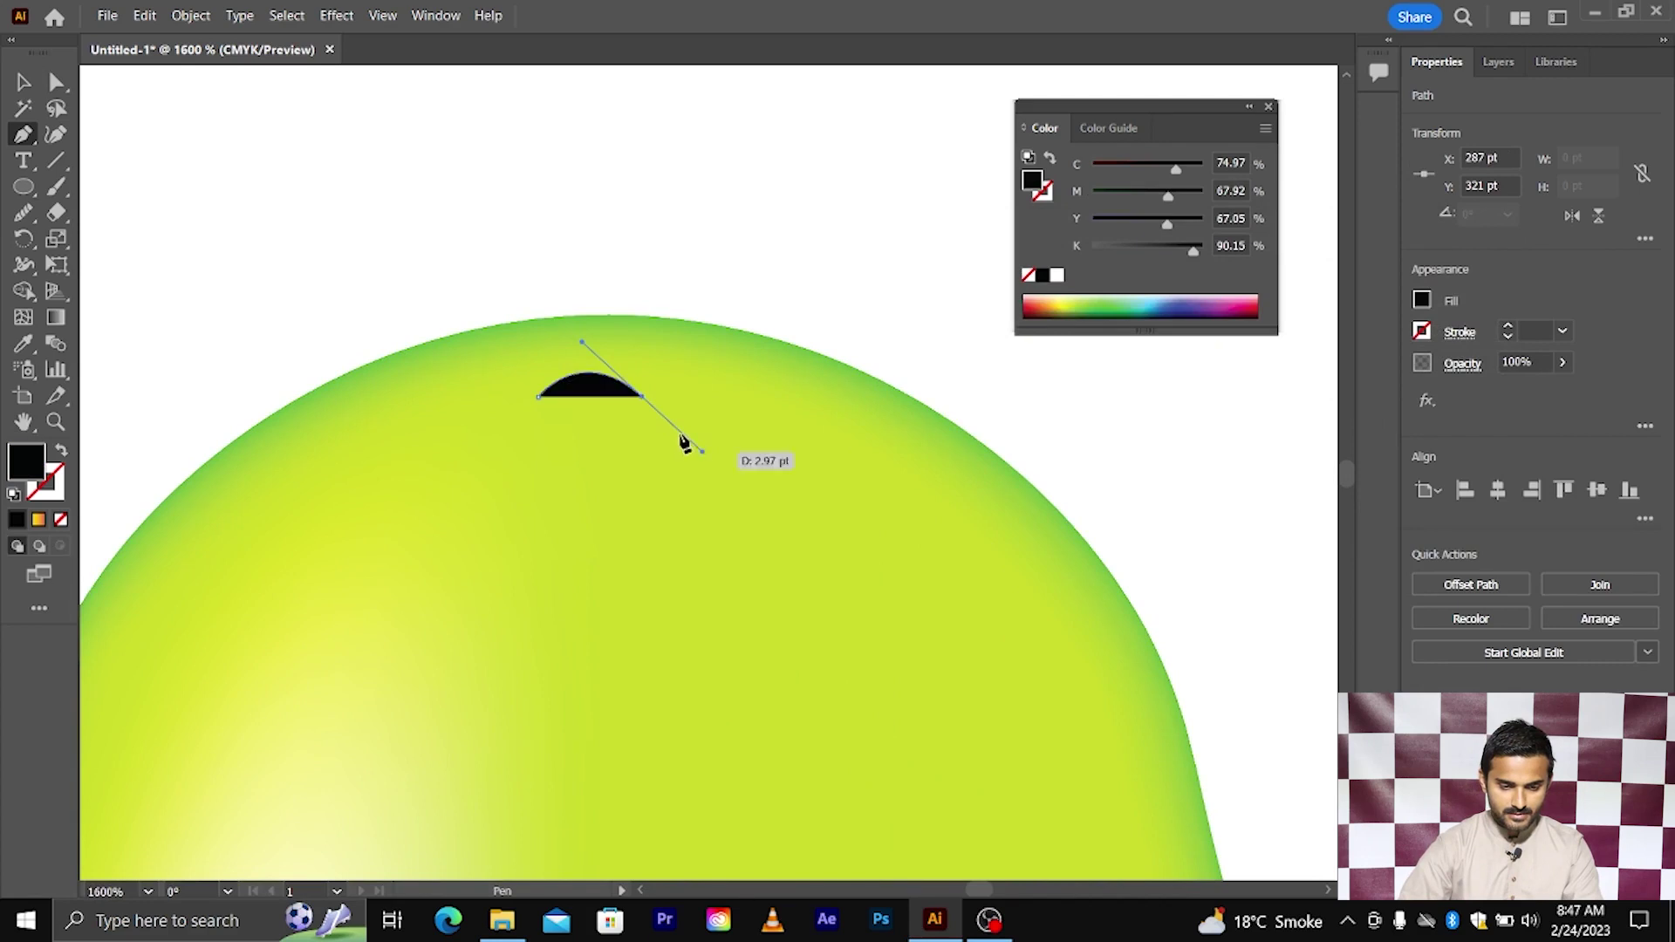
pyautogui.click(643, 398)
pyautogui.press('v')
pyautogui.click(299, 213)
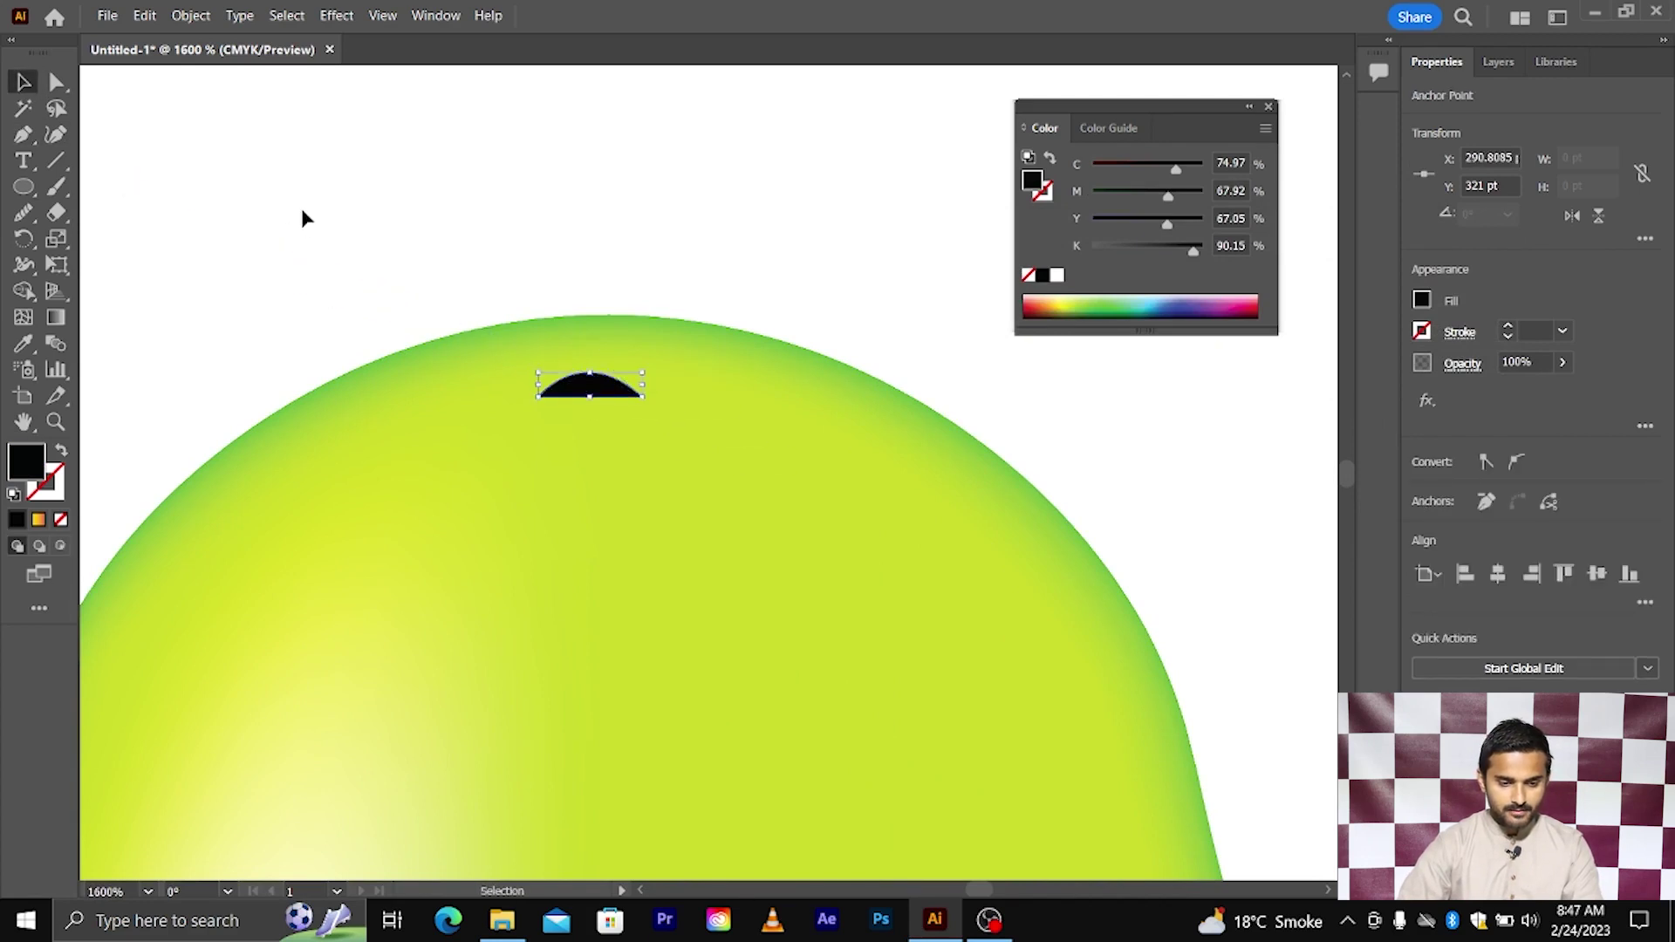
pyautogui.scroll(-3, 344, 366)
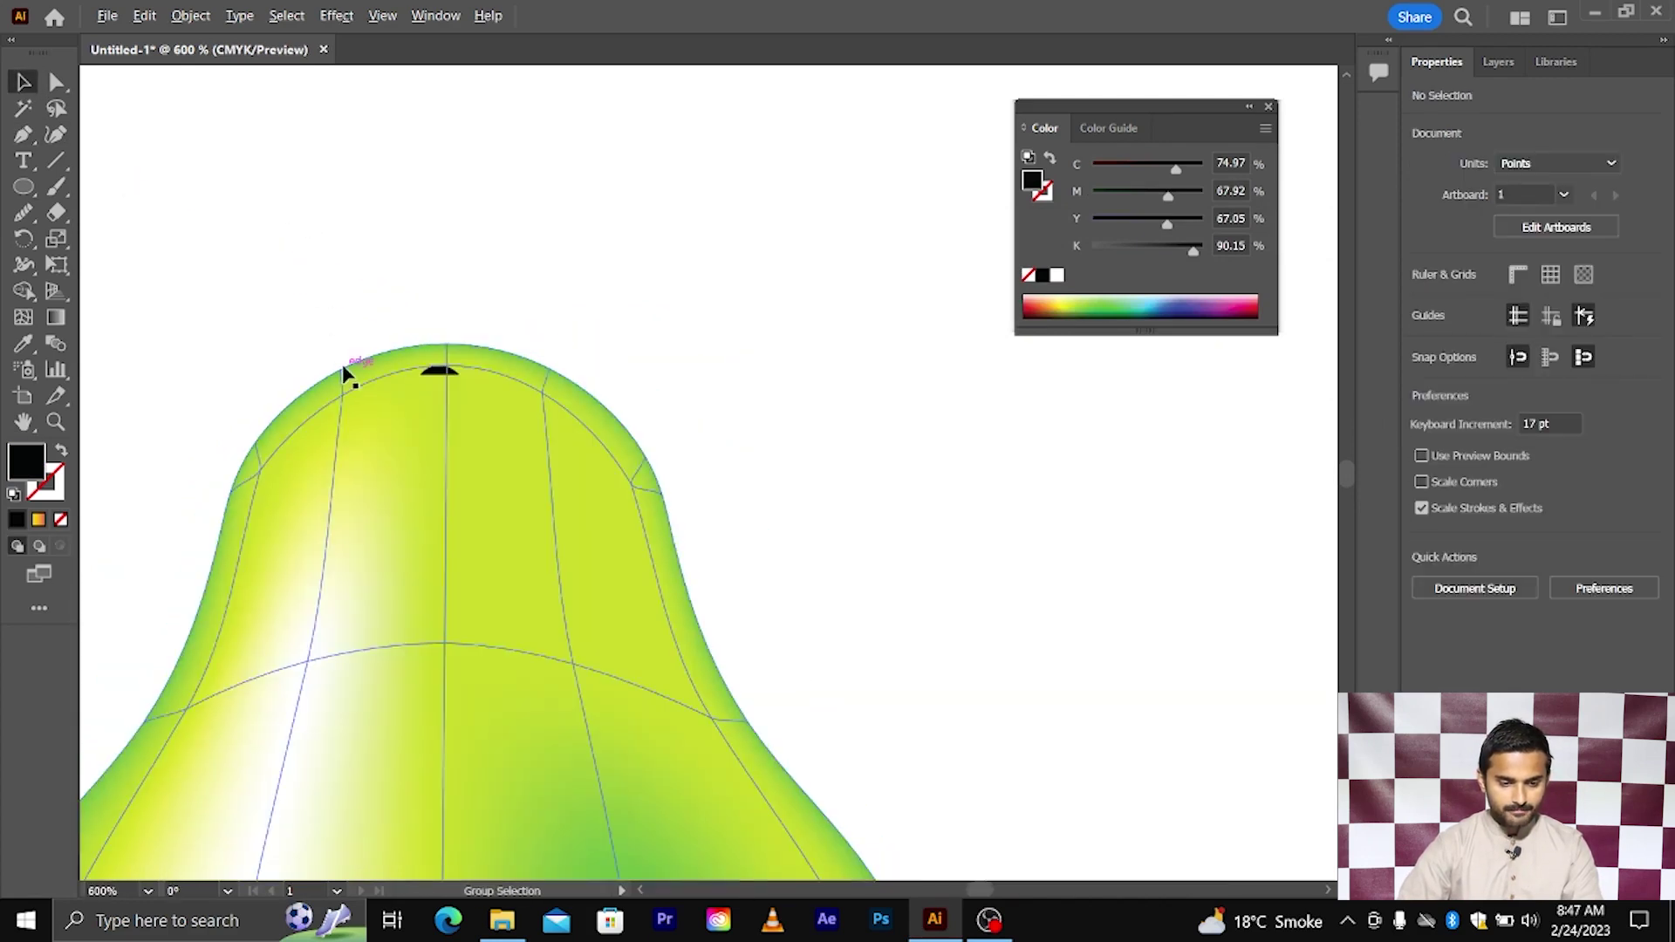
# - Draw a straight line rising from the pear's top toward the upper right
pyautogui.click(59, 160)
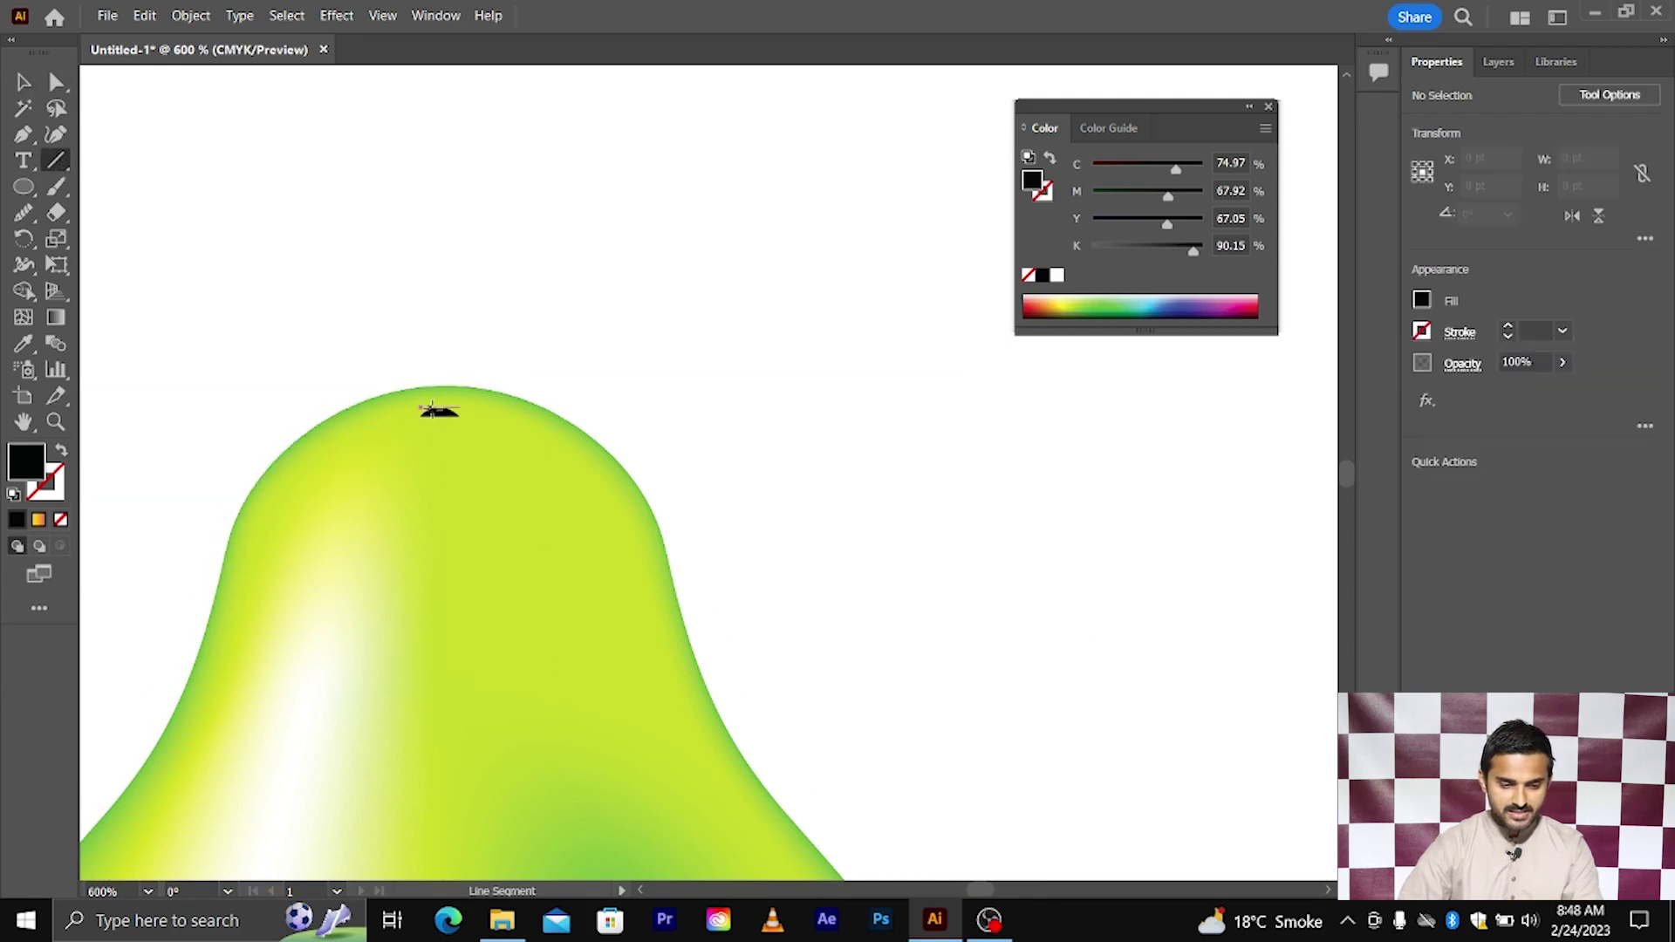
pyautogui.moveTo(440, 411); pyautogui.dragTo(521, 245)
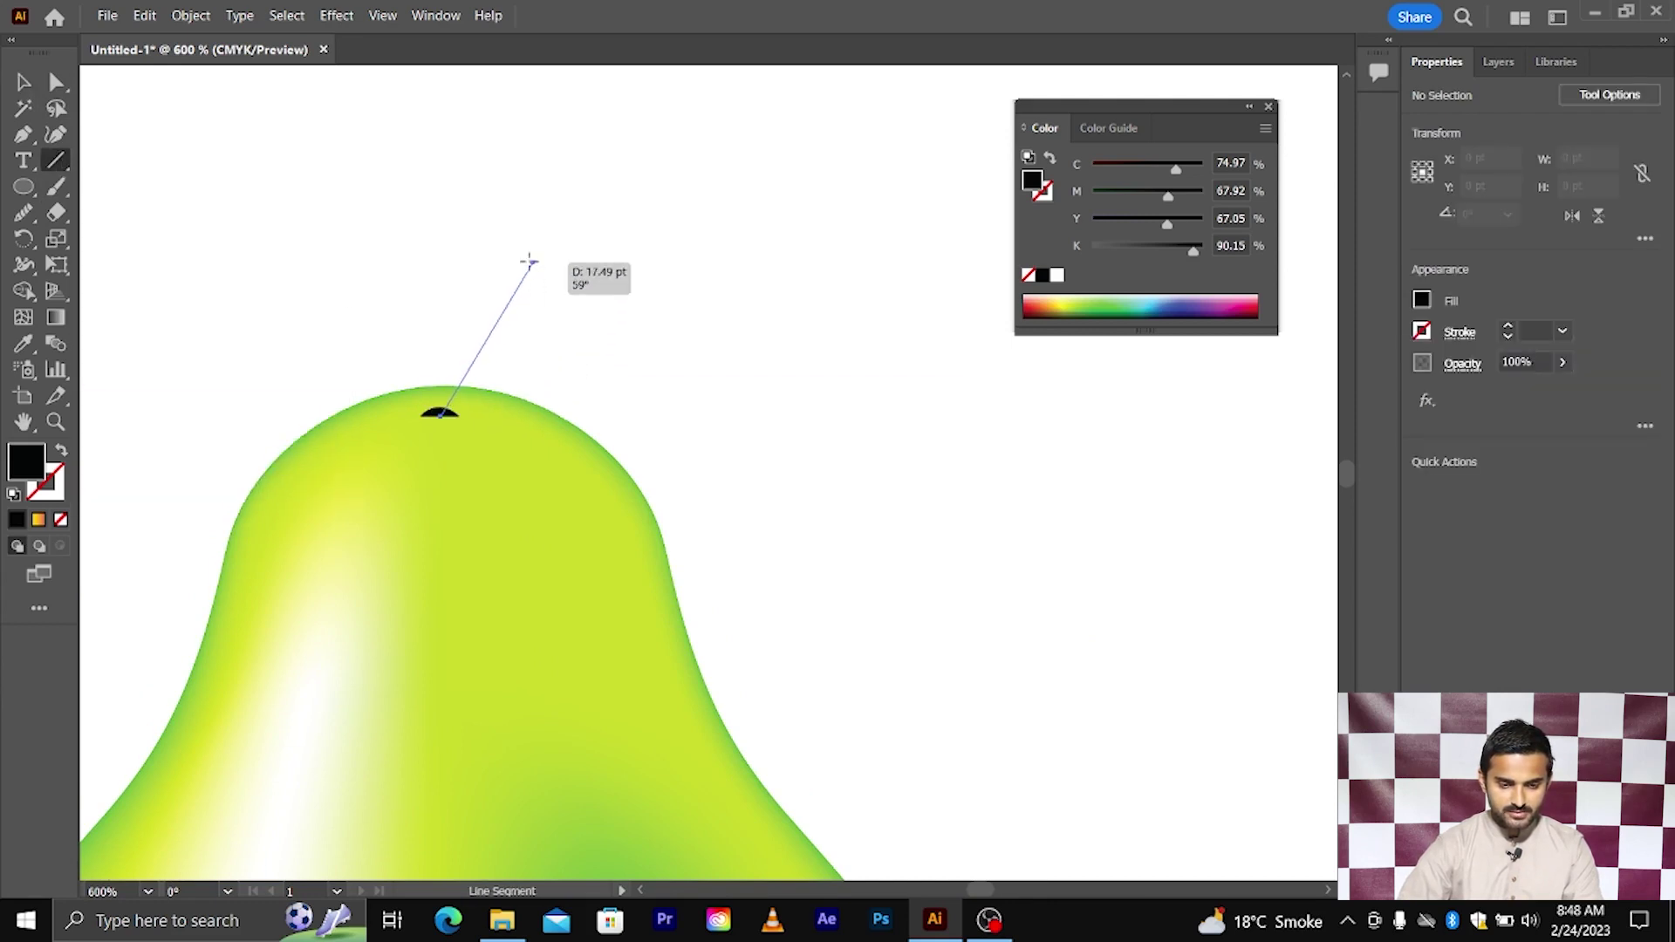
pyautogui.moveTo(522, 245); pyautogui.dragTo(533, 221)
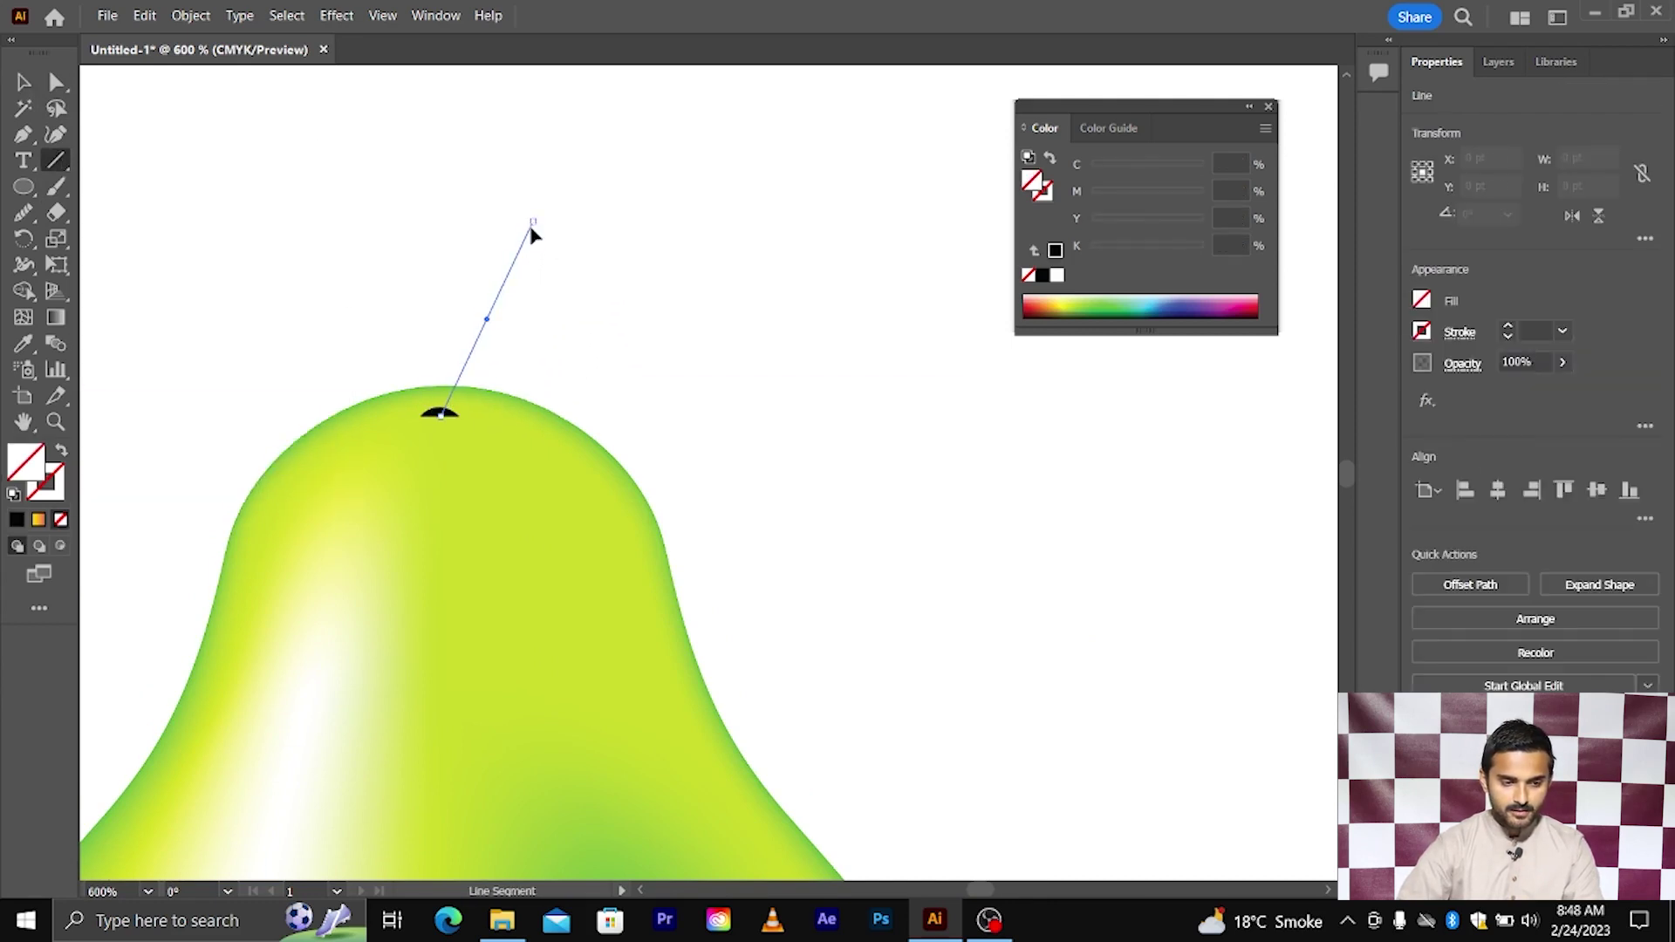
pyautogui.click(24, 82)
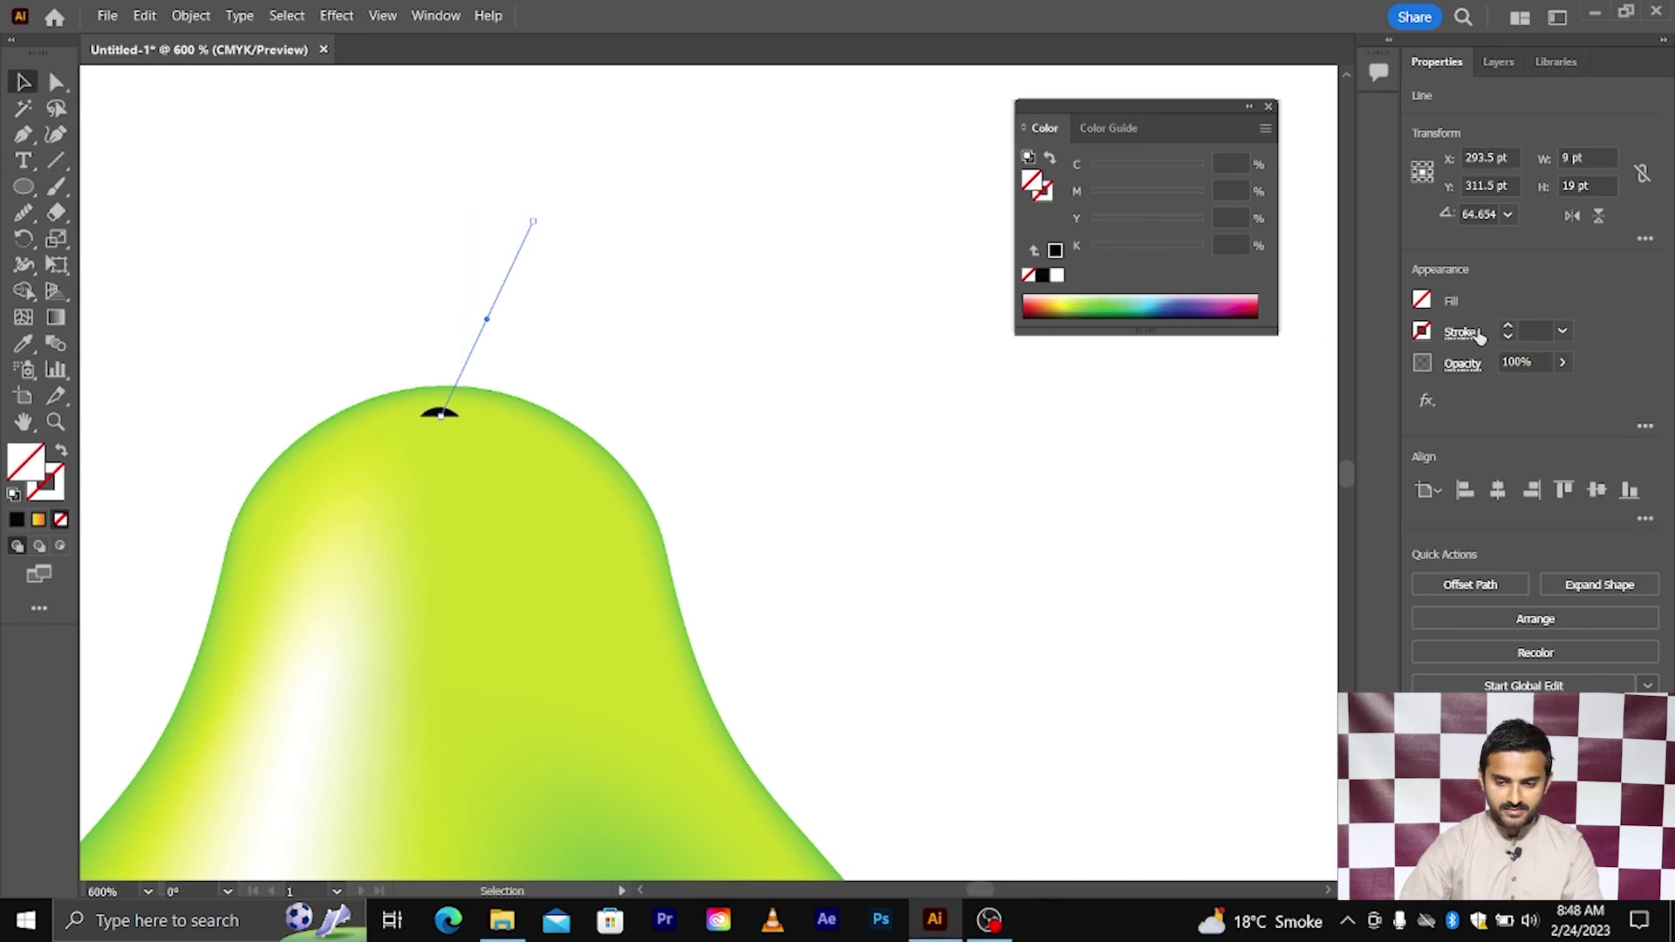
# - Give the stem line a green 3 pt stroke
pyautogui.click(1562, 331)
pyautogui.click(1597, 471)
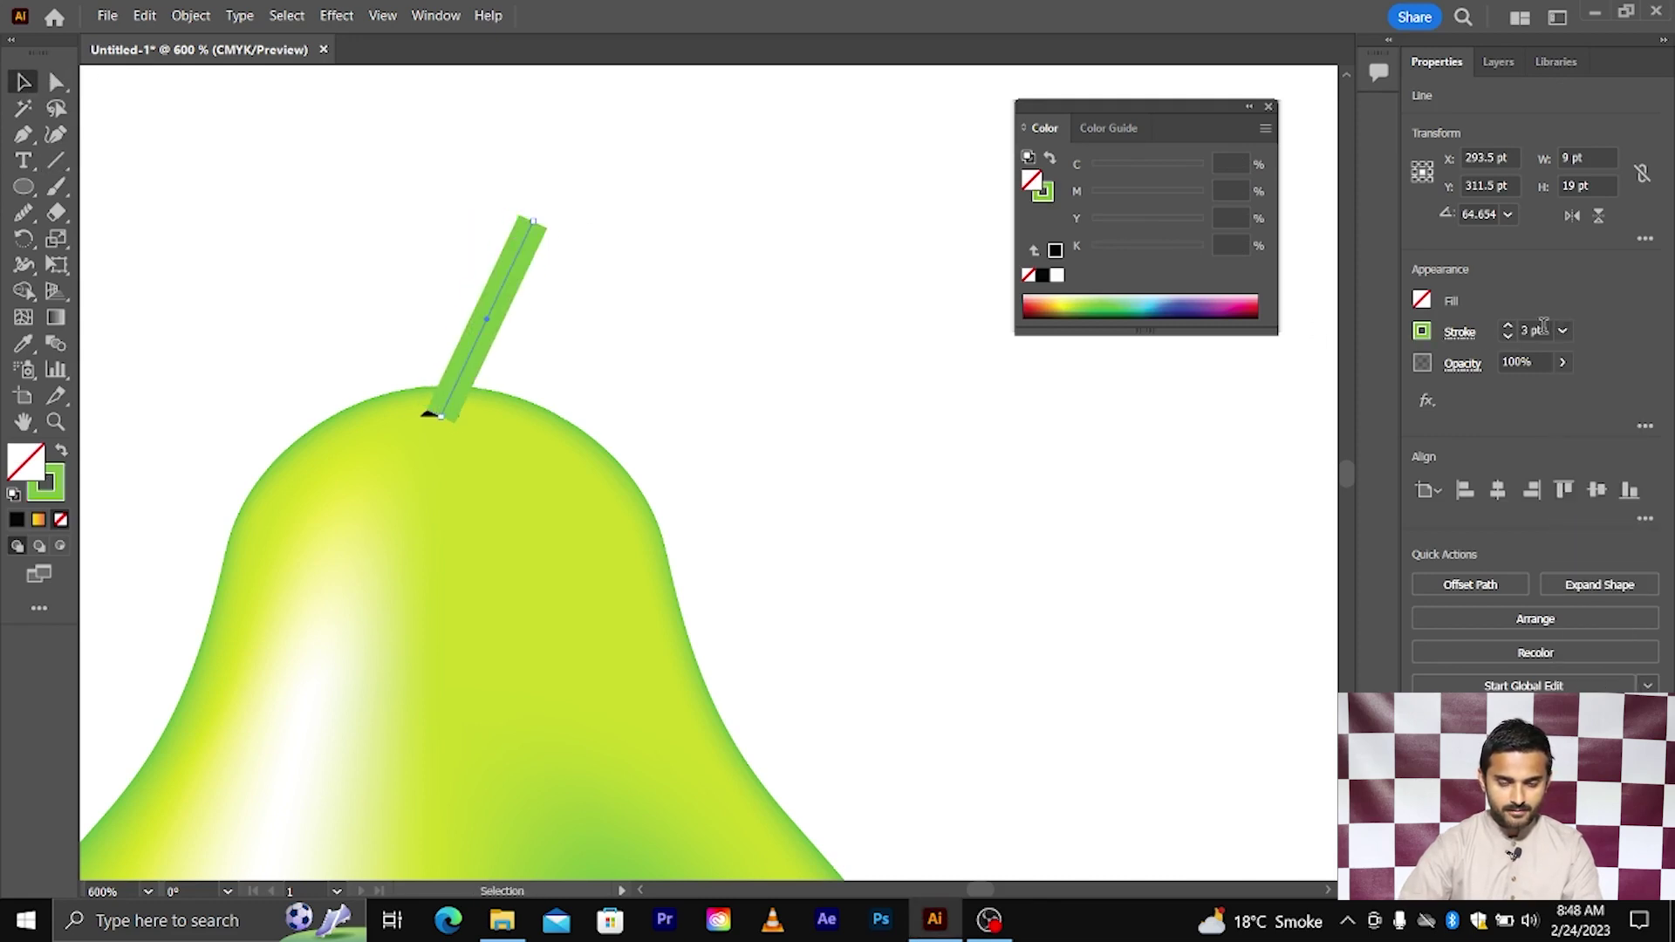
pyautogui.scroll(-1, 1541, 325)
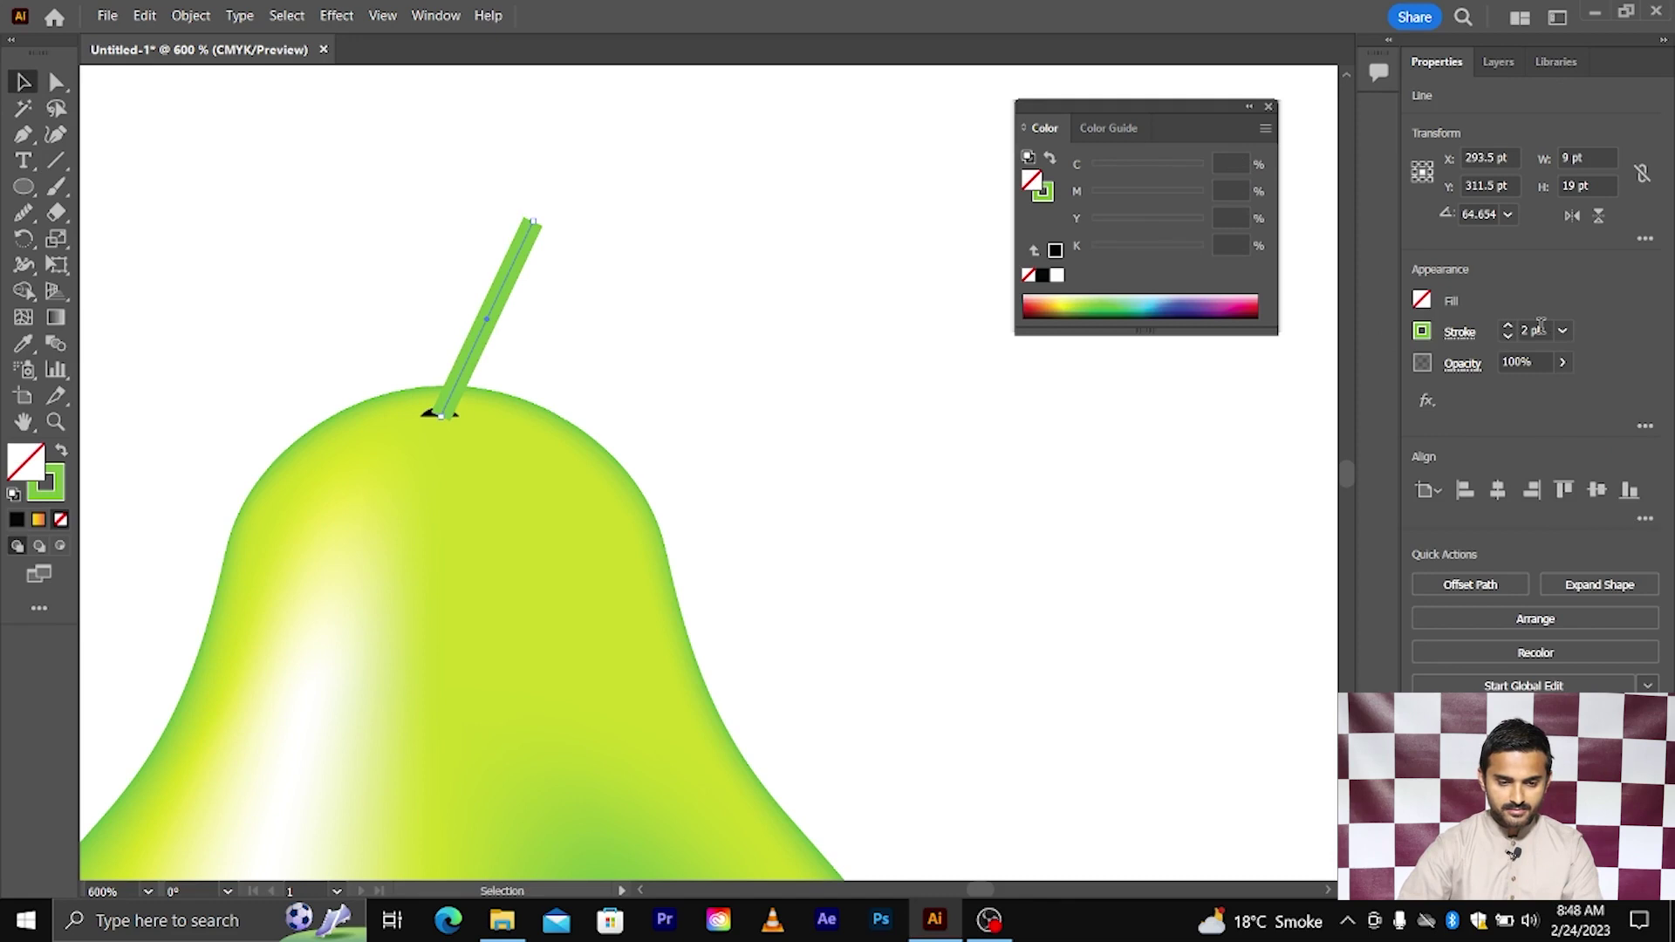
pyautogui.click(804, 465)
pyautogui.scroll(-3, 793, 467)
pyautogui.scroll(1, 711, 445)
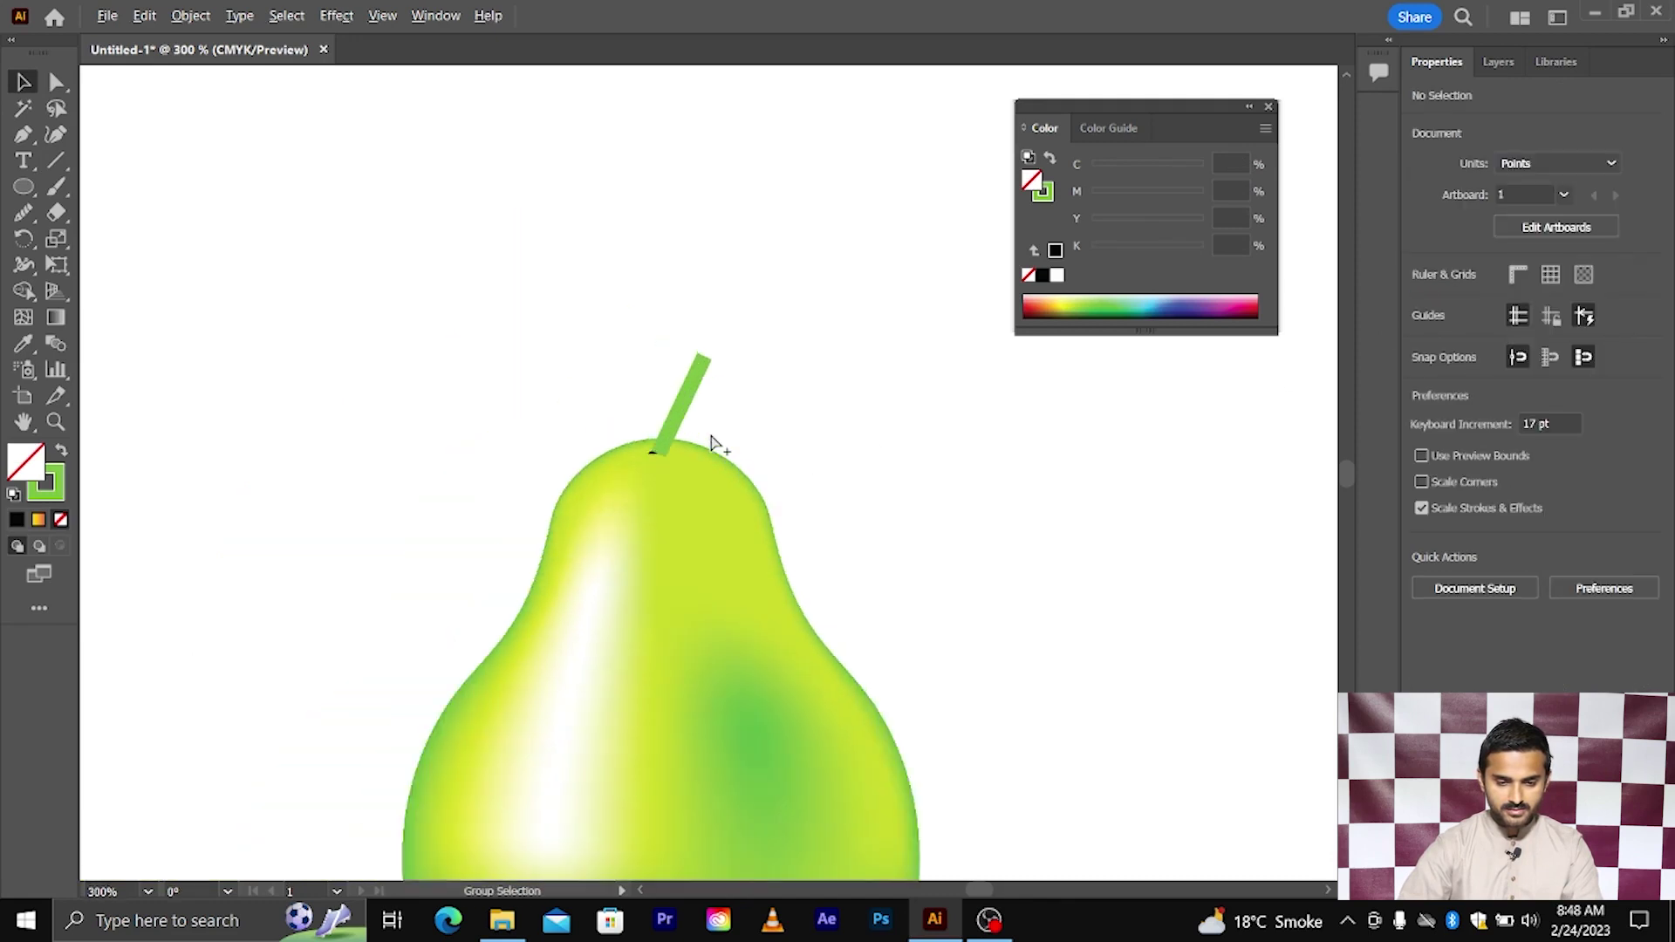
pyautogui.scroll(1, 711, 445)
pyautogui.click(677, 402)
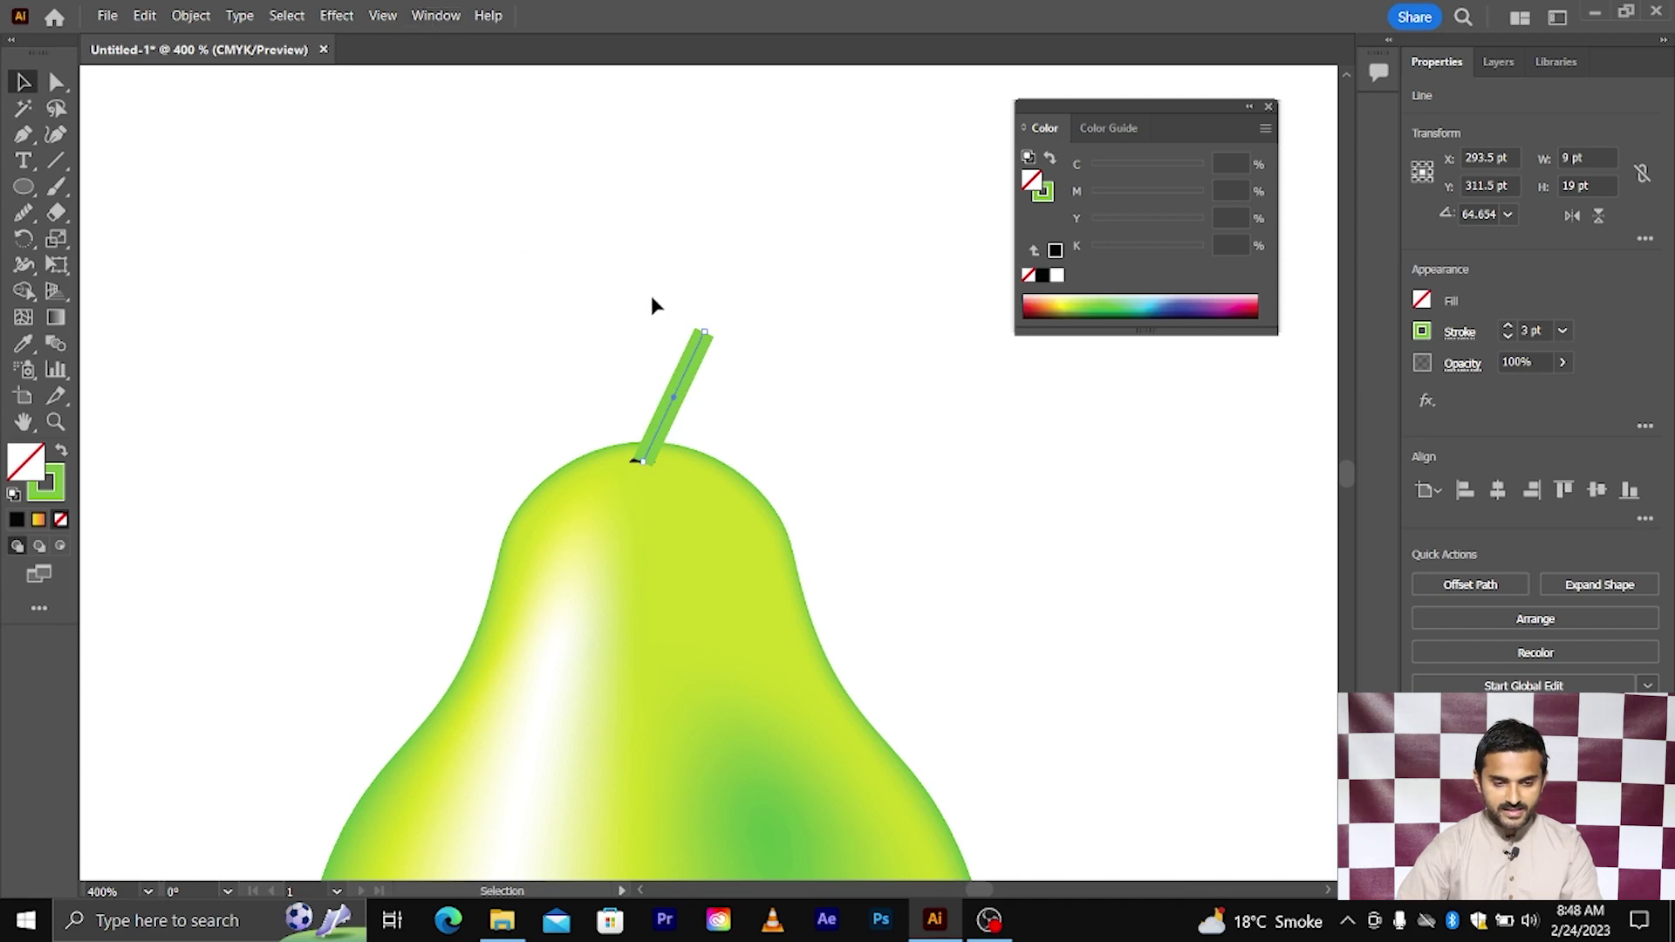
# - Apply Width Profile 4 to the stem stroke and flip it so the stem widens at the top
pyautogui.click(436, 16)
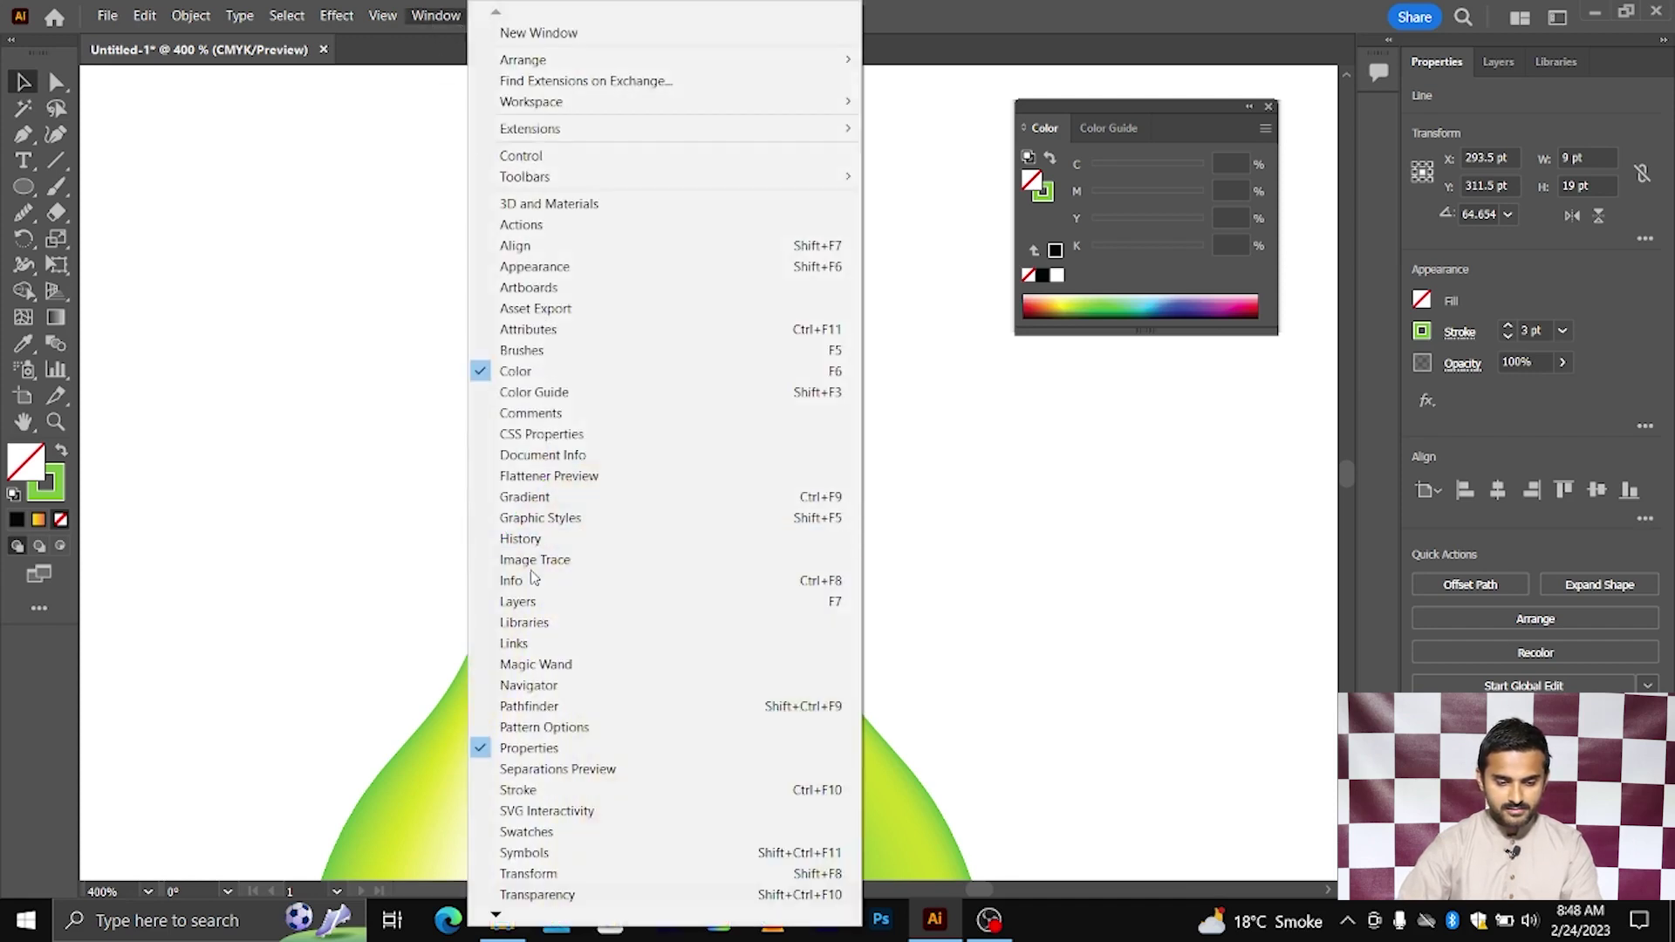
pyautogui.click(529, 790)
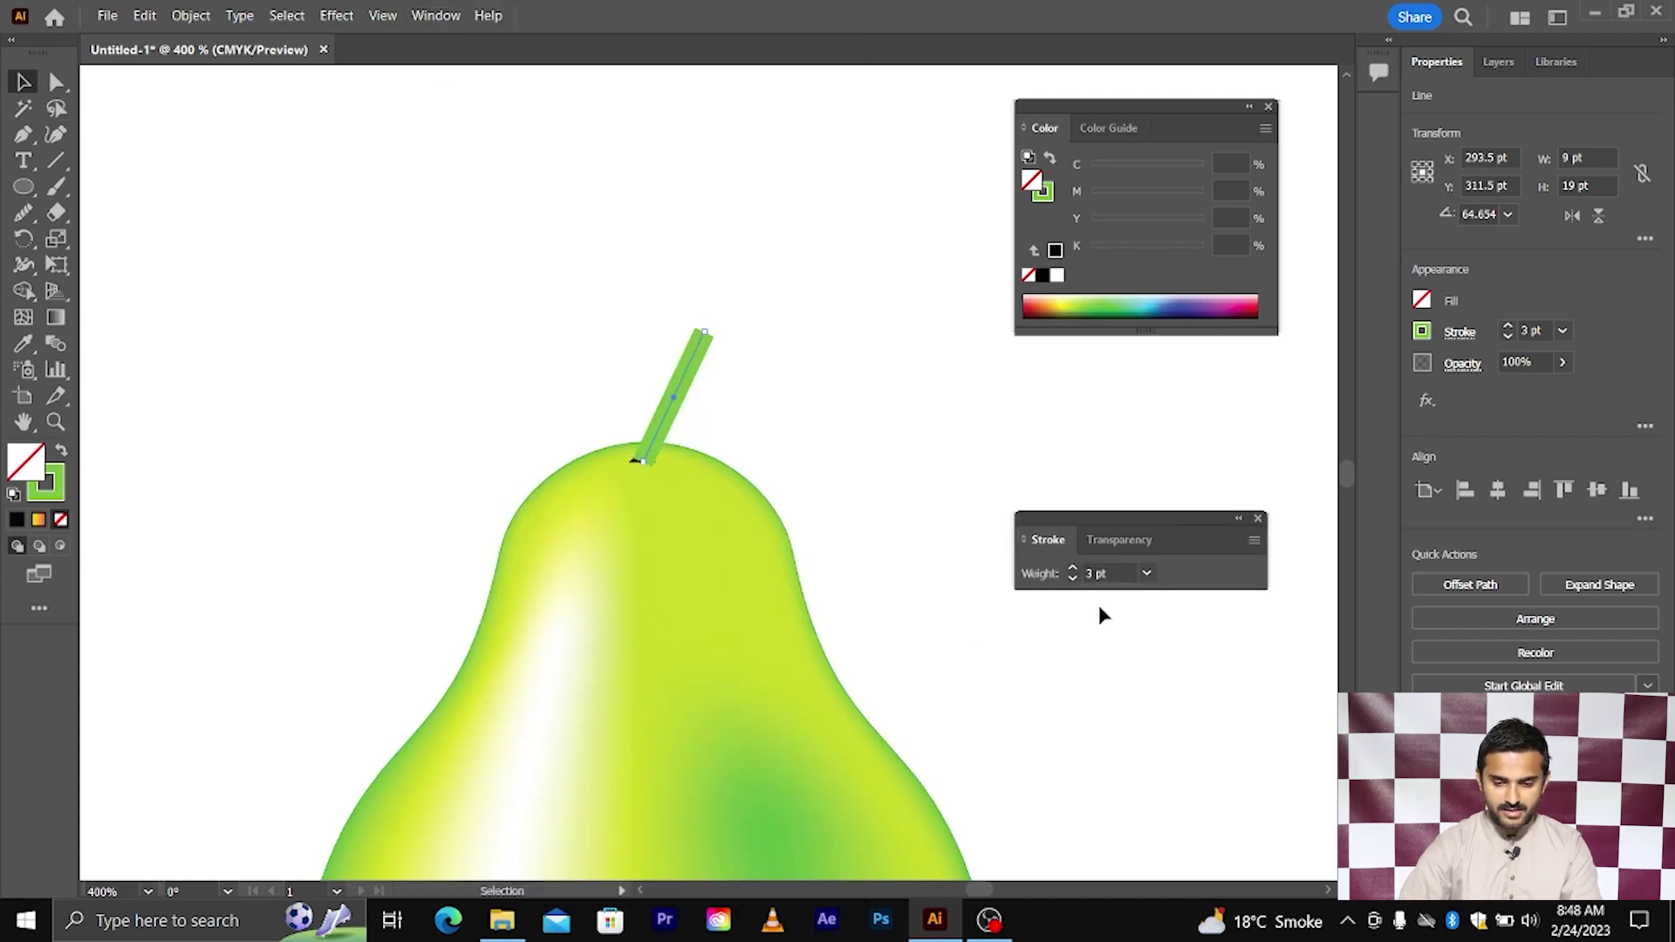
pyautogui.click(1254, 540)
pyautogui.click(1300, 546)
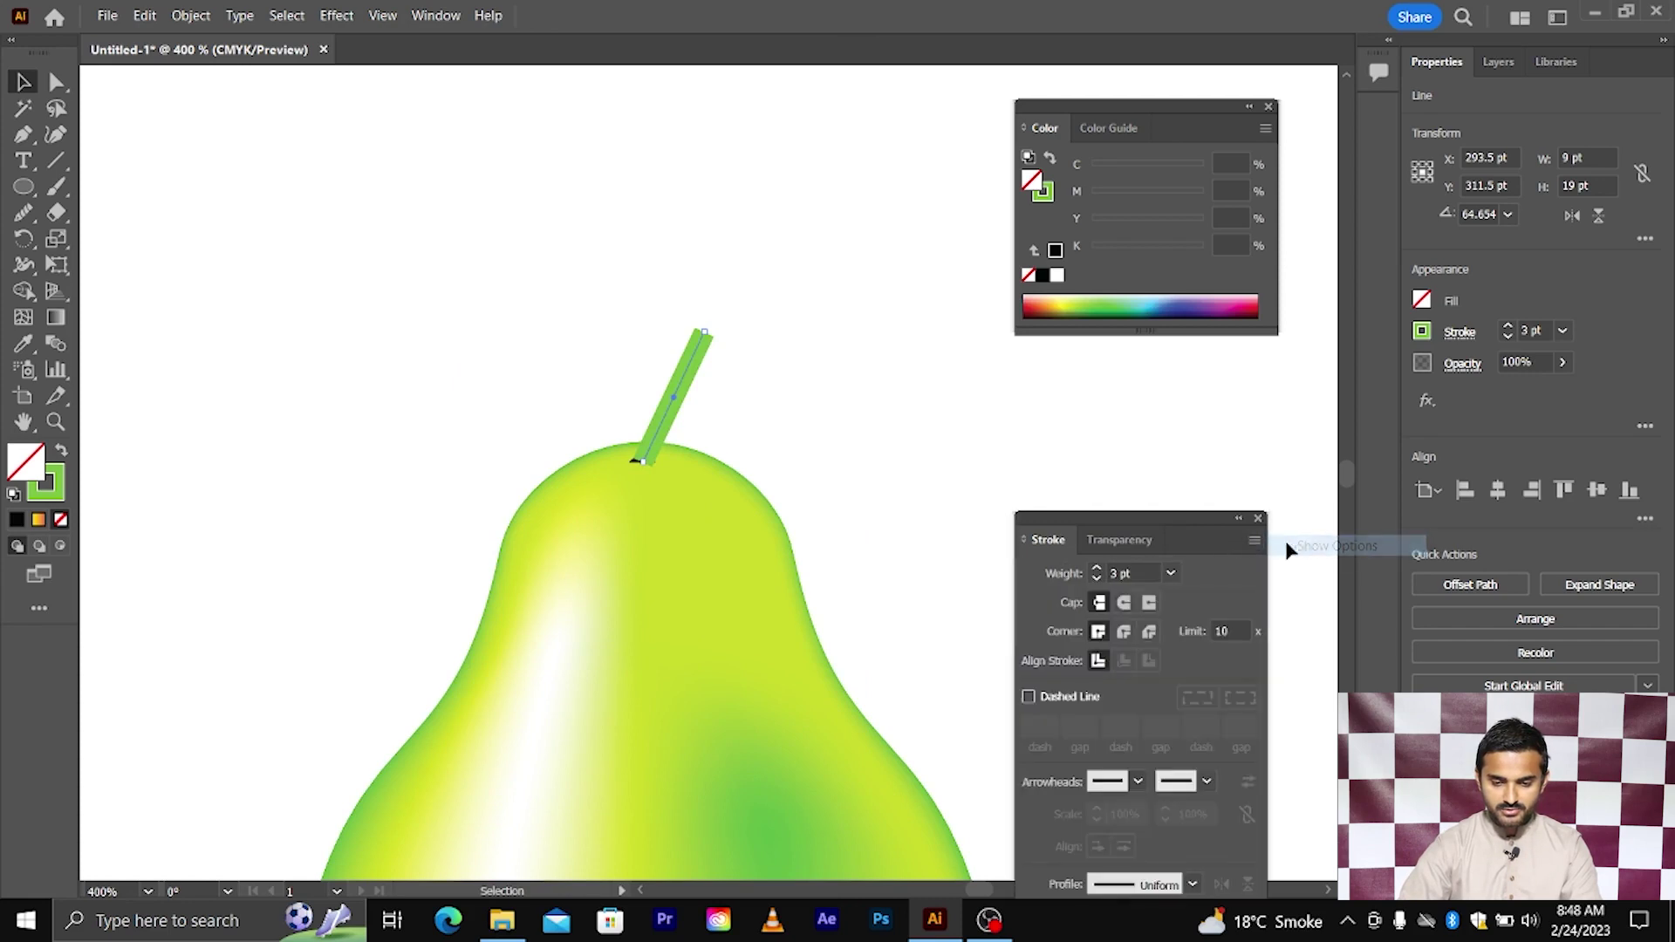
pyautogui.moveTo(1202, 524); pyautogui.dragTo(1209, 366)
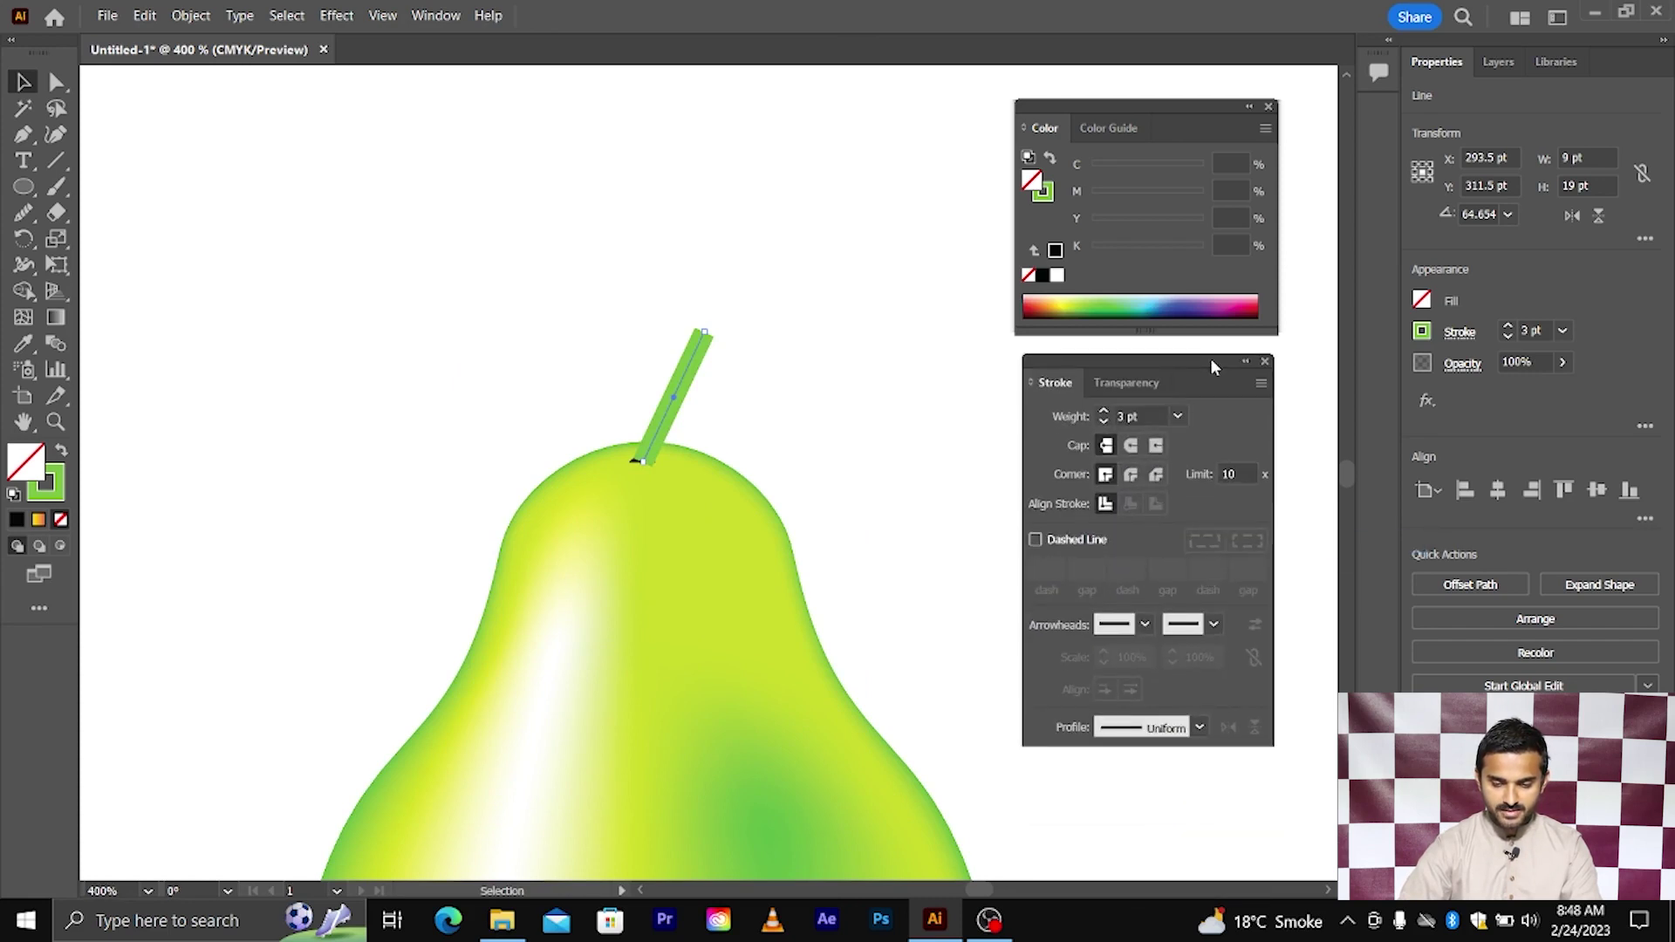
pyautogui.click(1200, 729)
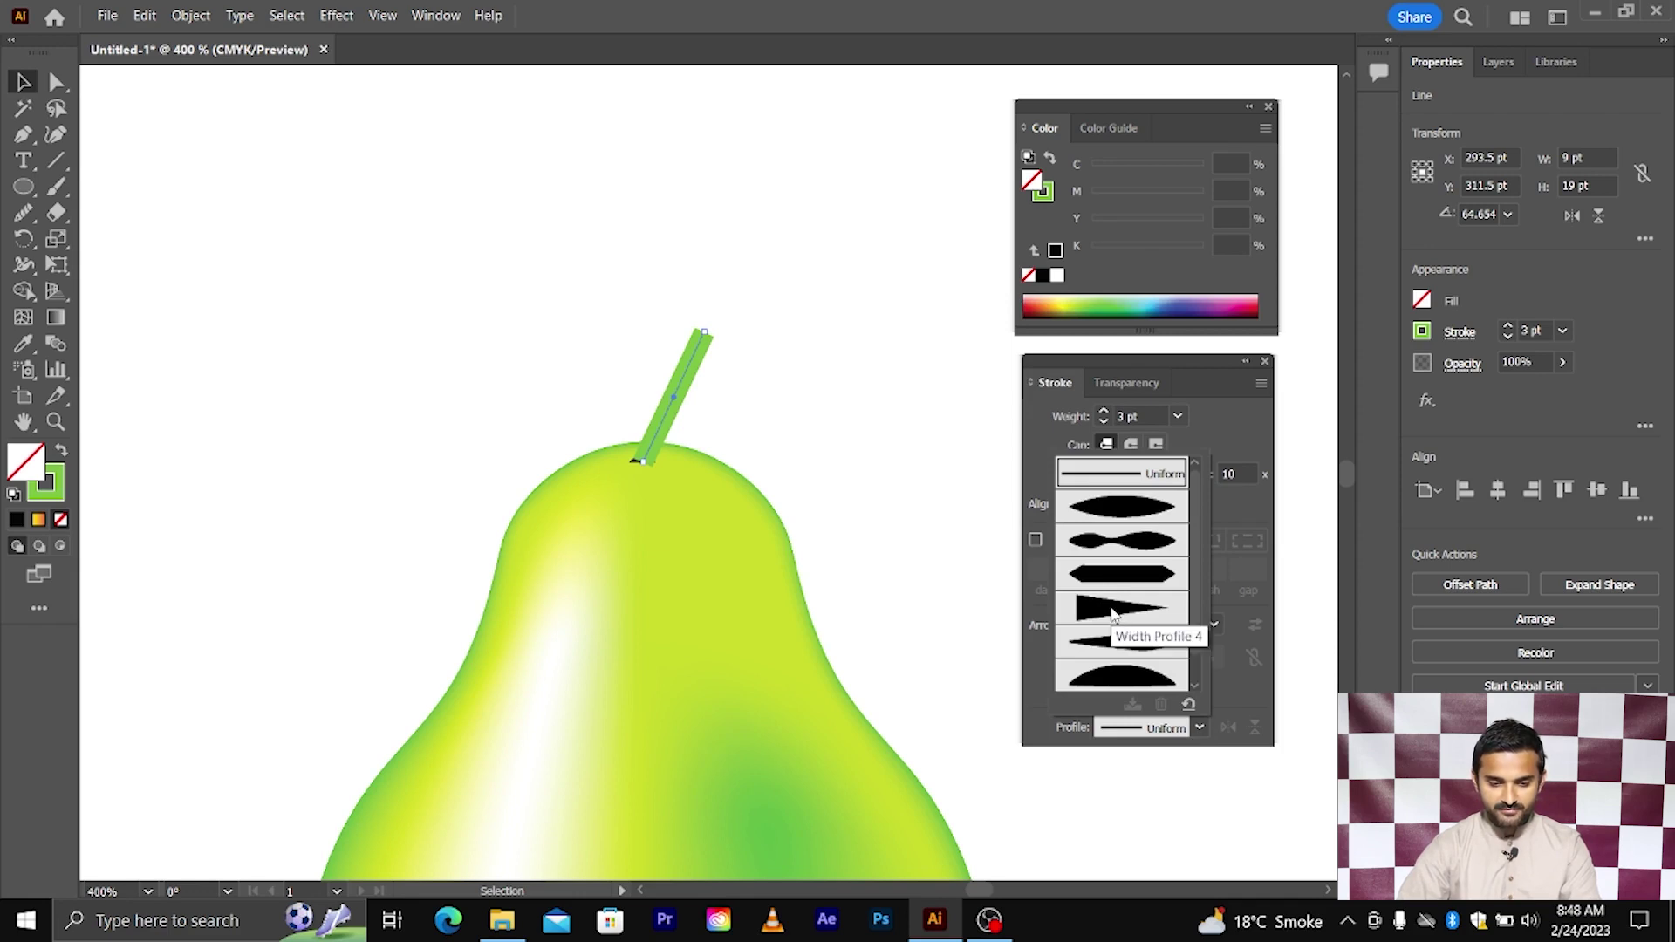
pyautogui.click(1111, 613)
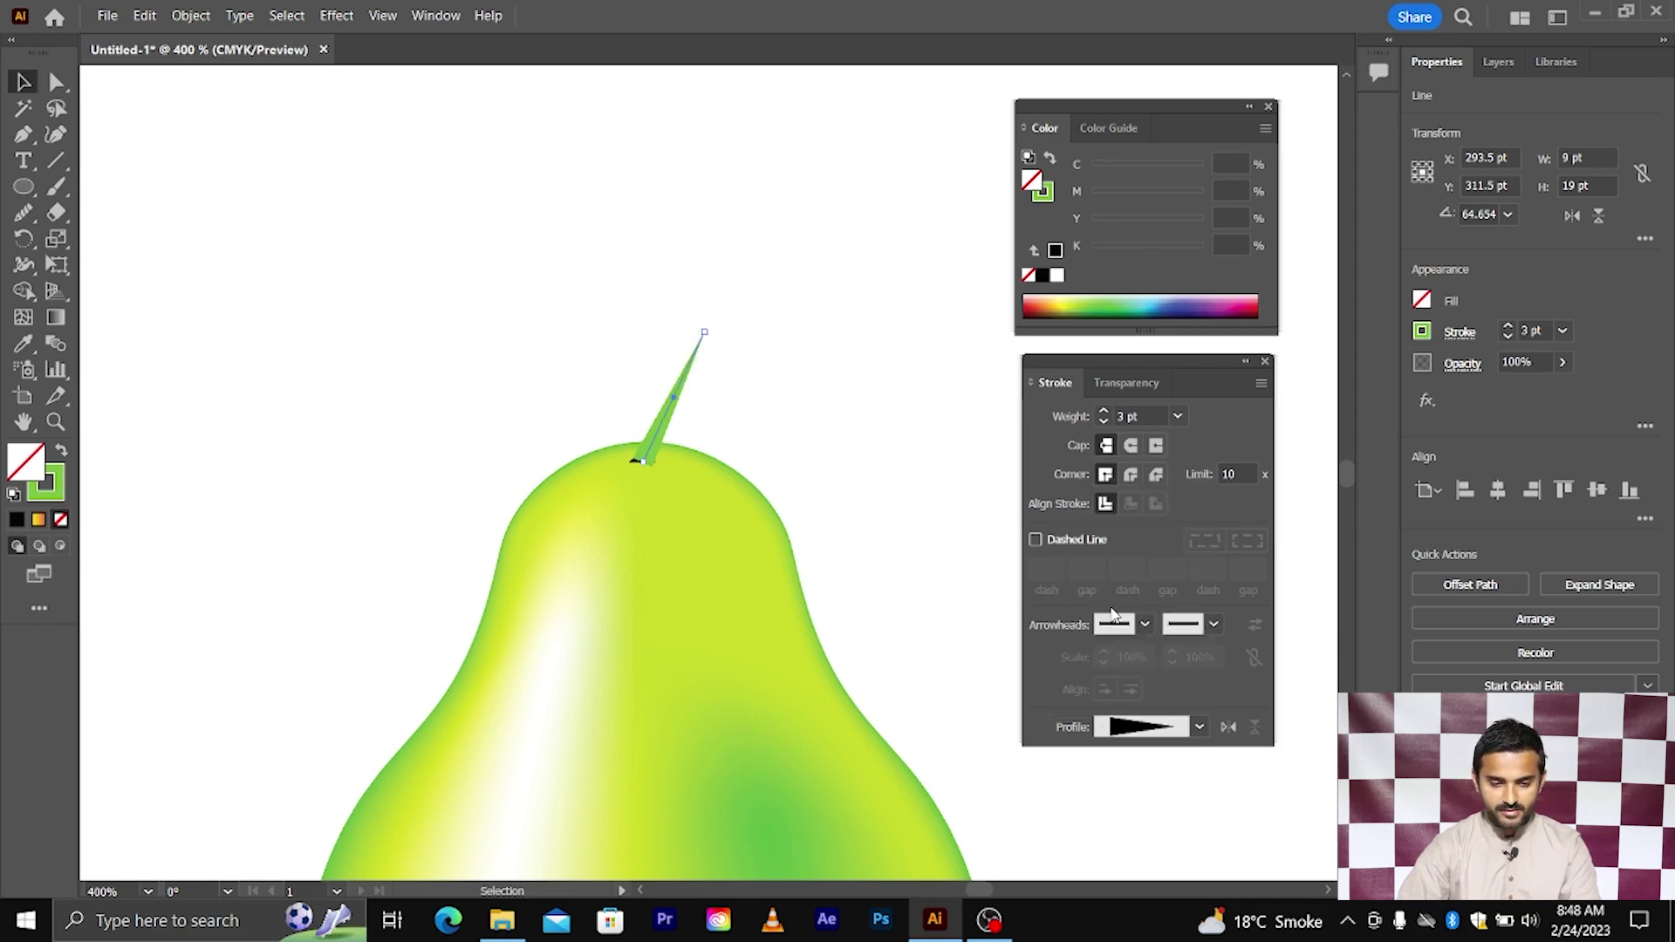
pyautogui.click(1225, 728)
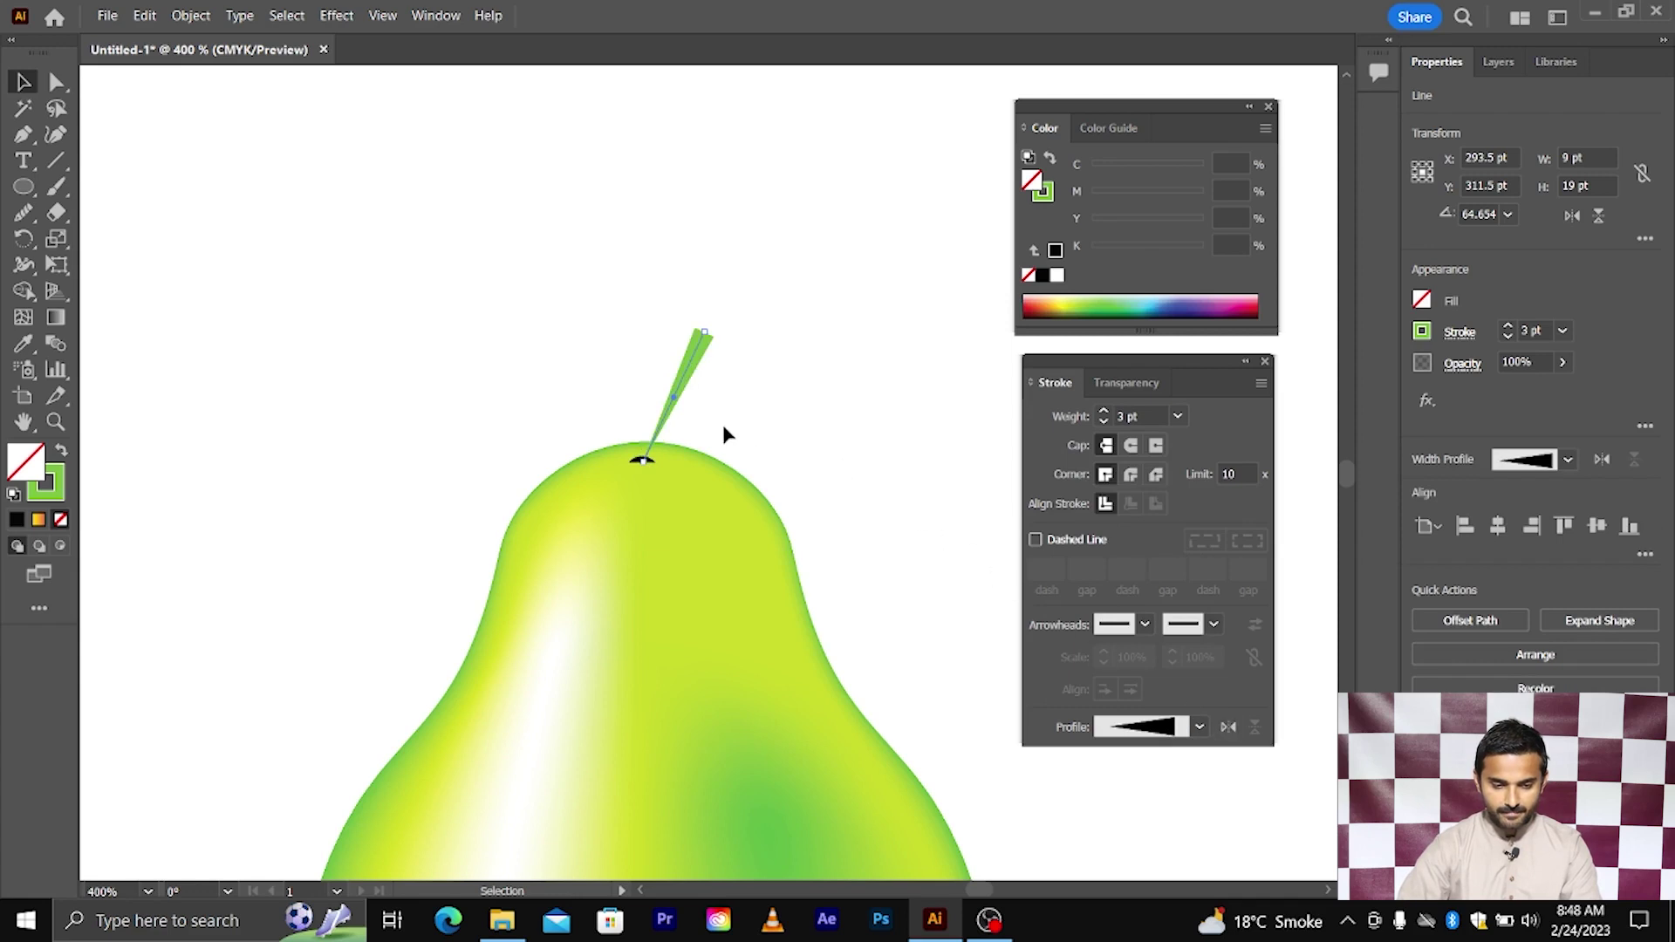
pyautogui.scroll(1, 682, 398)
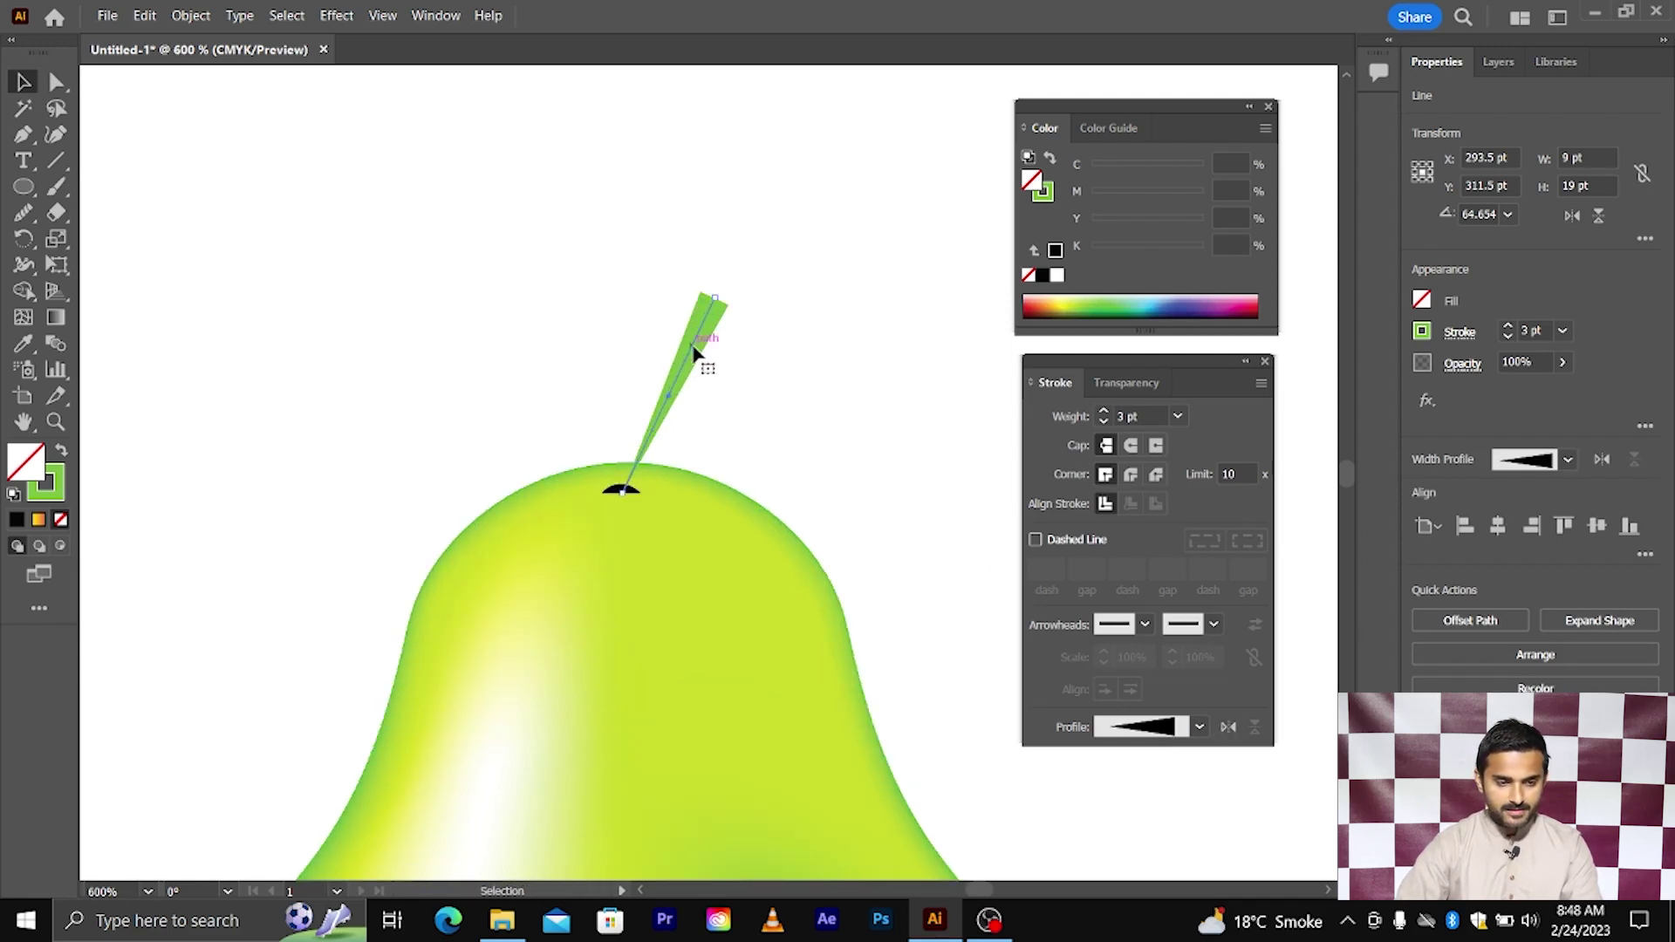
# - Expand the stem's appearance into a filled shape, nudge it down into the black arc, and select both
pyautogui.click(191, 15)
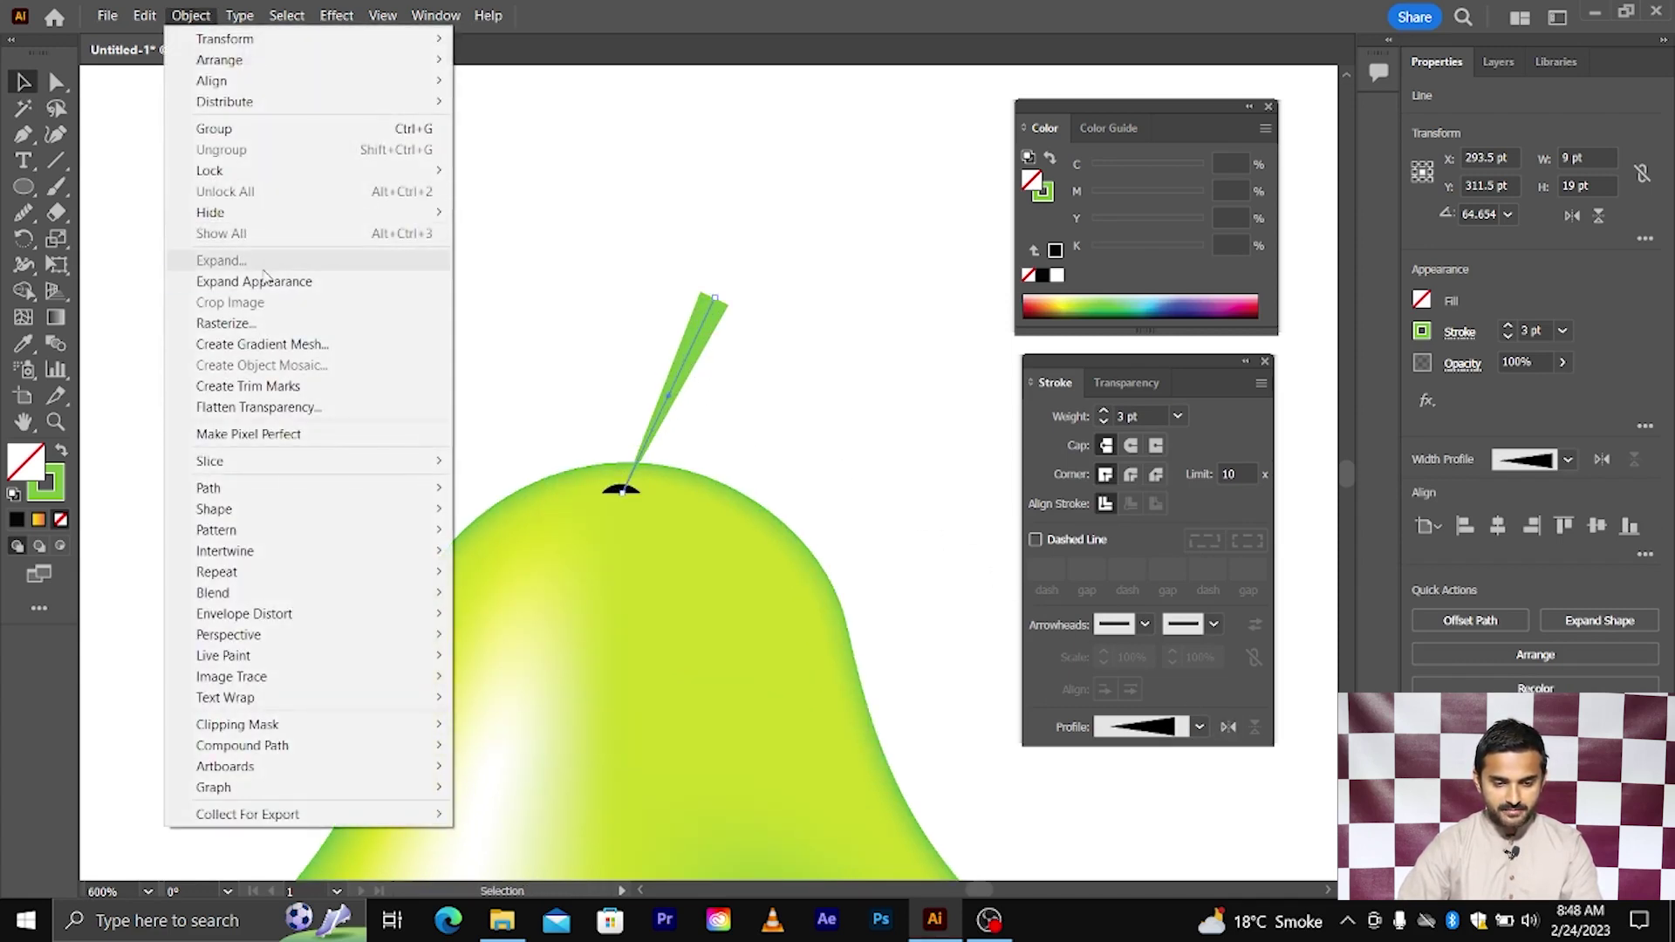
pyautogui.click(262, 281)
pyautogui.scroll(2, 650, 441)
pyautogui.scroll(1, 667, 436)
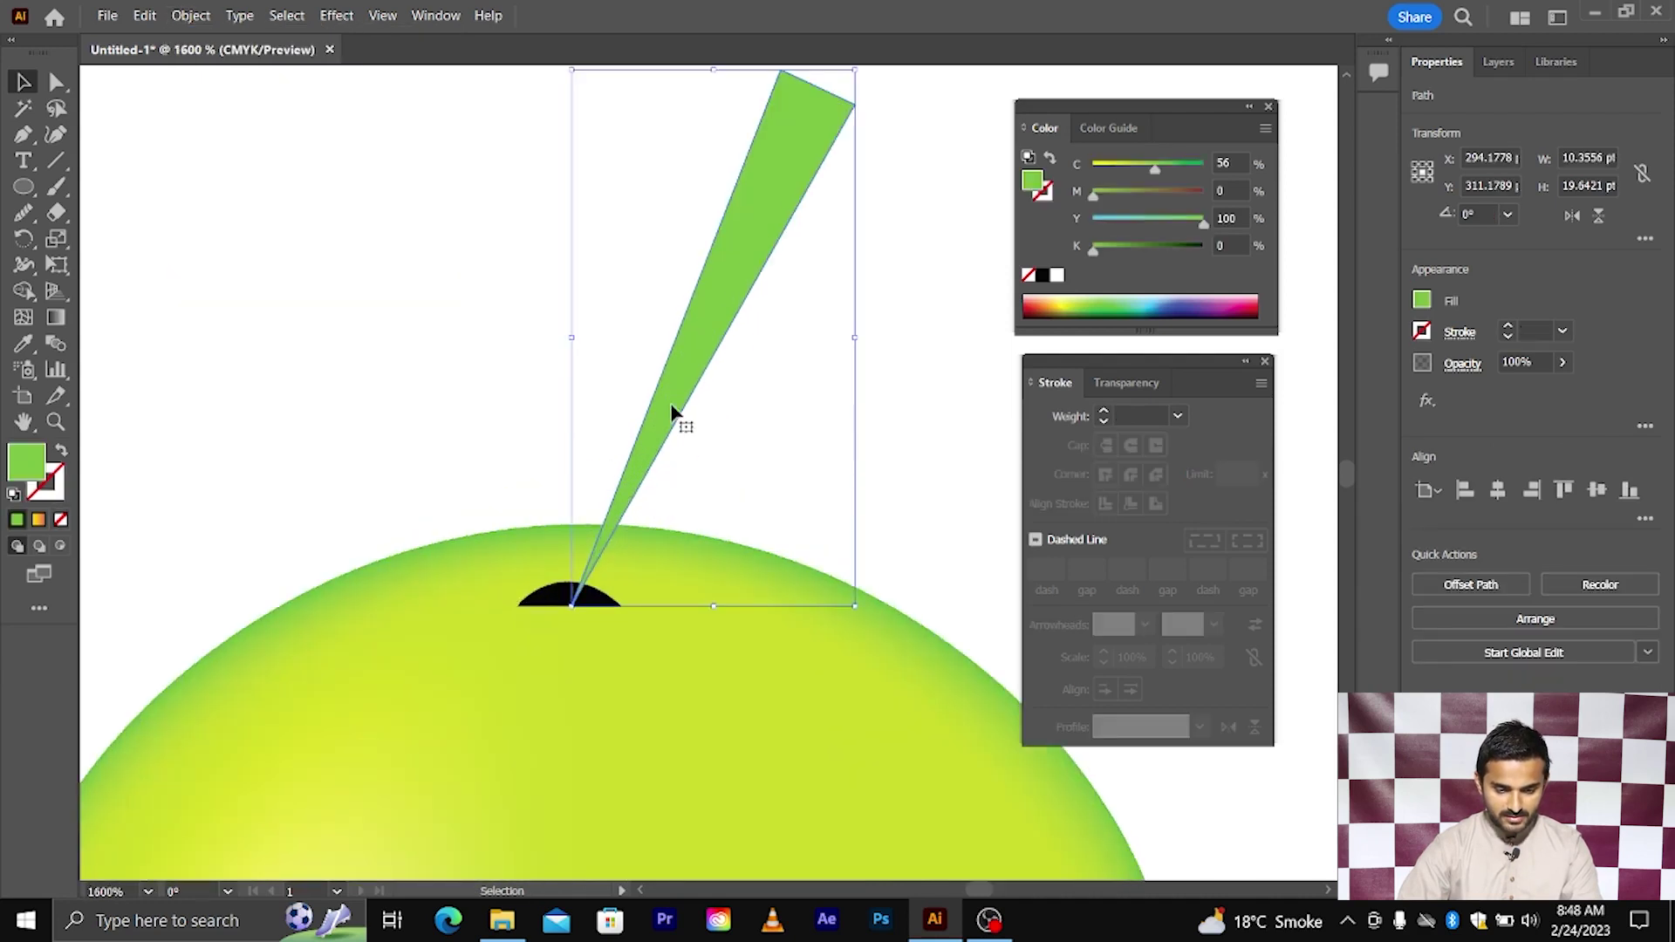
pyautogui.moveTo(672, 410); pyautogui.dragTo(651, 463)
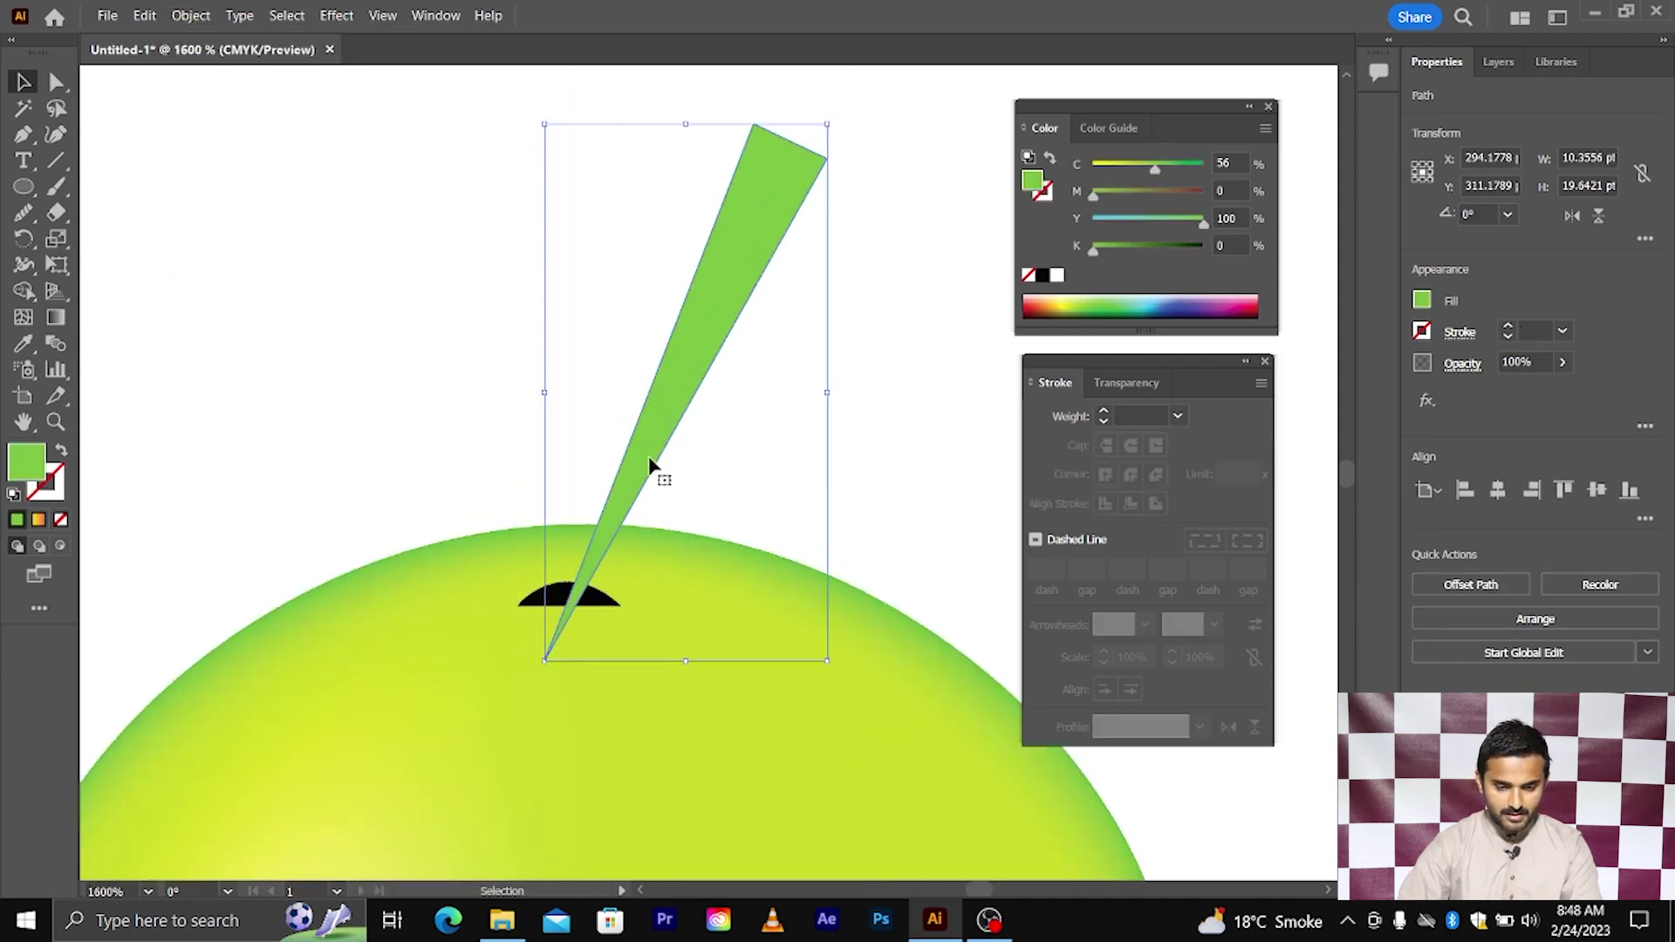
pyautogui.keyDown('shift'); pyautogui.click(558, 598); pyautogui.keyUp('shift')
pyautogui.click(598, 347)
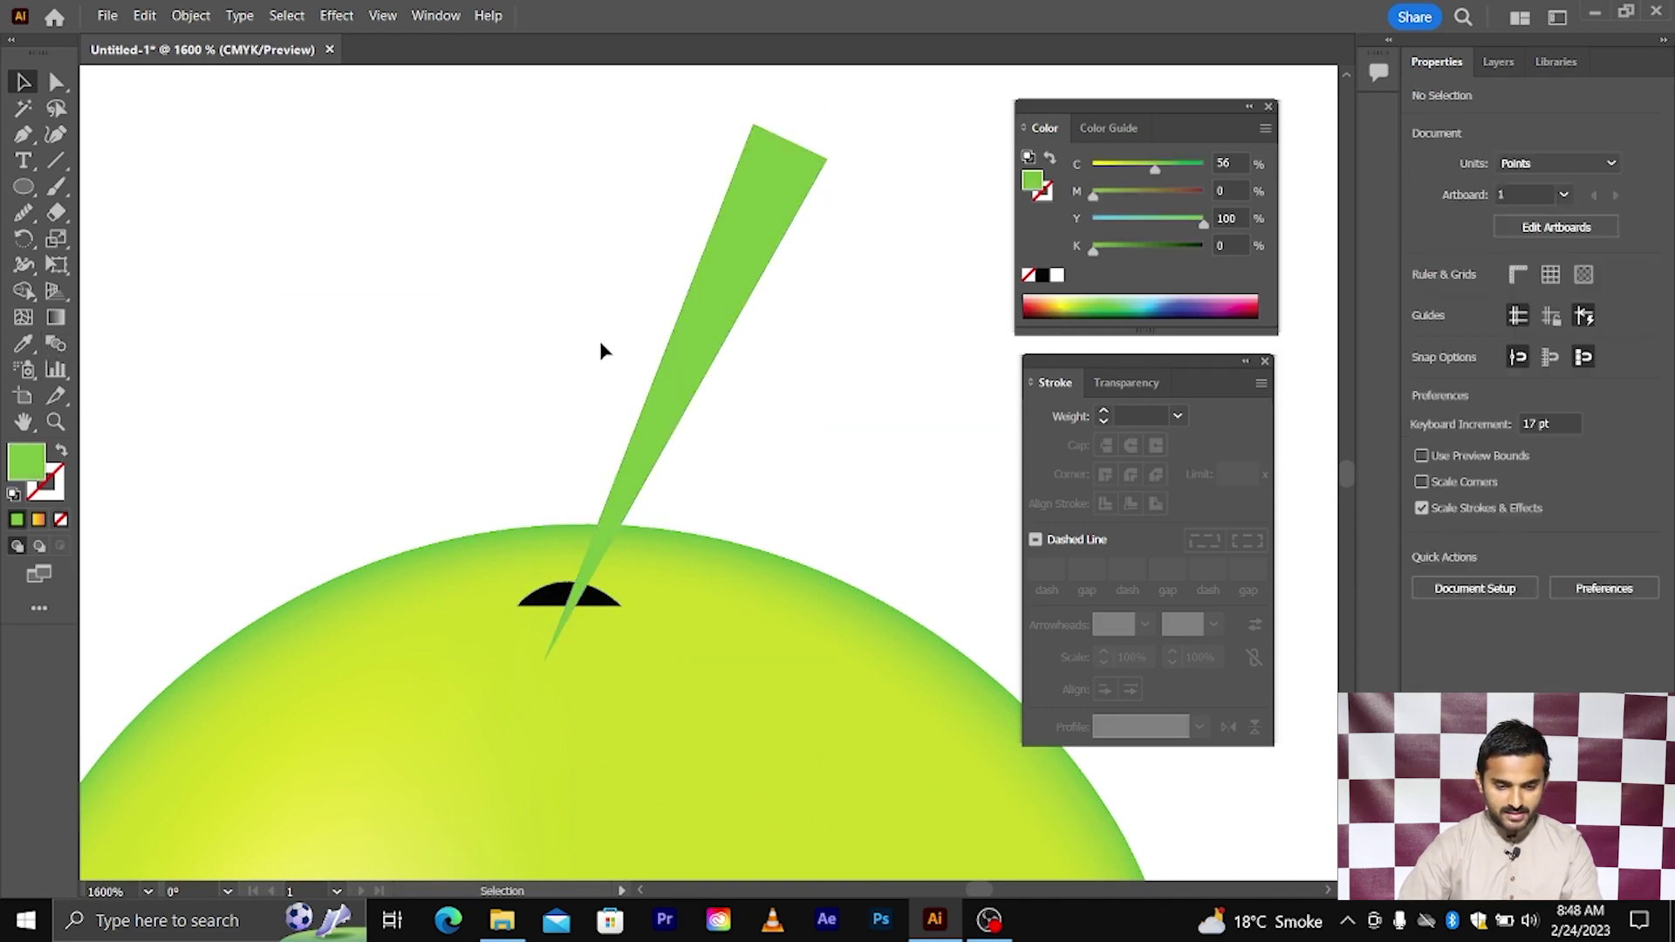
pyautogui.click(684, 375)
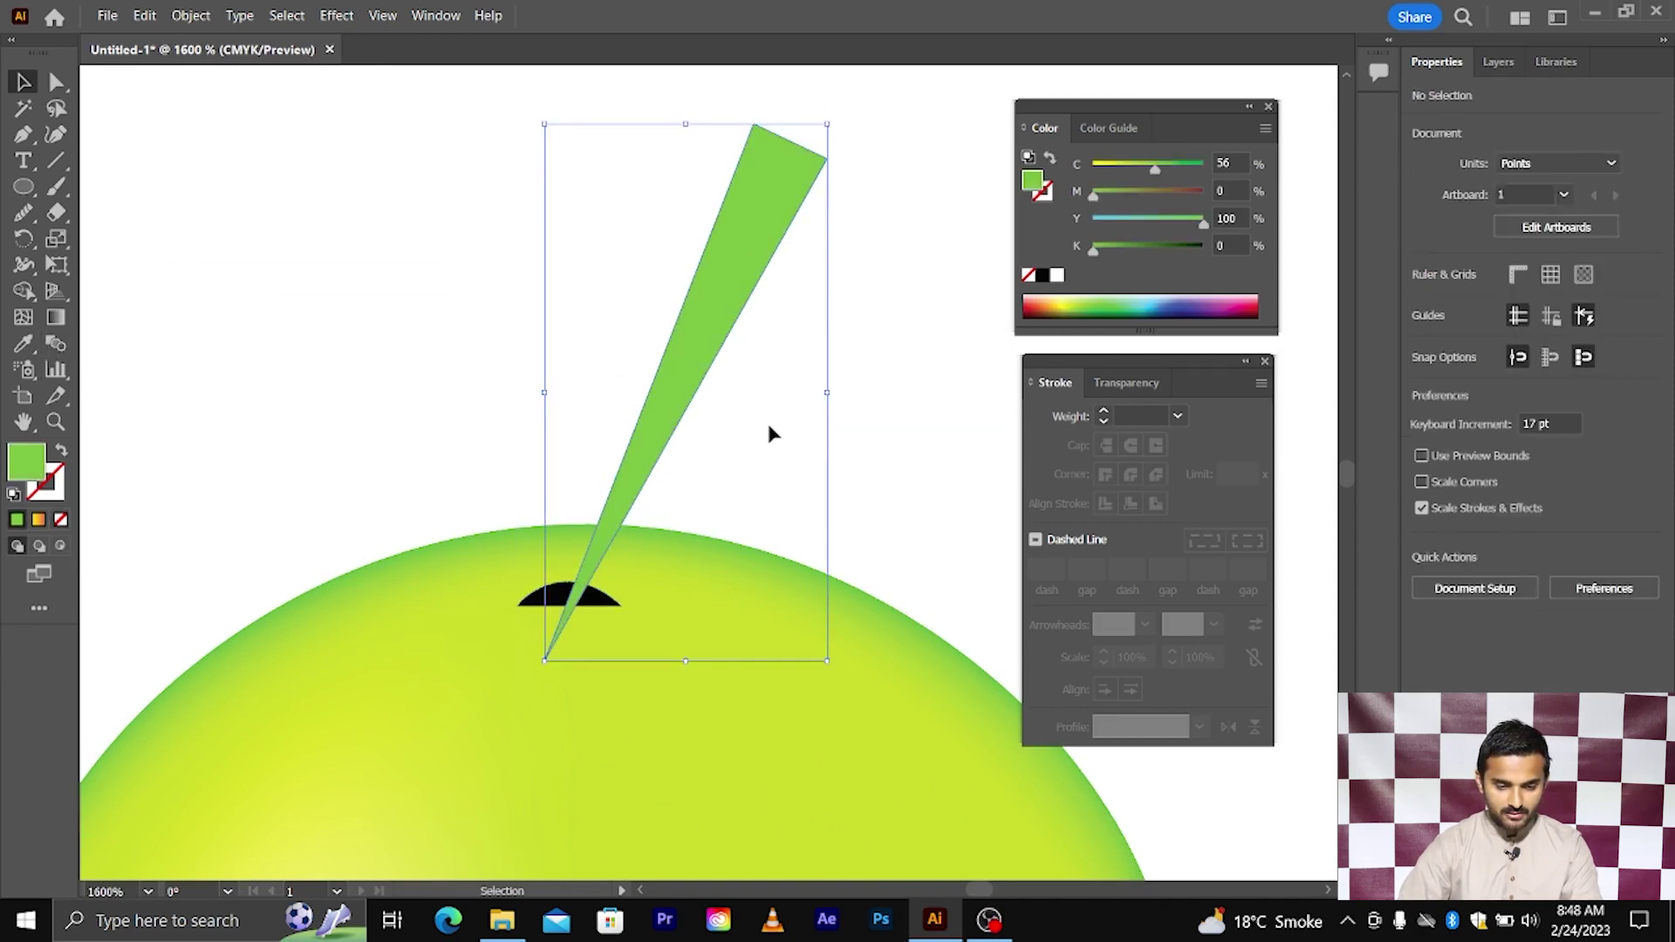
pyautogui.keyDown('shift'); pyautogui.click(561, 599); pyautogui.keyUp('shift')
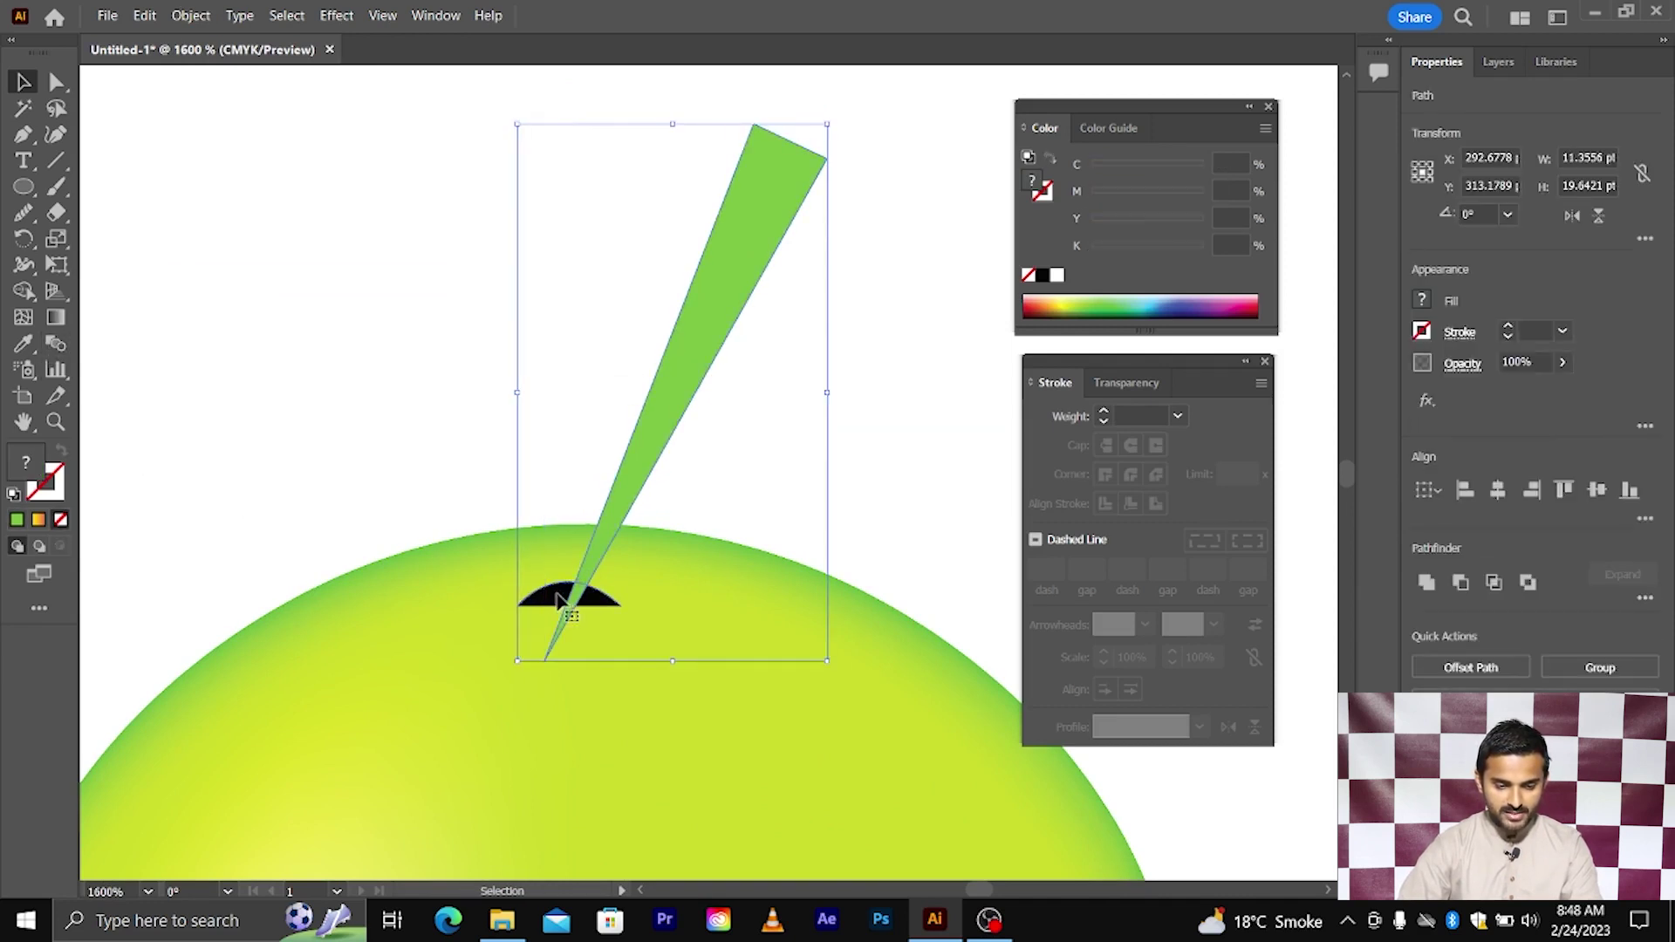
# - Delete the stem piece below the black arc with Shape Builder, leaving it about 17.64 pt tall
pyautogui.click(30, 290)
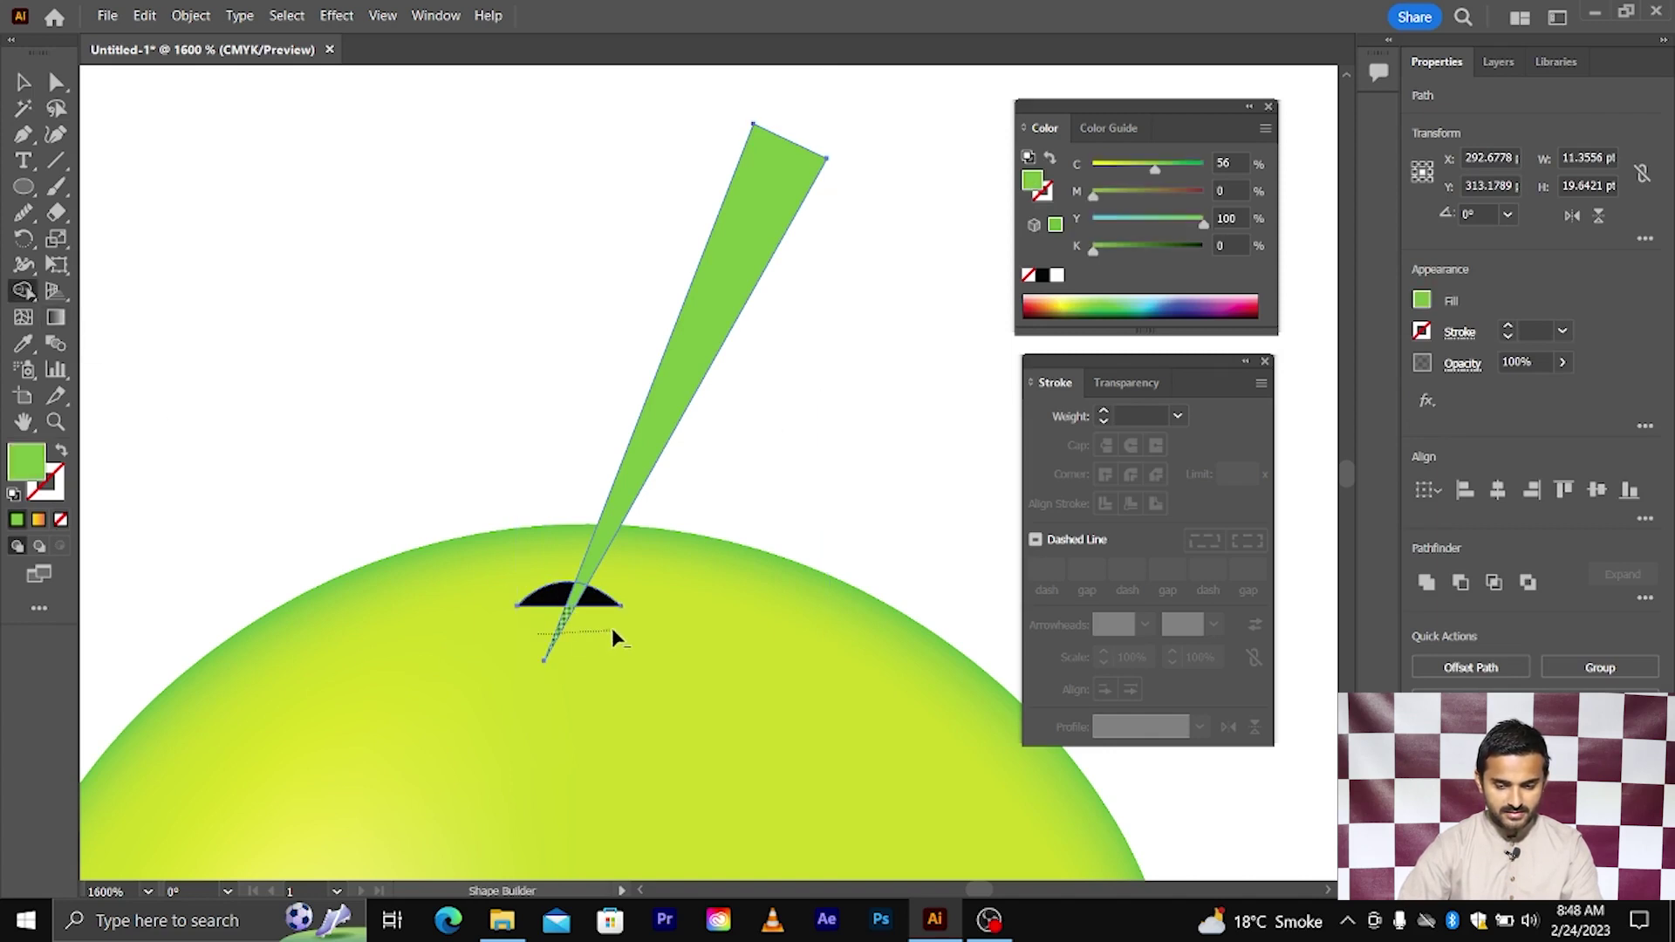
pyautogui.moveTo(613, 639)
pyautogui.mouseDown()
pyautogui.moveTo(567, 608)
pyautogui.moveTo(582, 600)
pyautogui.mouseUp()
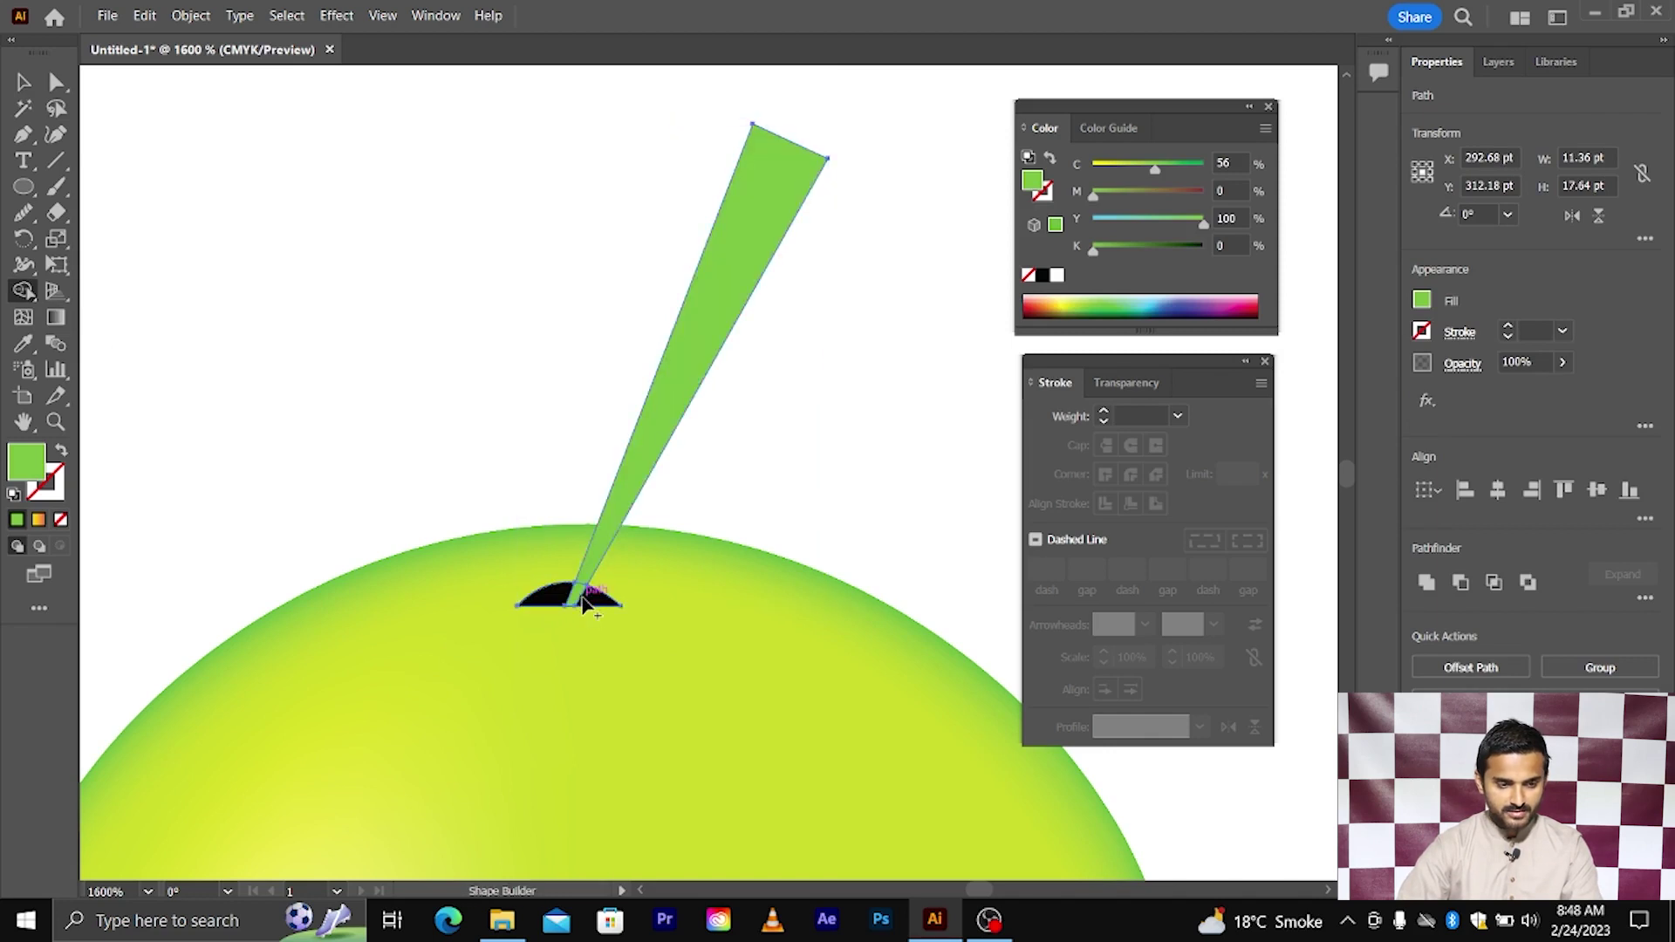
pyautogui.click(37, 84)
pyautogui.click(620, 363)
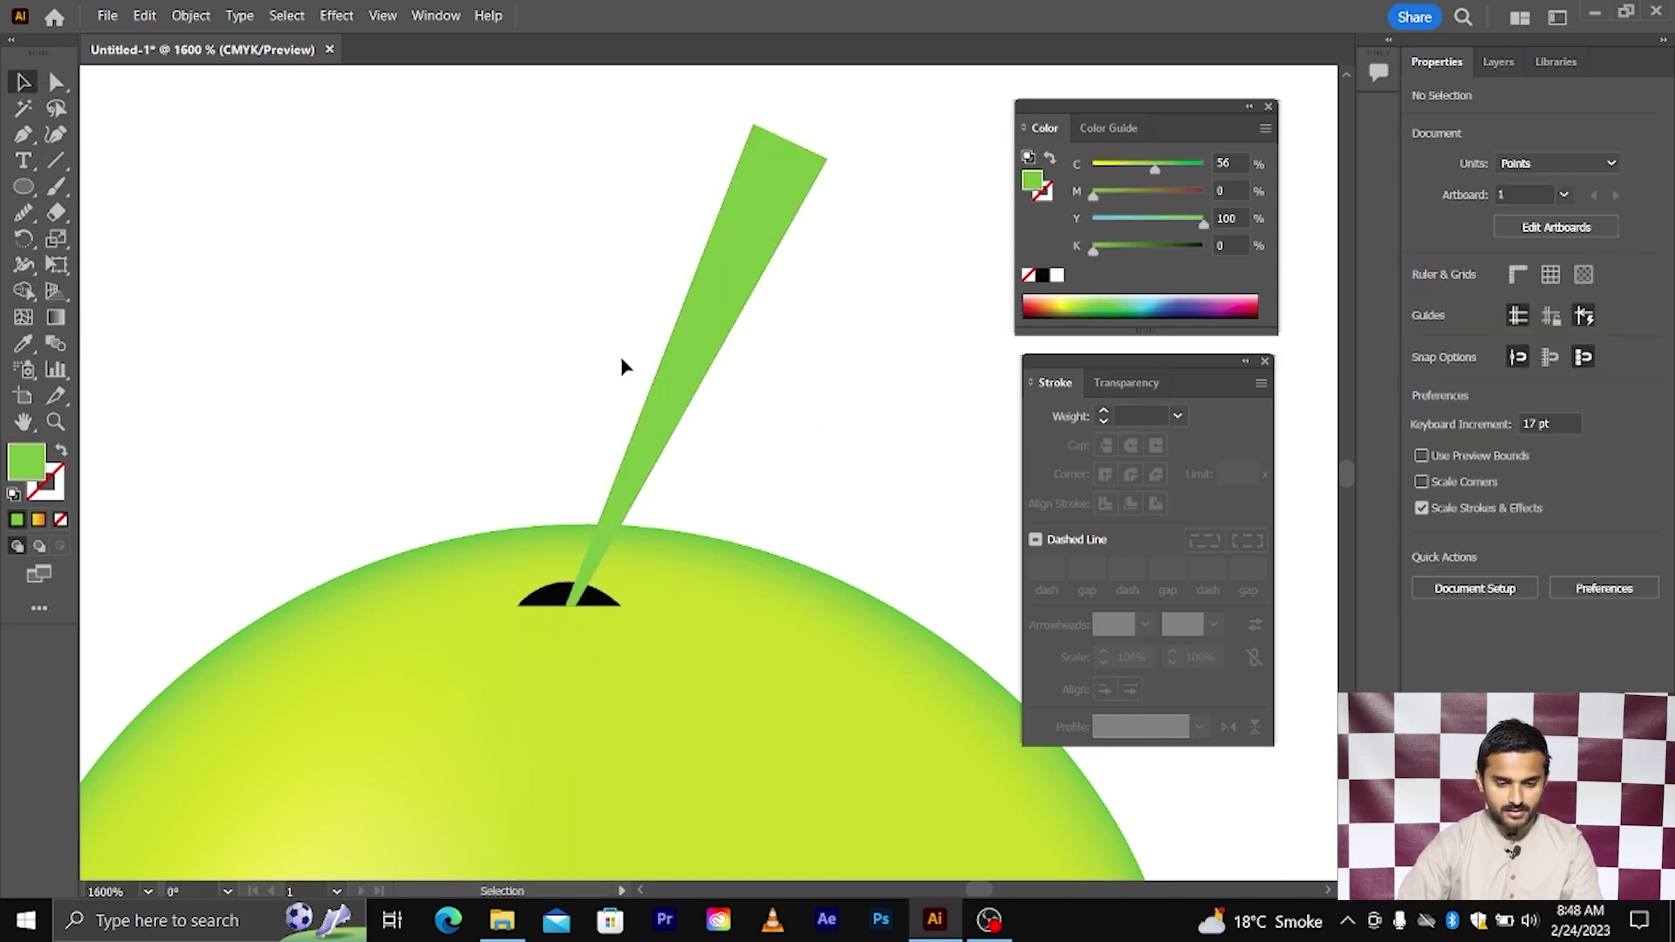
pyautogui.click(669, 351)
pyautogui.scroll(-3, 660, 358)
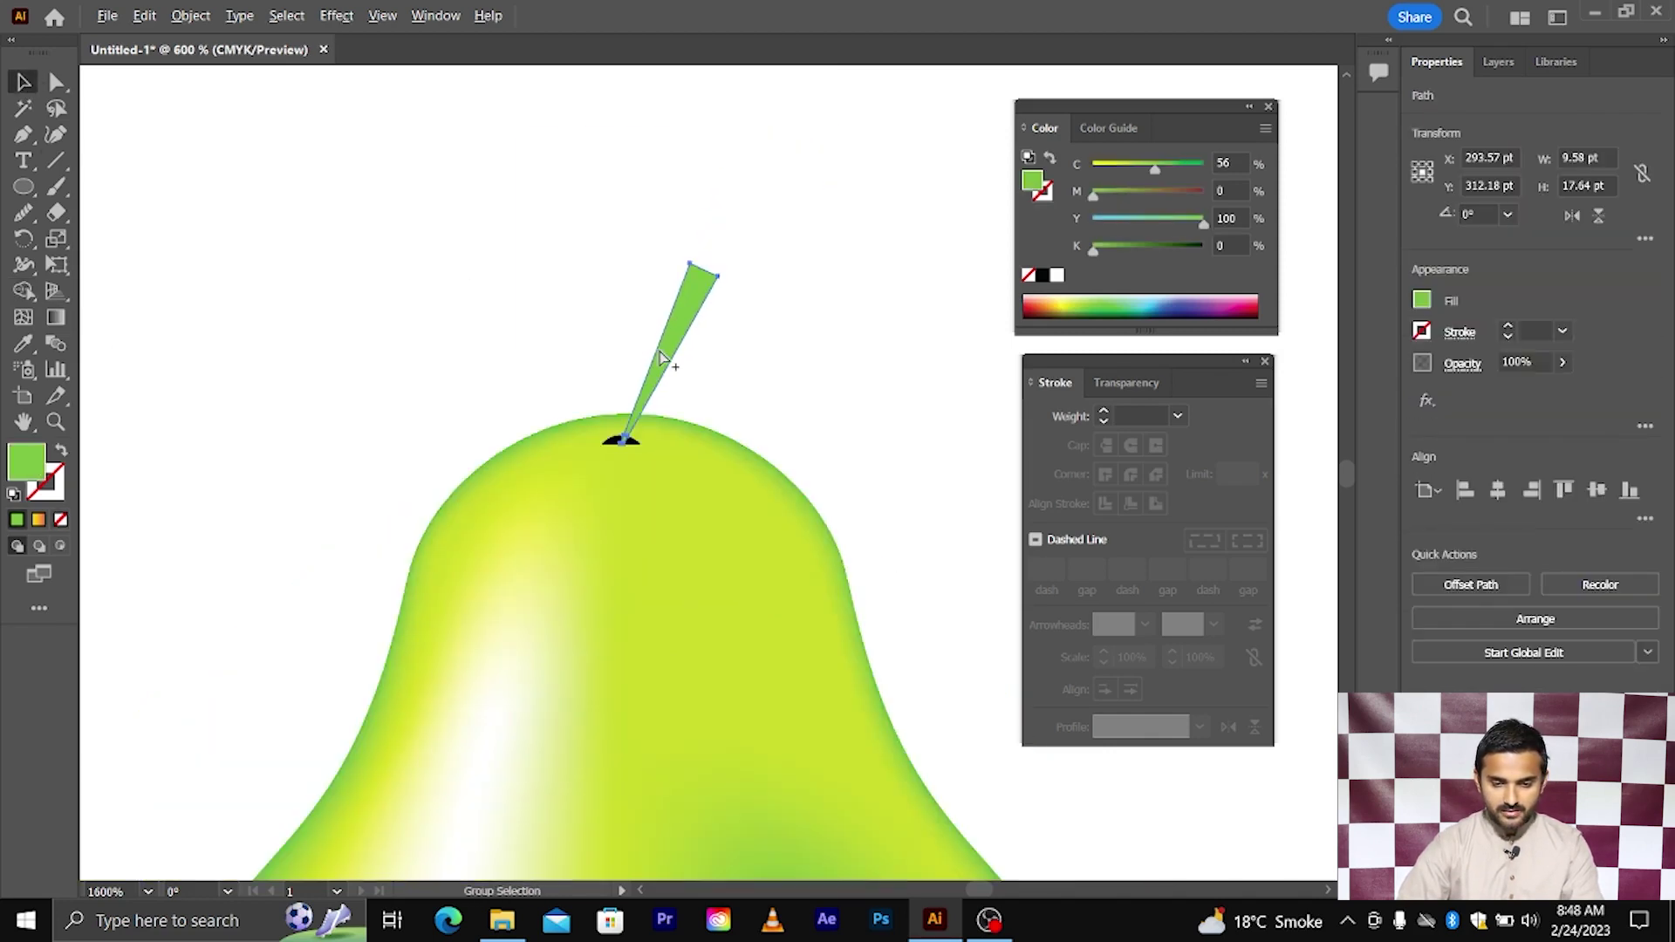
# - Fill the stem with dark brown (C40 M70 Y100 K50)
pyautogui.click(1421, 300)
pyautogui.click(1334, 408)
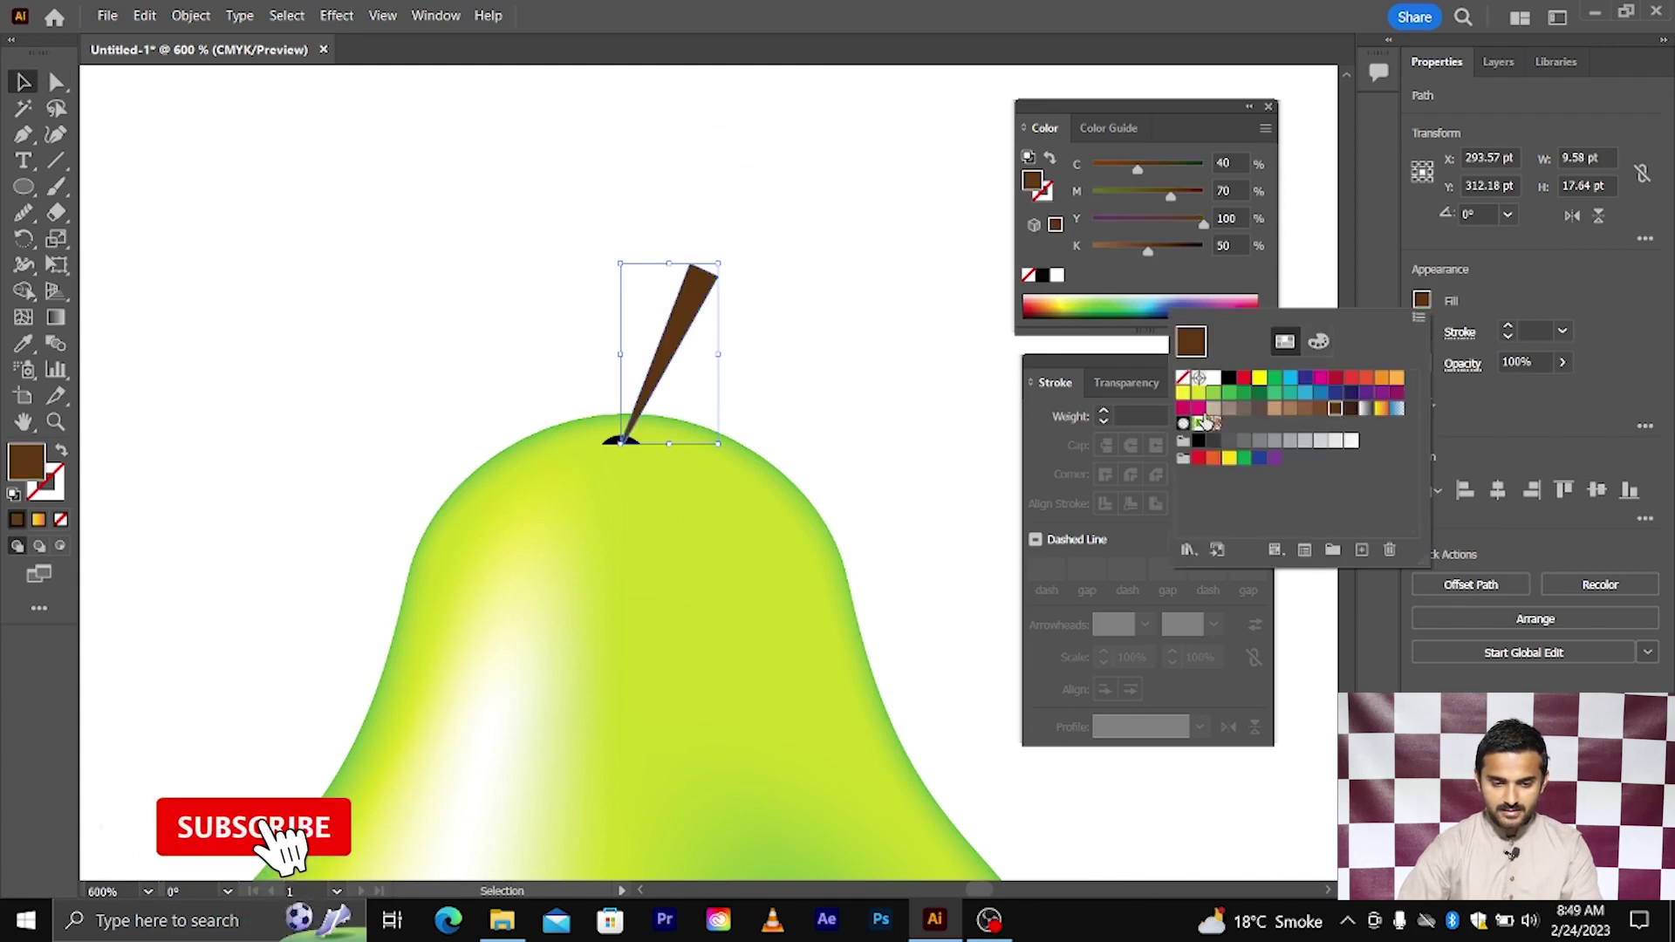
pyautogui.click(779, 358)
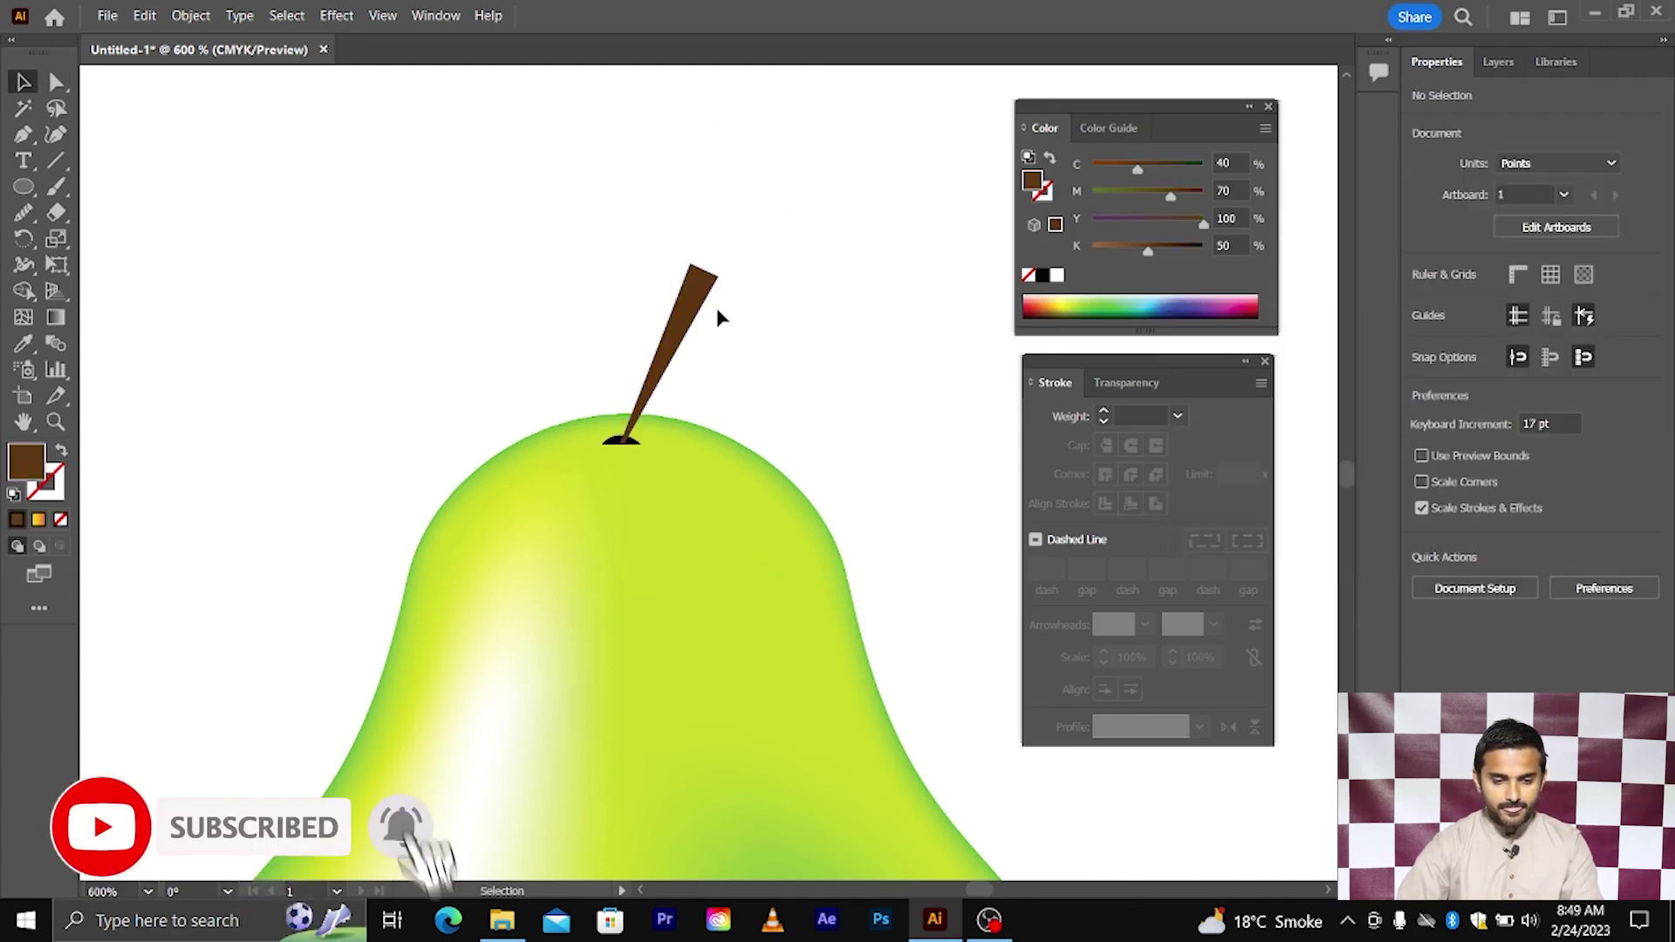
pyautogui.scroll(2, 717, 317)
pyautogui.click(684, 281)
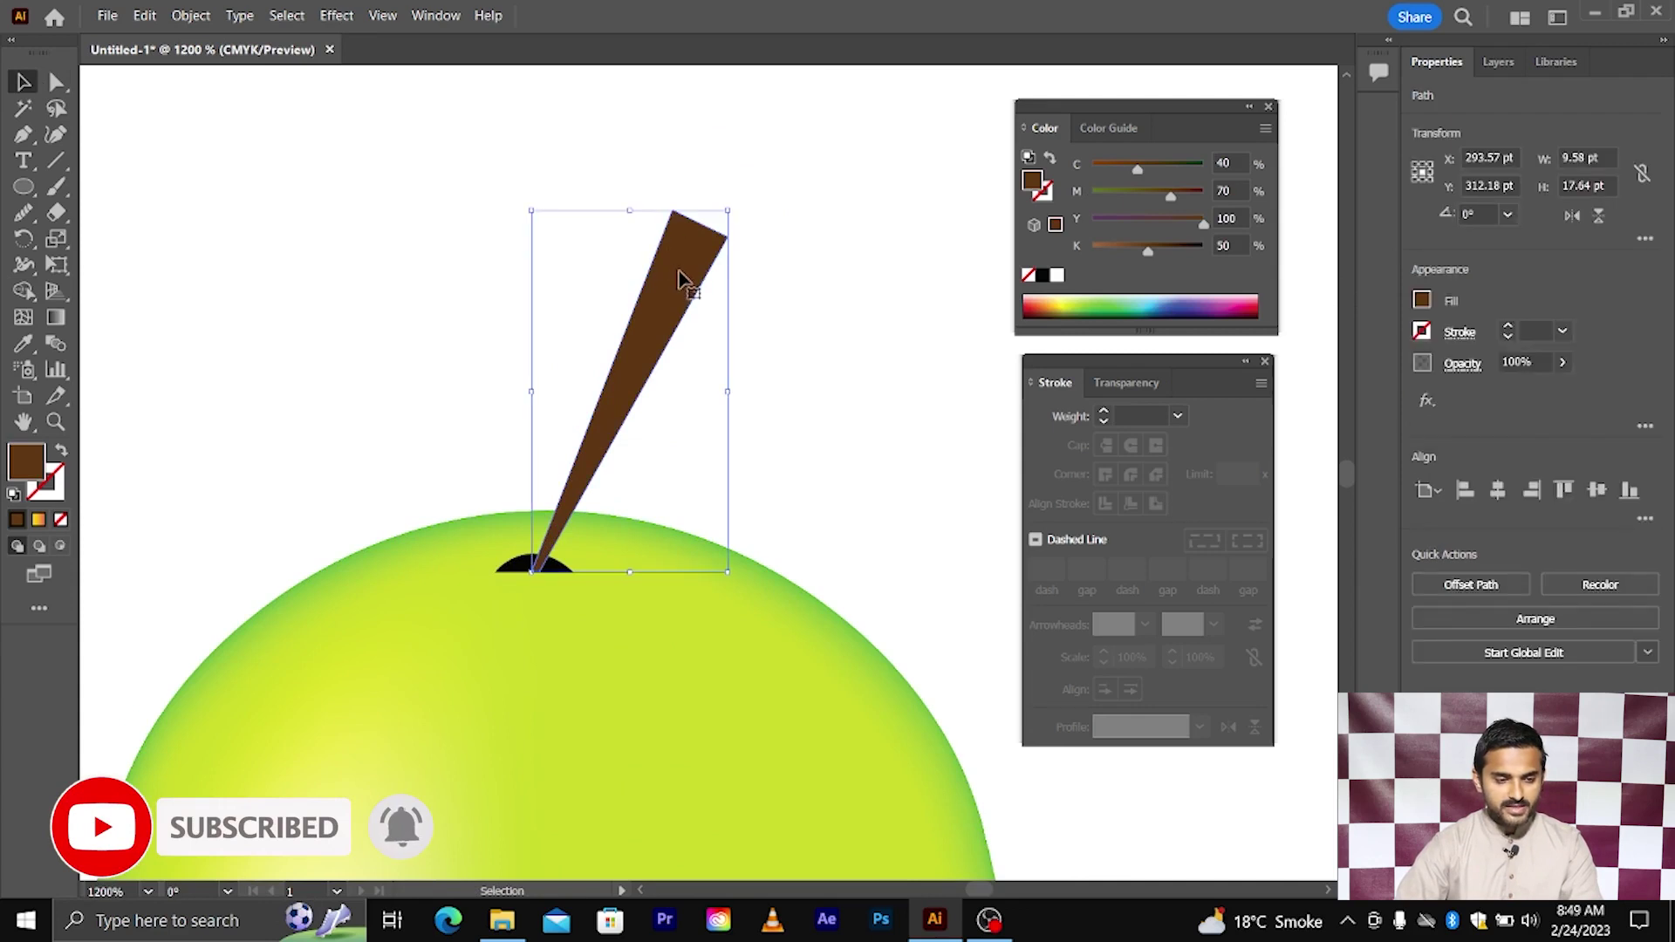
# - Raise the stem's top end and pull its top-right corner inward to sharpen the tip
pyautogui.click(58, 83)
pyautogui.scroll(-2, 472, 354)
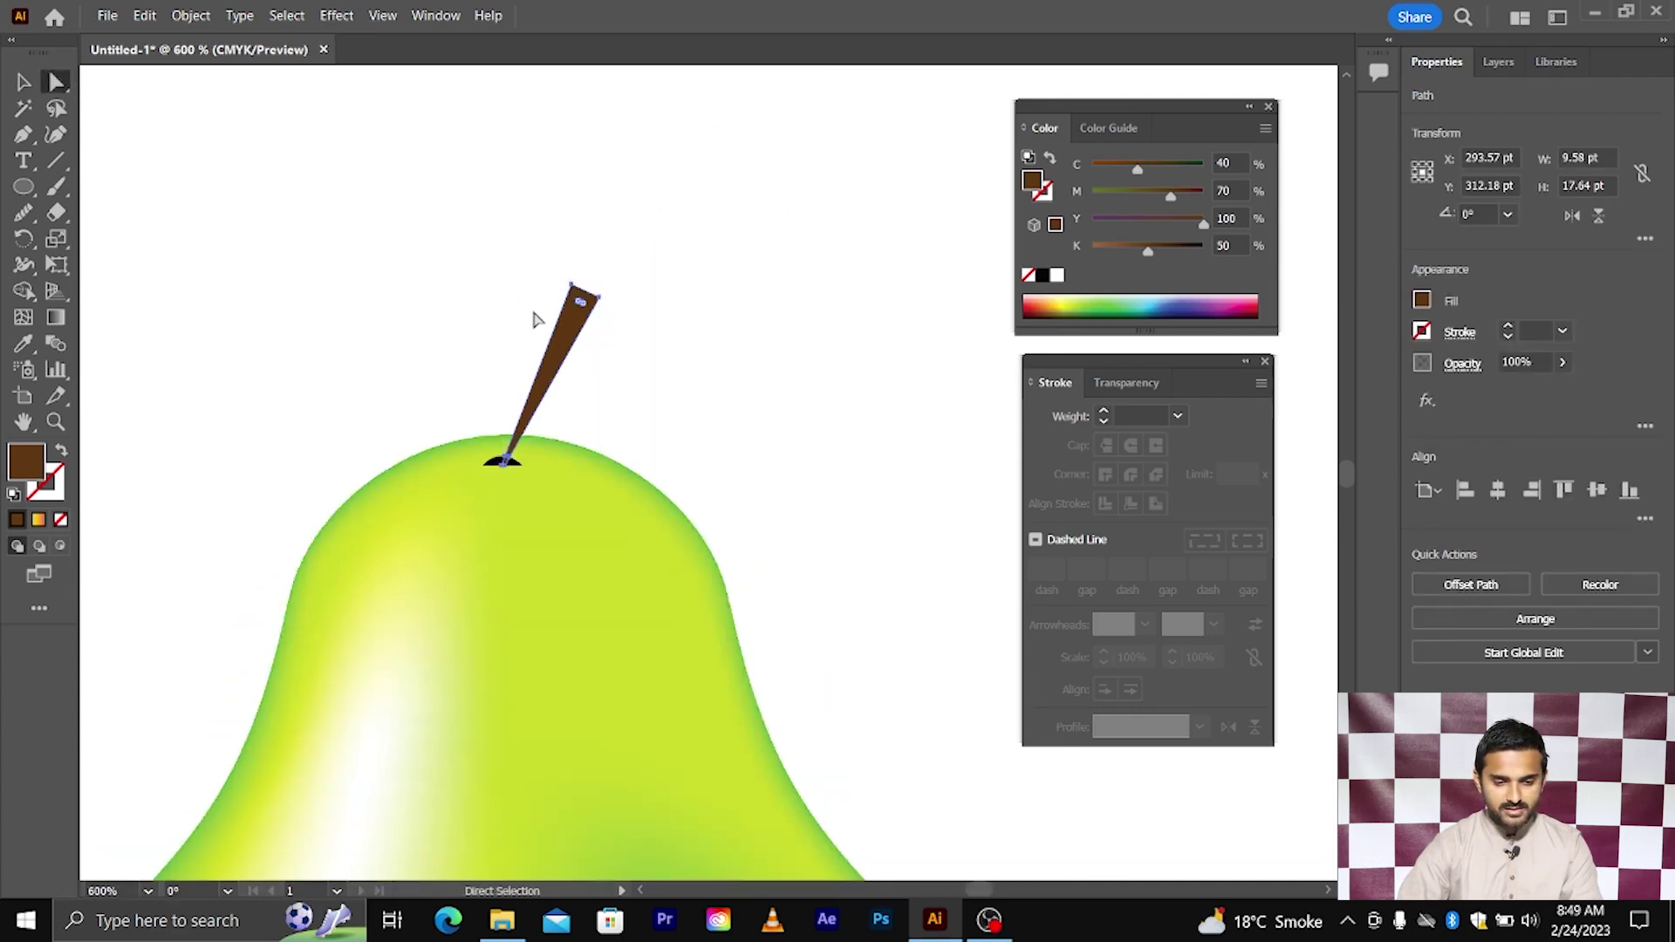
pyautogui.click(601, 298)
pyautogui.moveTo(601, 299); pyautogui.dragTo(601, 274)
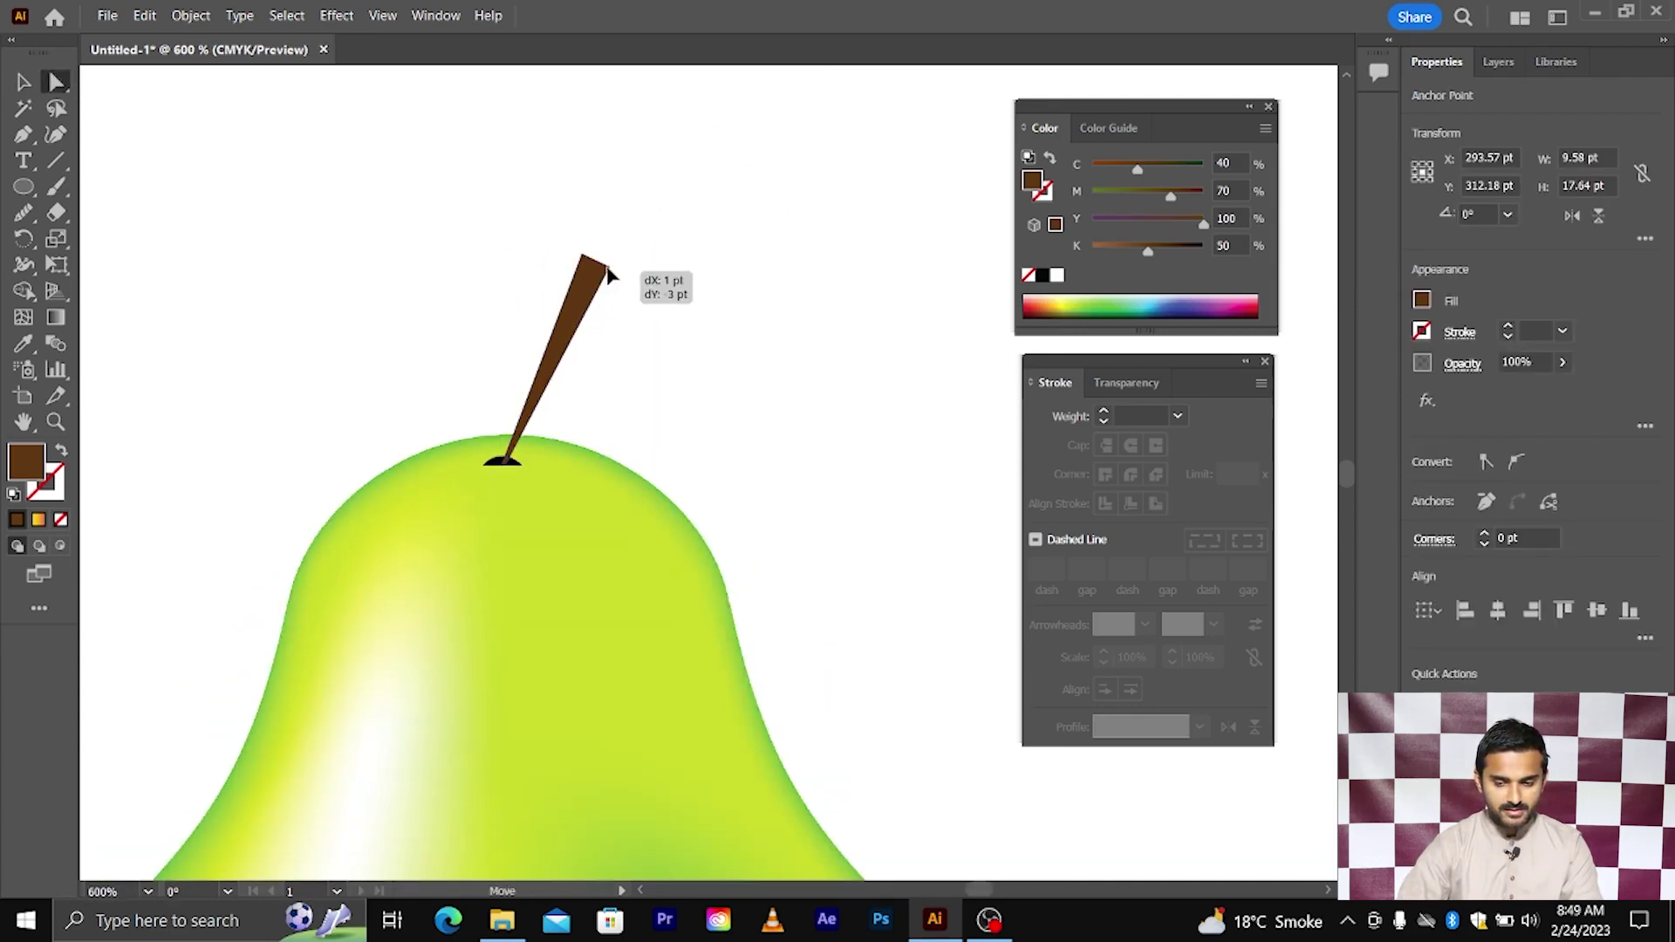
pyautogui.scroll(-5, 599, 399)
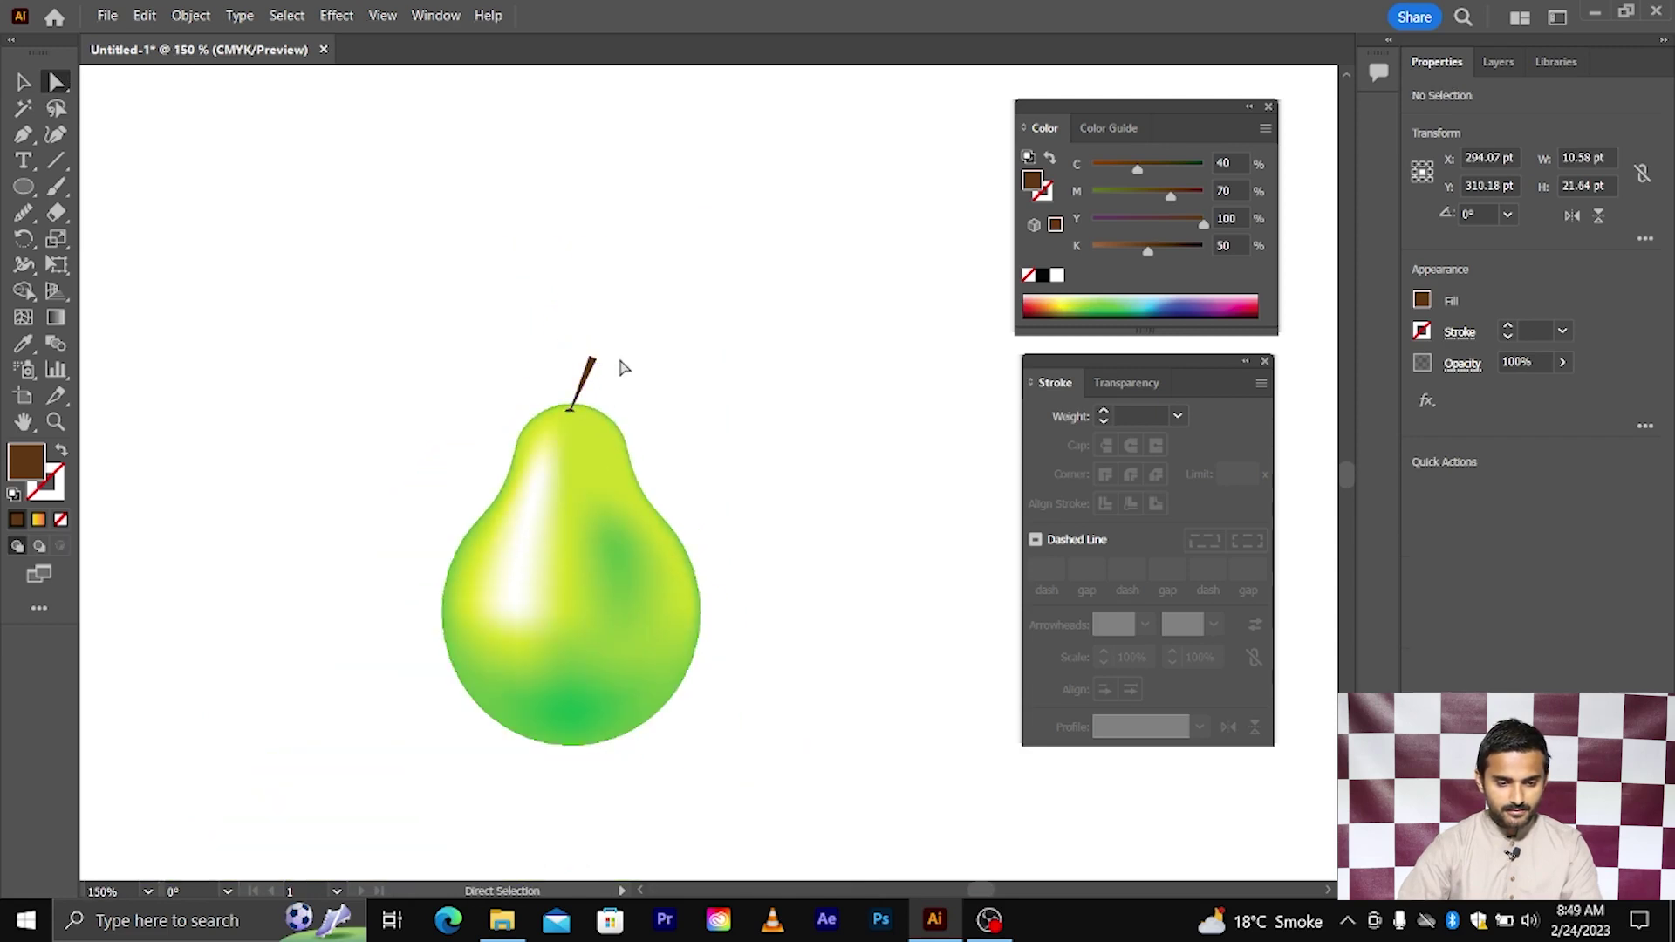
pyautogui.scroll(5, 610, 367)
pyautogui.click(565, 325)
pyautogui.scroll(2, 564, 324)
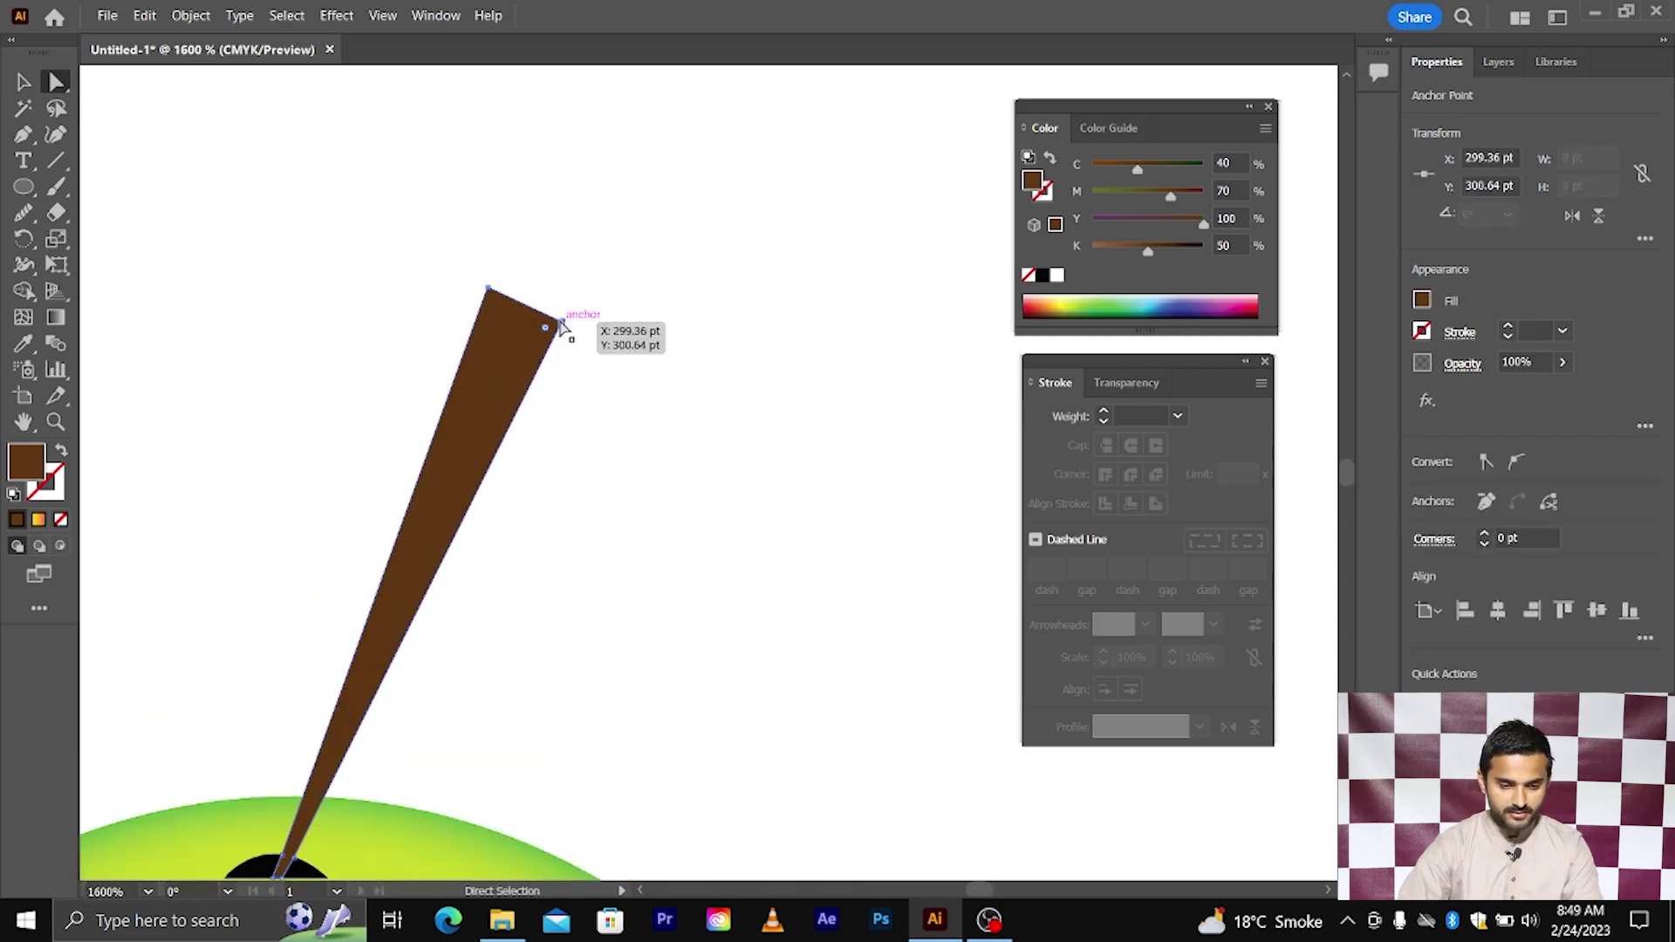
pyautogui.moveTo(563, 327); pyautogui.dragTo(538, 371)
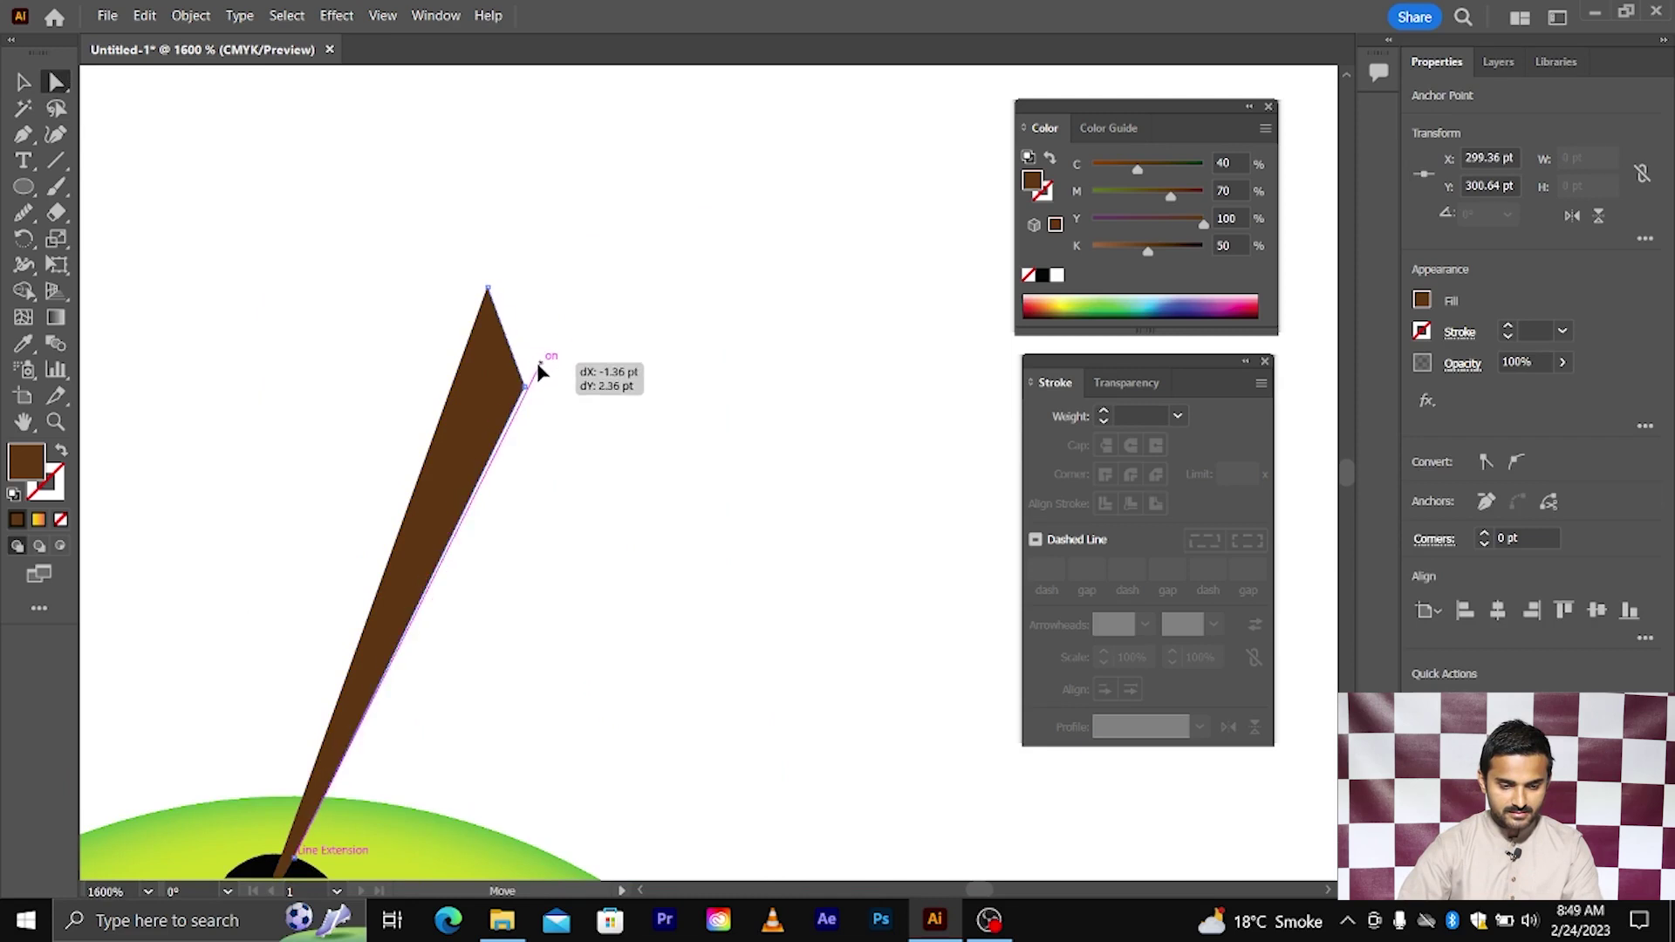
pyautogui.scroll(-3, 654, 430)
# - Deselect the stem and reposition the view so the whole pear sits centred
pyautogui.click(689, 444)
pyautogui.scroll(-2, 689, 446)
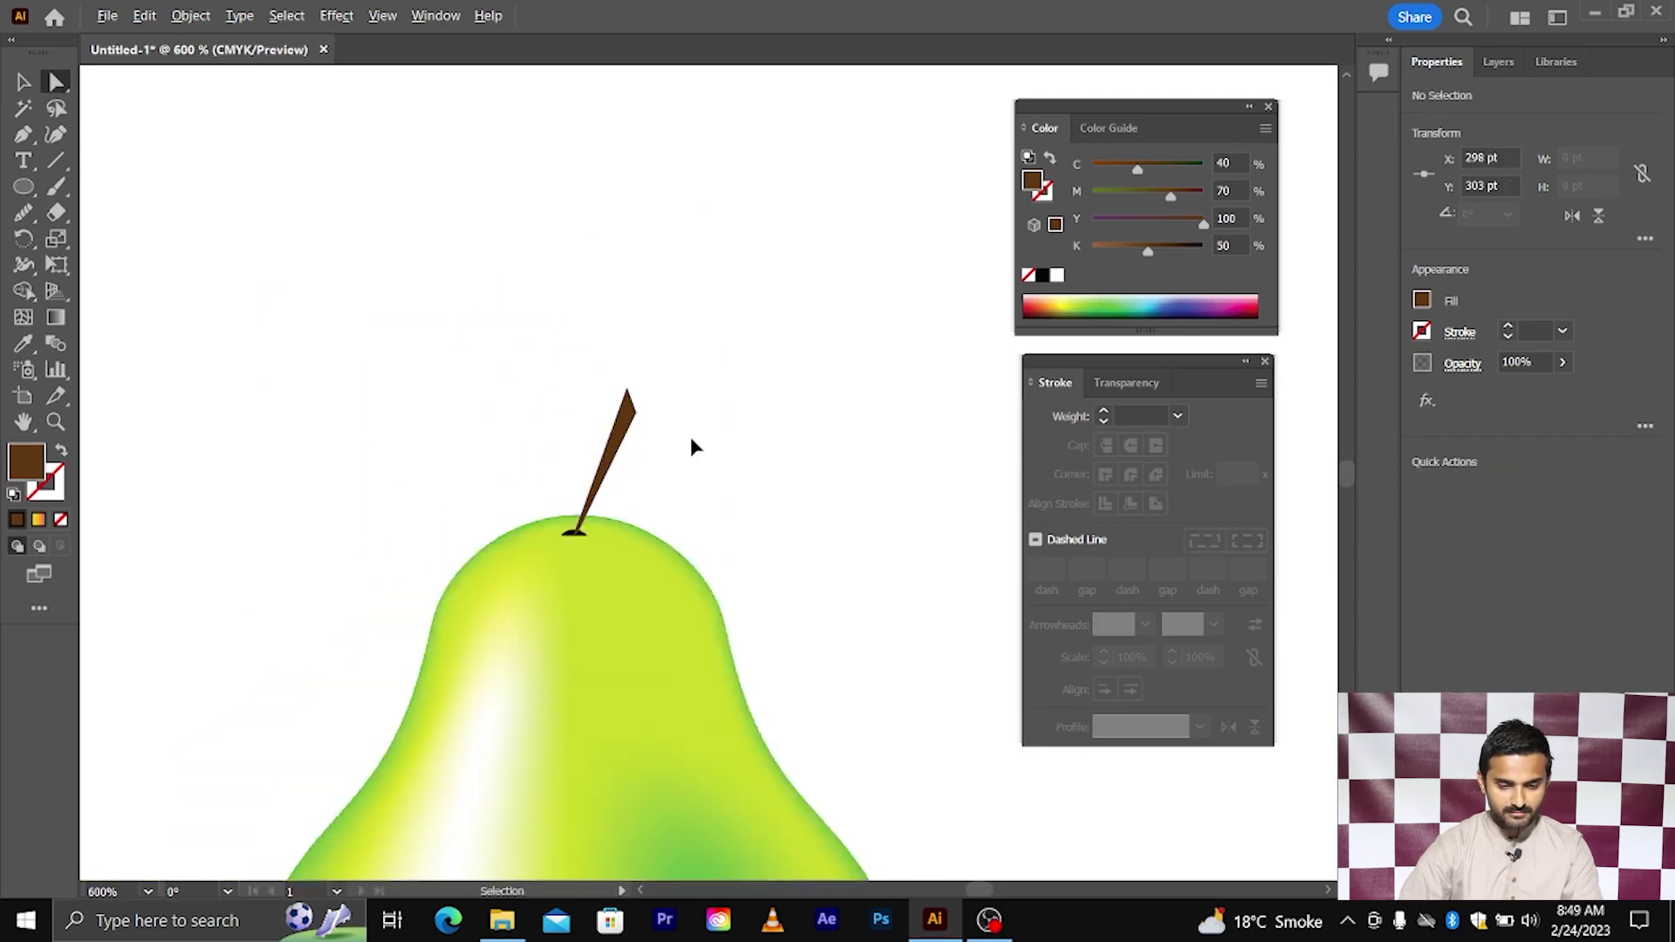
pyautogui.scroll(-2, 666, 450)
pyautogui.scroll(-2, 644, 457)
pyautogui.scroll(1, 693, 436)
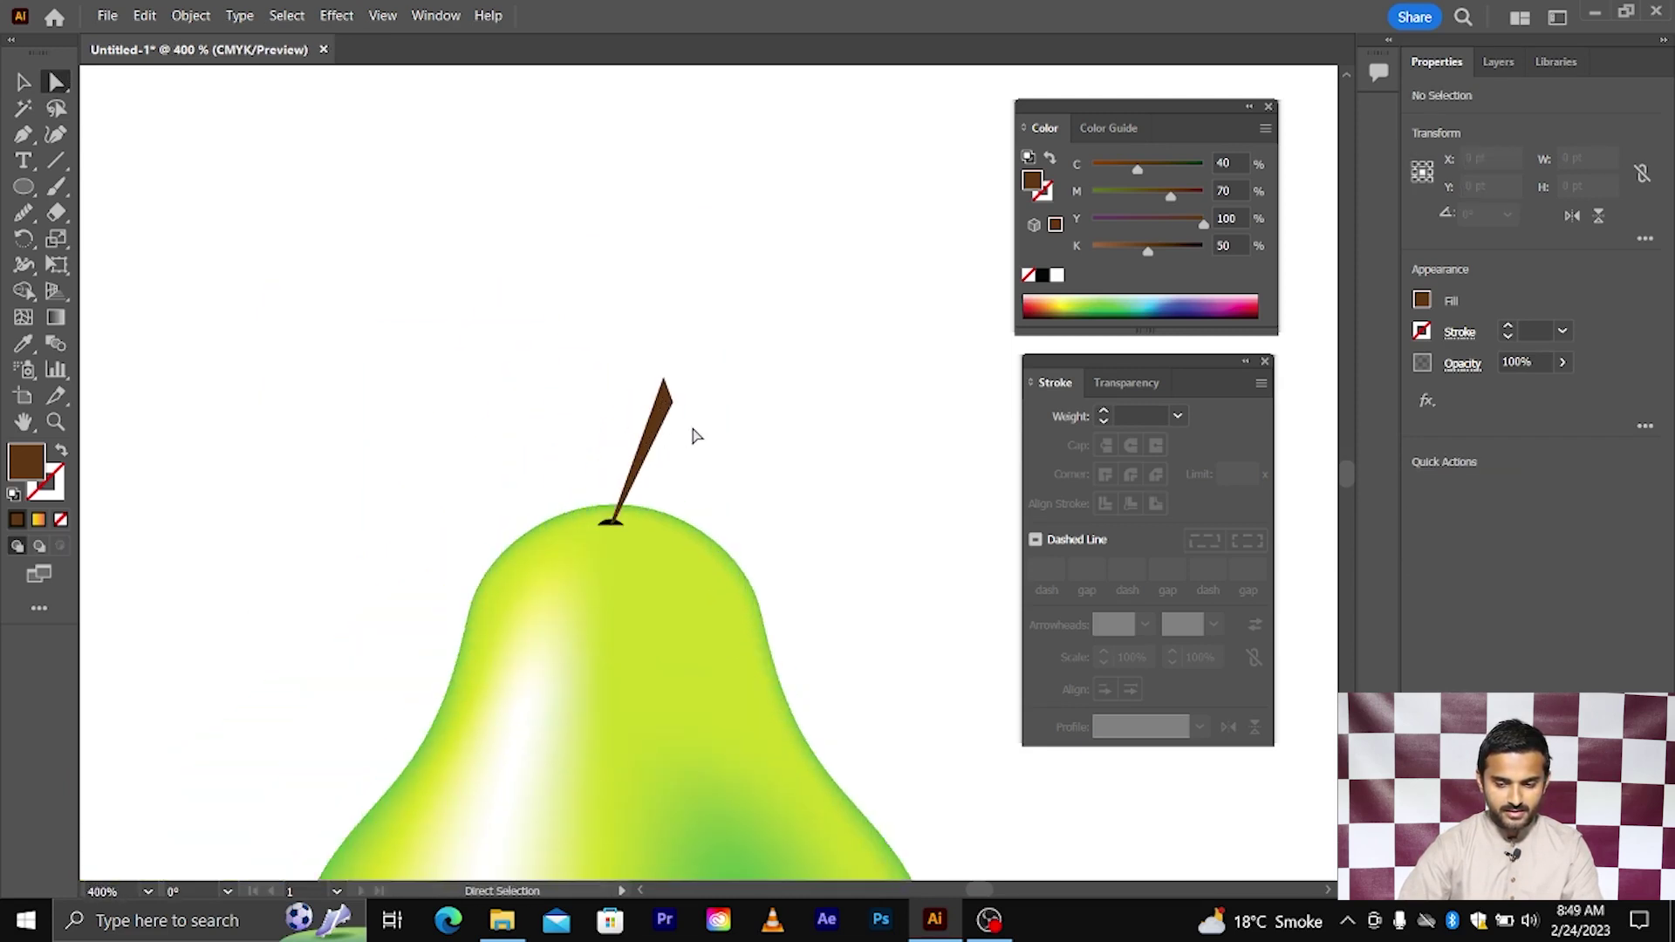
pyautogui.press('v')
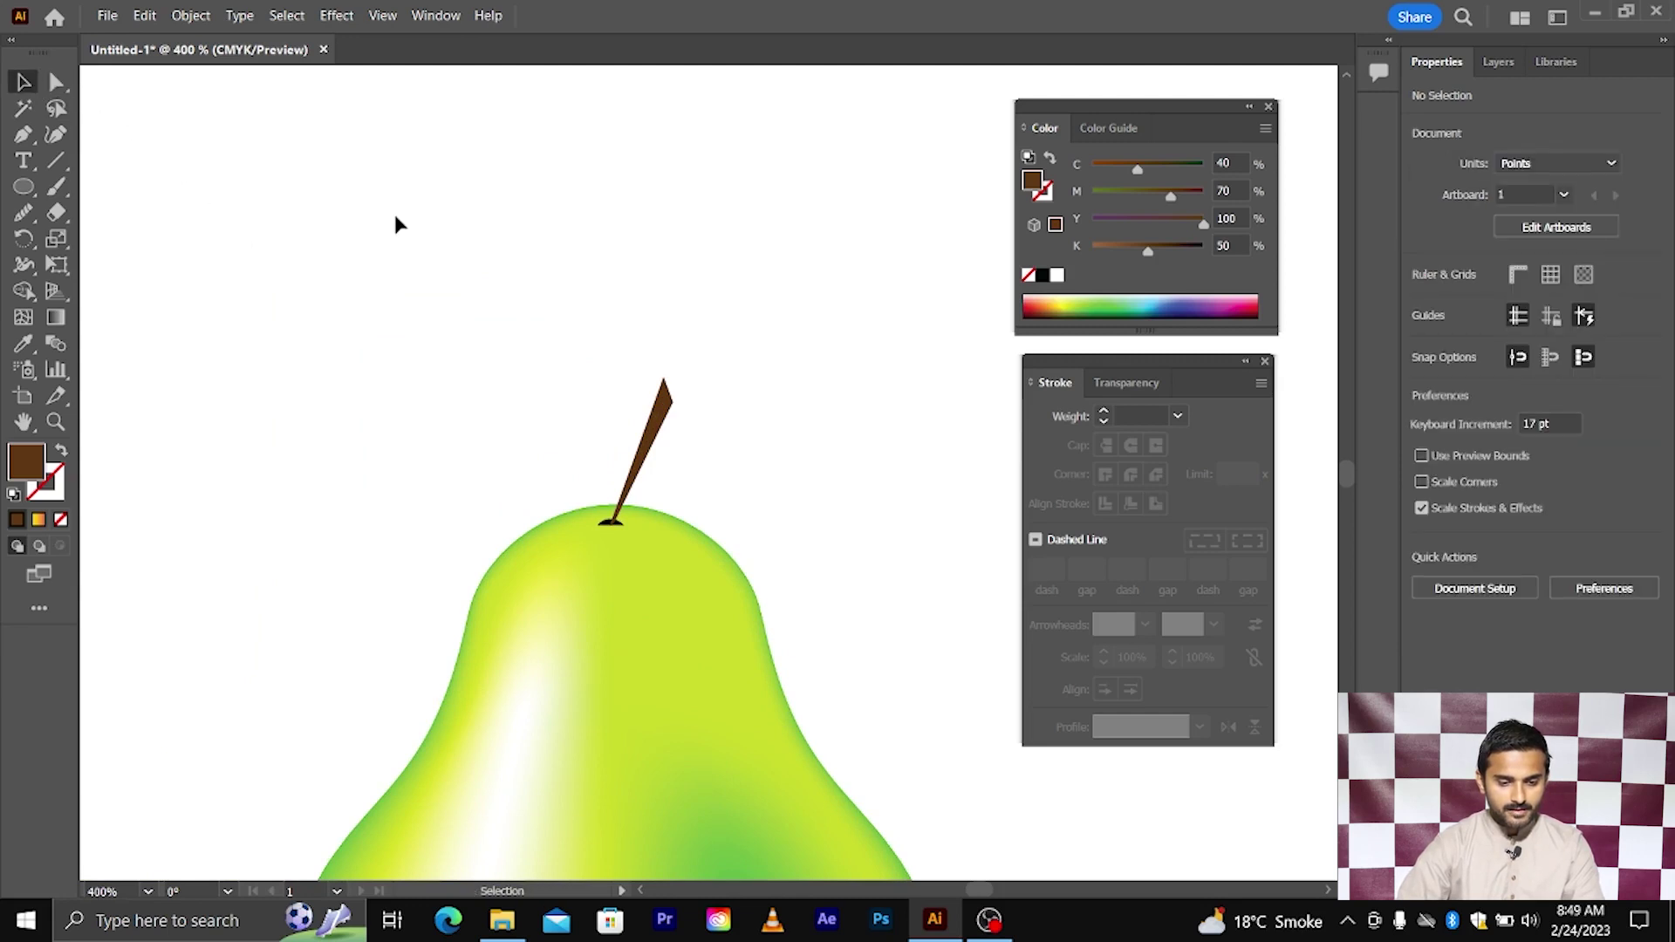
pyautogui.scroll(-3, 565, 262)
pyautogui.hscroll(-2, 565, 262)
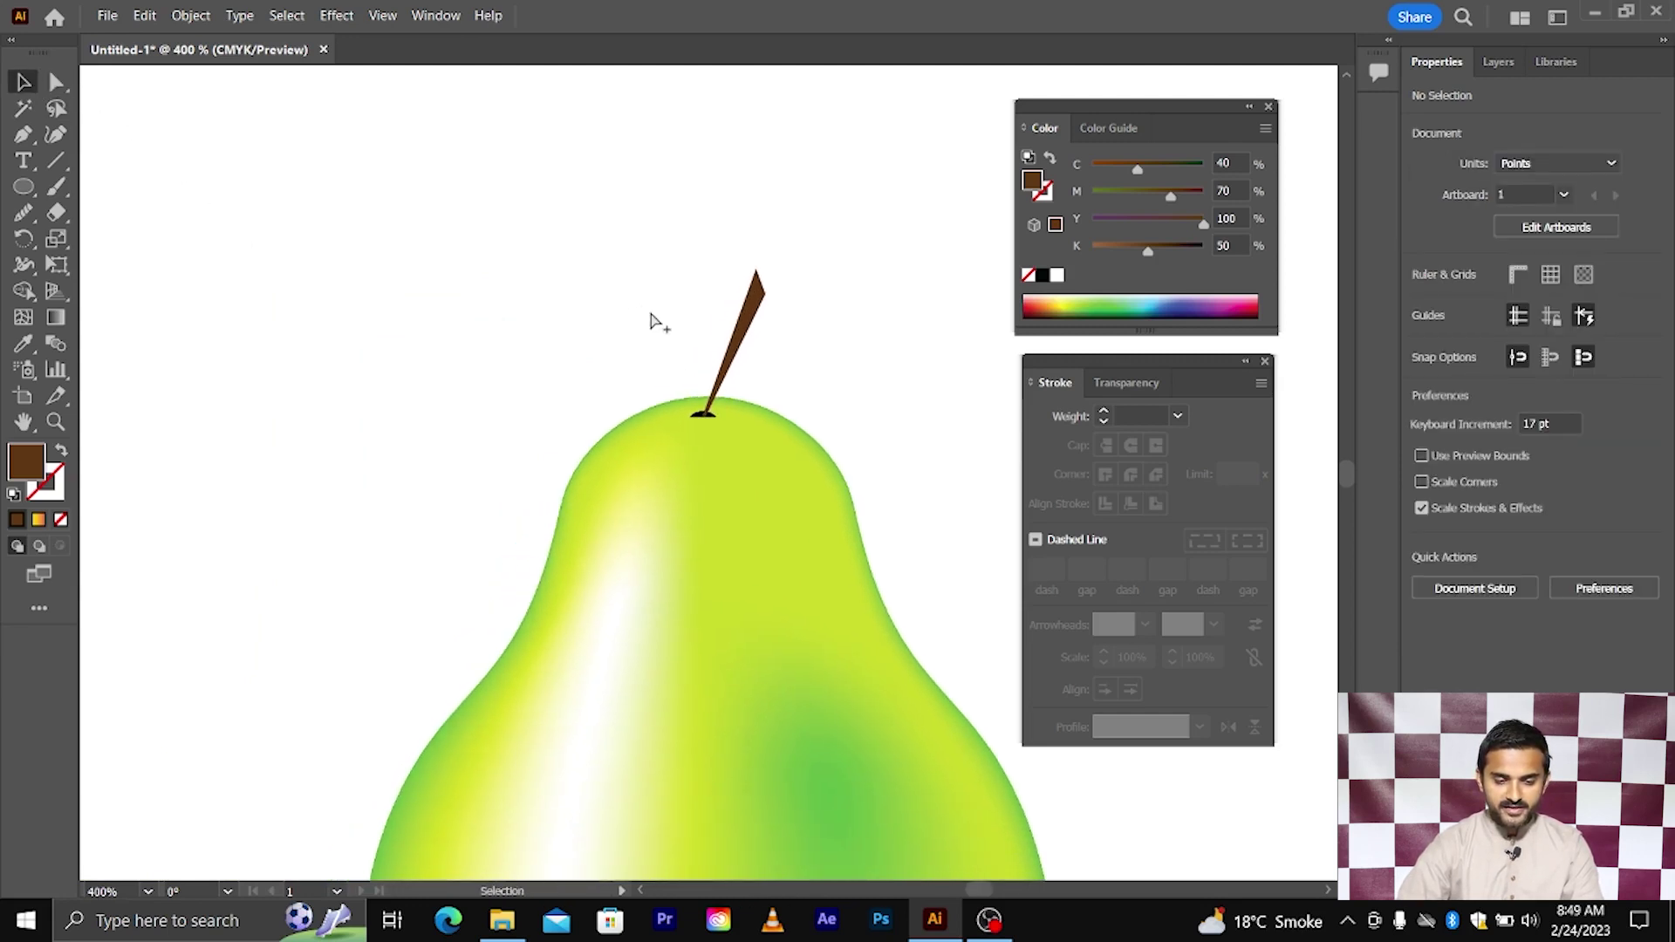
pyautogui.scroll(-2, 651, 312)
pyautogui.scroll(-2, 656, 323)
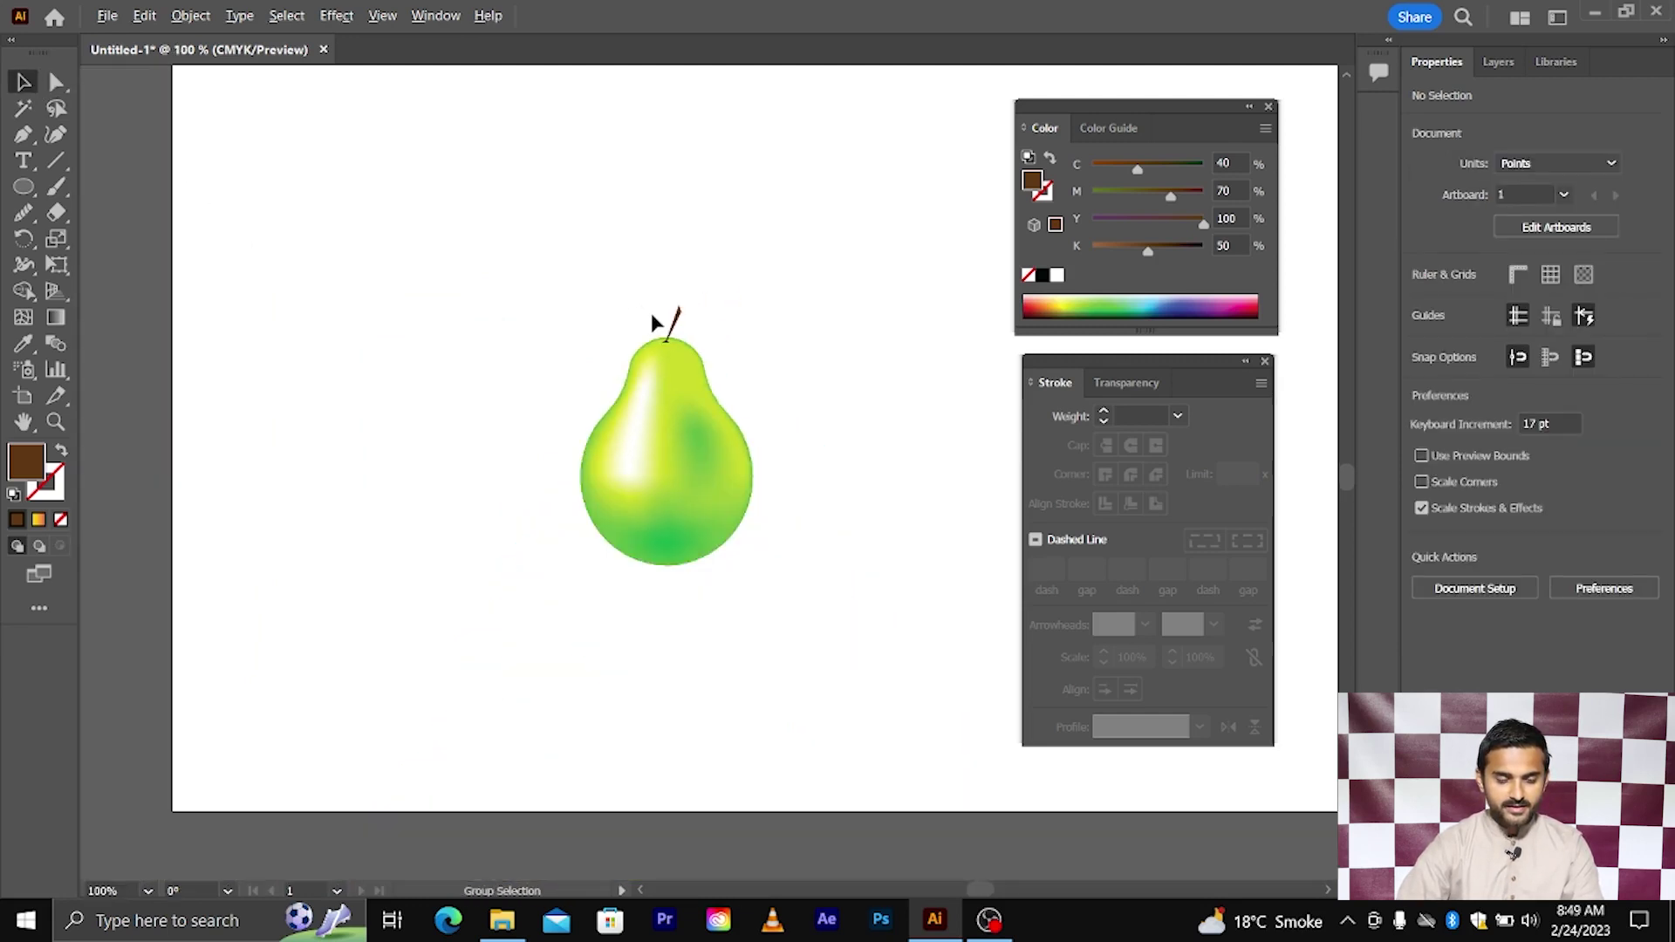
pyautogui.hscroll(-2, 572, 285)
pyautogui.moveTo(501, 242); pyautogui.dragTo(543, 362)
pyautogui.scroll(1, 550, 385)
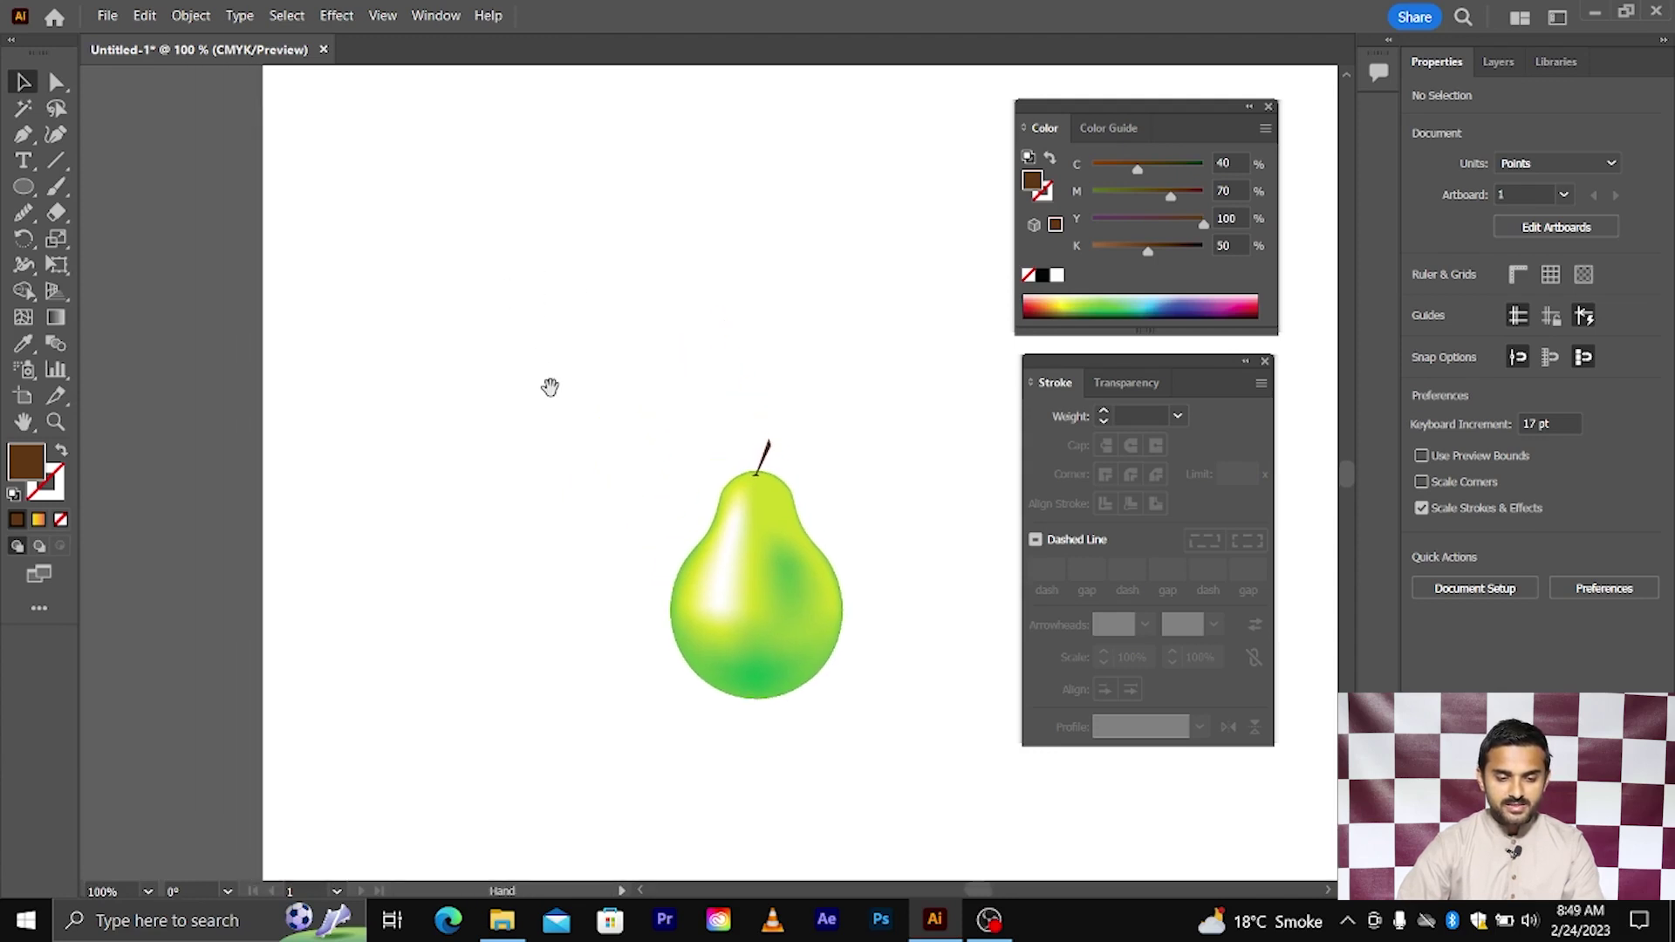
pyautogui.scroll(1, 542, 328)
pyautogui.scroll(1, 538, 328)
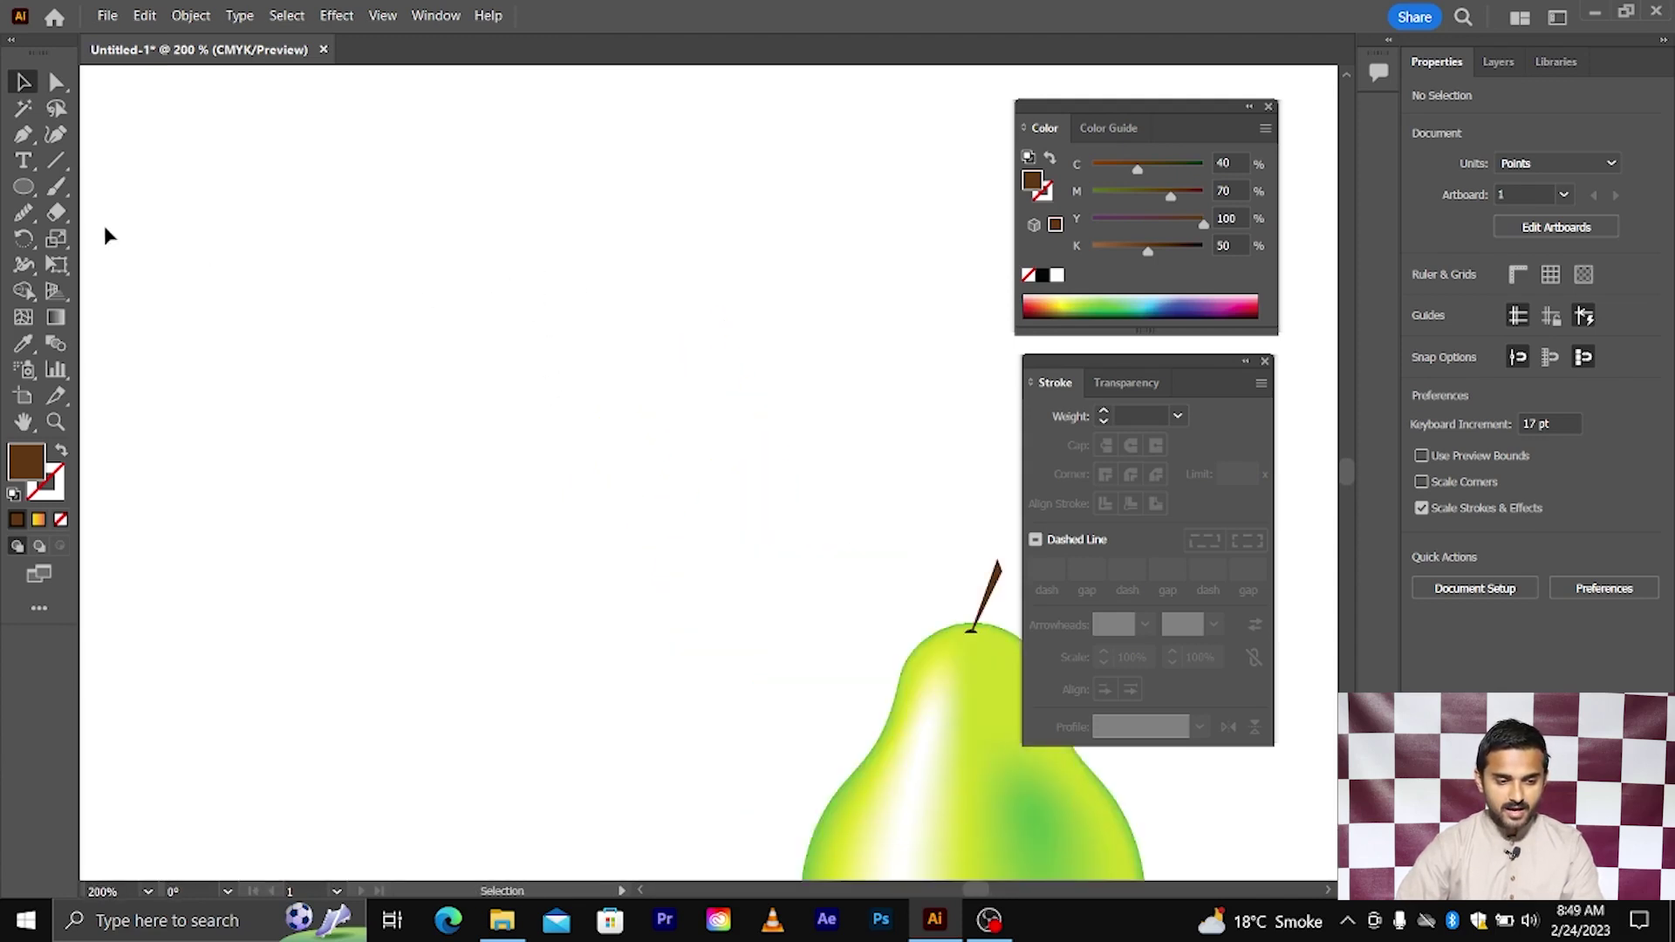
pyautogui.moveTo(24, 186); pyautogui.dragTo(92, 180)
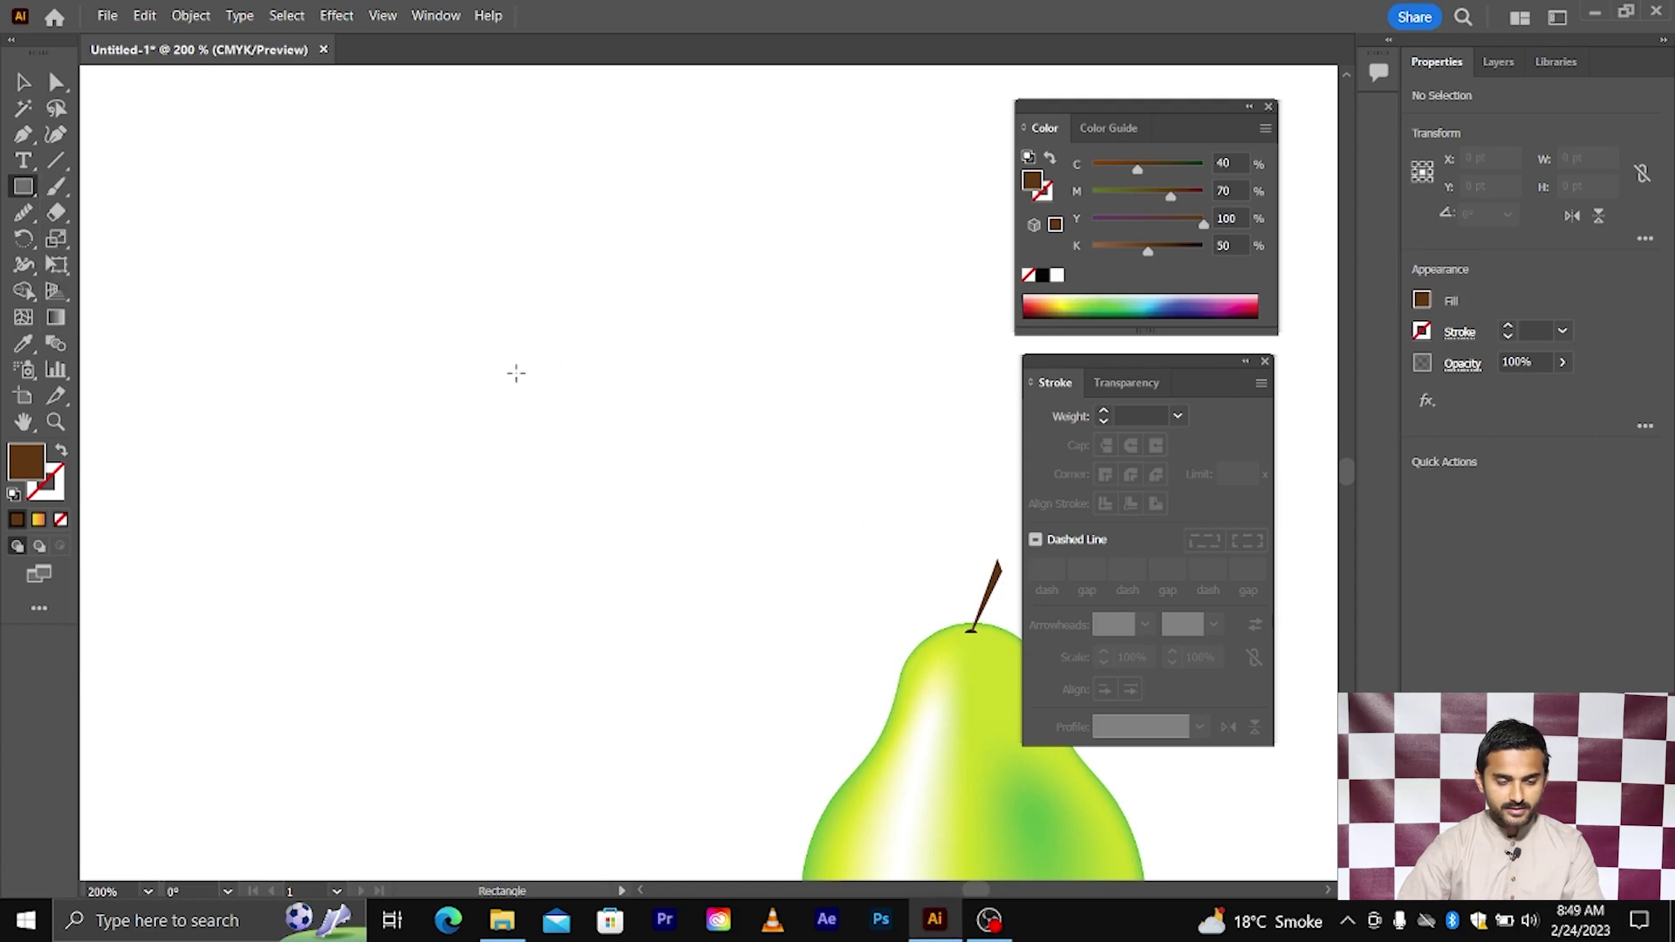
pyautogui.moveTo(515, 373); pyautogui.dragTo(660, 515)
pyautogui.click(23, 83)
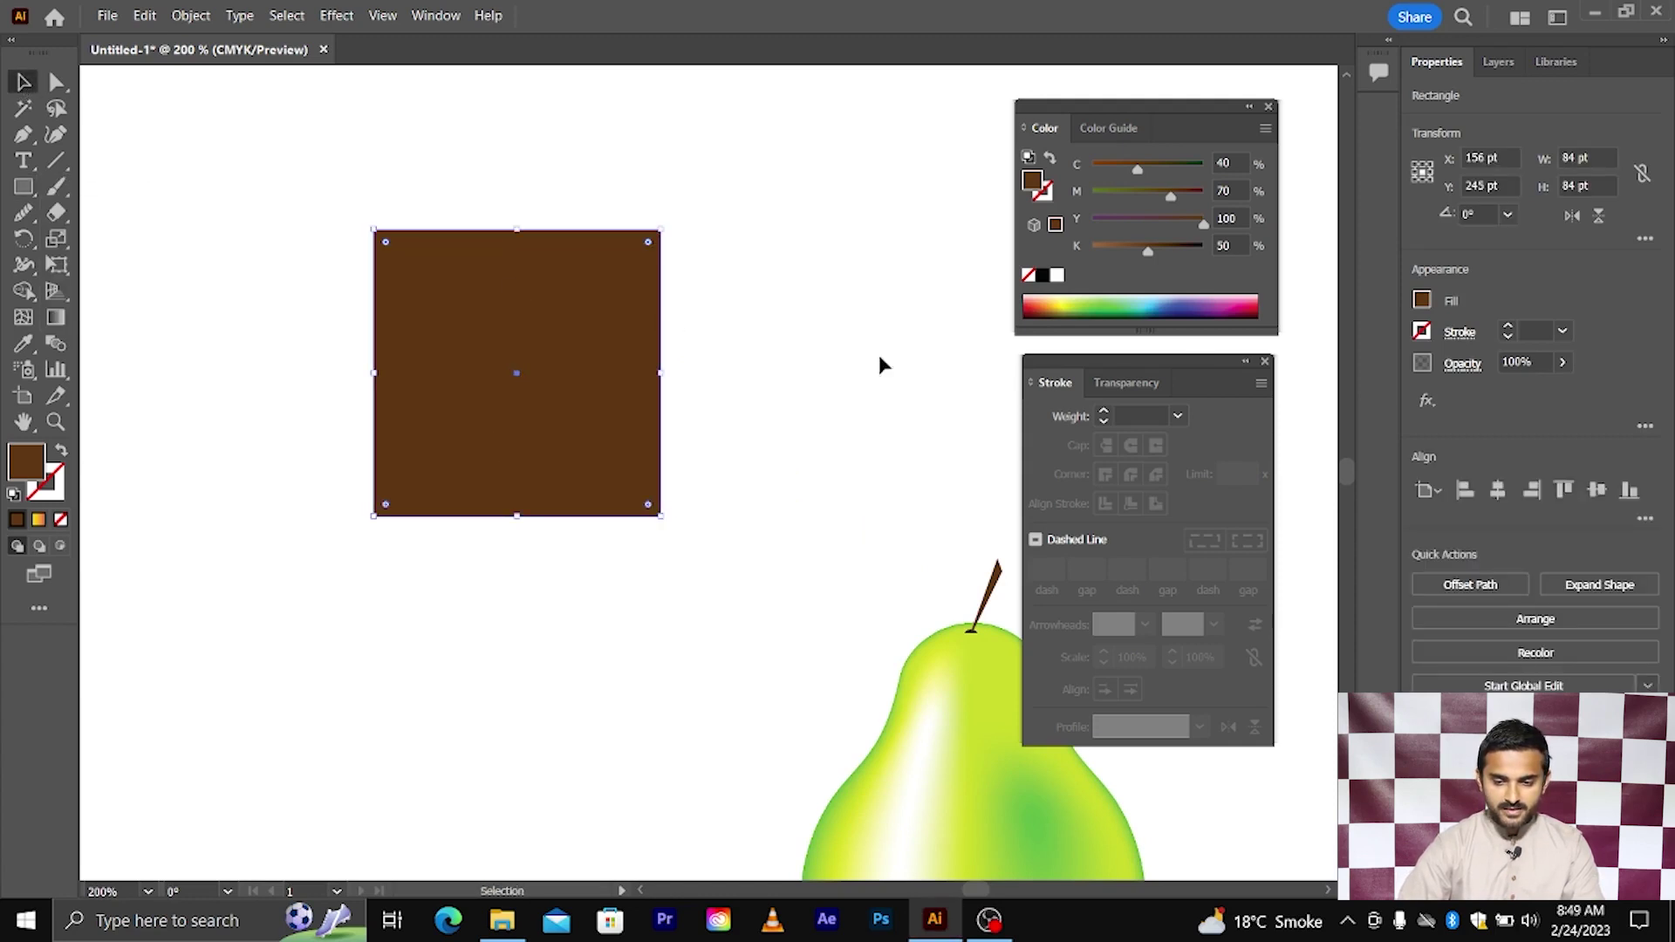
pyautogui.click(1422, 301)
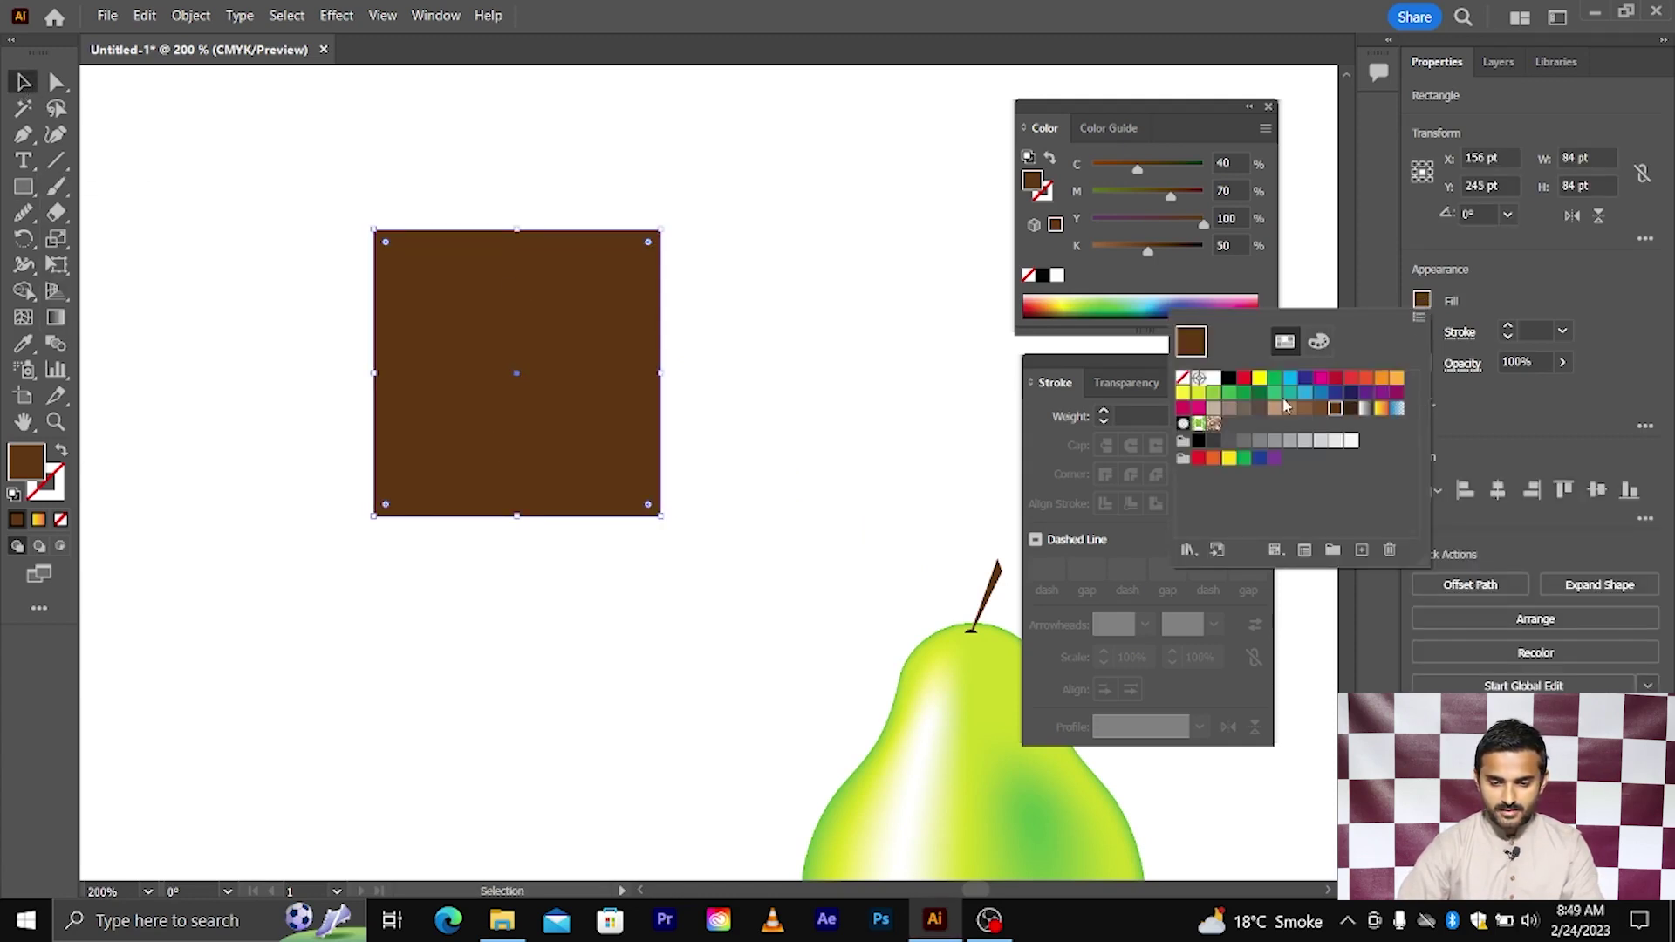
pyautogui.click(1199, 394)
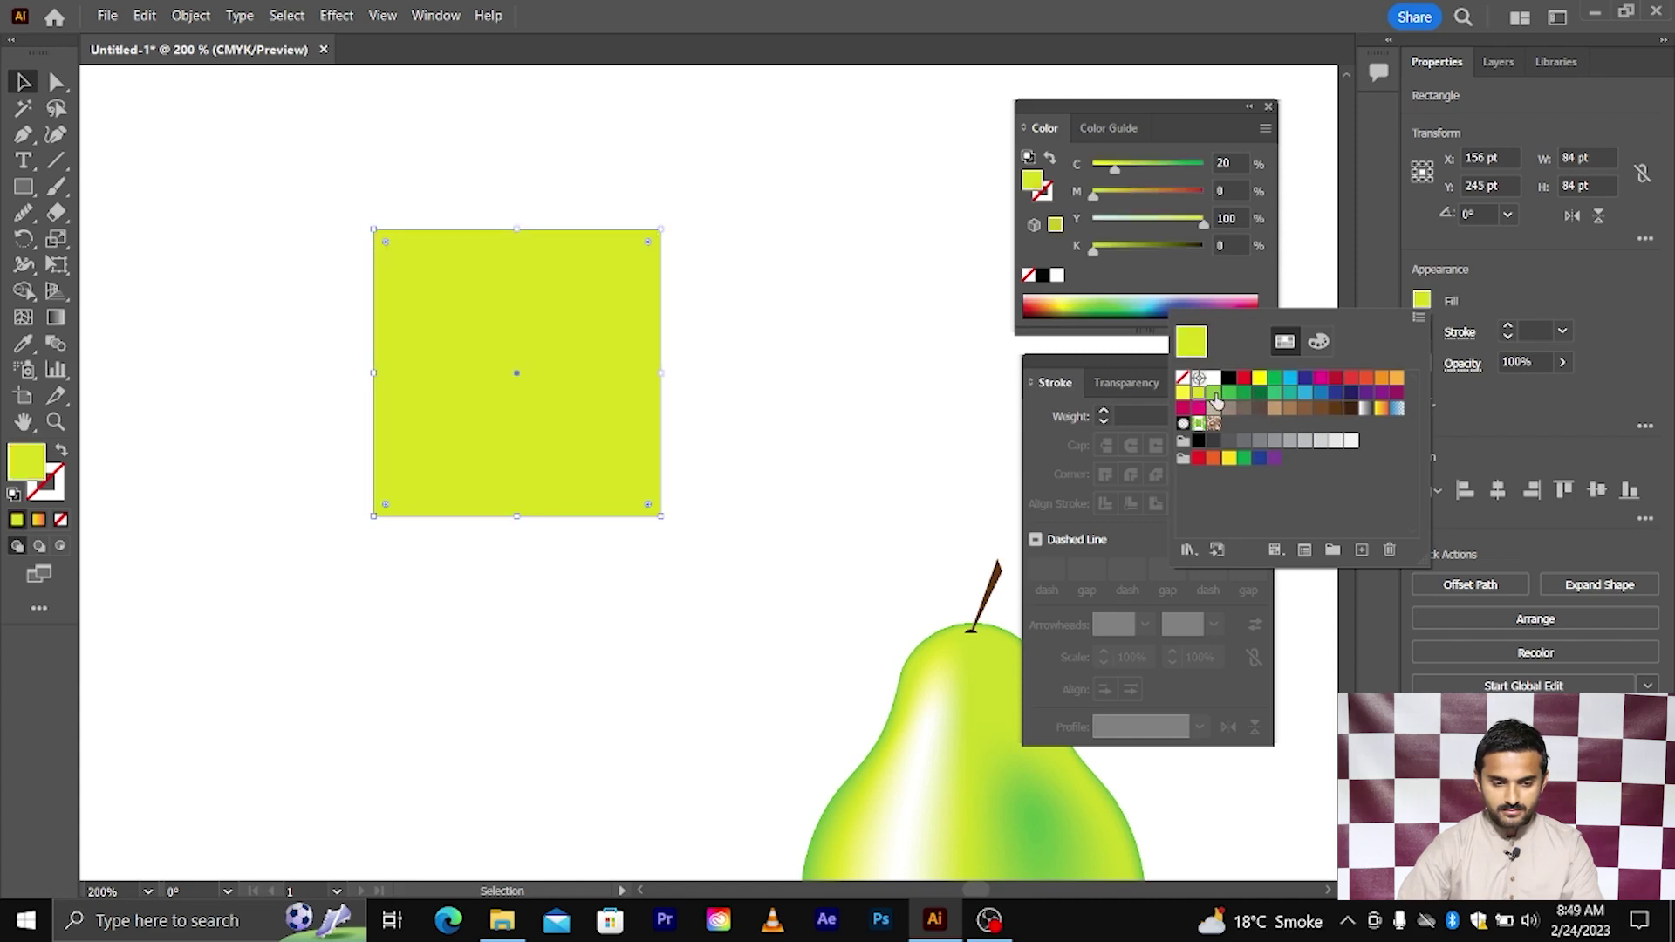
pyautogui.click(1200, 393)
pyautogui.click(1109, 172)
pyautogui.moveTo(1123, 170); pyautogui.dragTo(1121, 171)
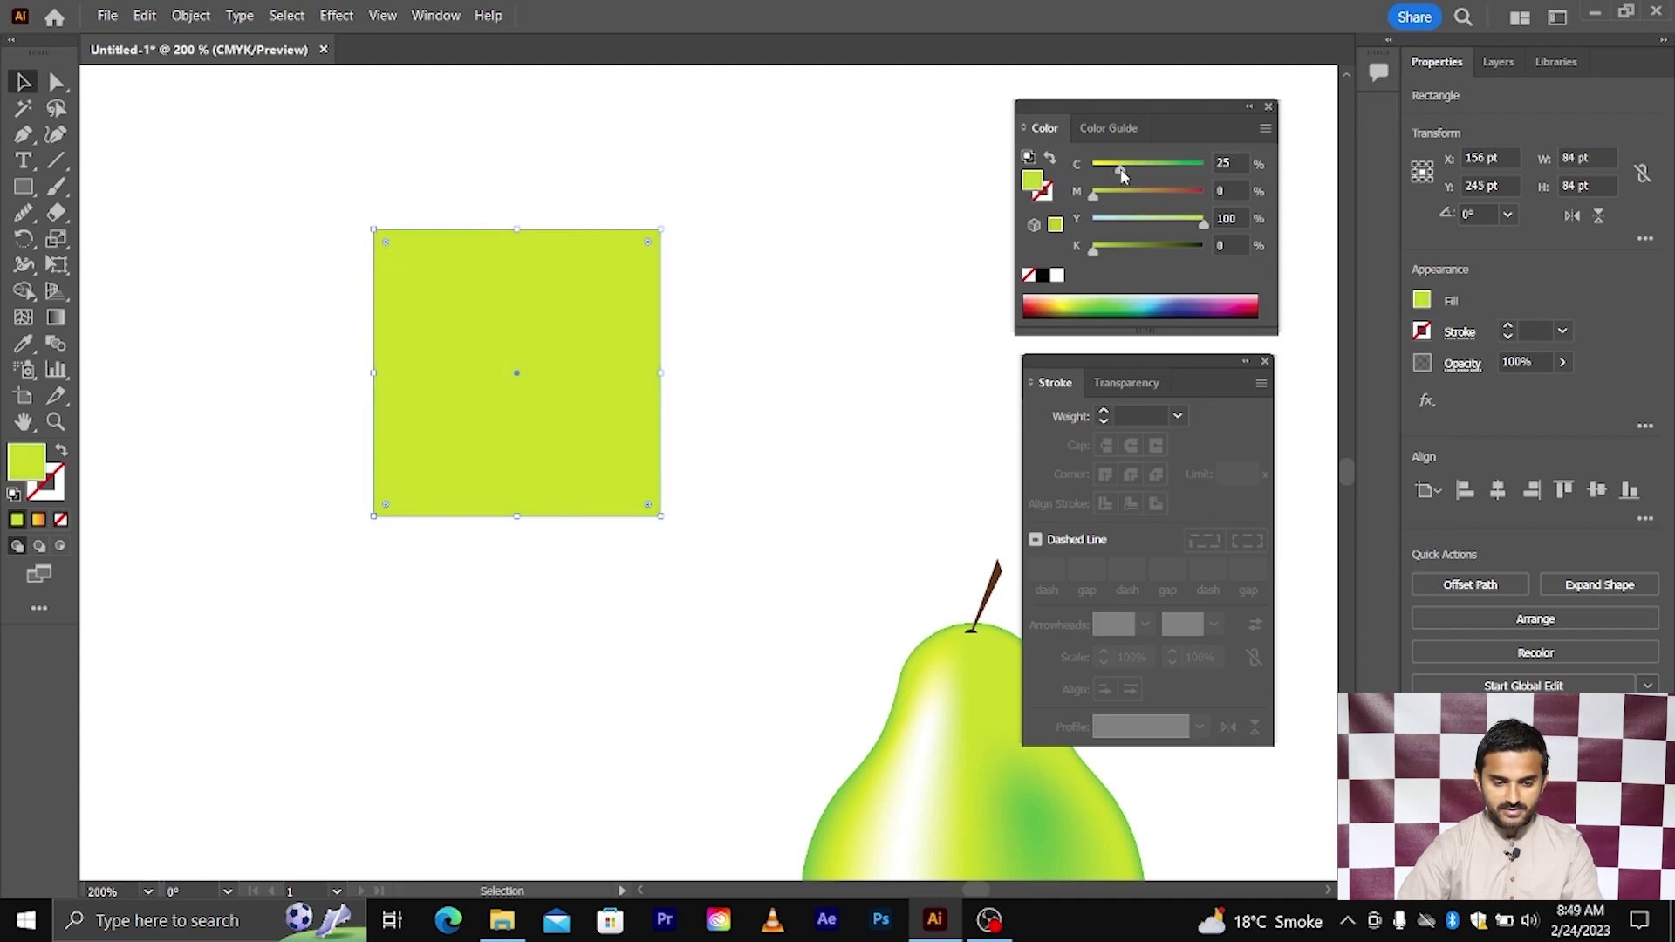
pyautogui.click(838, 332)
pyautogui.hscroll(2, 681, 358)
pyautogui.click(455, 351)
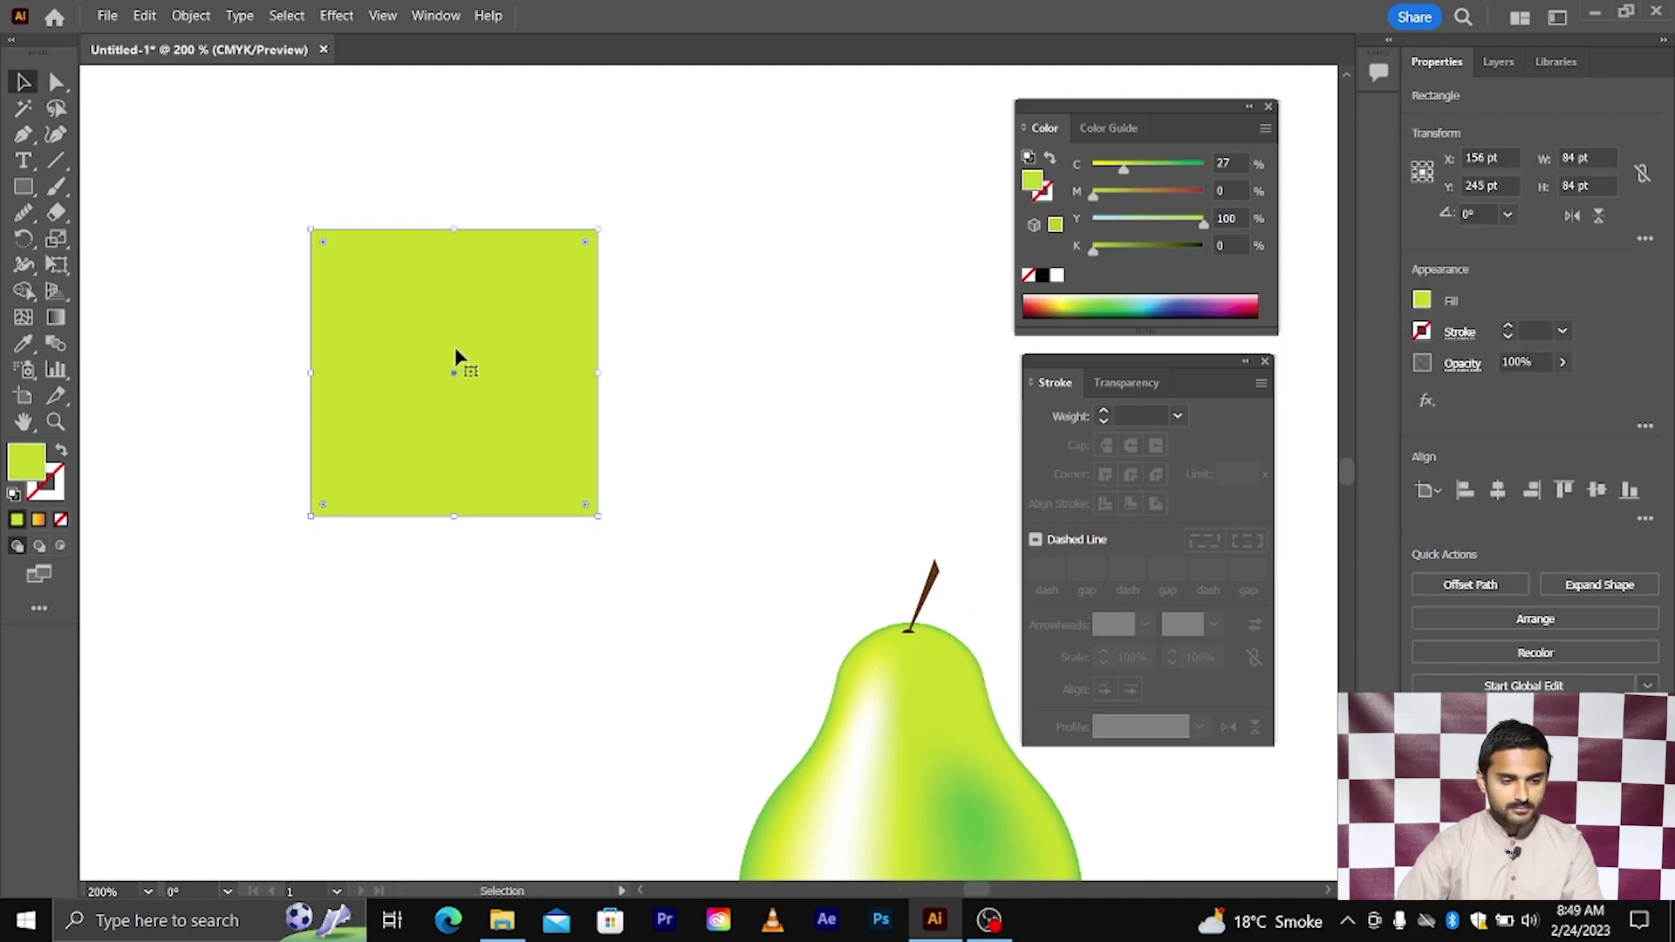
pyautogui.click(56, 82)
pyautogui.moveTo(281, 207)
pyautogui.mouseDown()
pyautogui.moveTo(661, 529)
pyautogui.moveTo(542, 572)
pyautogui.mouseUp()
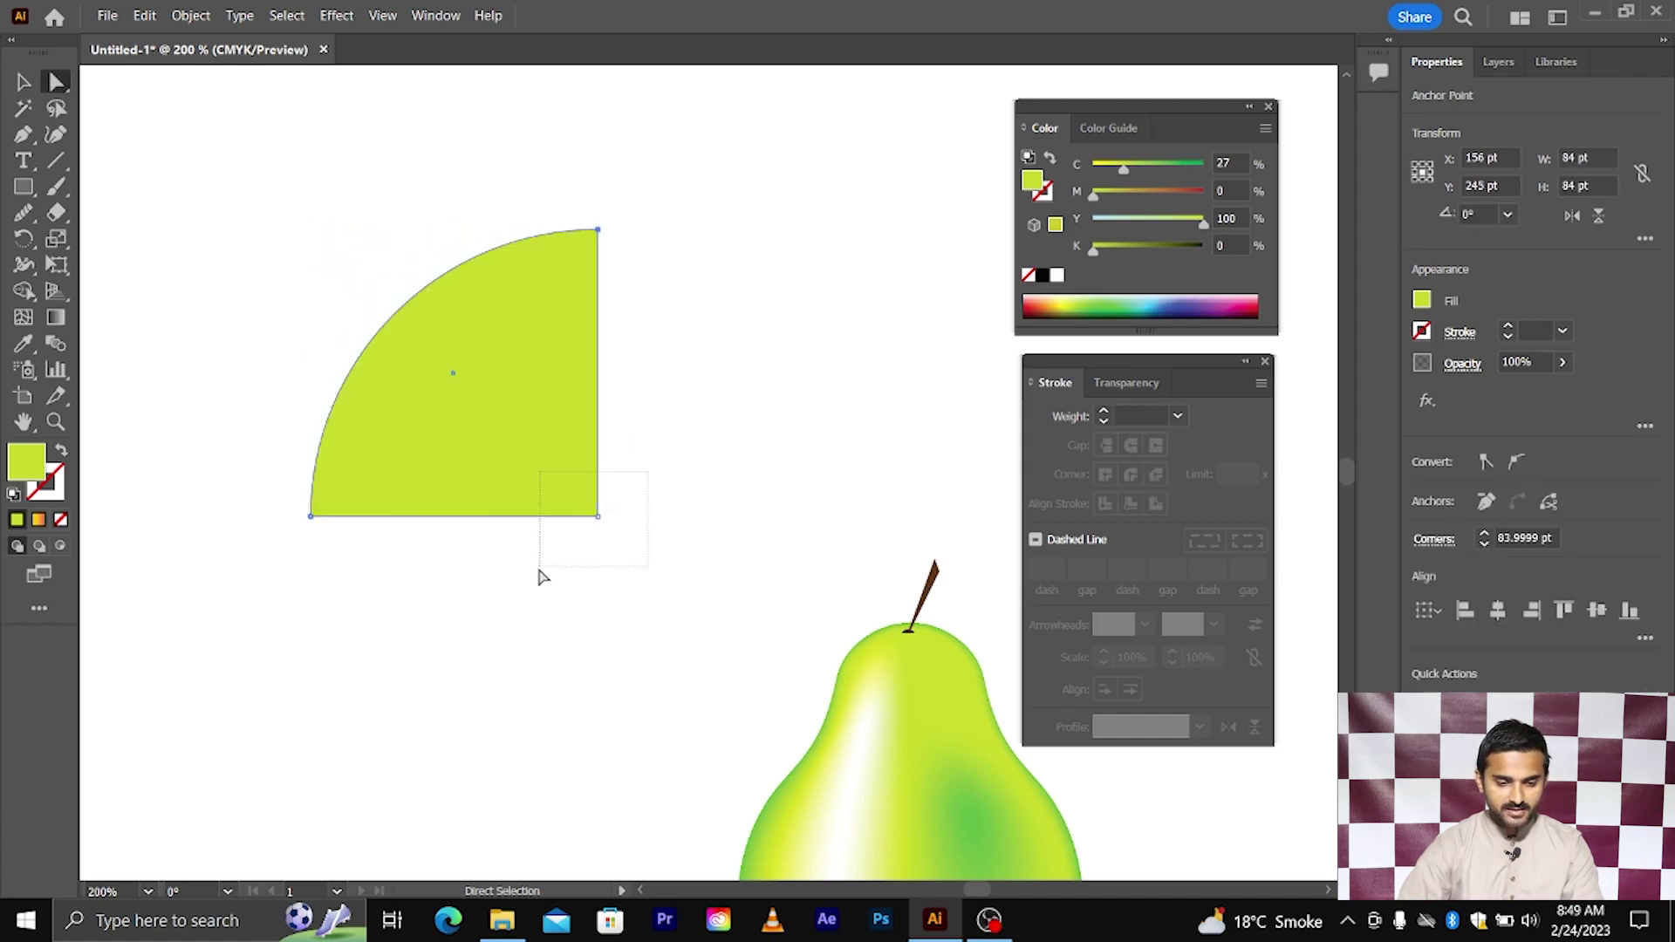
pyautogui.moveTo(585, 509); pyautogui.dragTo(332, 311)
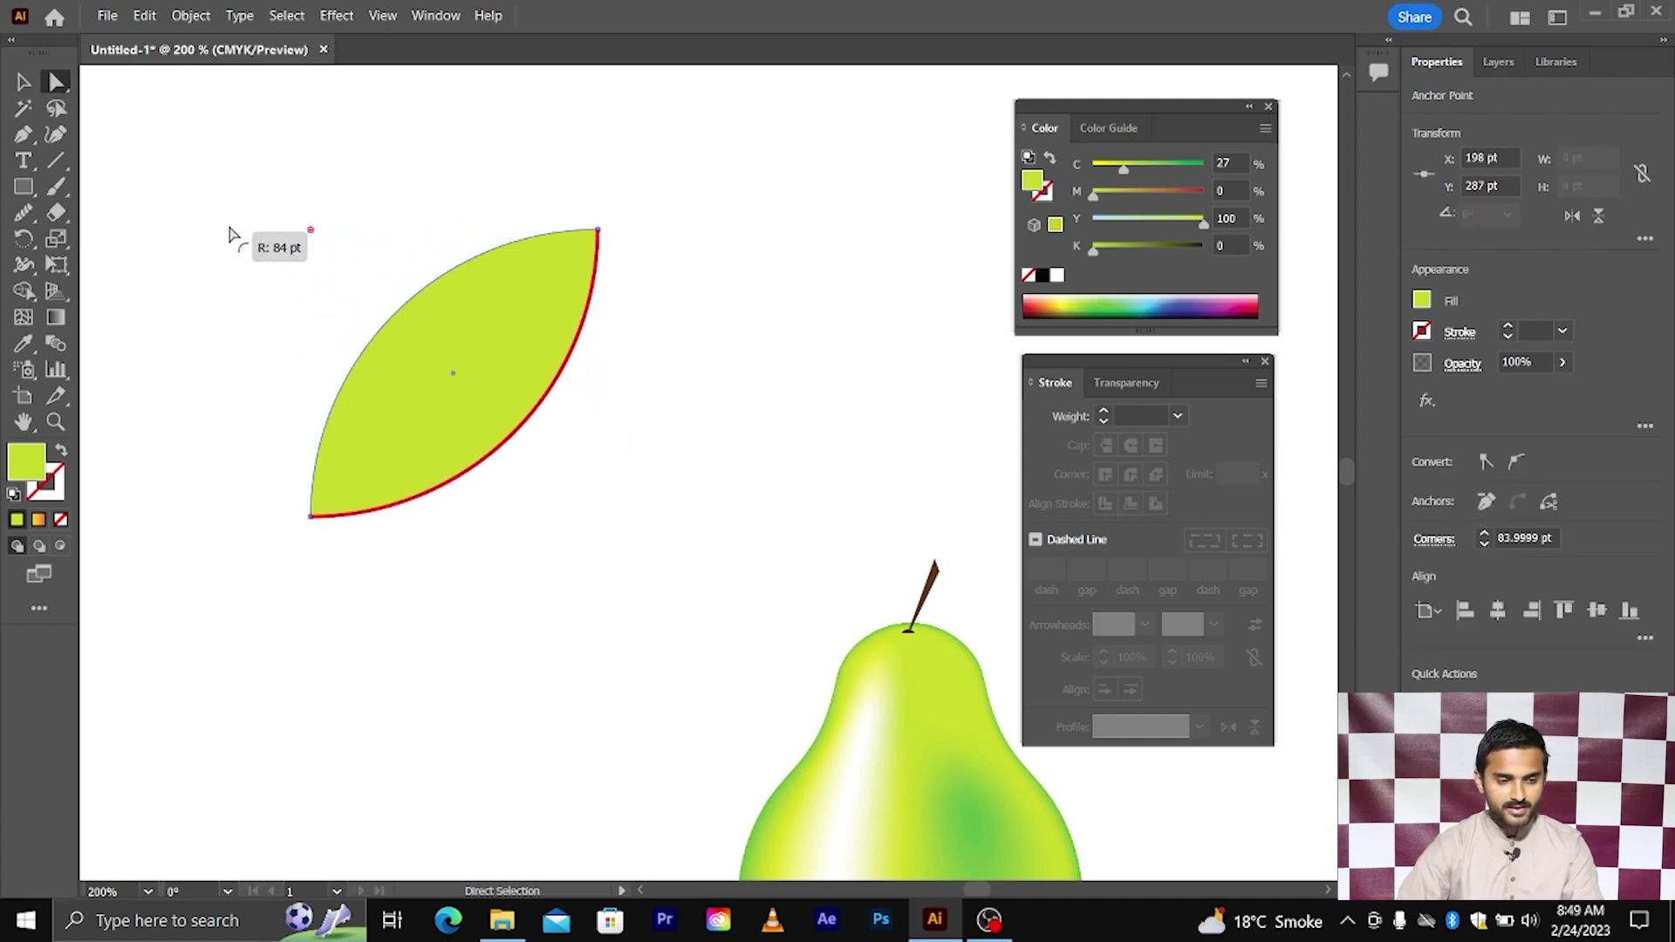
pyautogui.press('v')
pyautogui.click(123, 157)
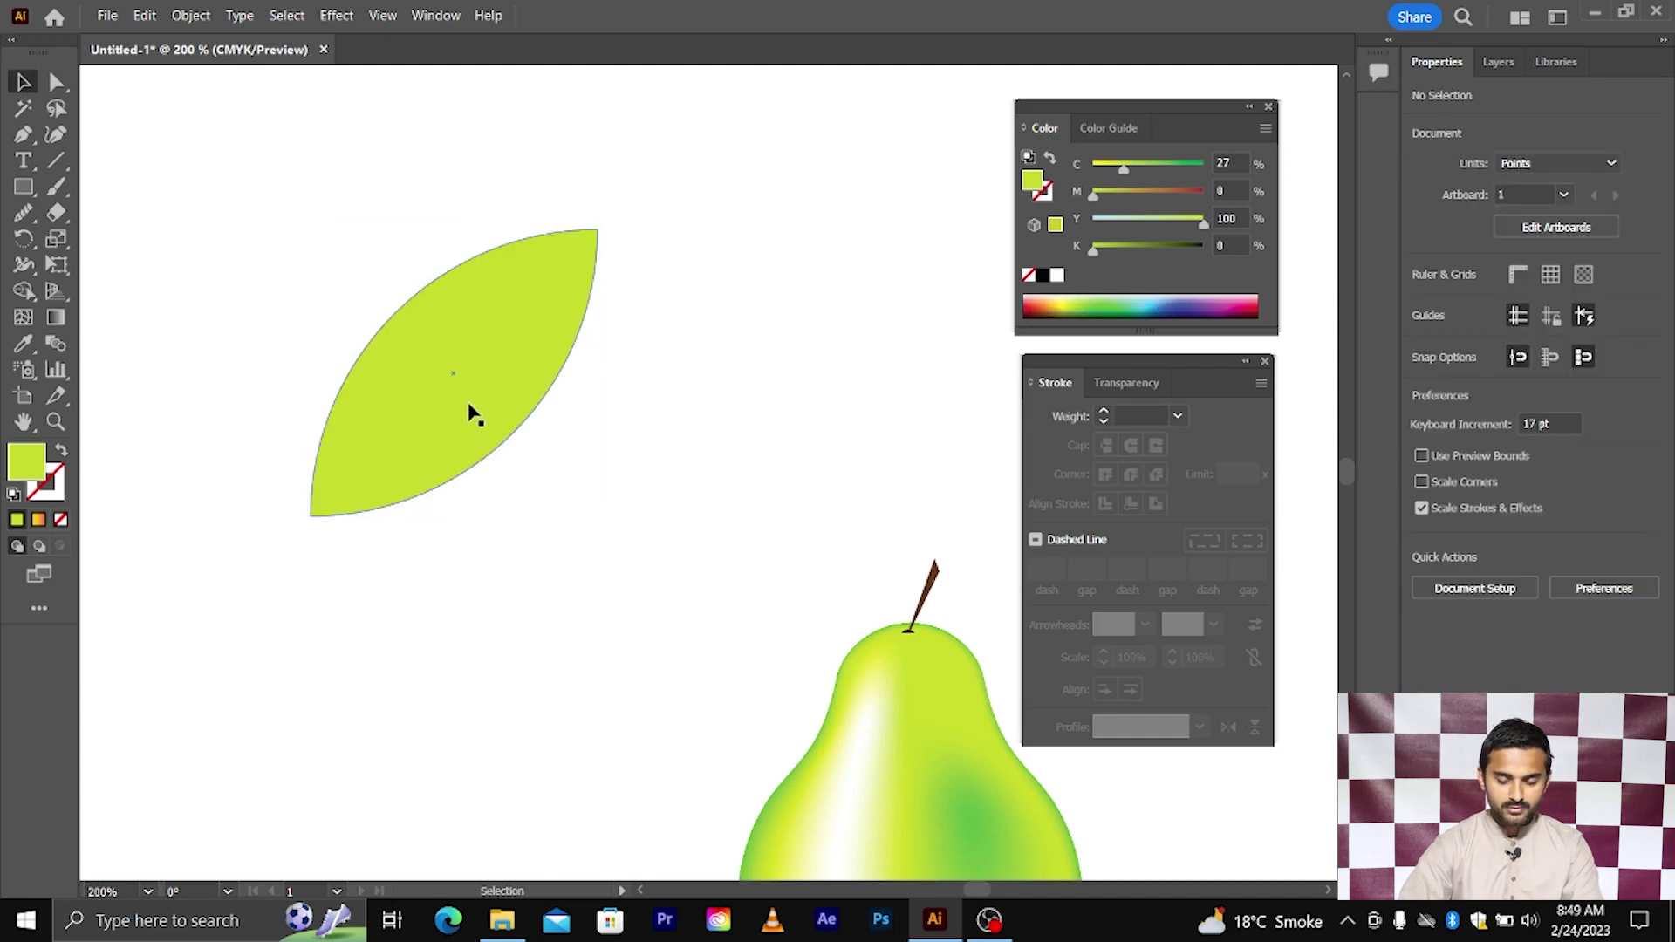
pyautogui.click(472, 412)
pyautogui.press('Delete')
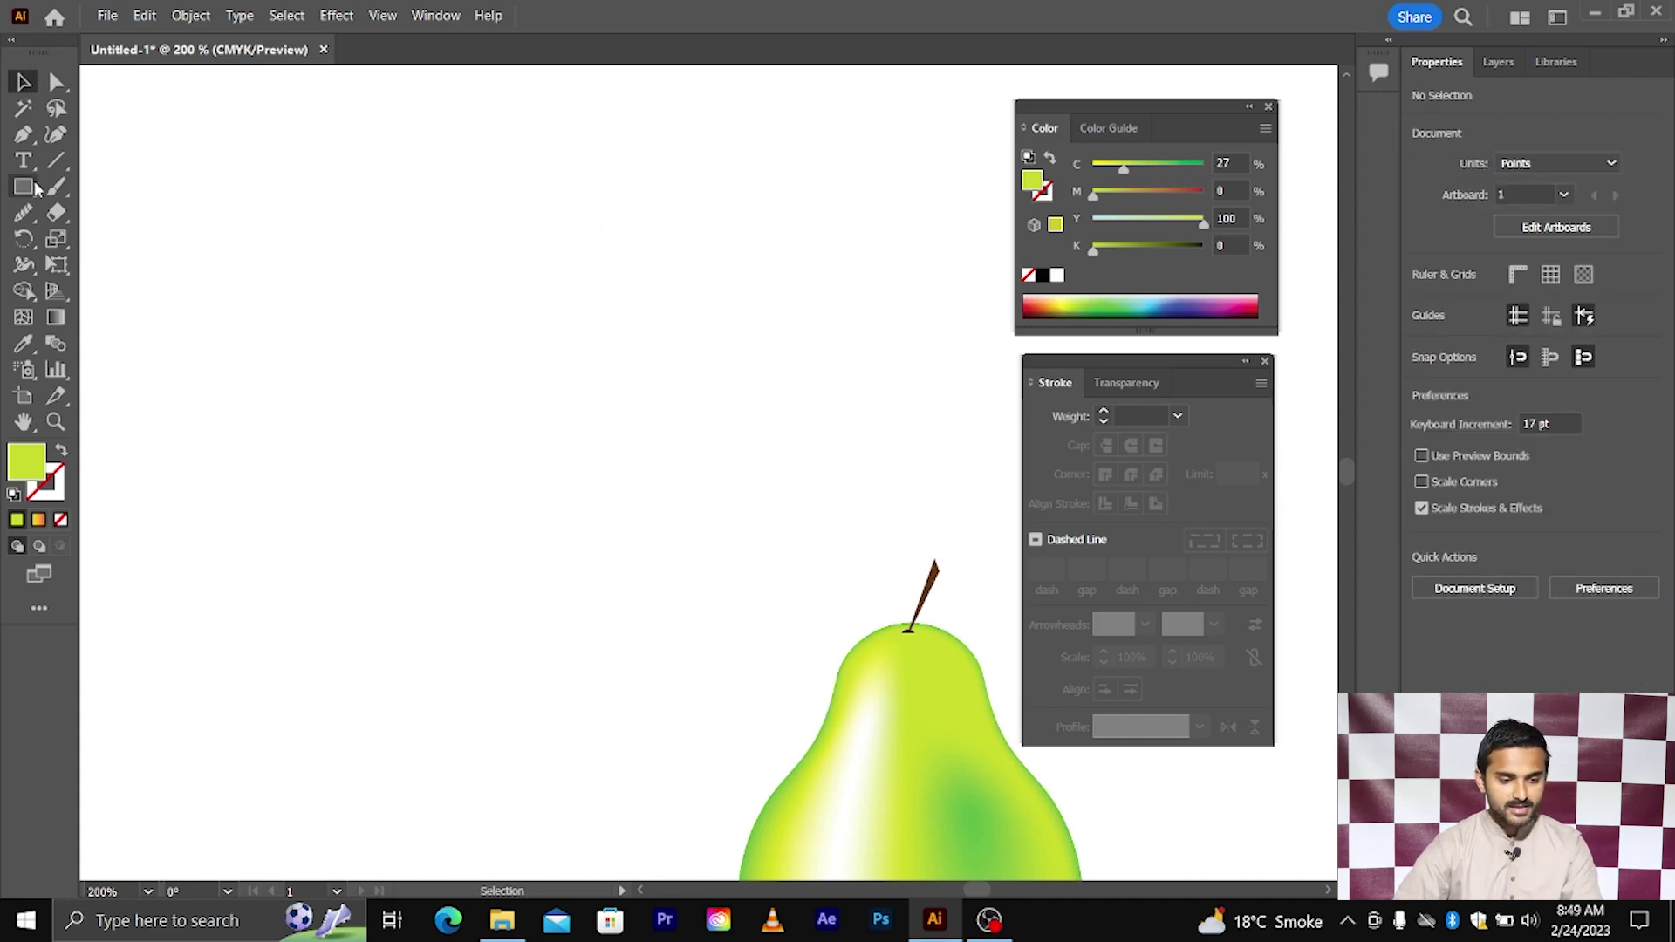
# - Draw a tall 25 × 72 pt yellow-green ellipse beside the pear
pyautogui.click(23, 186)
pyautogui.click(122, 238)
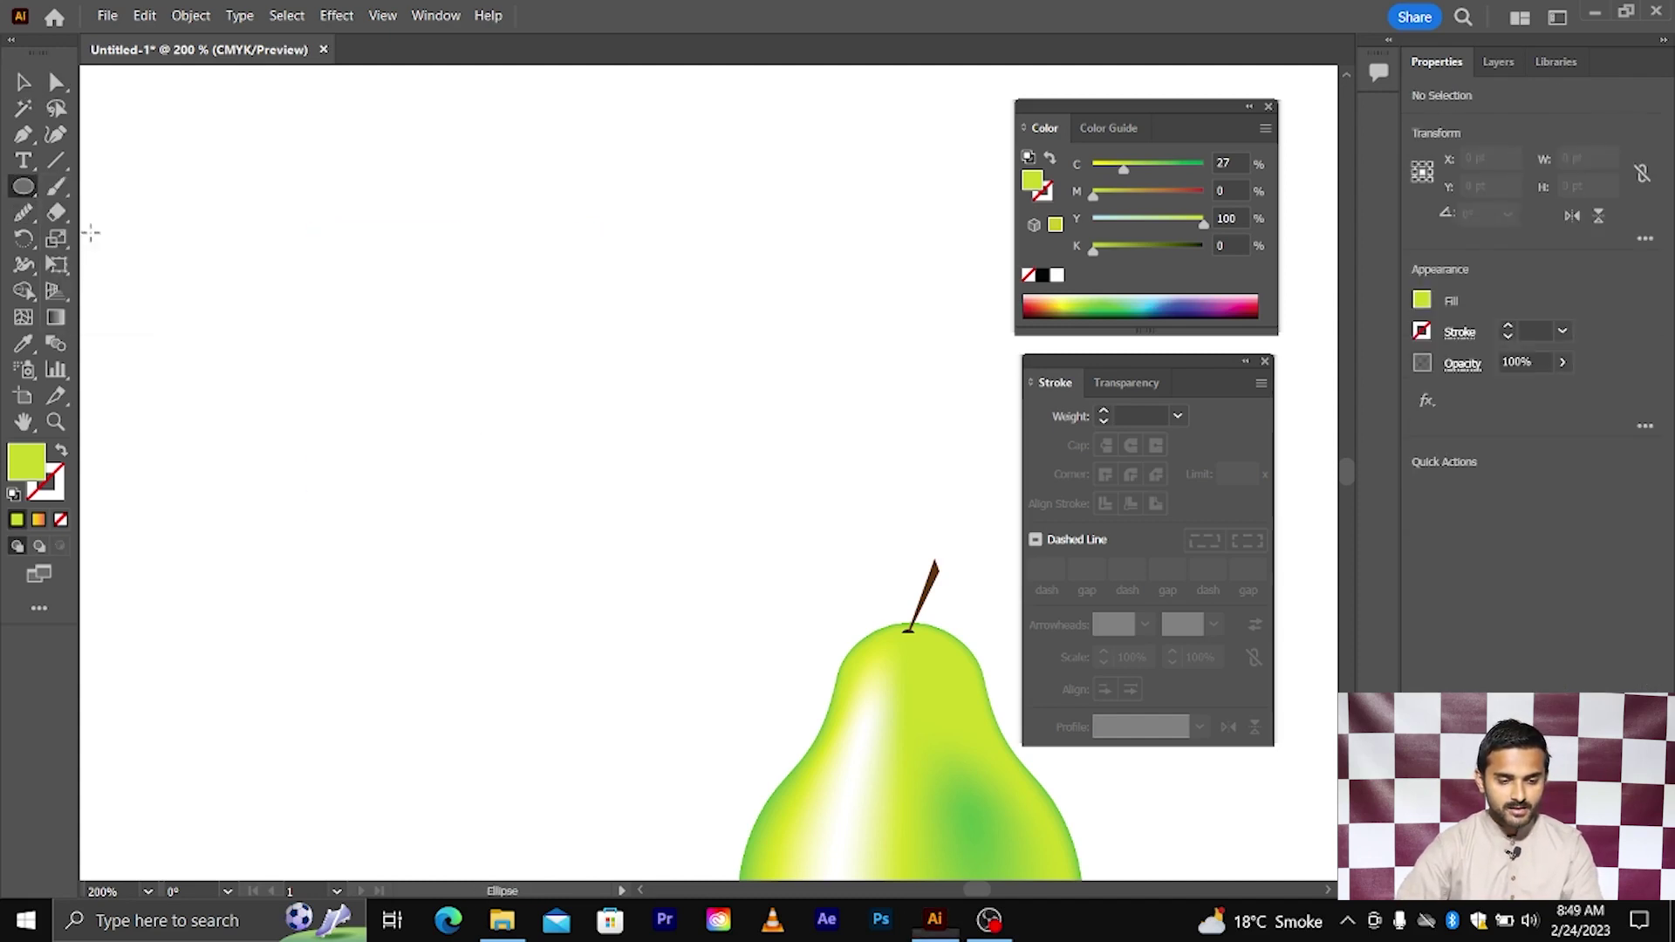
pyautogui.moveTo(385, 272); pyautogui.dragTo(472, 520)
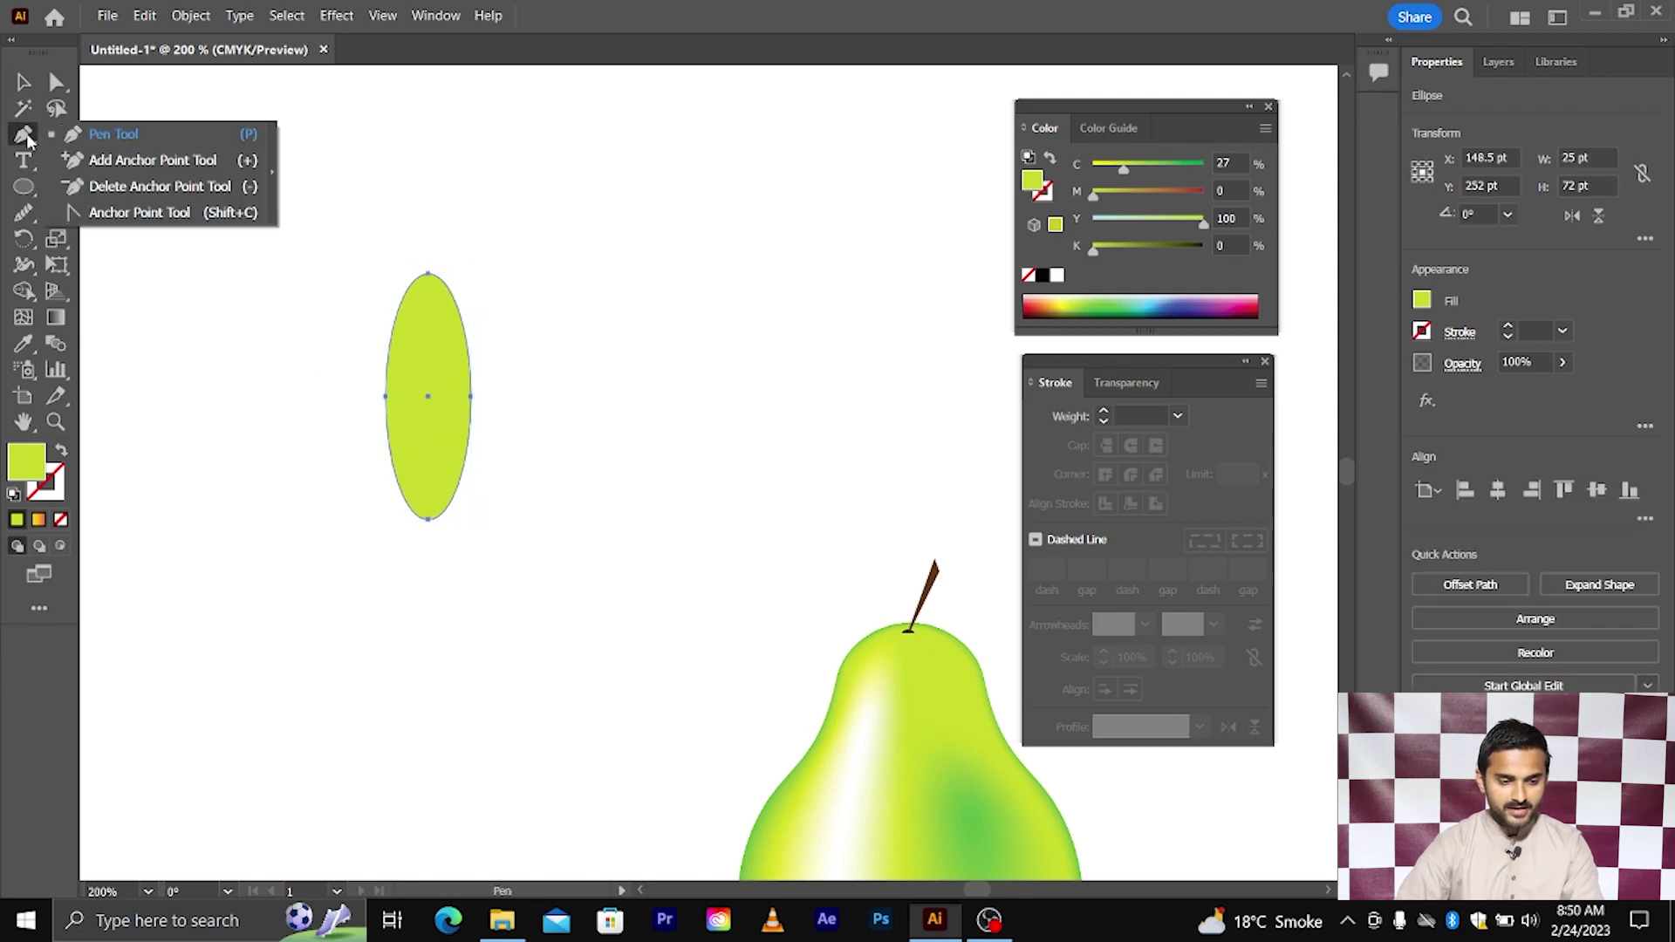
# - Convert the ellipse's top and bottom anchors into sharp points to form a leaf
pyautogui.moveTo(24, 136); pyautogui.dragTo(104, 214)
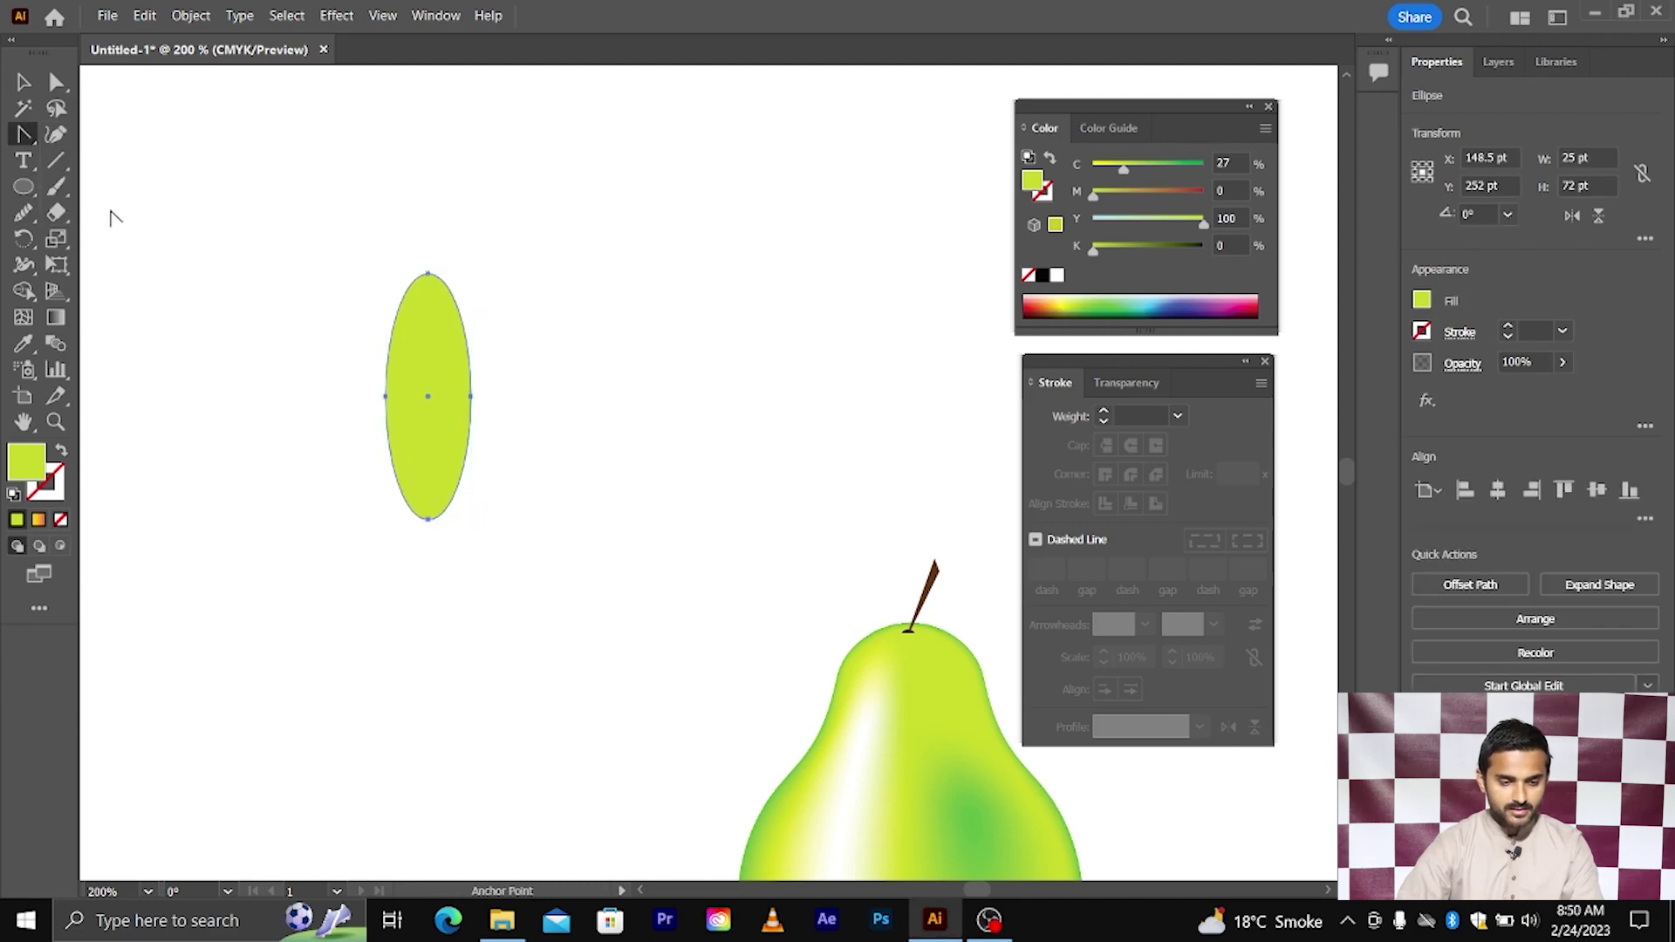
pyautogui.click(428, 275)
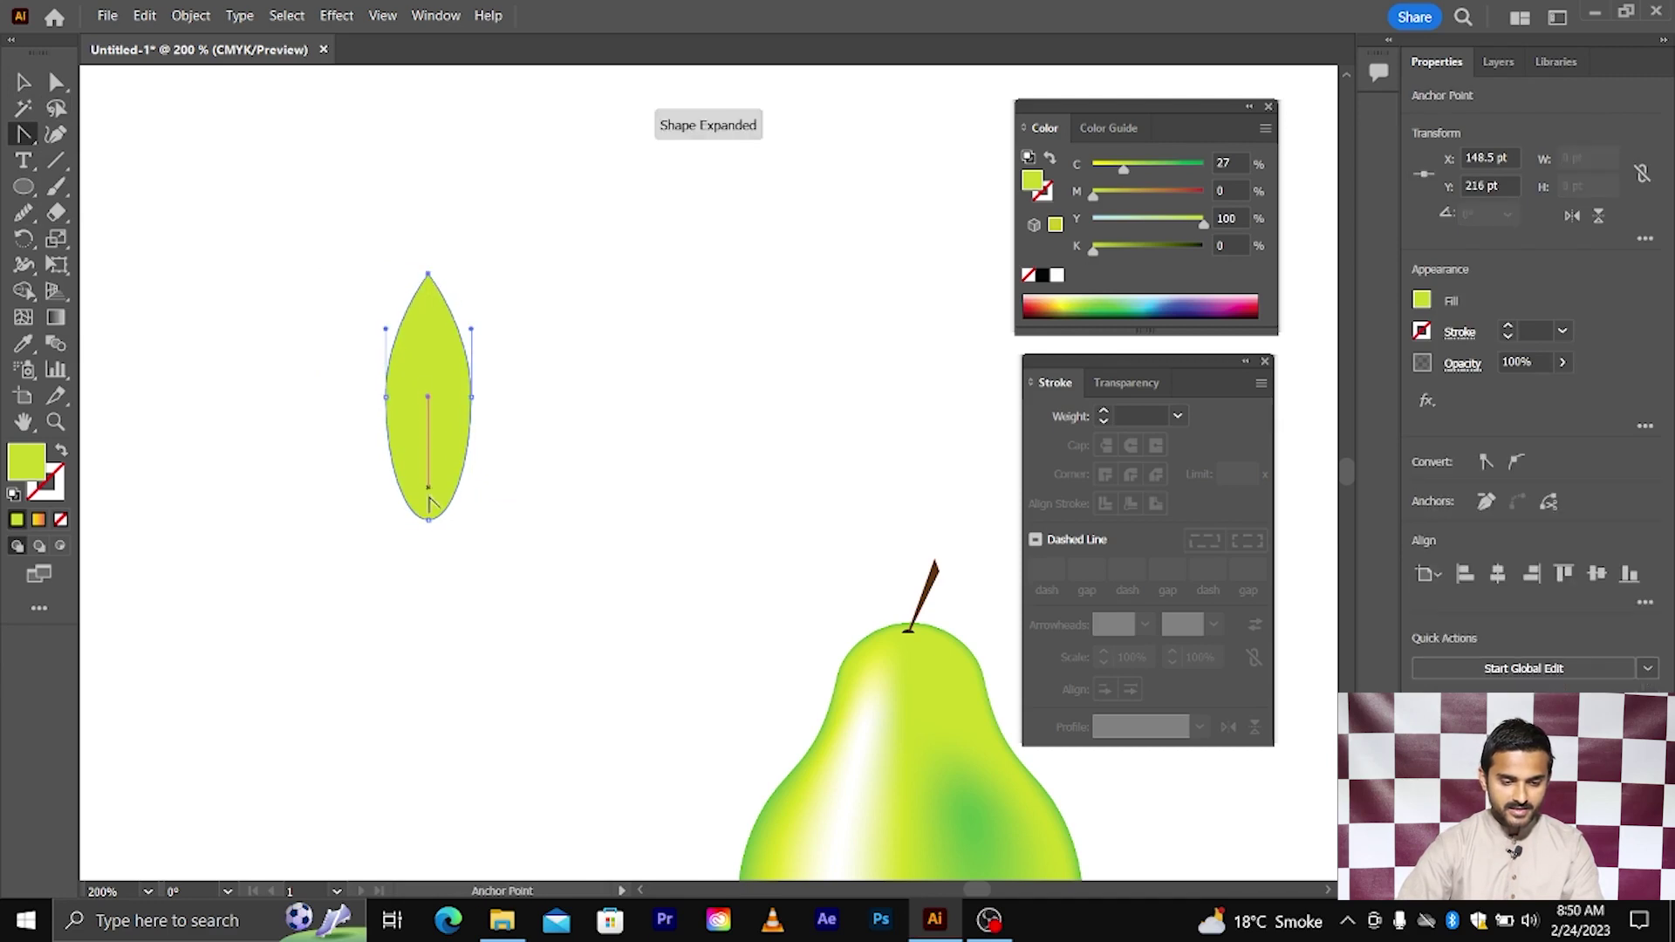
pyautogui.click(427, 521)
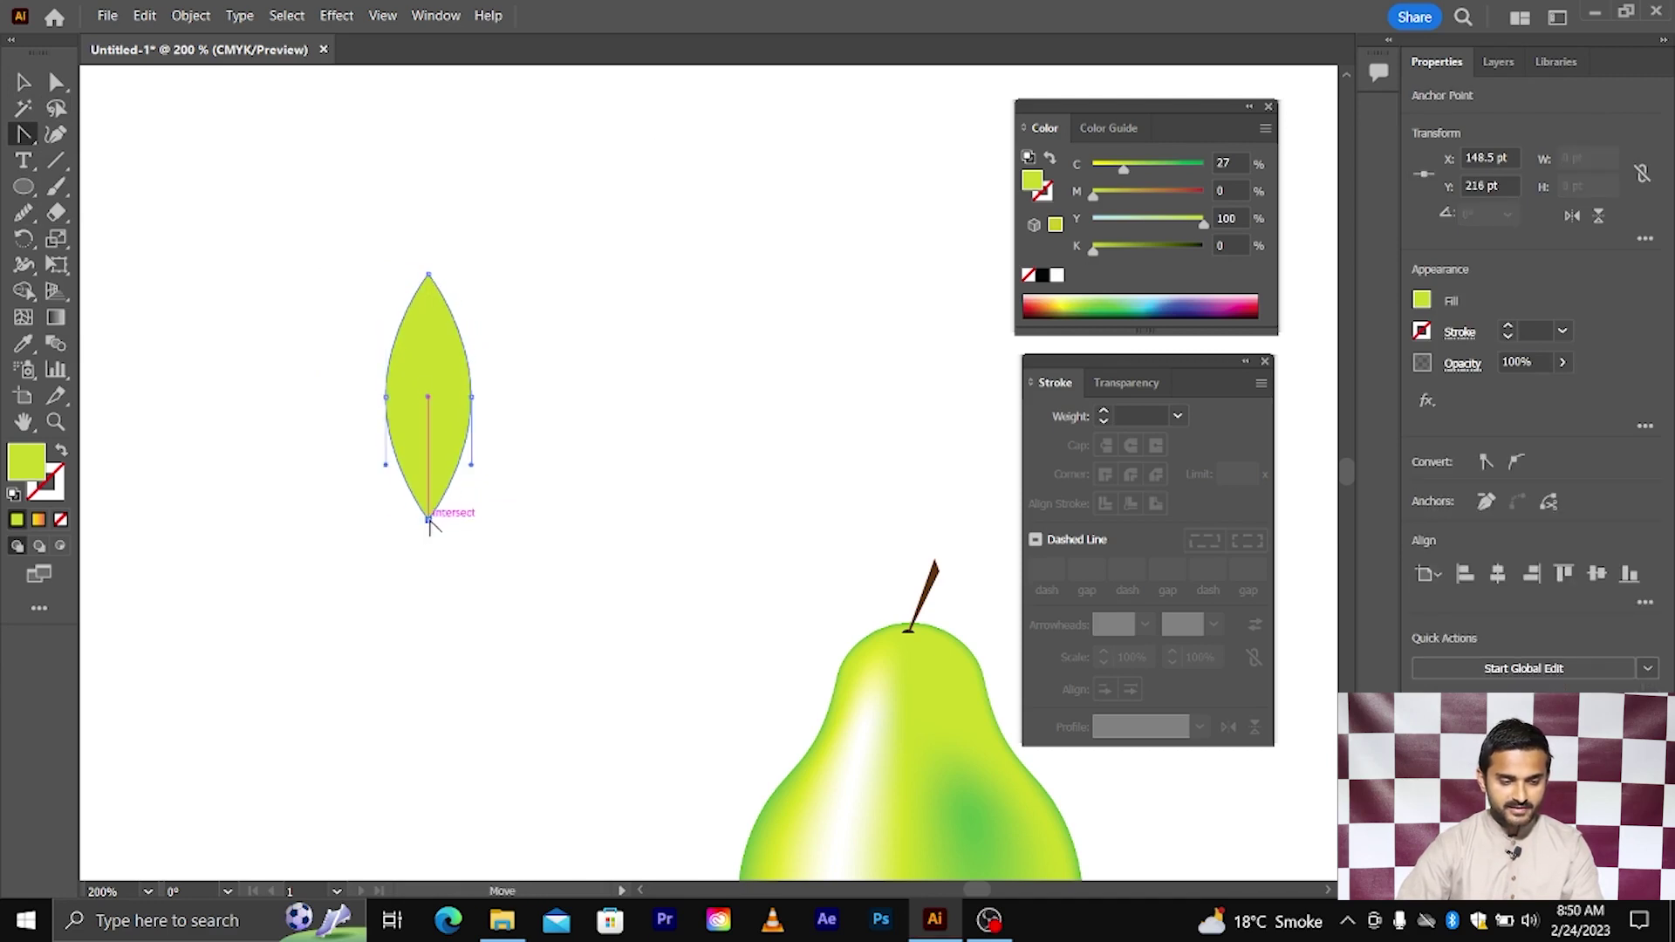
pyautogui.press('v')
pyautogui.click(520, 363)
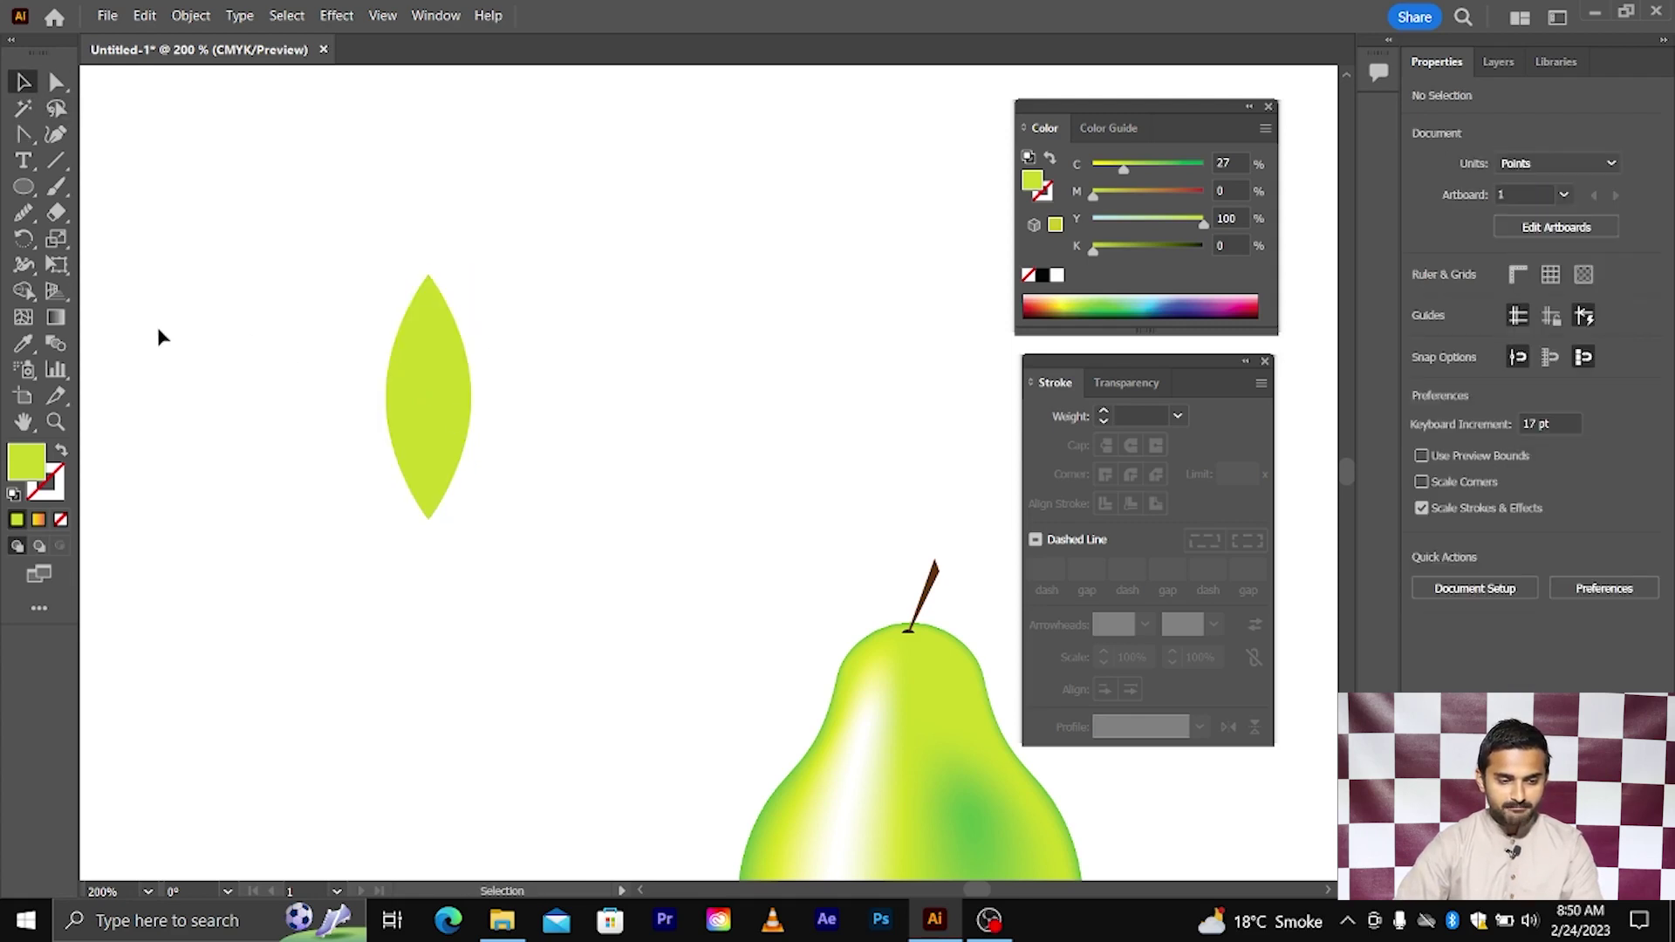
pyautogui.click(24, 318)
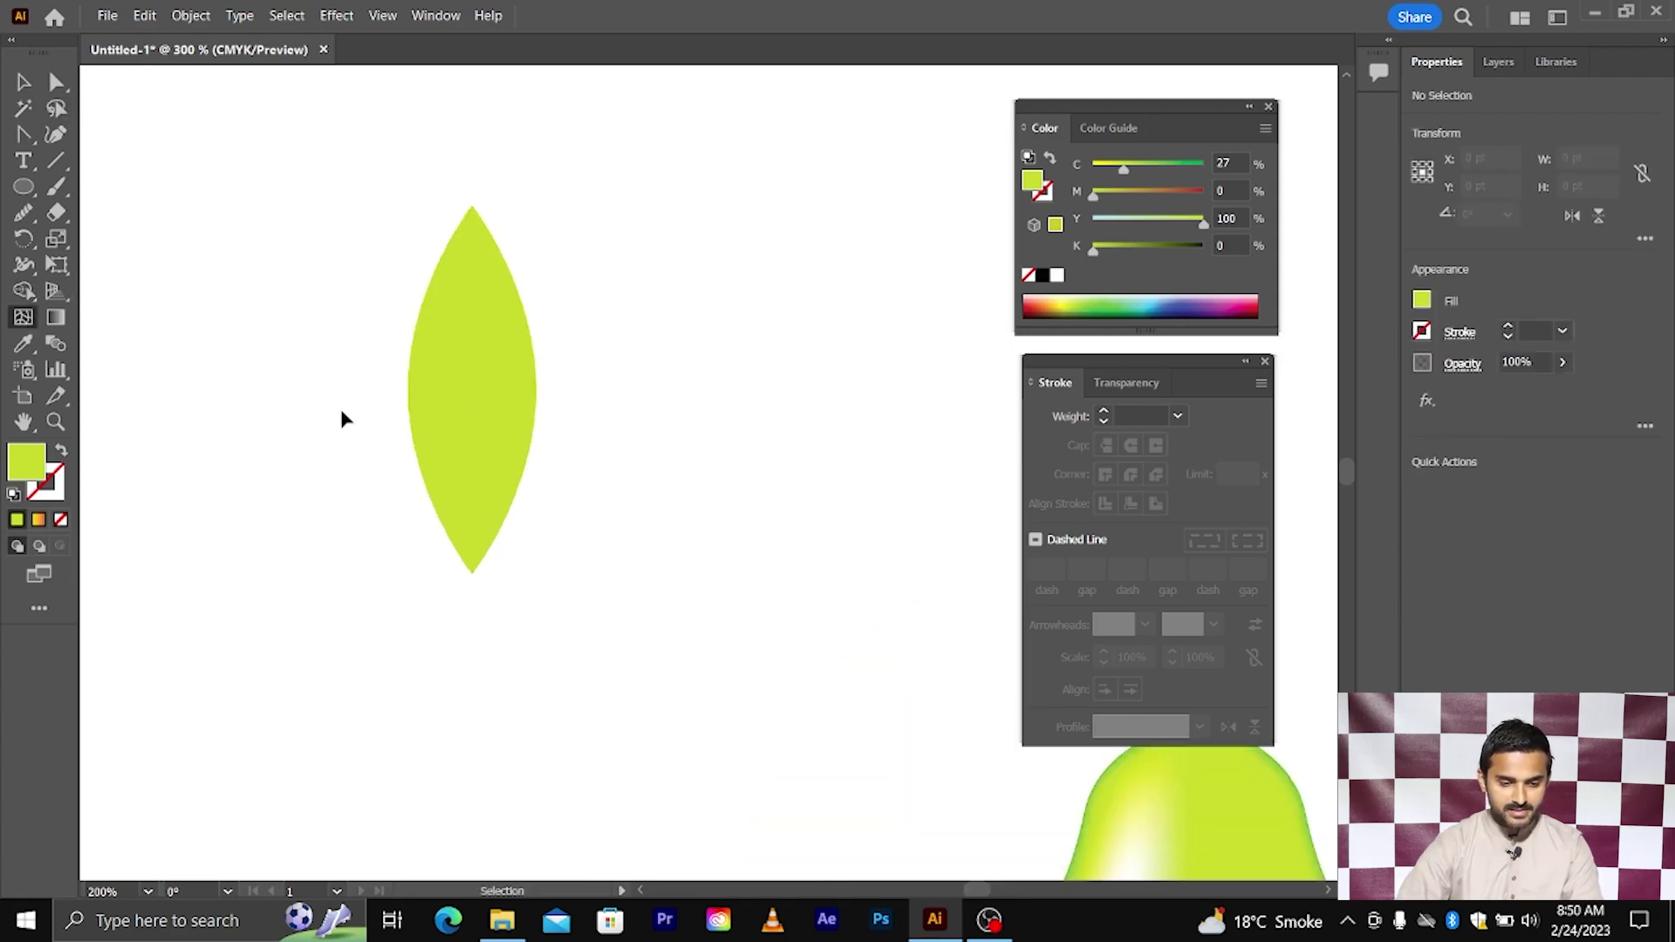
# - Add a centre mesh point and two more vertical mesh lines across the leaf
pyautogui.scroll(1, 340, 418)
pyautogui.click(474, 392)
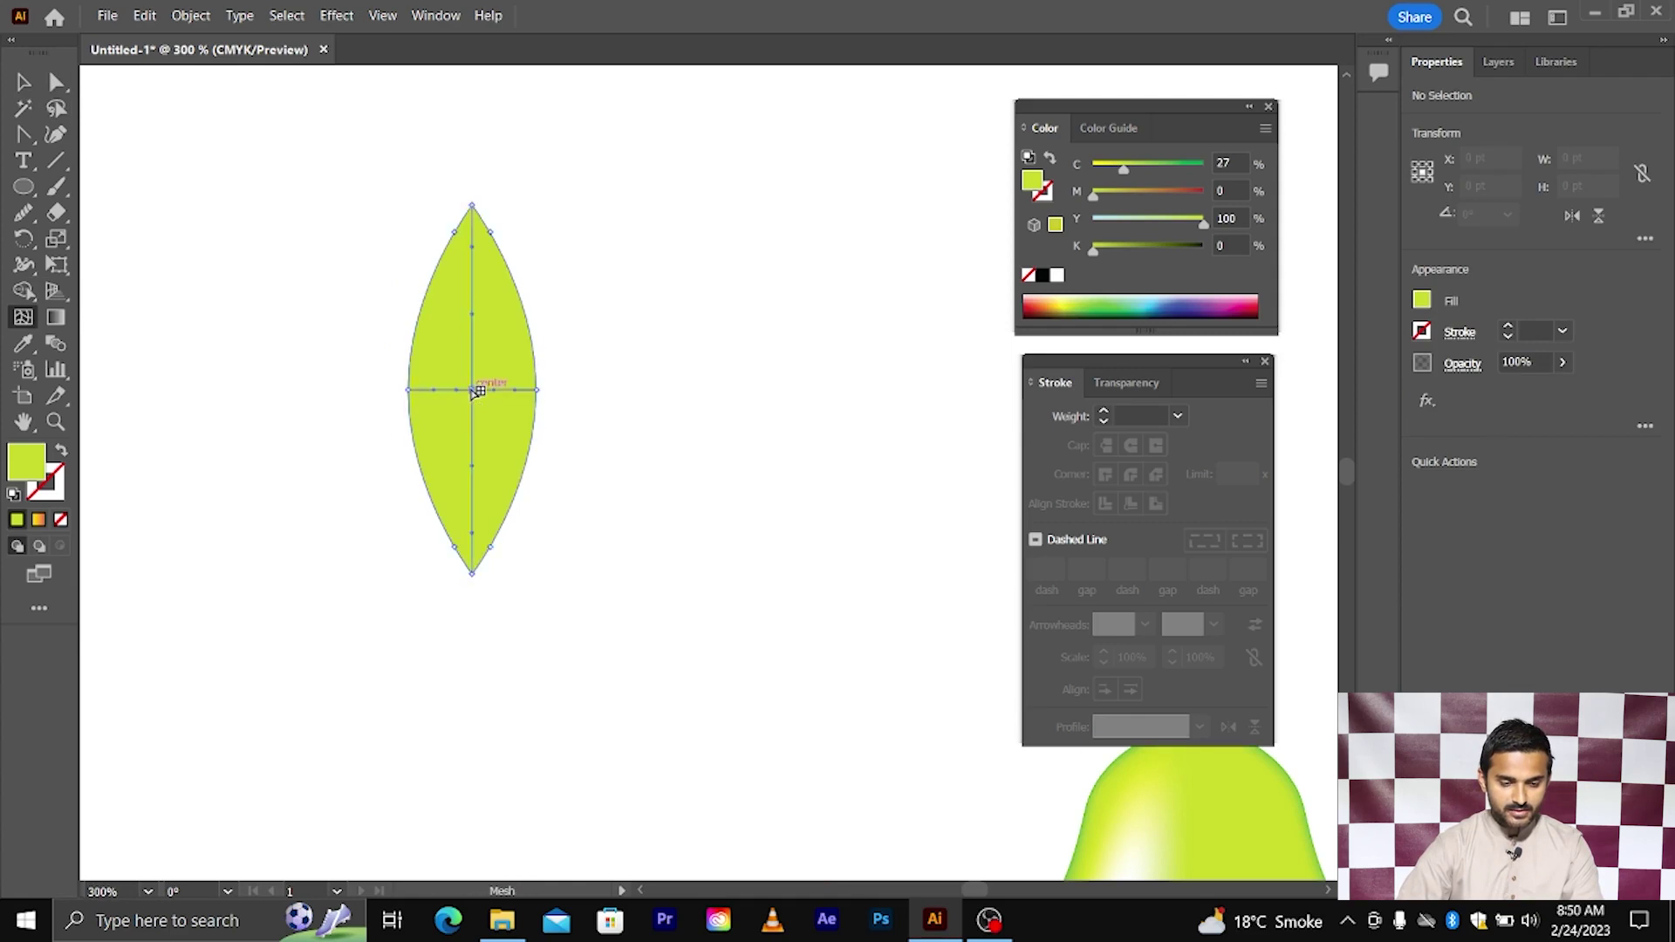
pyautogui.scroll(1, 473, 393)
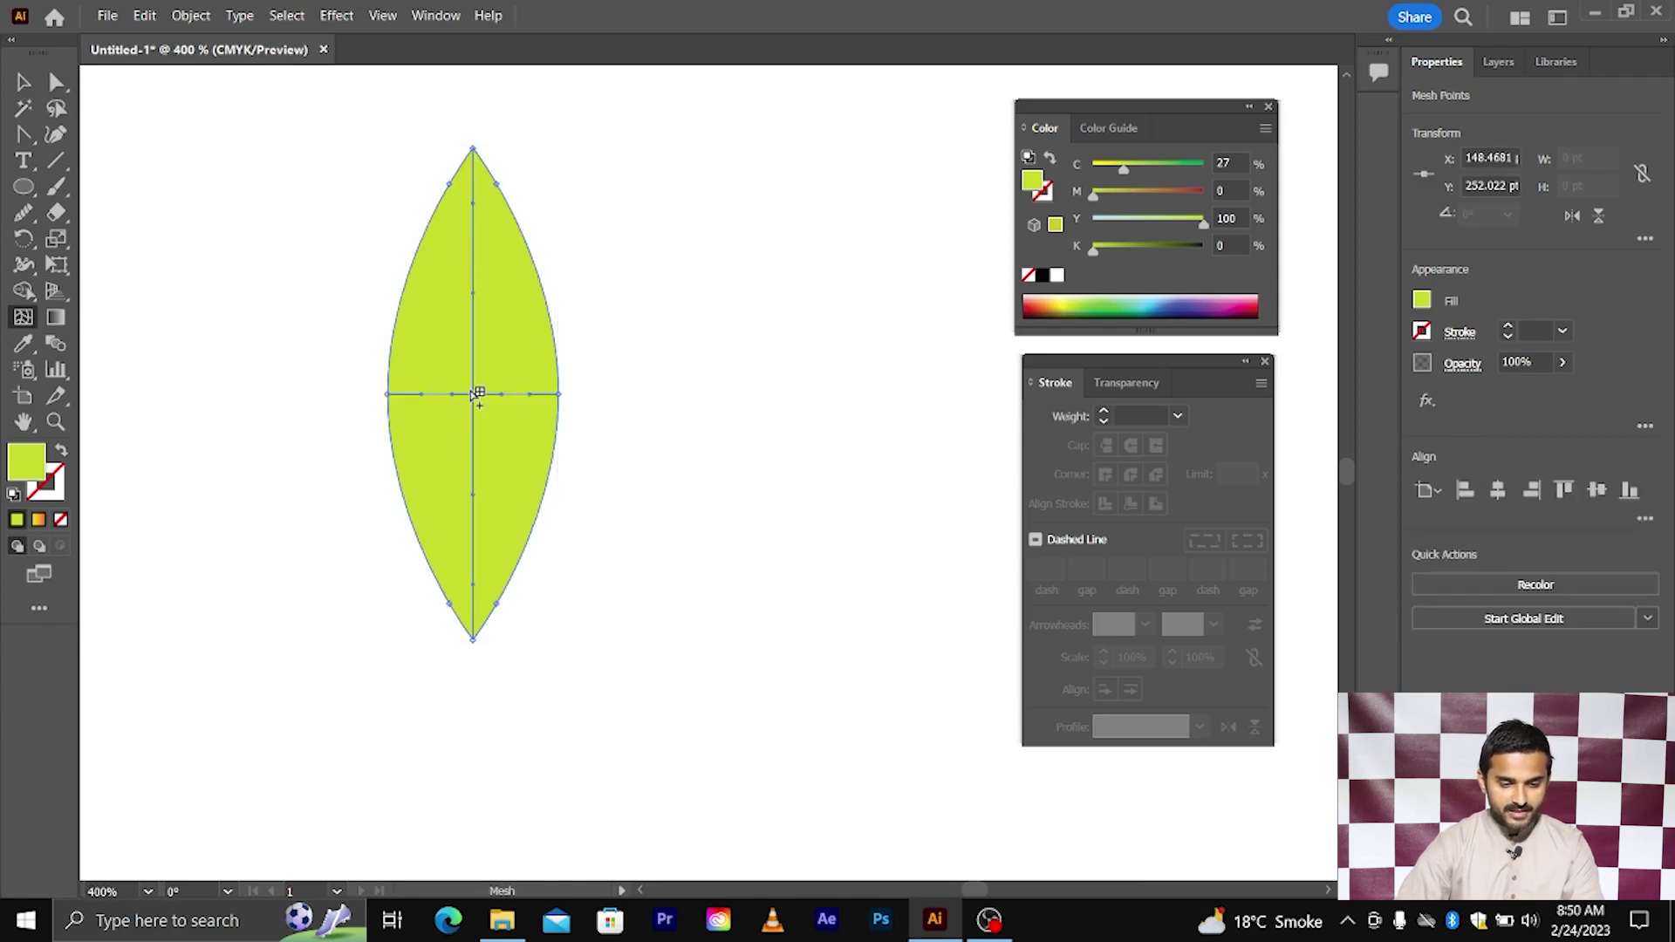
pyautogui.scroll(2, 474, 393)
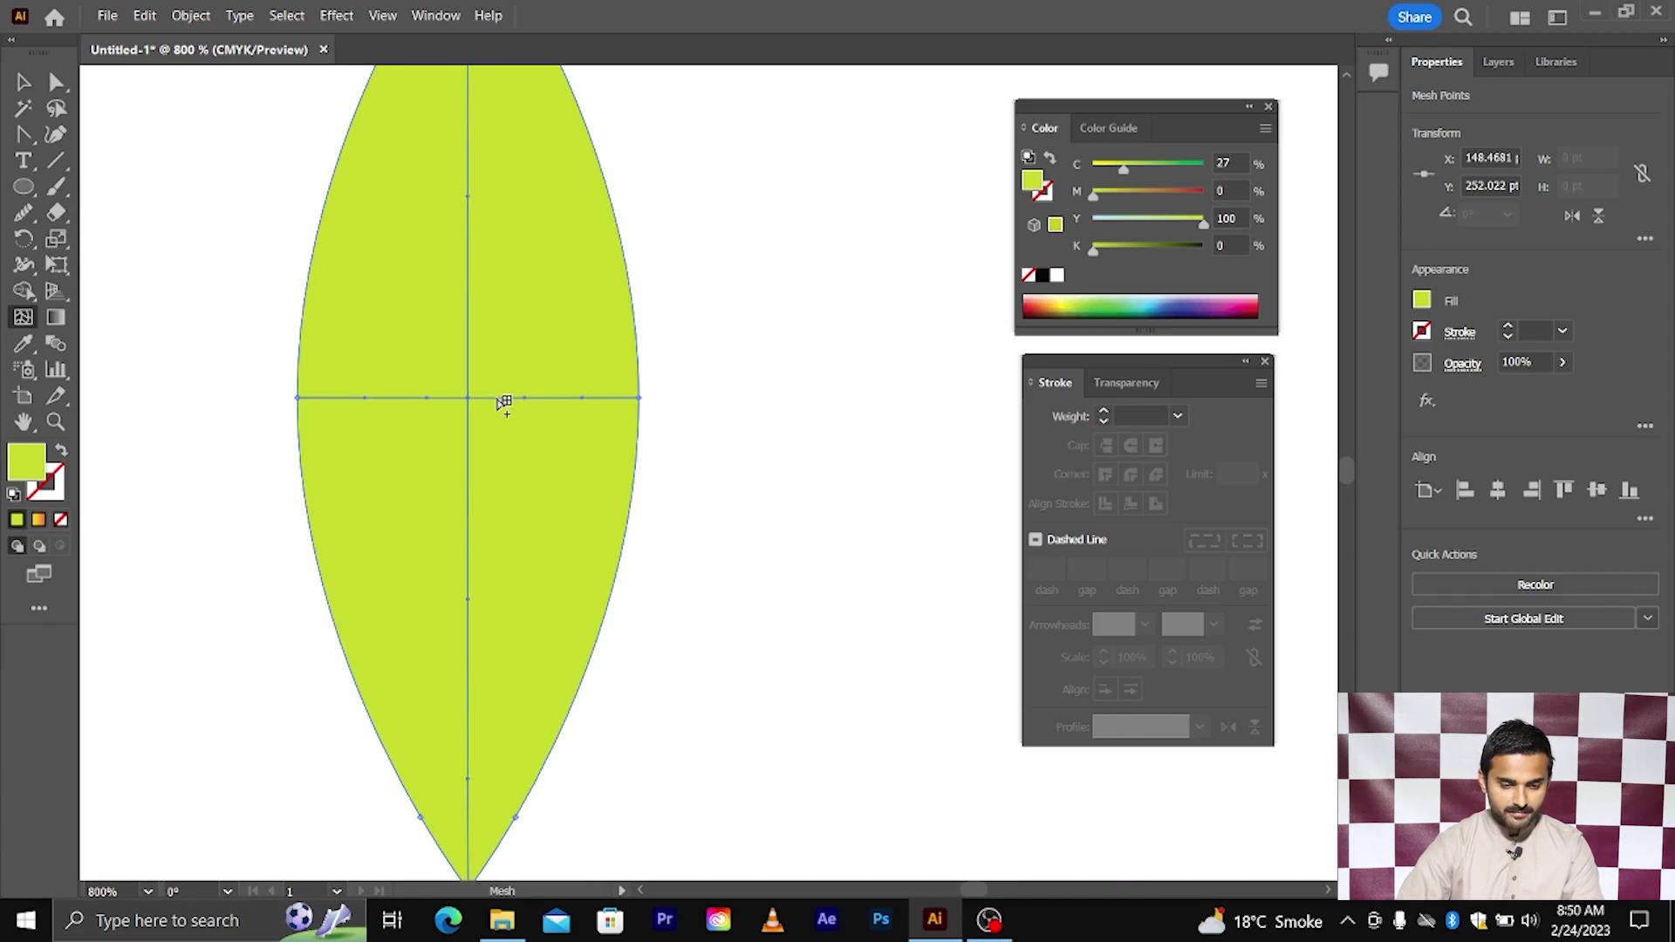
pyautogui.click(499, 397)
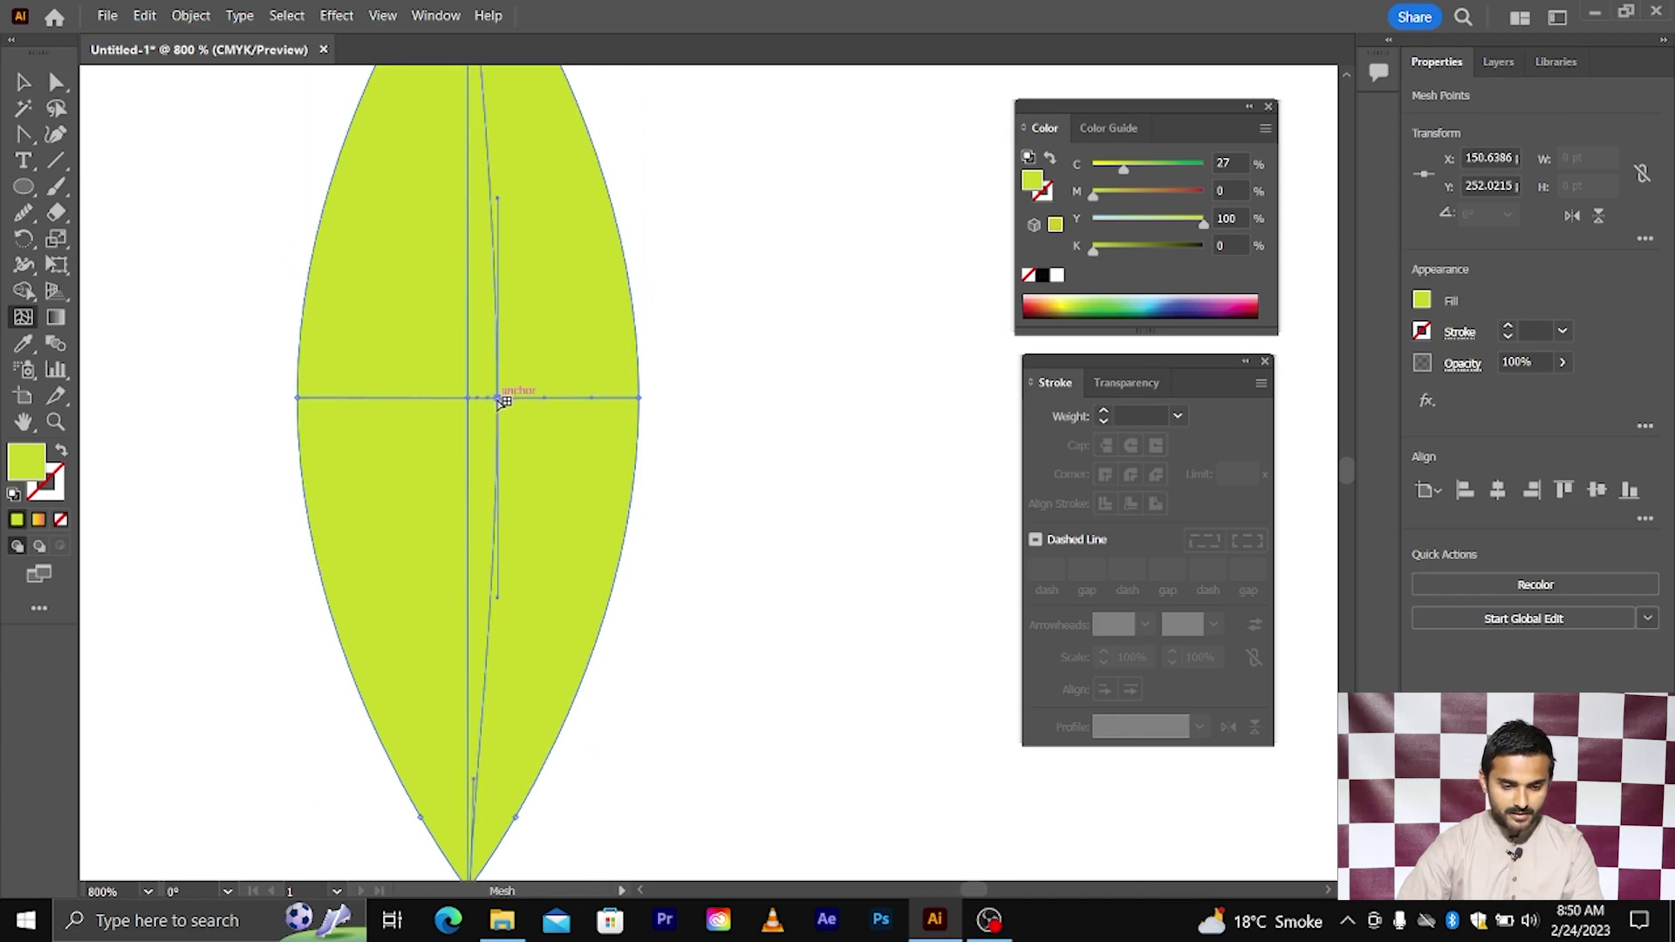
pyautogui.scroll(1, 487, 401)
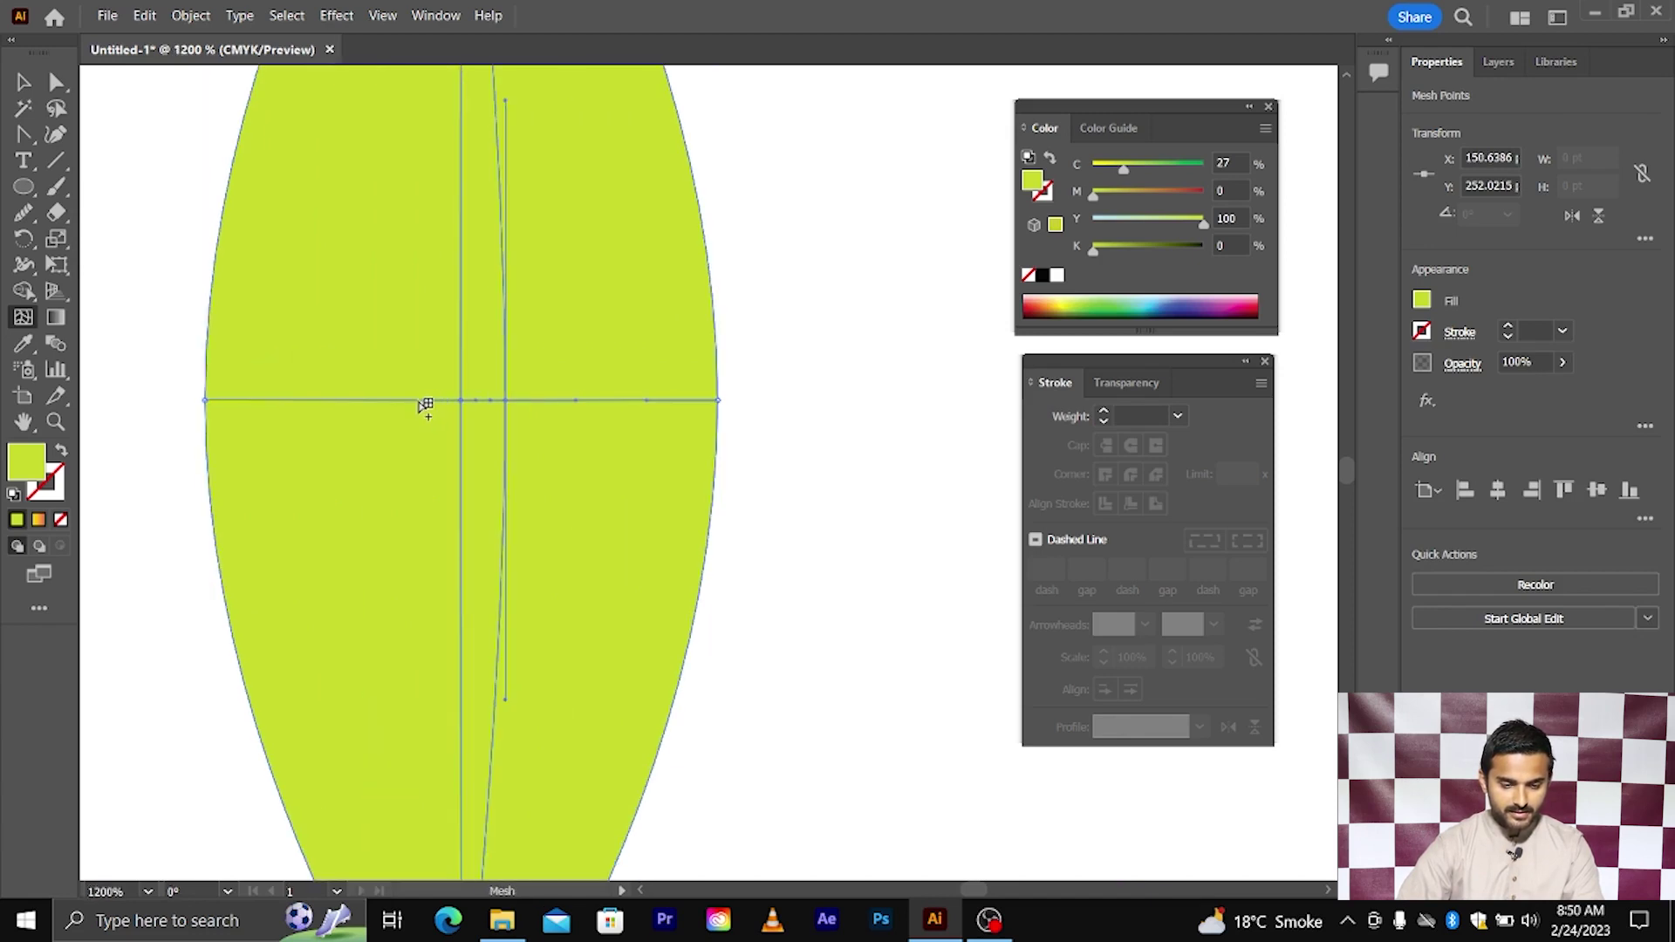
pyautogui.click(419, 400)
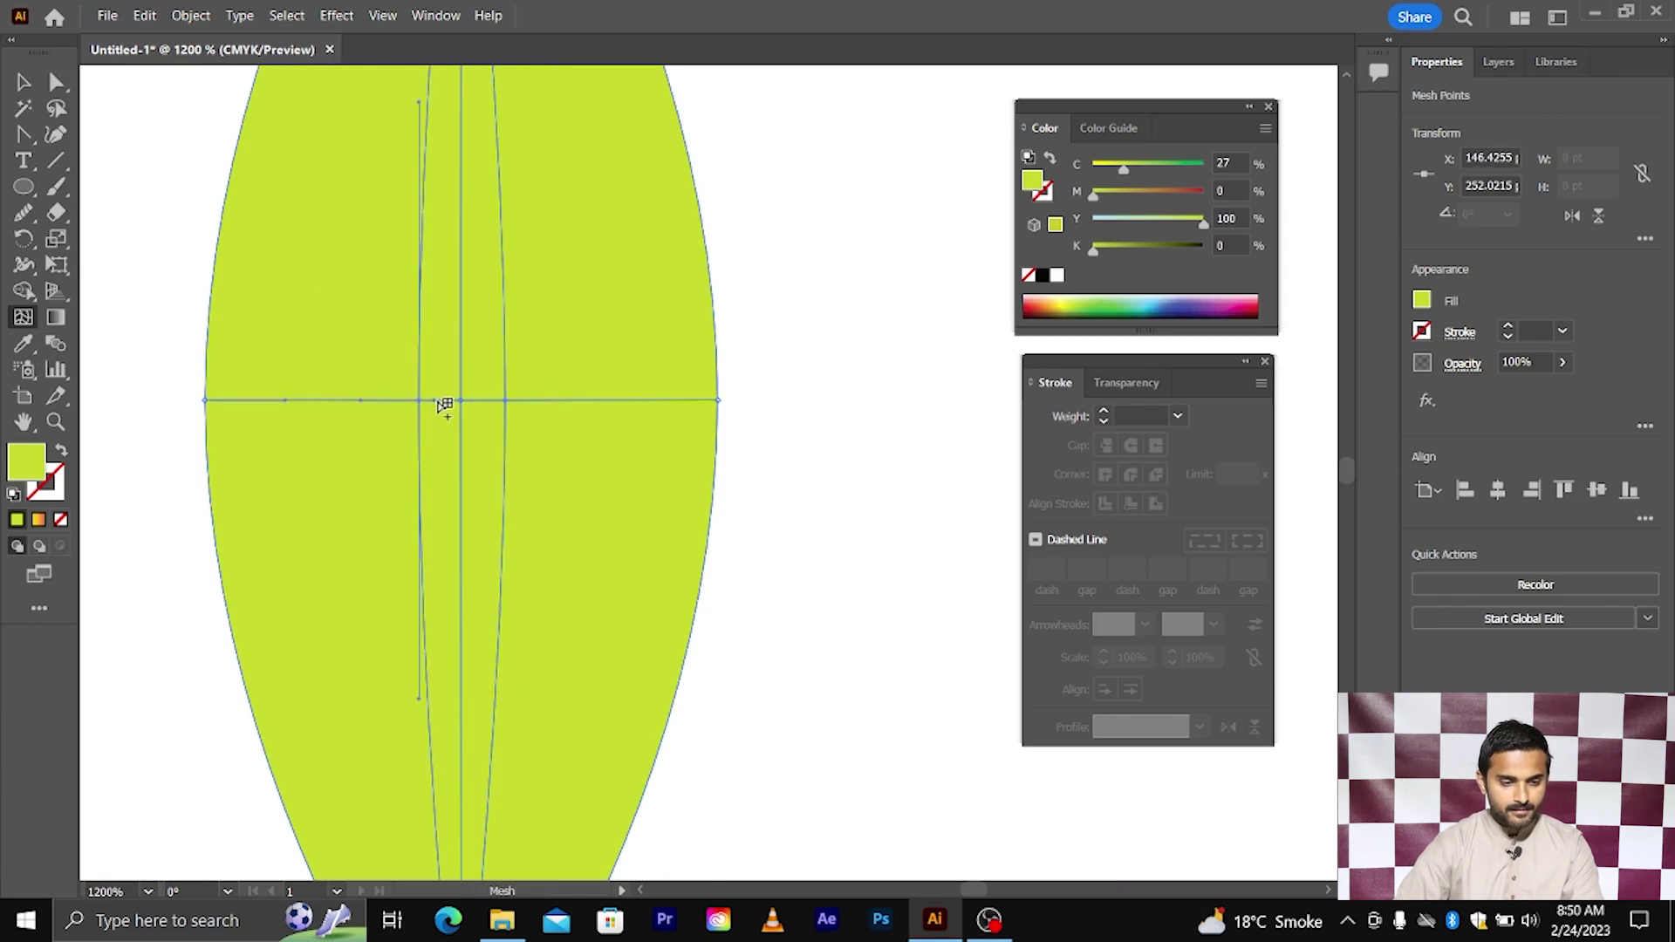
# - Nudge the leaf's centre mesh point slightly with Direct Selection
pyautogui.click(52, 82)
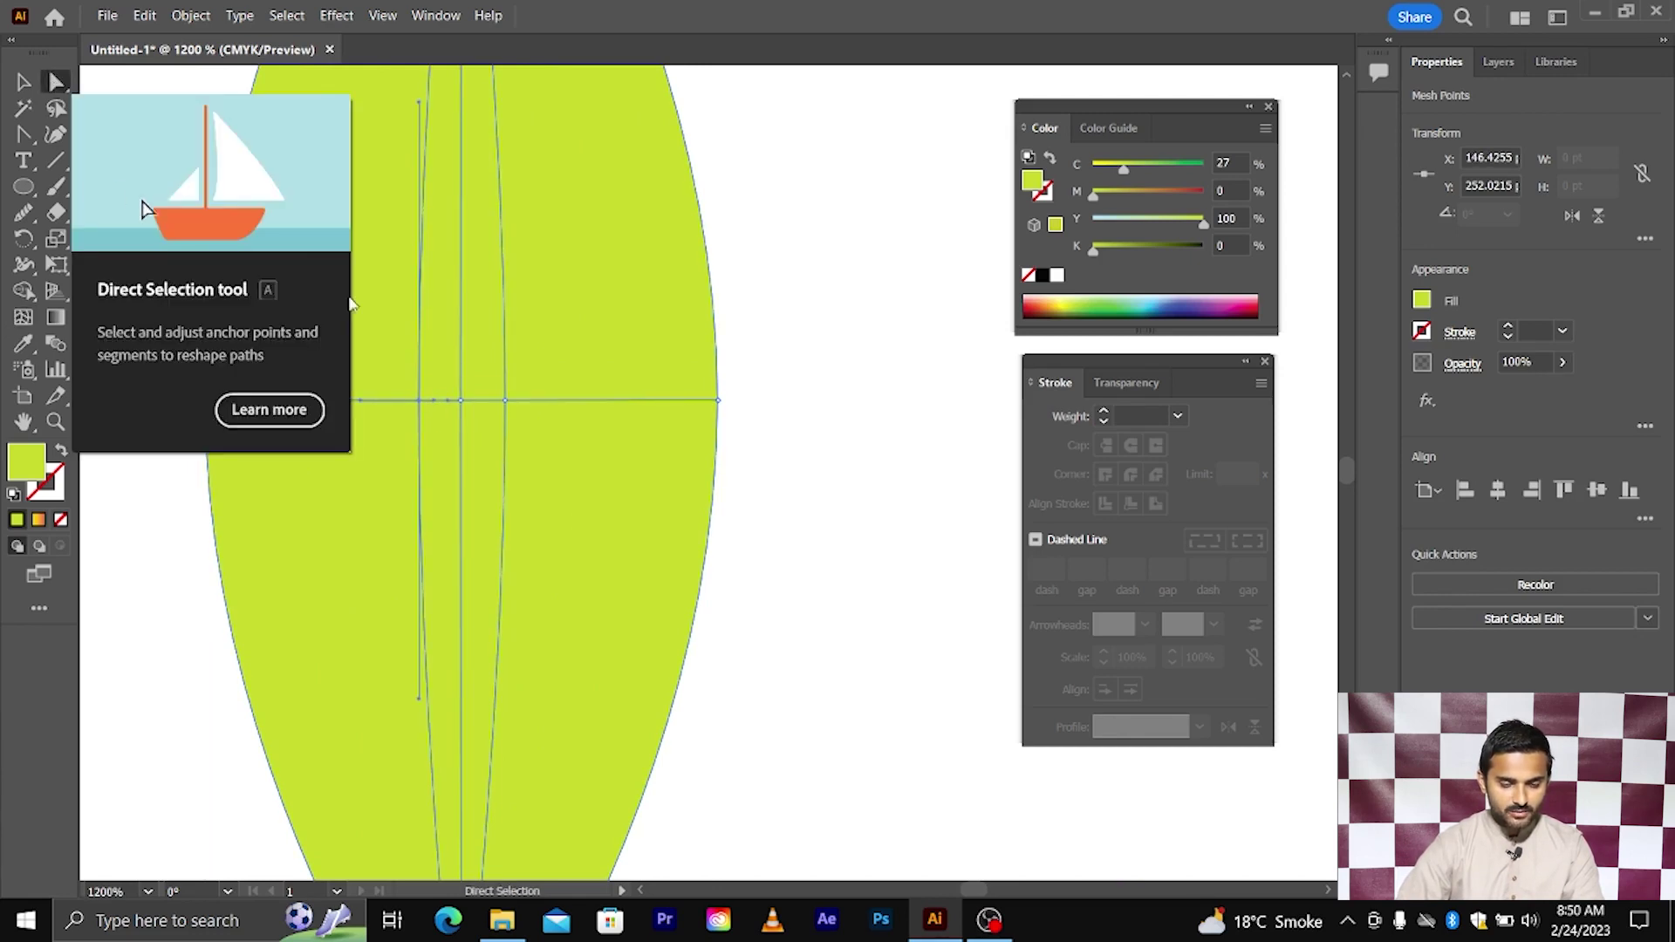
pyautogui.scroll(-2, 463, 366)
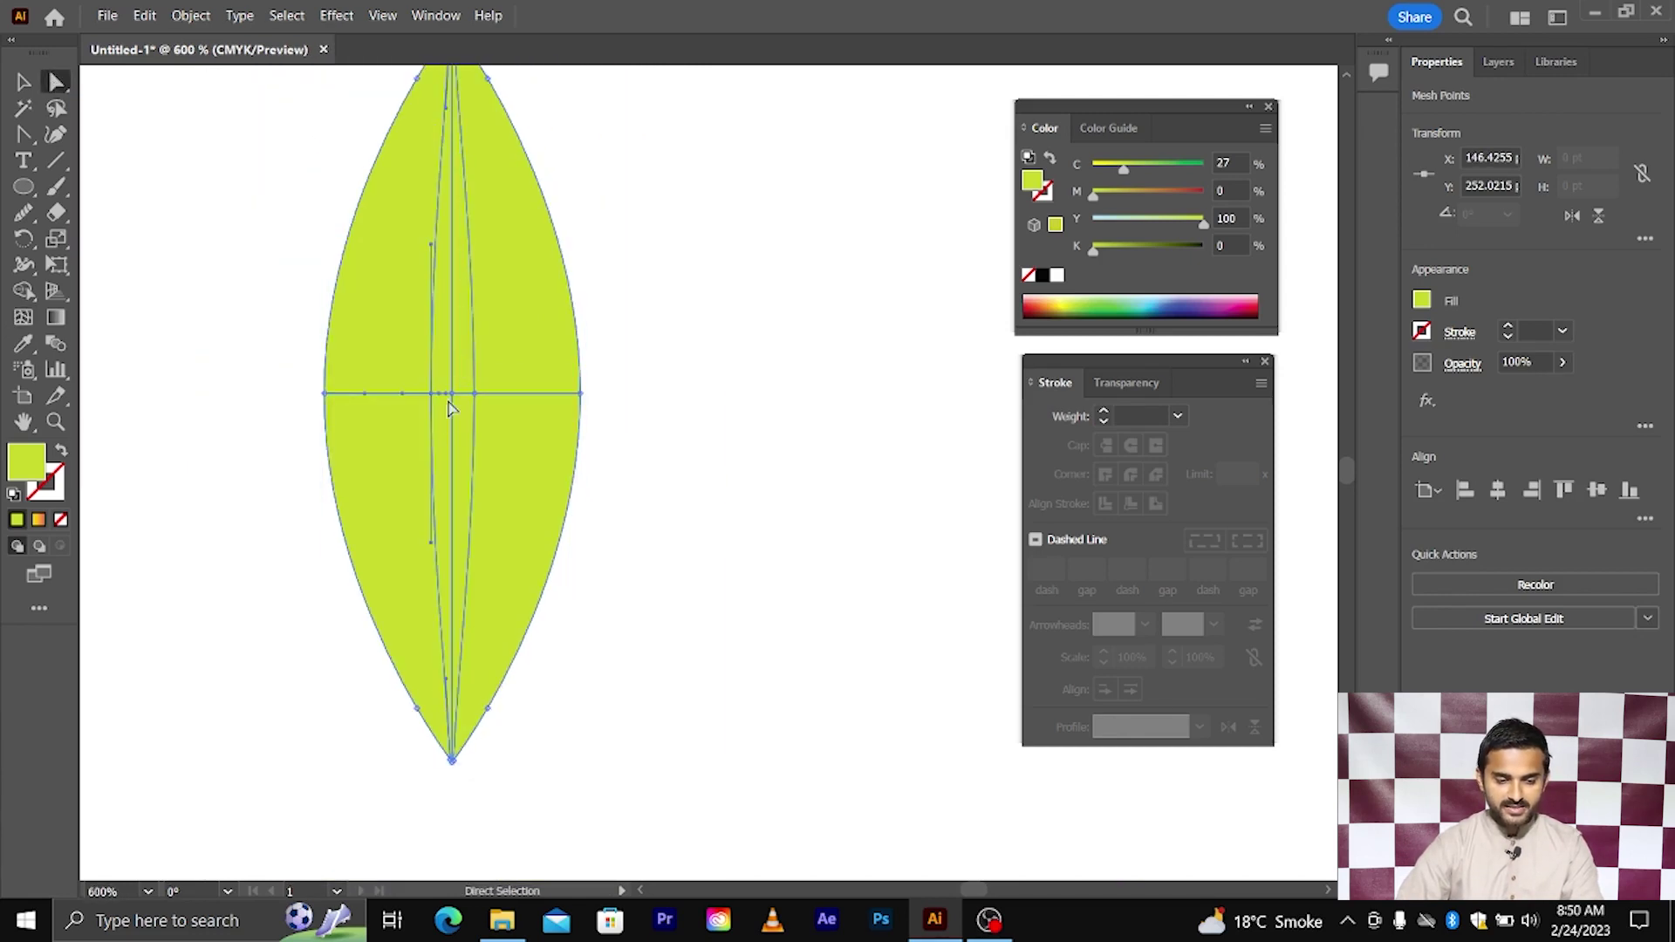
pyautogui.moveTo(451, 403); pyautogui.dragTo(453, 402)
pyautogui.scroll(1, 453, 397)
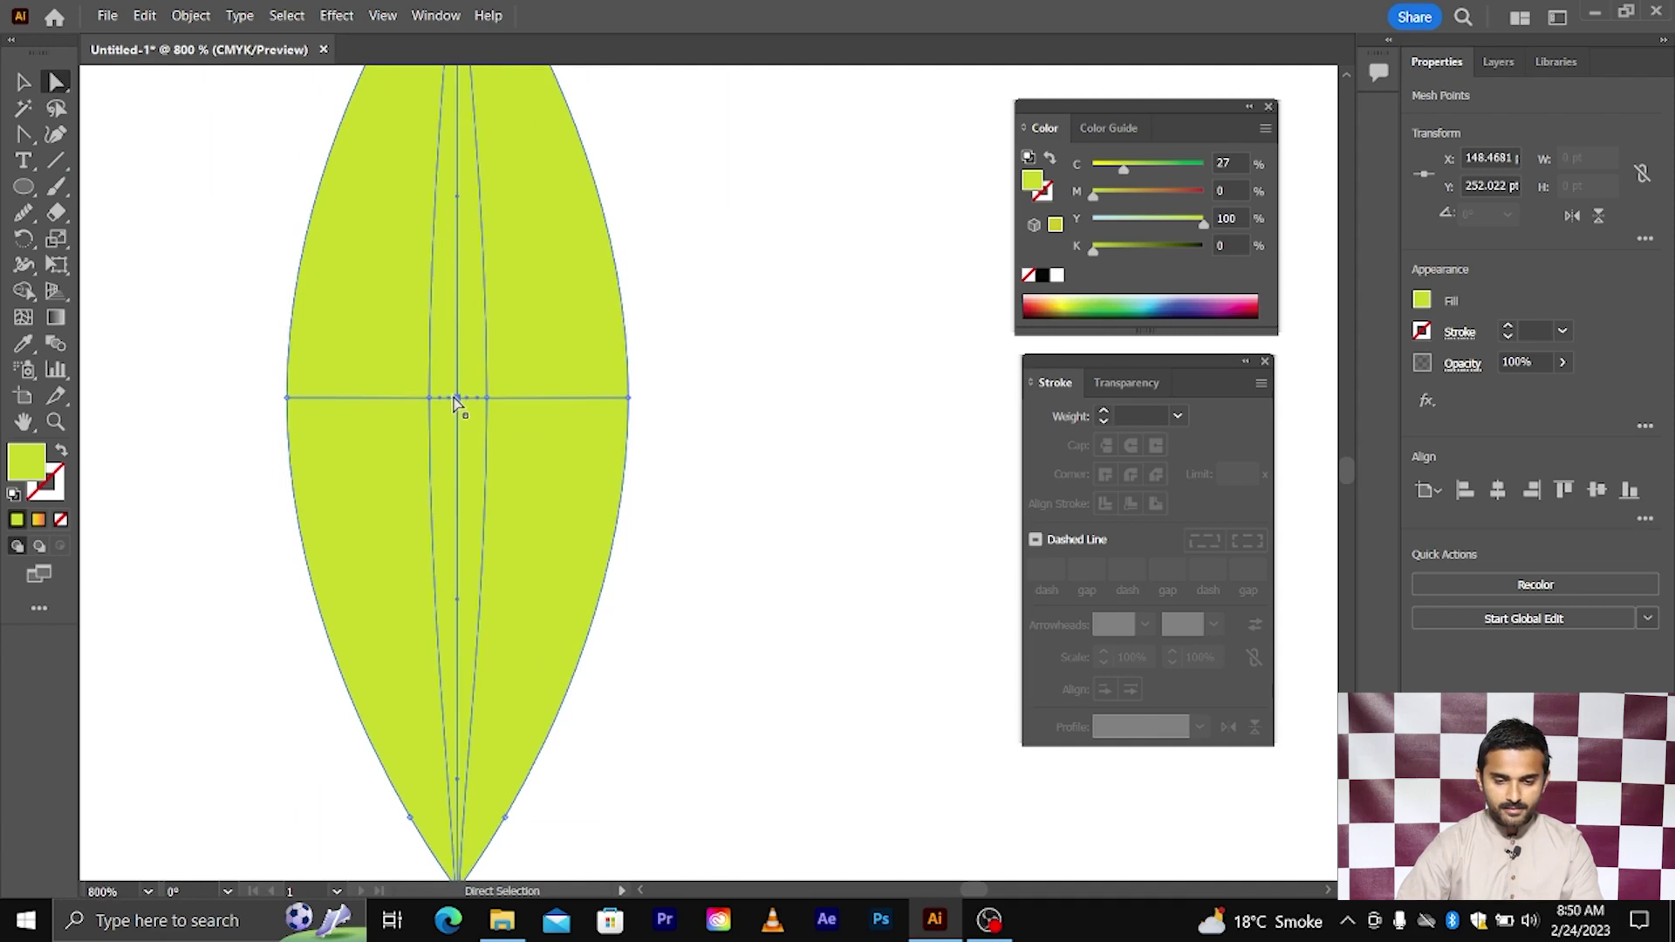
# - Slide the centre mesh point's cyan to about 0, turning the leaf's central line bright yellow
pyautogui.moveTo(1117, 169); pyautogui.dragTo(1120, 170)
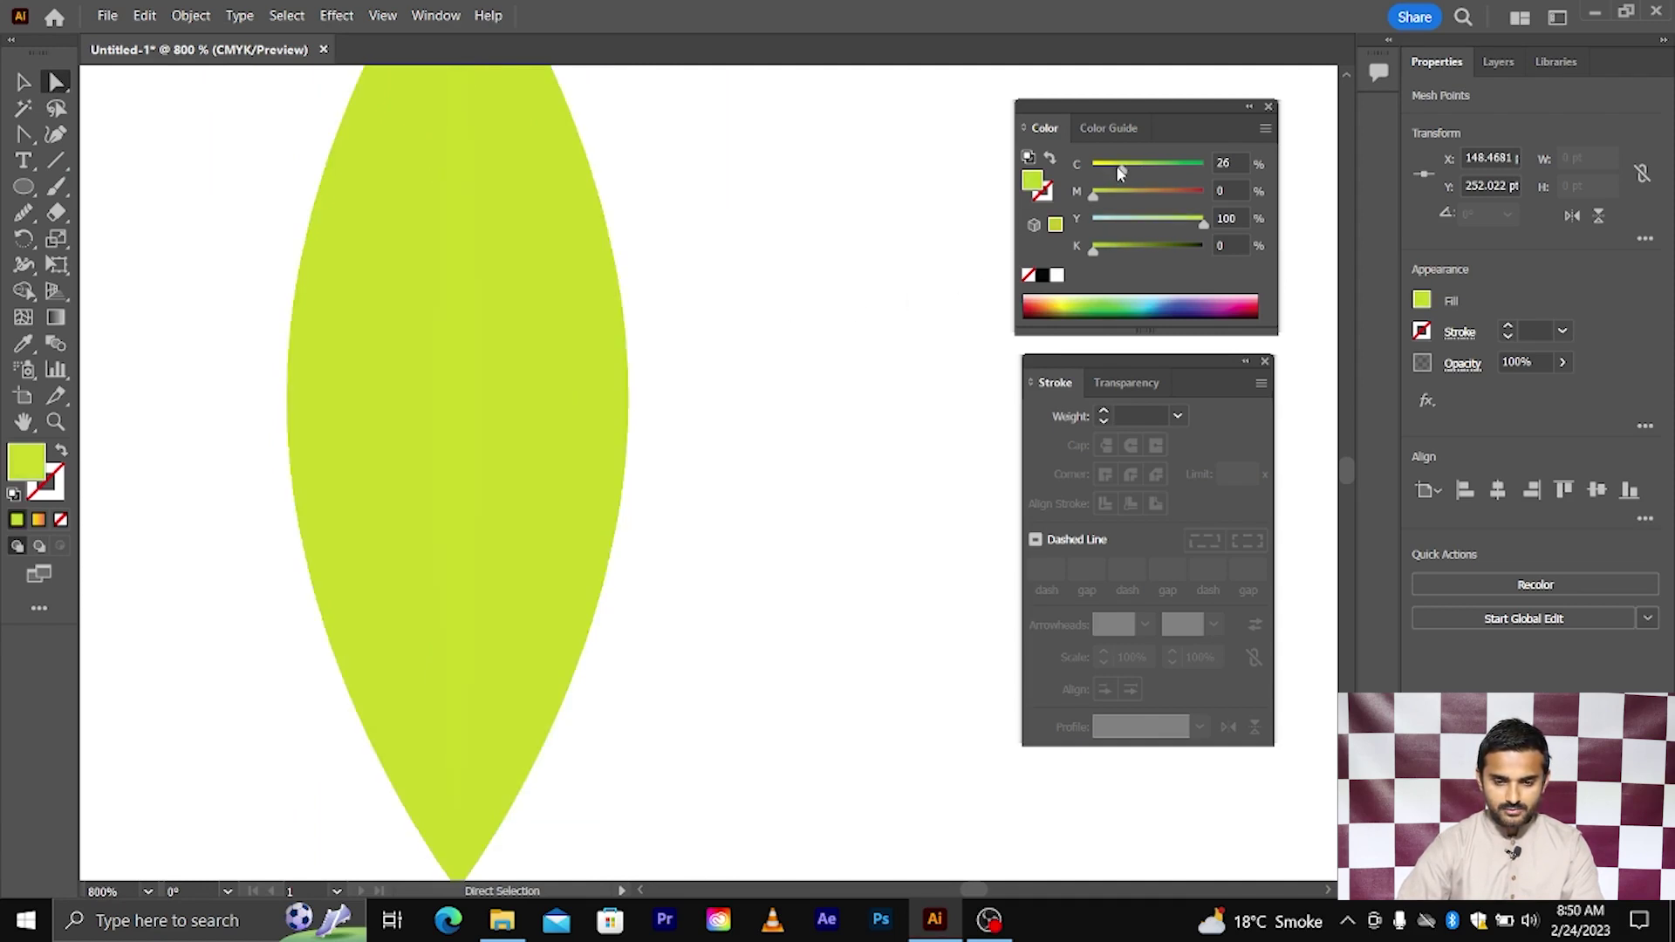
pyautogui.moveTo(1117, 166); pyautogui.dragTo(1086, 165)
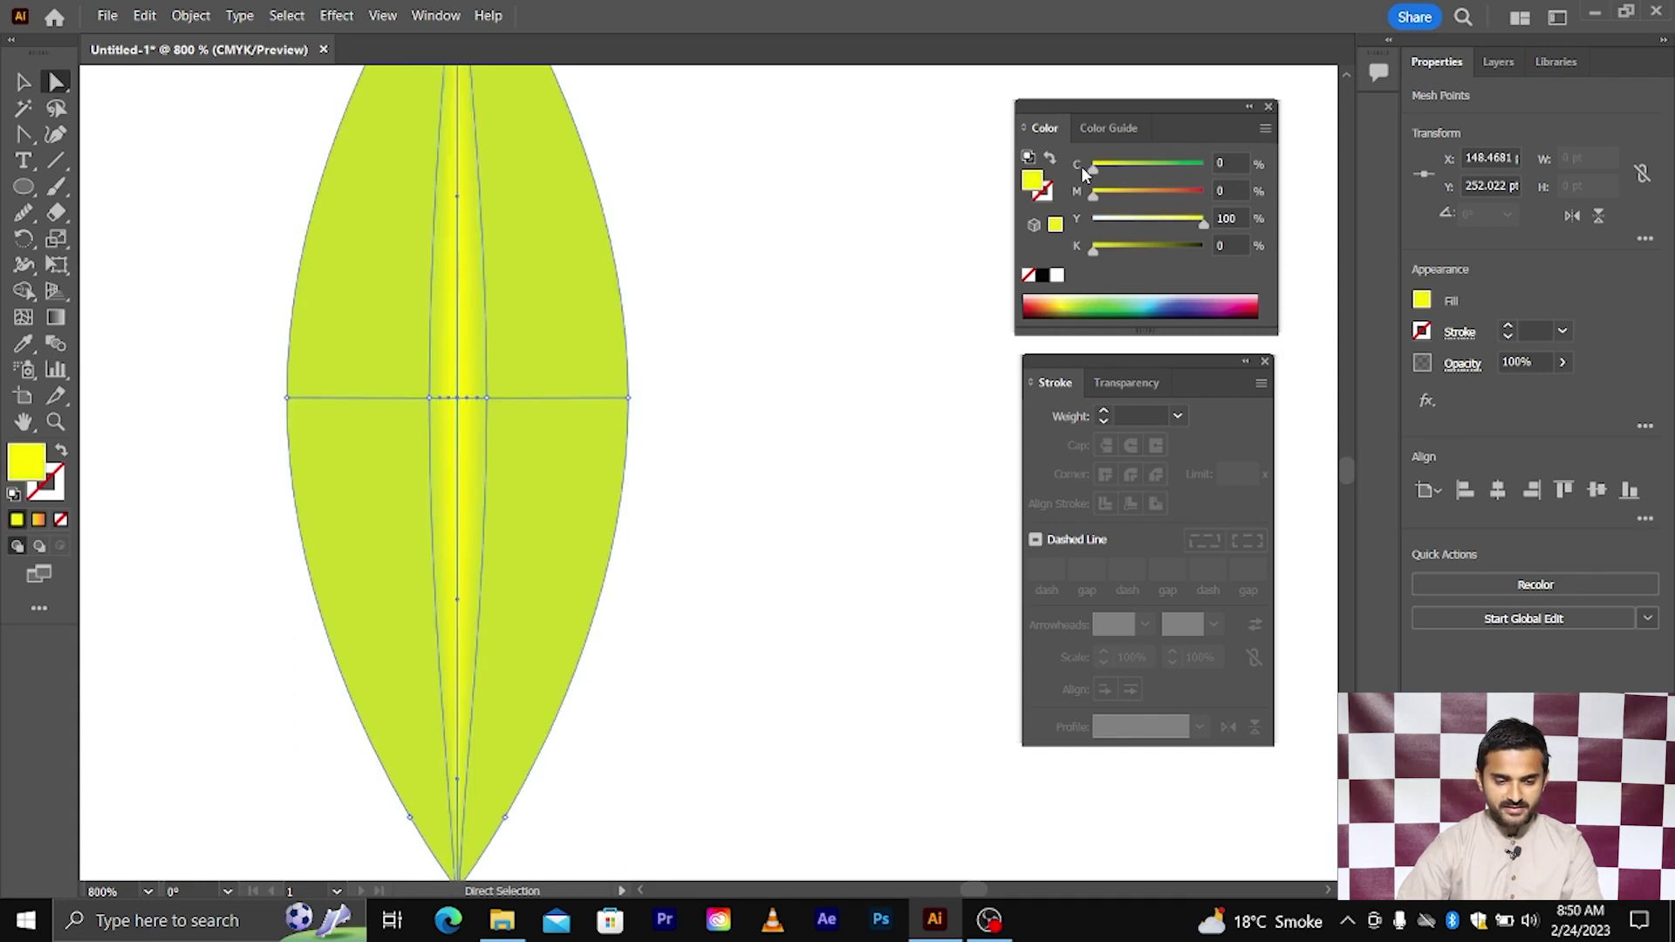
pyautogui.click(834, 337)
pyautogui.scroll(-2, 699, 433)
pyautogui.scroll(1, 697, 433)
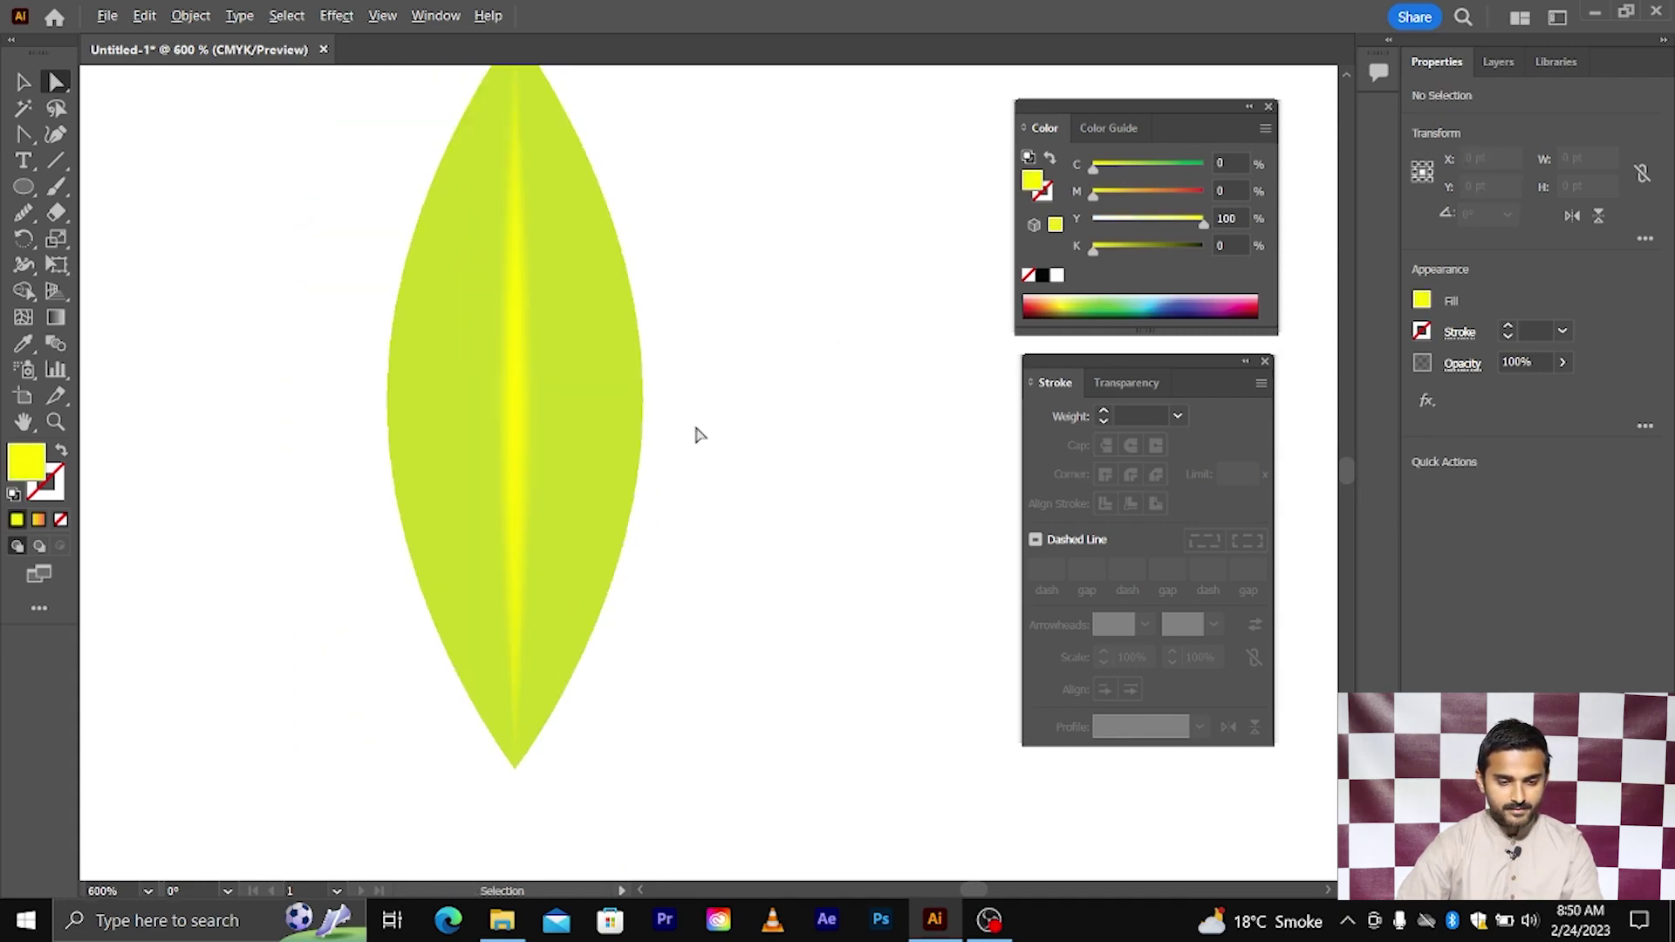
pyautogui.click(621, 412)
pyautogui.scroll(1, 637, 449)
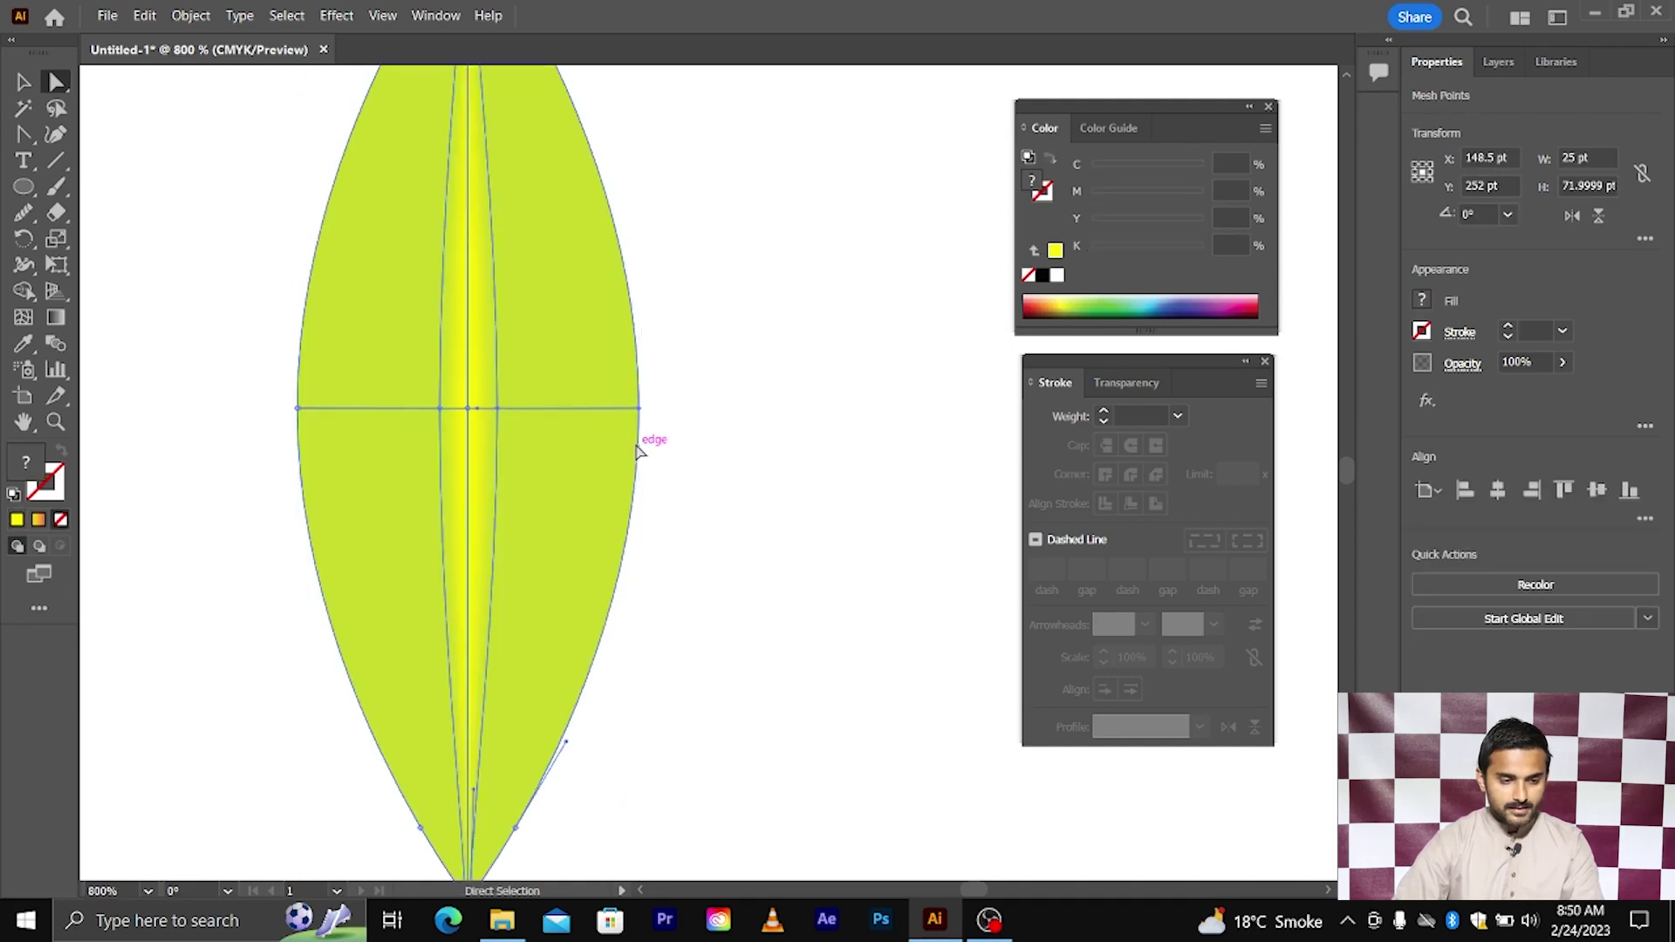
pyautogui.click(131, 172)
pyautogui.click(24, 317)
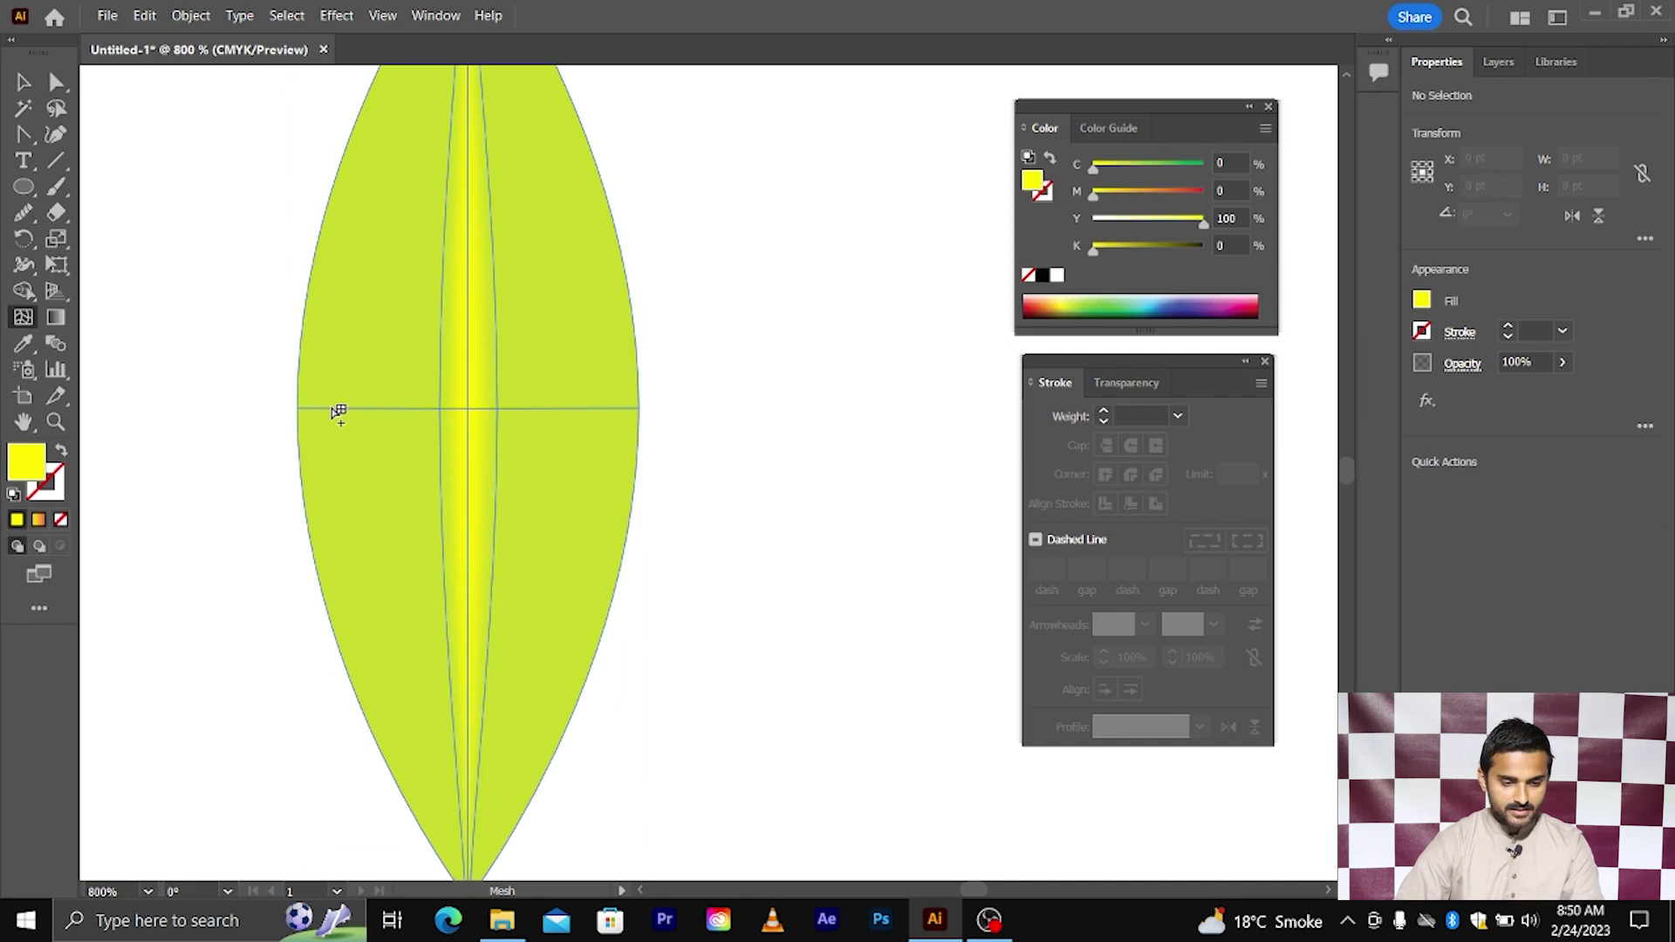
# - Add vertical mesh lines on the leaf's horizontal line, left and right of centre
pyautogui.click(332, 408)
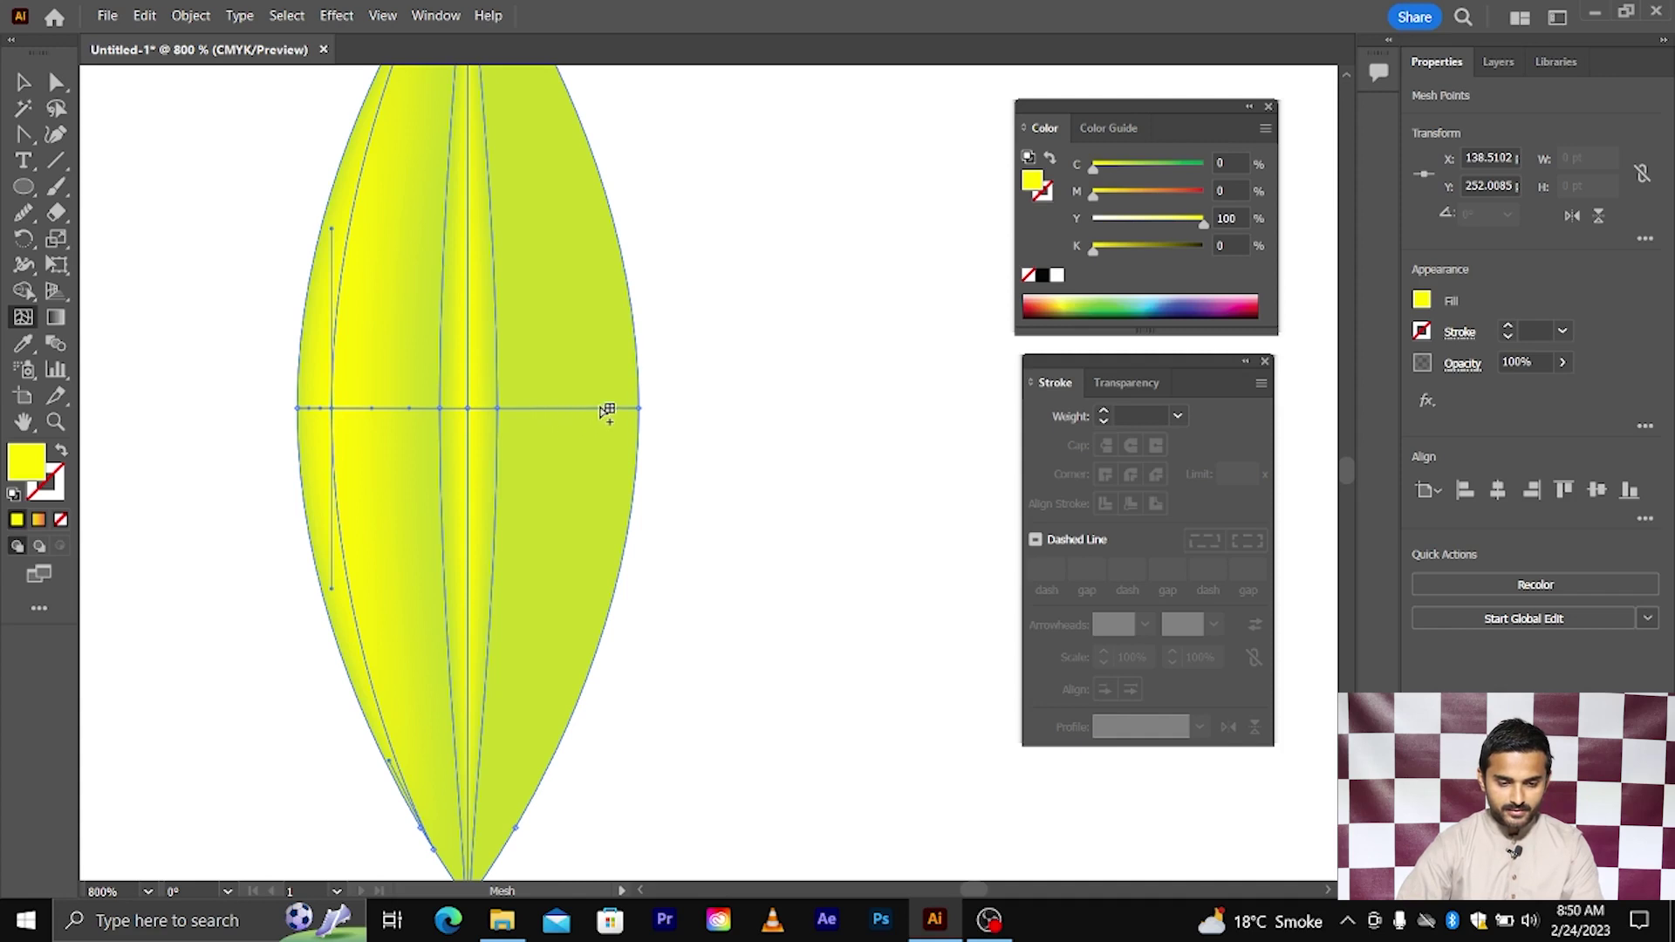
pyautogui.click(601, 407)
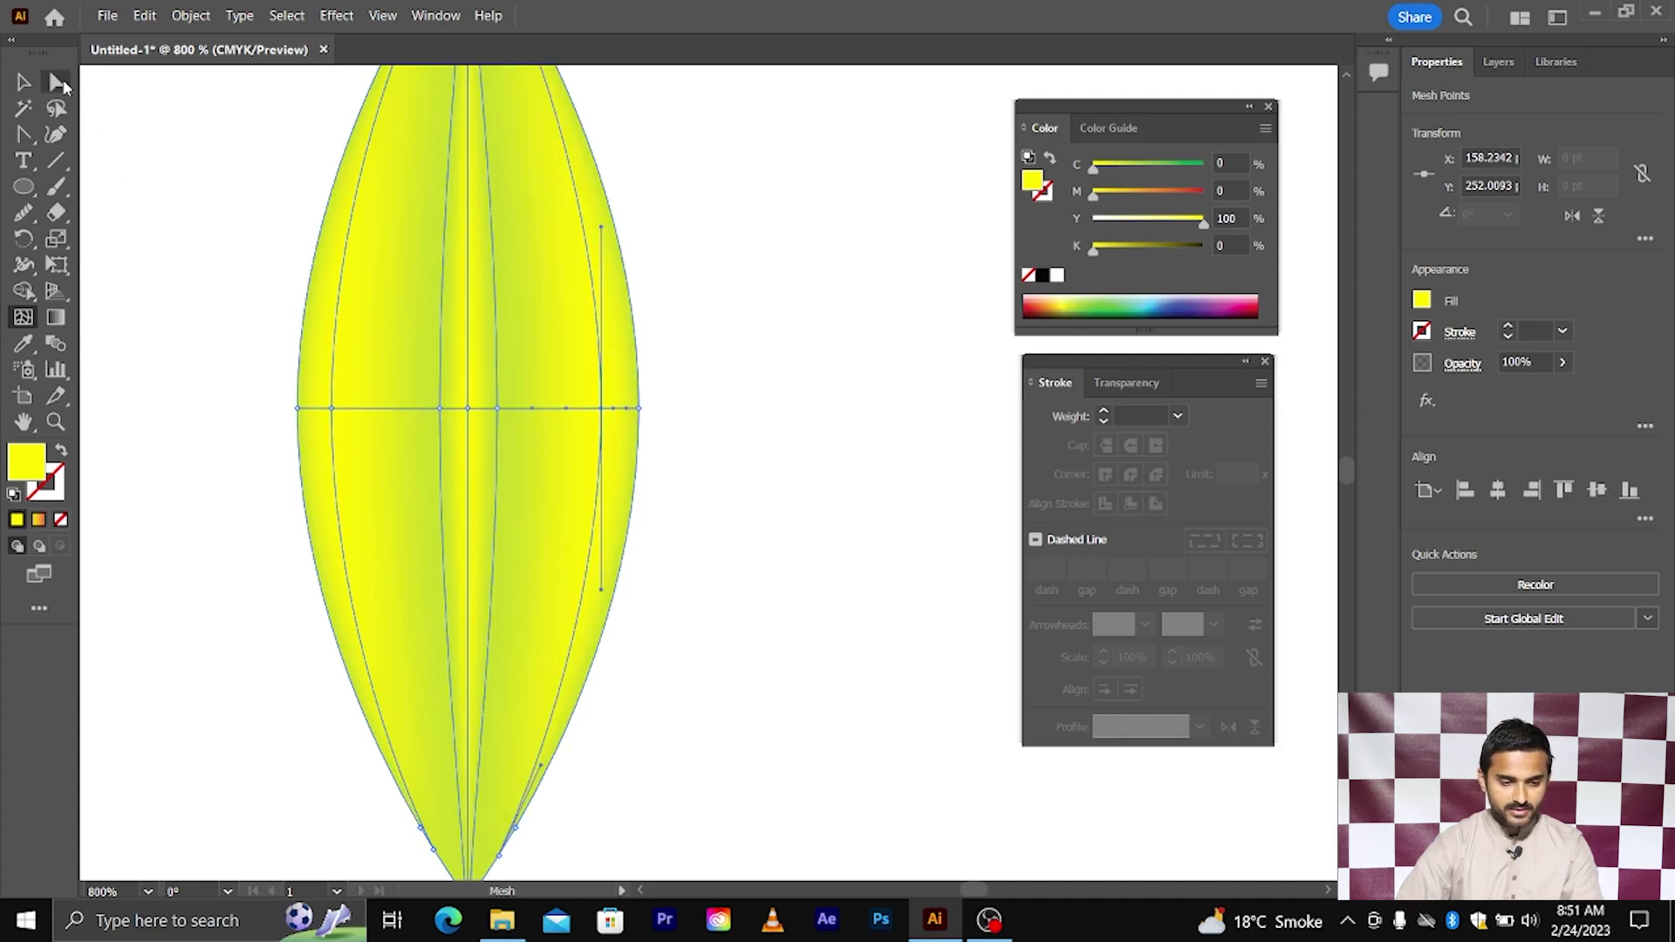
# - Apply a green swatch to a marquee-selected row of the leaf's mesh points
pyautogui.click(56, 81)
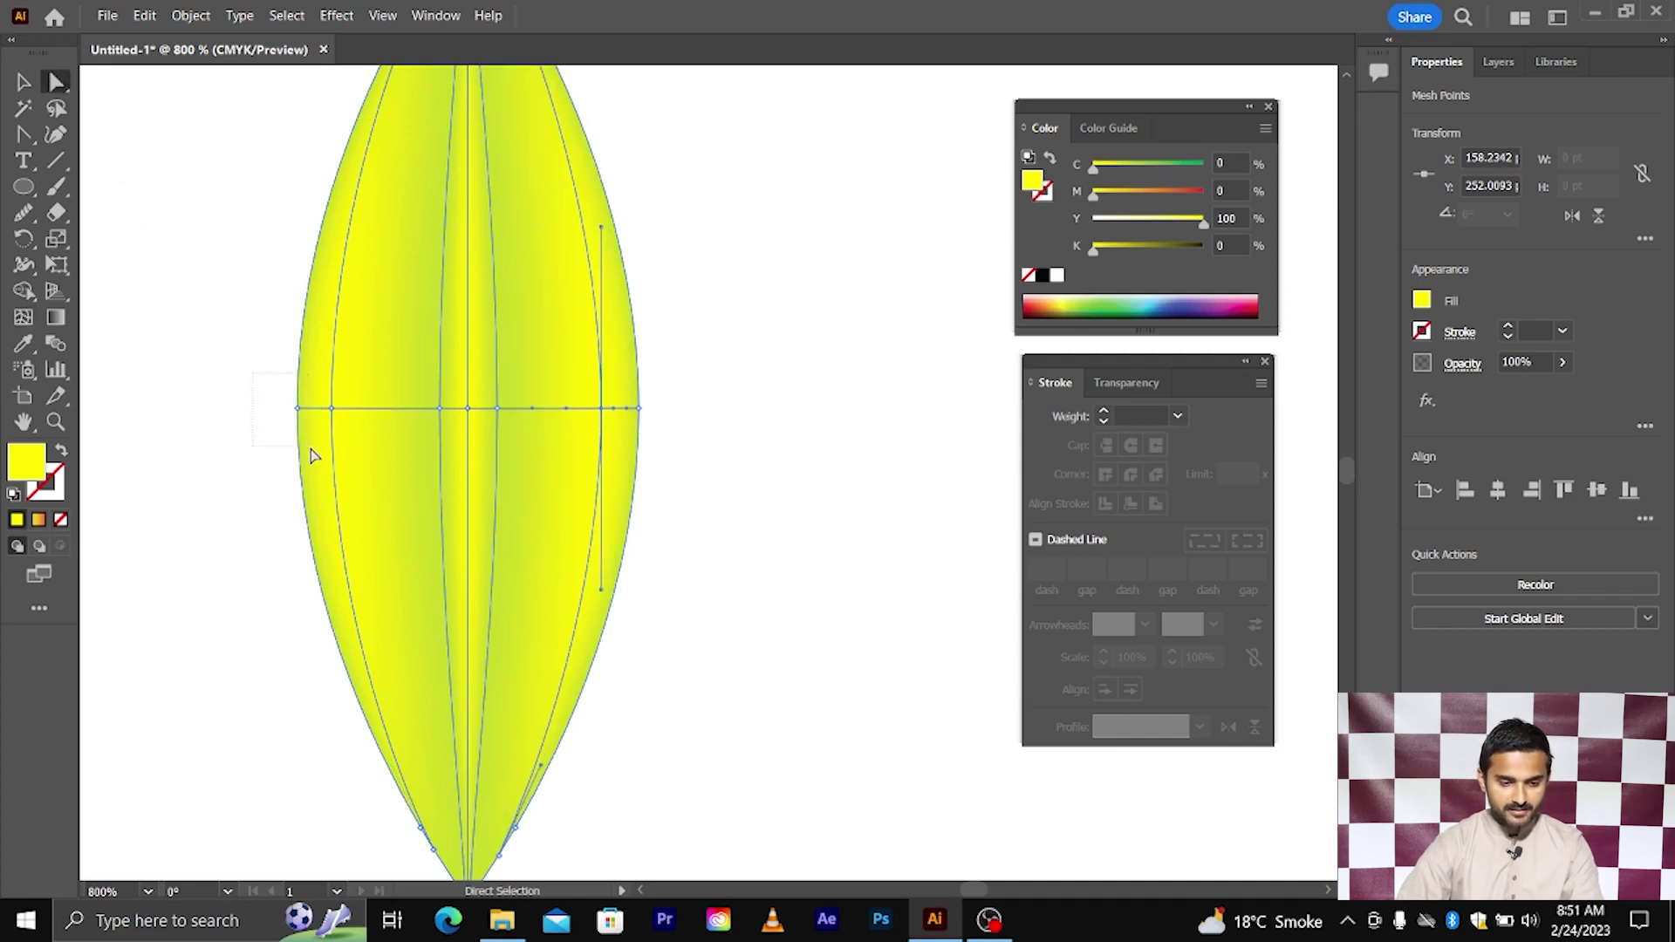
pyautogui.moveTo(311, 455)
pyautogui.mouseDown()
pyautogui.moveTo(667, 414)
pyautogui.moveTo(644, 444)
pyautogui.mouseUp()
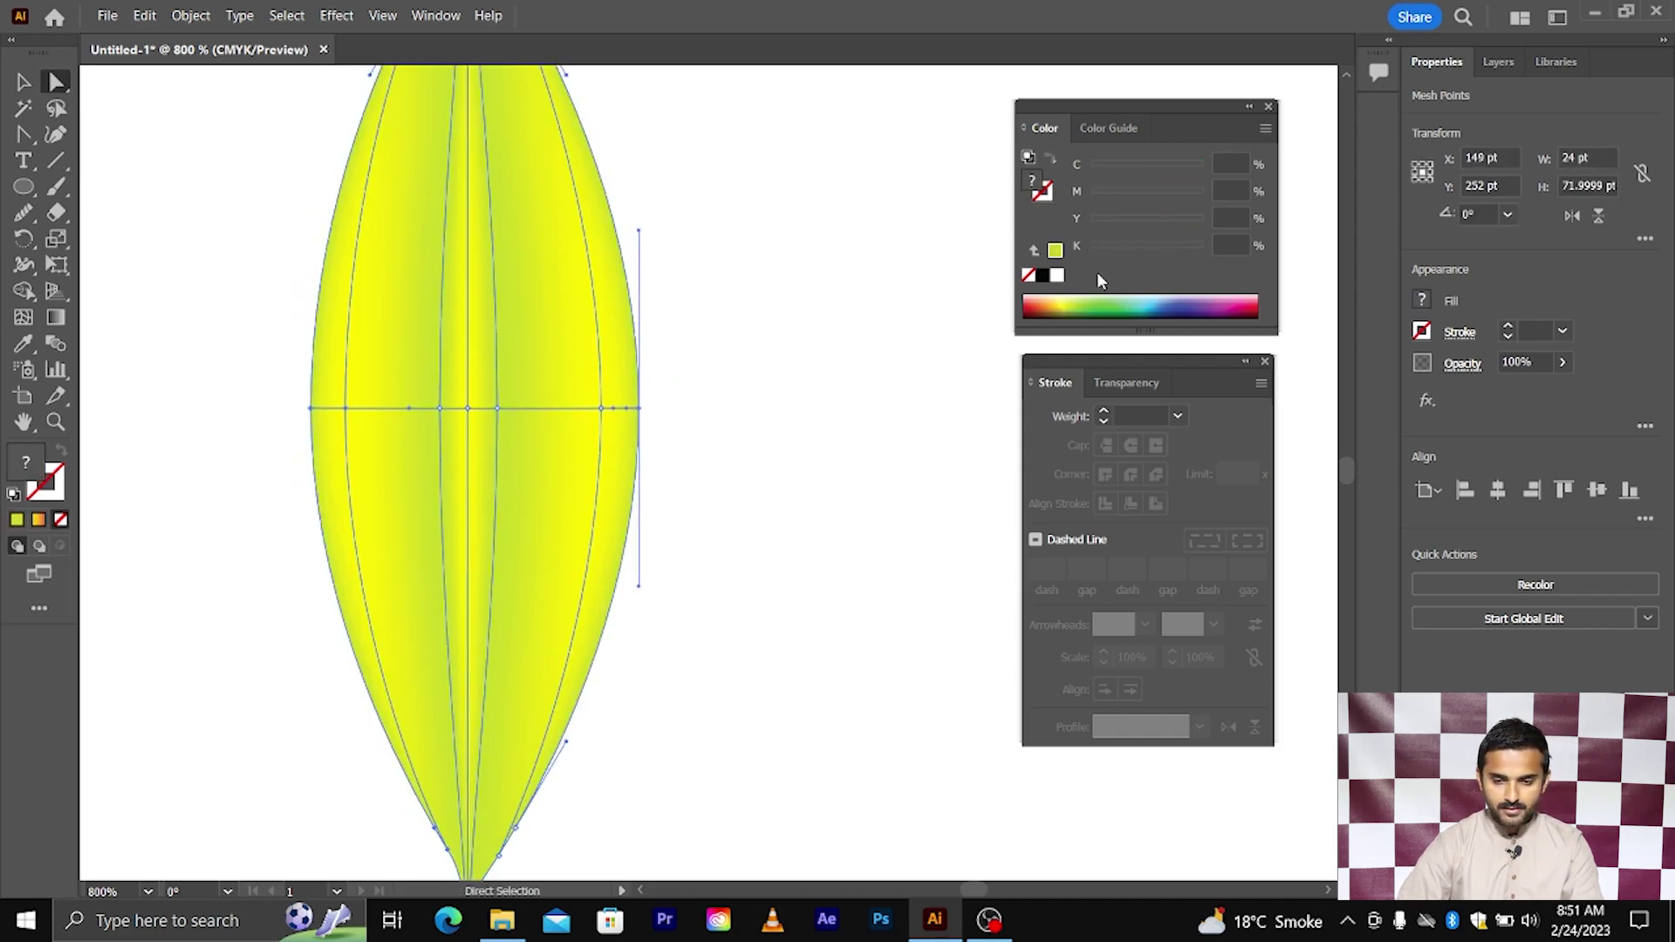
pyautogui.click(1433, 300)
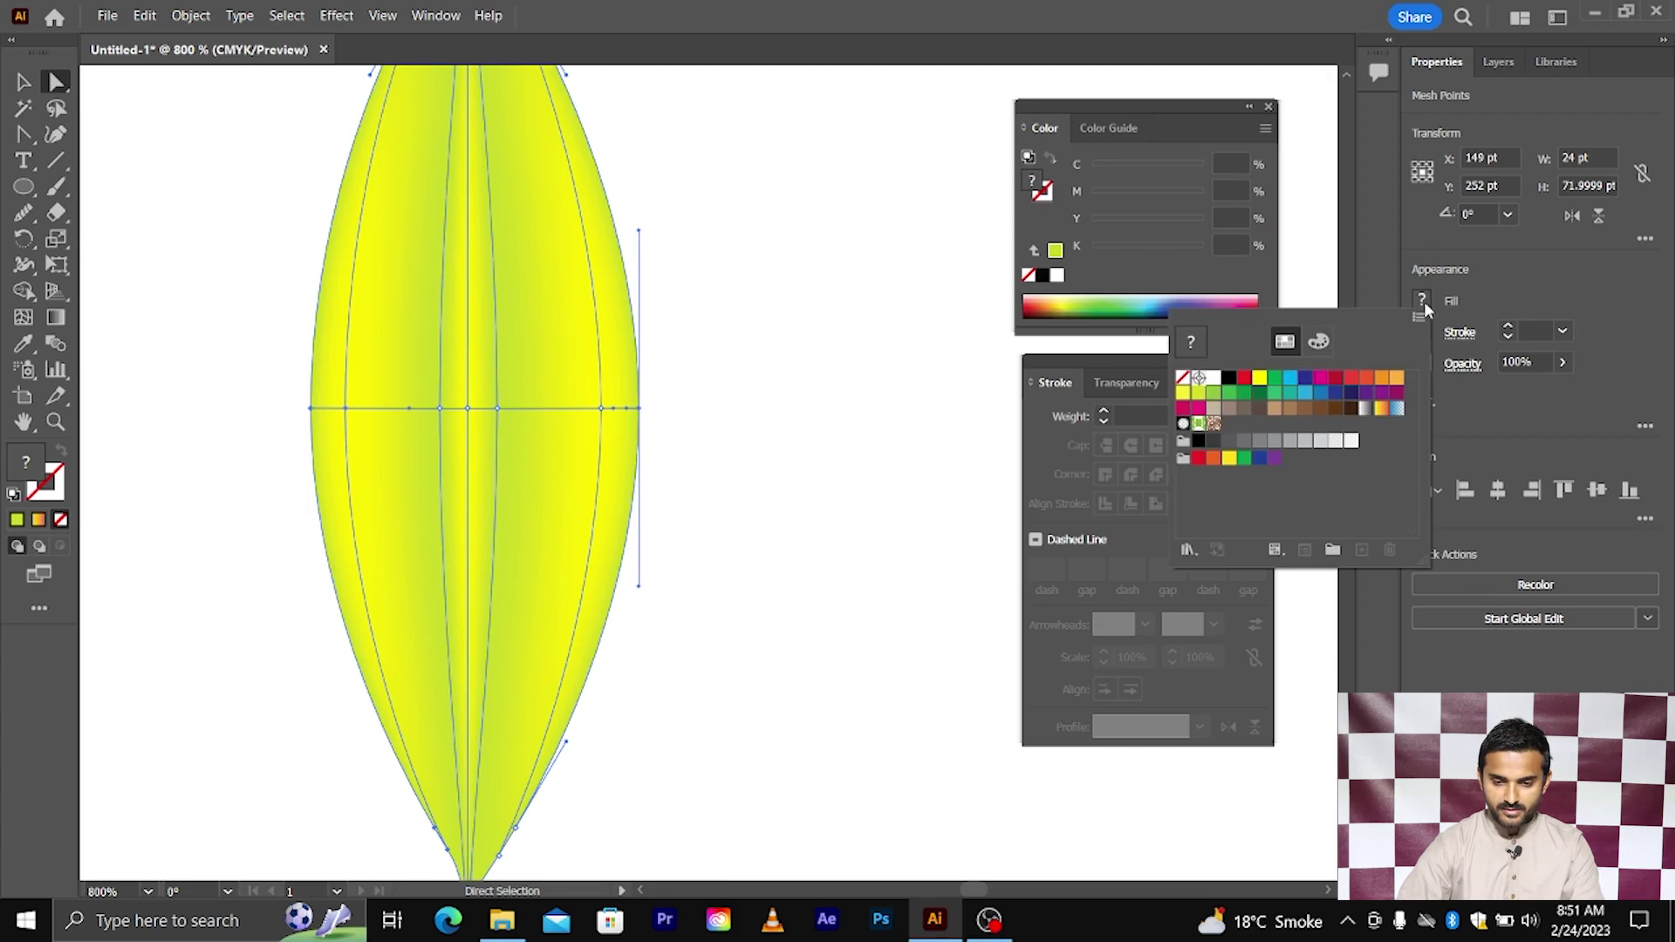
pyautogui.click(1229, 394)
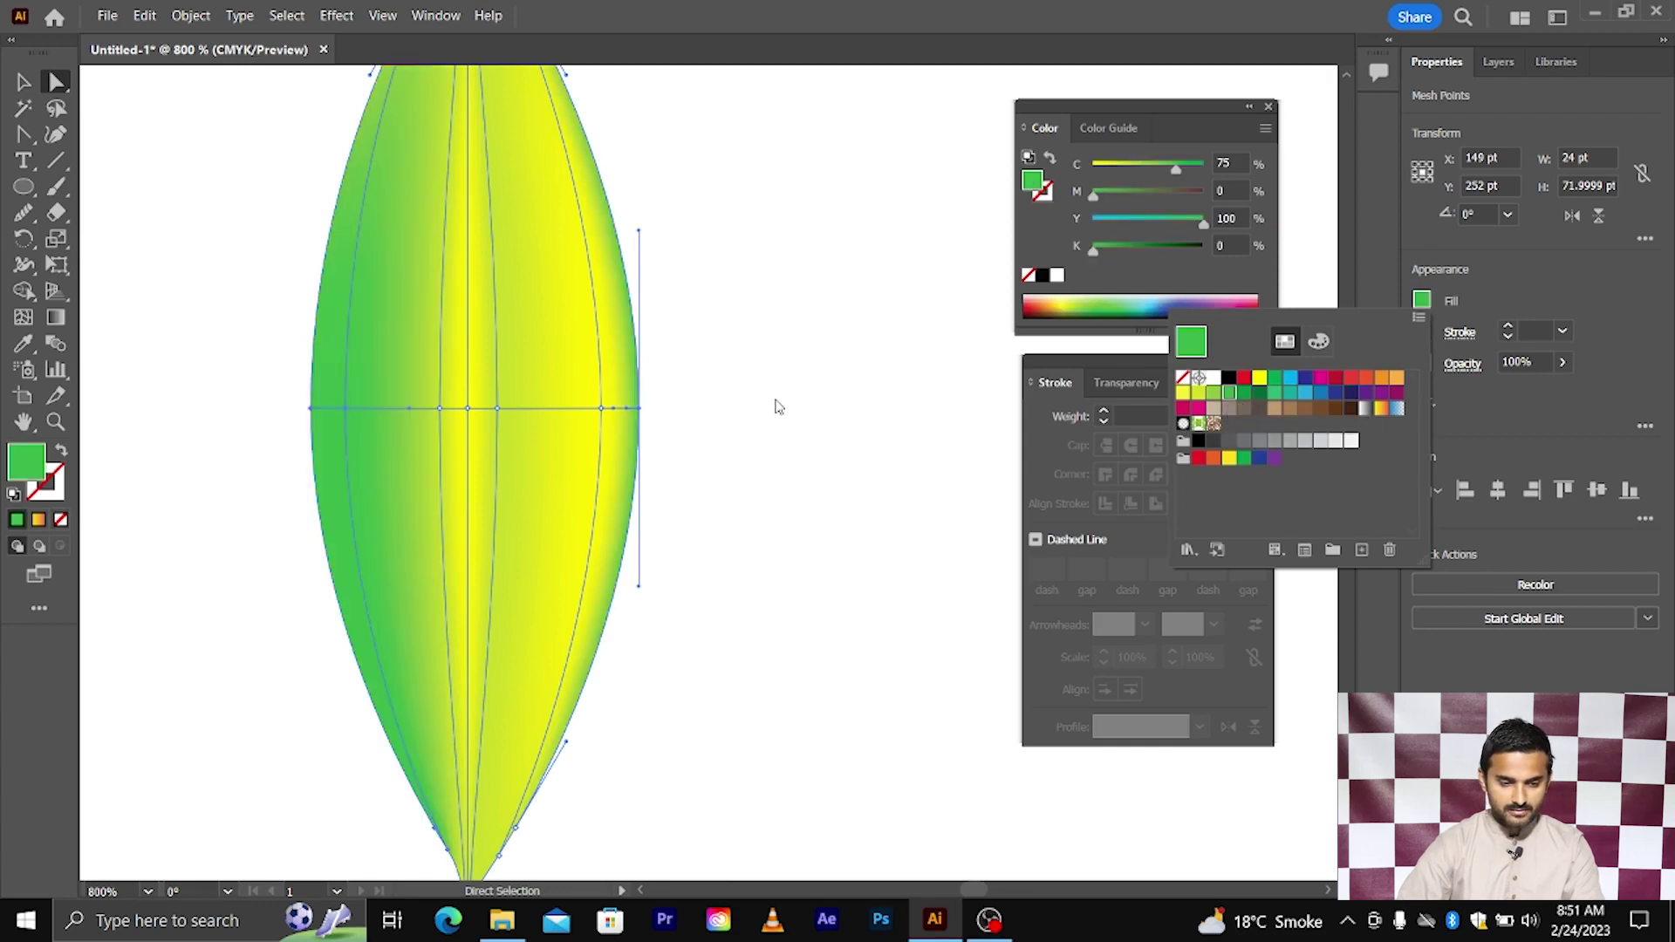
pyautogui.click(736, 414)
pyautogui.click(677, 437)
pyautogui.click(316, 411)
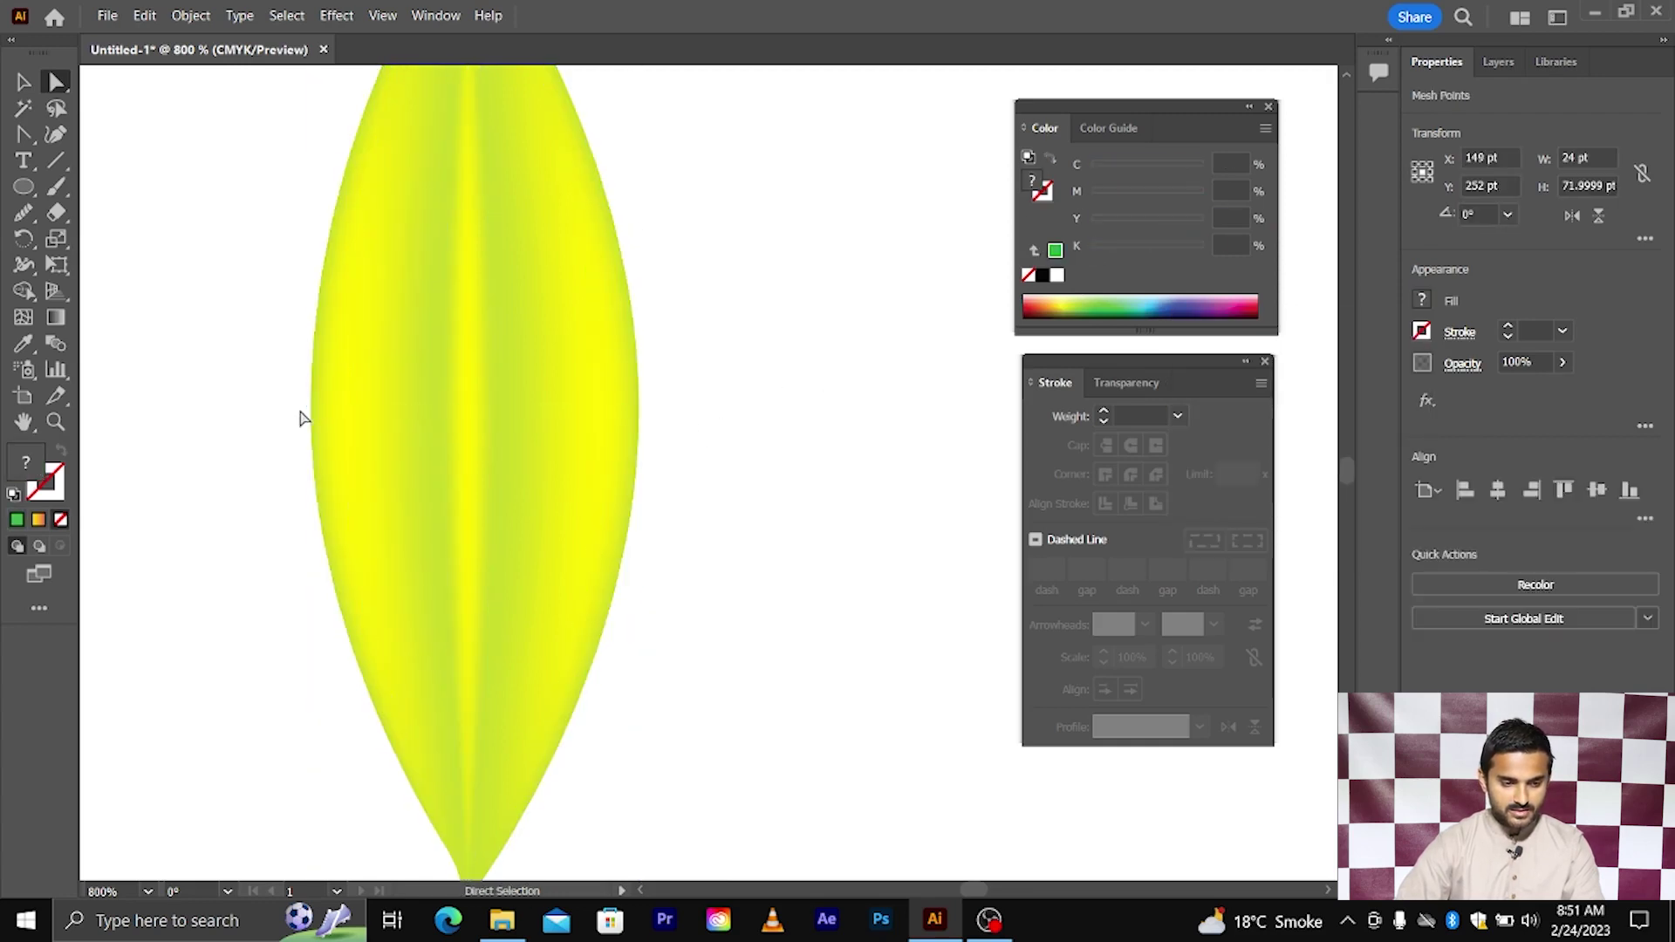
pyautogui.click(299, 418)
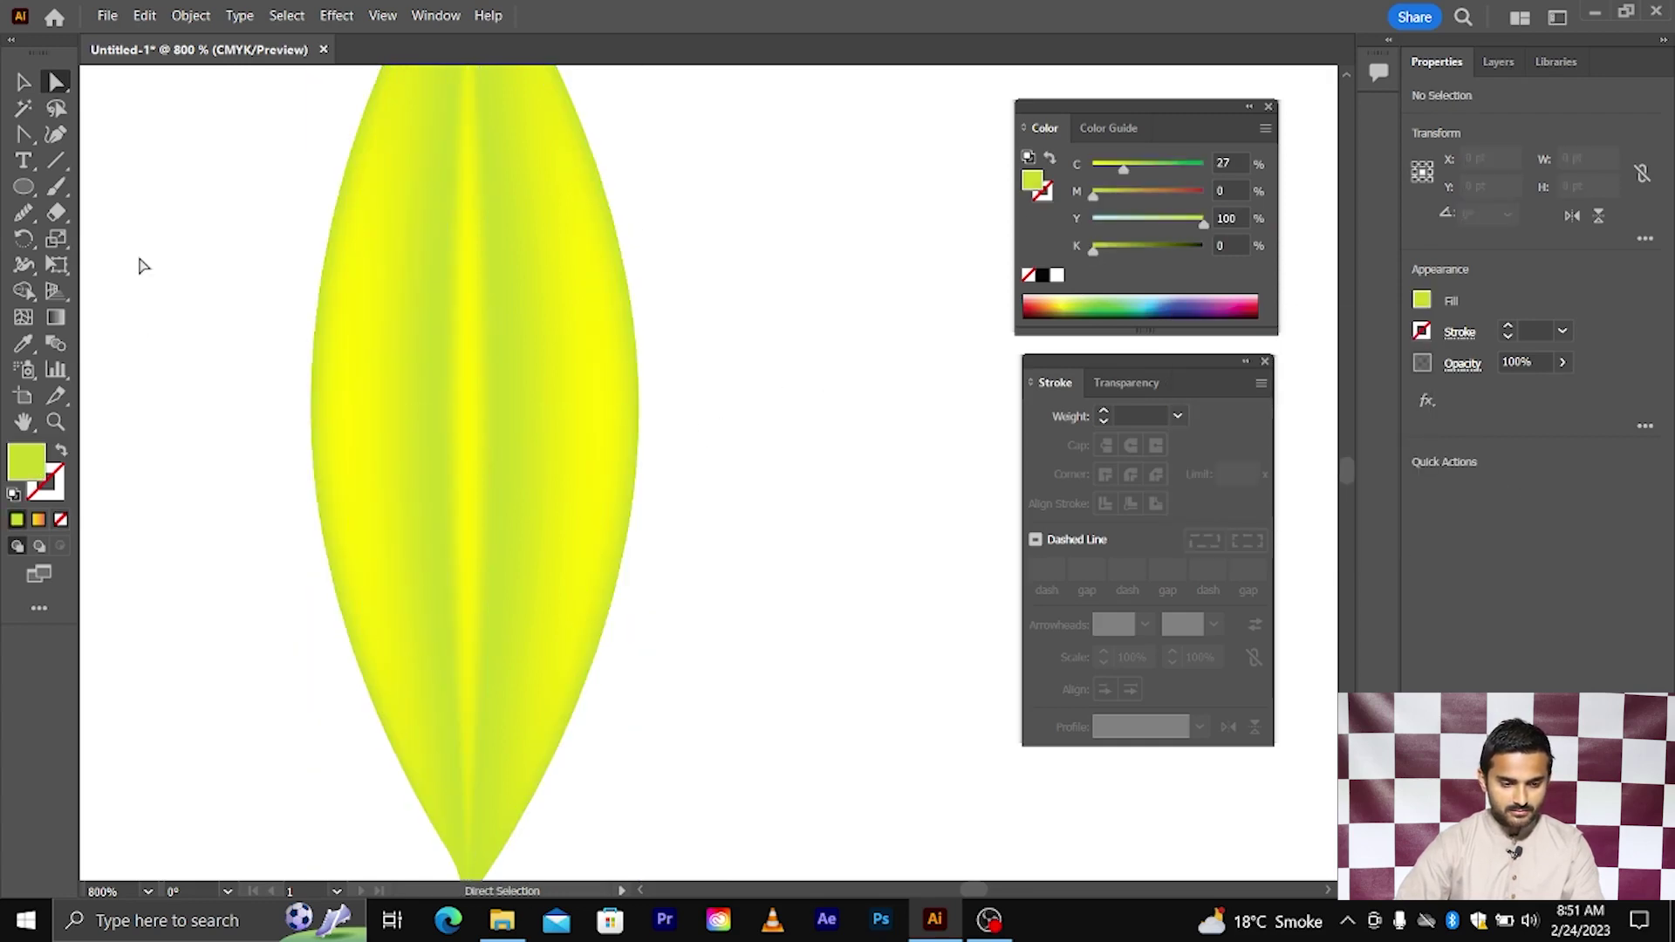
# - Make the leftmost and rightmost middle-row mesh points fully green
pyautogui.click(314, 408)
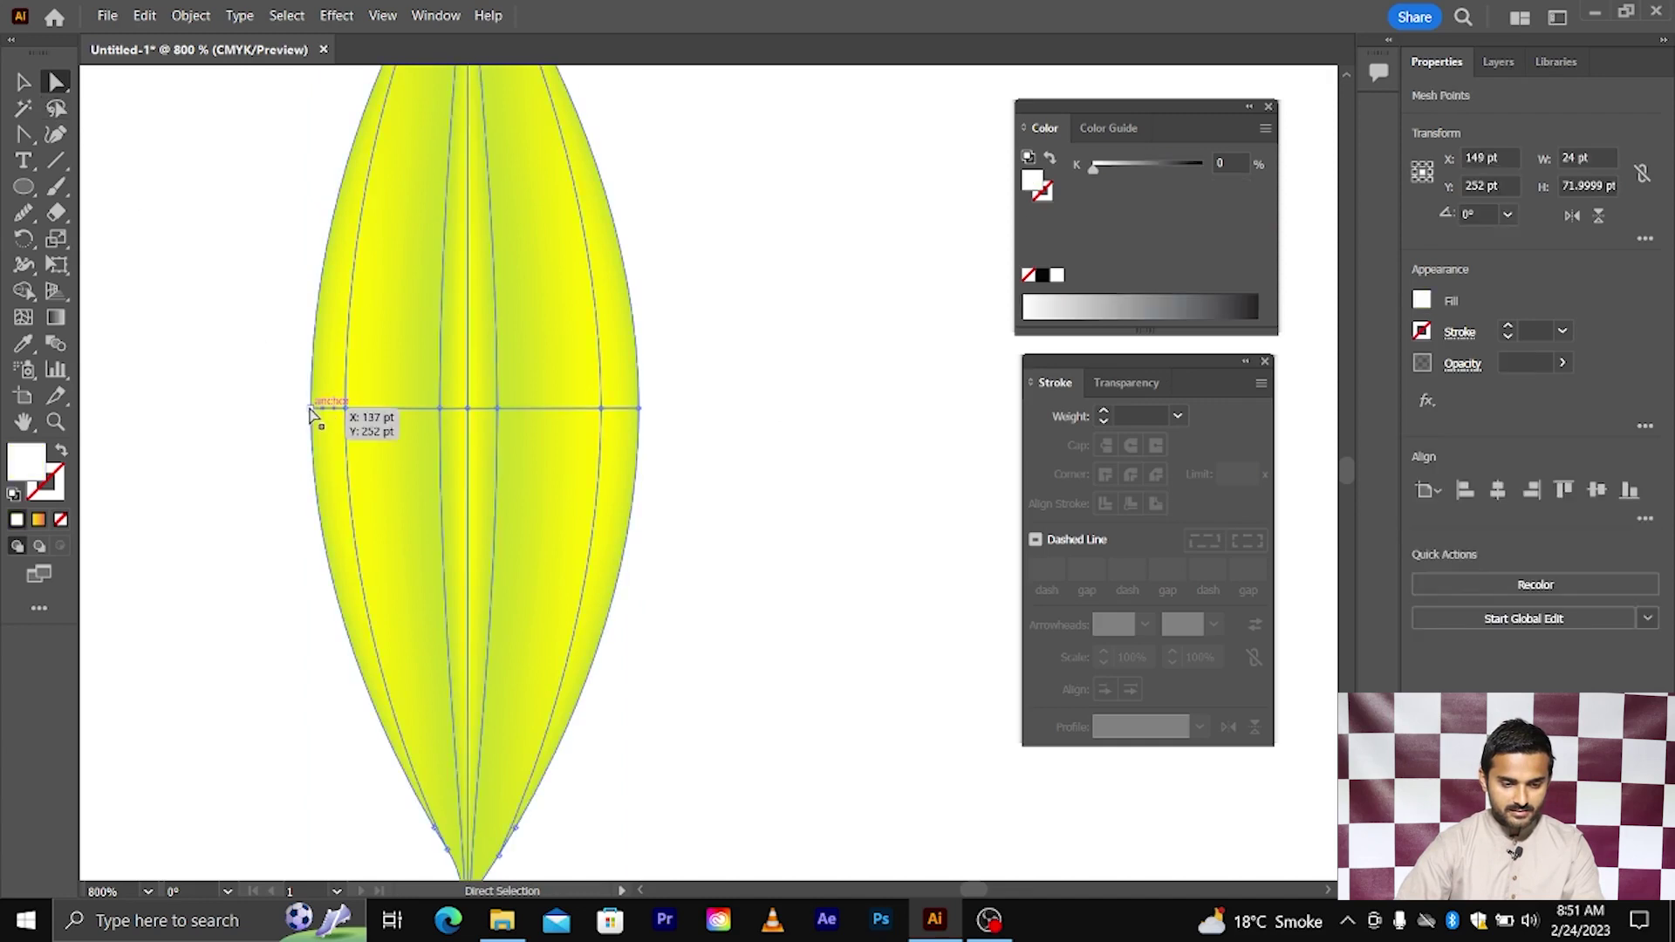
pyautogui.keyDown('shift'); pyautogui.click(639, 409); pyautogui.keyUp('shift')
pyautogui.moveTo(1121, 171)
pyautogui.mouseDown()
pyautogui.moveTo(1206, 170)
pyautogui.moveTo(1169, 170)
pyautogui.mouseUp()
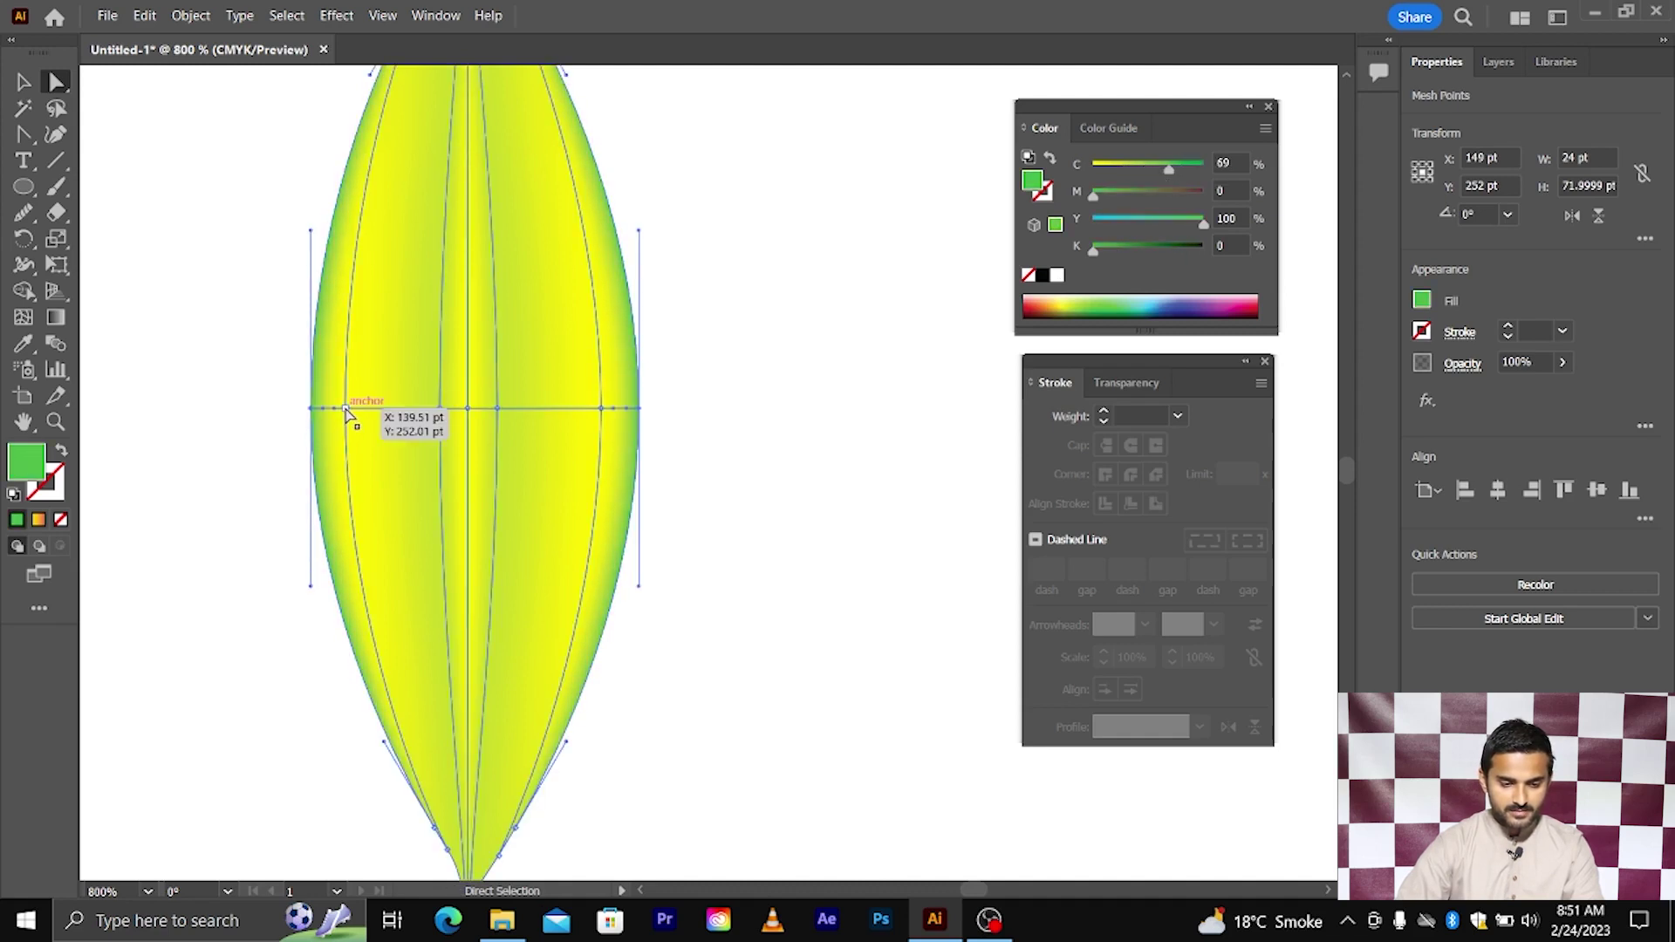
# - Tint the inner mesh points yellow-green and the points beside the centre line green
pyautogui.click(347, 409)
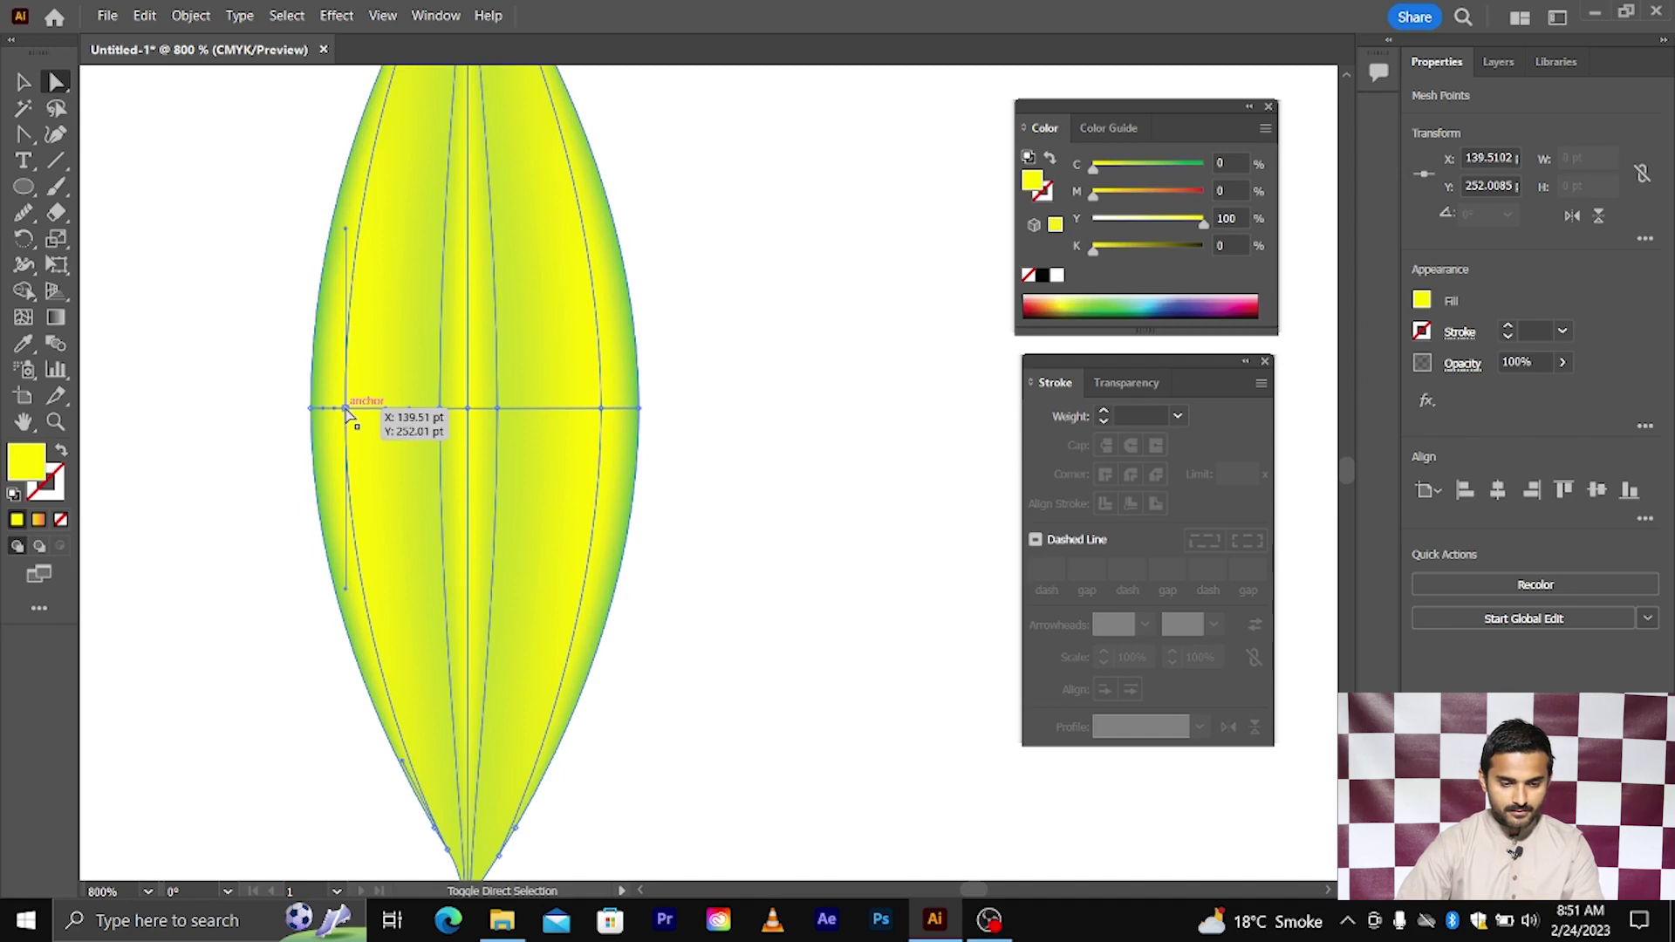
pyautogui.keyDown('shift'); pyautogui.click(600, 408); pyautogui.keyUp('shift')
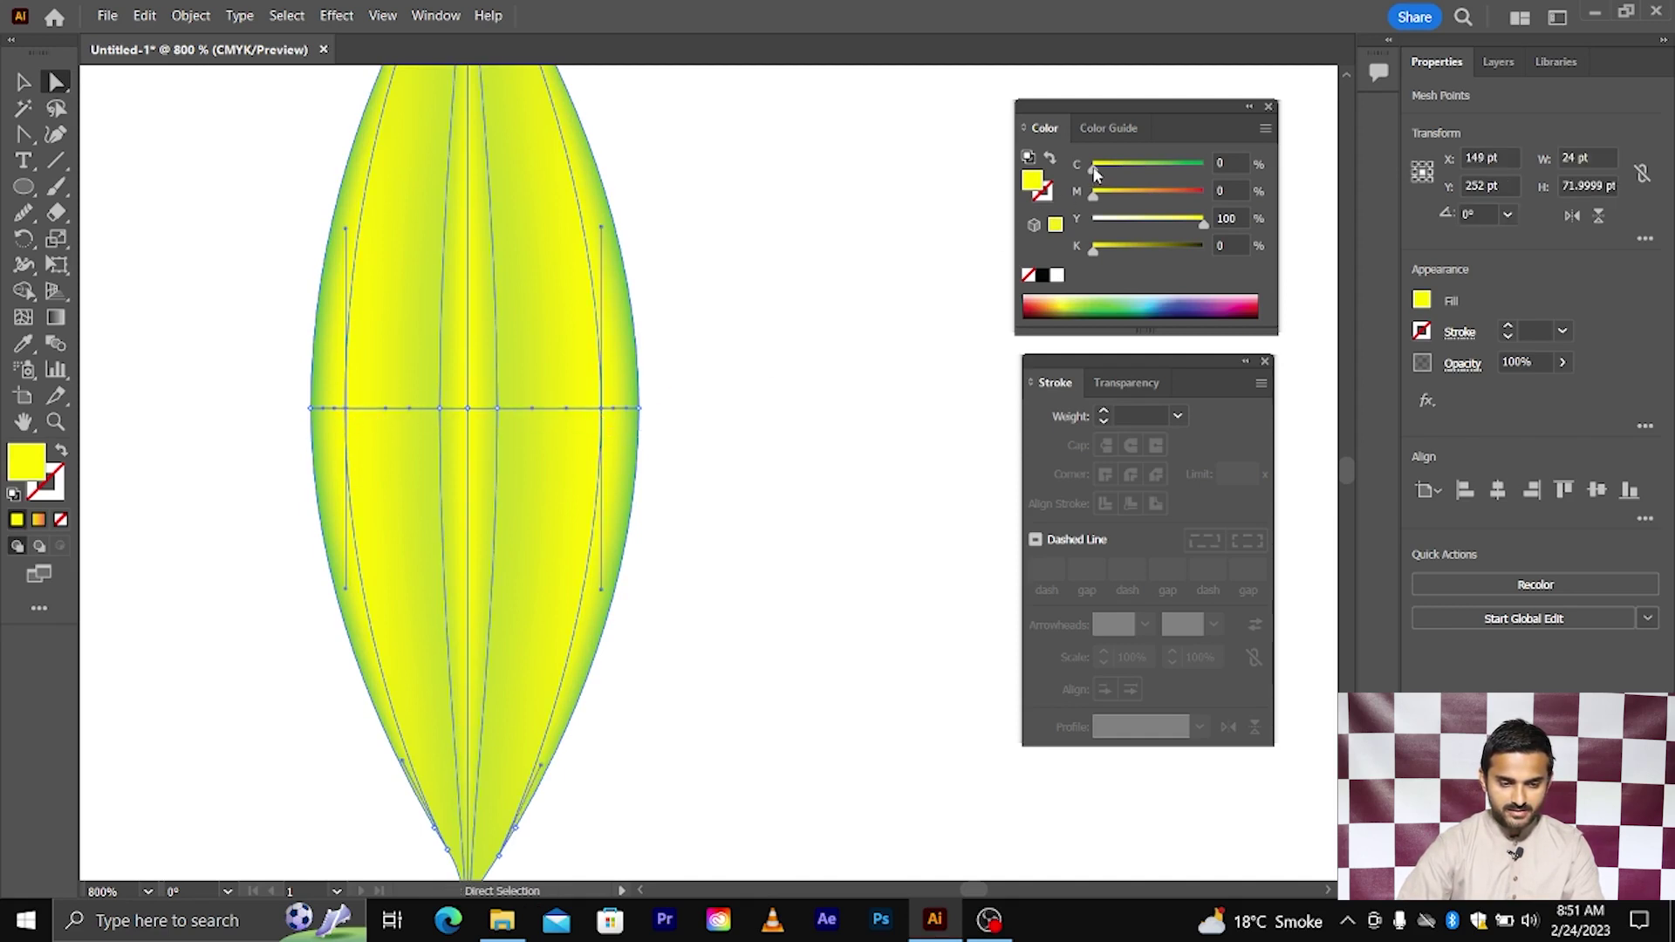
pyautogui.moveTo(1096, 174); pyautogui.dragTo(1097, 181)
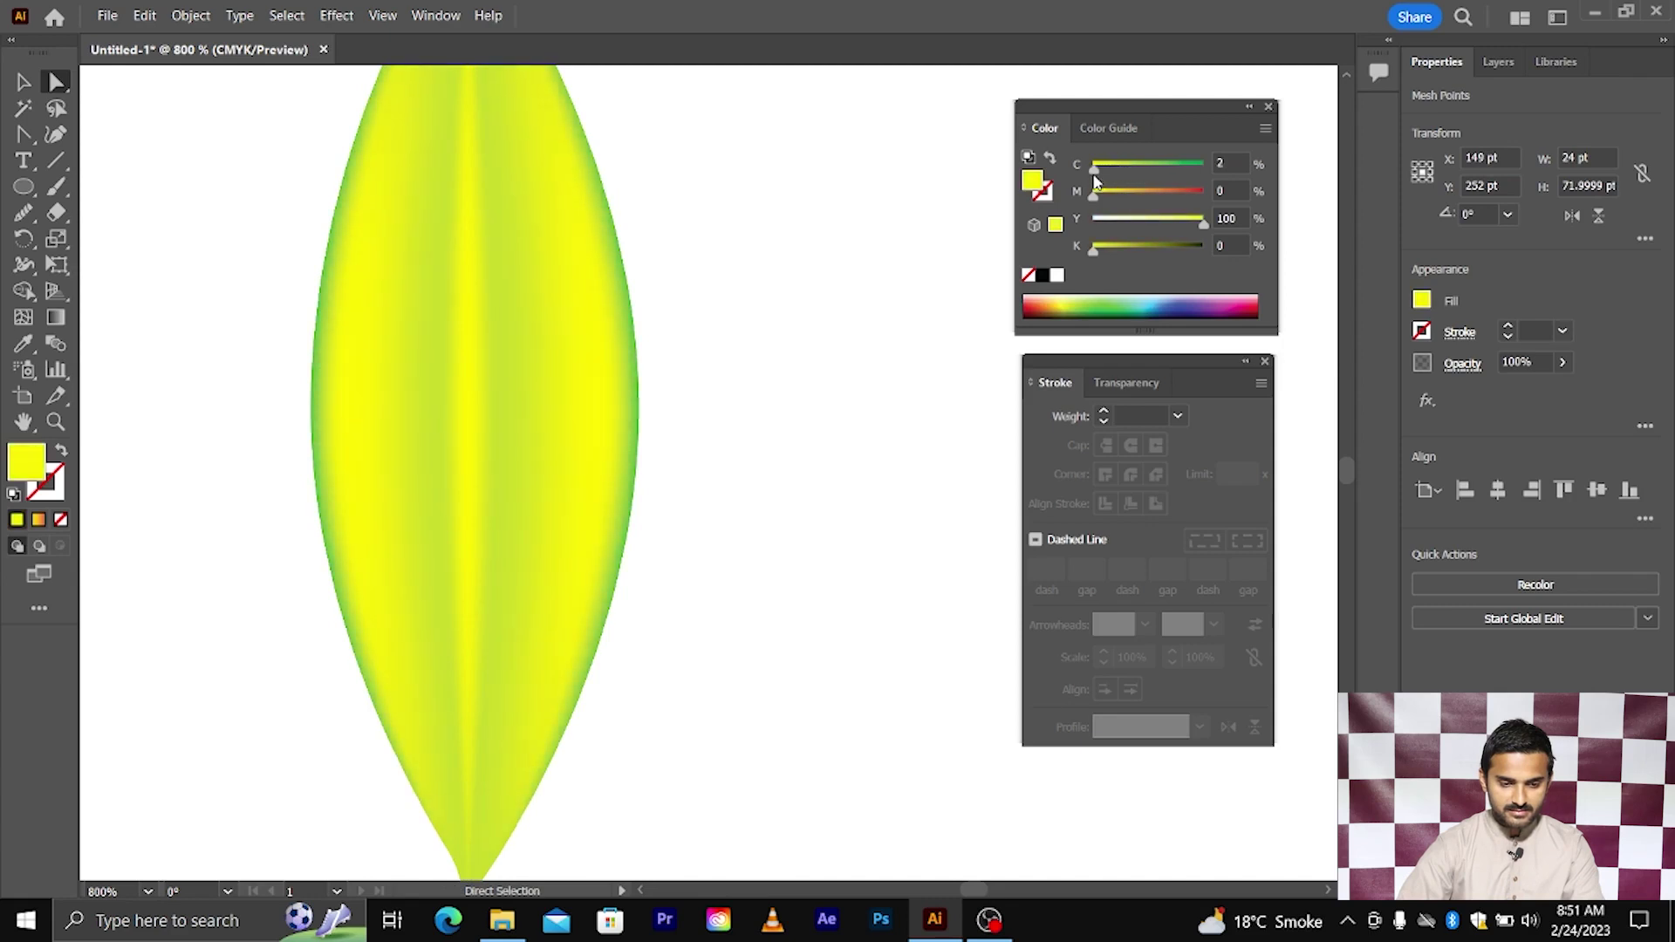
pyautogui.moveTo(1090, 185); pyautogui.dragTo(1123, 175)
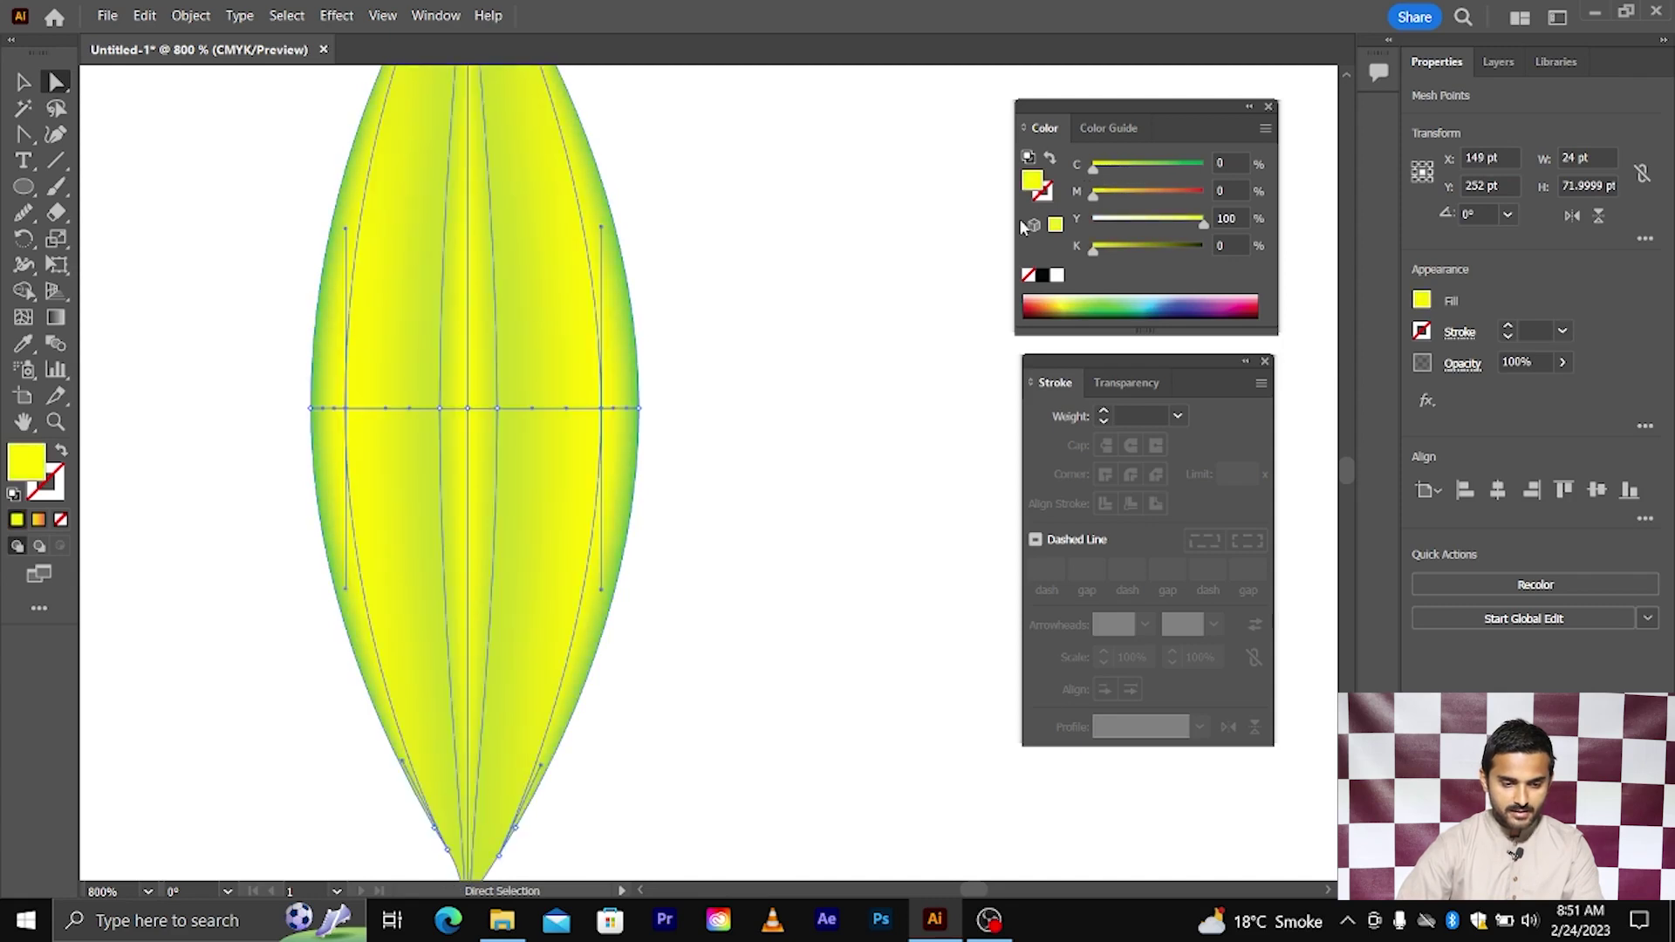
pyautogui.click(439, 408)
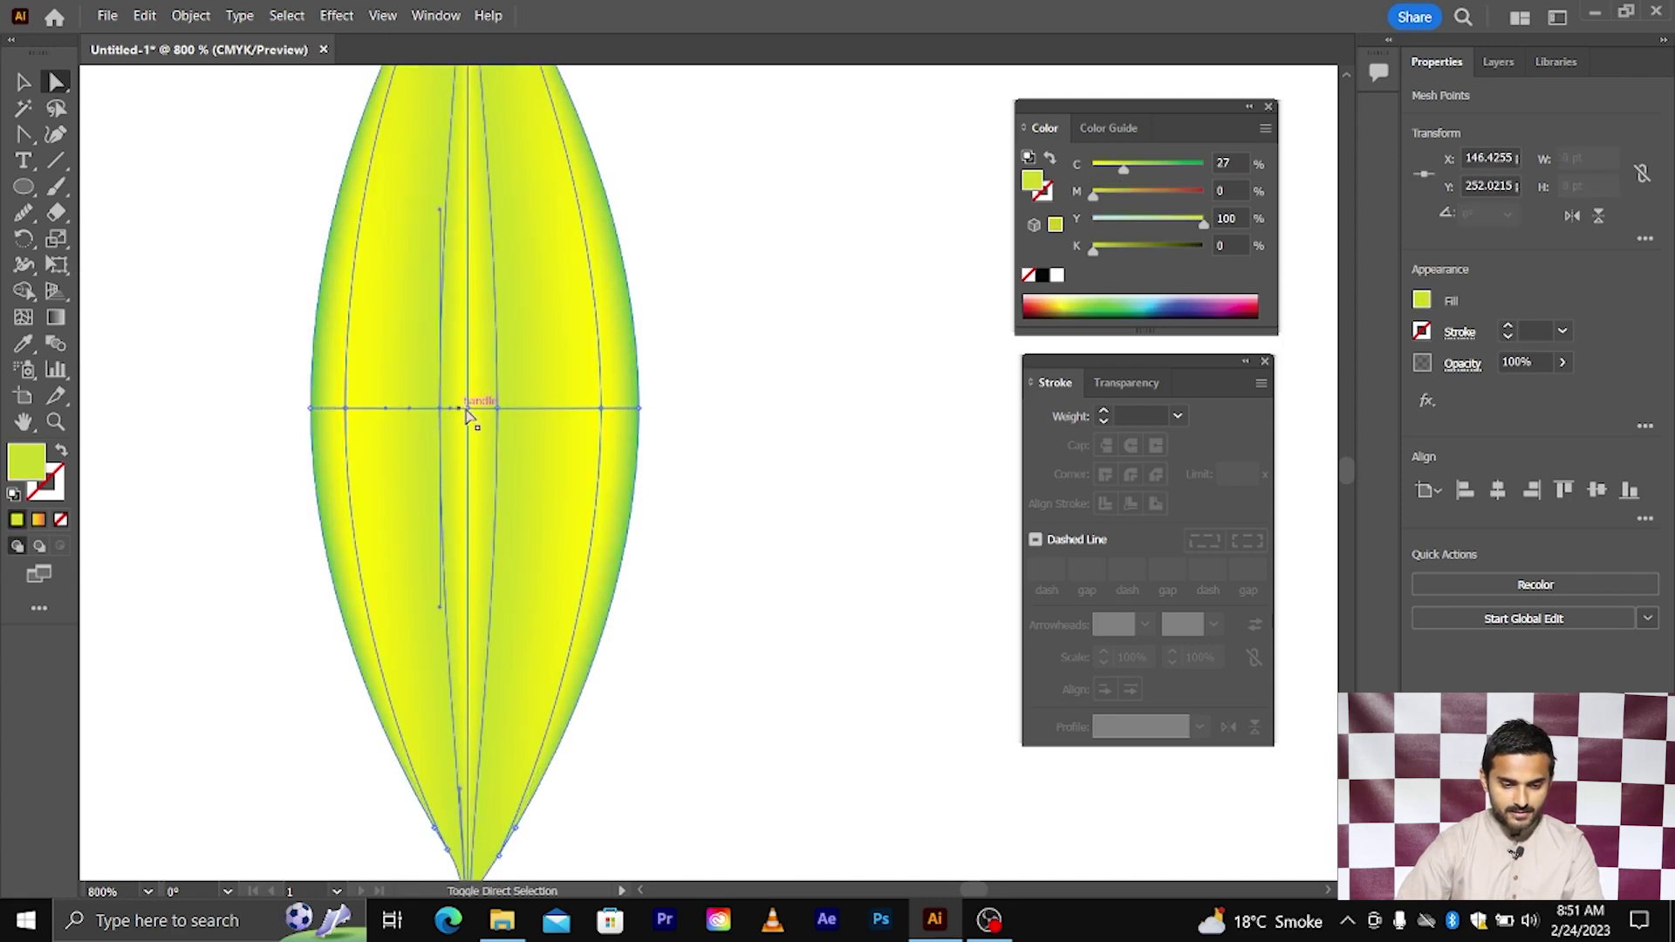
pyautogui.keyDown('shift'); pyautogui.click(496, 408); pyautogui.keyUp('shift')
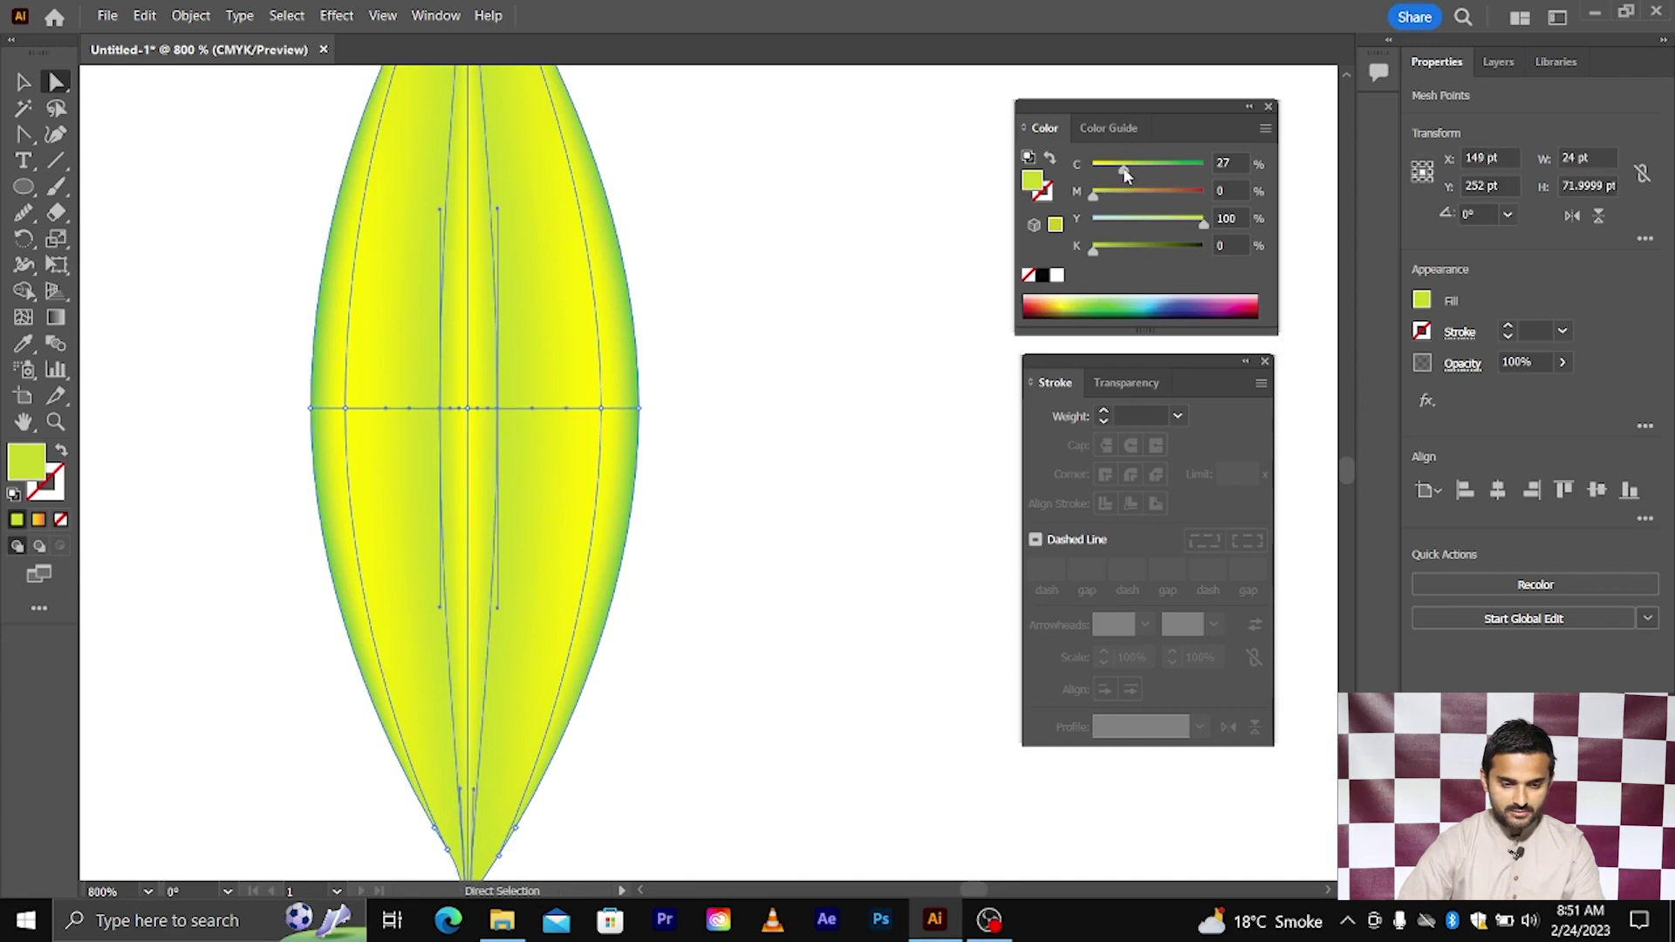
pyautogui.moveTo(1124, 171); pyautogui.dragTo(1144, 177)
# - Raise the cyan on the mesh point right of the centre line to deepen its green
pyautogui.click(773, 397)
pyautogui.scroll(-5, 774, 397)
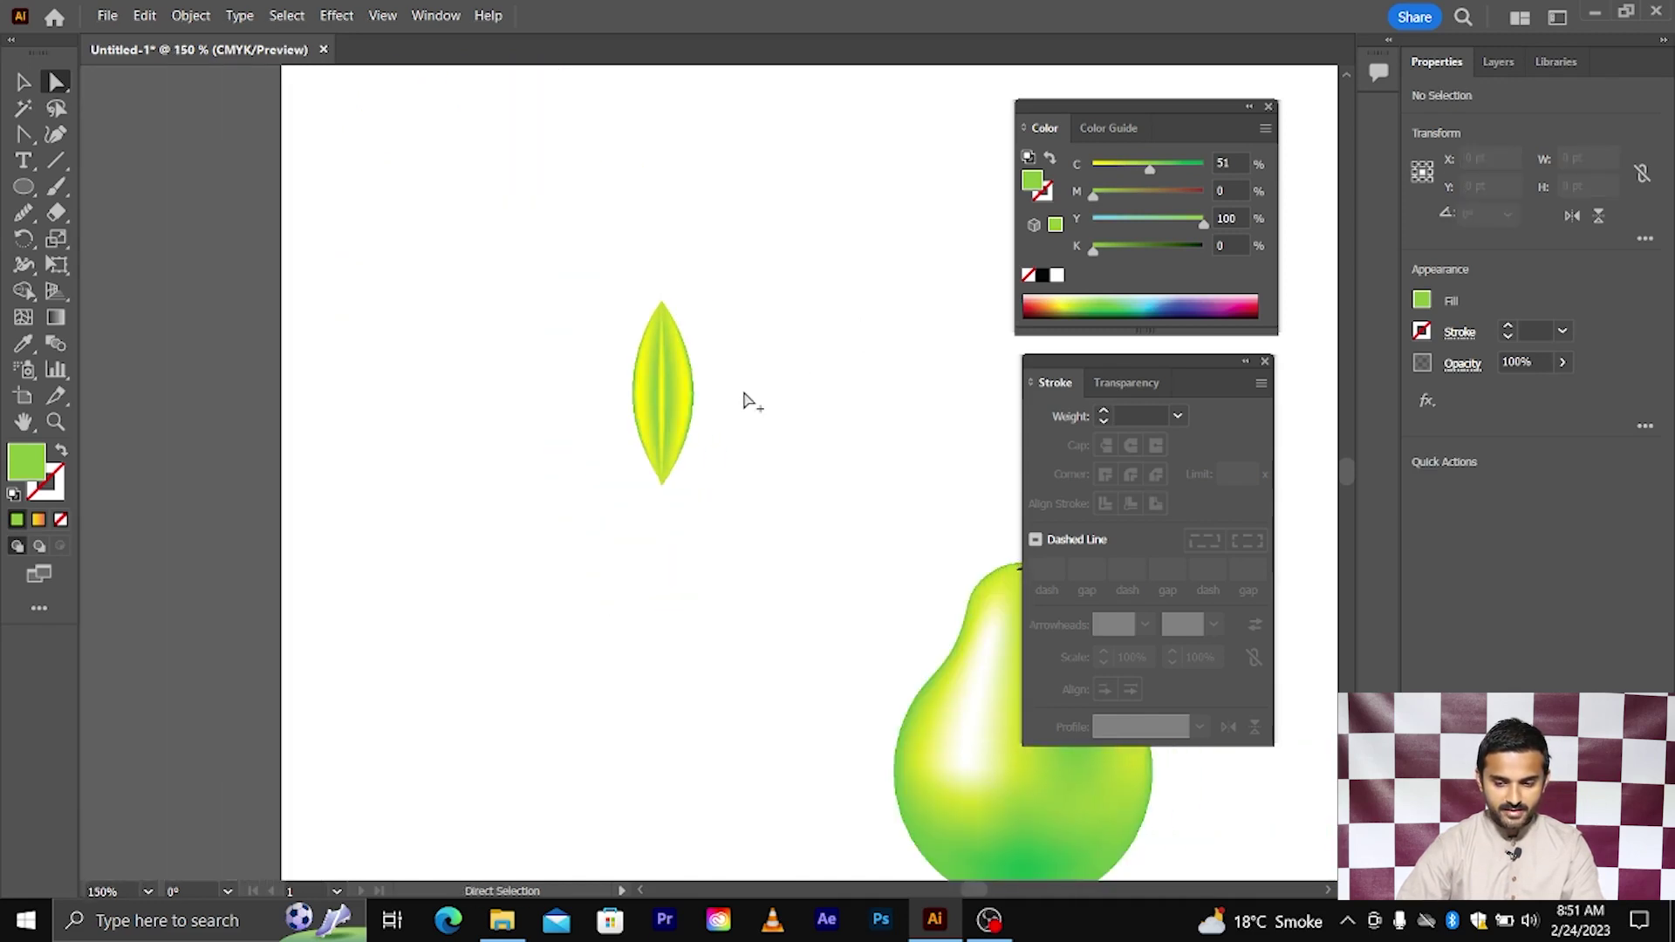
pyautogui.scroll(2, 741, 389)
pyautogui.click(580, 396)
pyautogui.scroll(3, 580, 397)
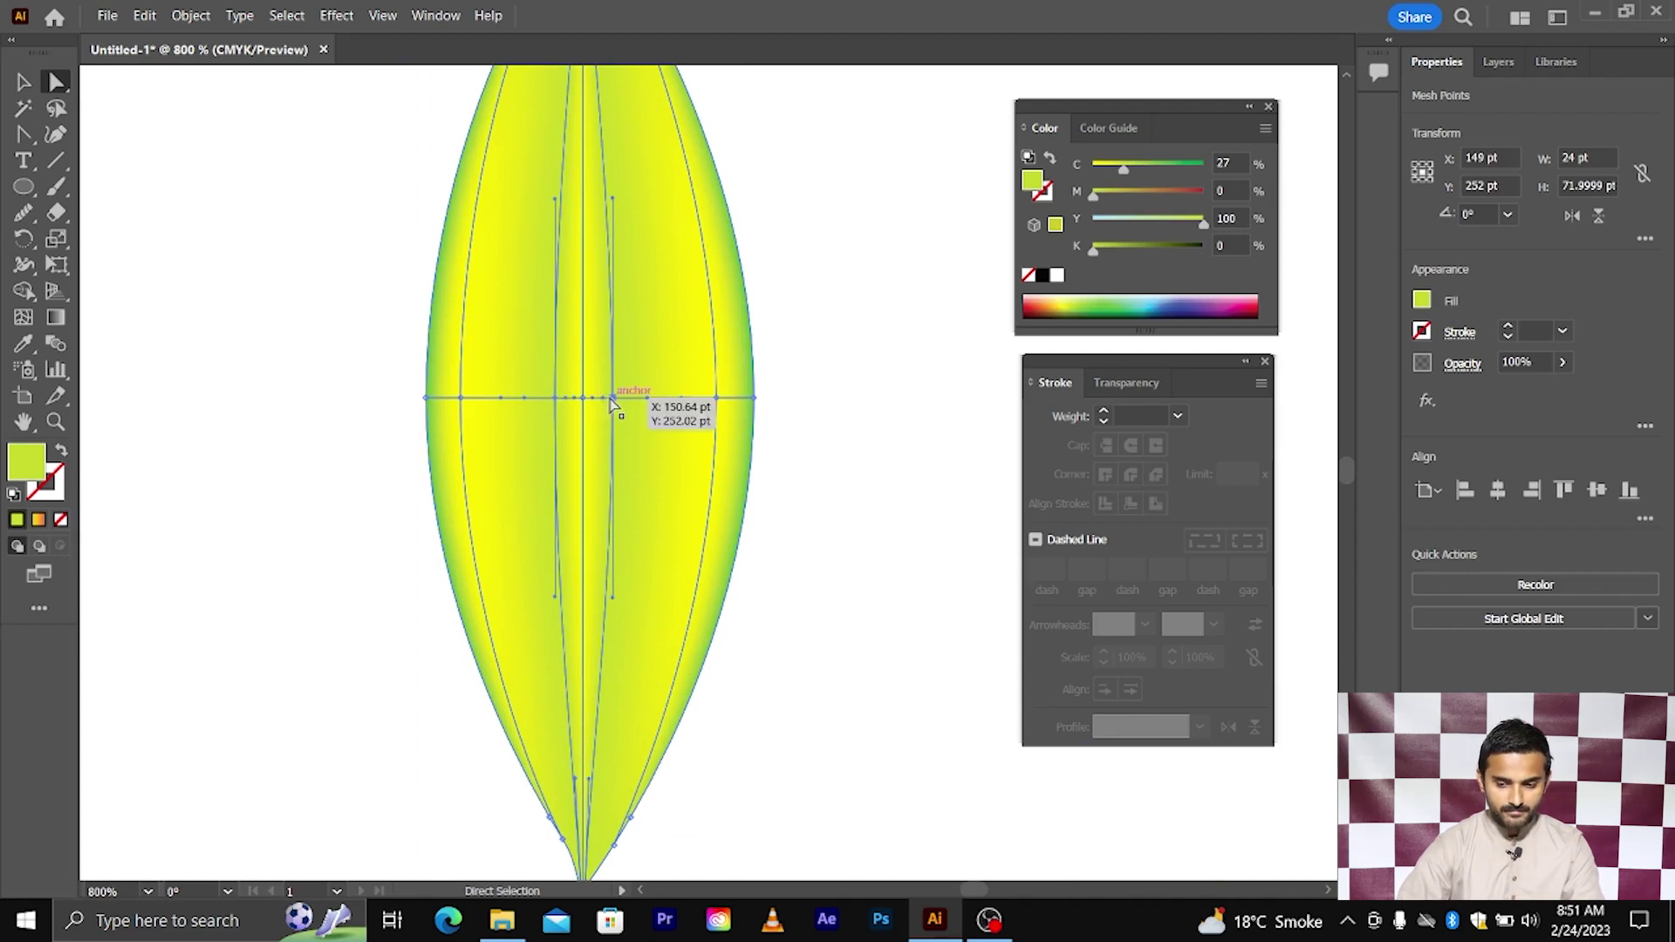
pyautogui.click(611, 400)
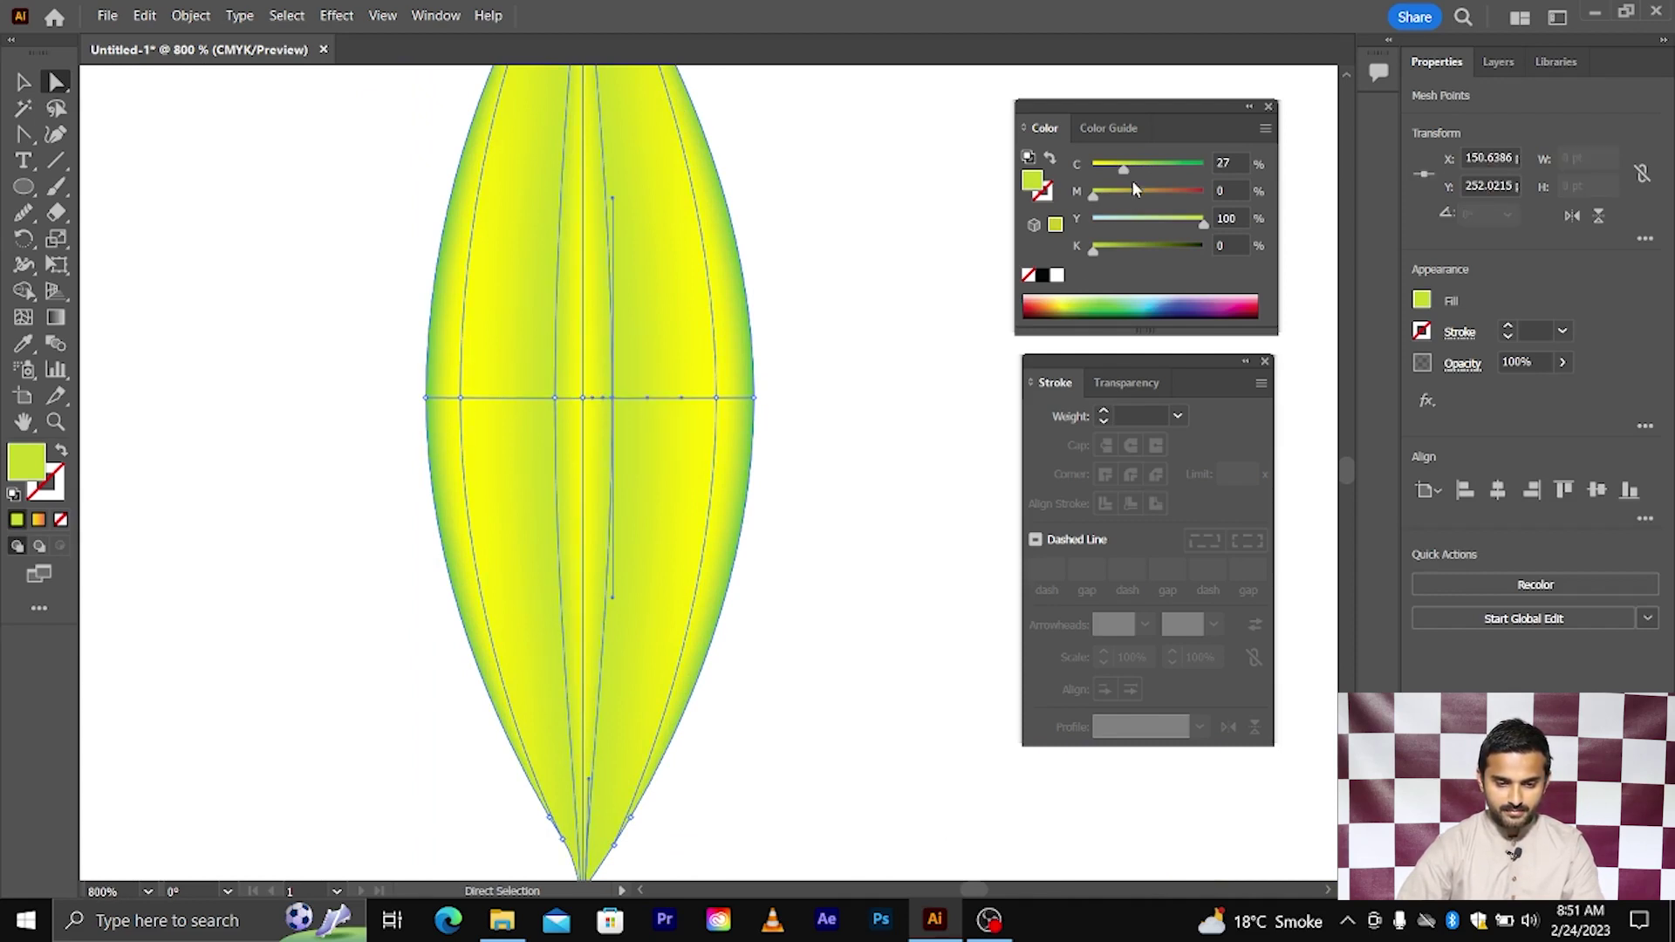
pyautogui.moveTo(1124, 168); pyautogui.dragTo(1165, 168)
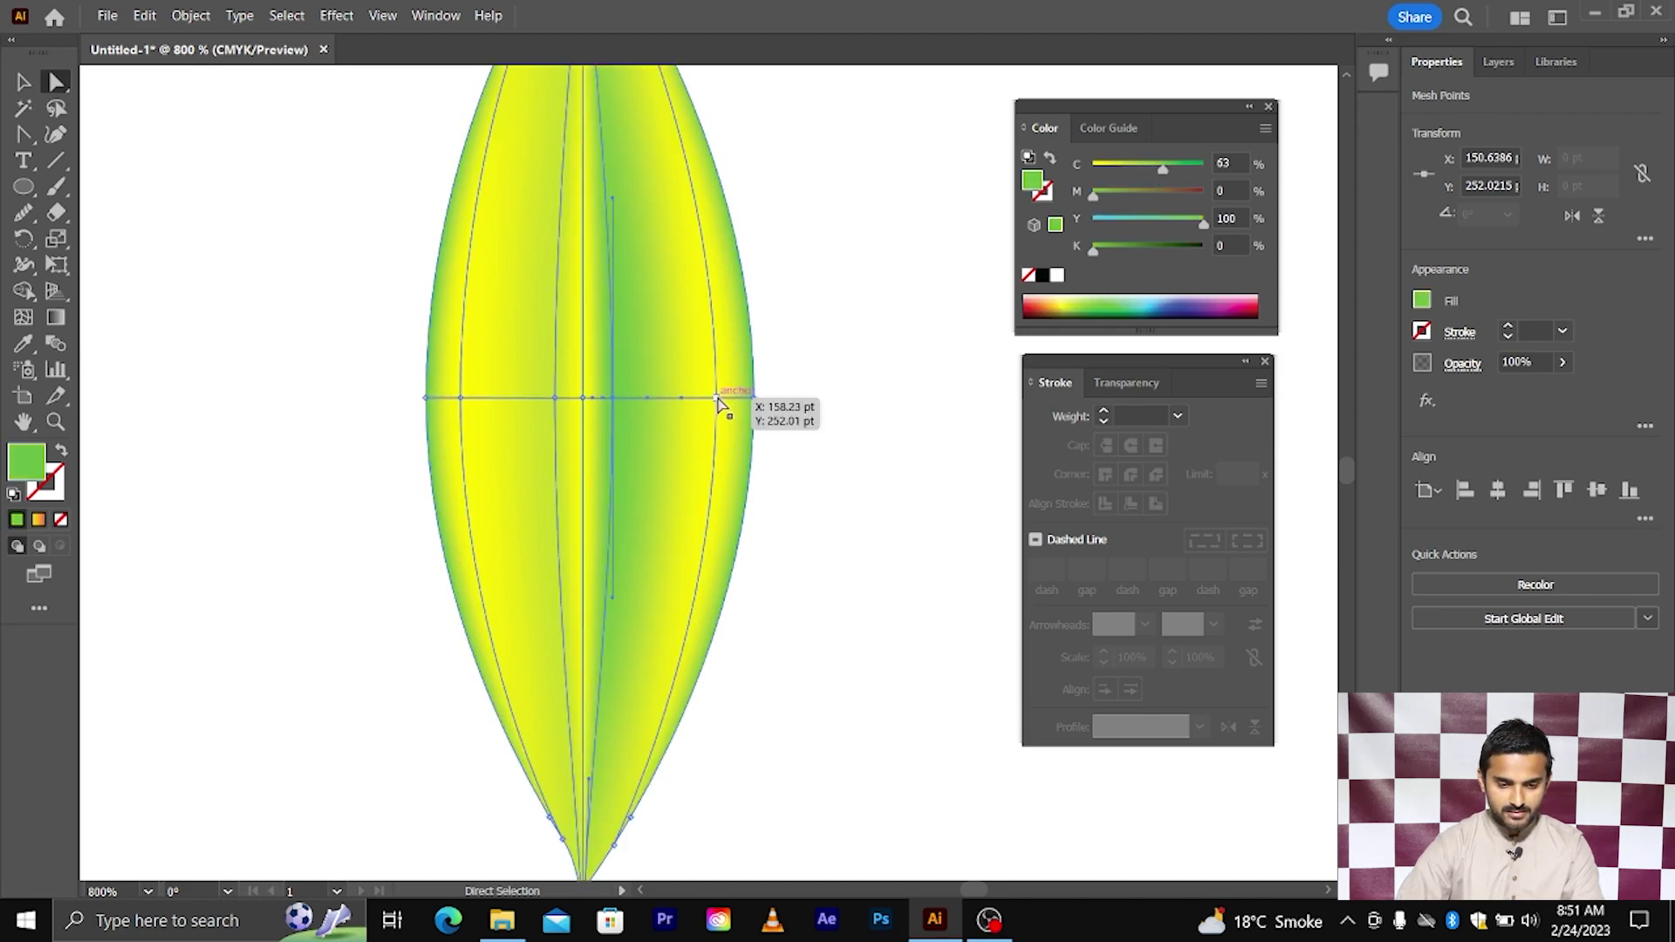
# - Add more green to the right-edge mesh point, then zoom out
pyautogui.click(715, 397)
pyautogui.moveTo(1098, 177); pyautogui.dragTo(1127, 174)
pyautogui.click(814, 401)
pyautogui.hotkey('ctrl', '-')
pyautogui.hotkey('ctrl', '-')
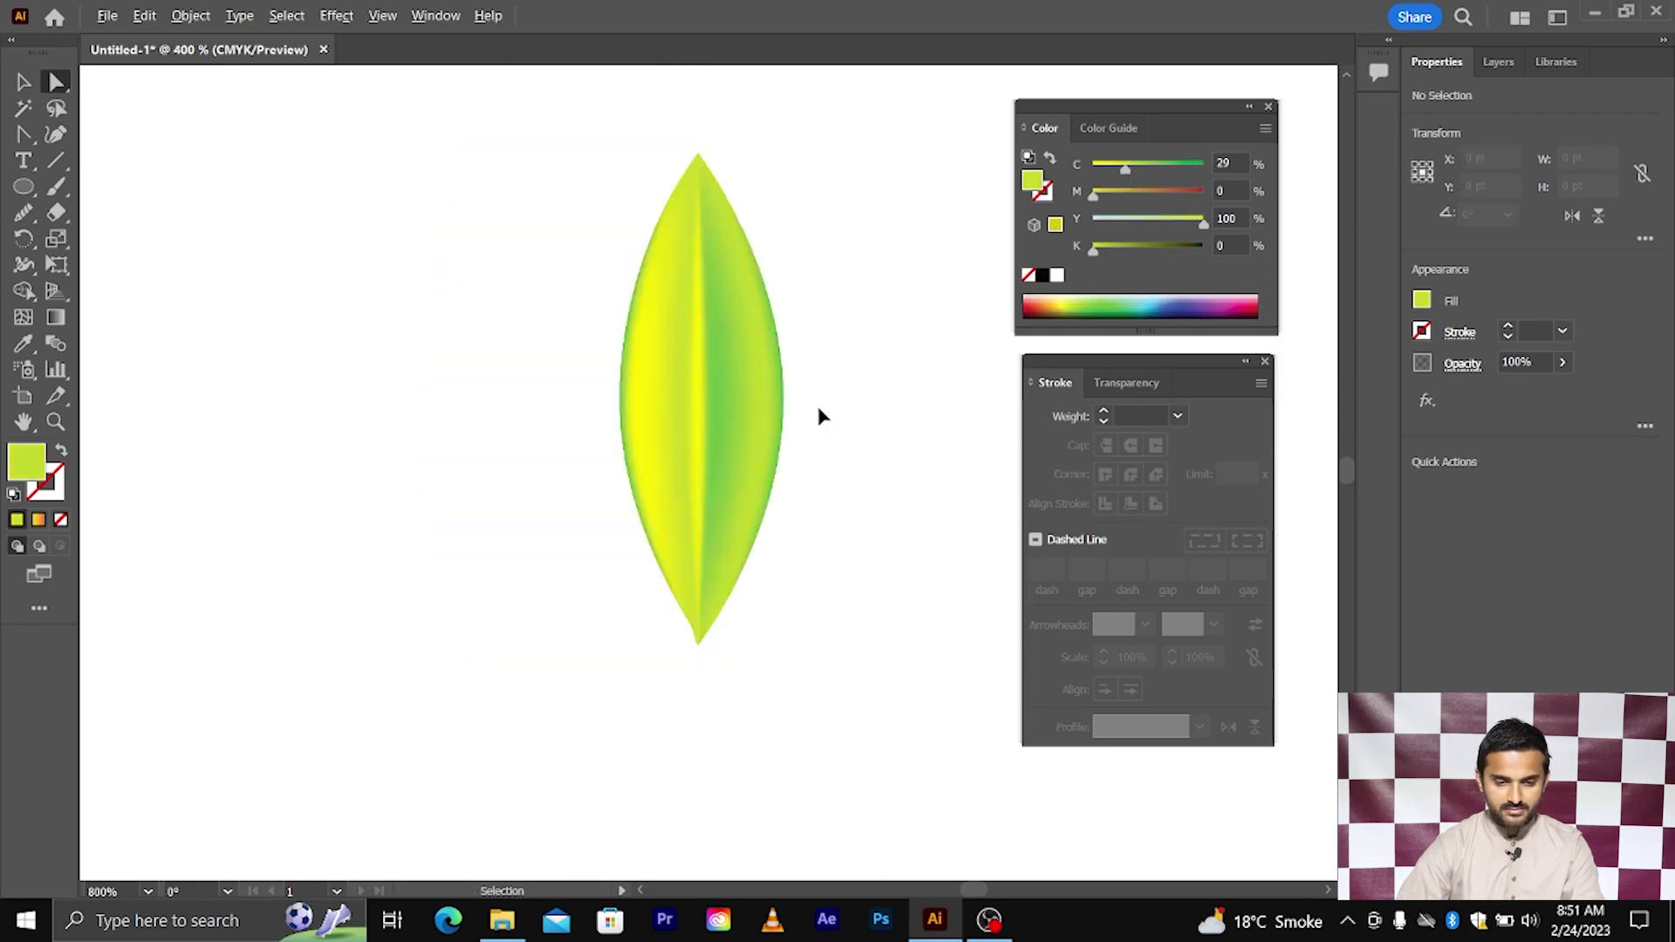
pyautogui.hotkey('ctrl', '-')
pyautogui.hotkey('ctrl', '-')
pyautogui.hotkey('ctrl', '-')
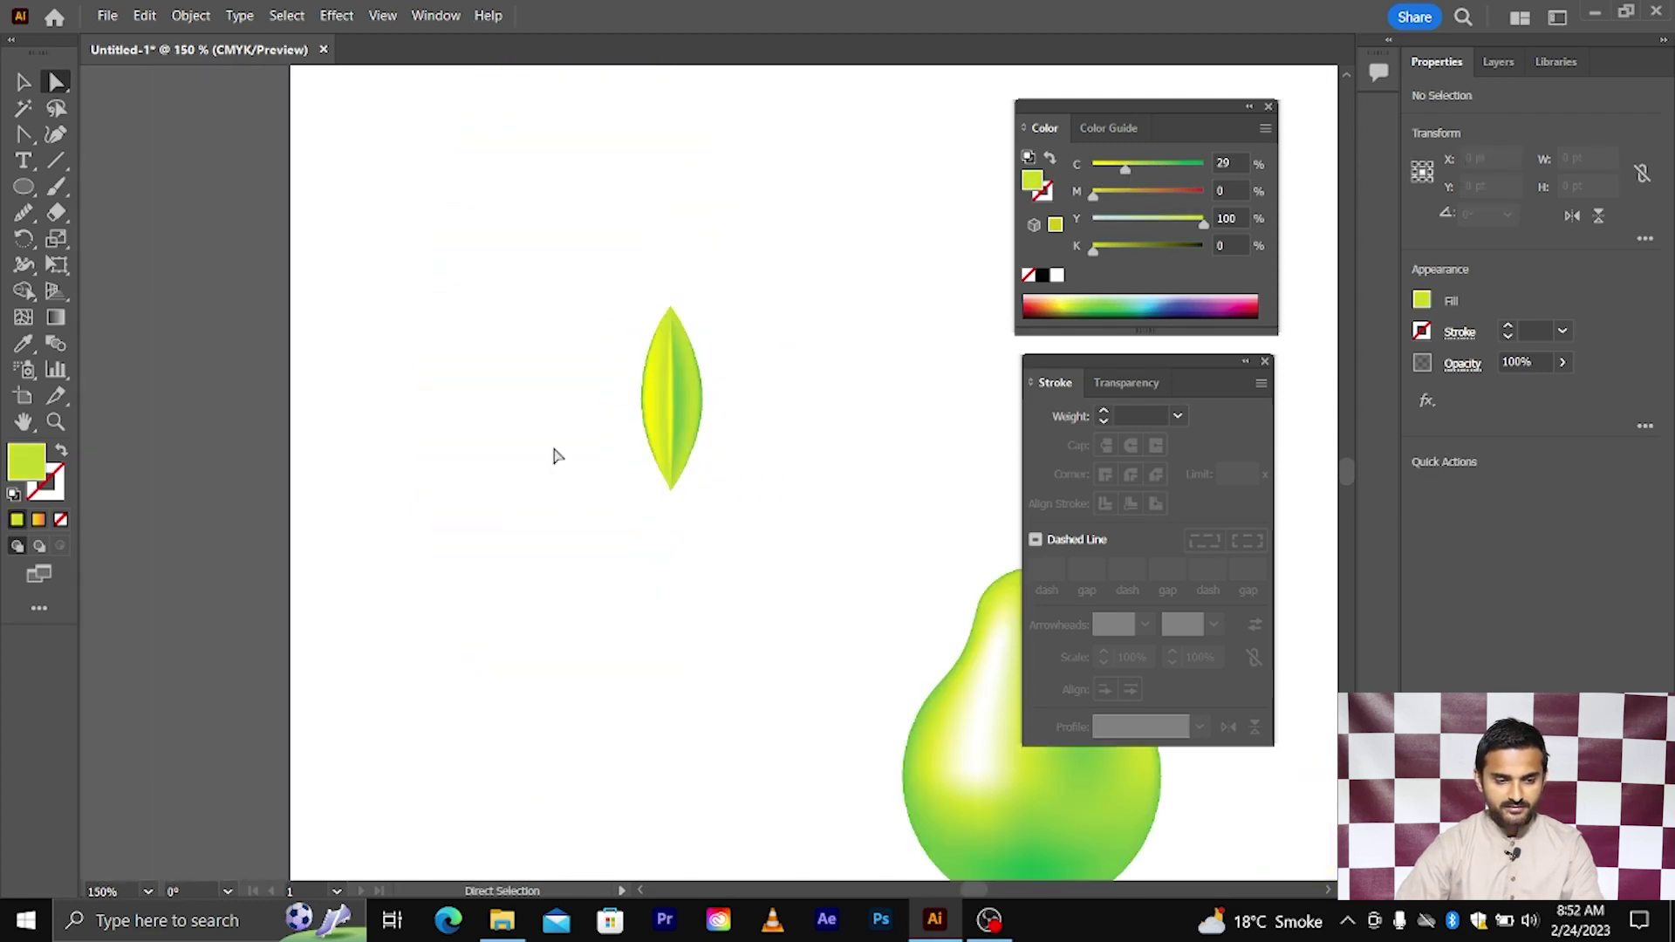
# - Move the leaf onto the stem top, tilted about 37° and scaled down
pyautogui.press('v')
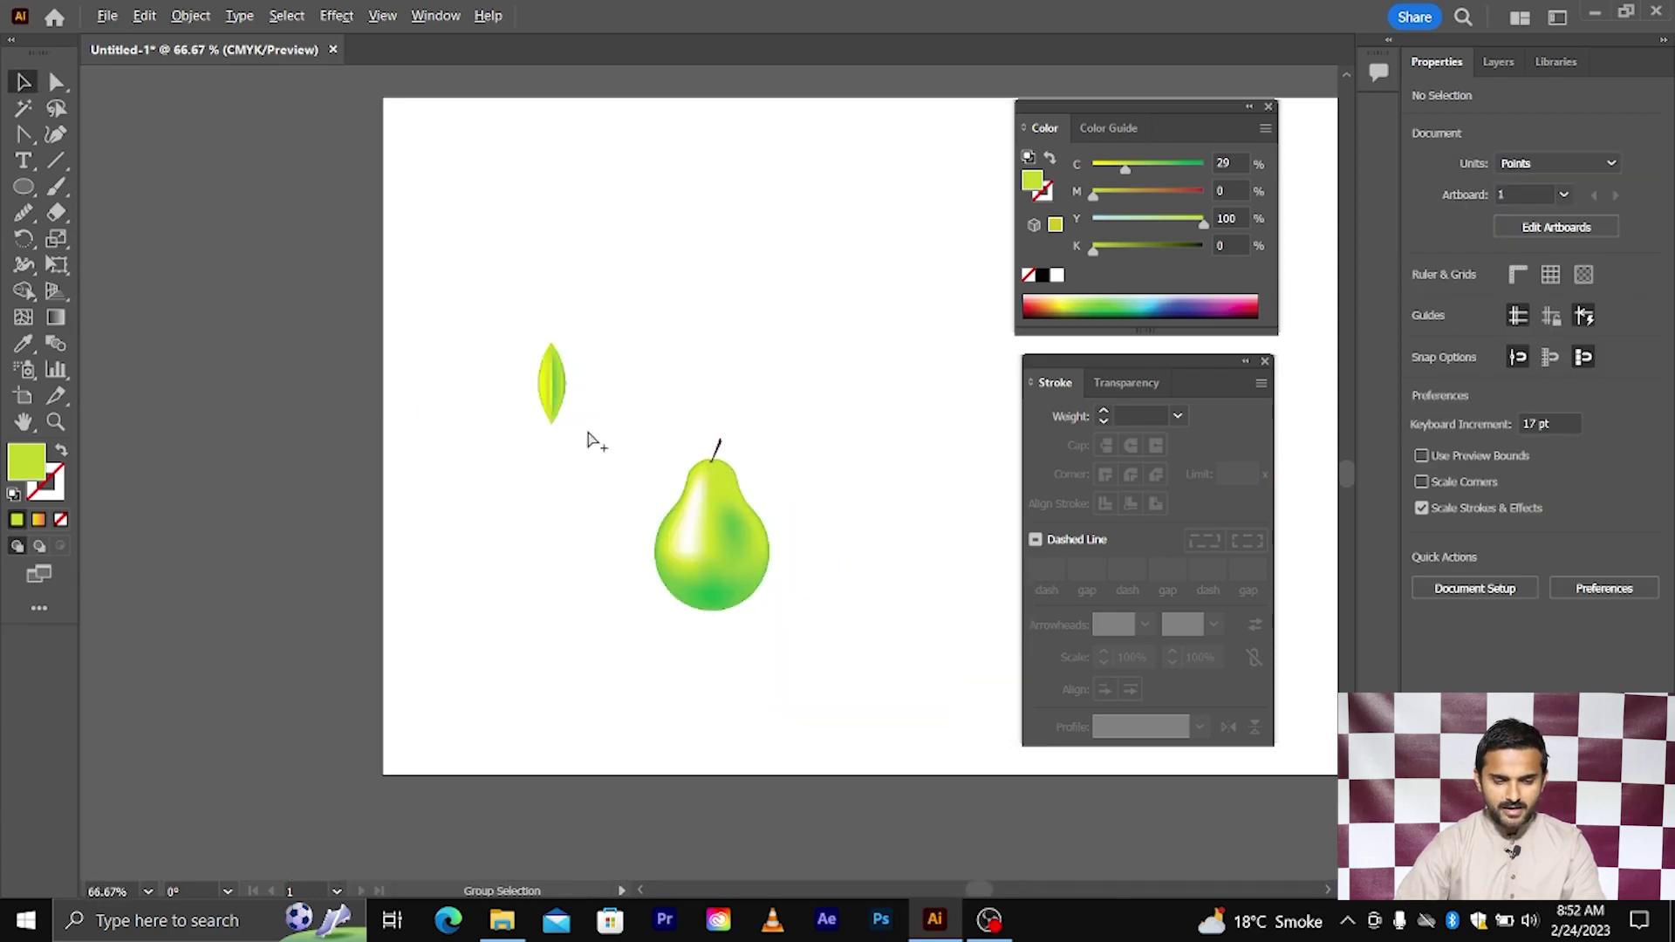
pyautogui.moveTo(445, 366)
pyautogui.mouseDown()
pyautogui.moveTo(591, 441)
pyautogui.moveTo(508, 392)
pyautogui.mouseUp()
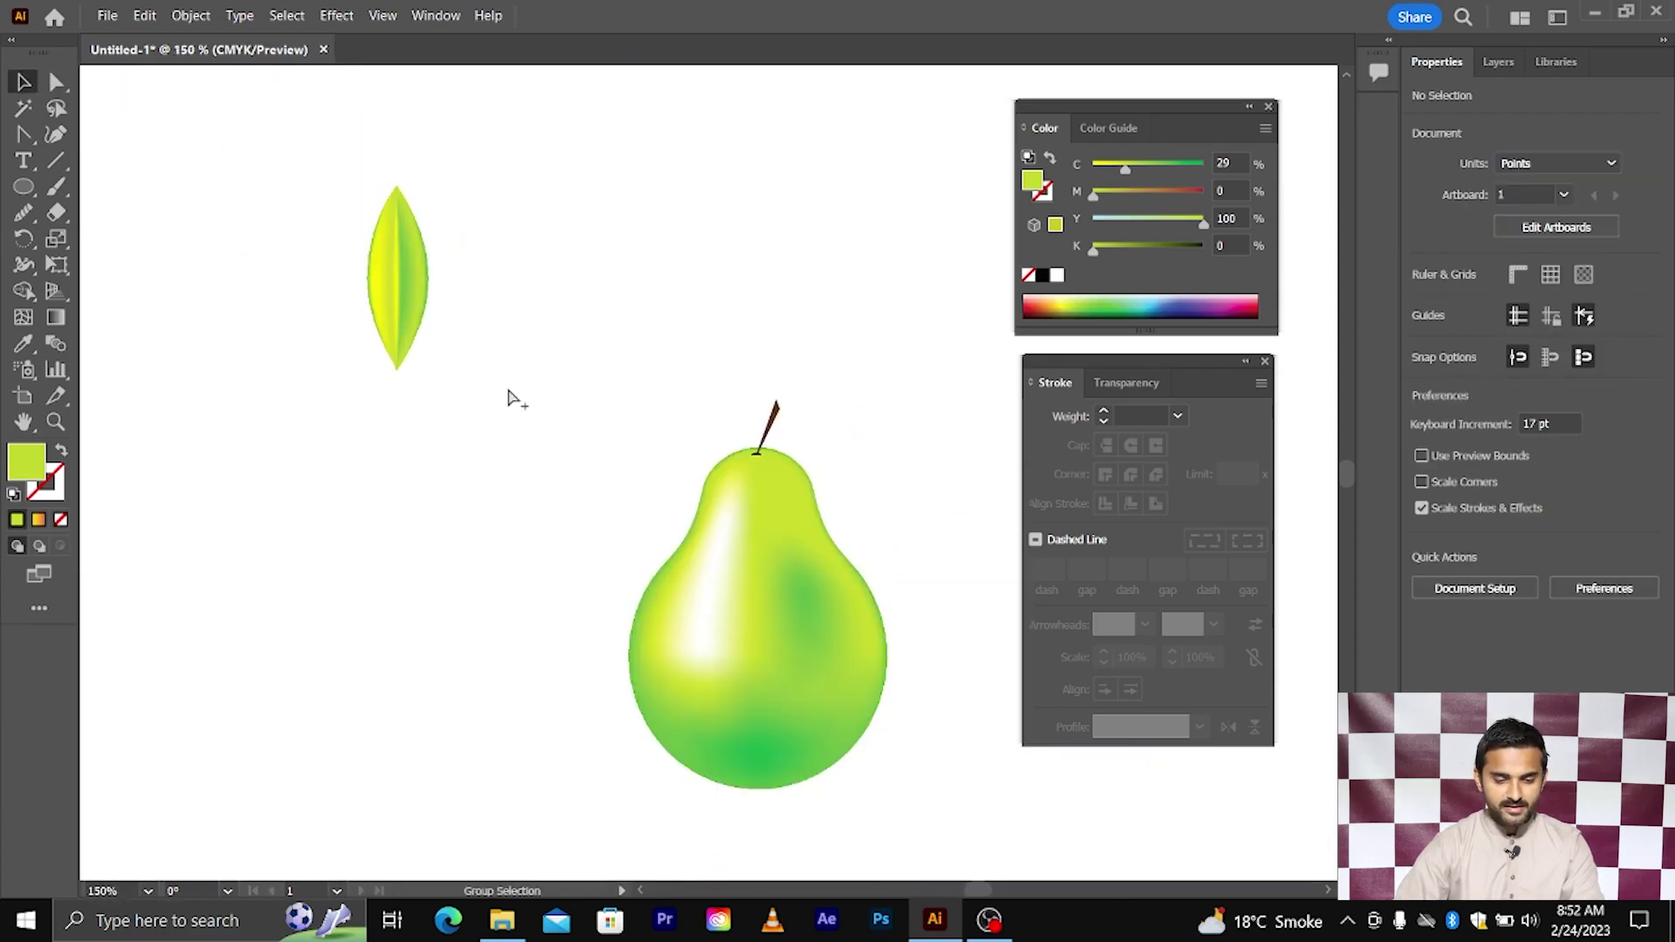
pyautogui.hscroll(2, 512, 397)
pyautogui.hscroll(2, 512, 397)
pyautogui.moveTo(277, 309); pyautogui.dragTo(578, 370)
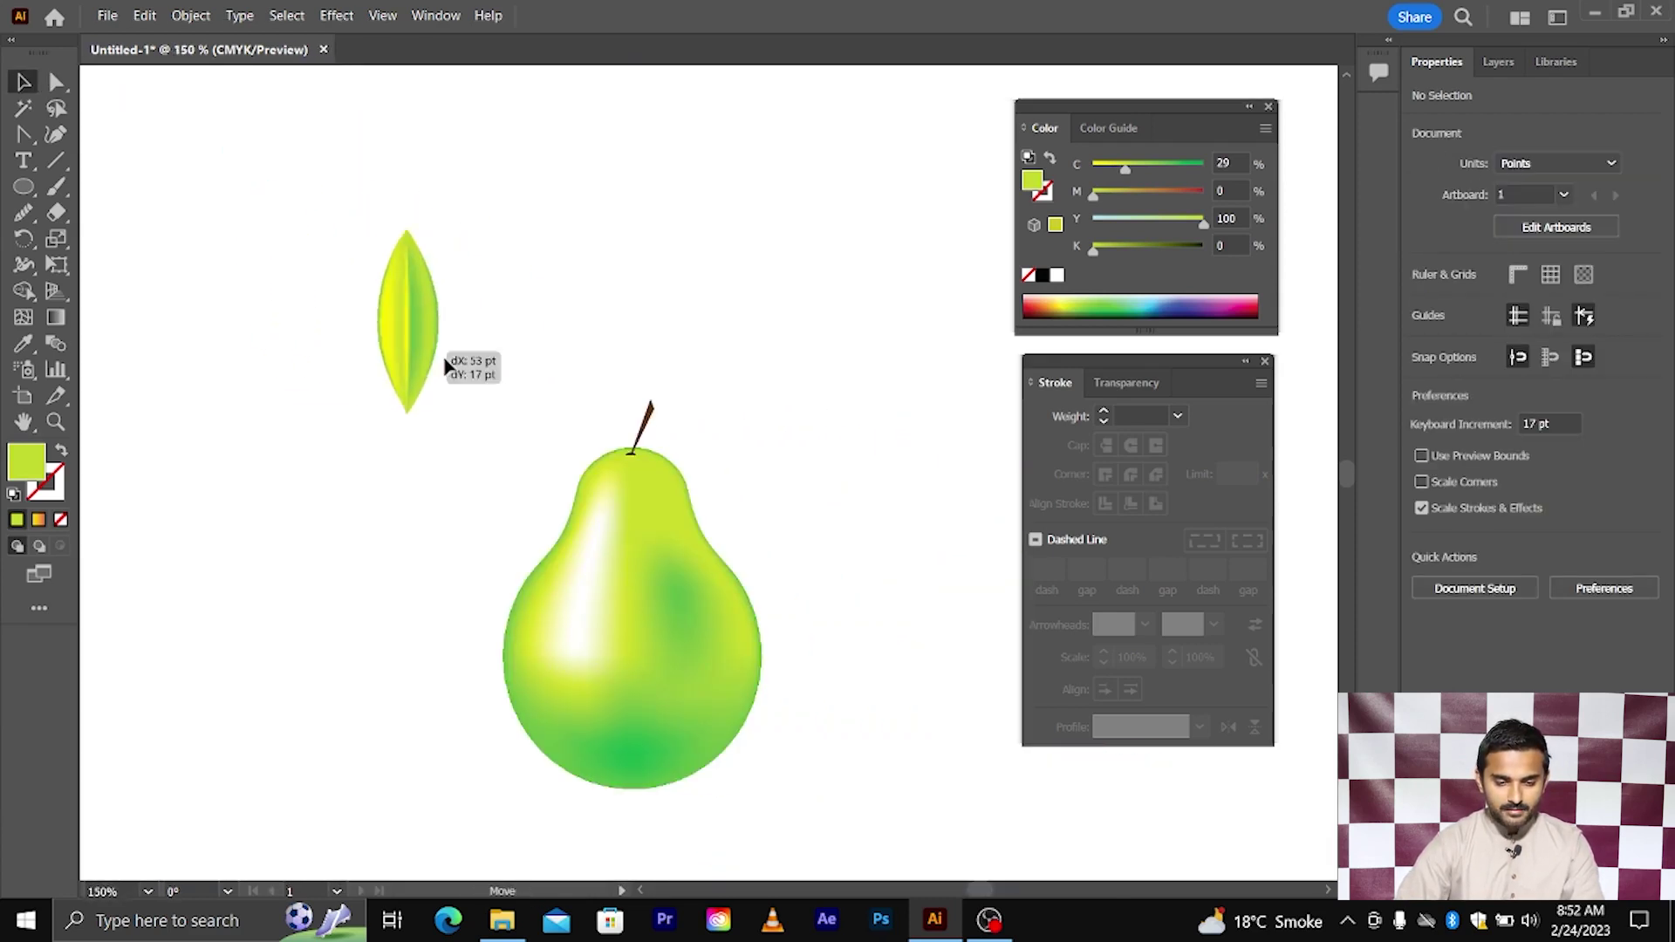
pyautogui.scroll(3, 613, 378)
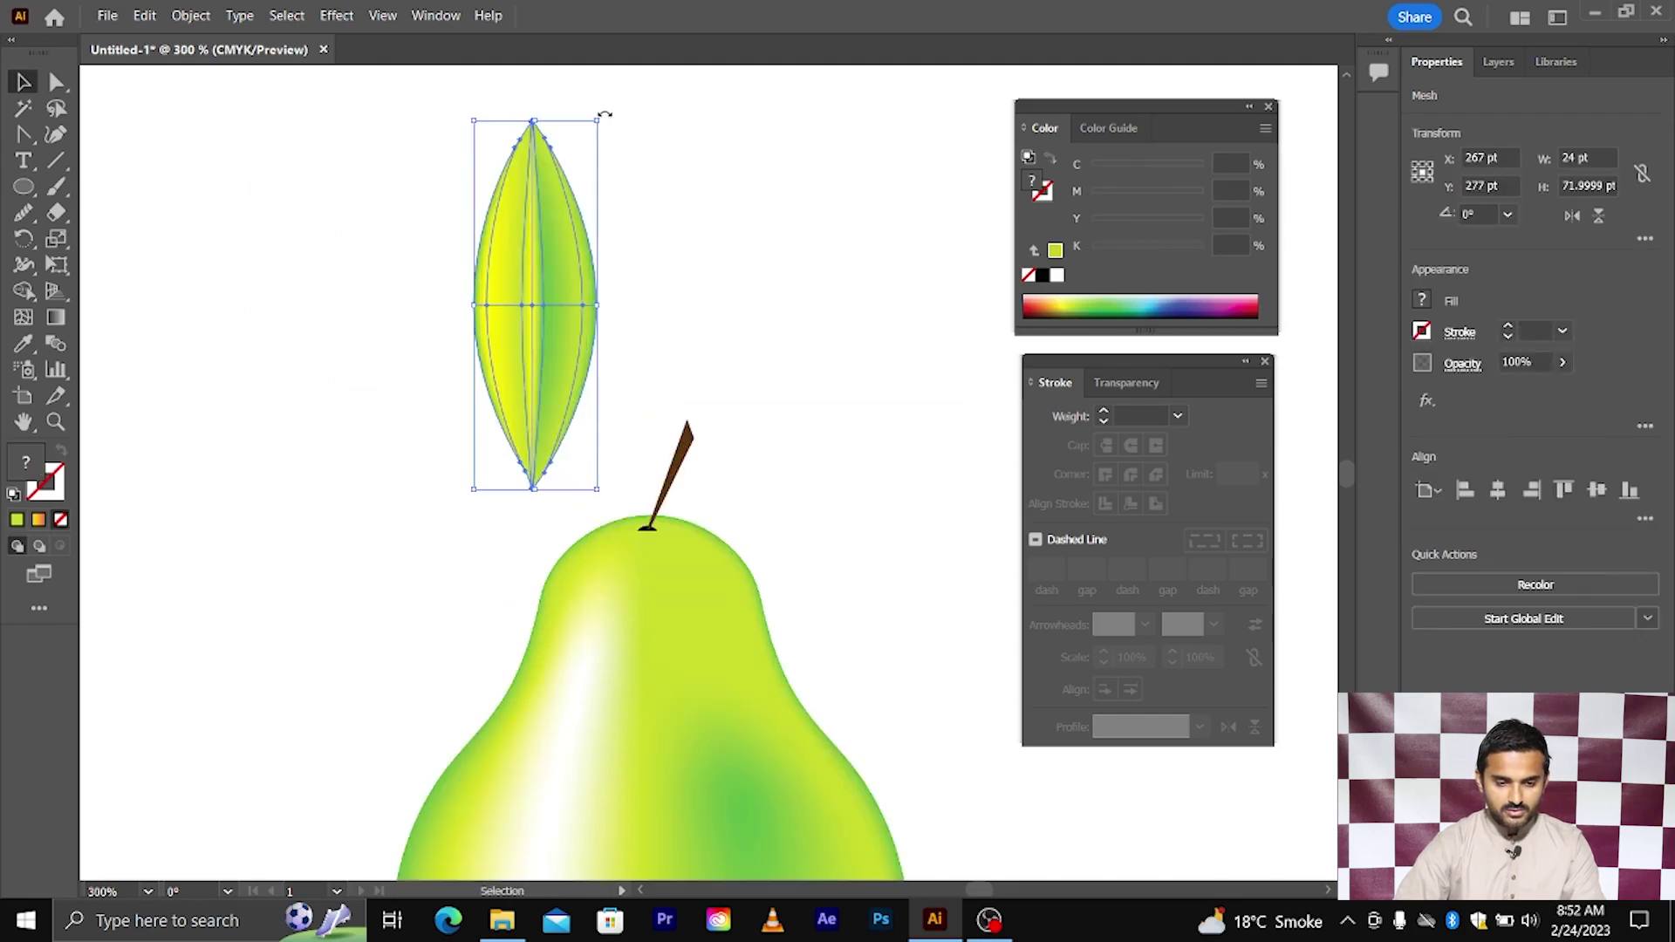
pyautogui.moveTo(605, 115)
pyautogui.mouseDown()
pyautogui.moveTo(477, 118)
pyautogui.moveTo(532, 257)
pyautogui.mouseUp()
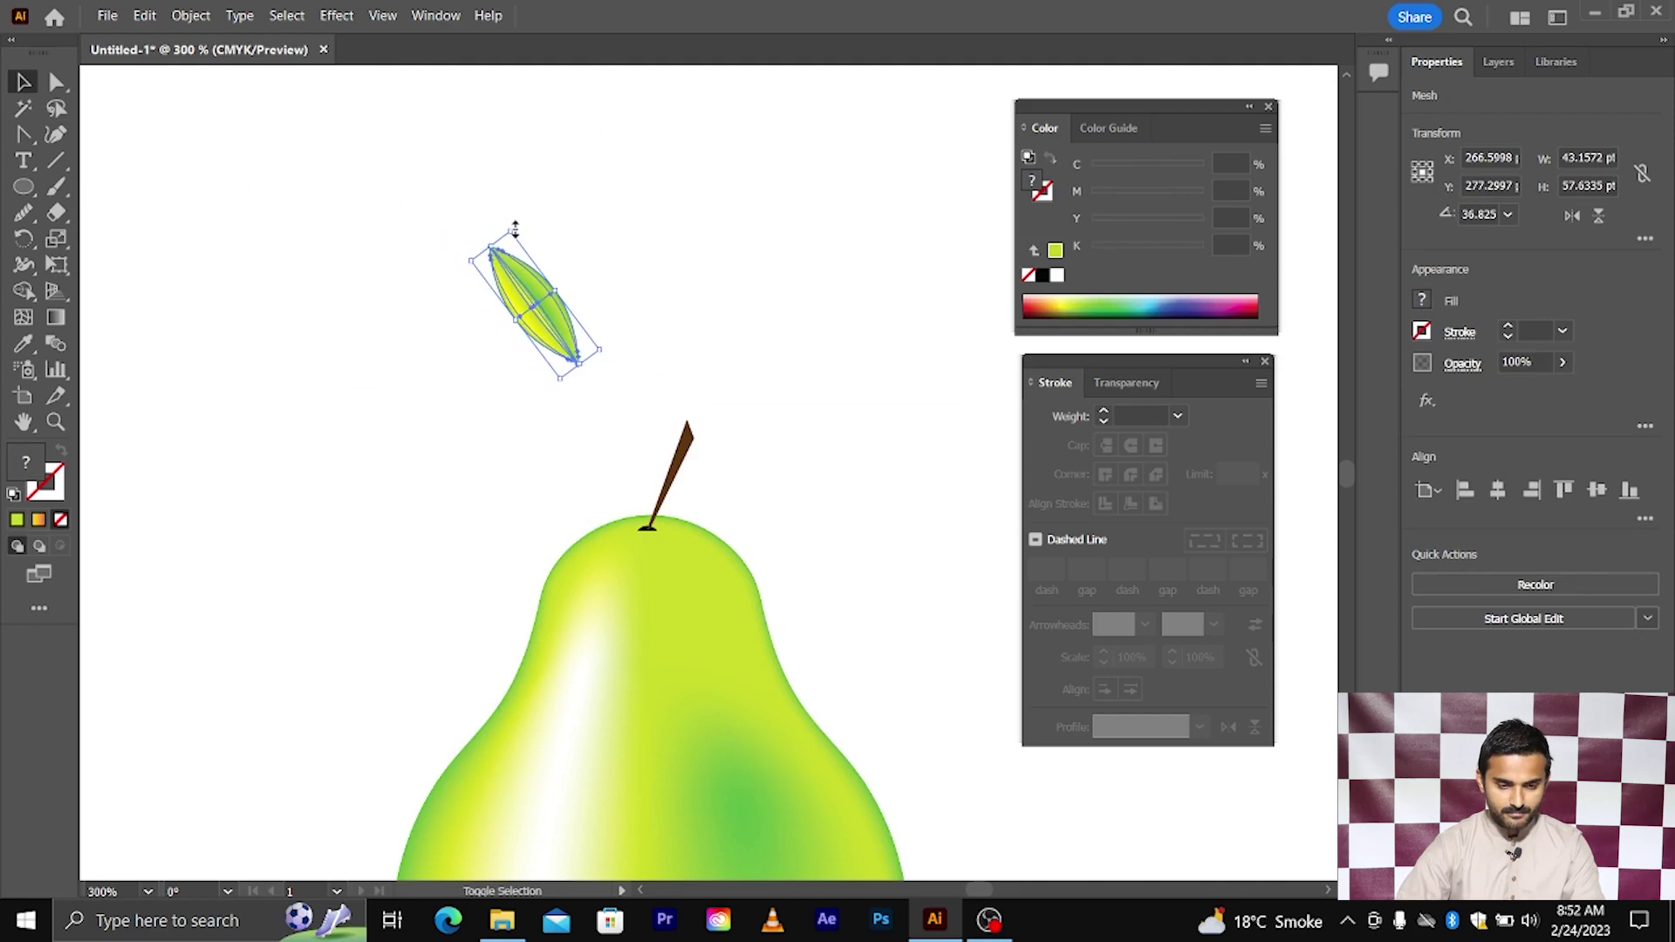
pyautogui.moveTo(548, 336)
pyautogui.mouseDown()
pyautogui.moveTo(616, 487)
pyautogui.moveTo(632, 334)
pyautogui.mouseUp()
pyautogui.click(634, 329)
# - Tilt the smaller duplicate leaf about 25° and set it overlapping the larger leaf
pyautogui.scroll(-1, 634, 330)
pyautogui.scroll(2, 647, 399)
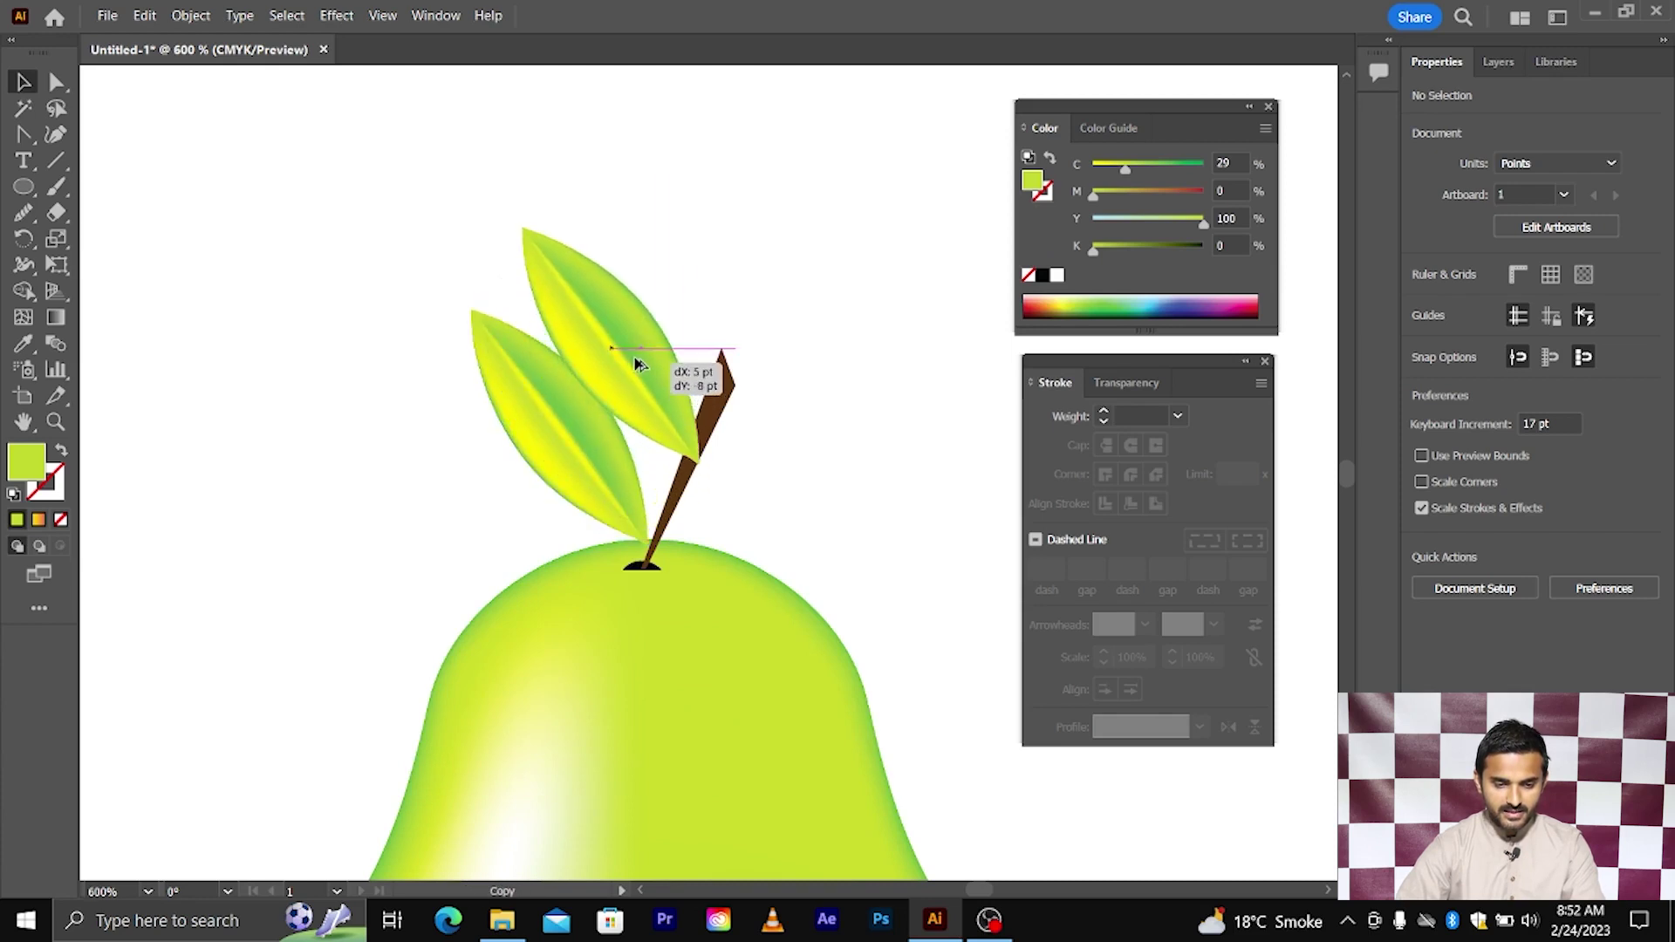
pyautogui.moveTo(558, 157)
pyautogui.mouseDown()
pyautogui.moveTo(589, 152)
pyautogui.moveTo(604, 224)
pyautogui.mouseUp()
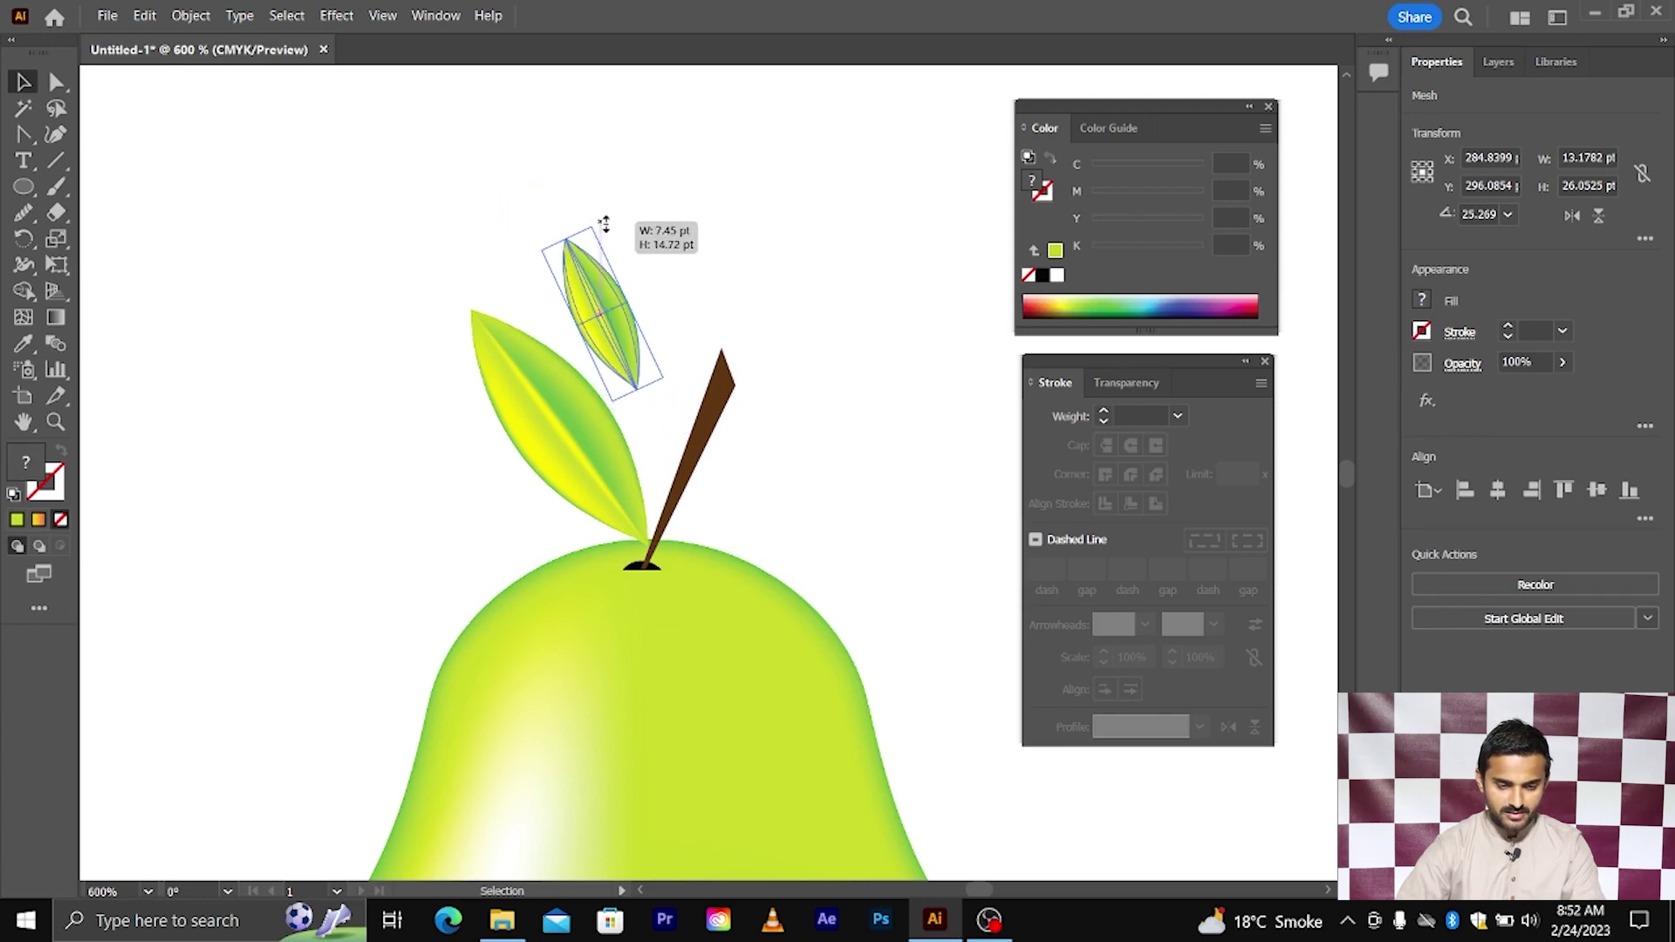
pyautogui.click(643, 280)
pyautogui.moveTo(620, 362); pyautogui.dragTo(627, 476)
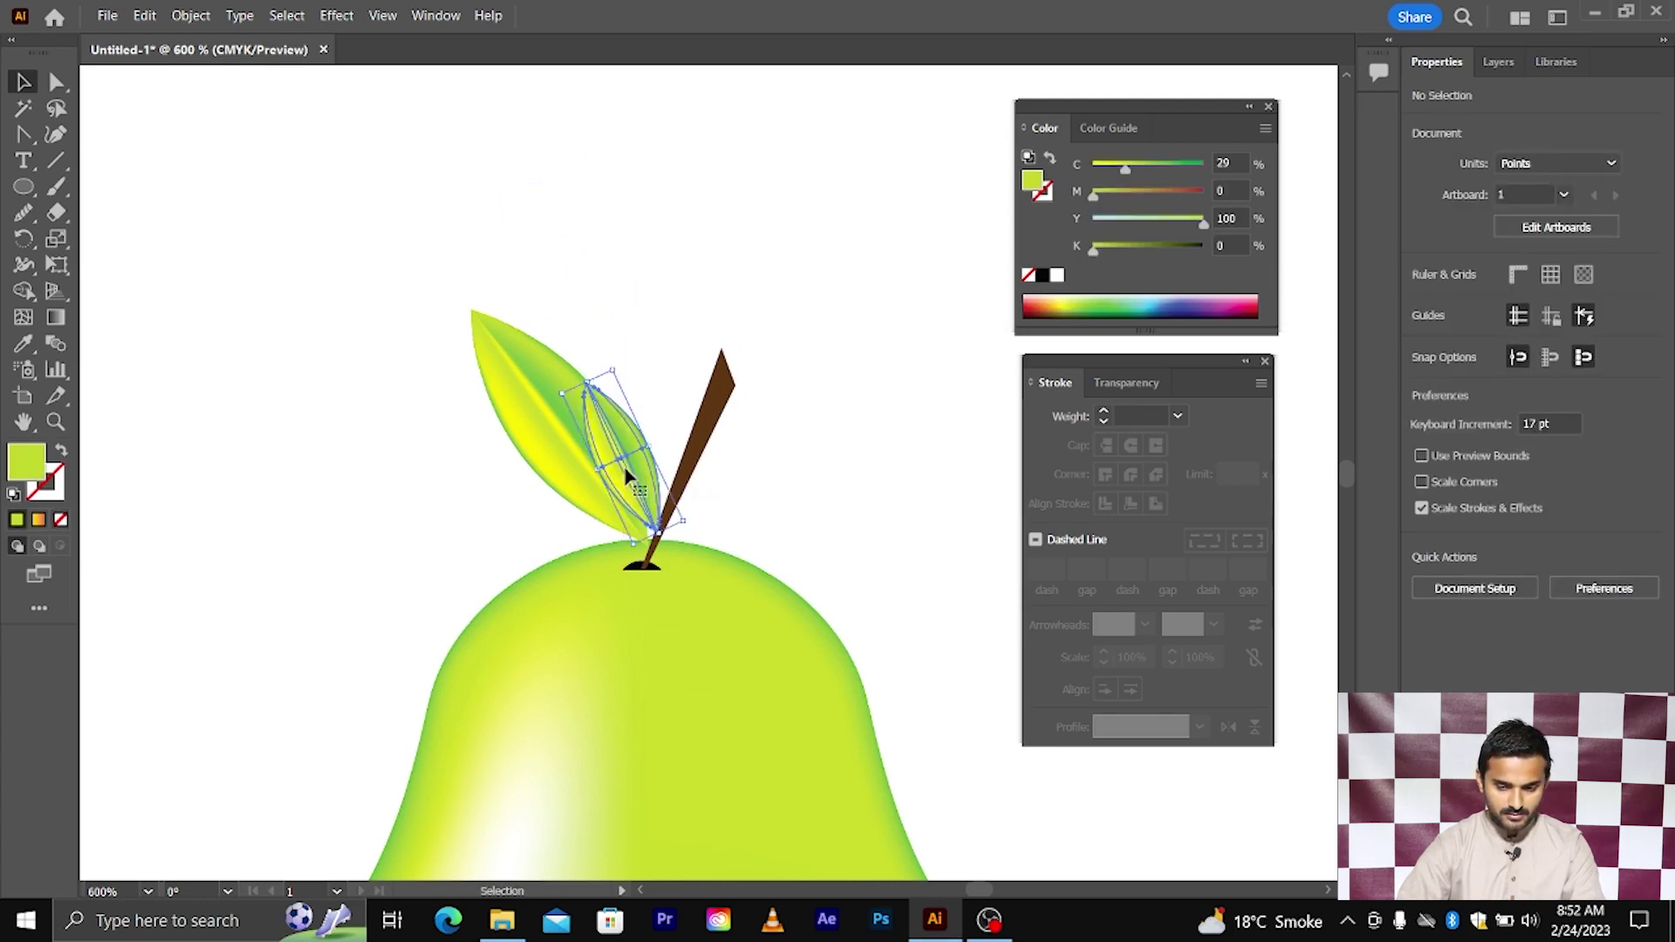
pyautogui.scroll(3, 704, 473)
# - Drag the smaller leaf's top handle to resize and slightly rotate it
pyautogui.moveTo(484, 155); pyautogui.dragTo(550, 142)
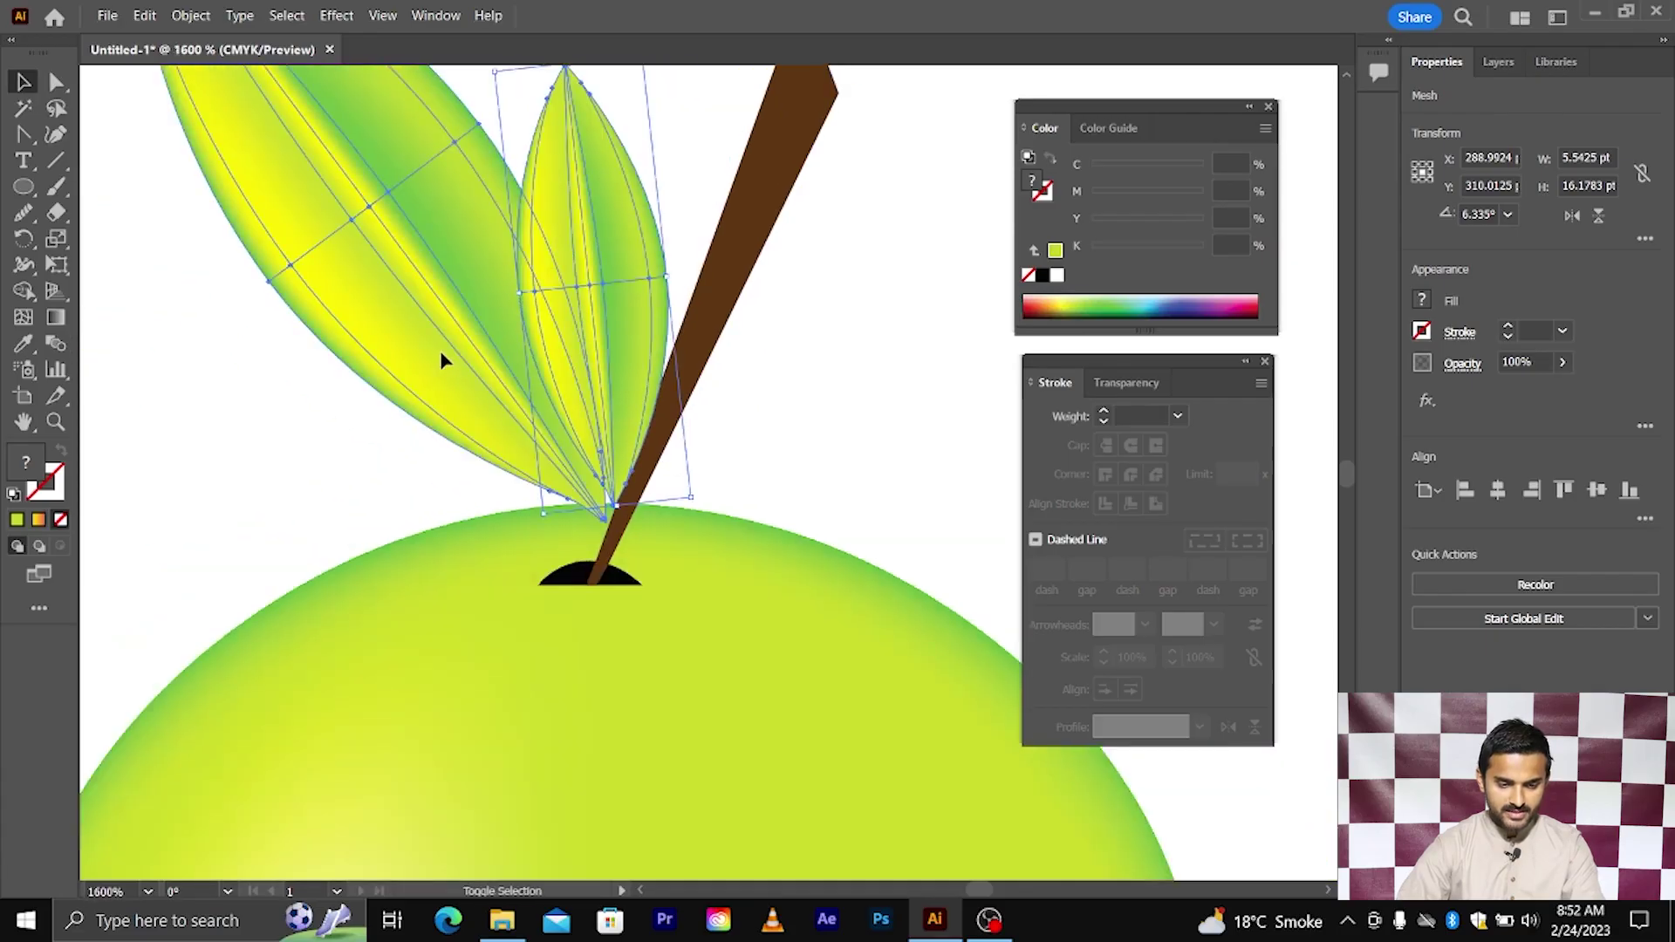
# - Send the leaves backward so they sit behind the stem
pyautogui.rightClick(442, 359)
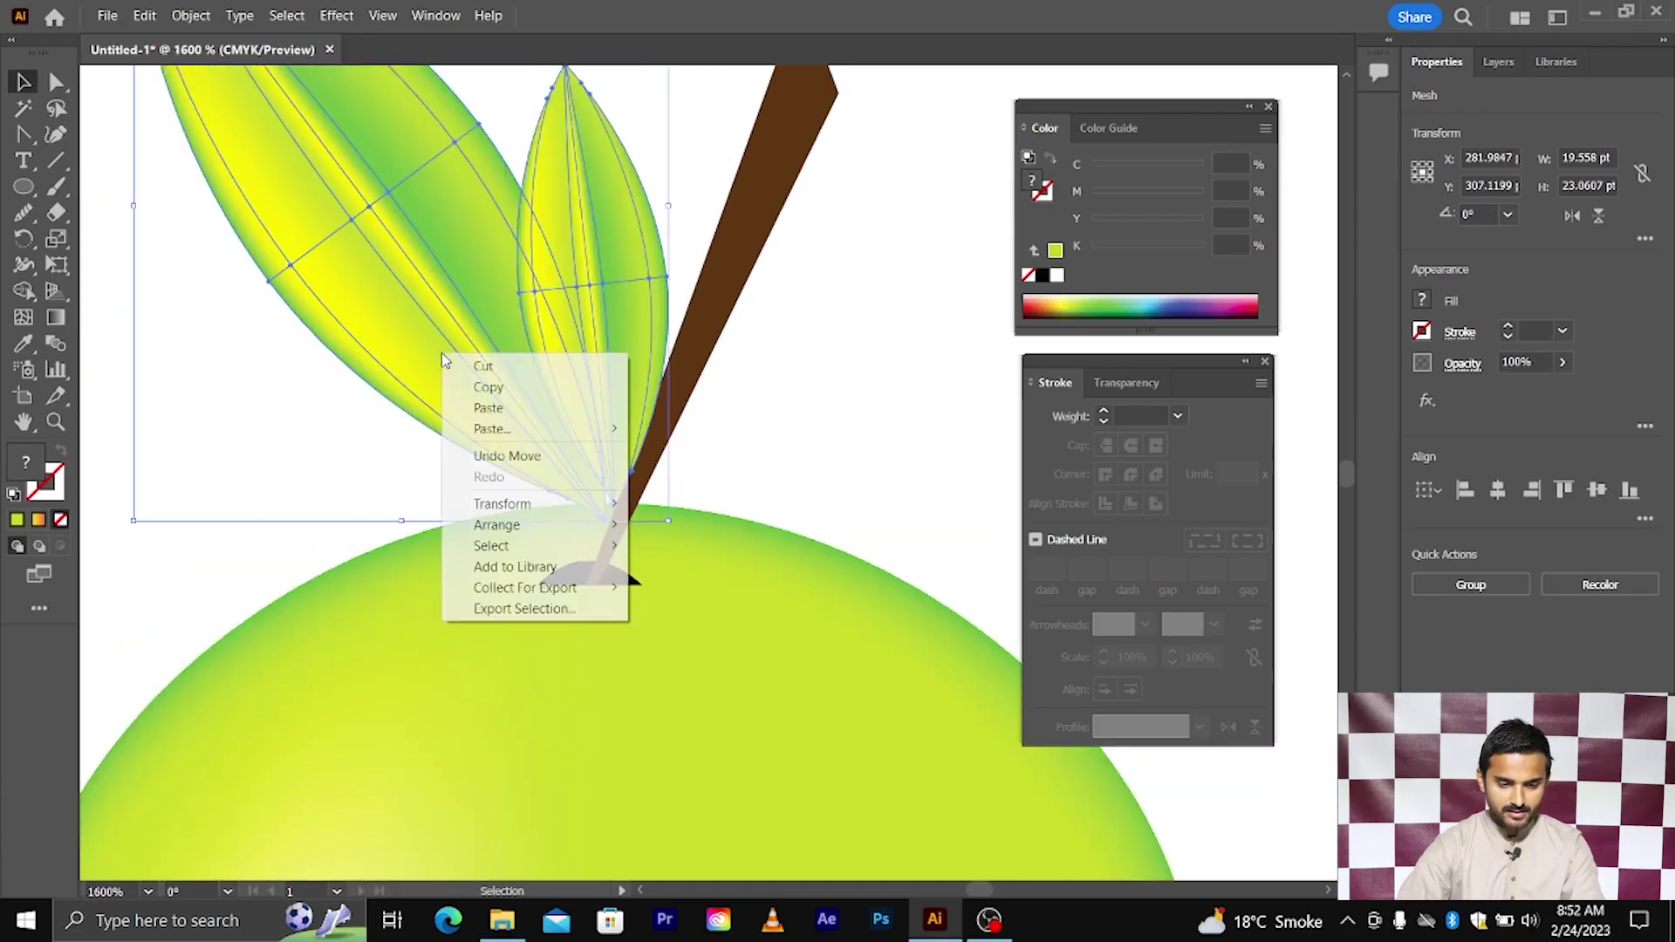
pyautogui.click(724, 562)
pyautogui.click(799, 467)
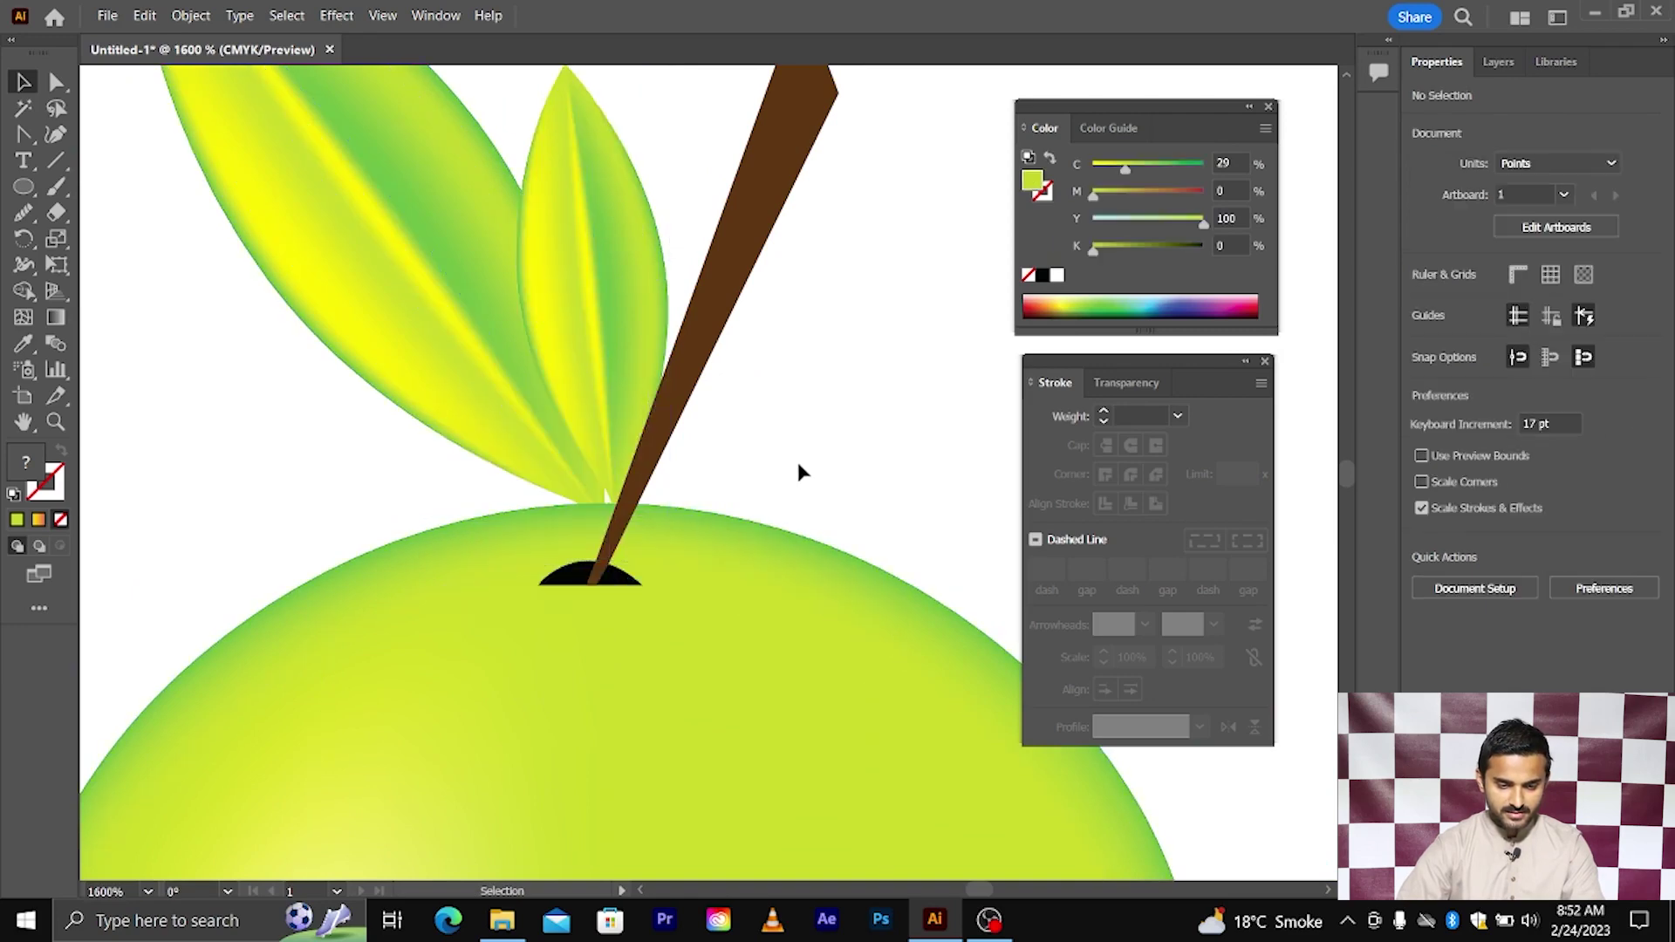
pyautogui.scroll(-1, 797, 462)
pyautogui.scroll(2, 666, 433)
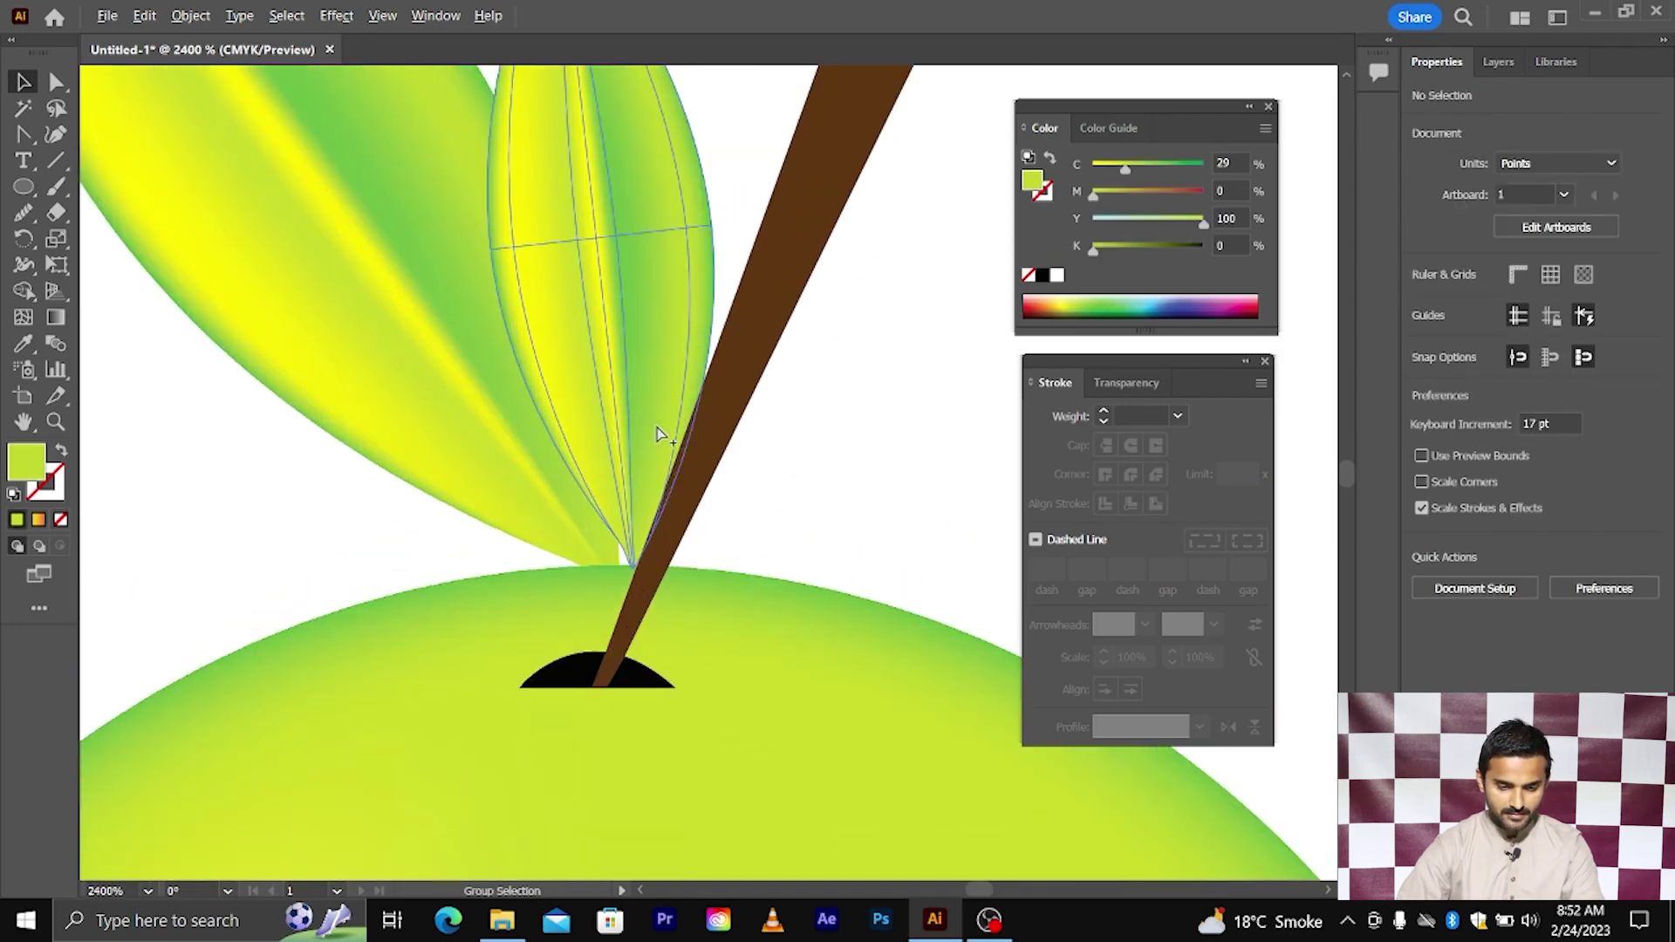
pyautogui.click(627, 473)
pyautogui.scroll(-6, 626, 475)
pyautogui.click(604, 309)
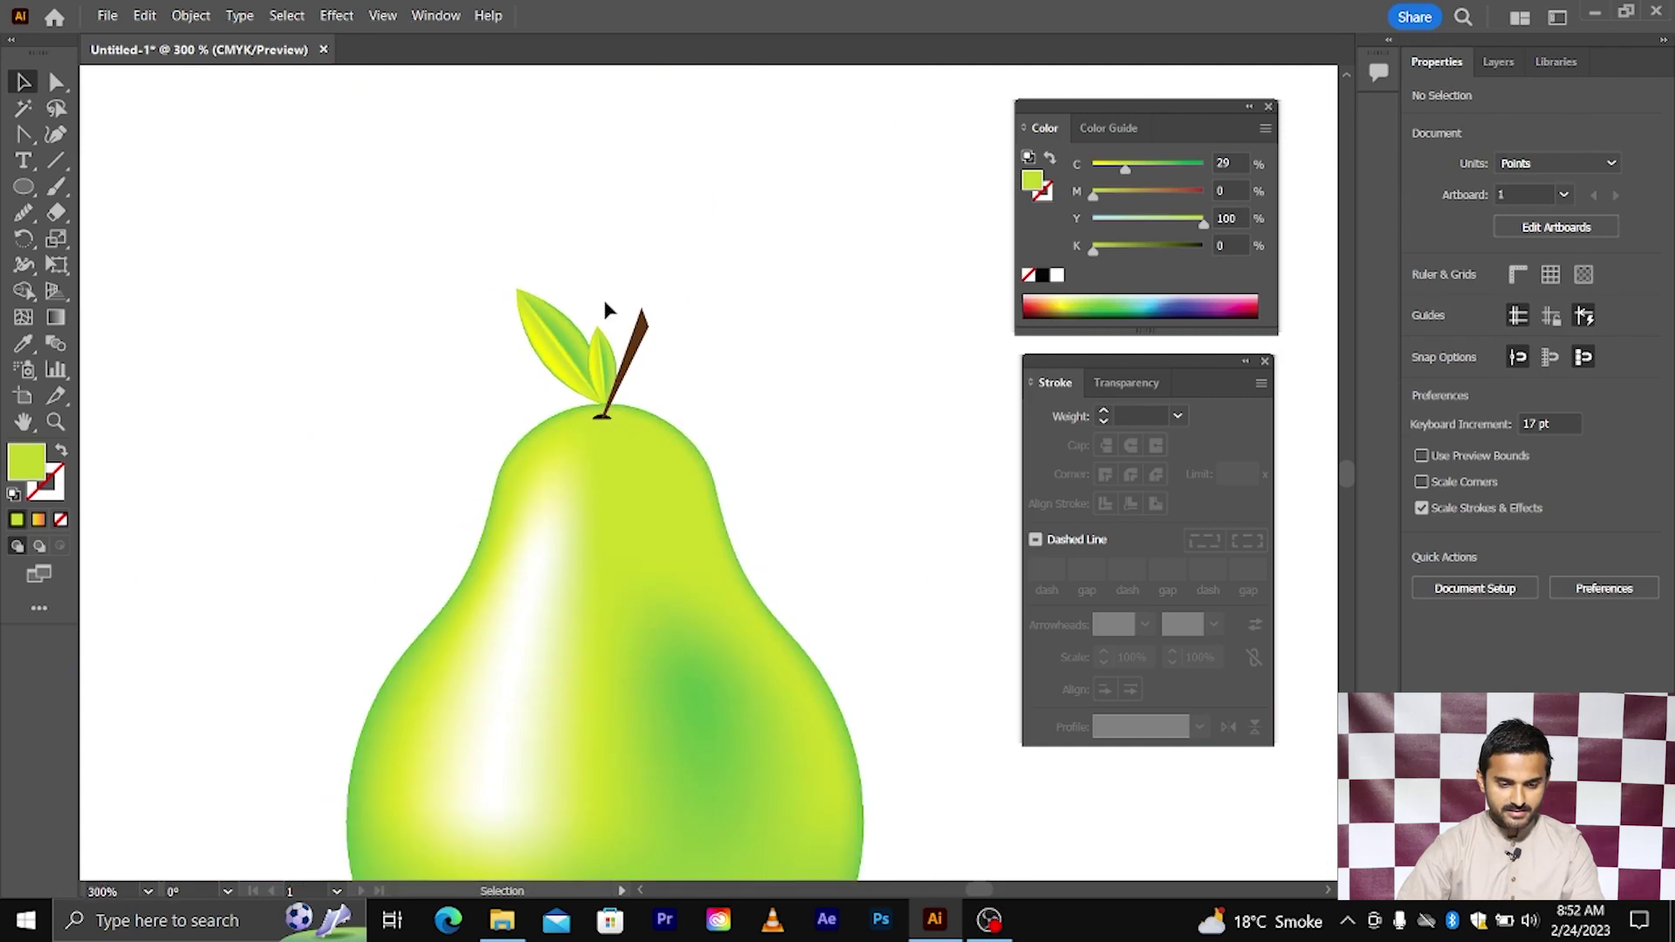
# - Select the pear, stem and both leaves and group them with Ctrl+G
pyautogui.scroll(-1, 607, 309)
pyautogui.scroll(-1, 617, 318)
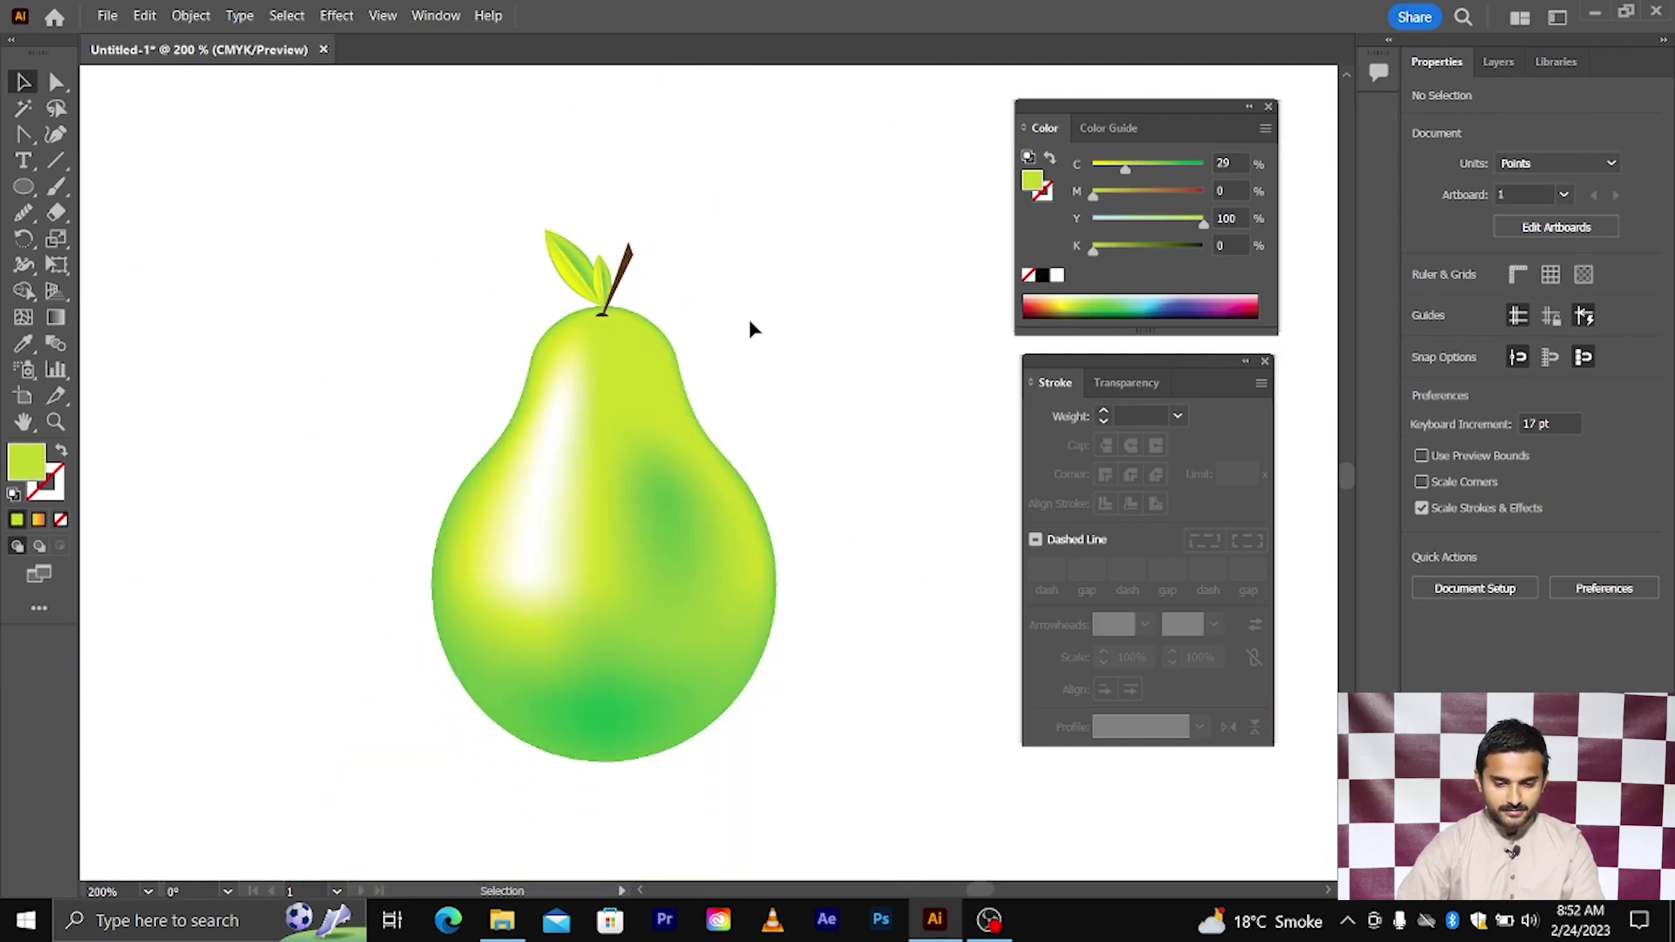
pyautogui.scroll(-1, 756, 331)
pyautogui.moveTo(531, 244); pyautogui.dragTo(836, 577)
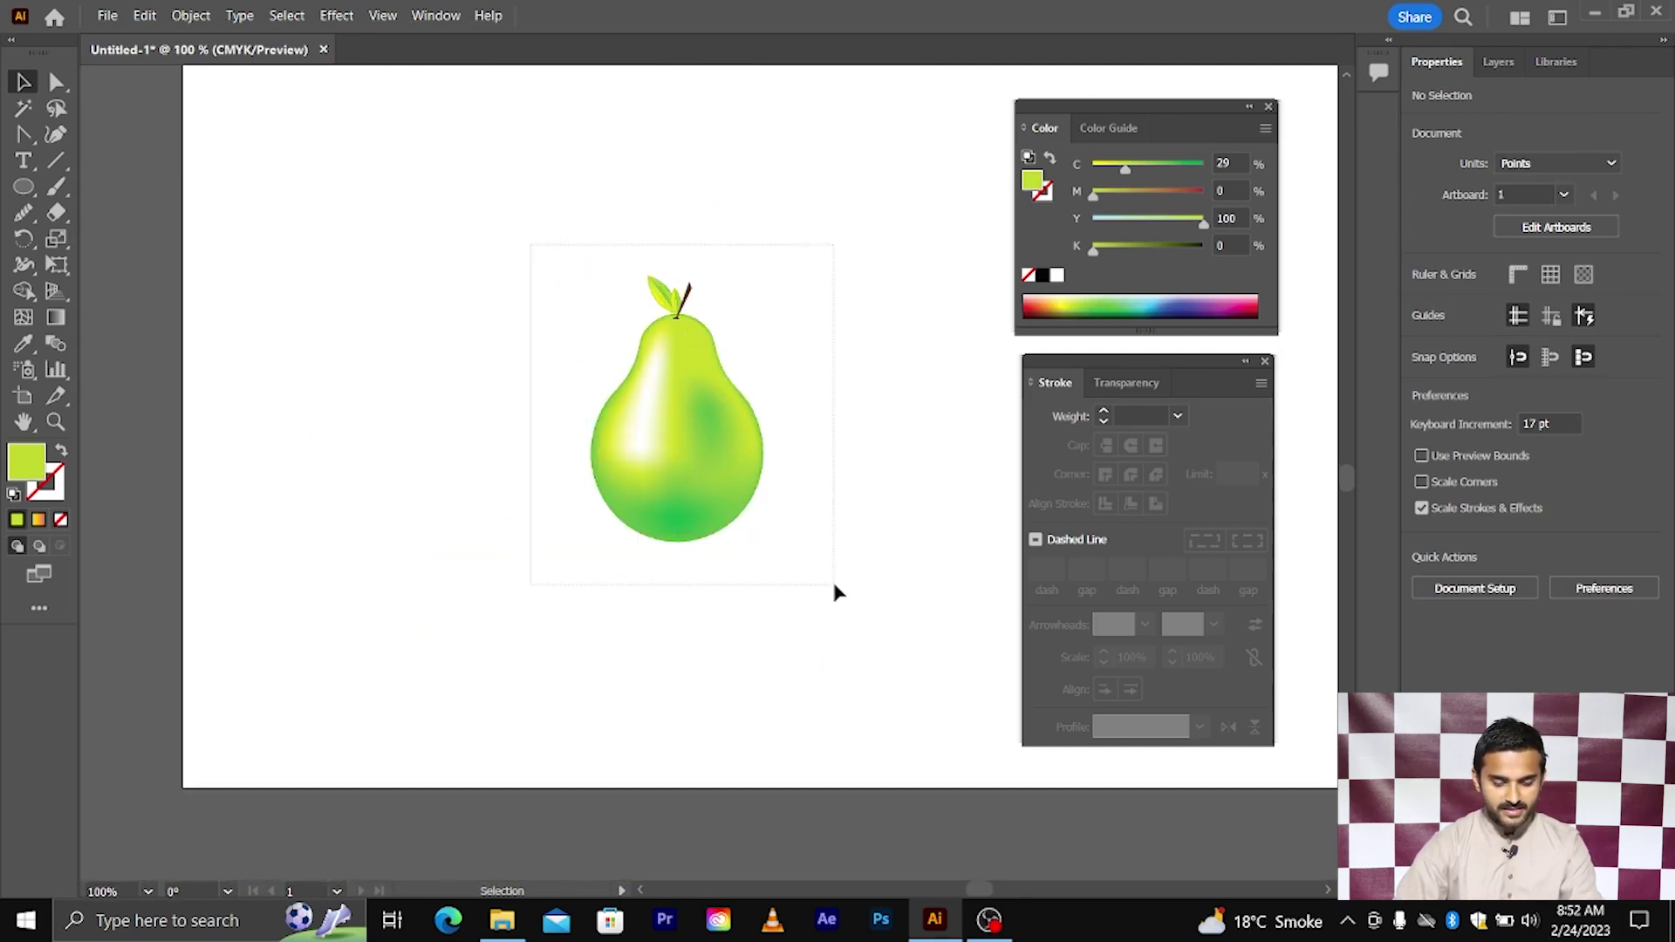
pyautogui.hotkey('ctrl', 'g')
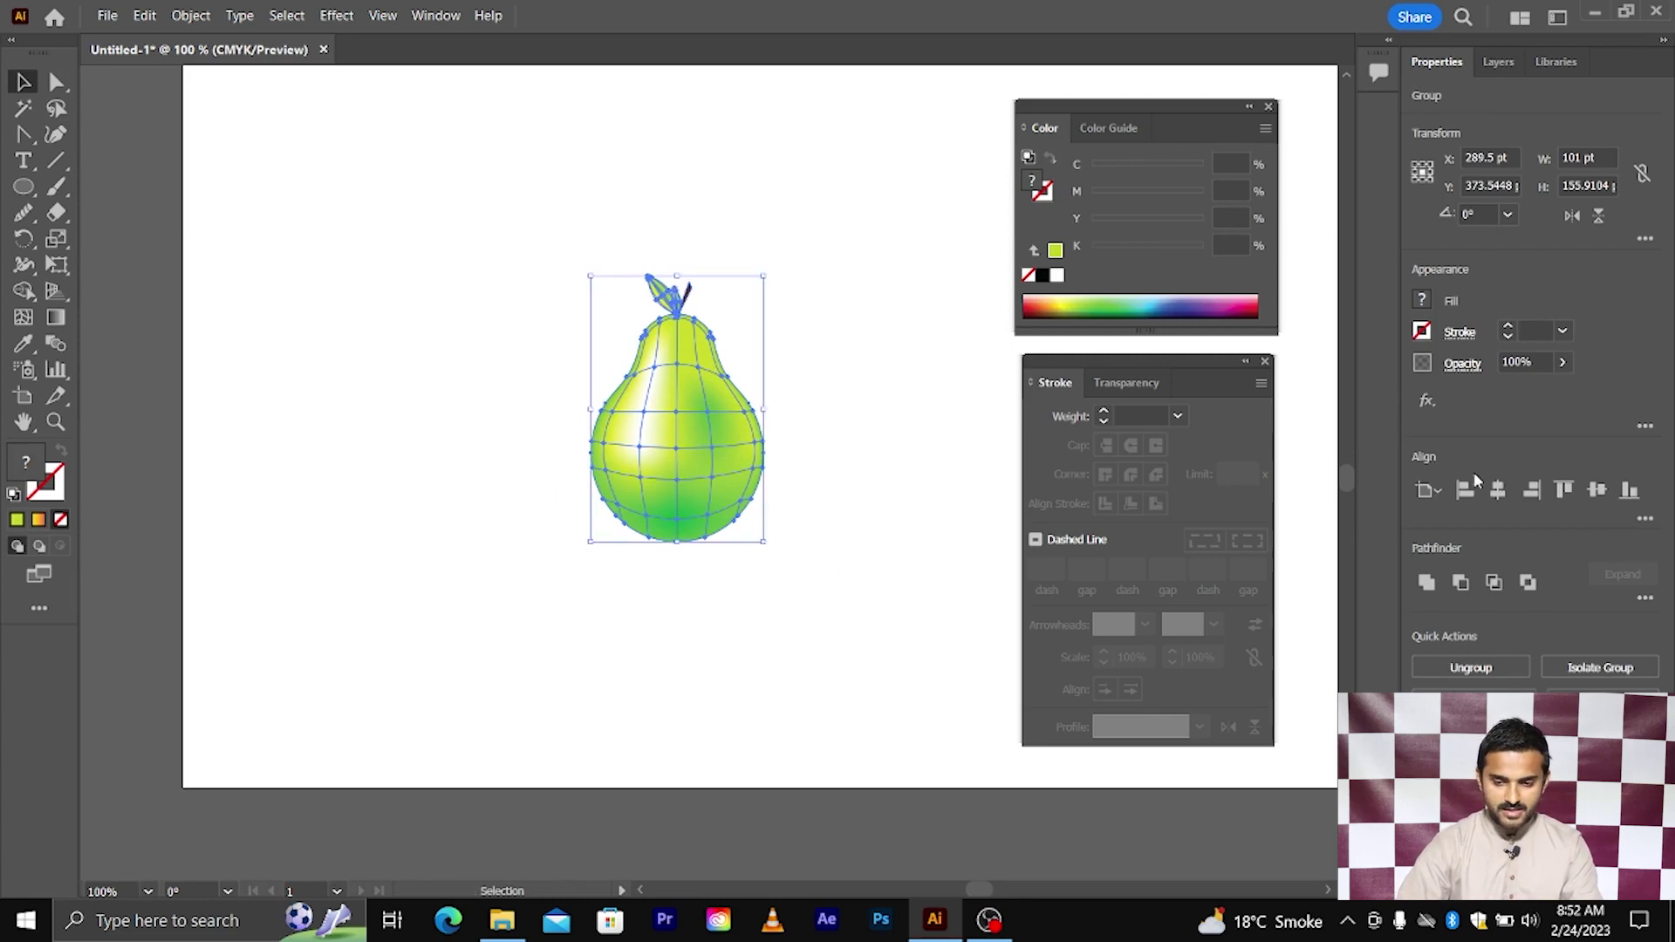
# - Align the grouped pear to the artboard centre horizontally and vertically
pyautogui.click(1493, 491)
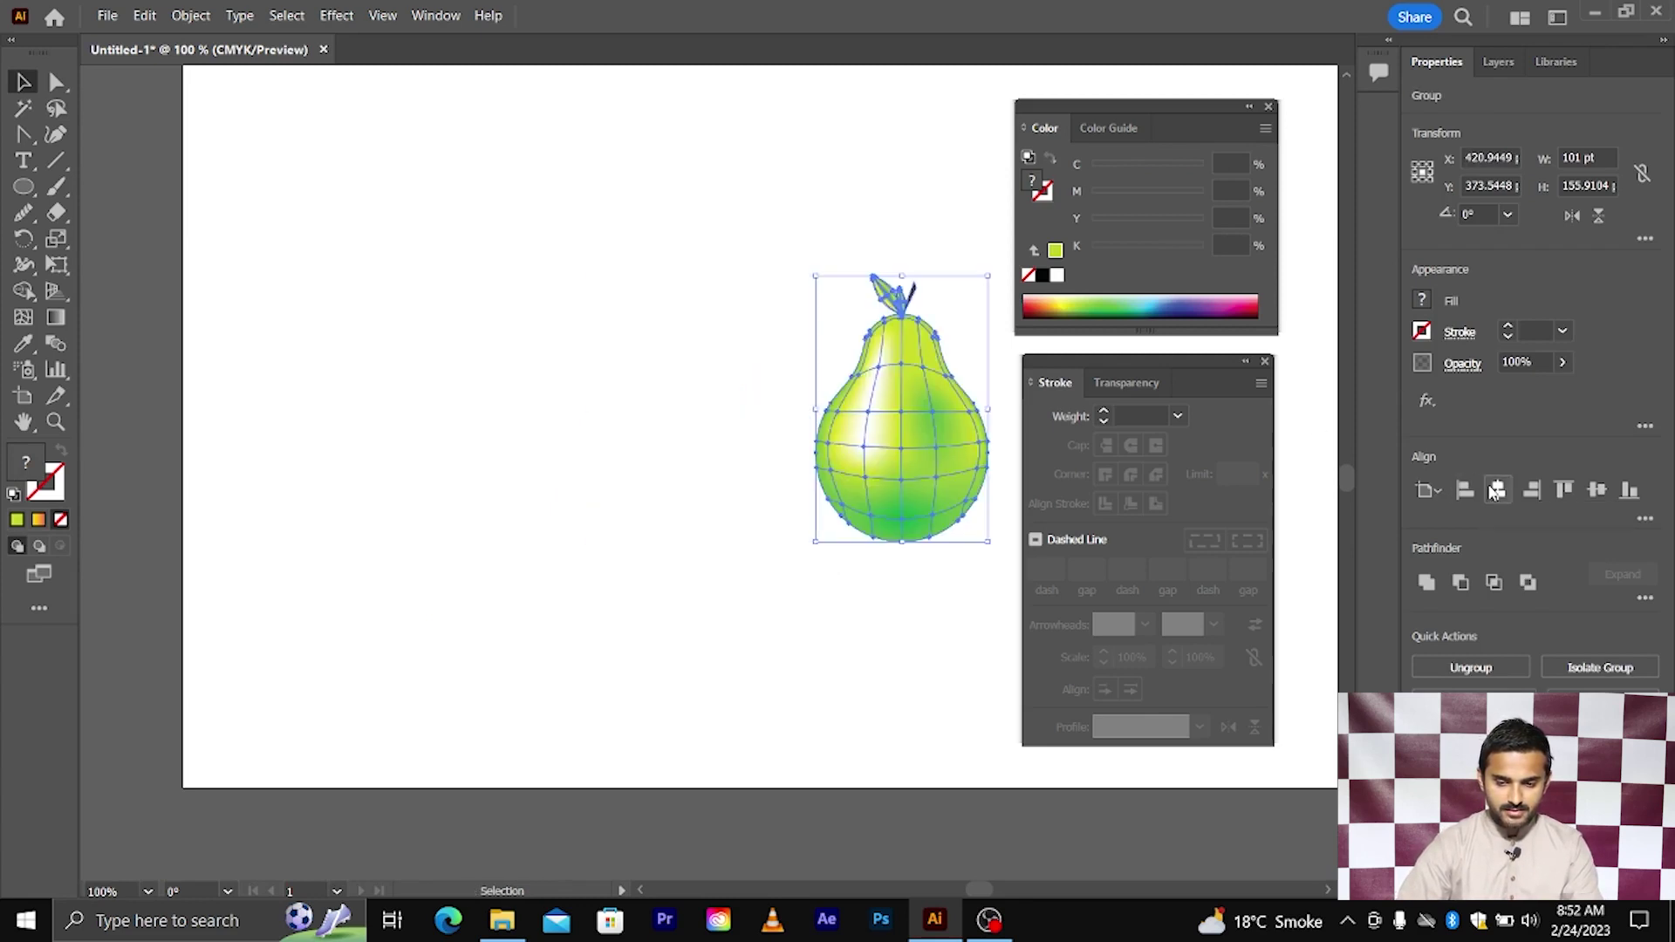
pyautogui.click(443, 19)
pyautogui.click(506, 245)
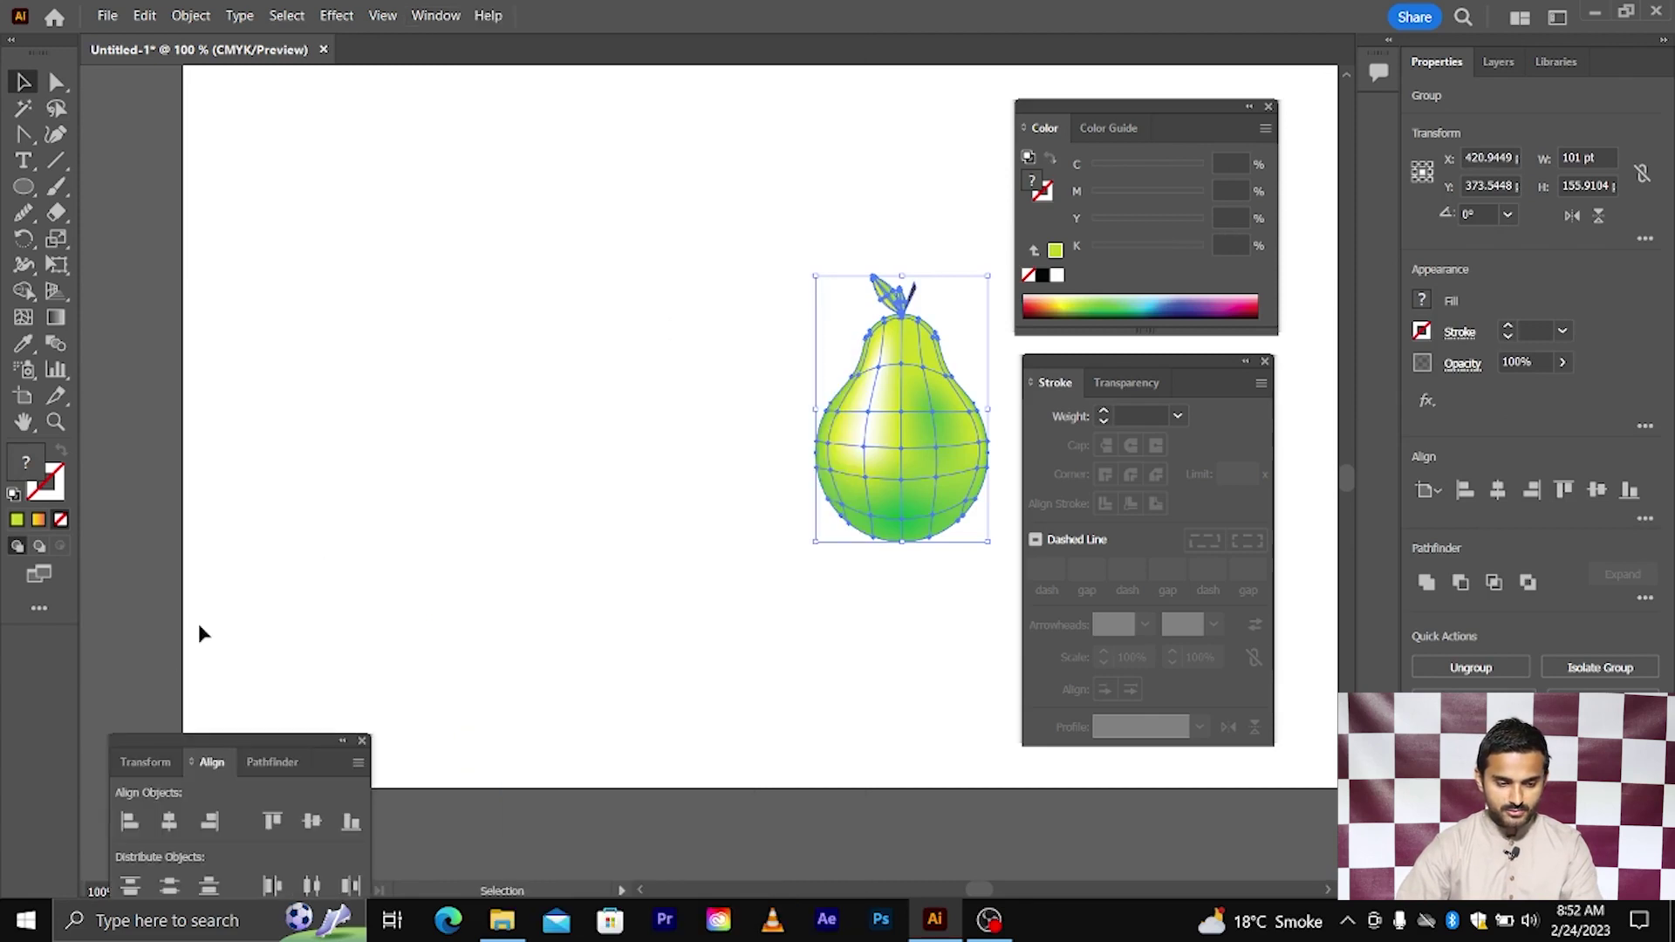
pyautogui.moveTo(197, 738); pyautogui.dragTo(197, 403)
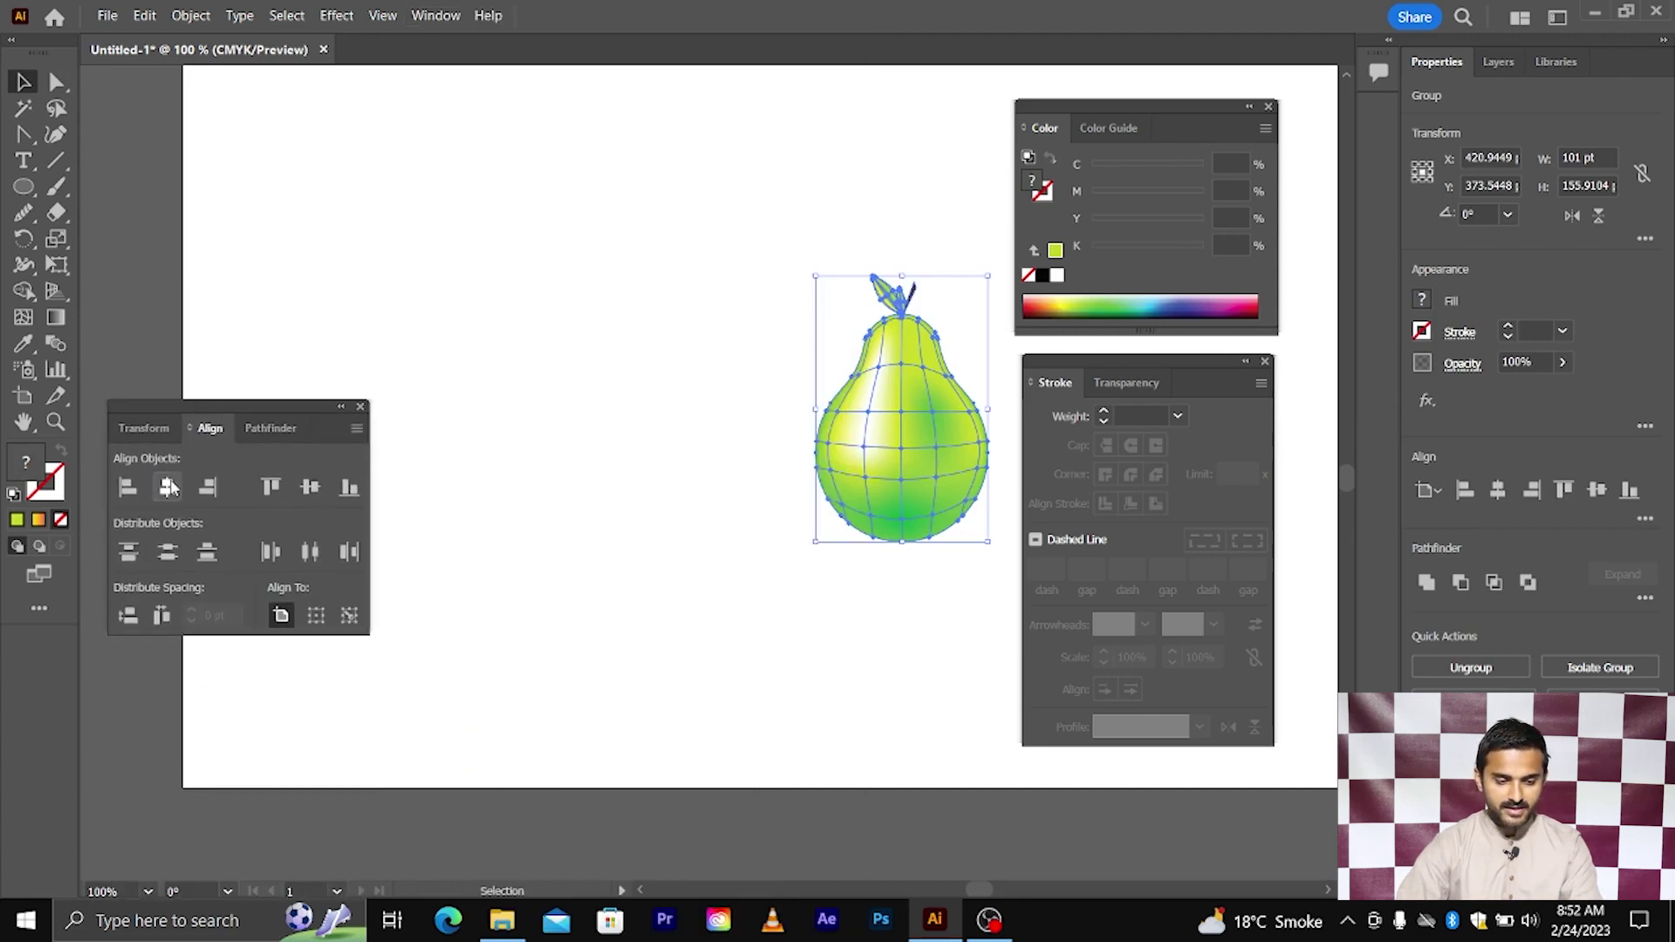
pyautogui.click(311, 488)
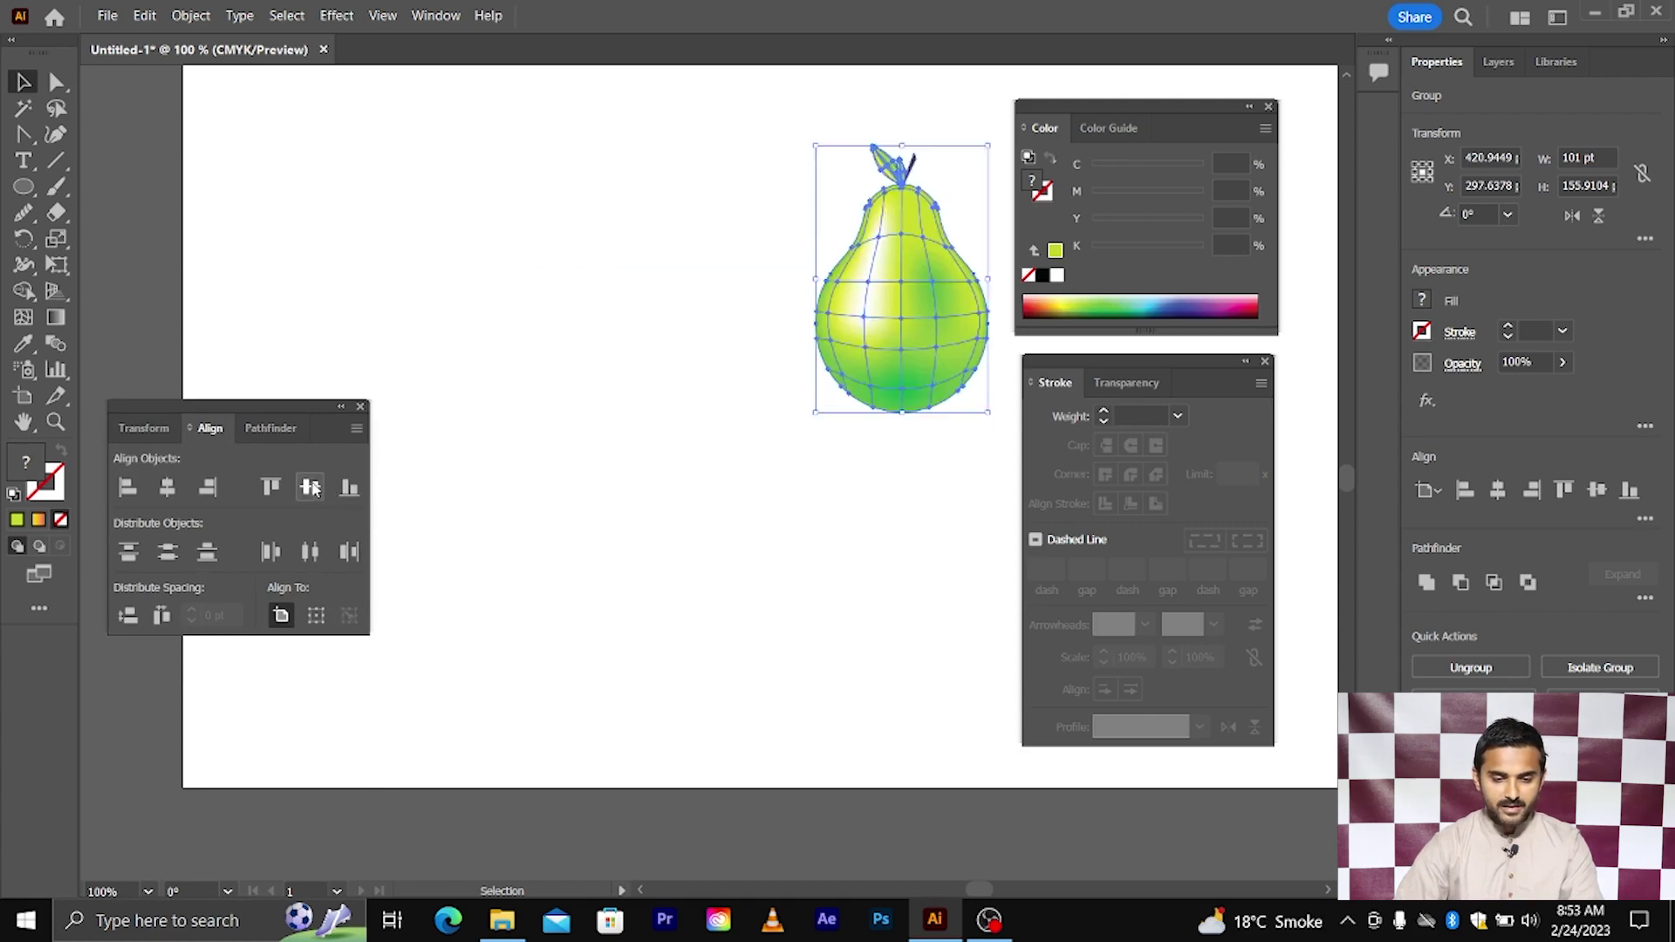
# - Enlarge the grouped pear slightly from its corner handle
pyautogui.click(505, 460)
pyautogui.scroll(-3, 505, 460)
pyautogui.scroll(-2, 505, 463)
pyautogui.scroll(5, 500, 442)
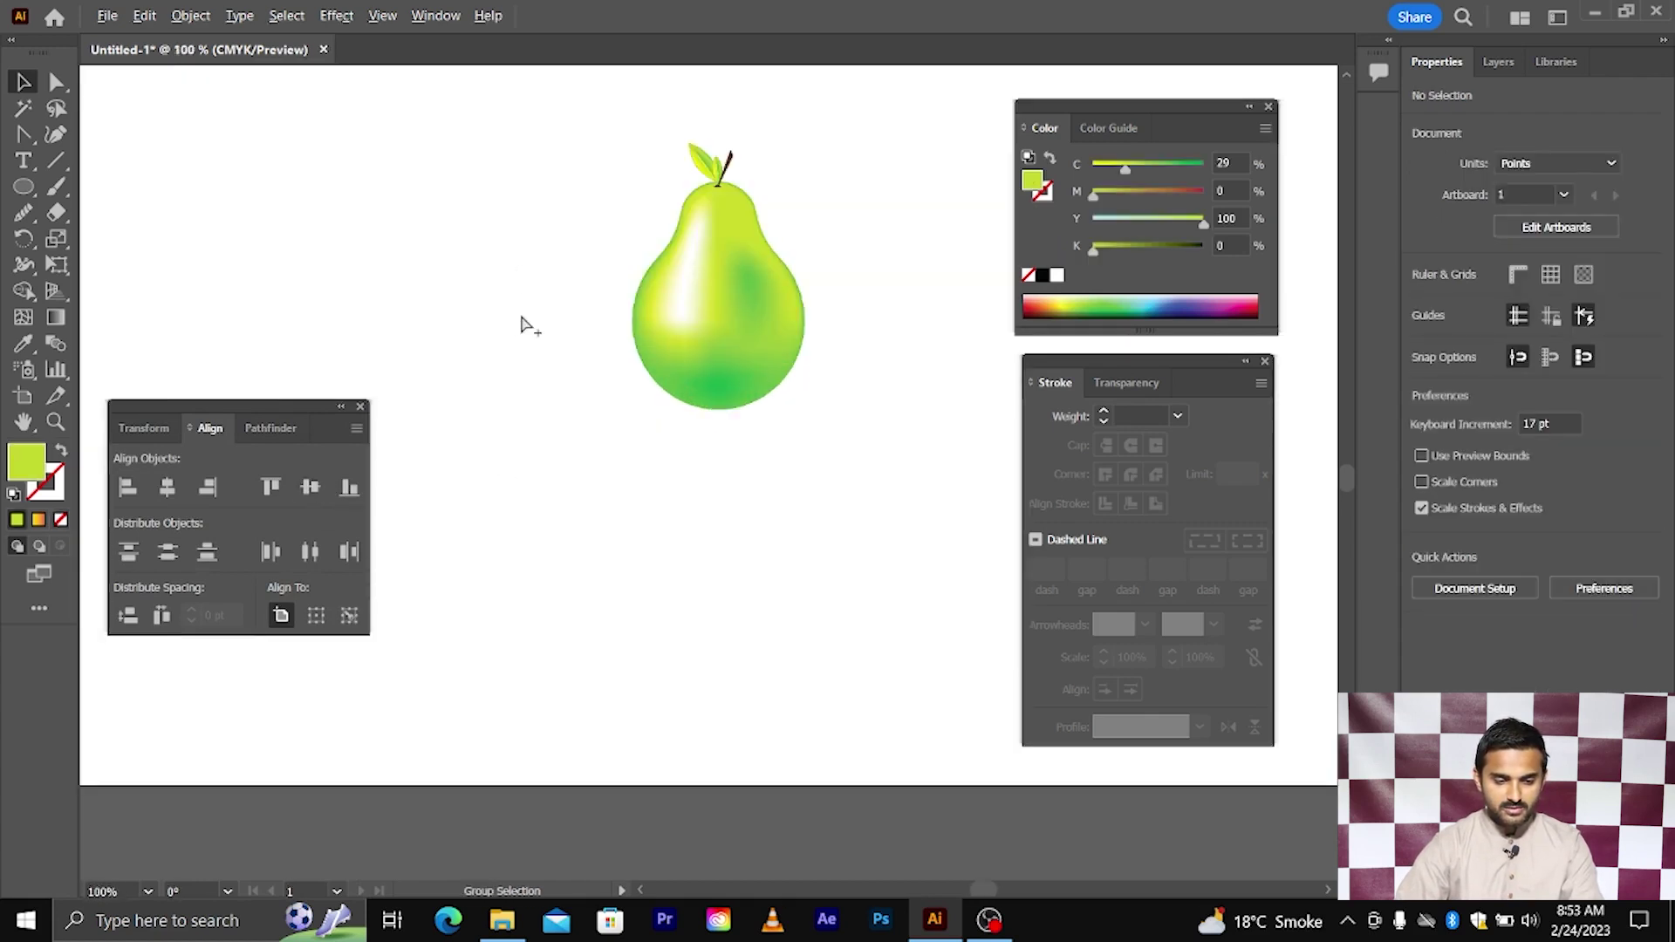
pyautogui.scroll(-2, 523, 325)
pyautogui.moveTo(329, 409); pyautogui.dragTo(405, 660)
pyautogui.moveTo(509, 225); pyautogui.dragTo(741, 445)
pyautogui.click(757, 428)
pyautogui.scroll(1, 758, 421)
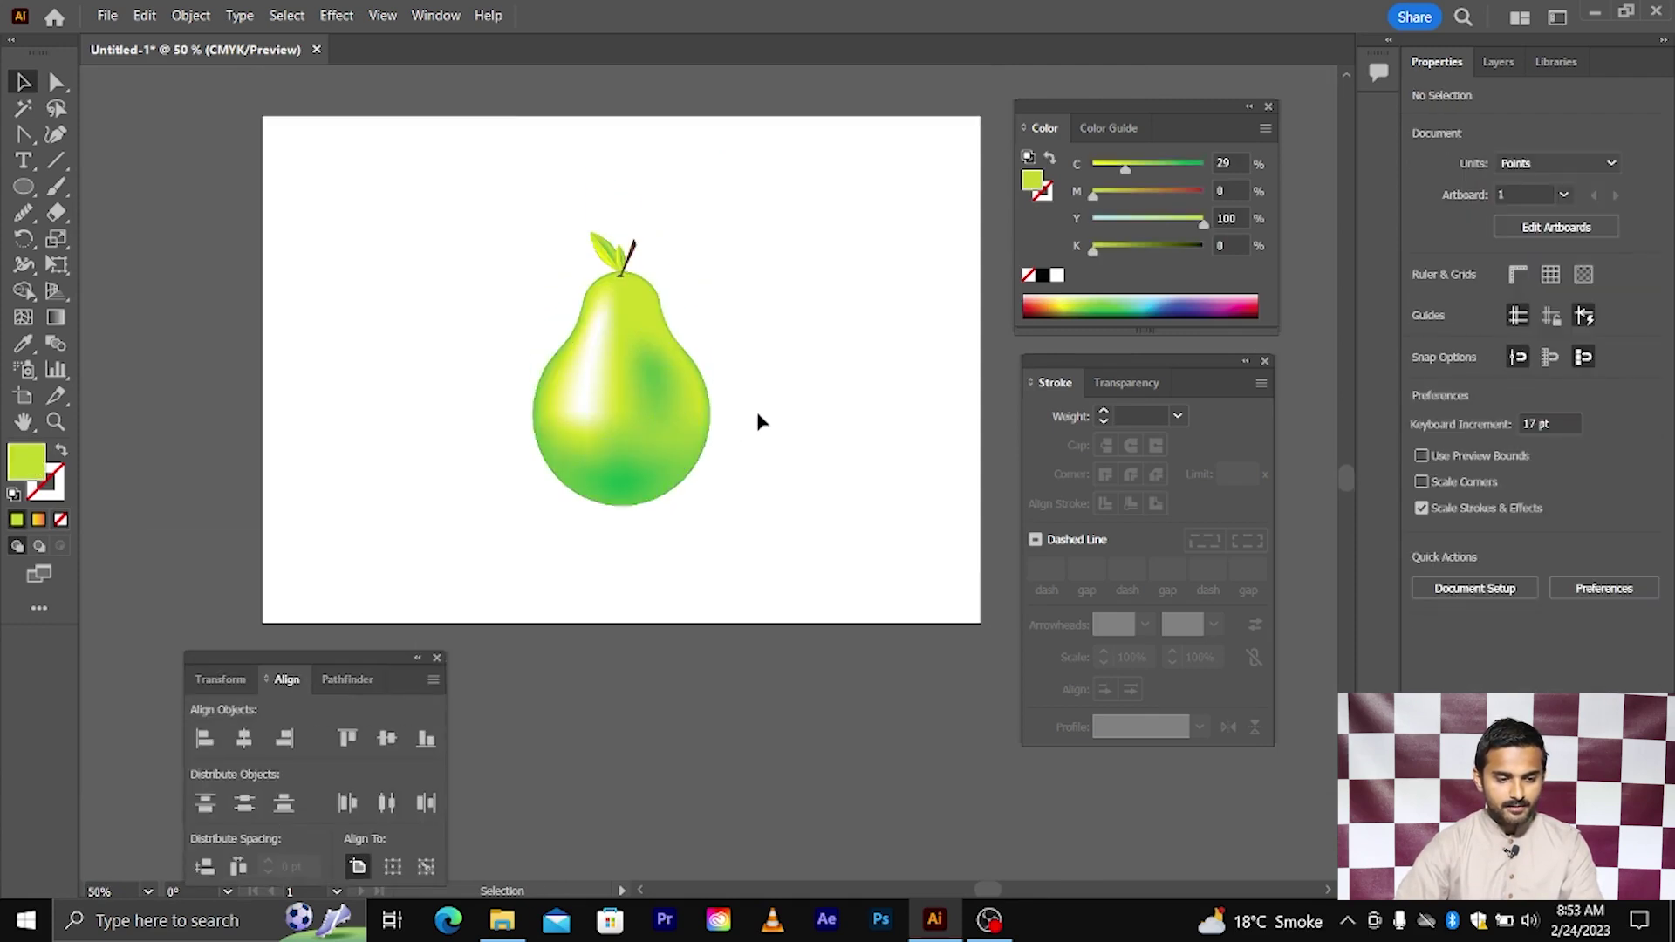
# - Draw an artboard-sized rectangle filled with black
pyautogui.moveTo(24, 186); pyautogui.dragTo(84, 180)
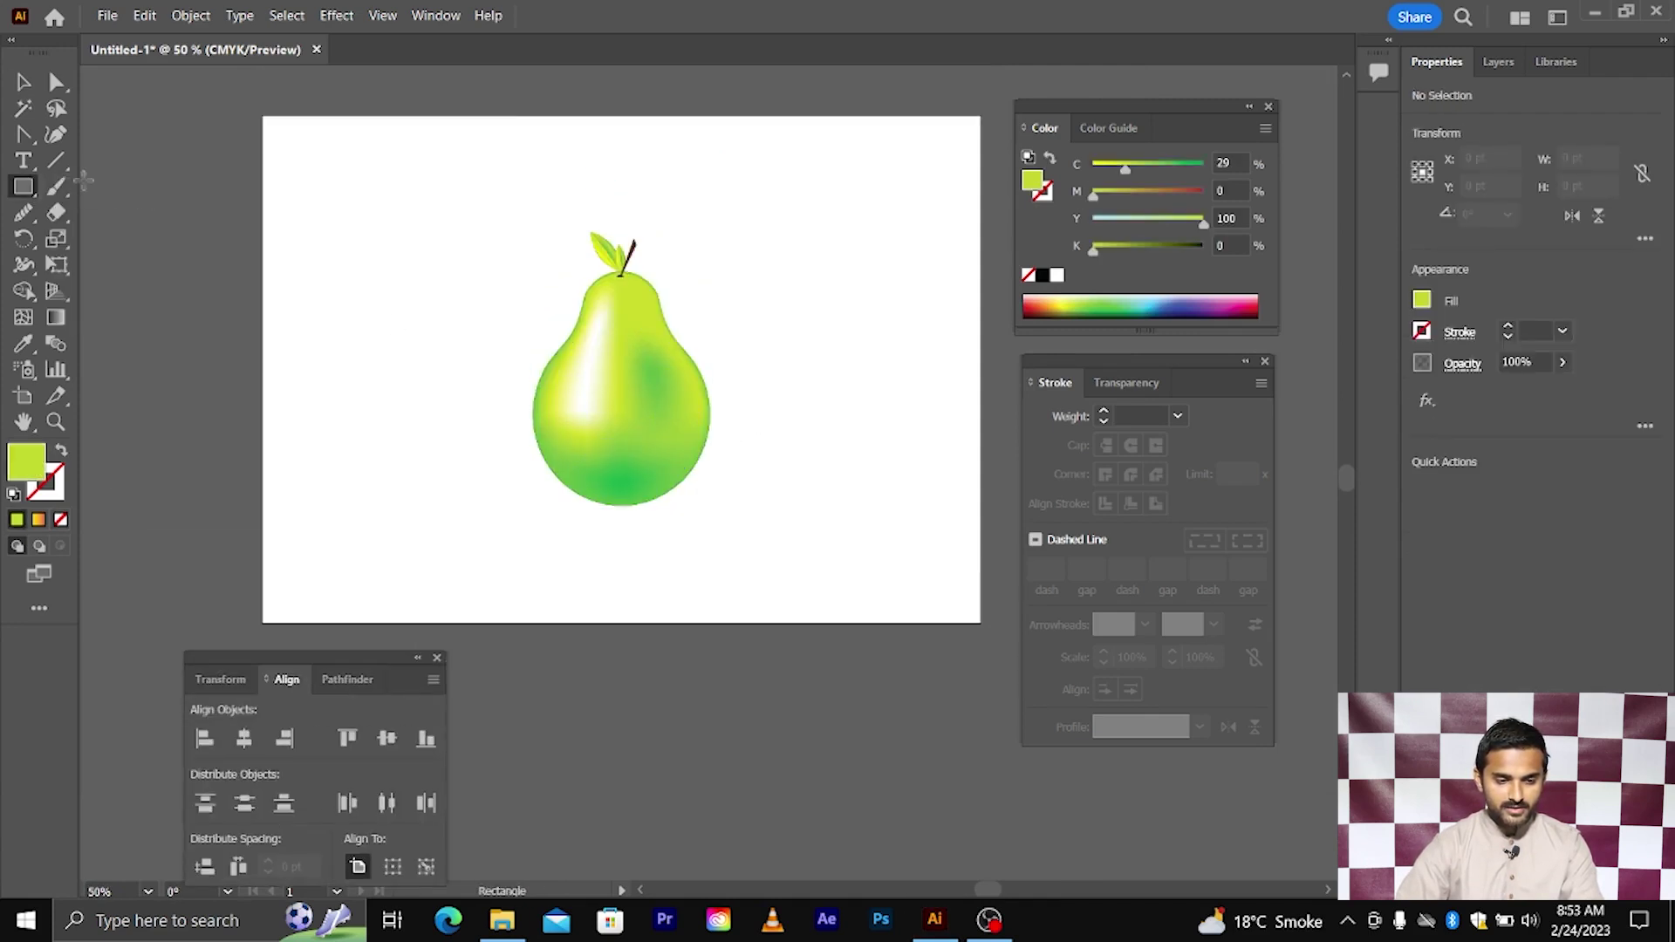
pyautogui.moveTo(261, 114); pyautogui.dragTo(977, 621)
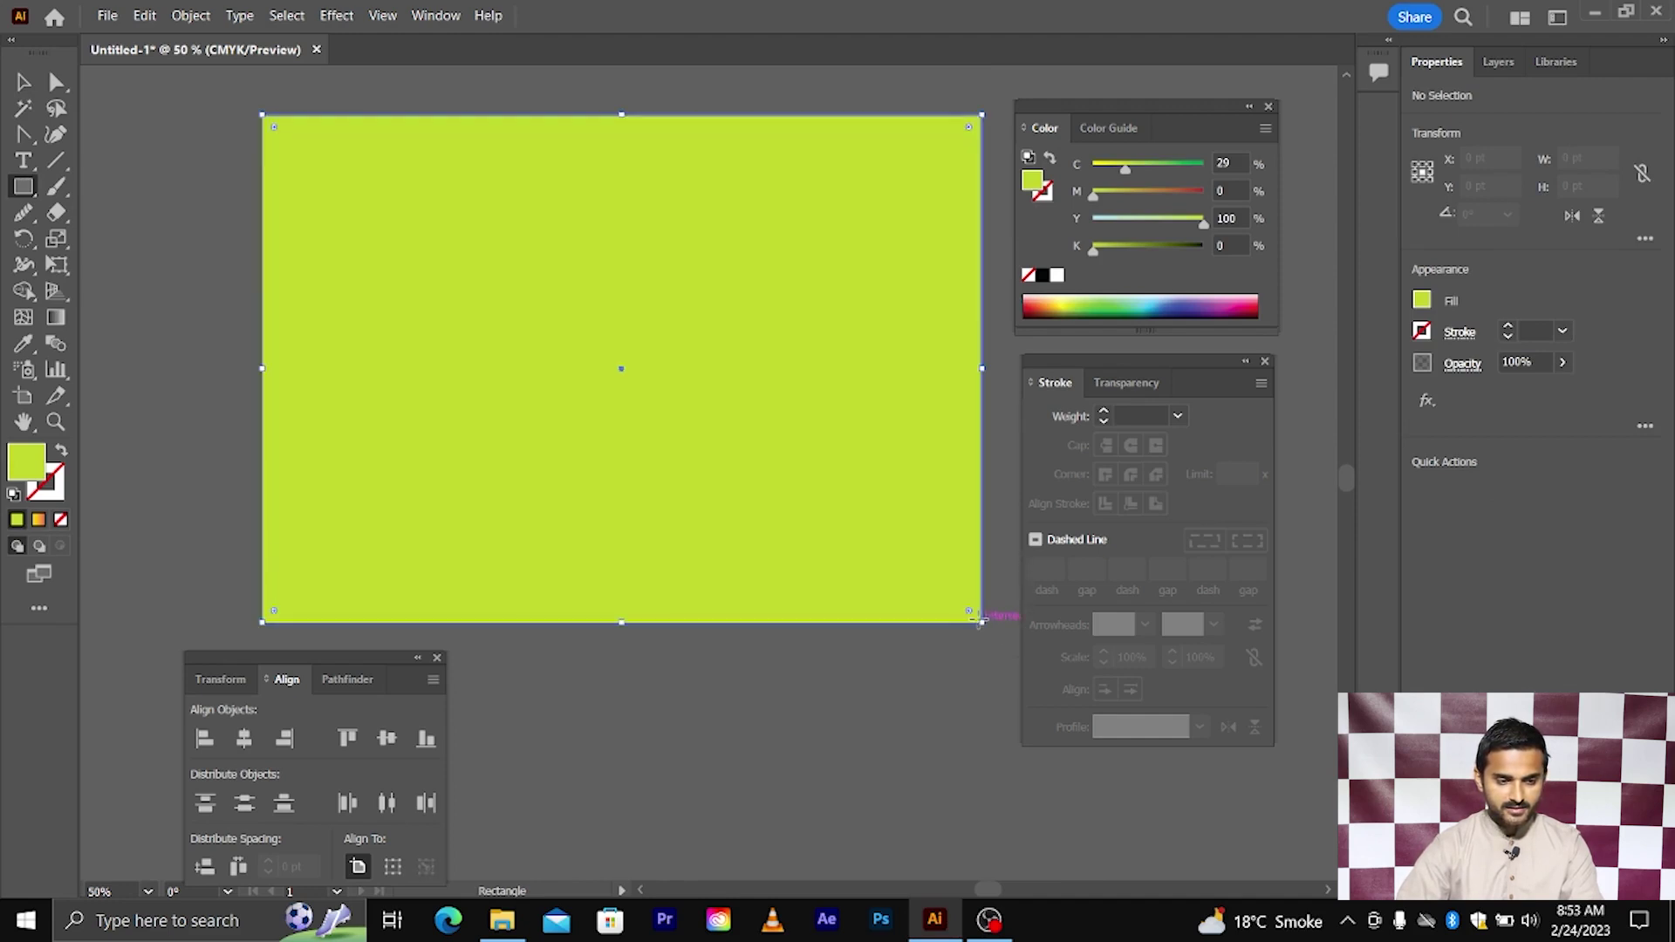
pyautogui.press('v')
pyautogui.click(1420, 300)
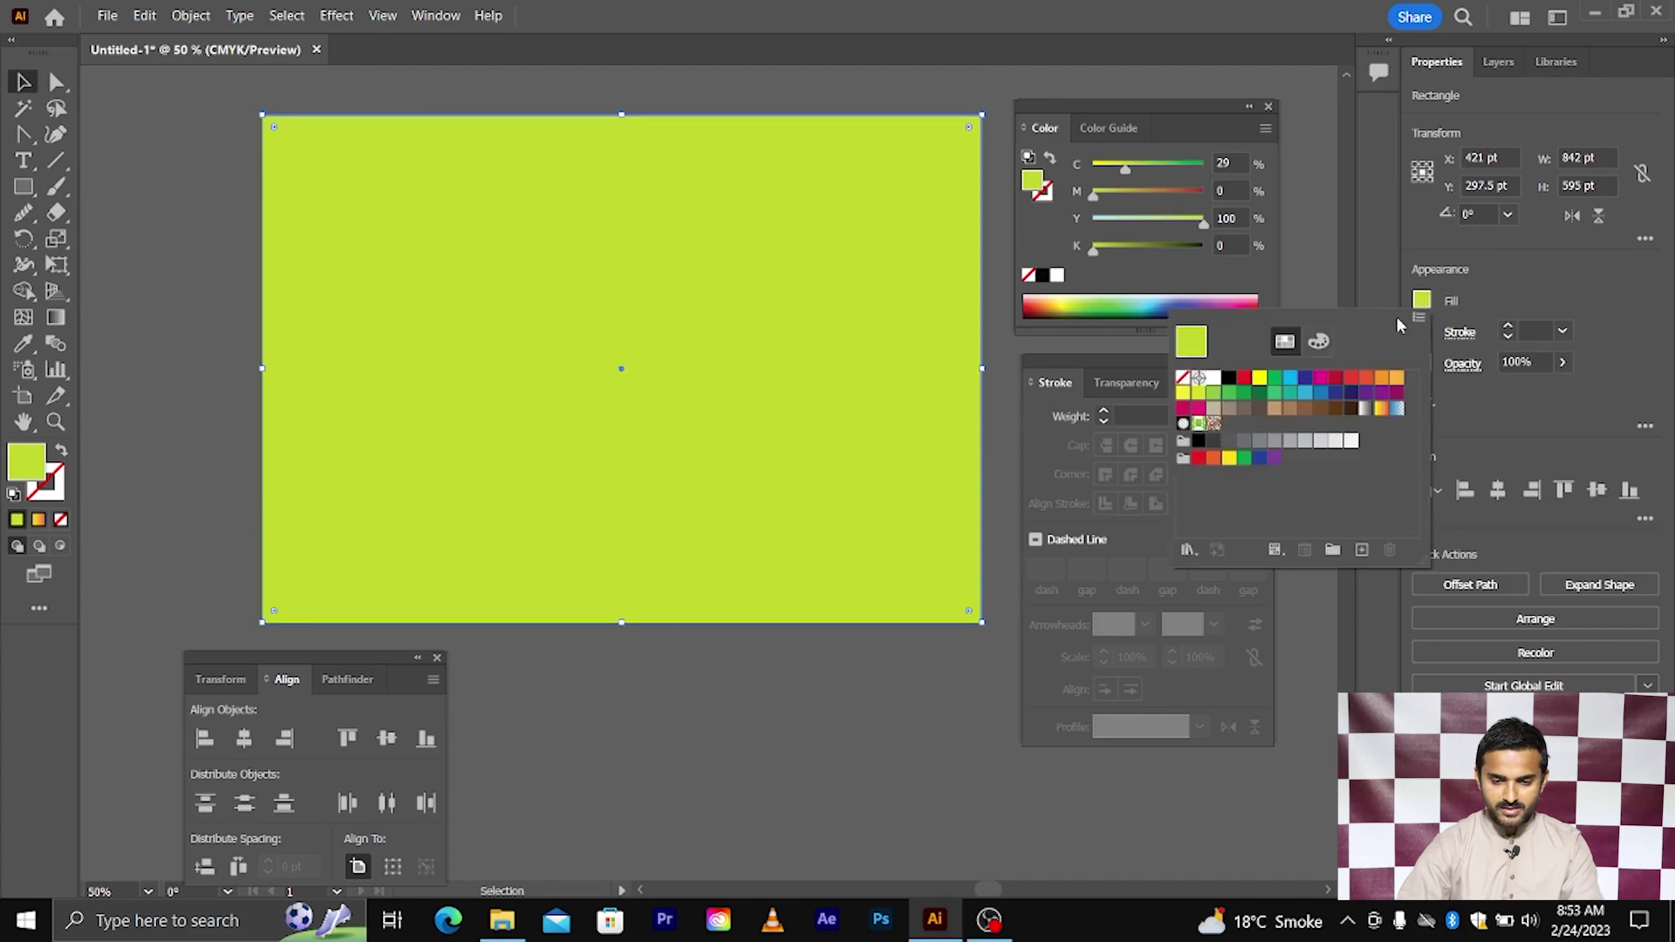
pyautogui.click(1228, 377)
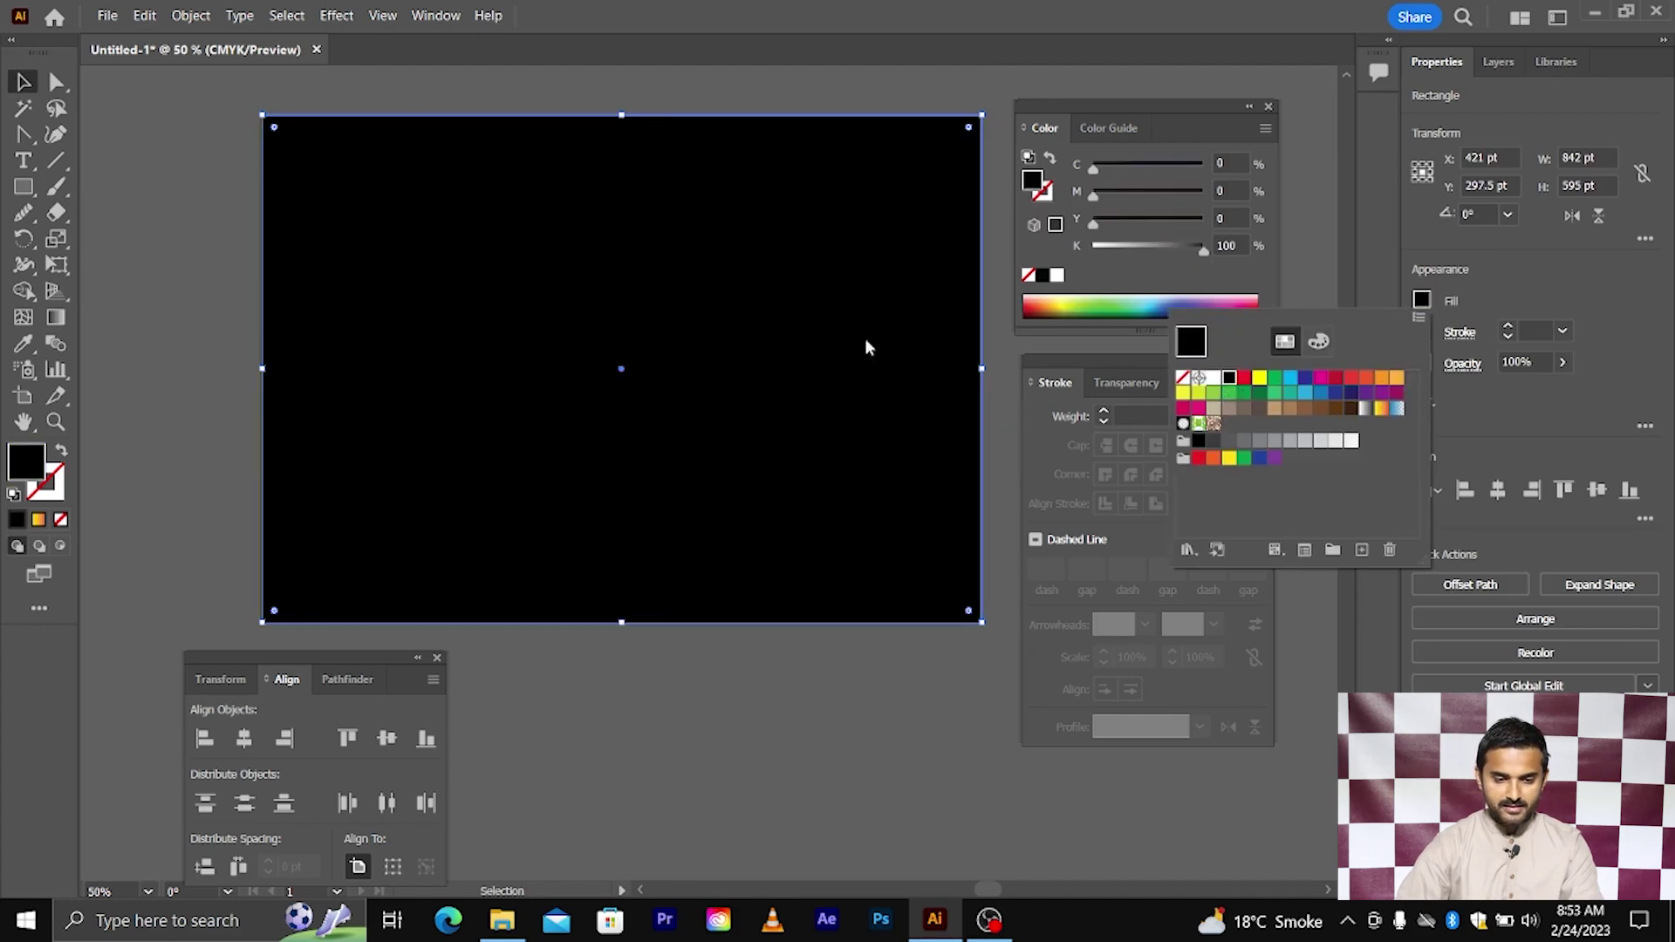
# - Send the black rectangle to the back, behind the pear
pyautogui.rightClick(502, 233)
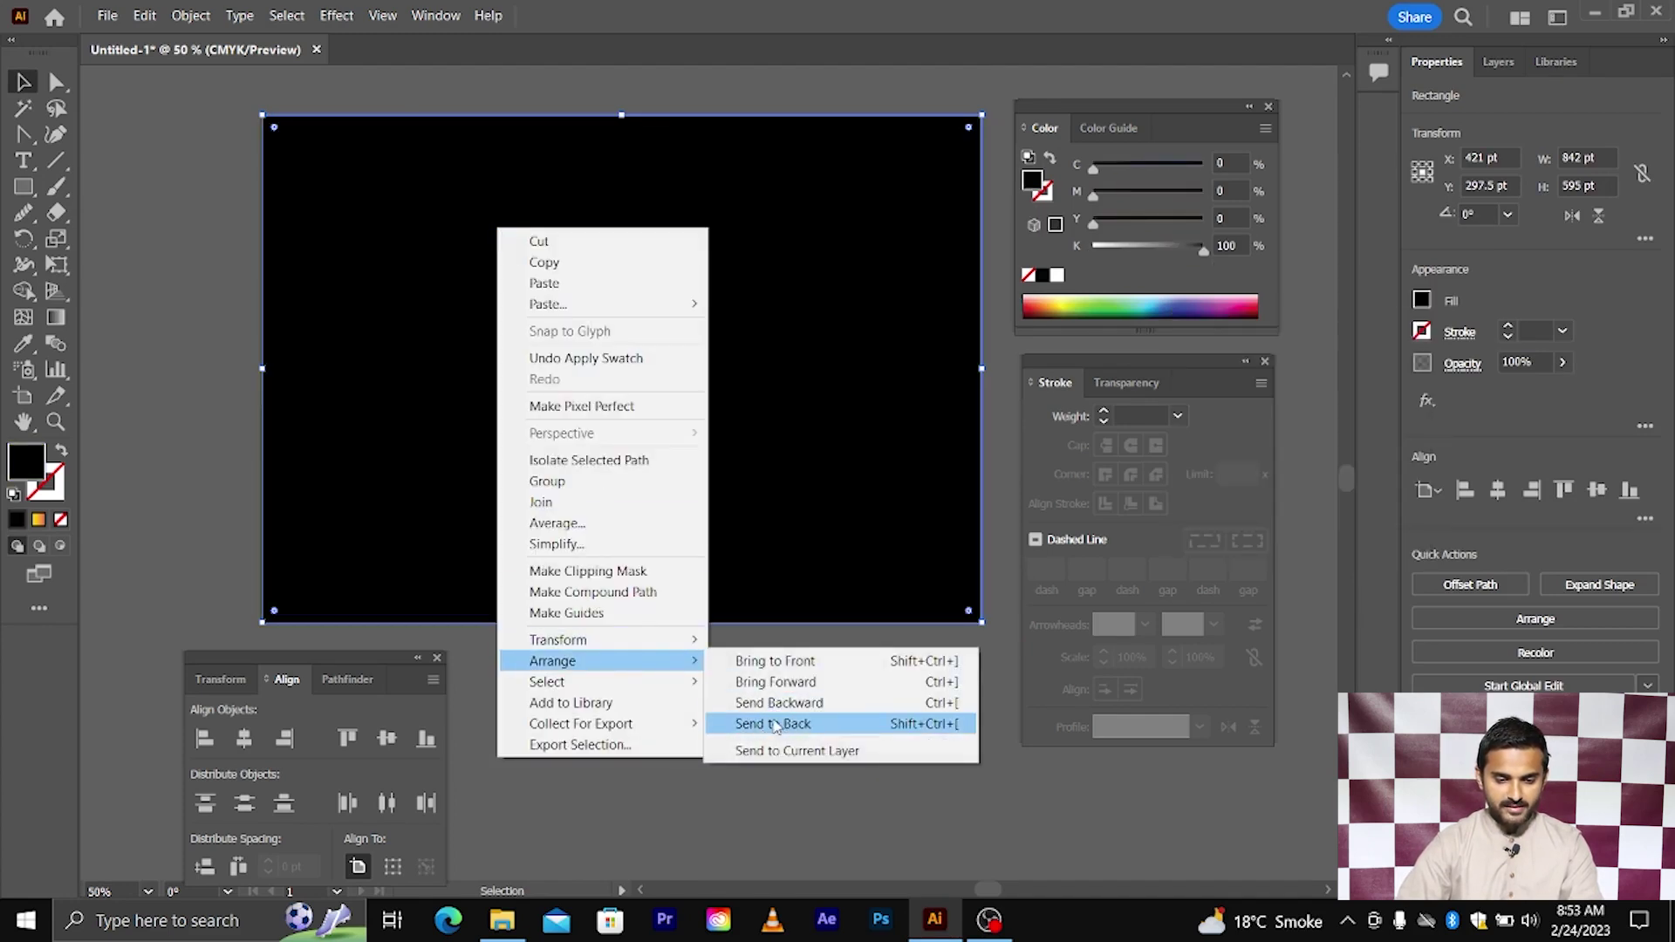
pyautogui.click(737, 724)
pyautogui.click(711, 678)
pyautogui.scroll(-2, 707, 672)
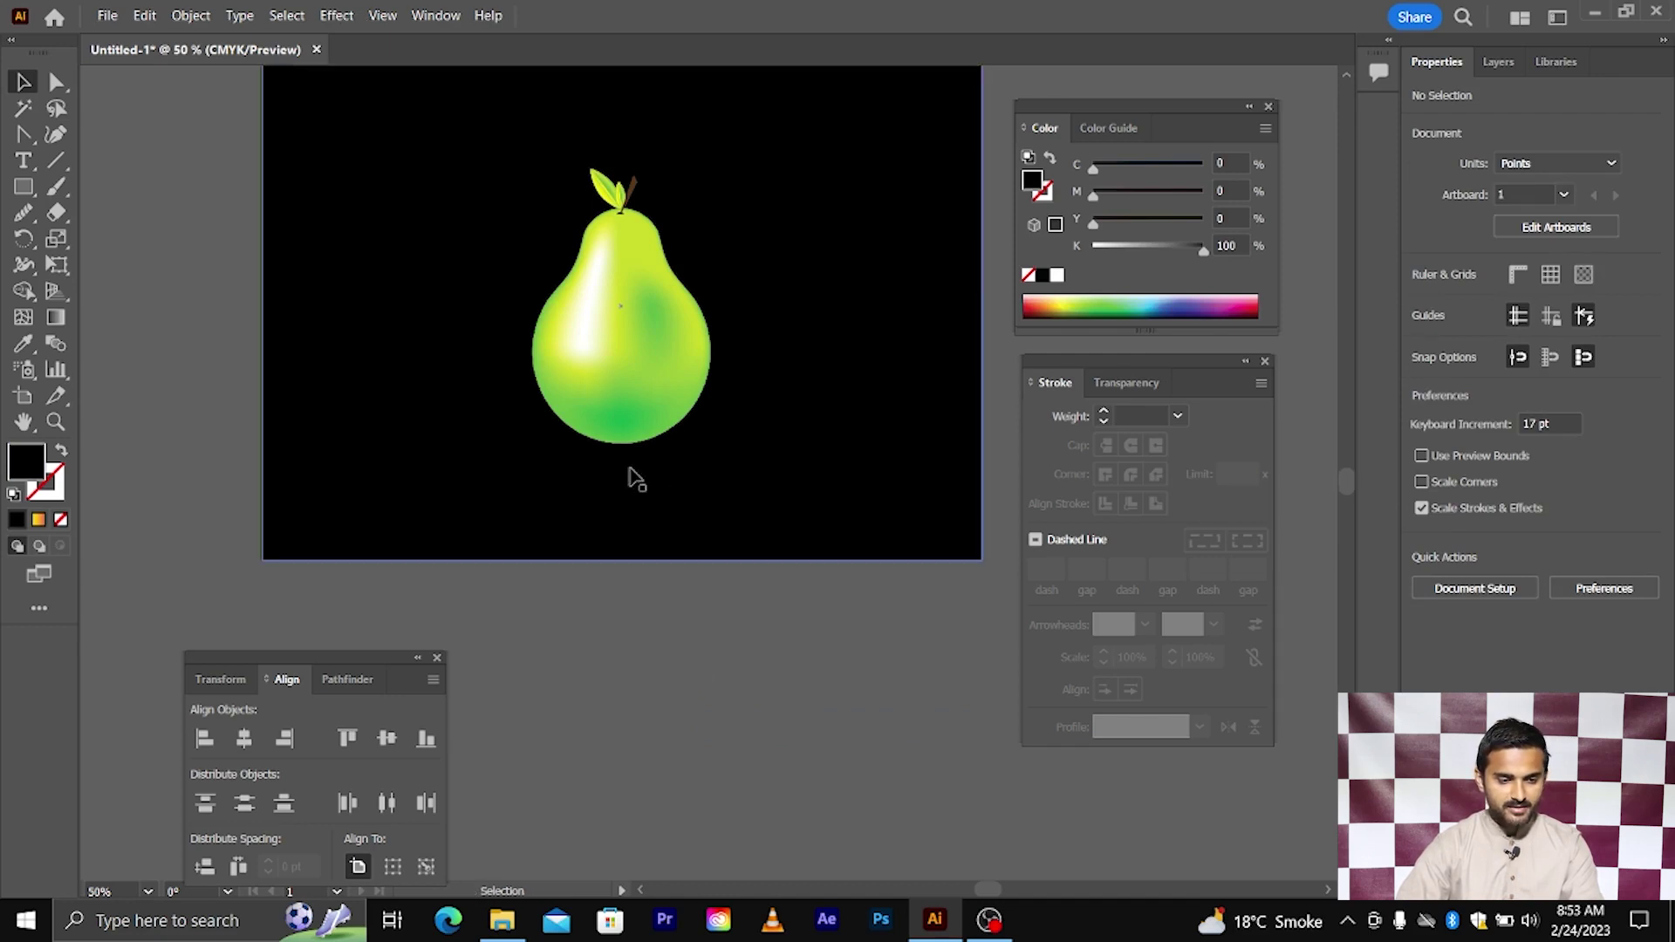
# - Draw a thin 160 pt ellipse below the pear and fill it light green
pyautogui.rightClick(24, 186)
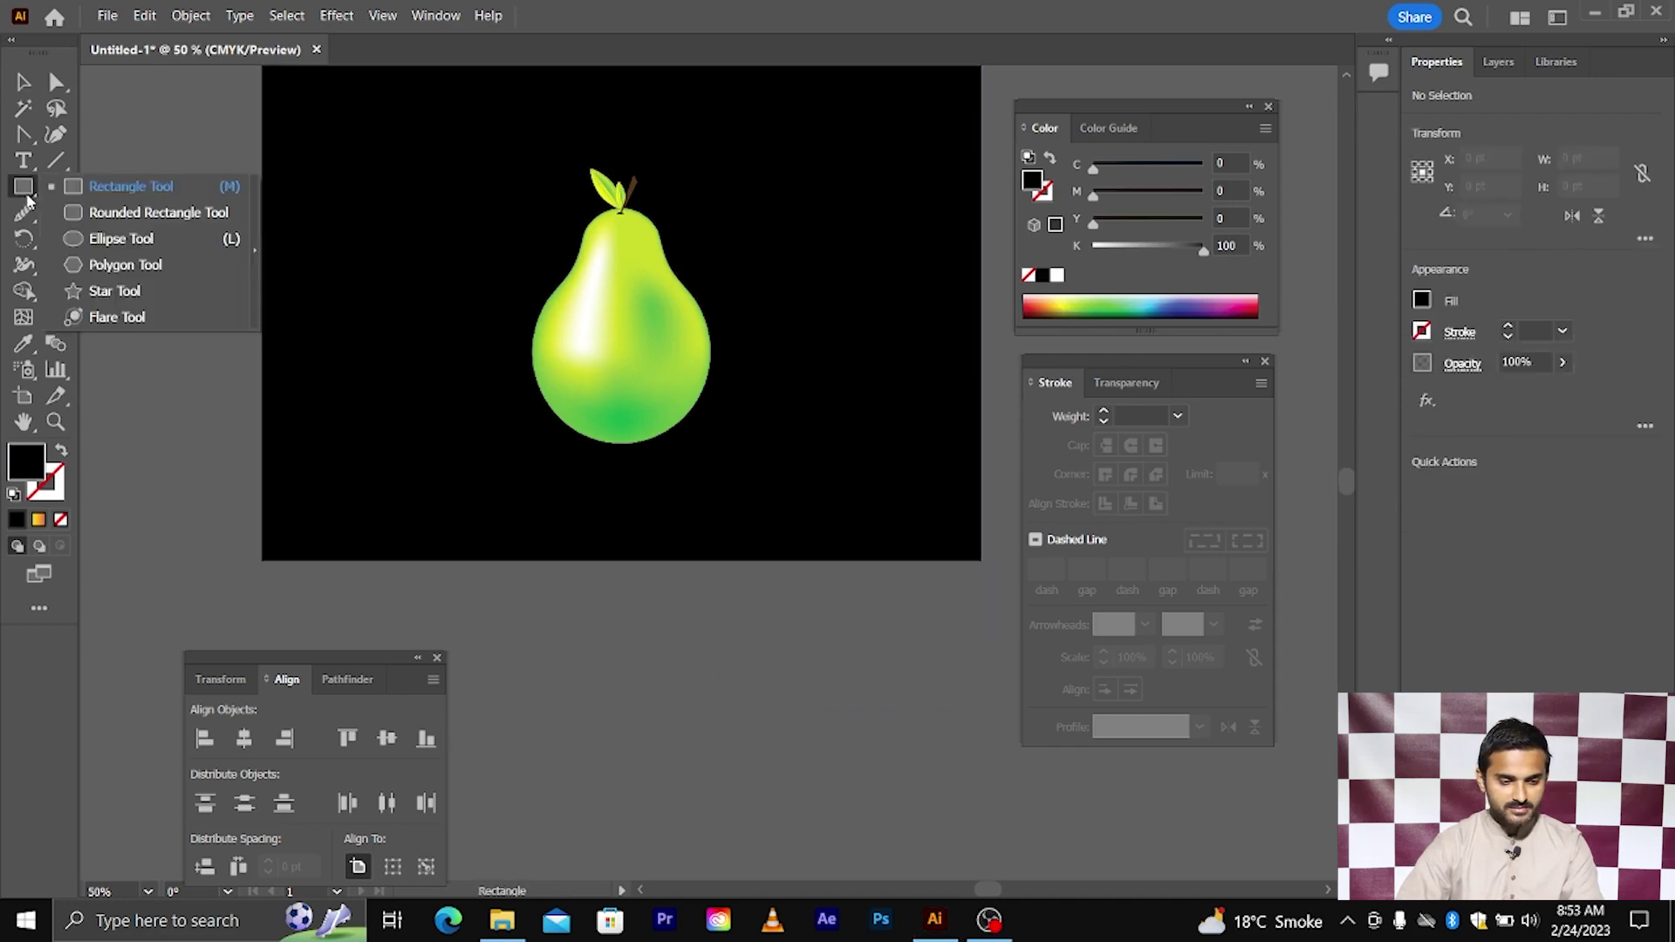
pyautogui.click(122, 233)
pyautogui.moveTo(558, 459); pyautogui.dragTo(694, 469)
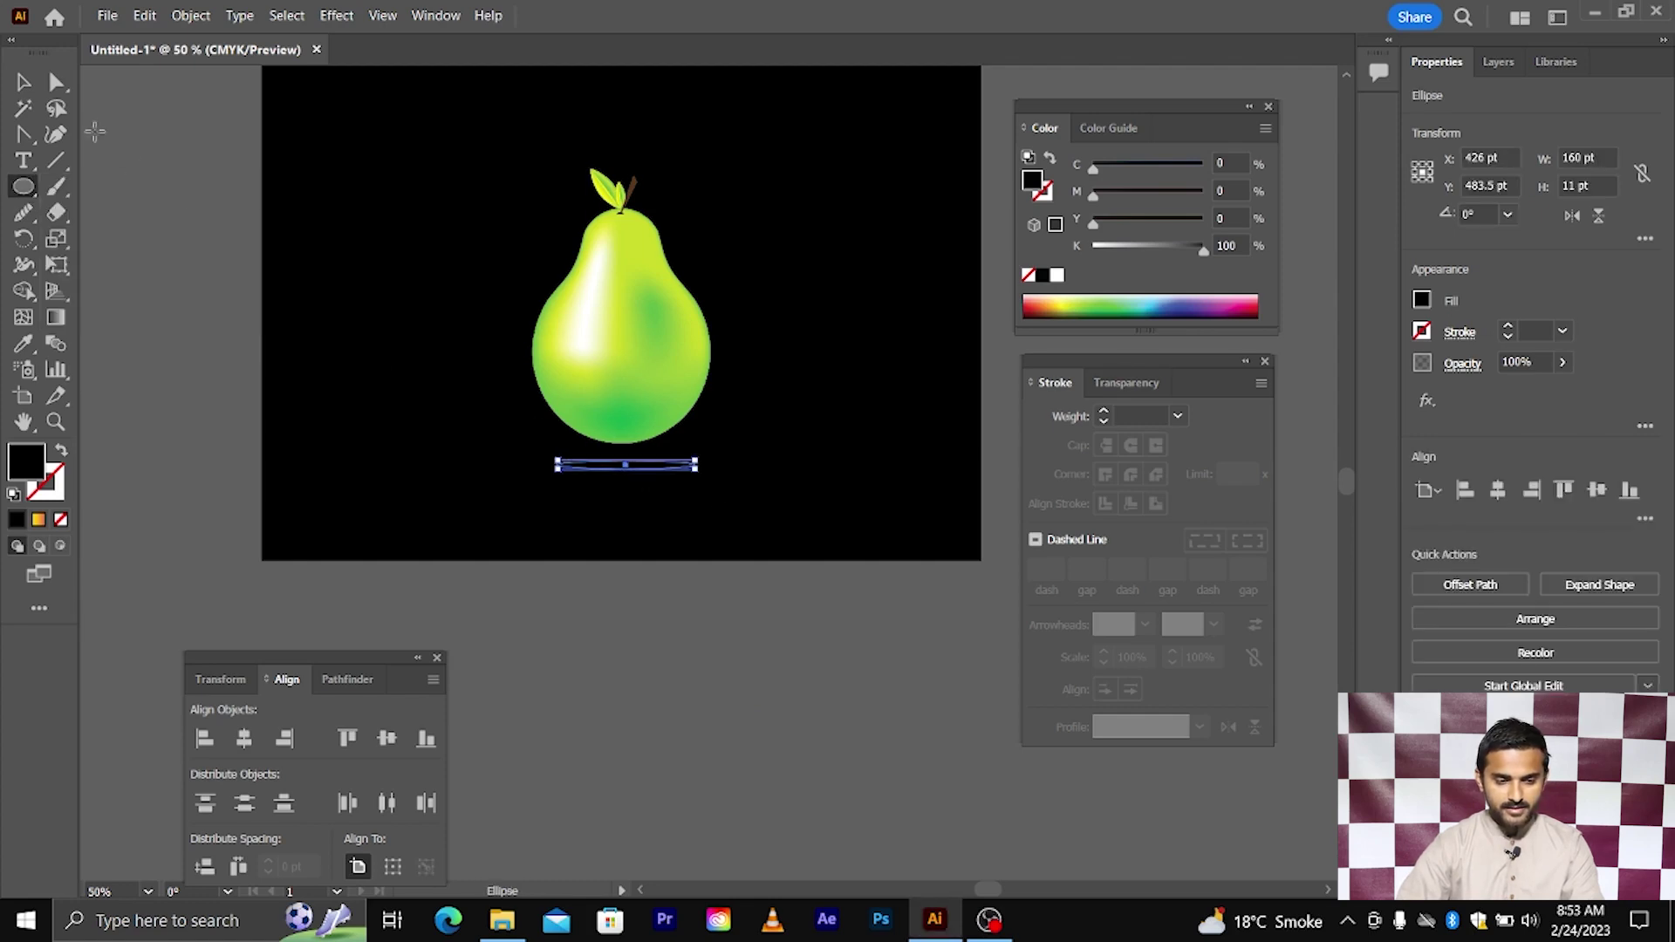
pyautogui.click(24, 82)
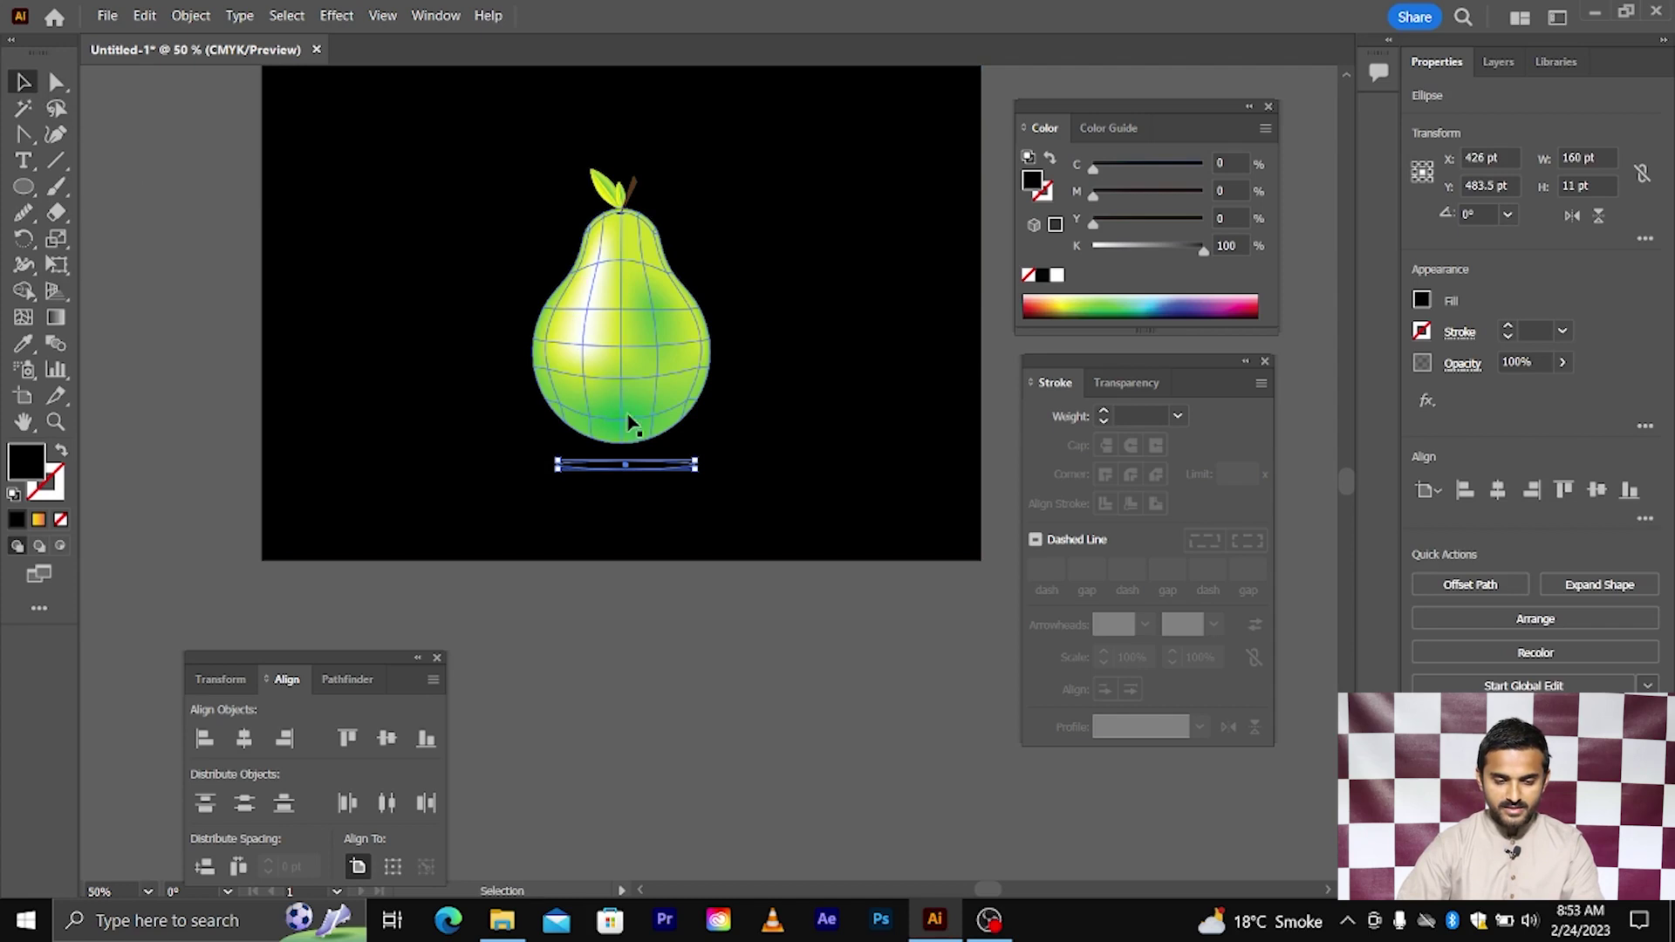
pyautogui.scroll(2, 633, 425)
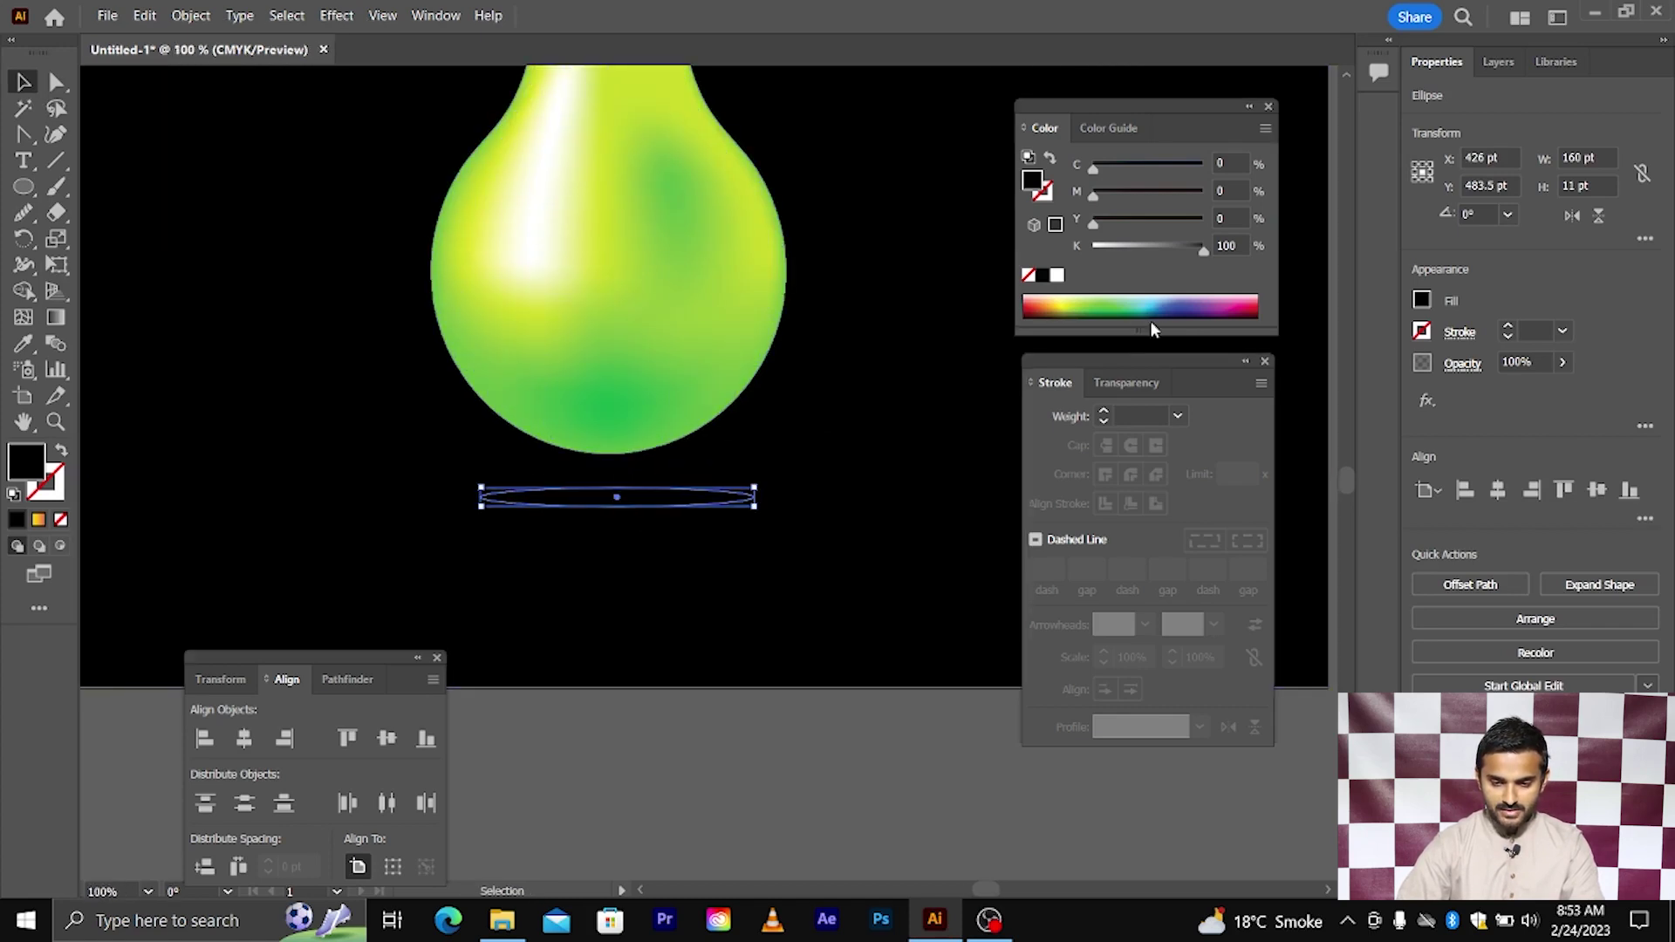
pyautogui.click(1421, 302)
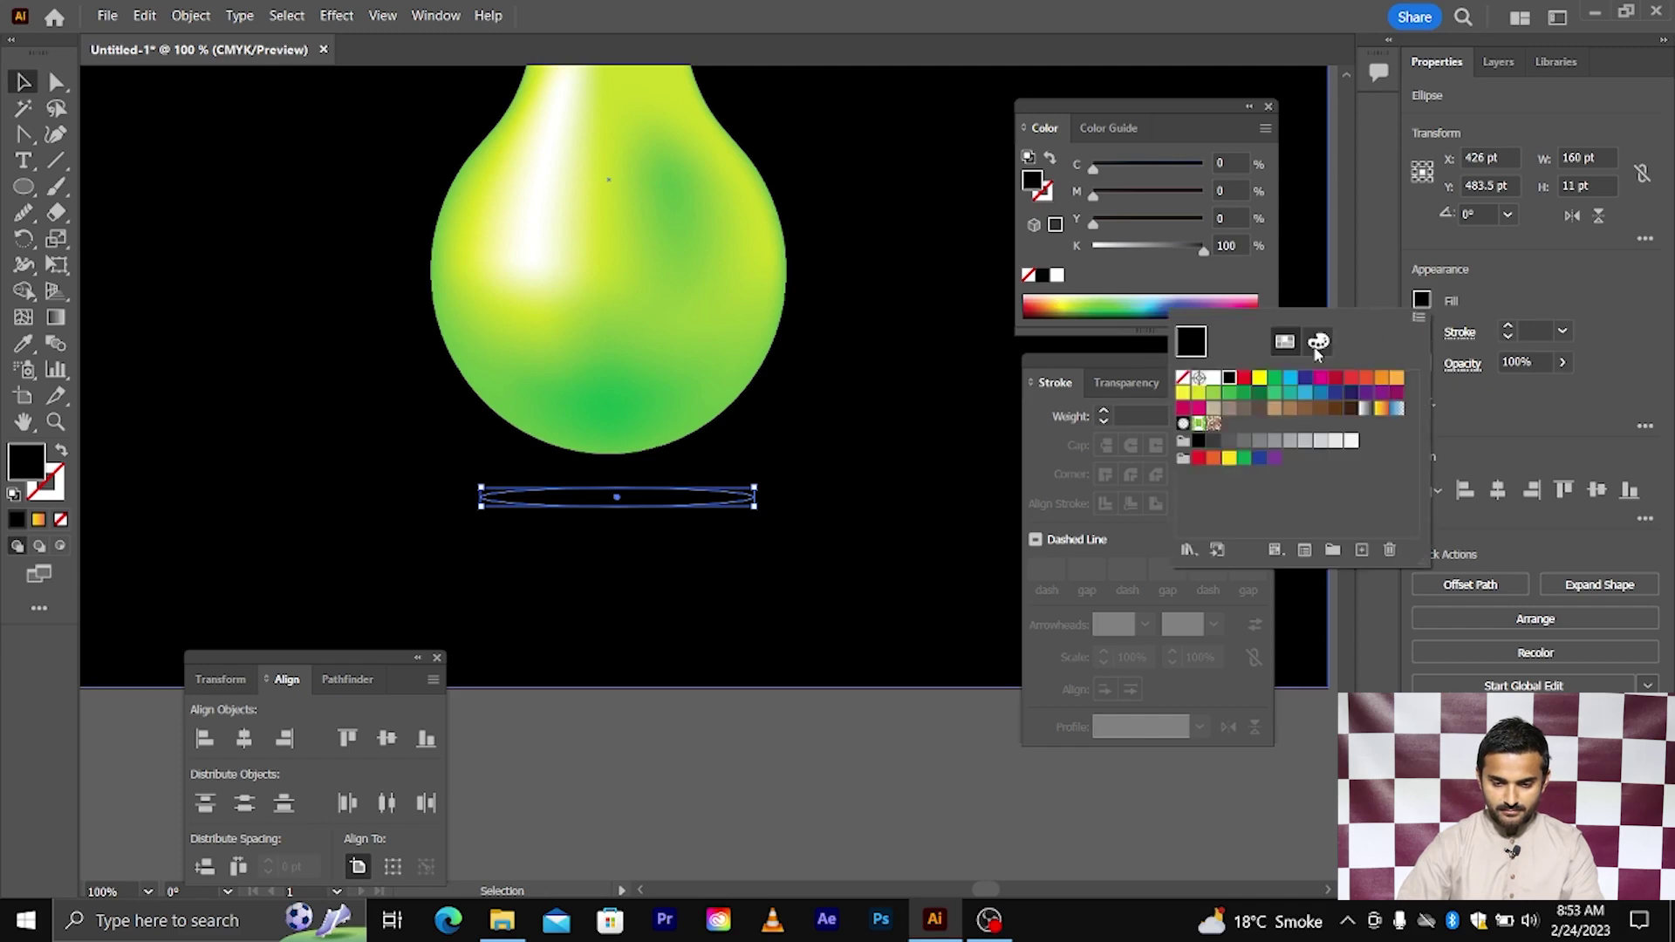
pyautogui.click(1213, 394)
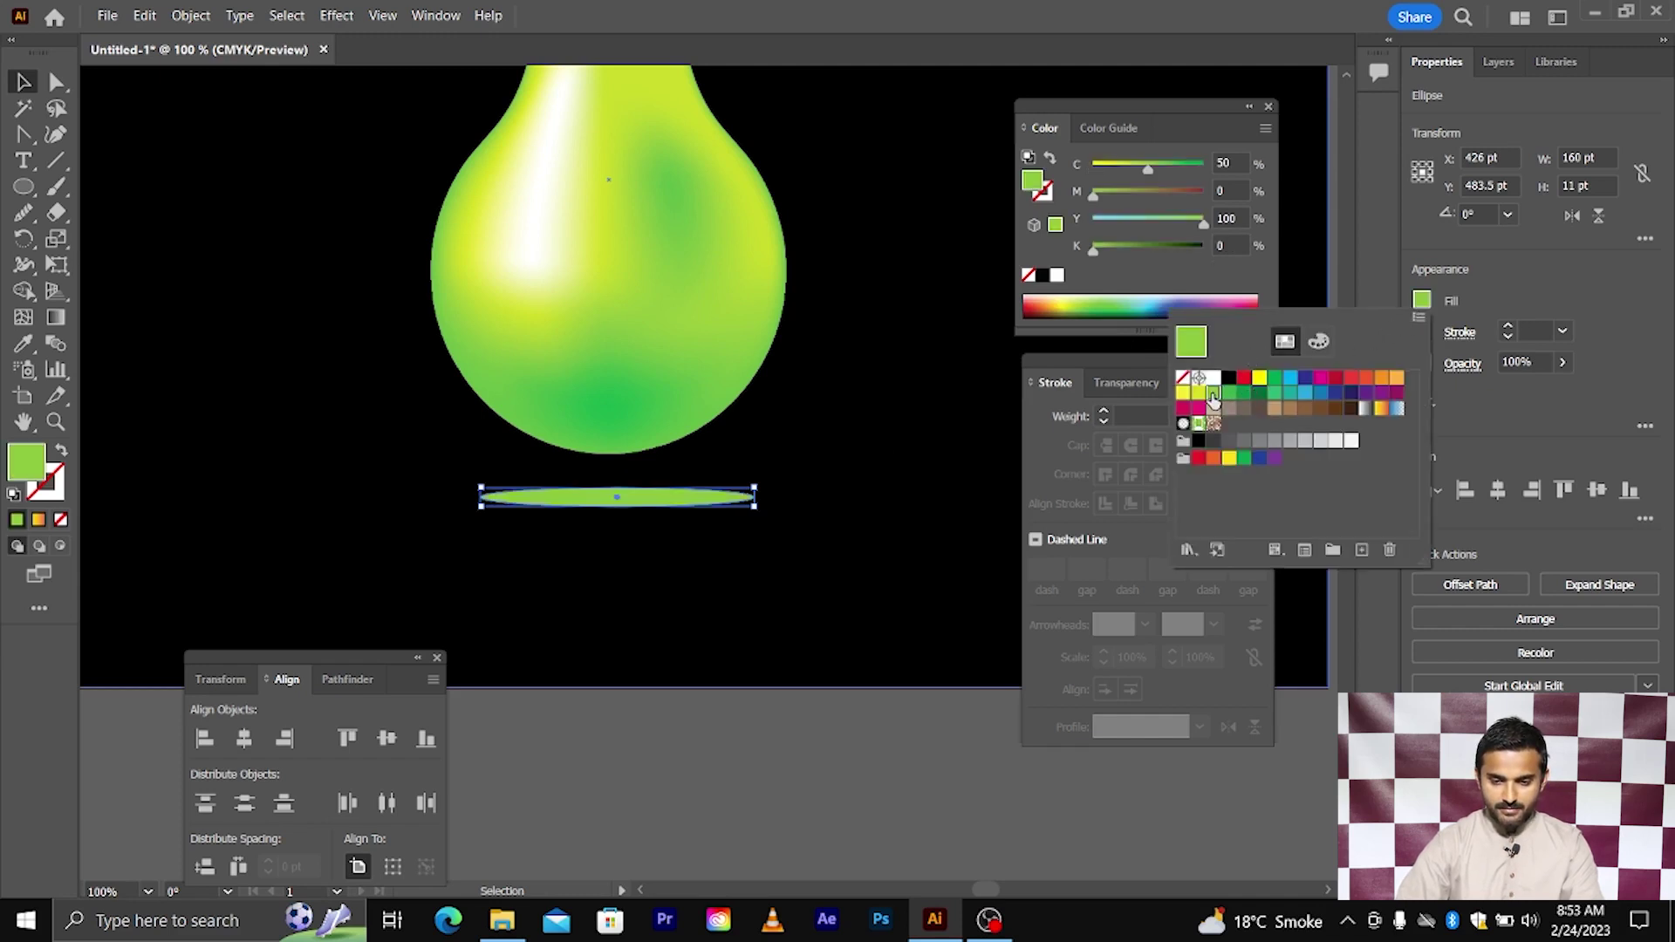
# - Give the ellipse a gradient fill and remove its extra colour stops
pyautogui.click(448, 24)
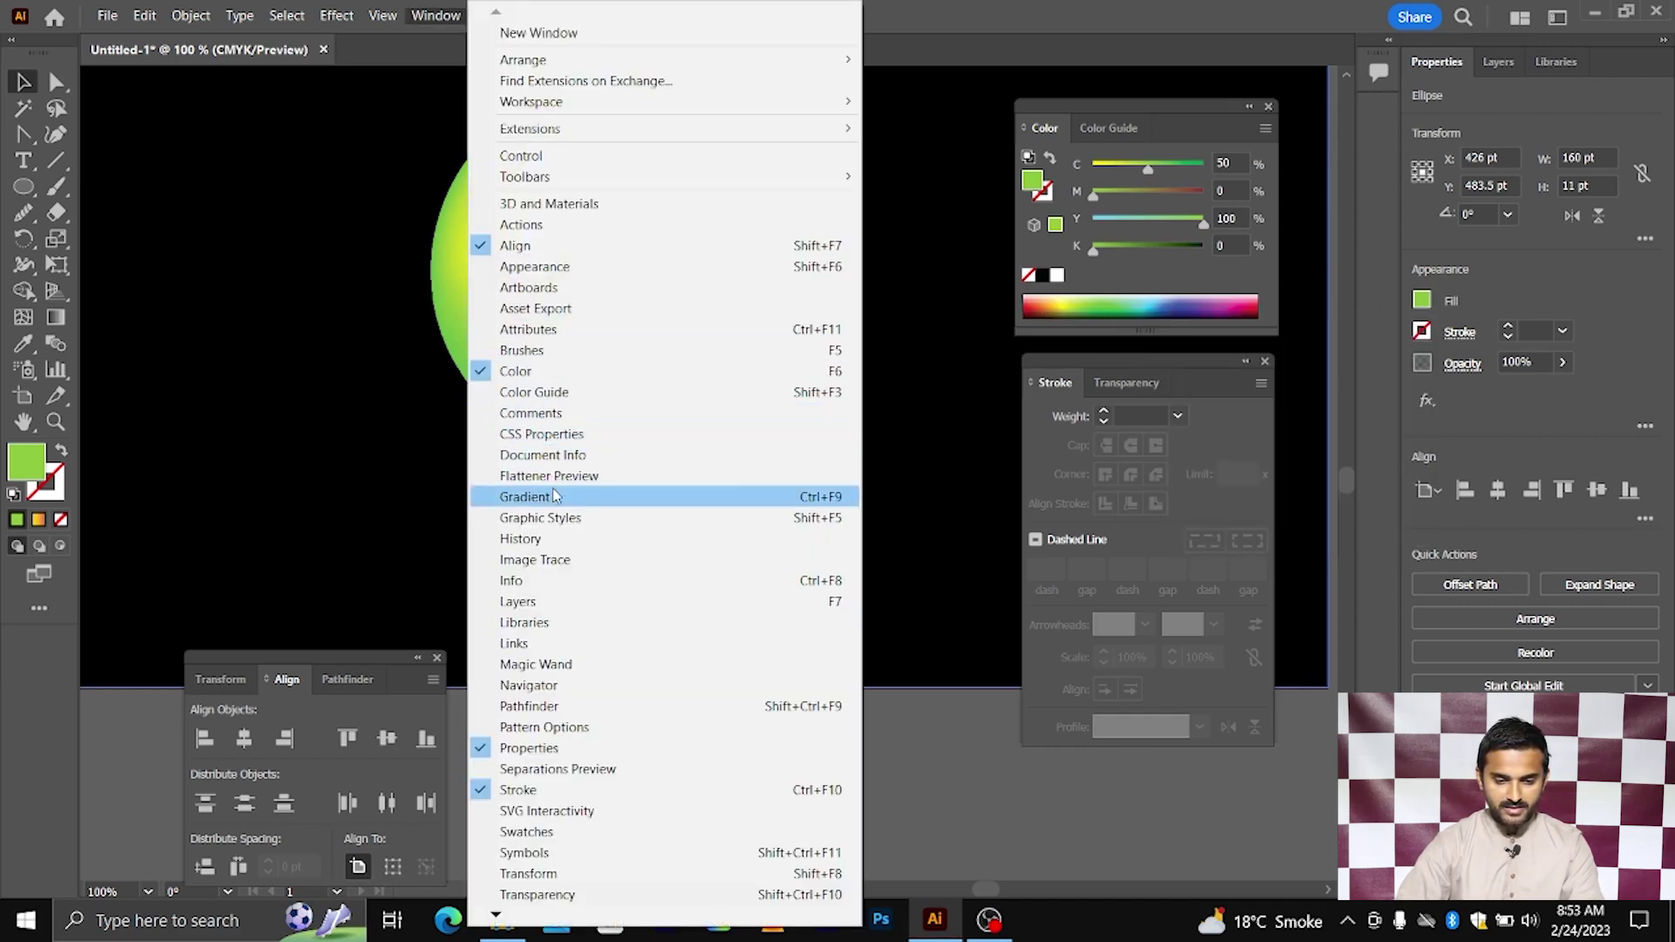
pyautogui.click(556, 505)
pyautogui.moveTo(1014, 277); pyautogui.dragTo(896, 467)
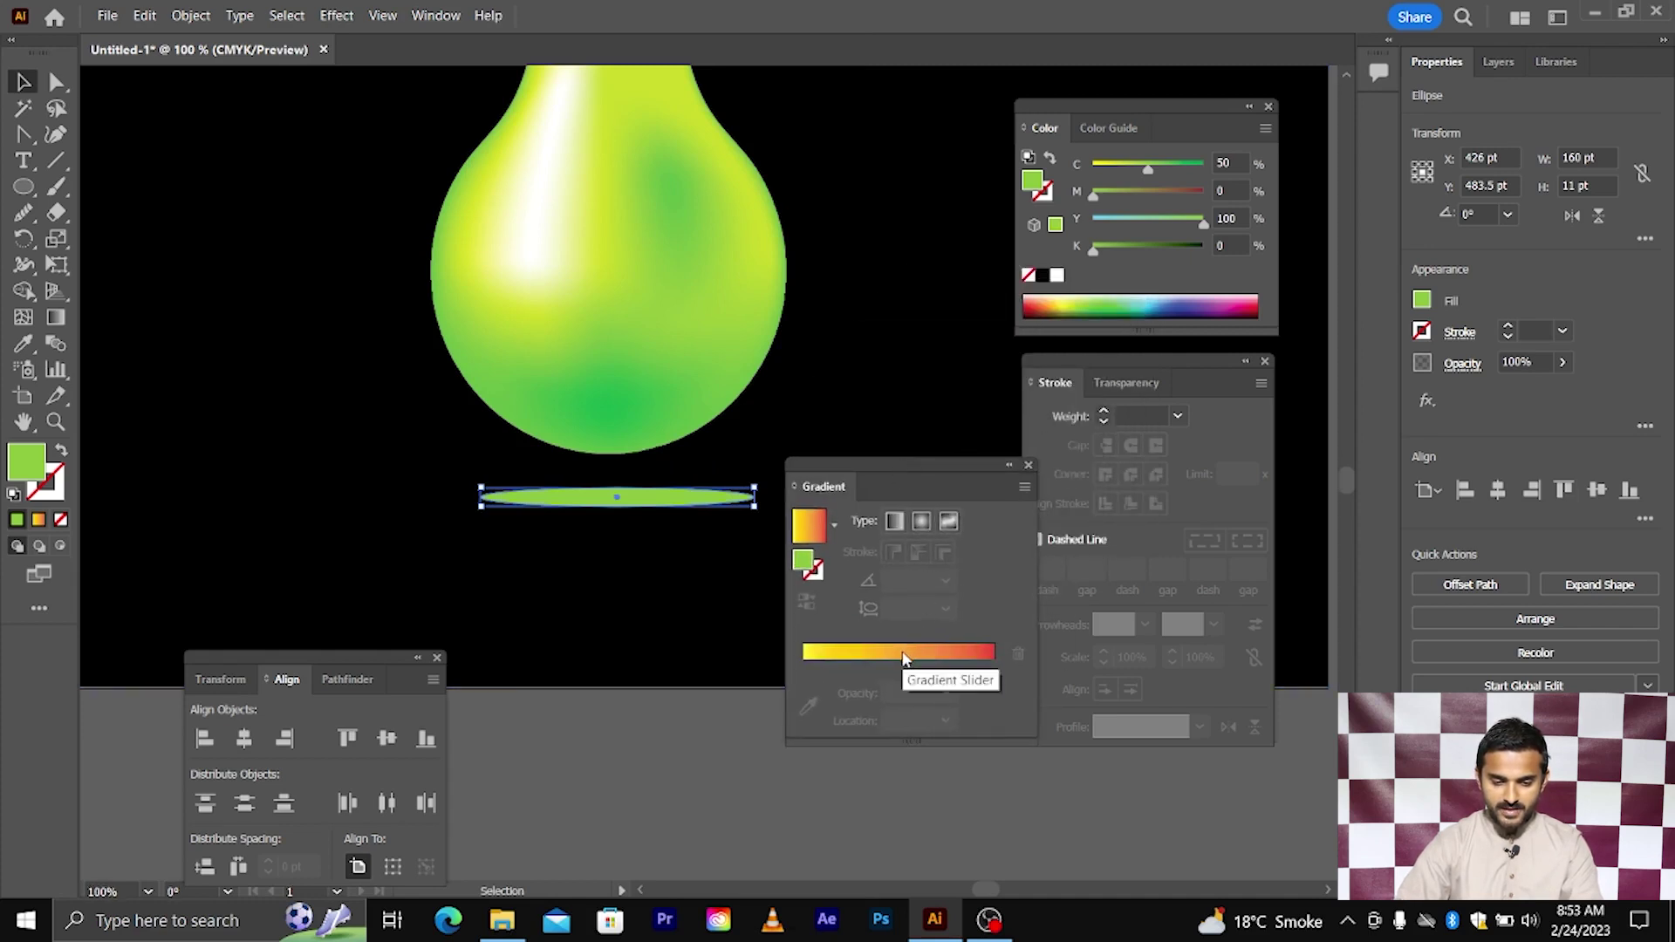
pyautogui.click(903, 658)
pyautogui.moveTo(971, 691); pyautogui.dragTo(976, 751)
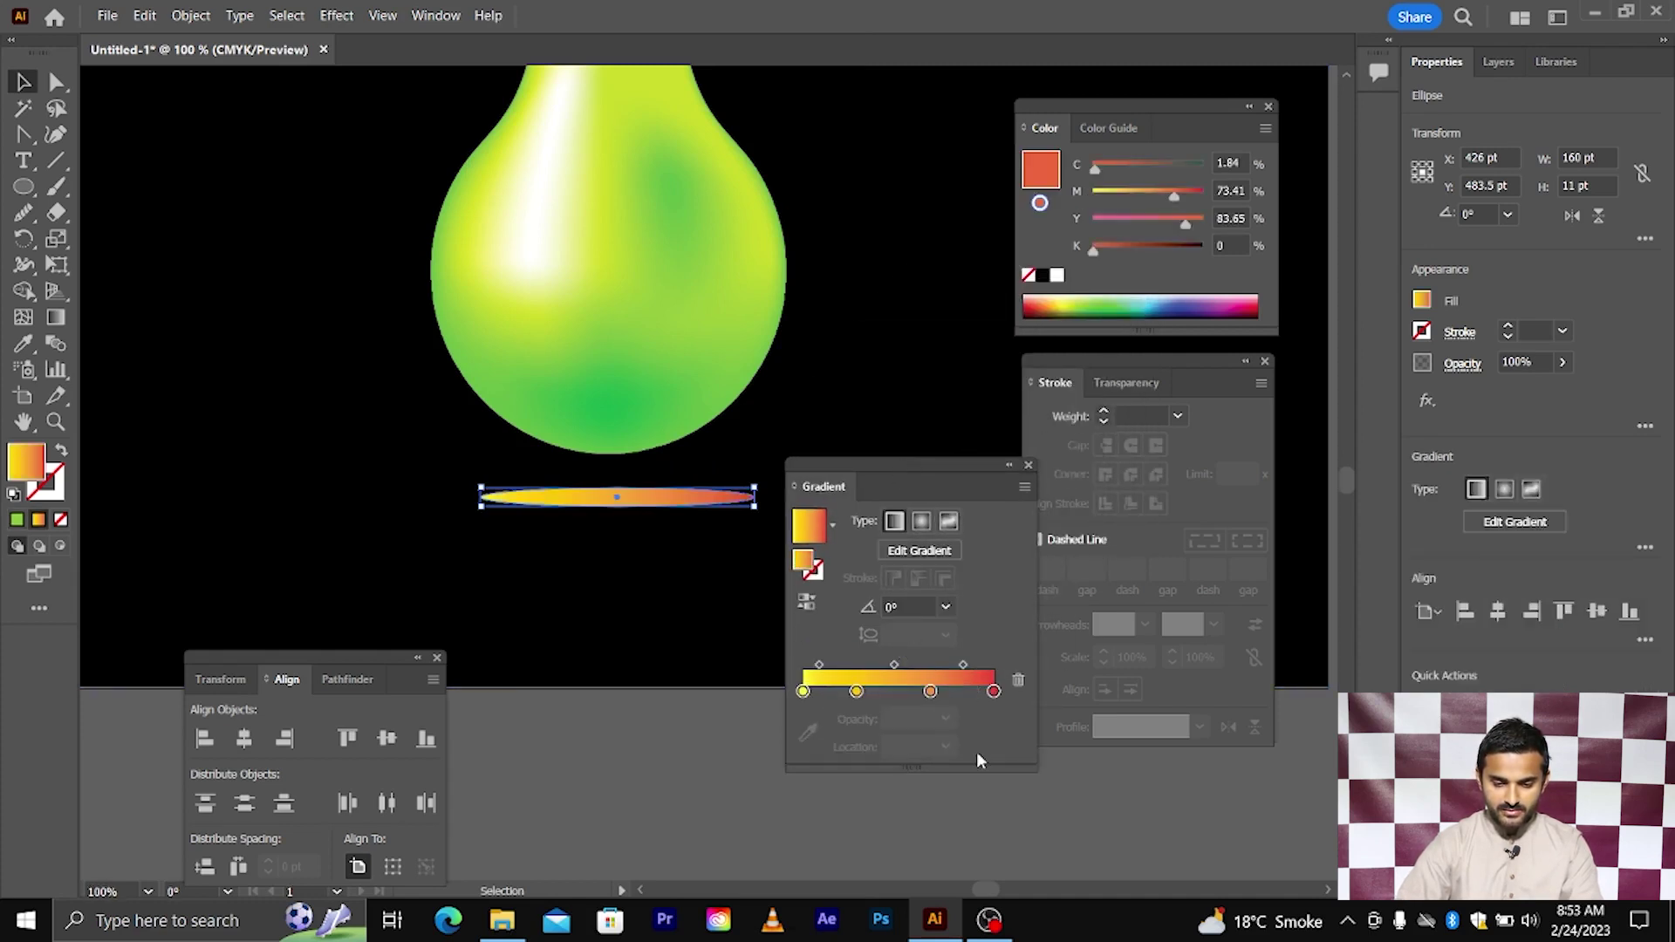
pyautogui.moveTo(930, 691); pyautogui.dragTo(908, 750)
pyautogui.moveTo(857, 691); pyautogui.dragTo(879, 731)
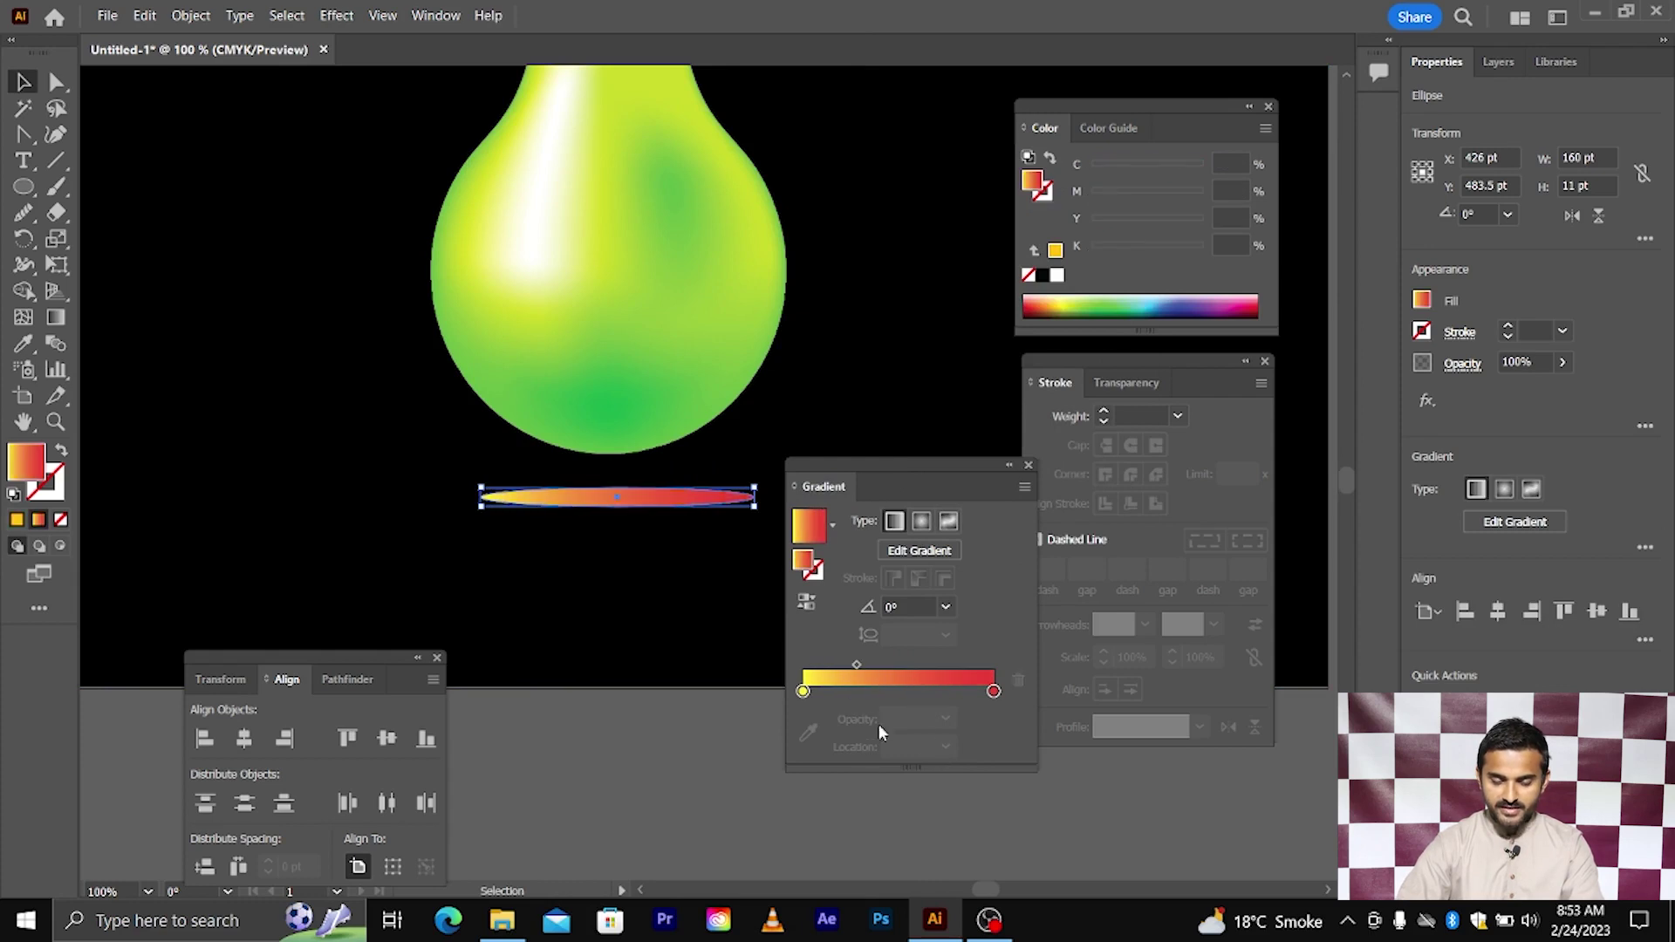
pyautogui.click(856, 691)
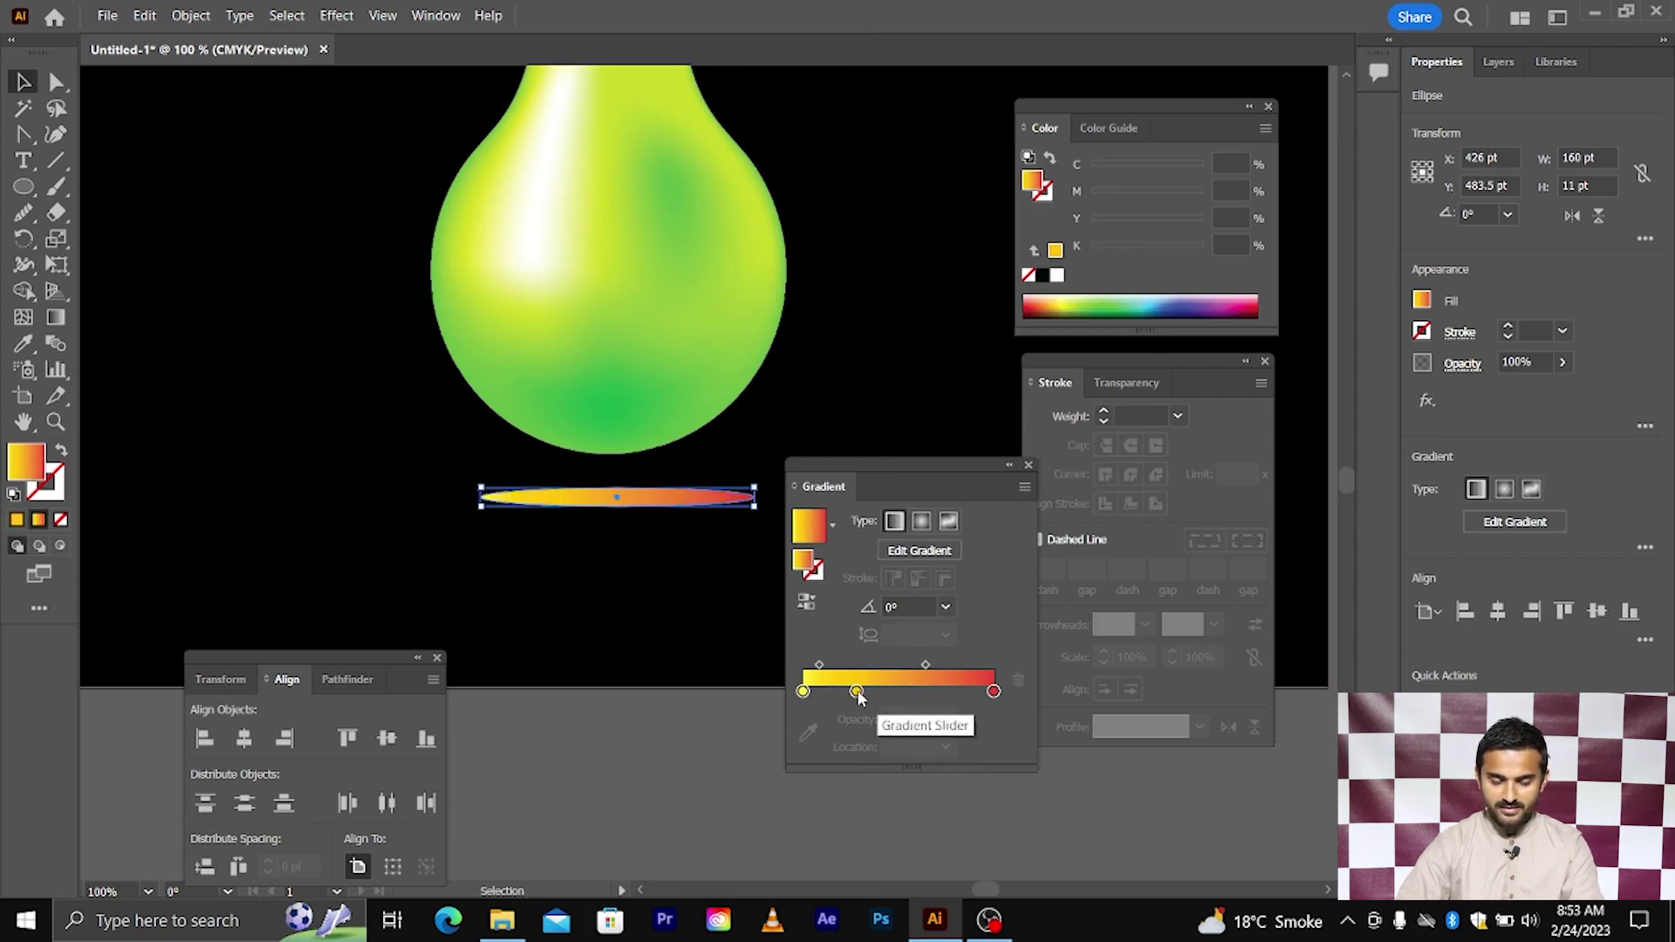
pyautogui.moveTo(857, 691); pyautogui.dragTo(856, 745)
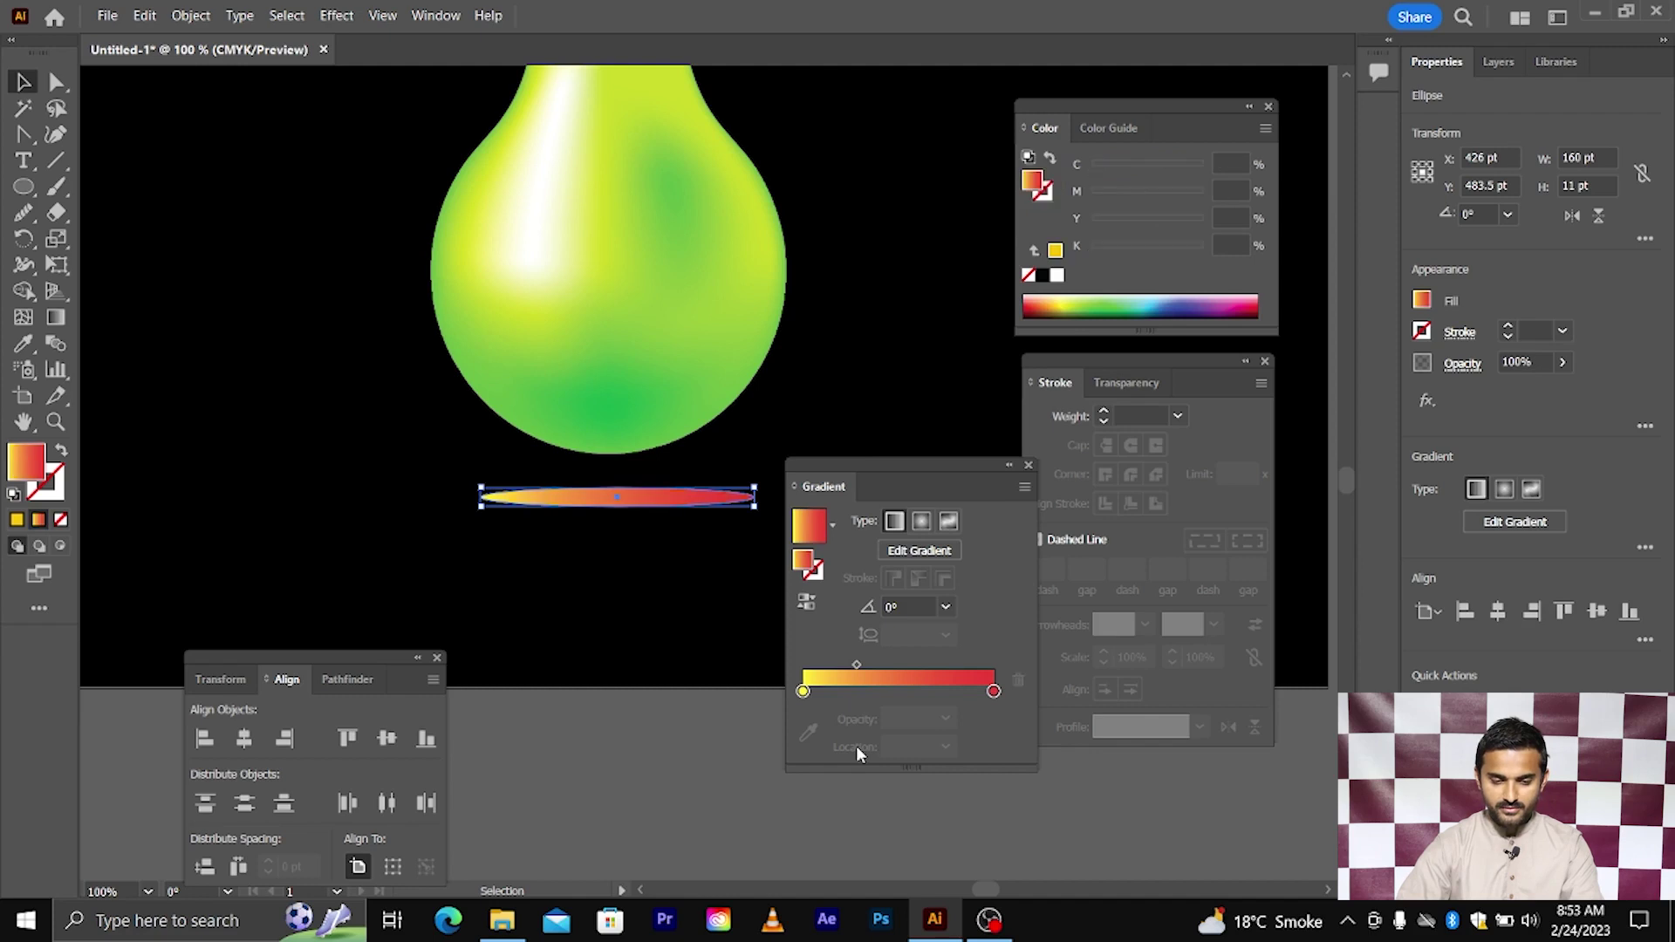
# - Set the gradient's end stop to the pear's green and its start stop to black
pyautogui.click(993, 692)
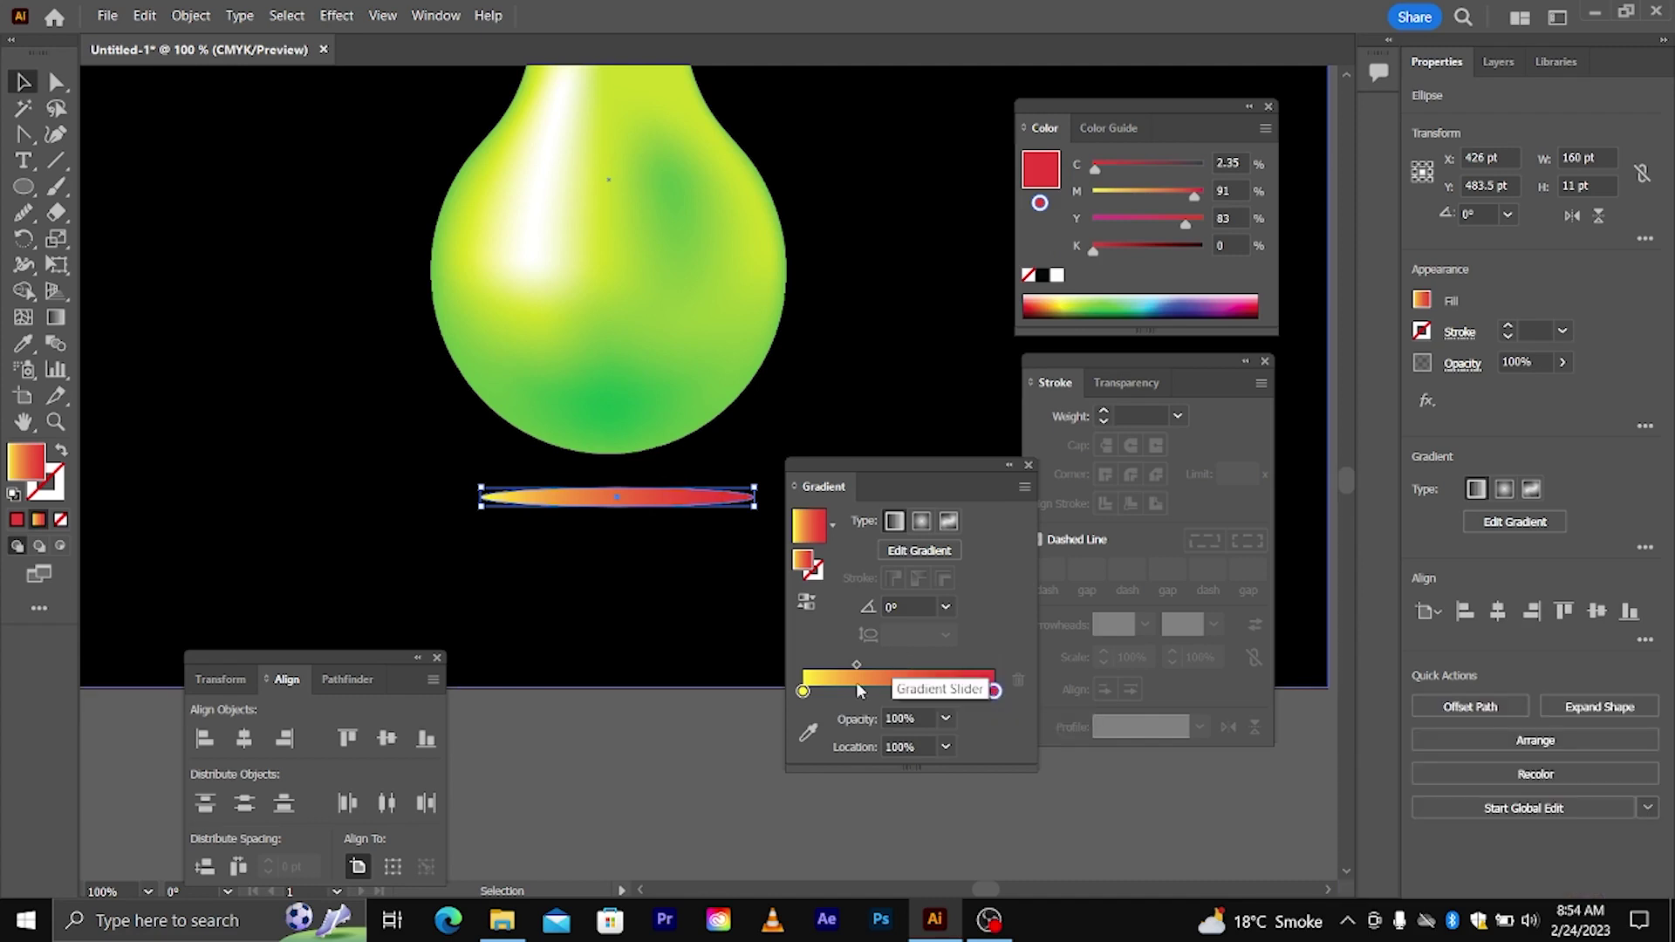
pyautogui.click(807, 733)
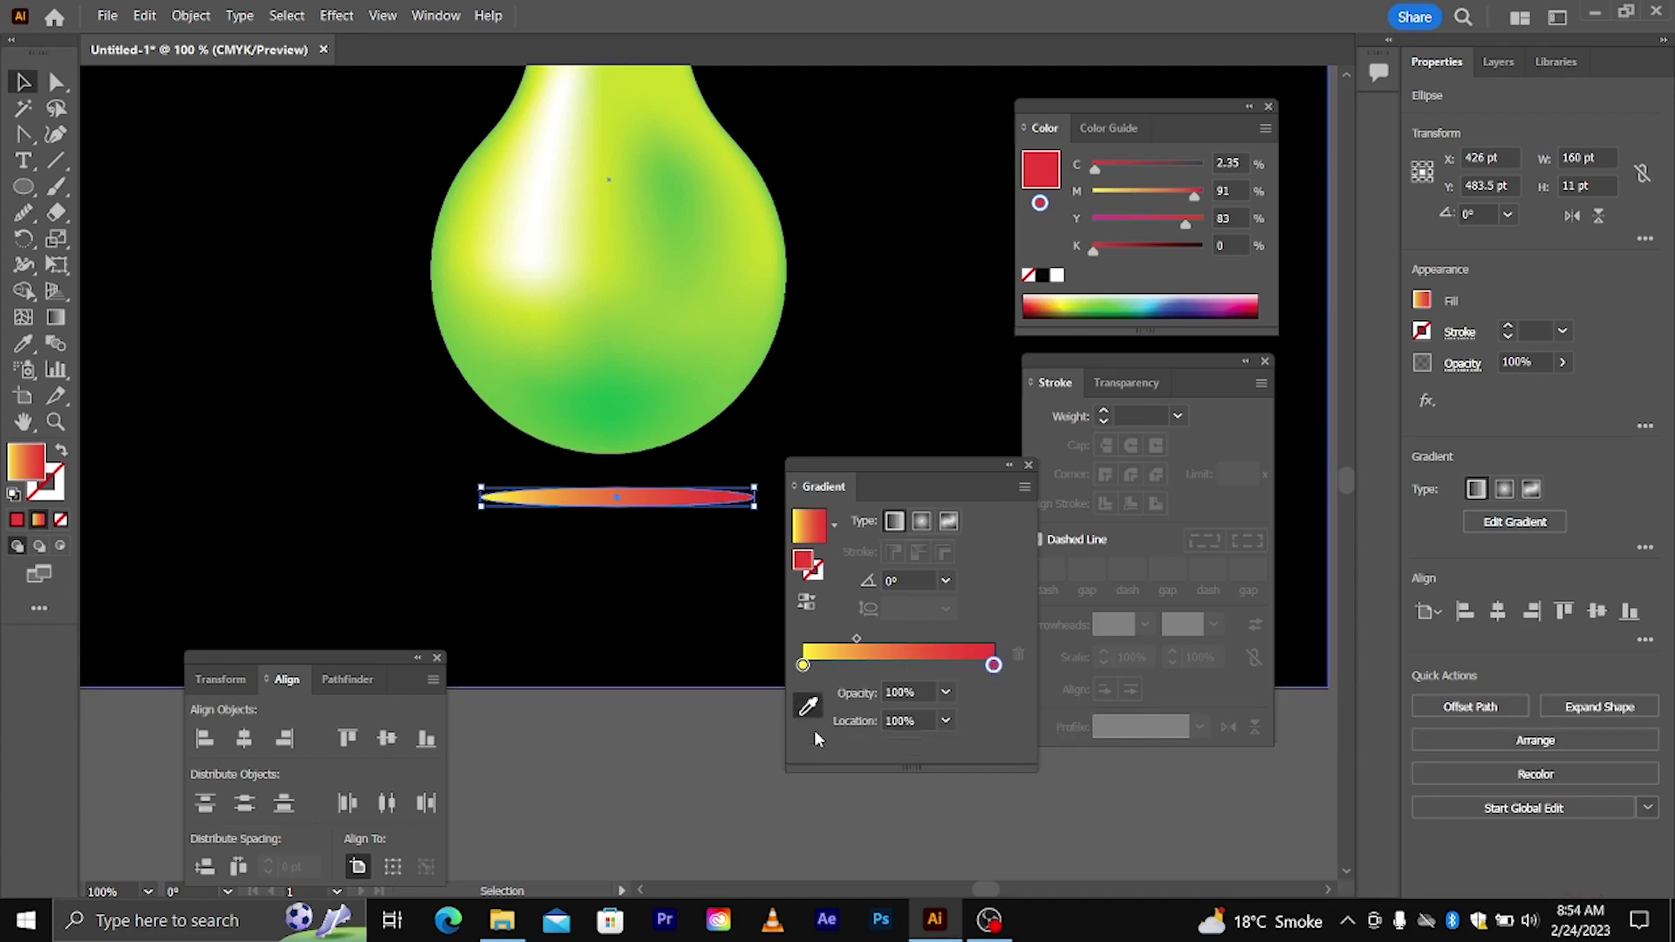
pyautogui.click(666, 398)
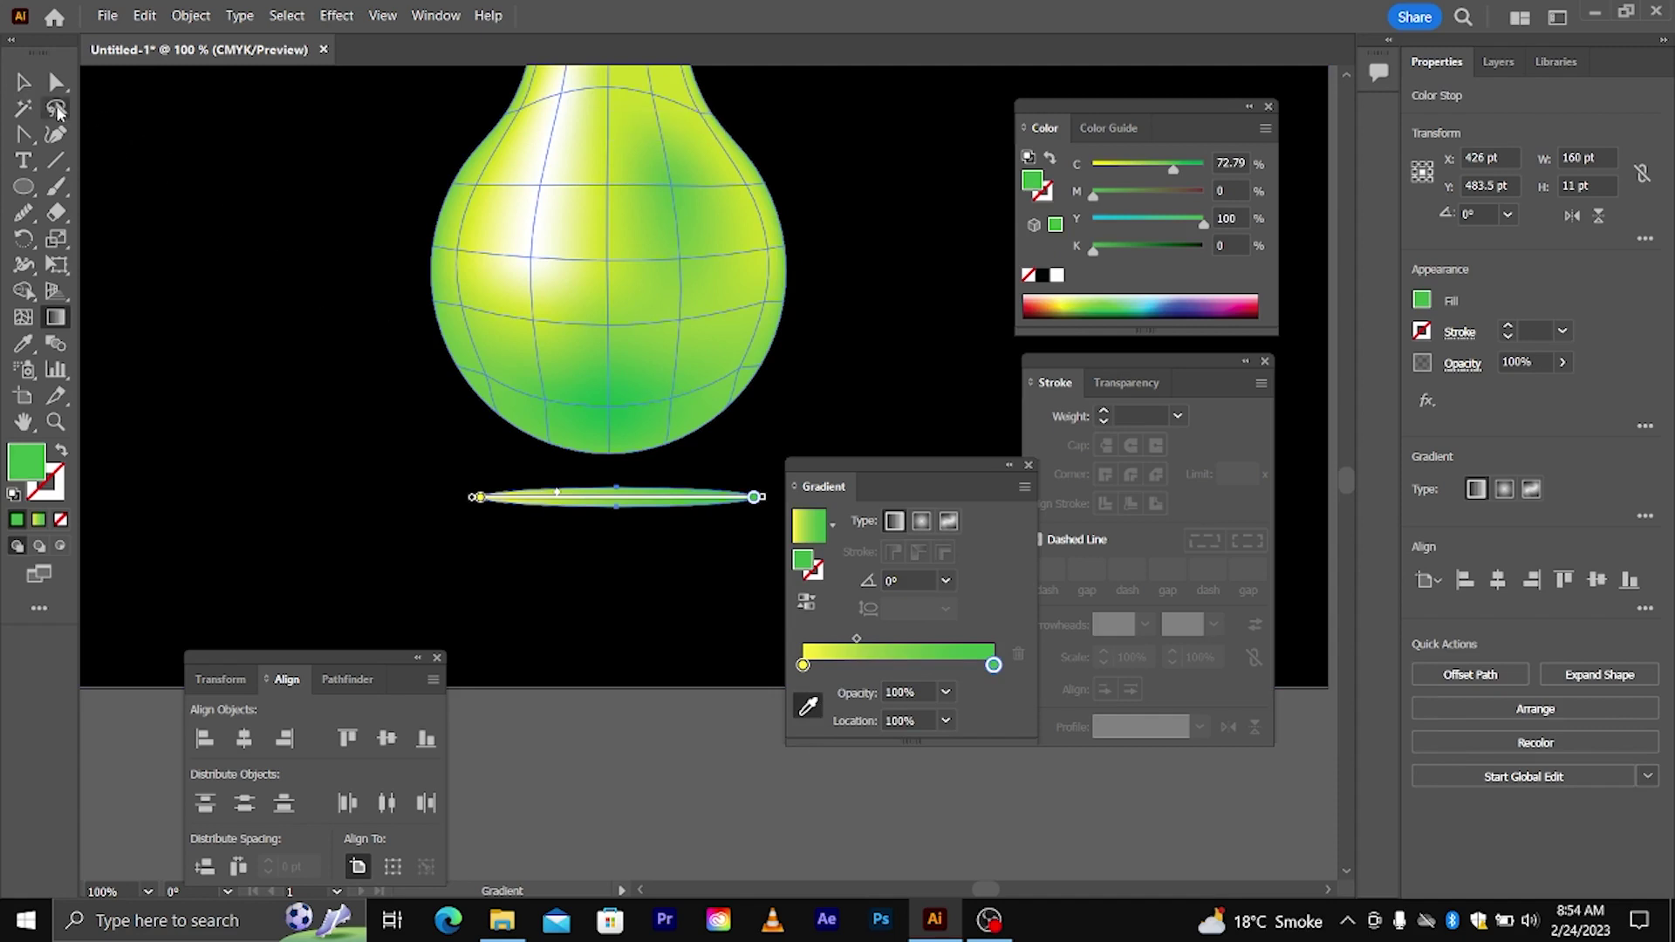
pyautogui.press('v')
pyautogui.click(803, 691)
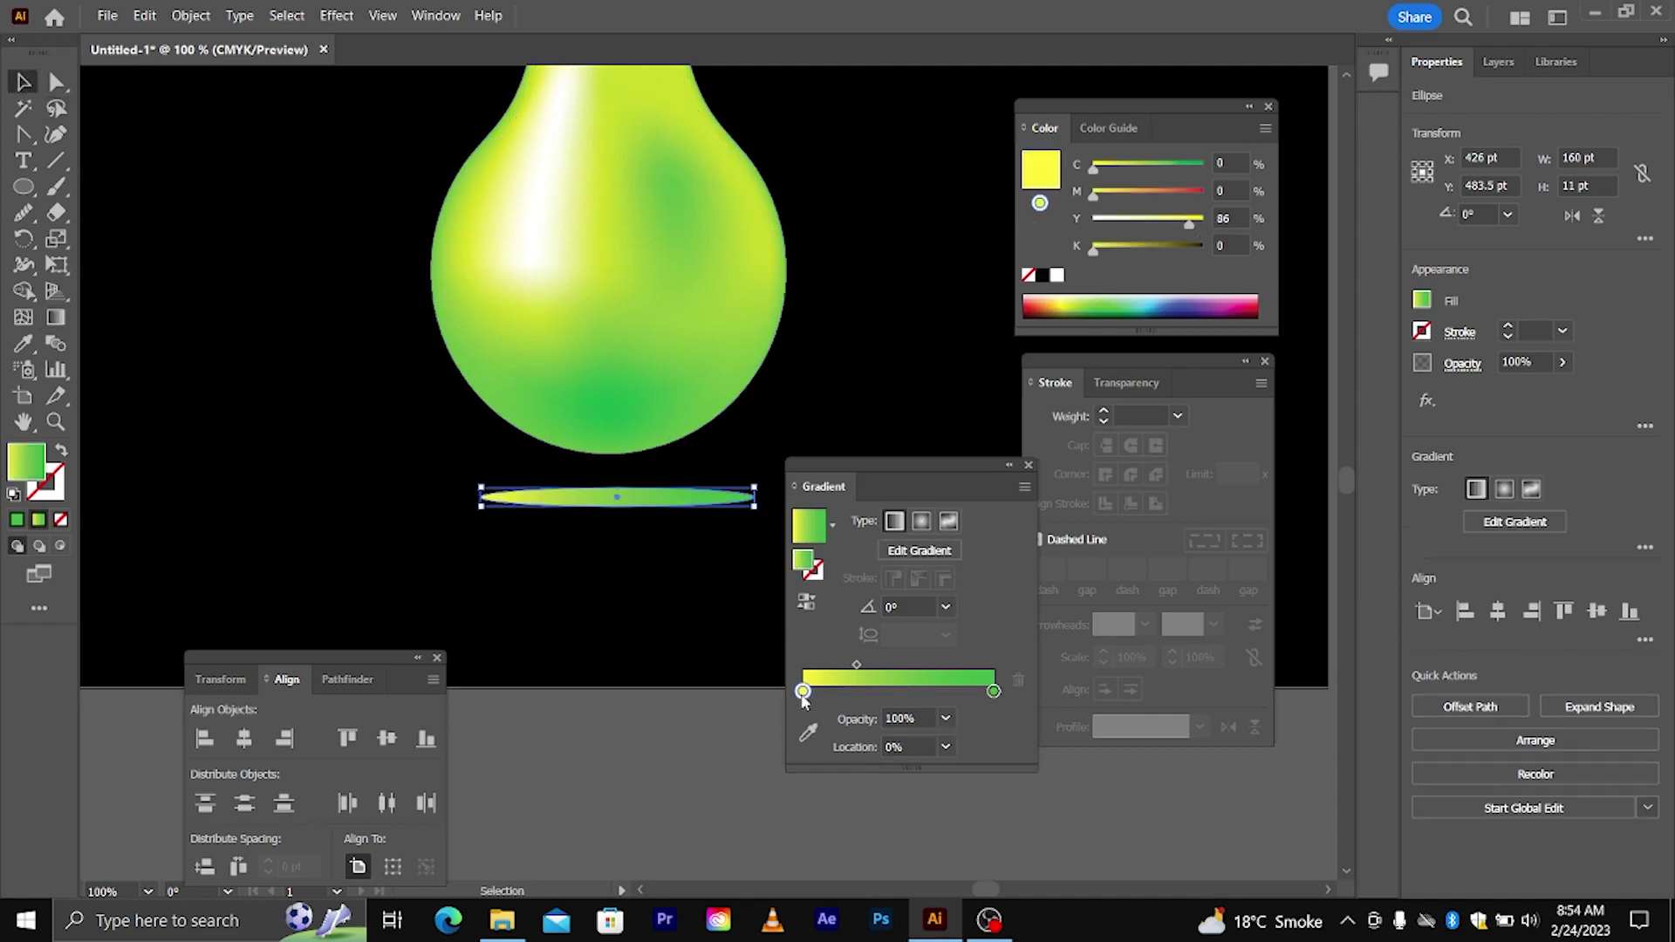
pyautogui.click(1043, 275)
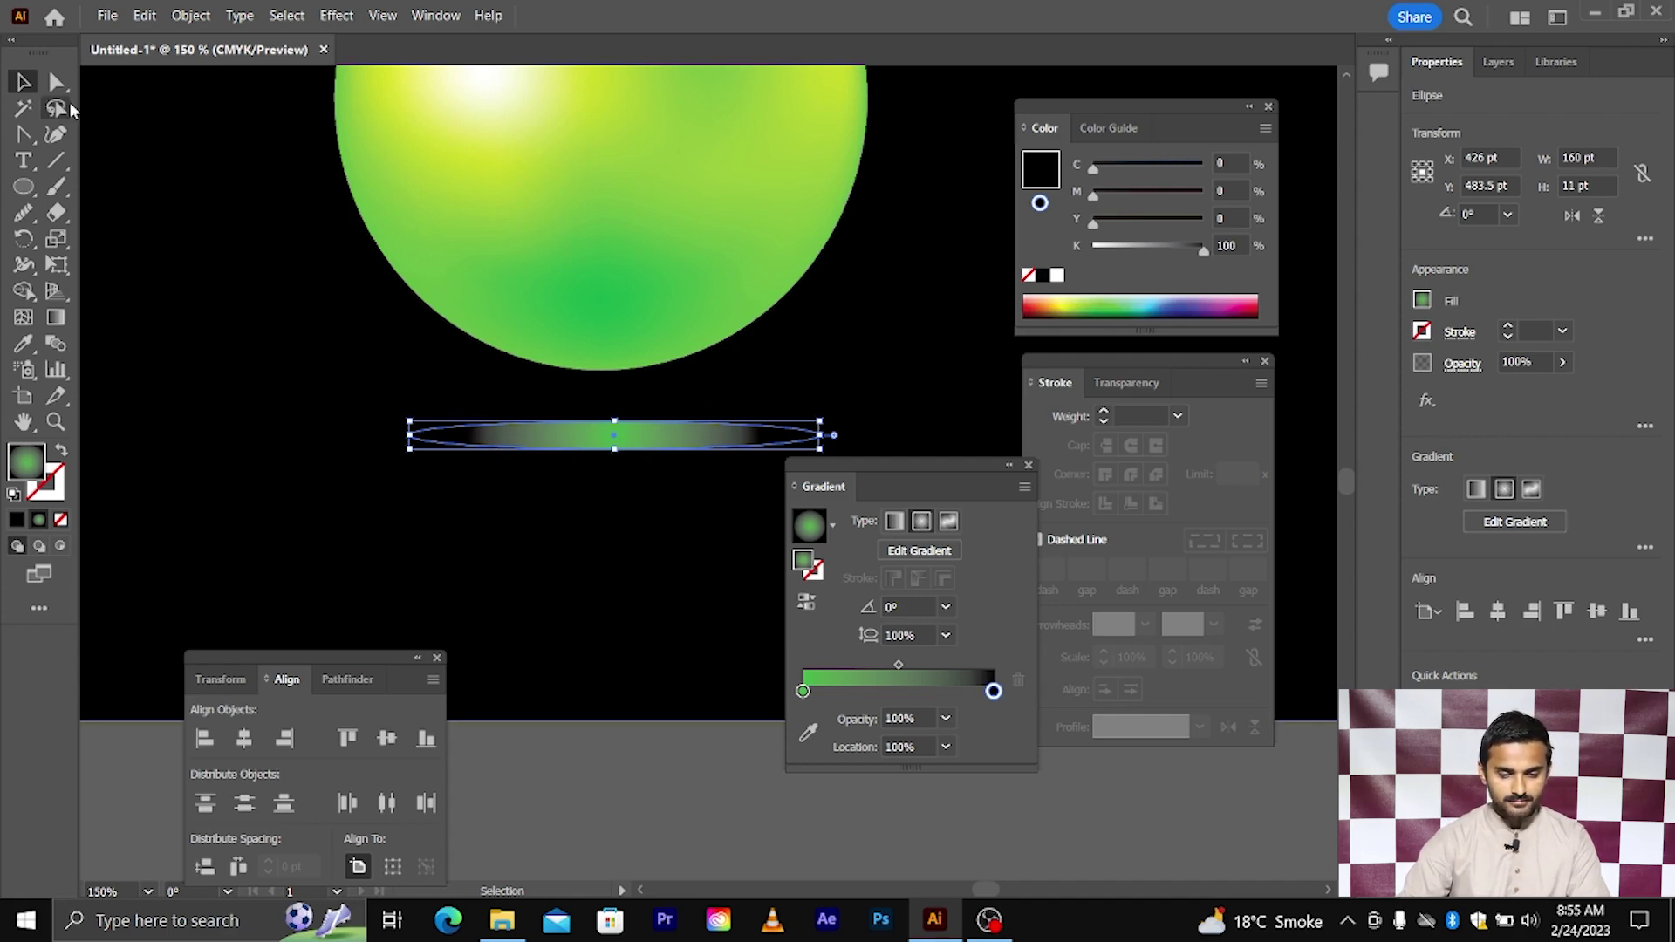
# - Apply a Gaussian Blur of about 16.9 pixels to the shadow ellipse
pyautogui.click(626, 726)
pyautogui.scroll(-2, 627, 726)
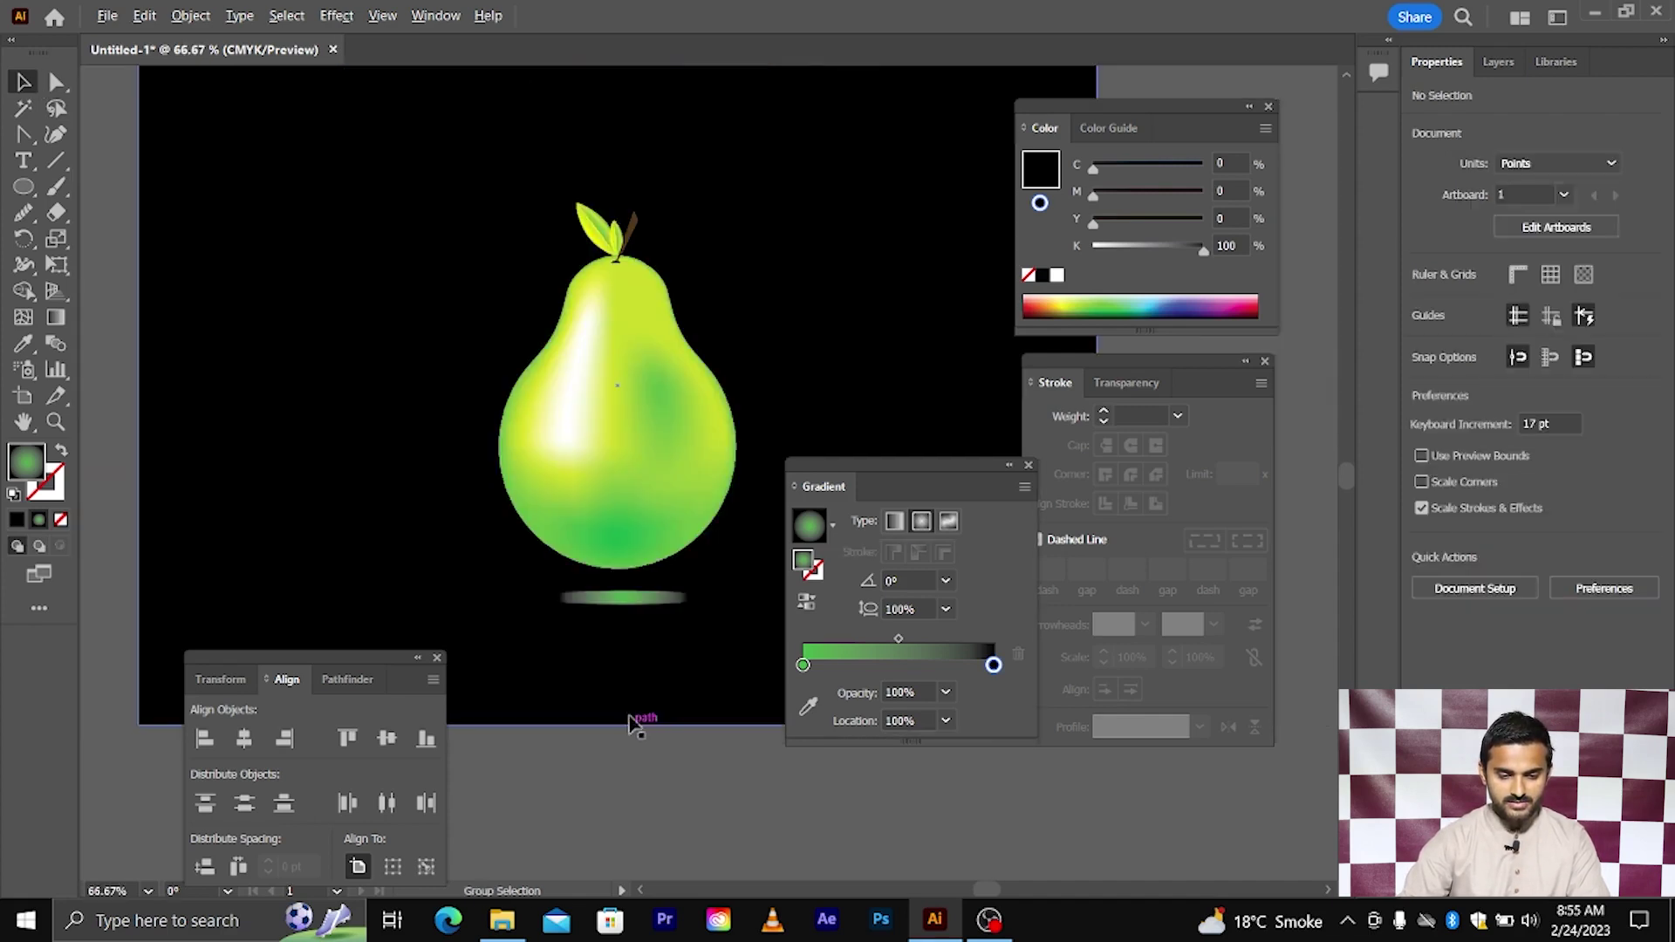
pyautogui.click(630, 599)
pyautogui.click(336, 15)
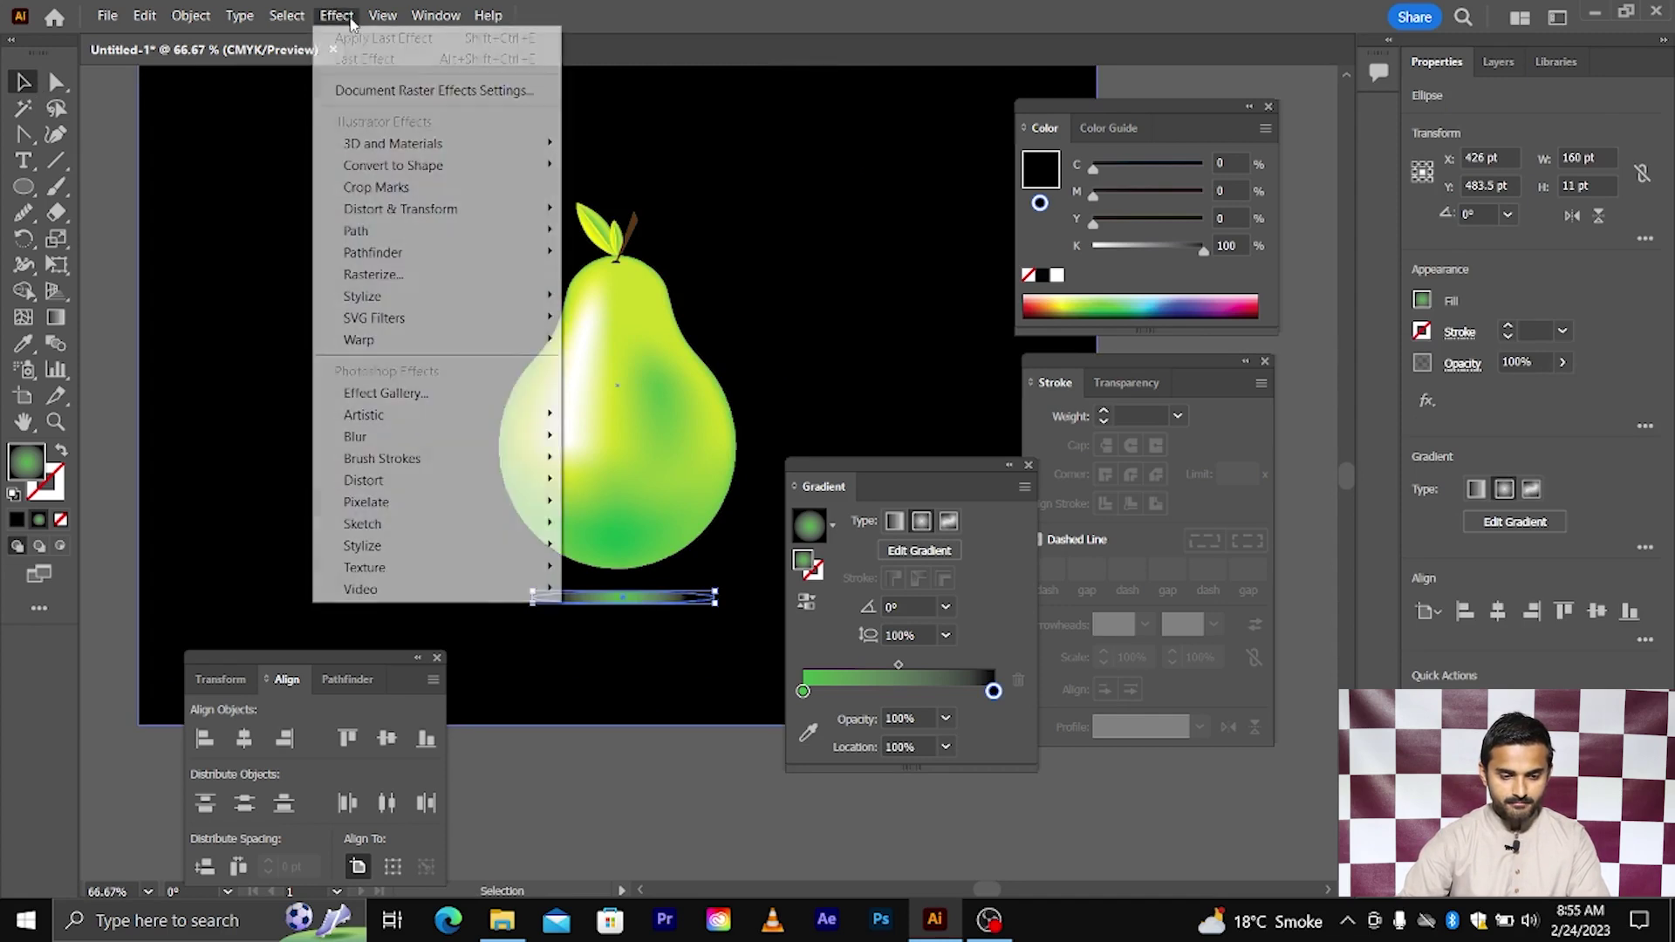
pyautogui.moveTo(356, 436)
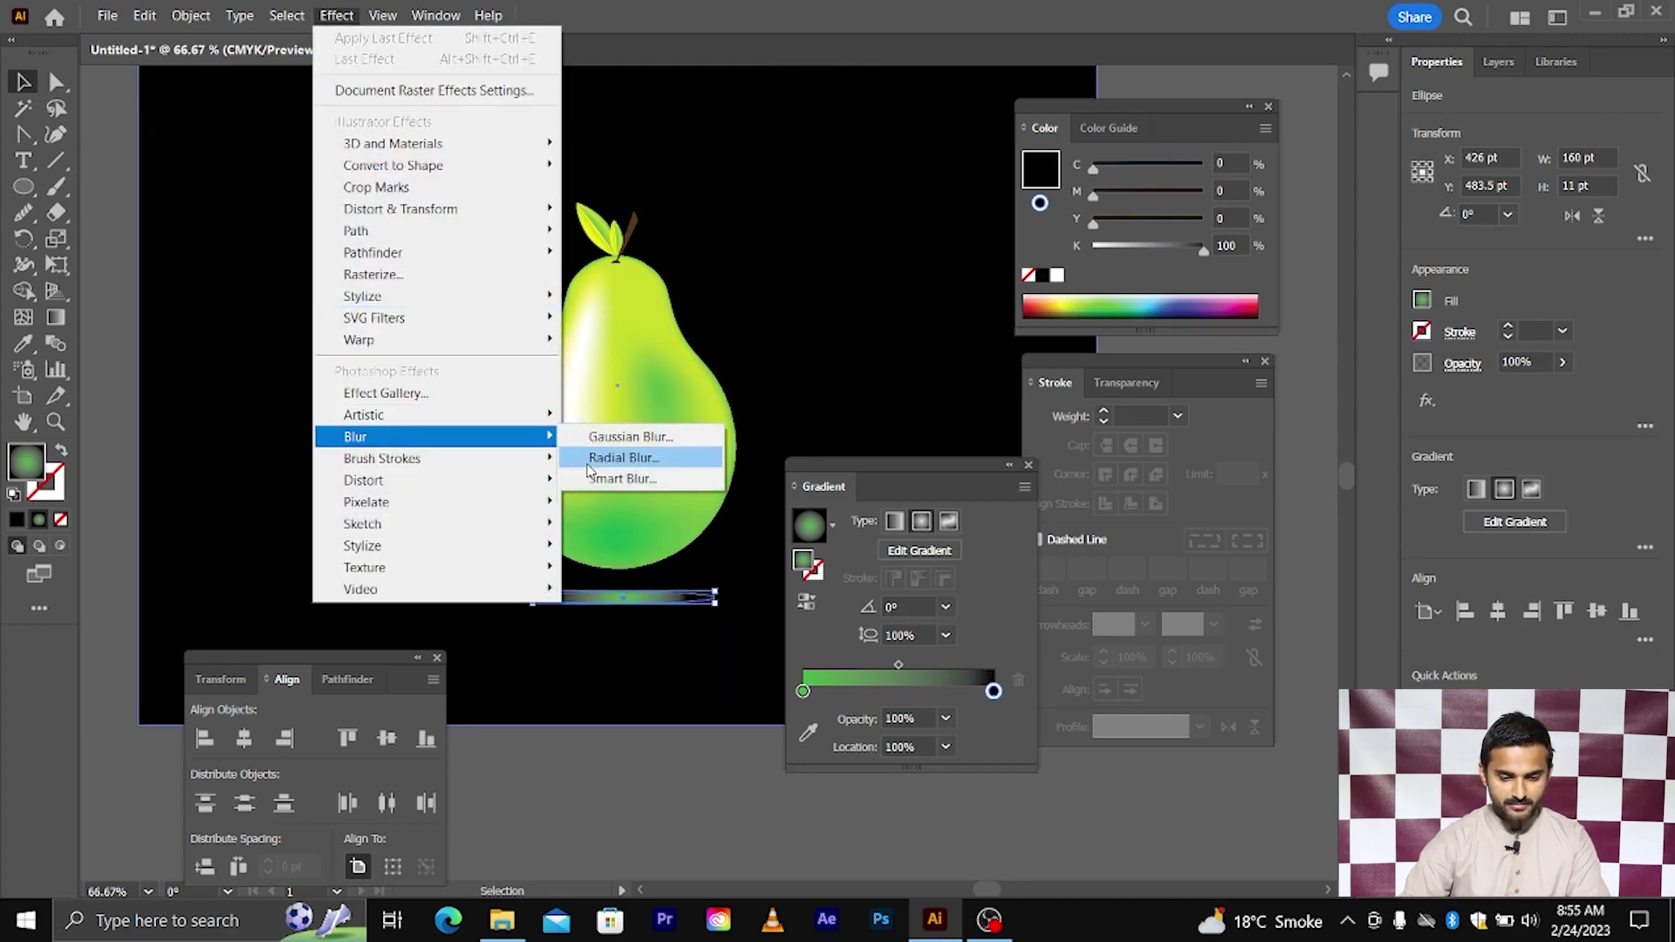
pyautogui.click(632, 437)
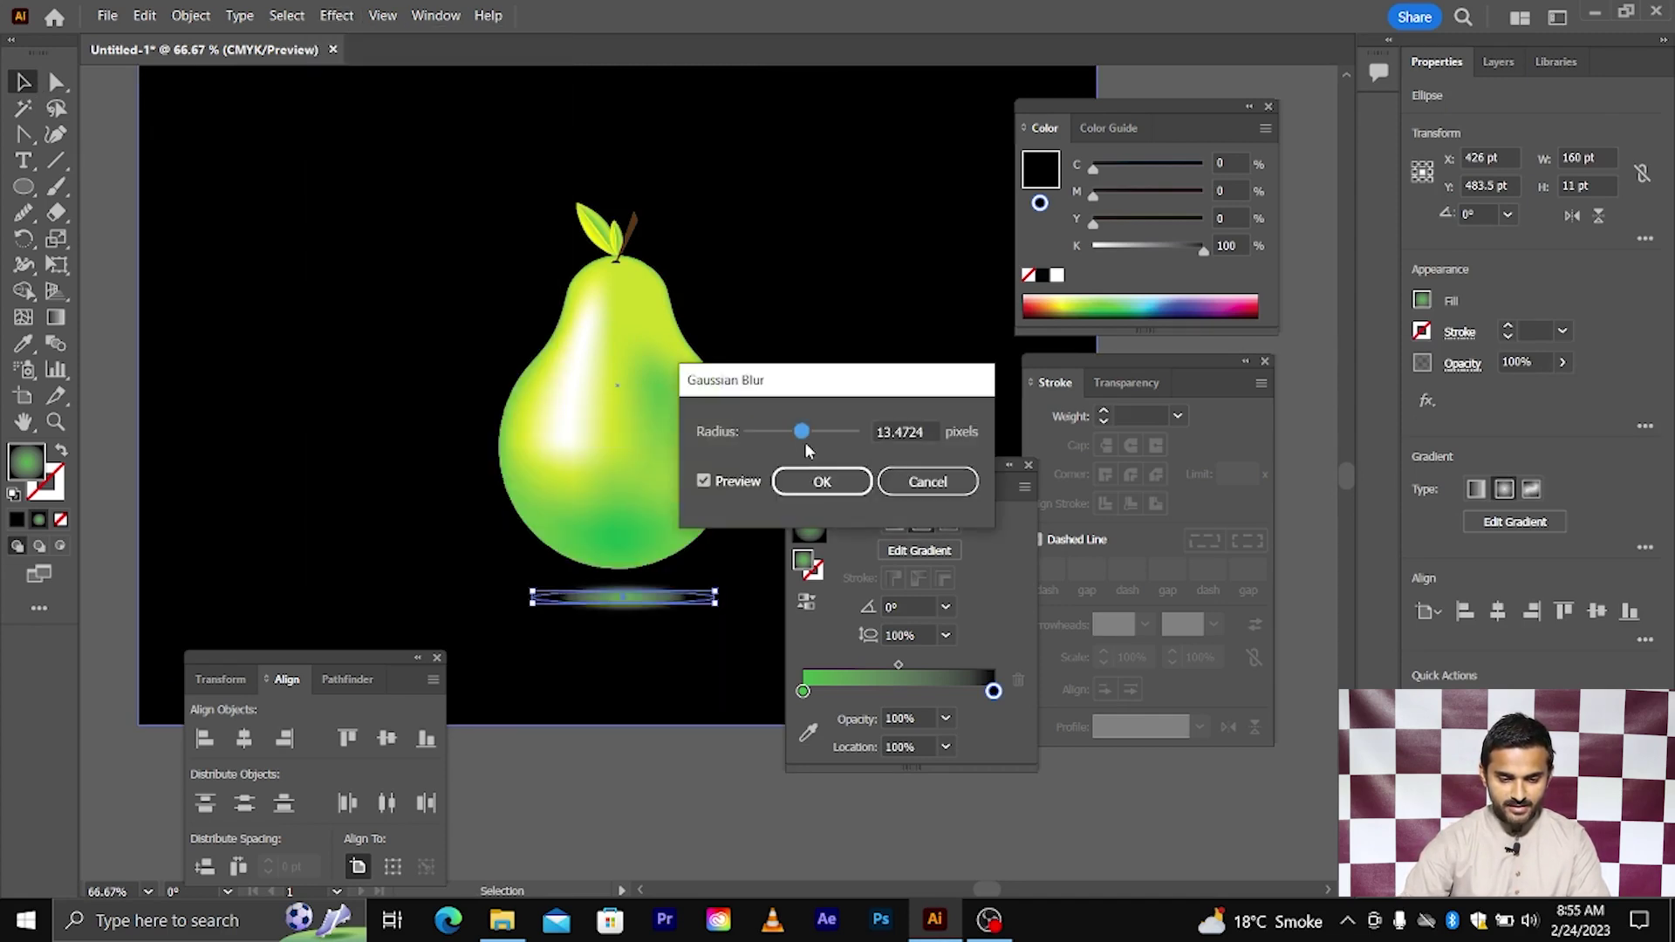
pyautogui.moveTo(802, 432); pyautogui.dragTo(810, 432)
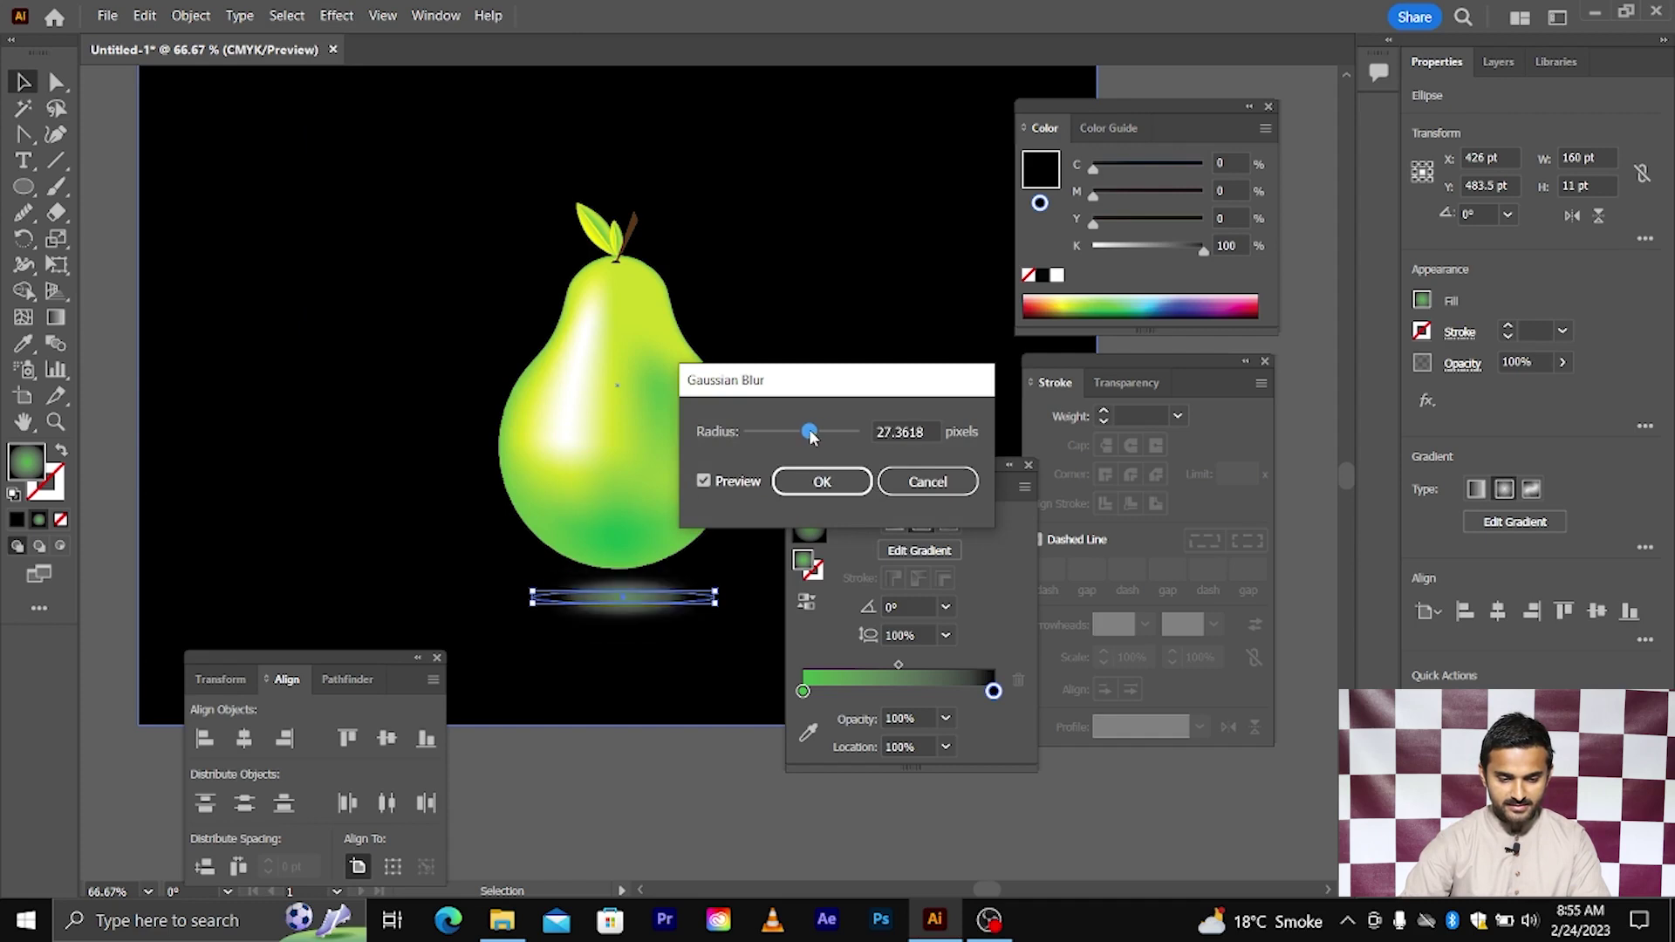
pyautogui.click(833, 491)
# - Stretch the blurred shadow ellipse wider on both sides
pyautogui.click(646, 764)
pyautogui.scroll(-2, 645, 764)
pyautogui.scroll(2, 645, 751)
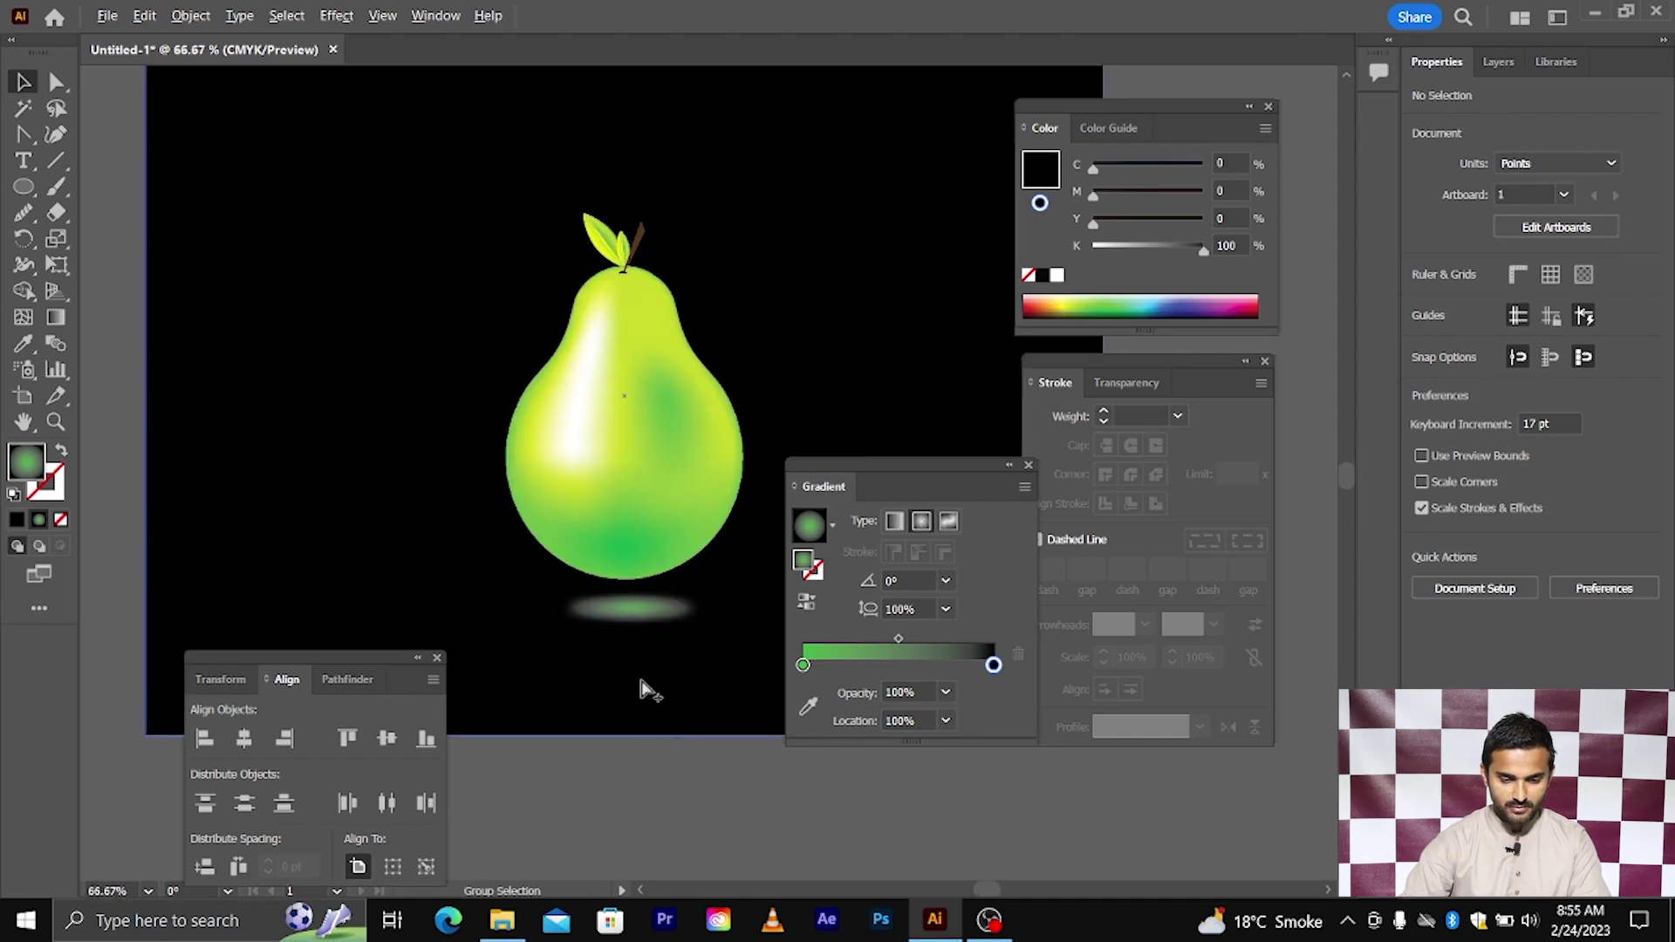
pyautogui.click(644, 609)
pyautogui.scroll(2, 720, 611)
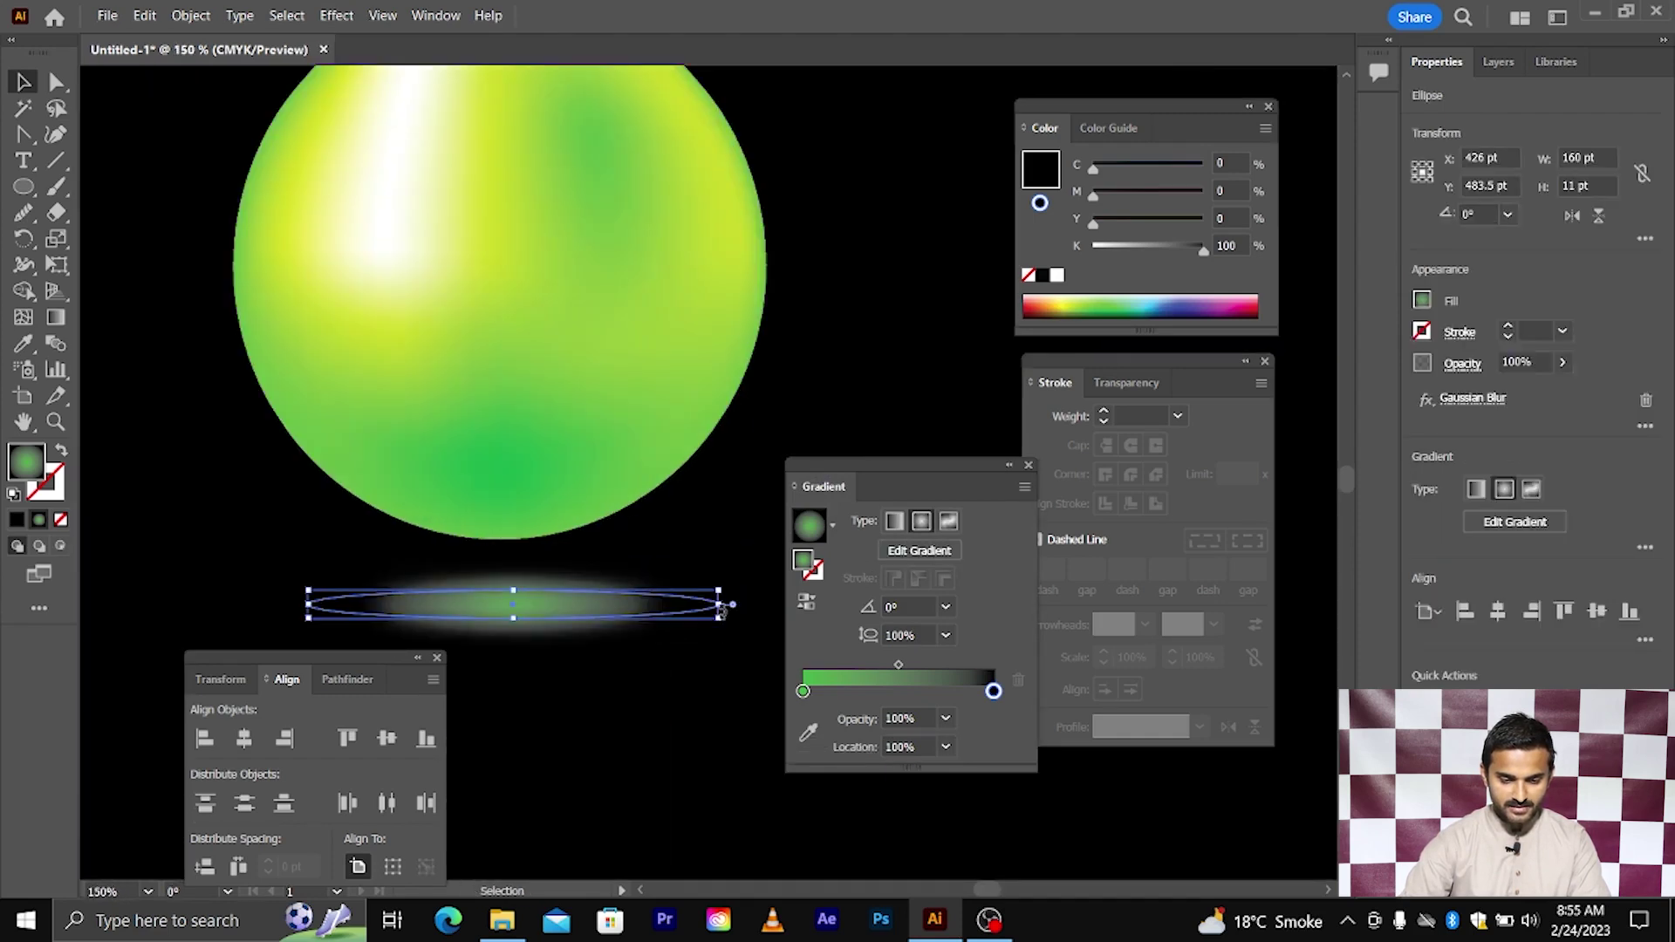
pyautogui.moveTo(720, 616); pyautogui.dragTo(809, 623)
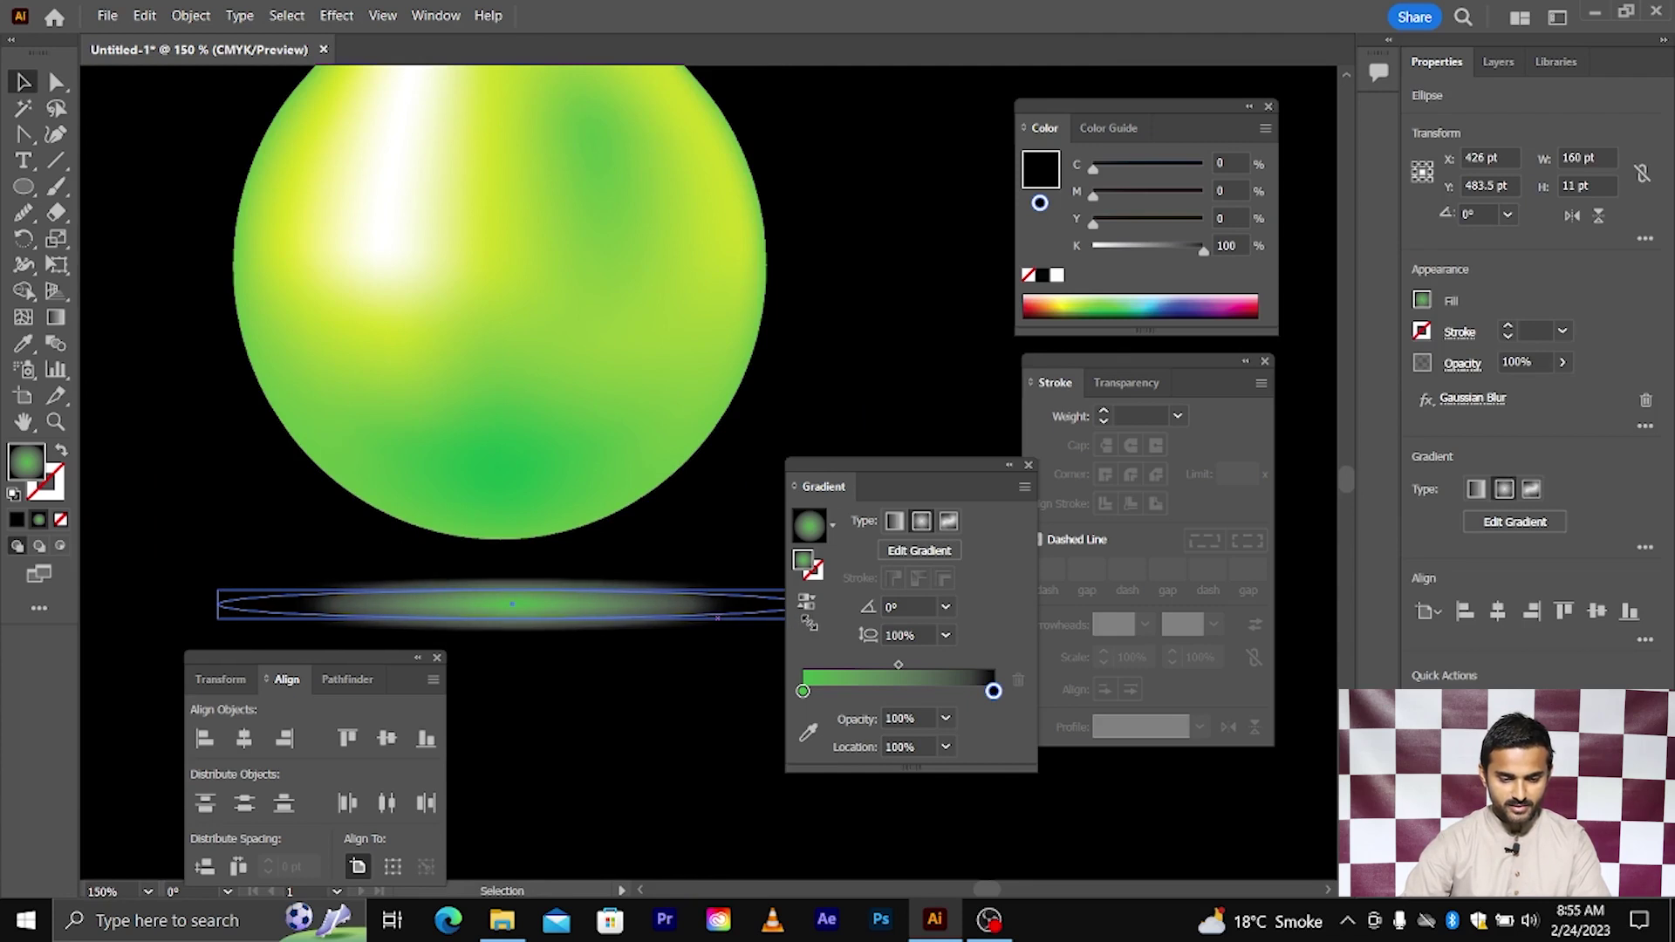
pyautogui.scroll(-4, 594, 623)
pyautogui.click(643, 757)
# - Lock the black background rectangle with Ctrl+2
pyautogui.scroll(-2, 650, 711)
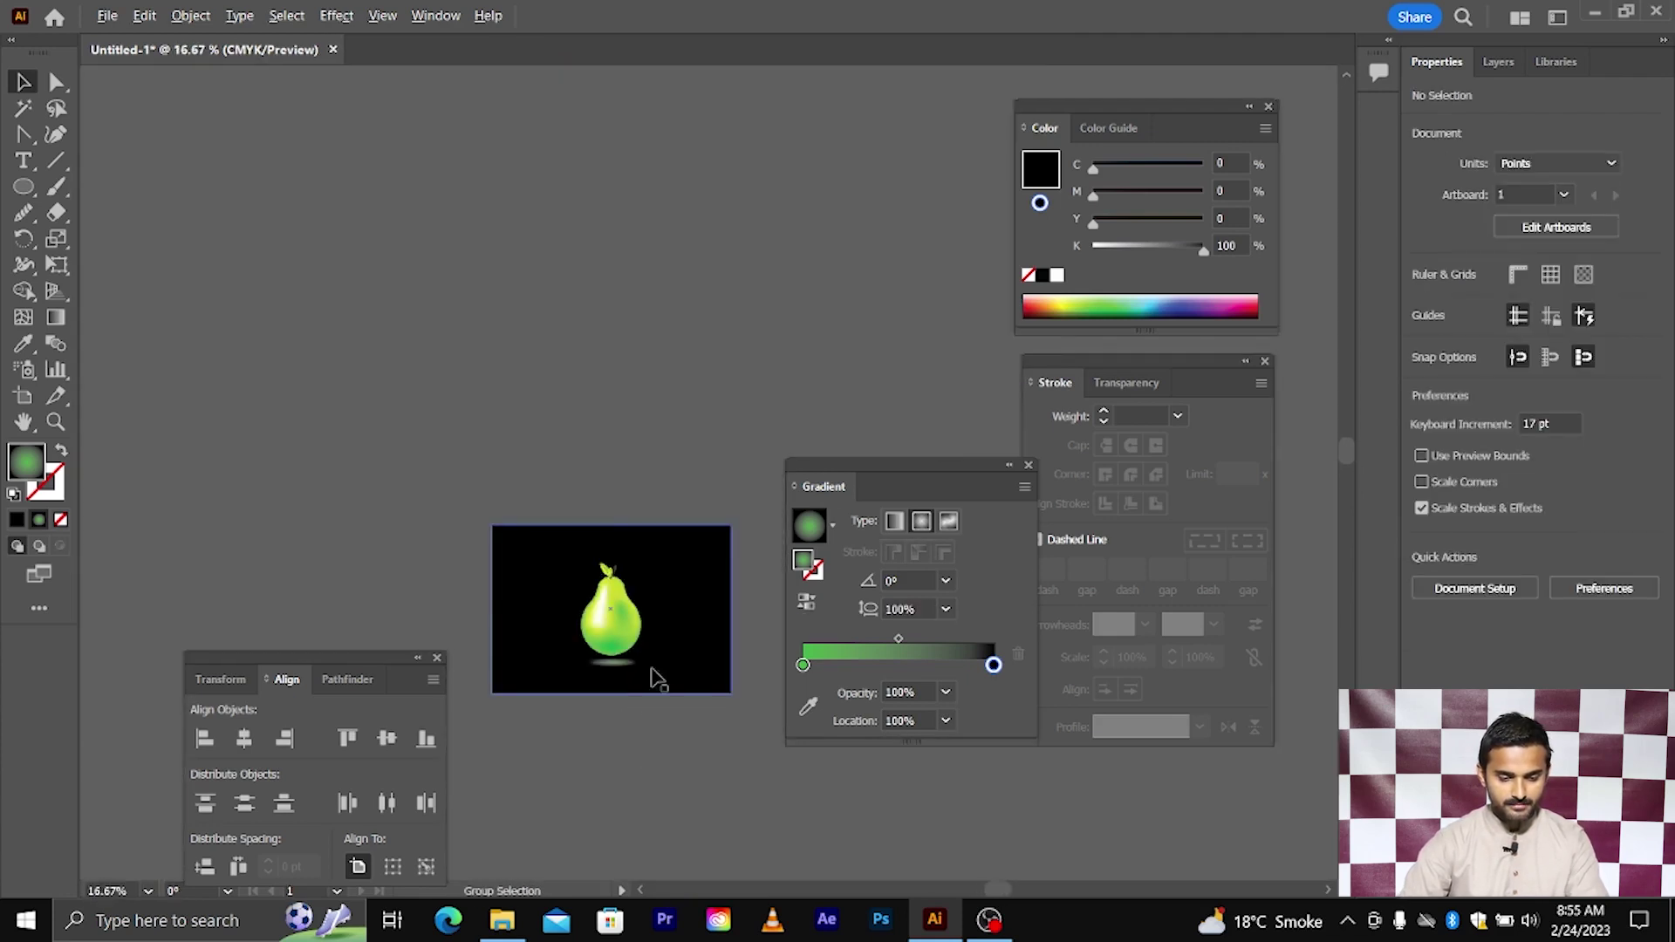
pyautogui.click(665, 670)
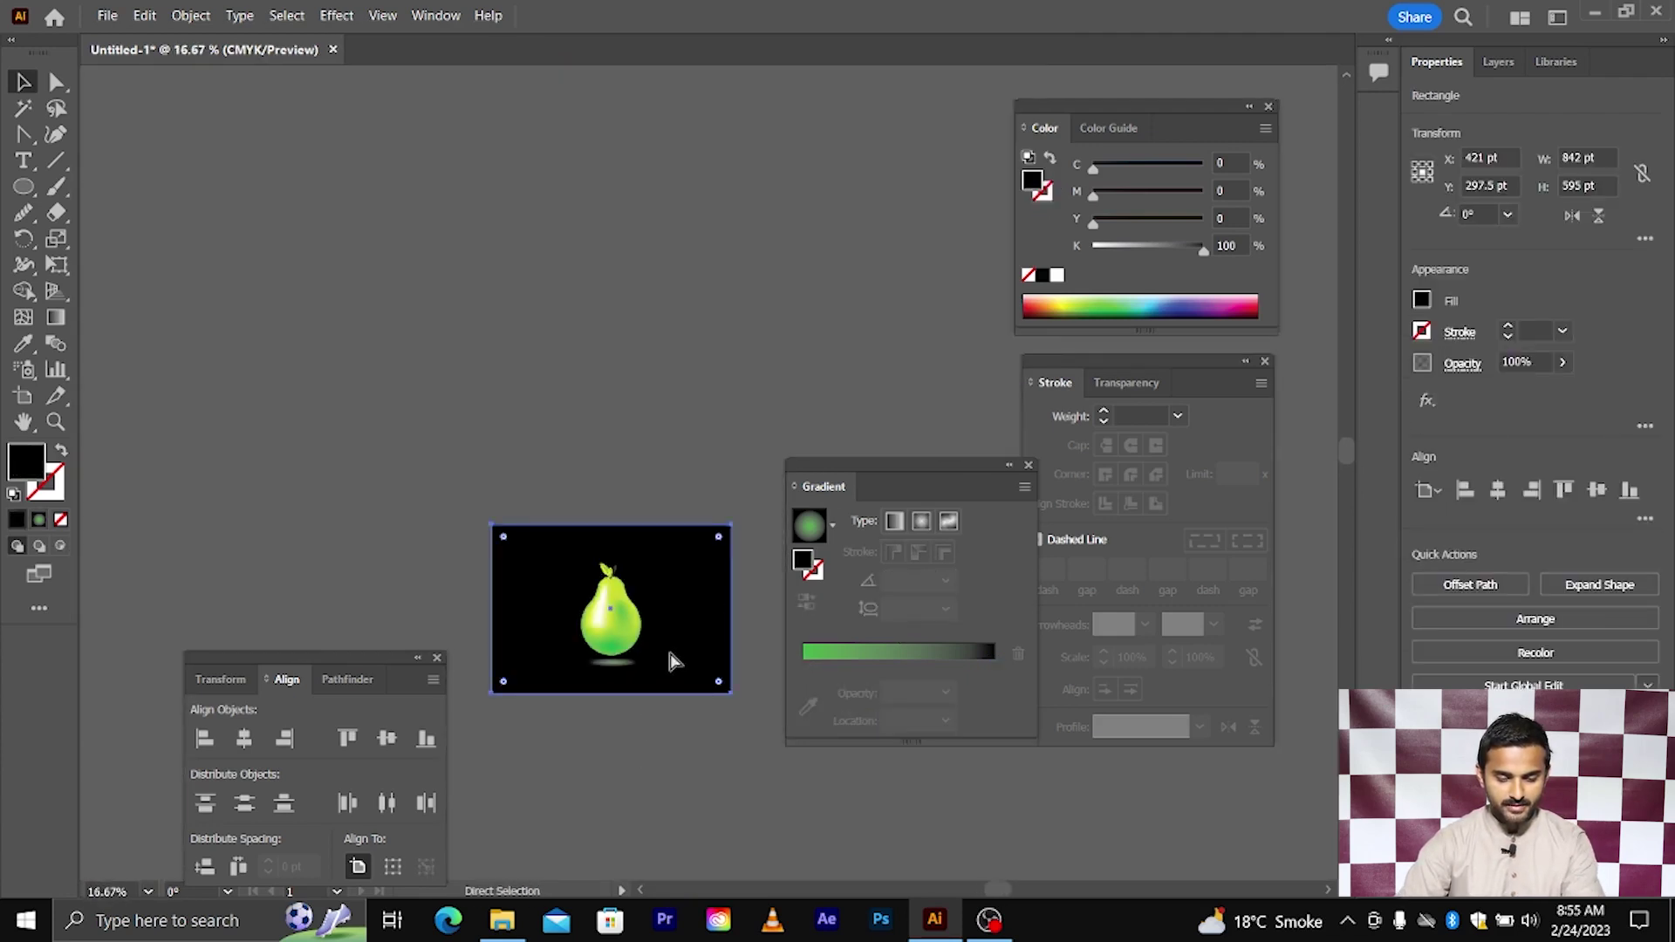
pyautogui.hotkey('ctrl', '2')
pyautogui.scroll(-1, 586, 575)
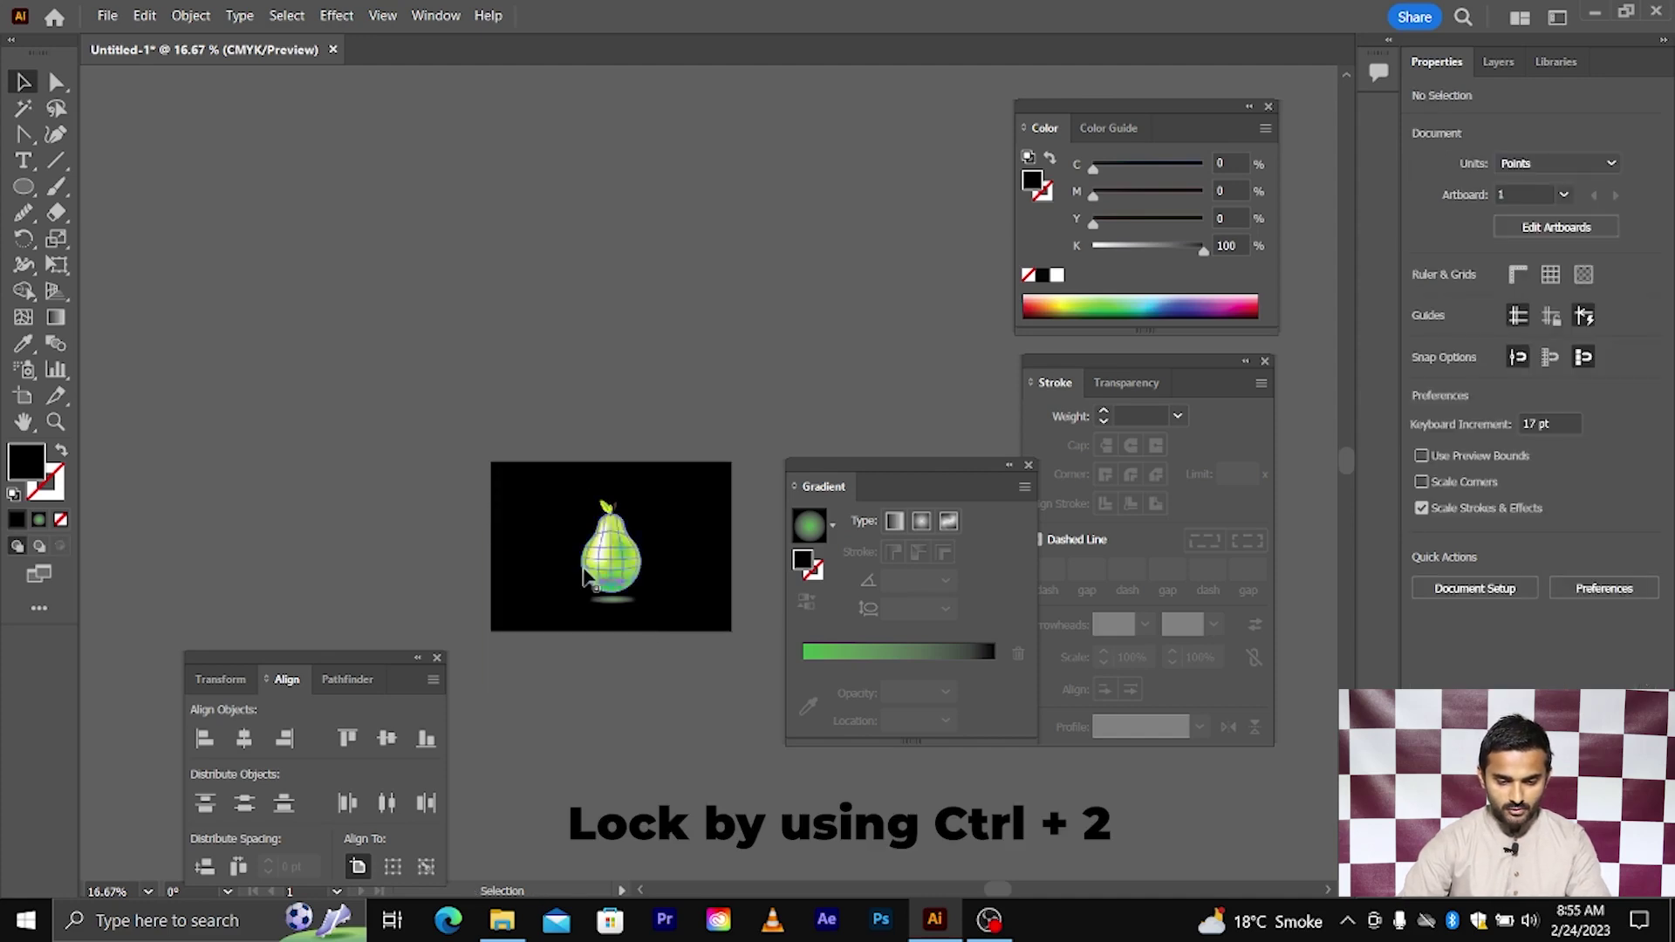
pyautogui.scroll(2, 576, 536)
# - Select the pear with its shadow and align them to a common horizontal centre
pyautogui.moveTo(523, 456); pyautogui.dragTo(740, 689)
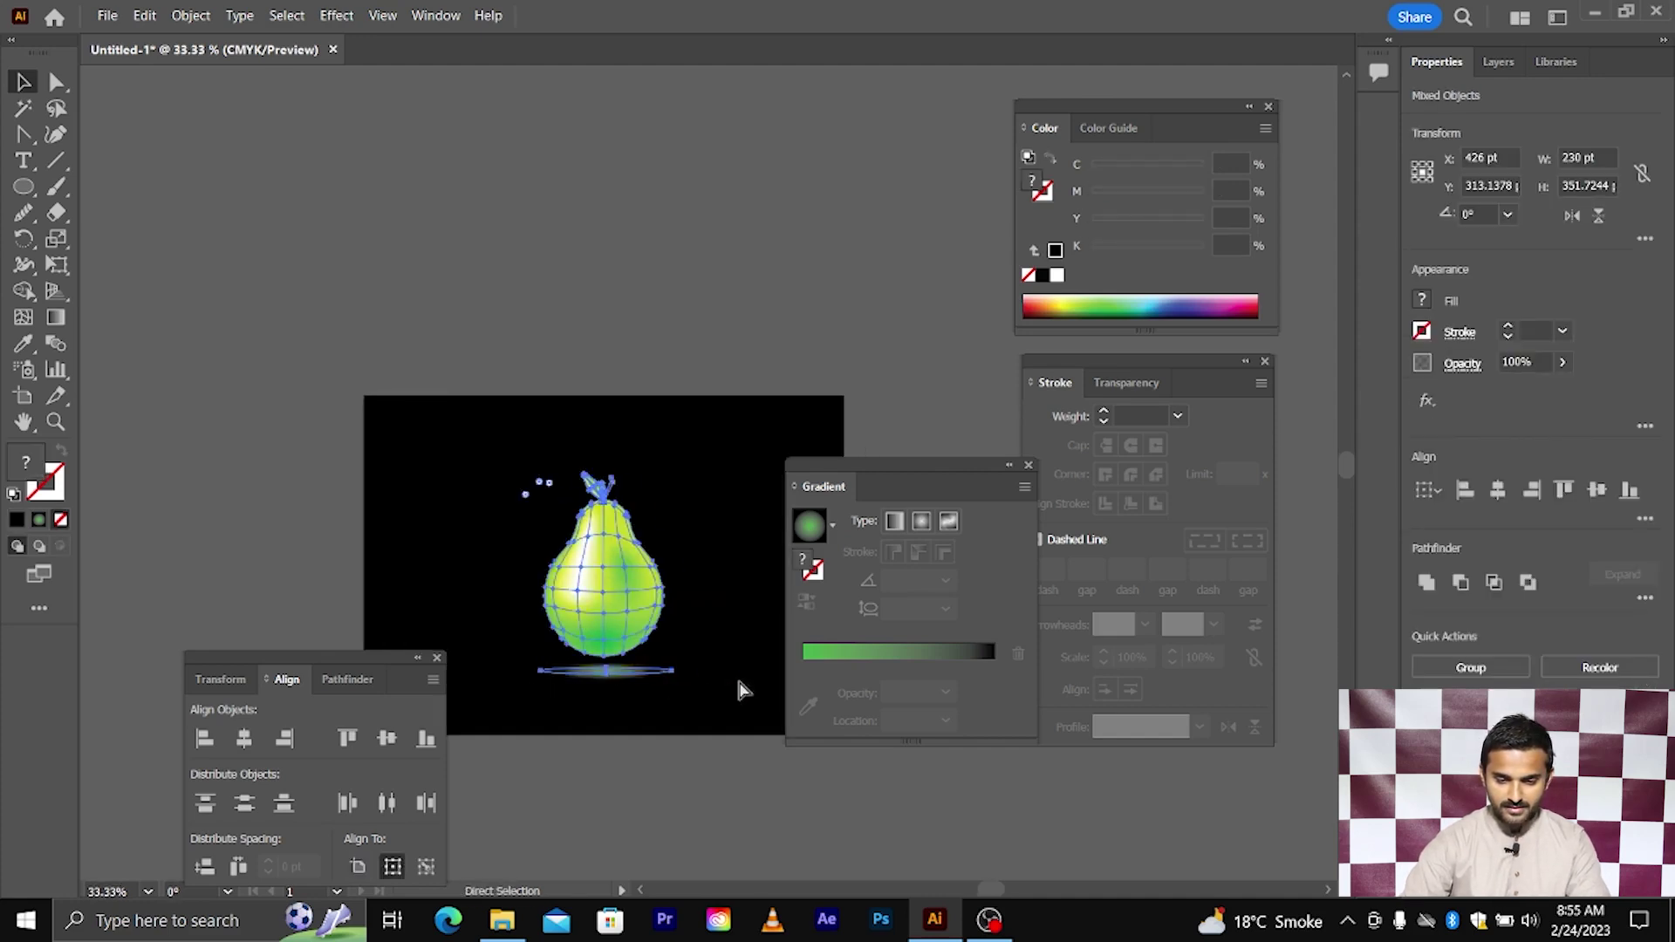
pyautogui.moveTo(573, 460); pyautogui.dragTo(677, 610)
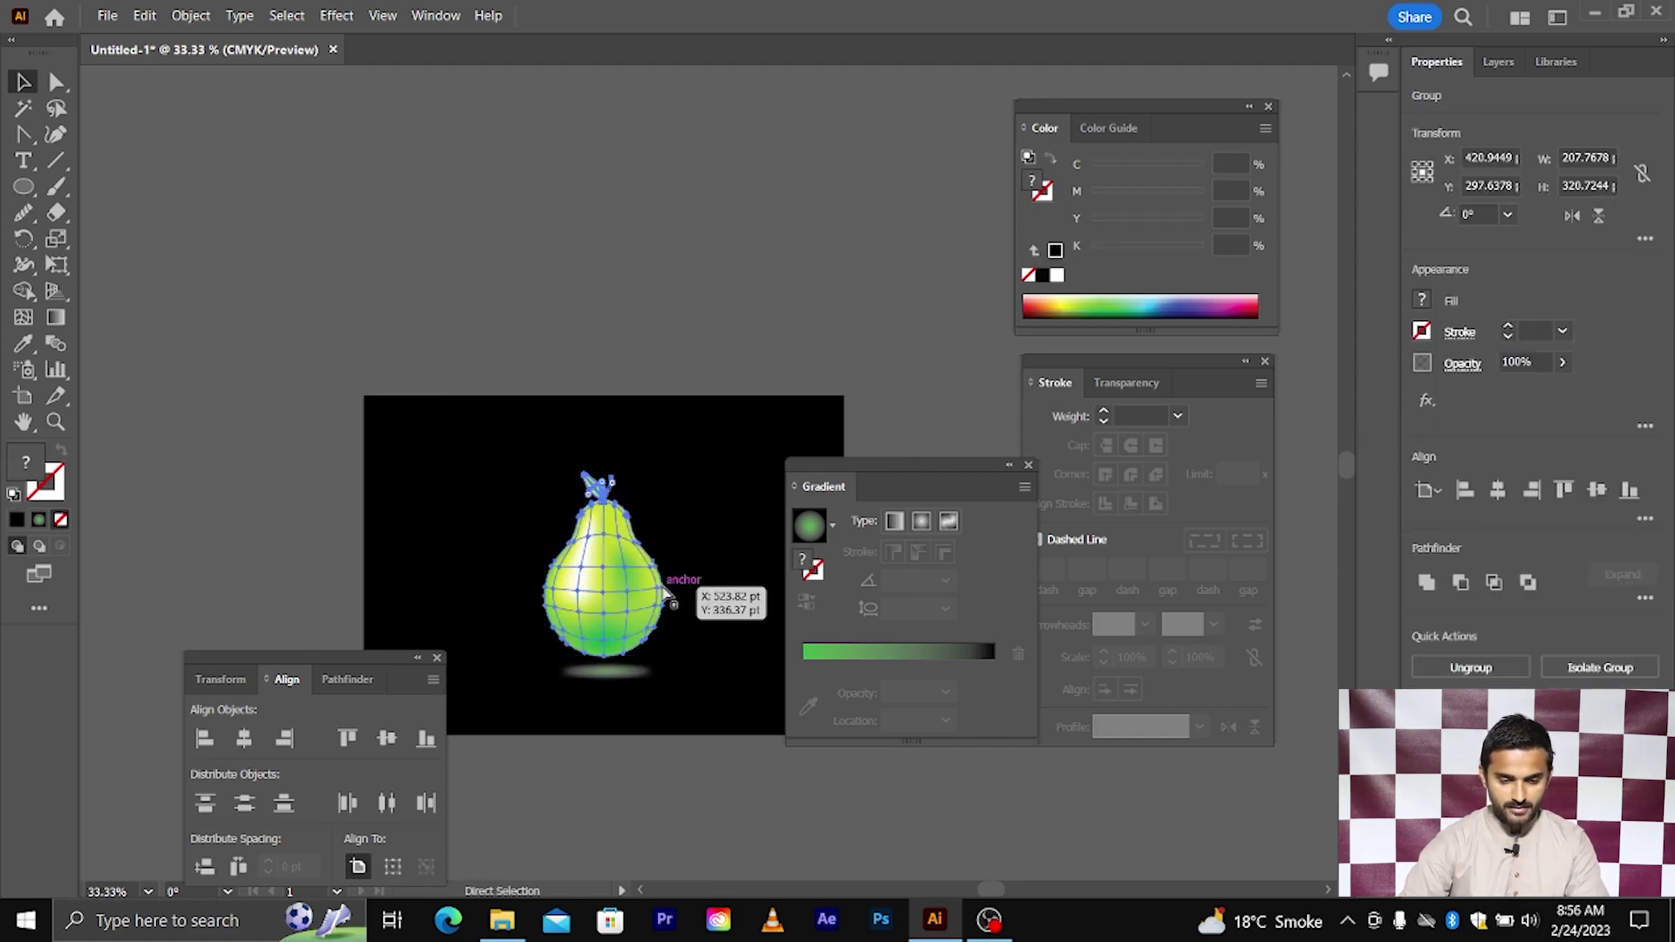
pyautogui.click(698, 526)
pyautogui.moveTo(709, 481); pyautogui.dragTo(578, 691)
pyautogui.hscroll(2, 580, 691)
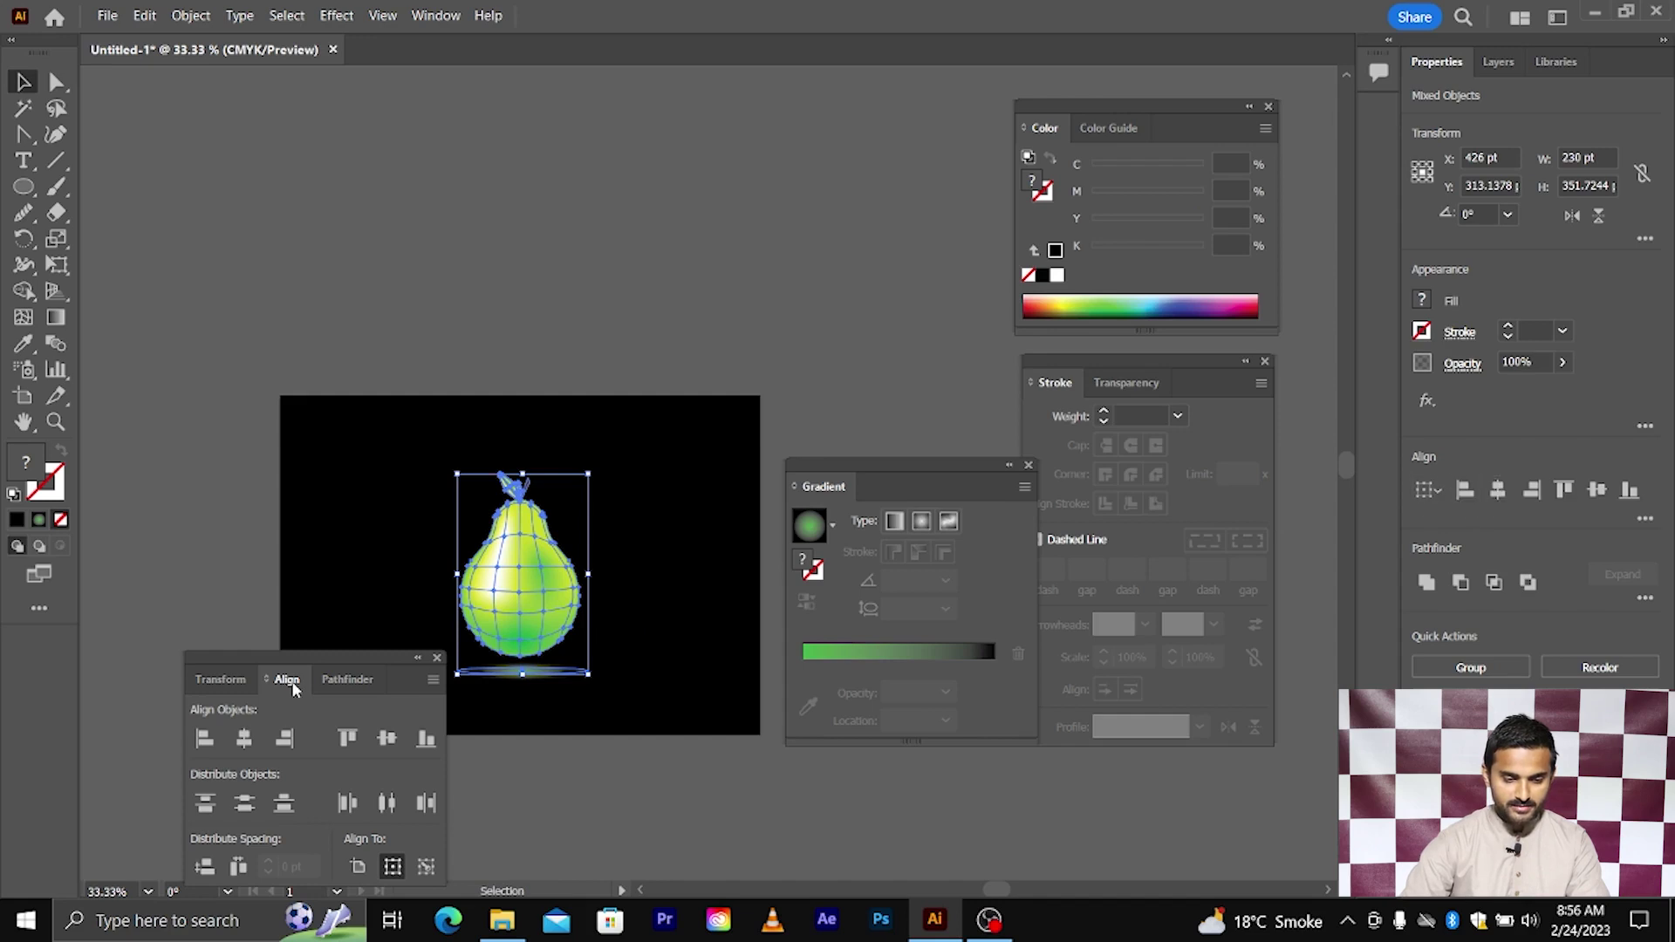
pyautogui.click(243, 739)
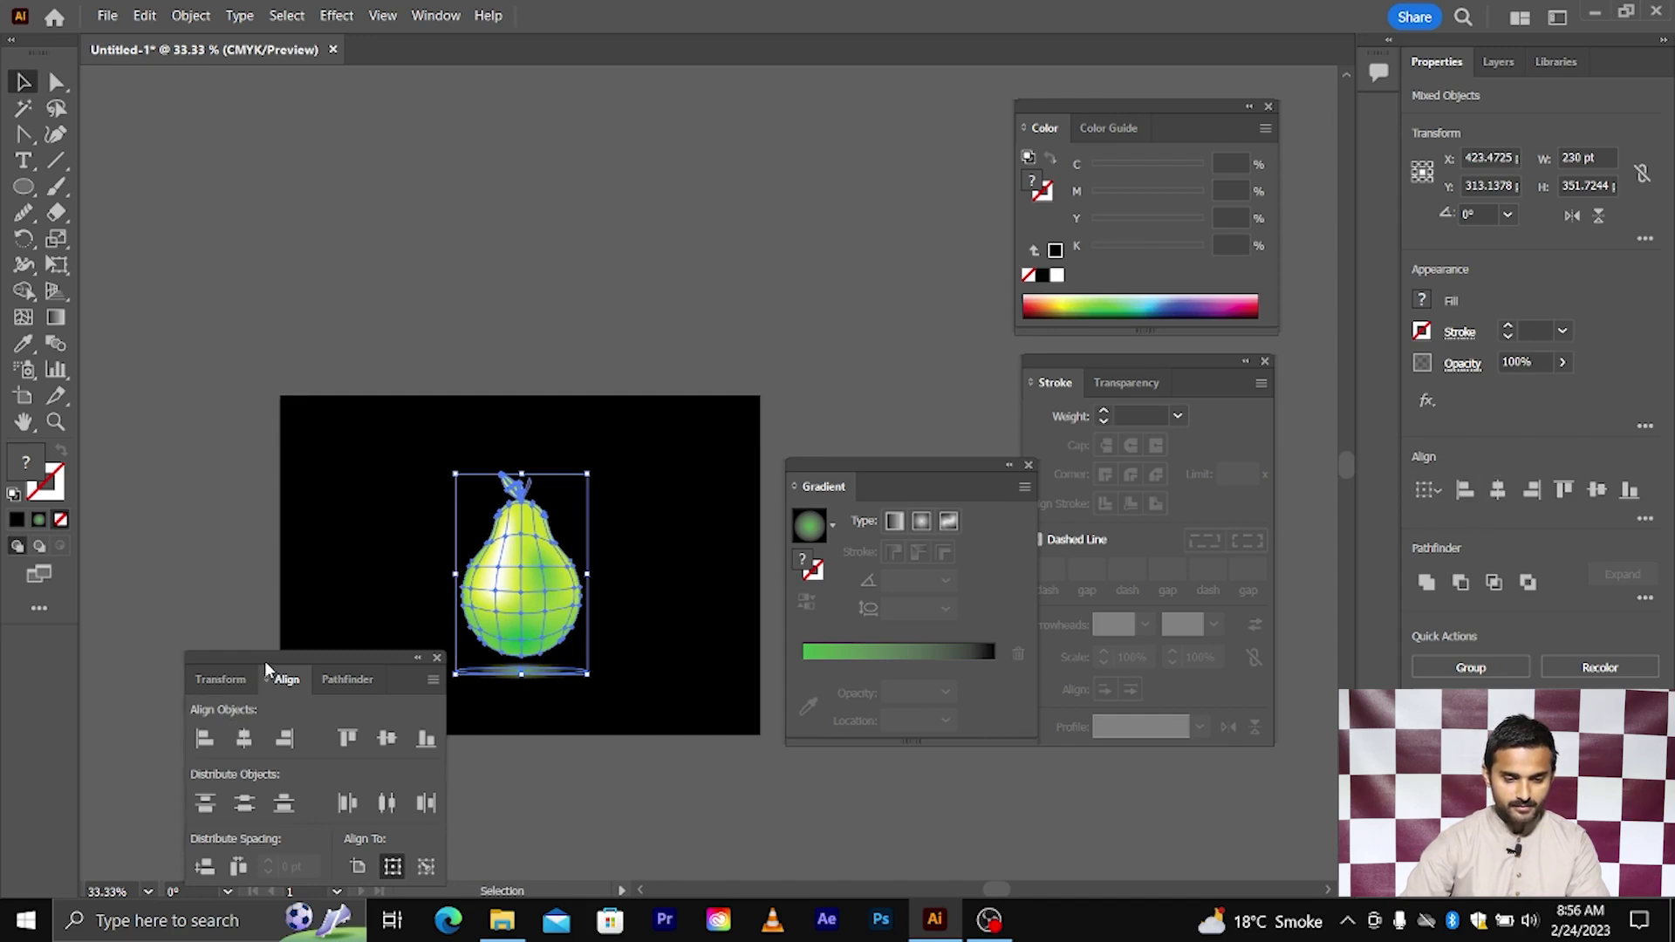
pyautogui.moveTo(267, 672); pyautogui.dragTo(158, 640)
pyautogui.click(441, 485)
pyautogui.scroll(1, 469, 499)
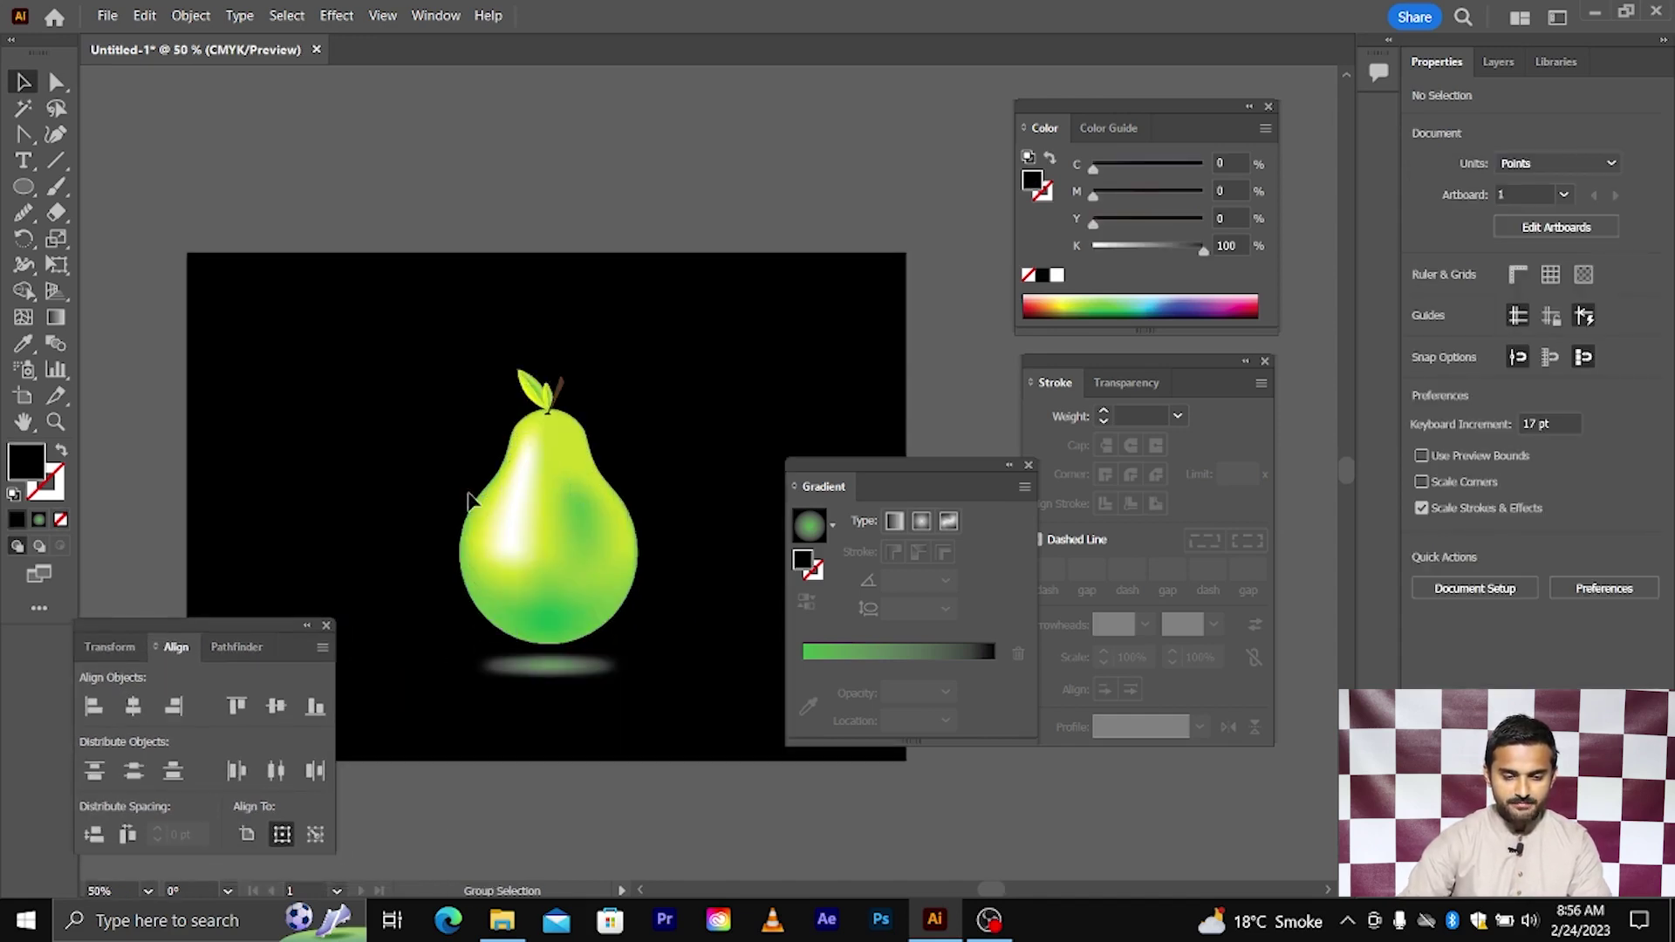
pyautogui.scroll(1, 468, 499)
pyautogui.scroll(1, 467, 498)
pyautogui.scroll(-2, 455, 501)
pyautogui.scroll(-1, 455, 502)
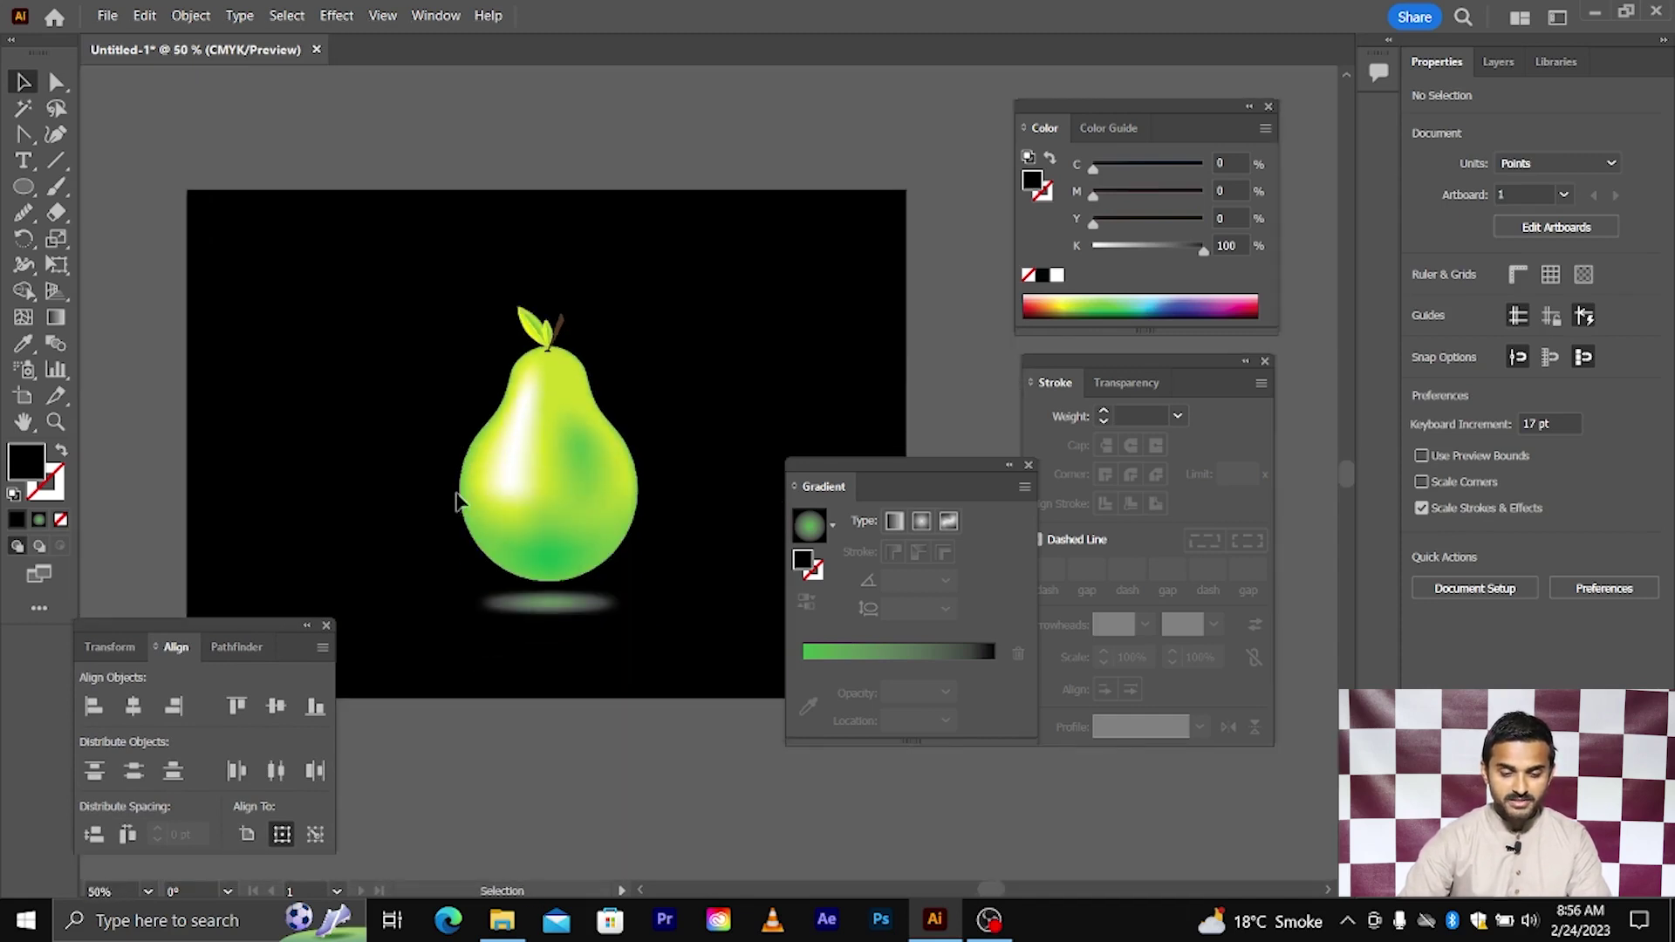